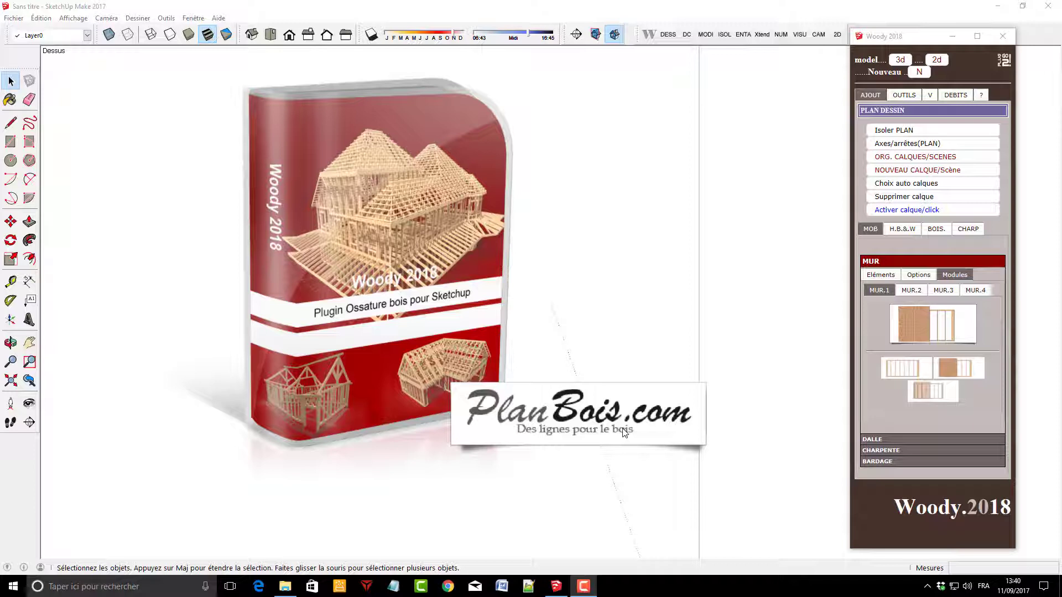
Browse Woody's help page, then its floor-slab and wall-module lists
left_click(981, 96)
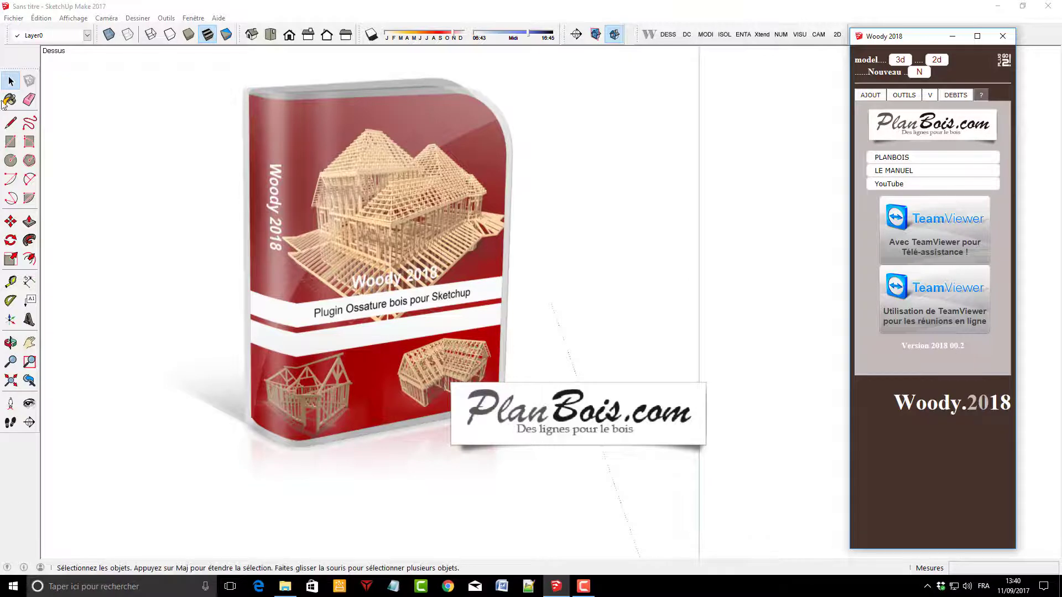
left_click(146, 189)
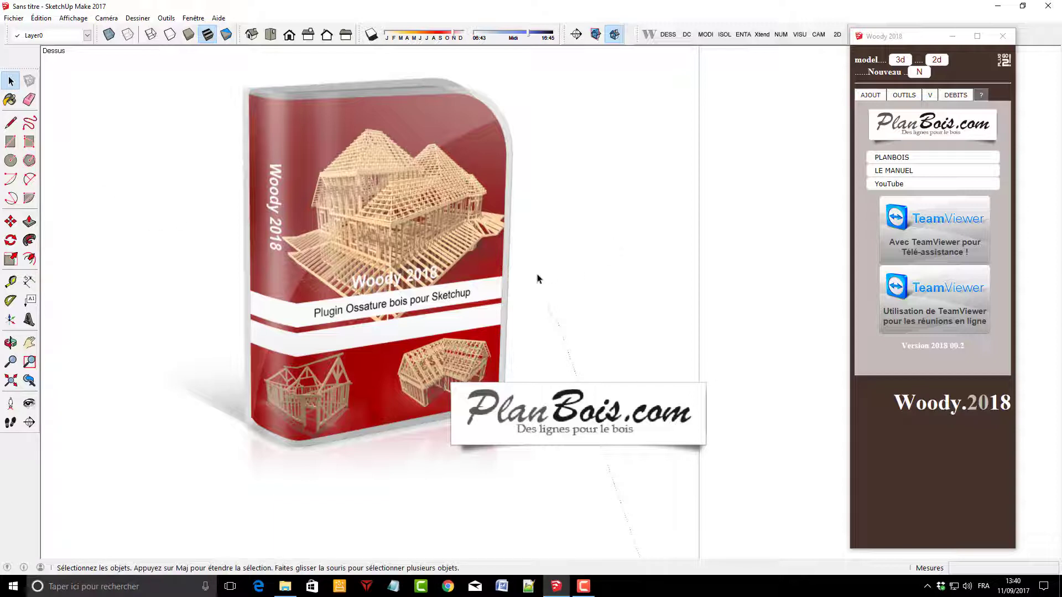
left_click(481, 284)
left_click(693, 288)
left_click(871, 96)
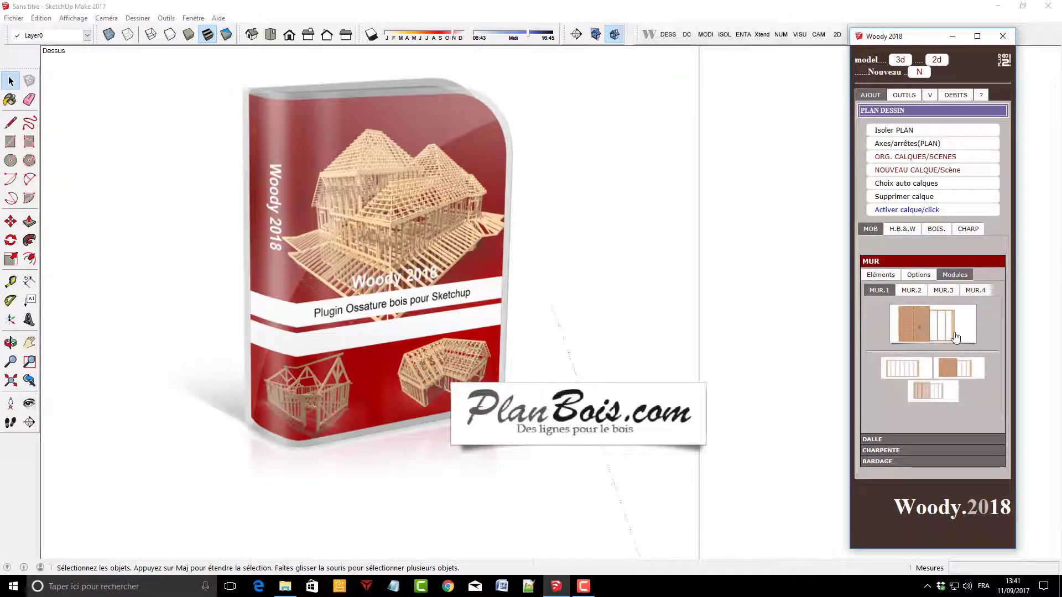
left_click(884, 440)
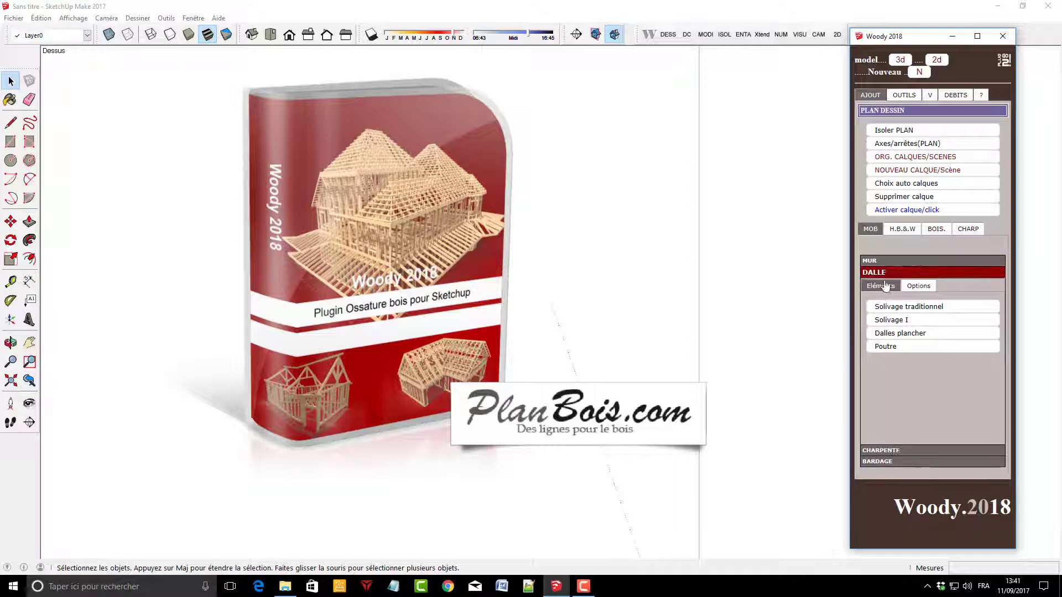
left_click(881, 265)
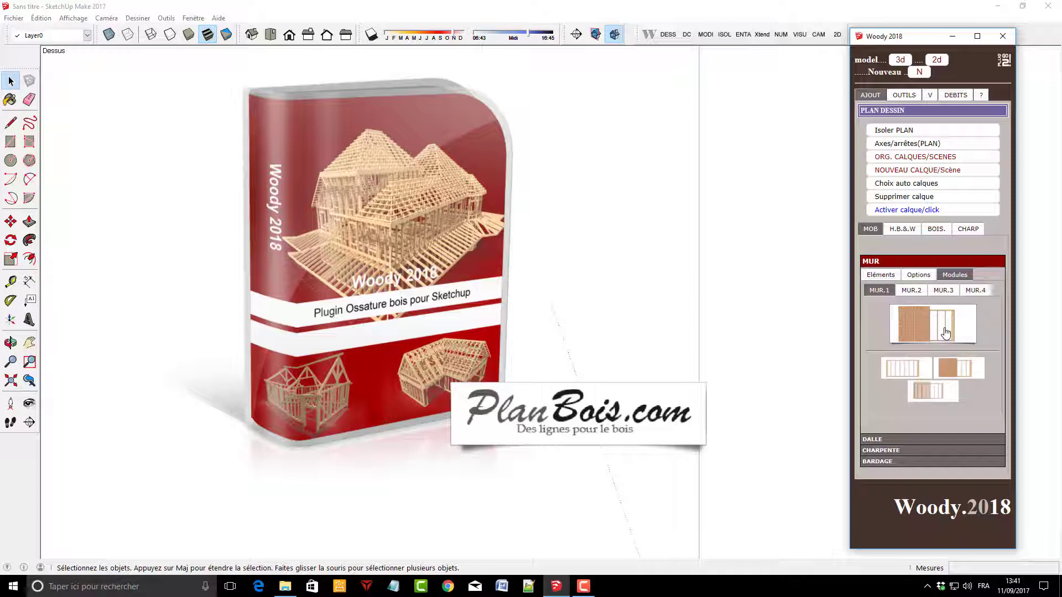
Look through the tools list and Woody's numbering, cutting and spreadsheet-export tabs
left_click(166, 18)
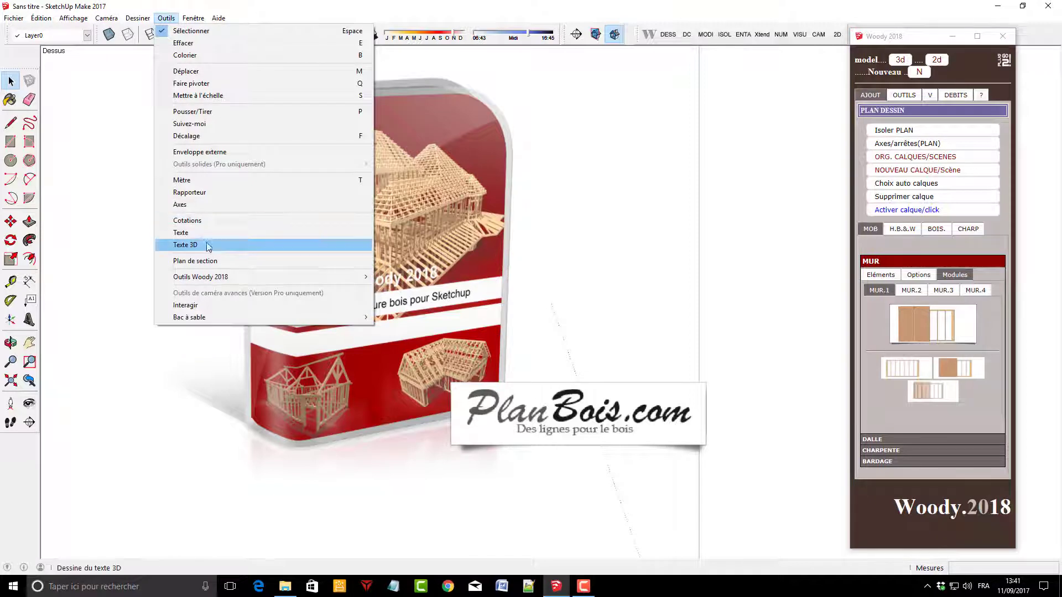
mouse_move(201, 277)
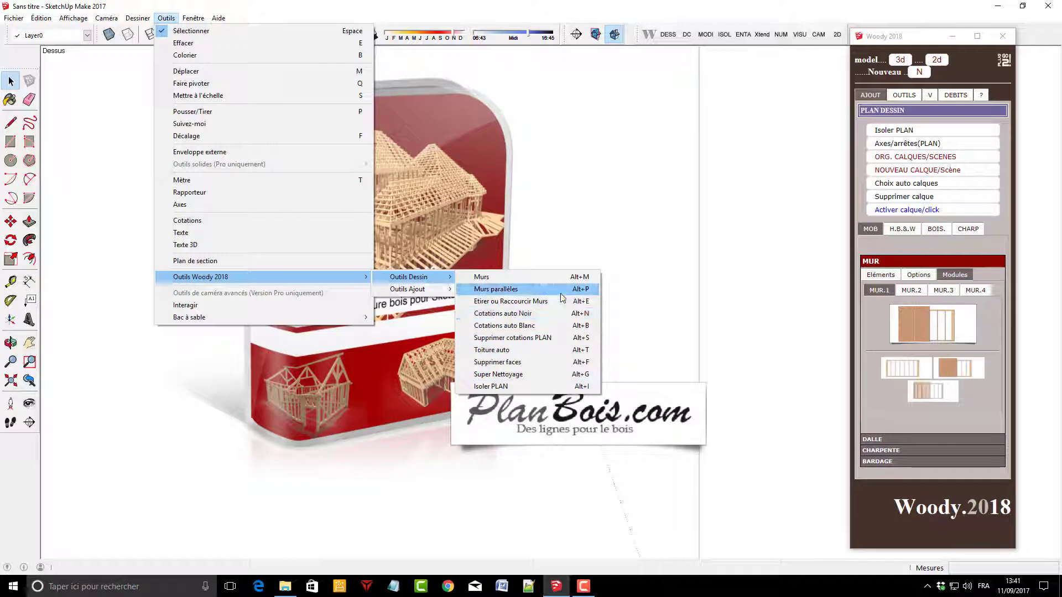
left_click(92, 131)
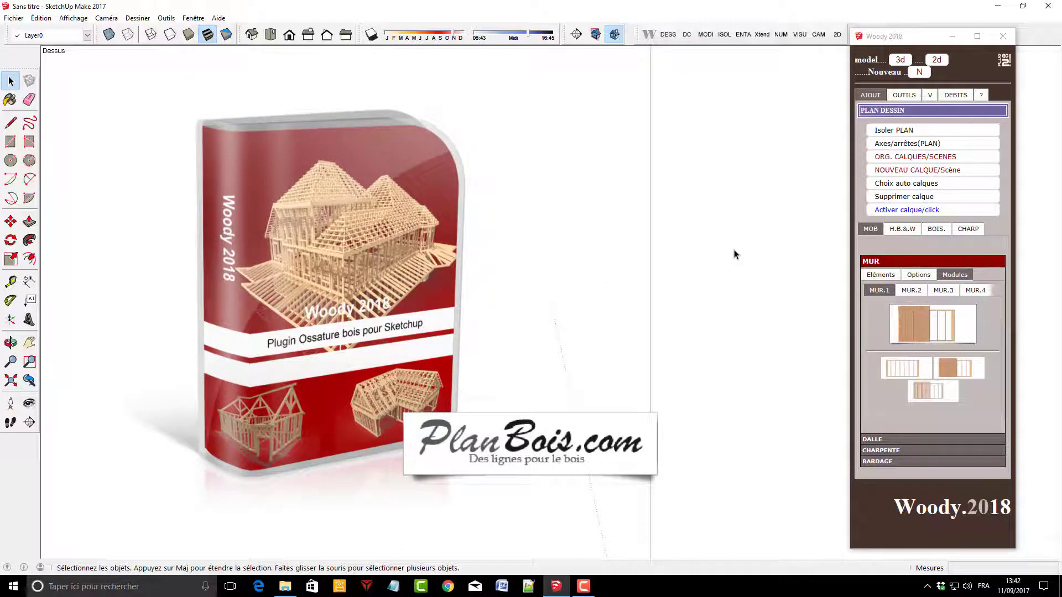
left_click(956, 96)
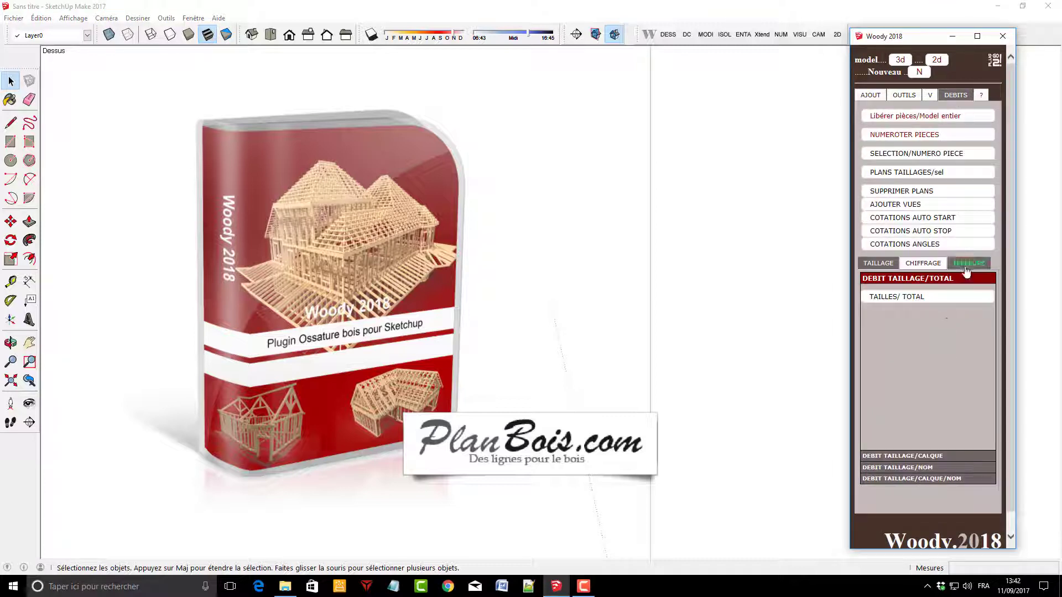
left_click(967, 266)
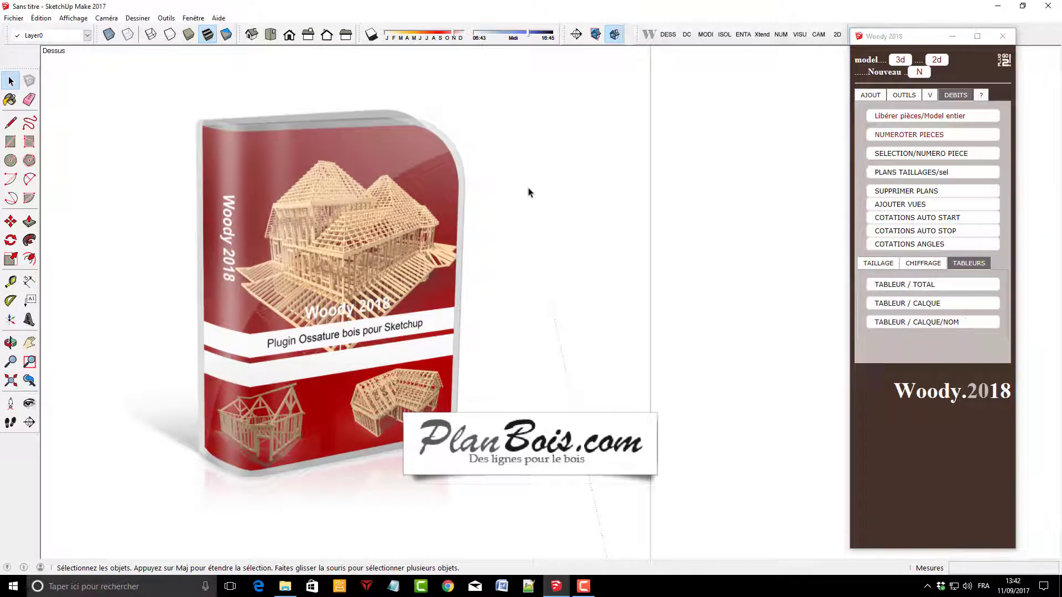
left_click(870, 97)
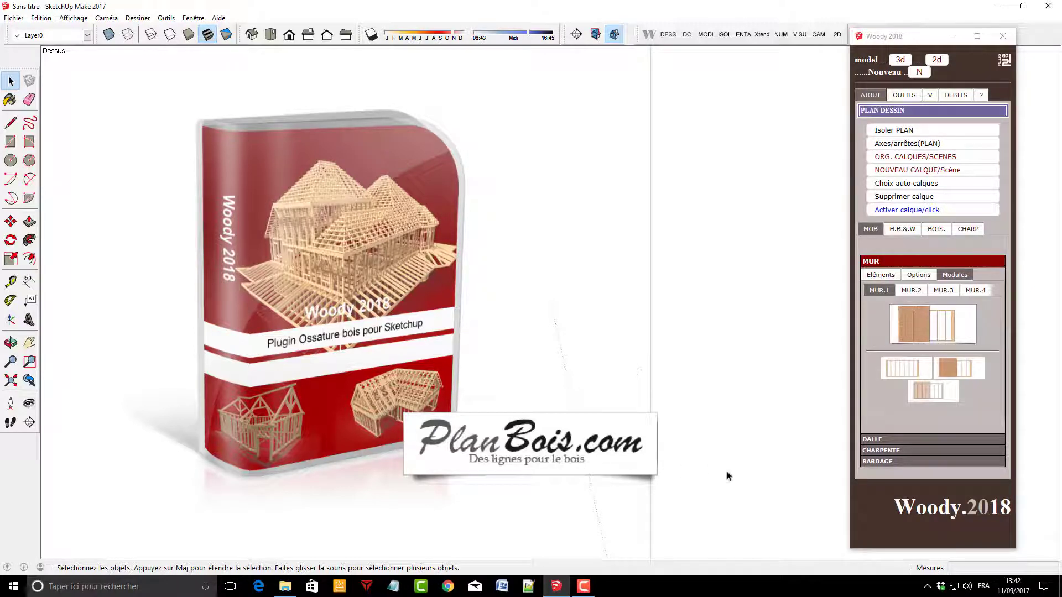
Start a new model with Fichier > Nouveau, answering Non to saving the splash drawing
scroll(729, 477, "down", 1)
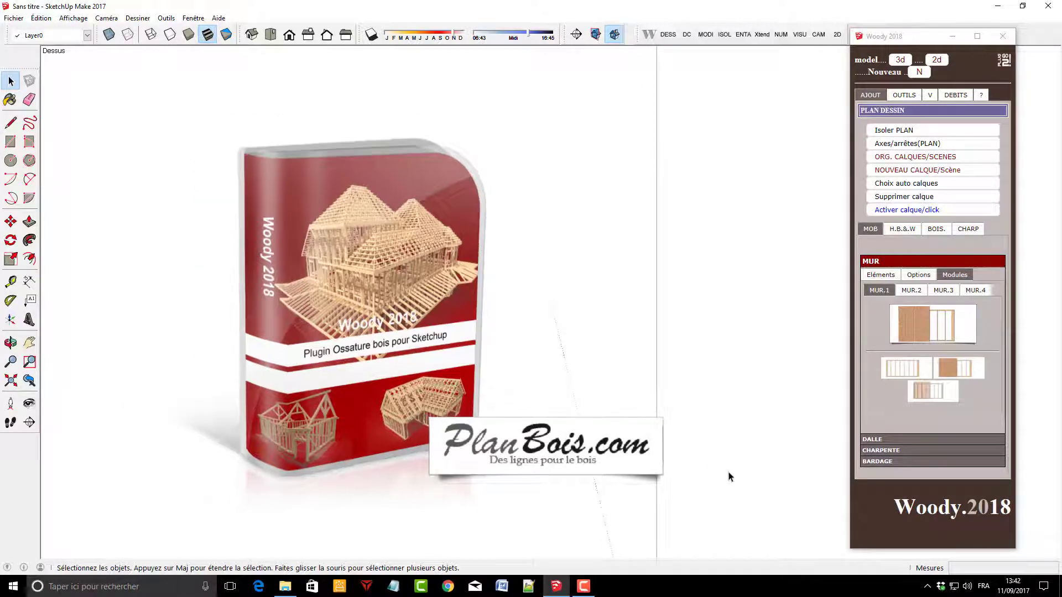
left_click(6, 21)
left_click(16, 26)
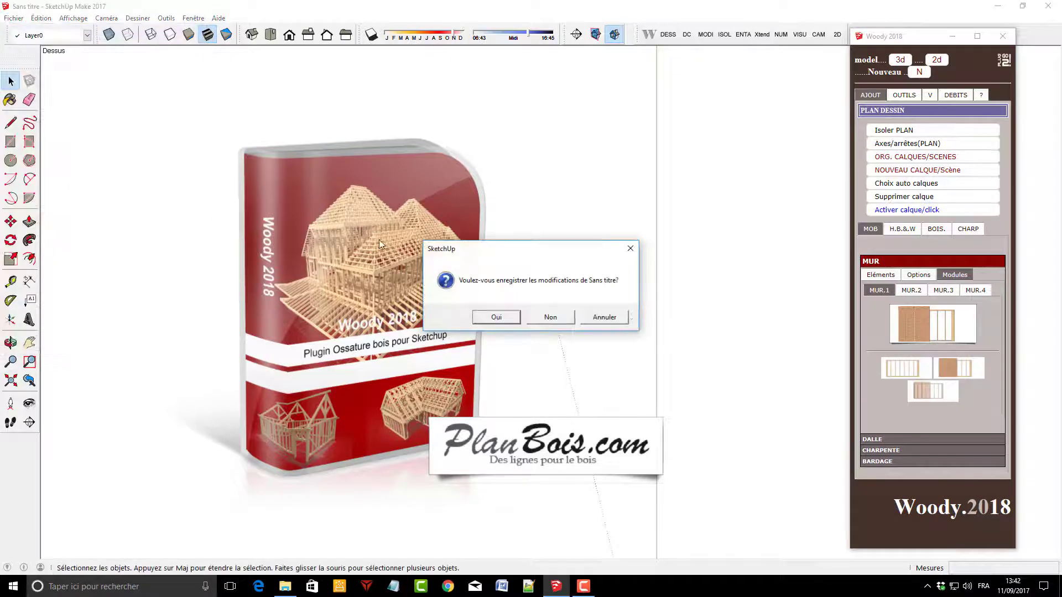
left_click(550, 318)
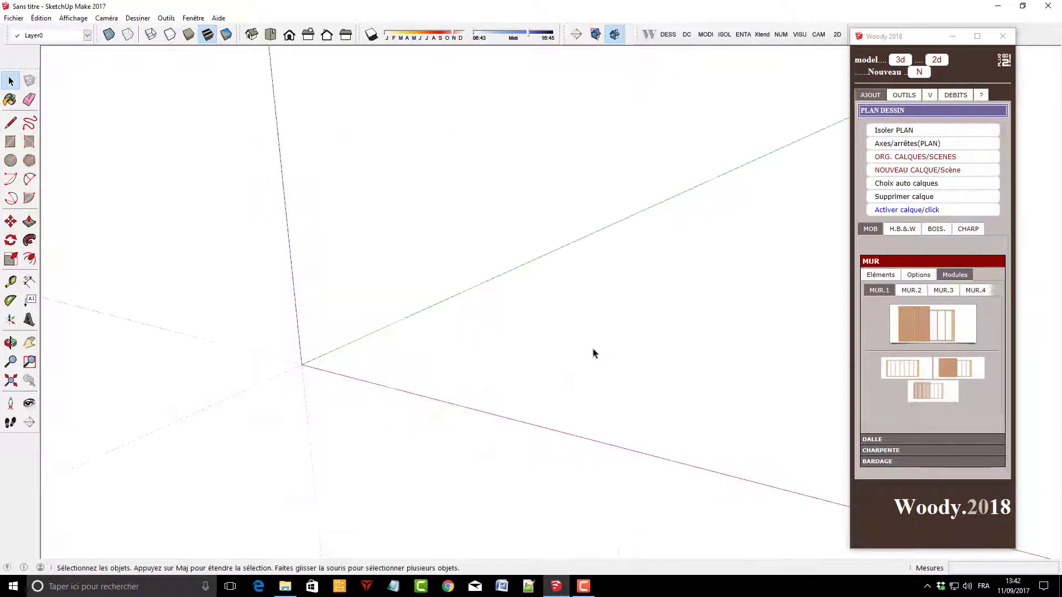
Browse Woody's DEBITS and OUTILS tabs, then return to AJOUT
left_click(965, 98)
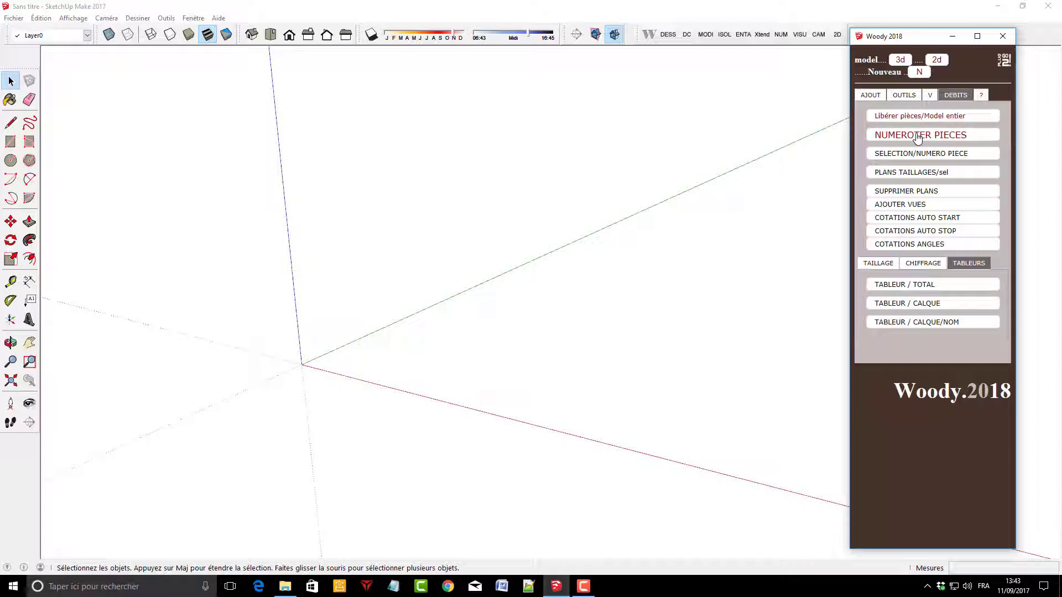
left_click(904, 96)
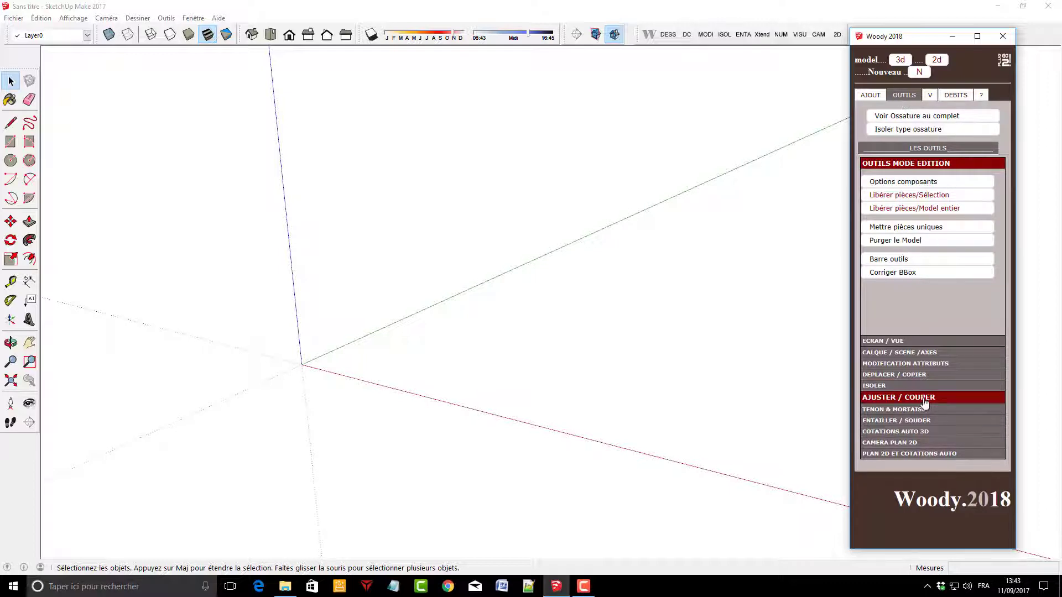
left_click(947, 96)
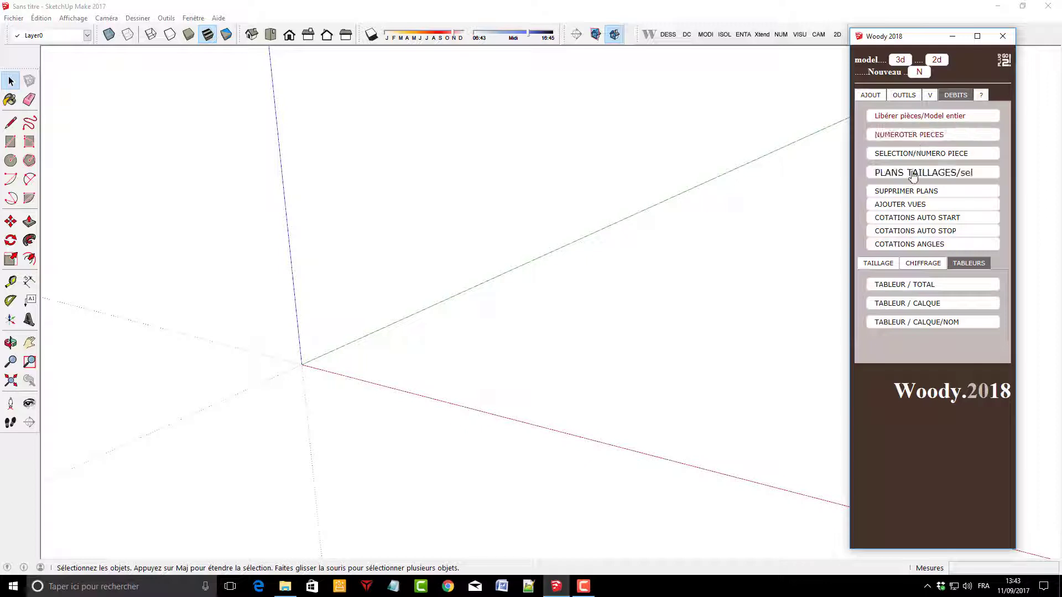
left_click(872, 96)
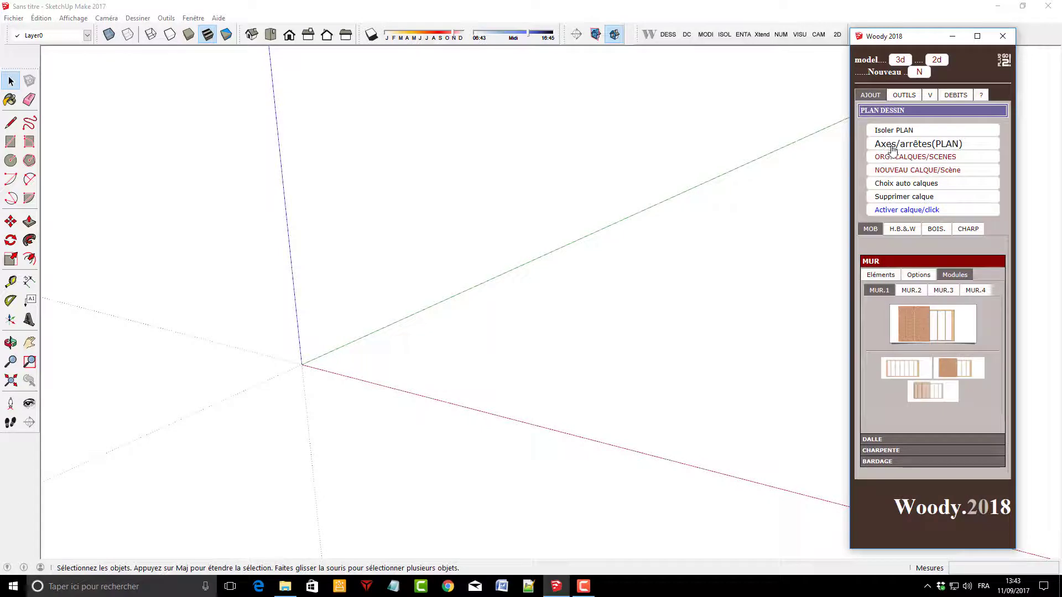
Draw a closed rectangle of 0.145 m Woody walls from the origin, about 8 by 6 m
left_click_drag(882, 111, 882, 131)
left_click(882, 111)
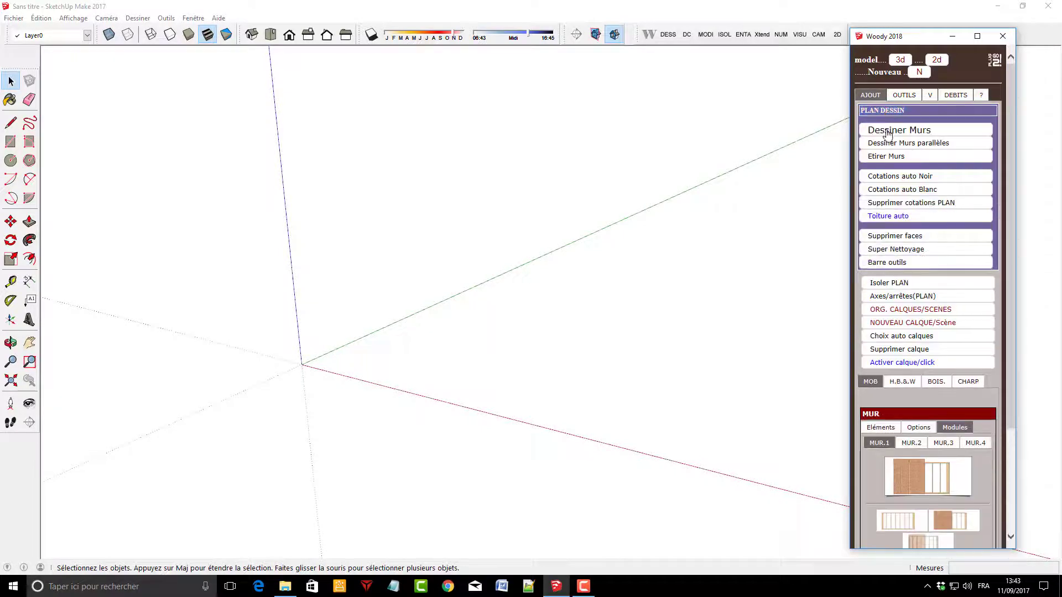
left_click(887, 130)
left_click(917, 305)
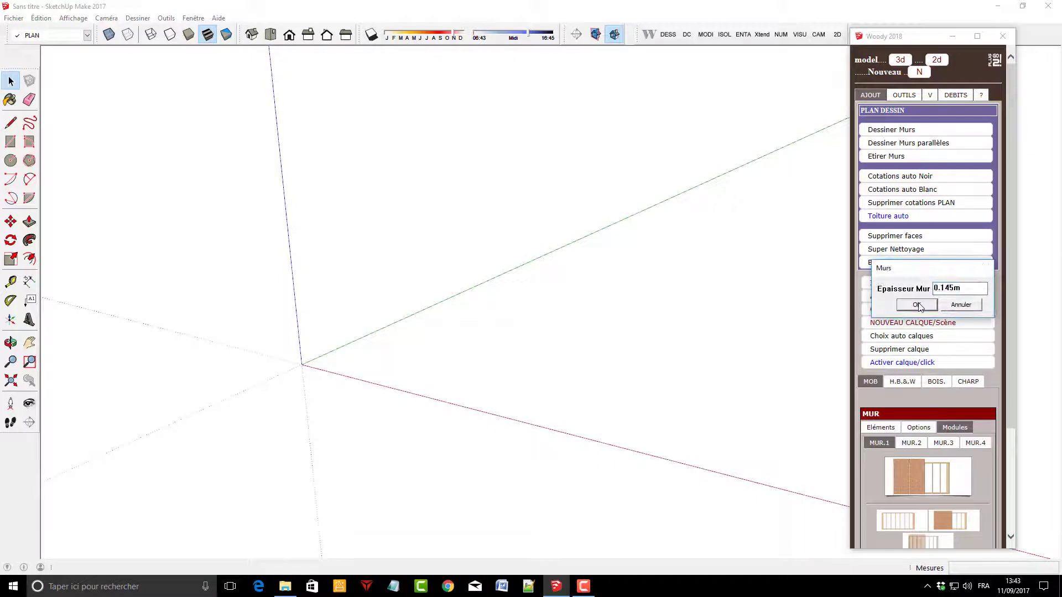
left_click(302, 364)
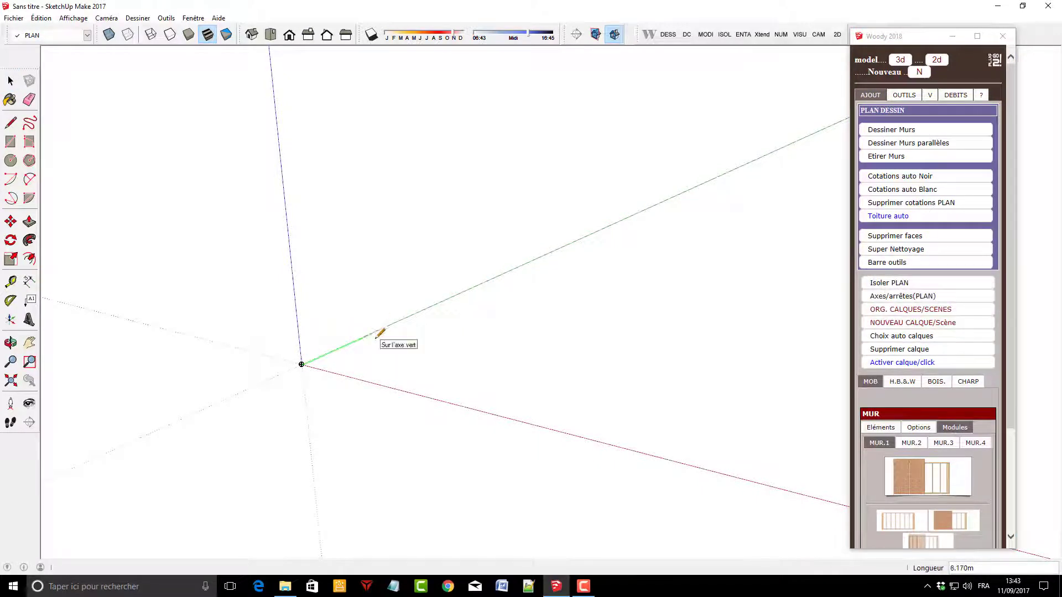
type("5")
key("Return")
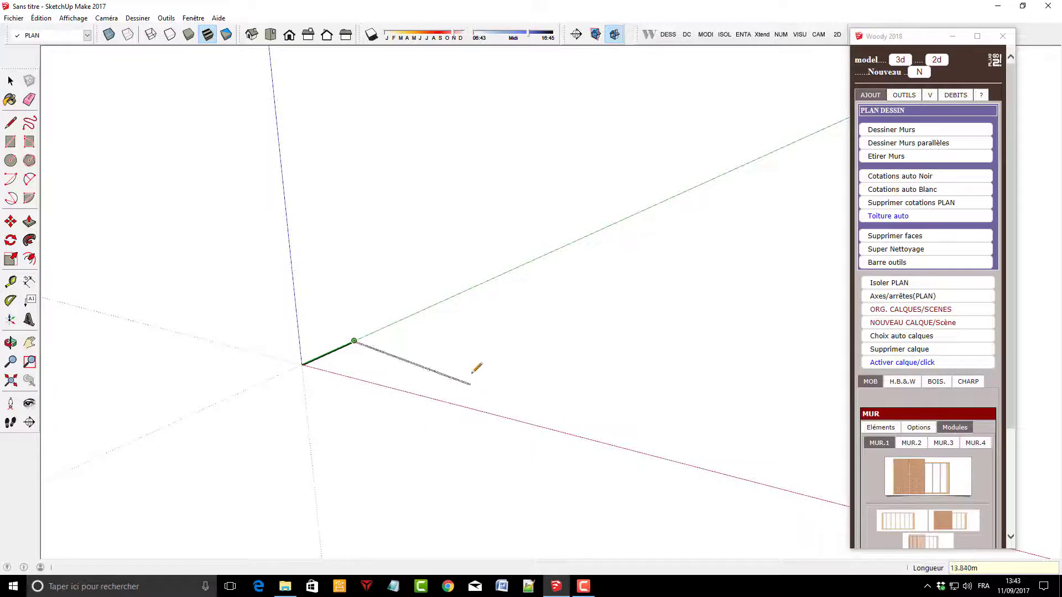
key("Return")
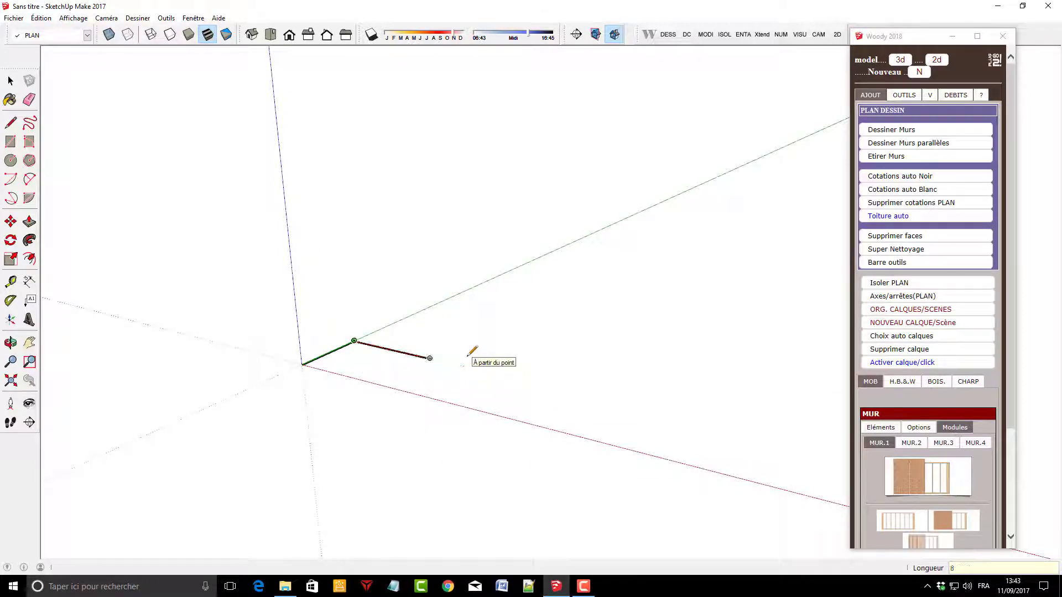
left_click(380, 385)
left_click(304, 364)
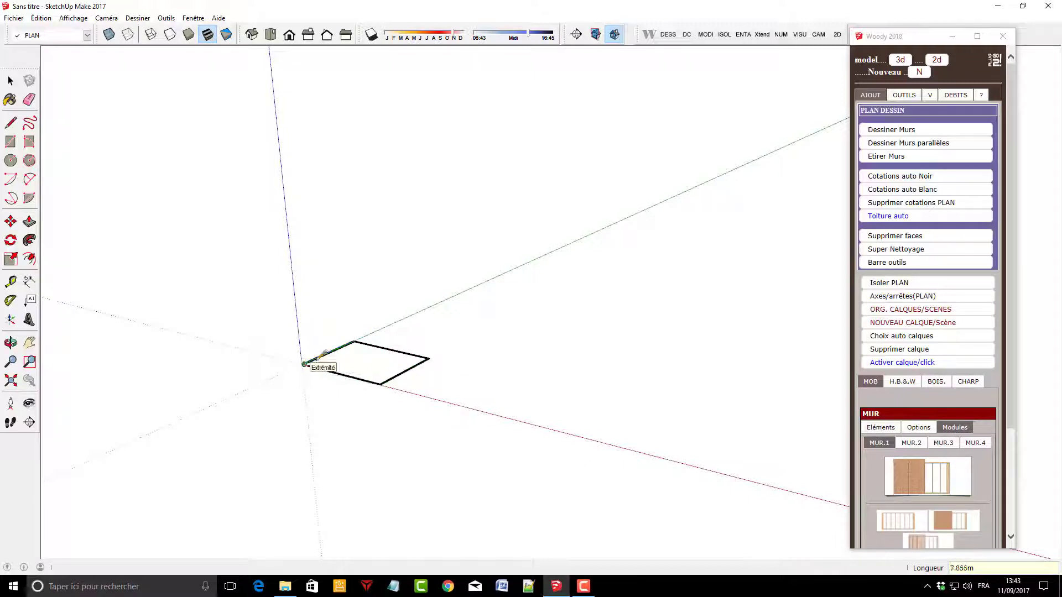
mouse_move(308, 360)
middle_mouse_down()
mouse_move(441, 437)
mouse_move(487, 214)
mouse_move(451, 370)
middle_mouse_up()
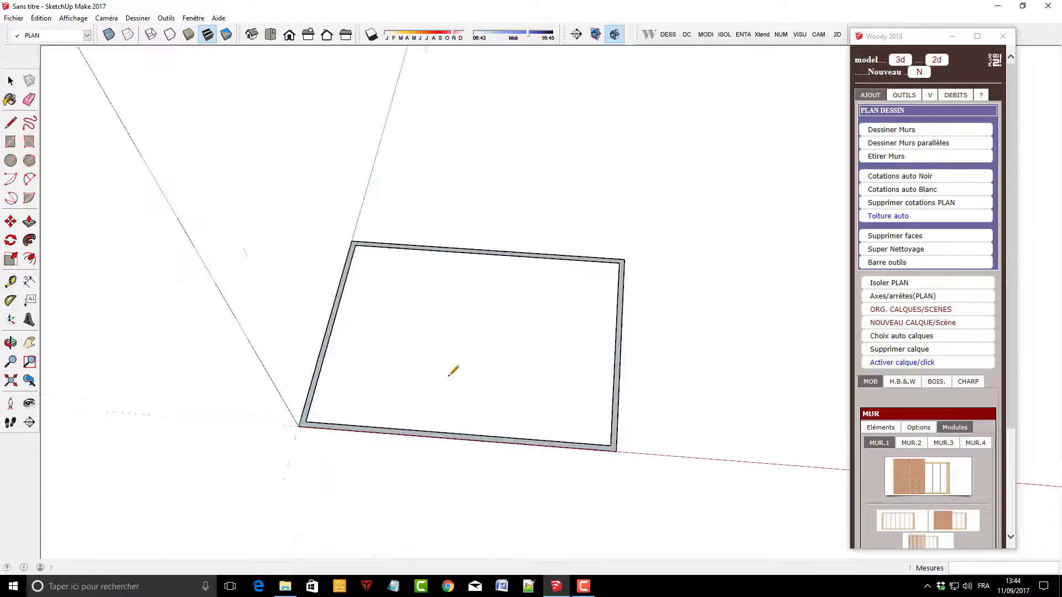
Add Cotations auto Noir: 8.000 × 6.000 m outside, 7.710 × 5.710 m inside
left_click(912, 177)
scroll(630, 381, "up", 2)
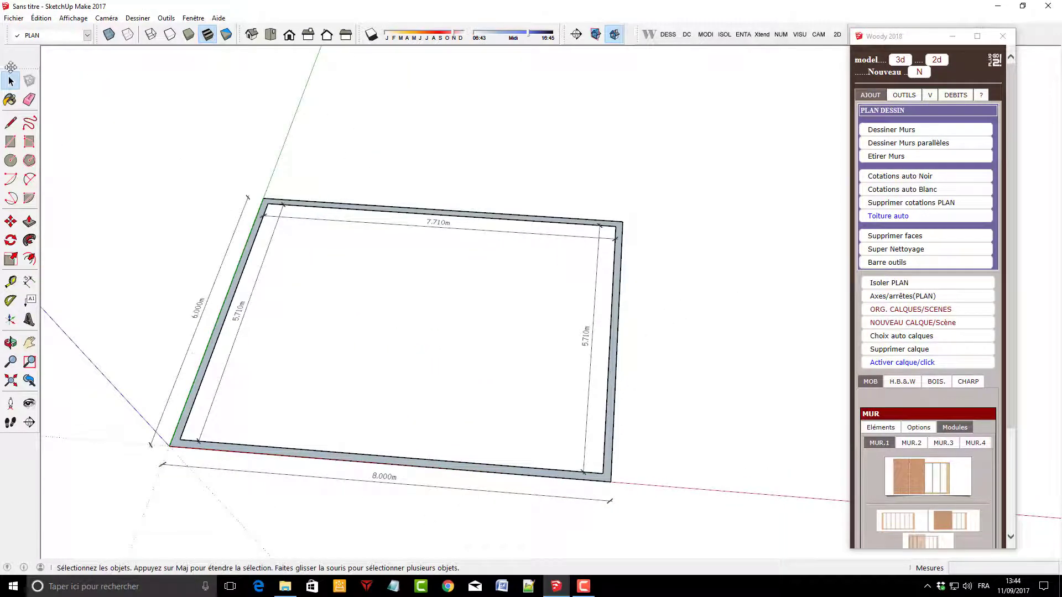
mouse_move(526, 398)
middle_mouse_down()
mouse_move(515, 518)
mouse_move(481, 515)
middle_mouse_up()
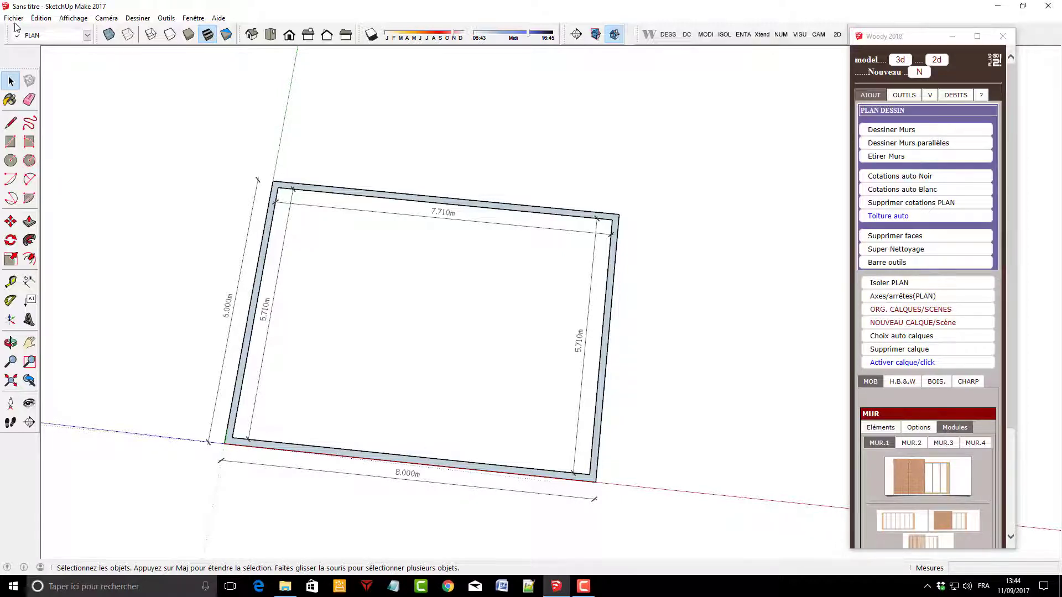
middle_click_drag(546, 338, 565, 347)
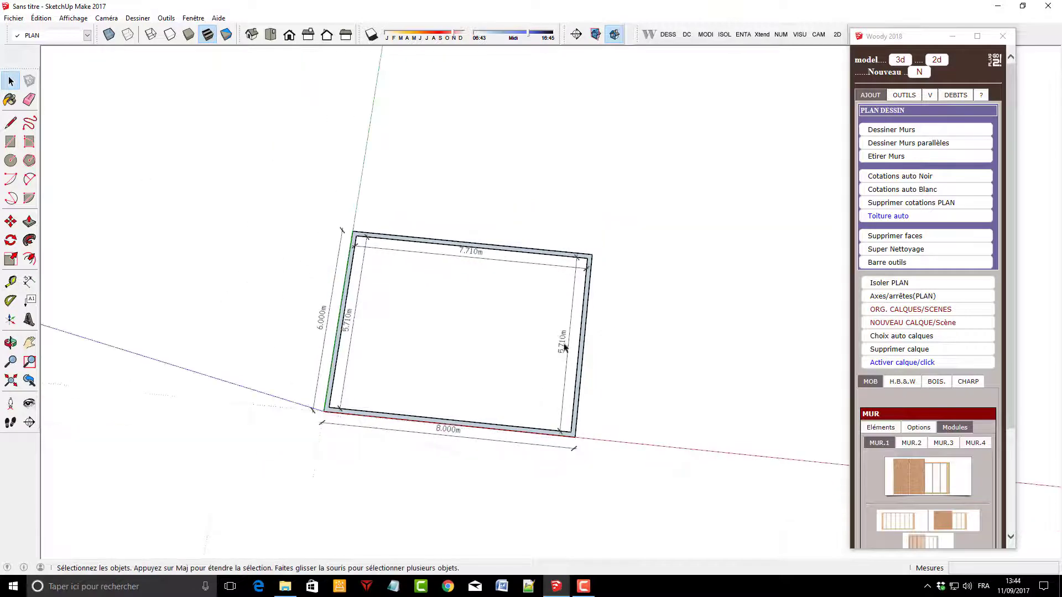
scroll(509, 372, "up", 2)
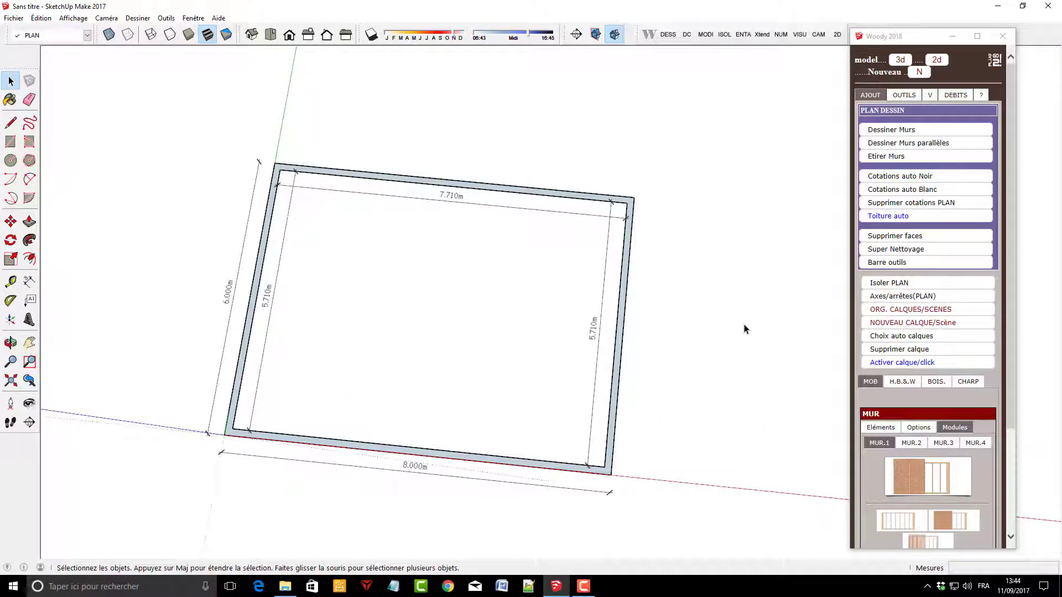
scroll(700, 385, "down", 2)
mouse_move(600, 385)
middle_mouse_down()
mouse_move(591, 320)
mouse_move(607, 270)
middle_mouse_up()
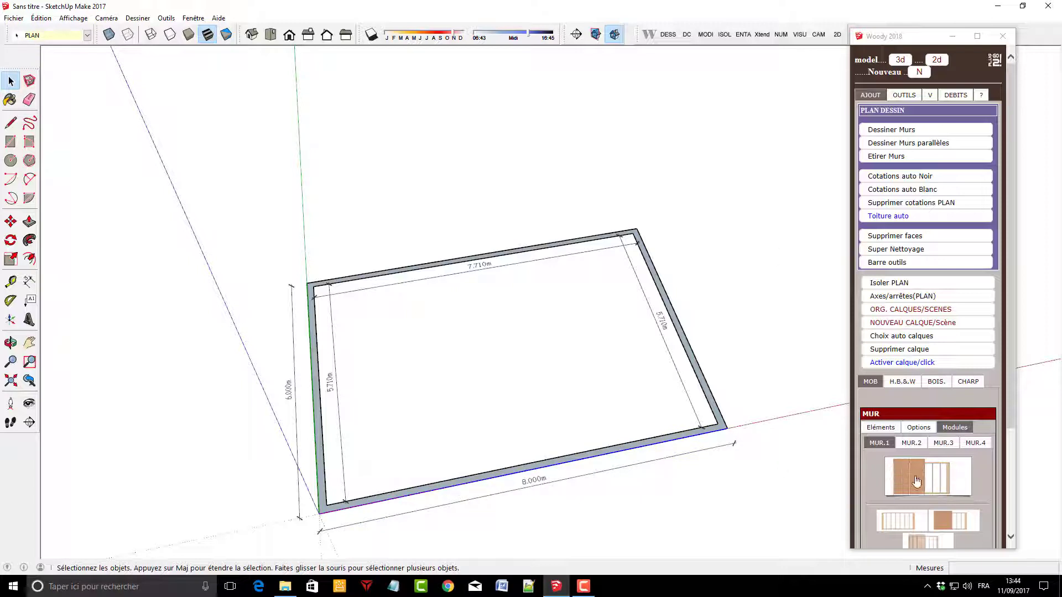
left_click(929, 110)
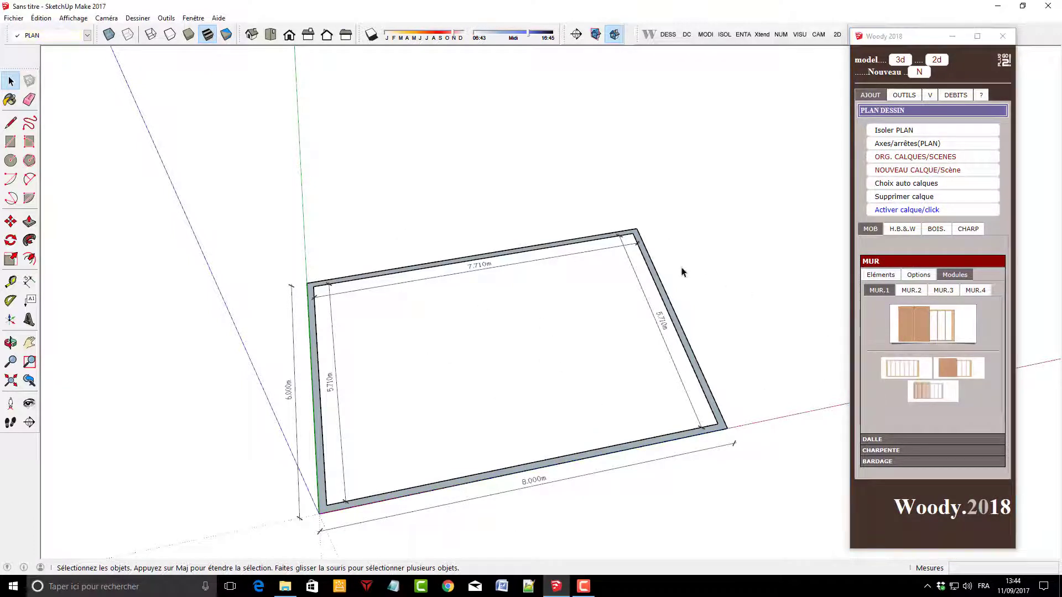
mouse_move(680, 268)
middle_mouse_down()
mouse_move(645, 379)
mouse_move(657, 368)
middle_mouse_up()
Draw a 0.145 m parallel partition wall offset from the left wall's inner edge
left_click(882, 115)
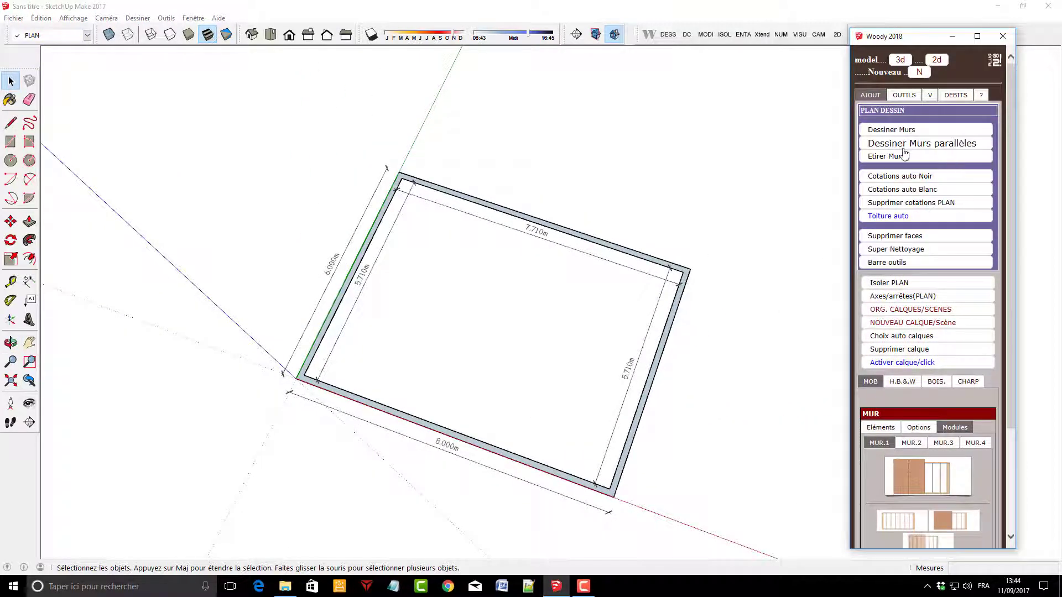
left_click(905, 143)
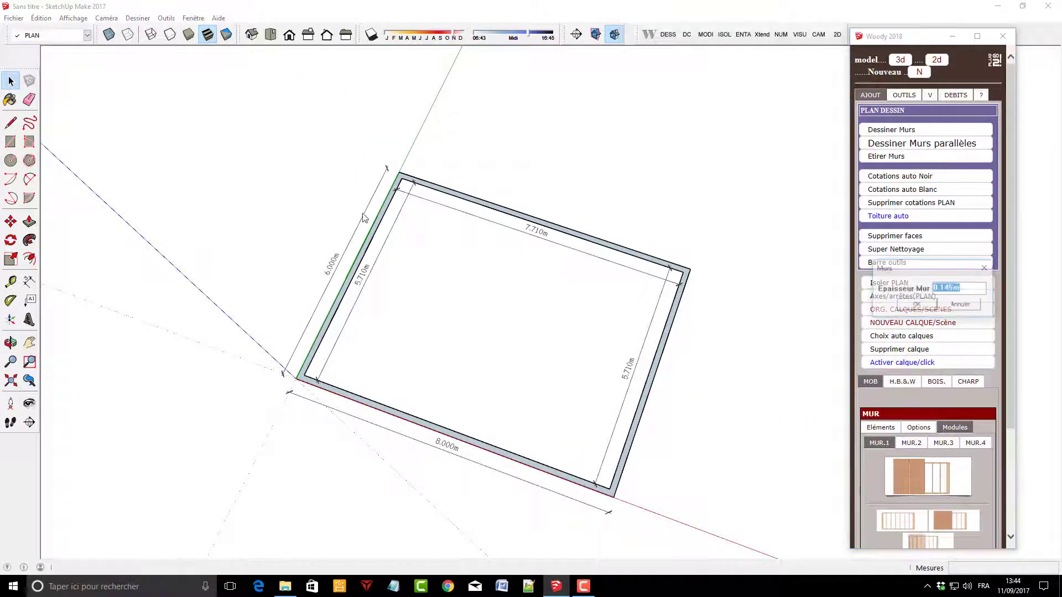
left_click(919, 306)
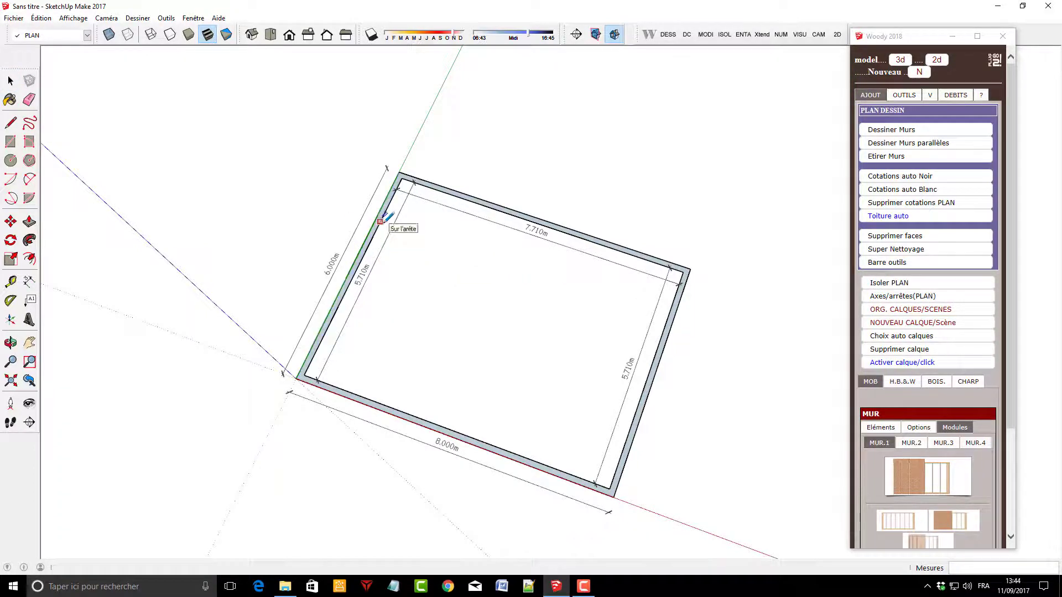
left_click(384, 215)
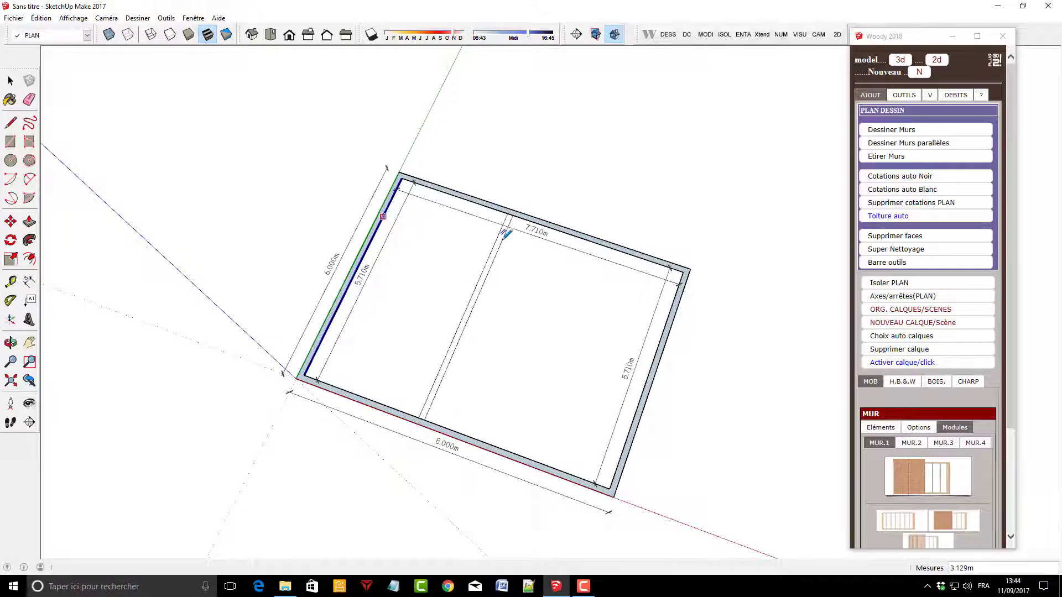
left_click(493, 246)
key("space")
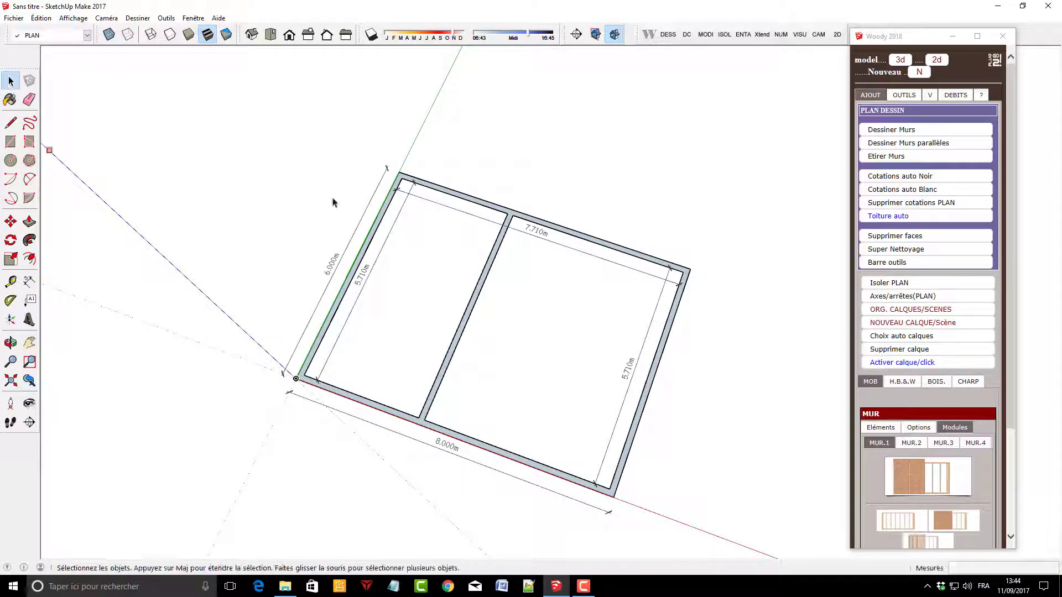
Replace the plan dimensions to show the 4.581 m and 2.984 m rooms
scroll(512, 297, "up", 1)
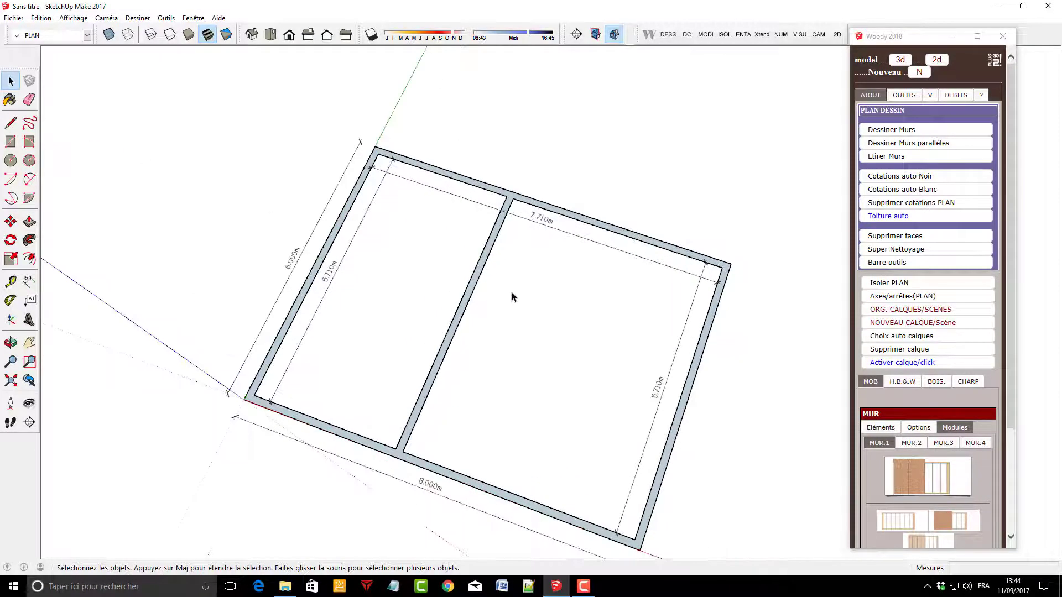
left_click(913, 203)
left_click(907, 176)
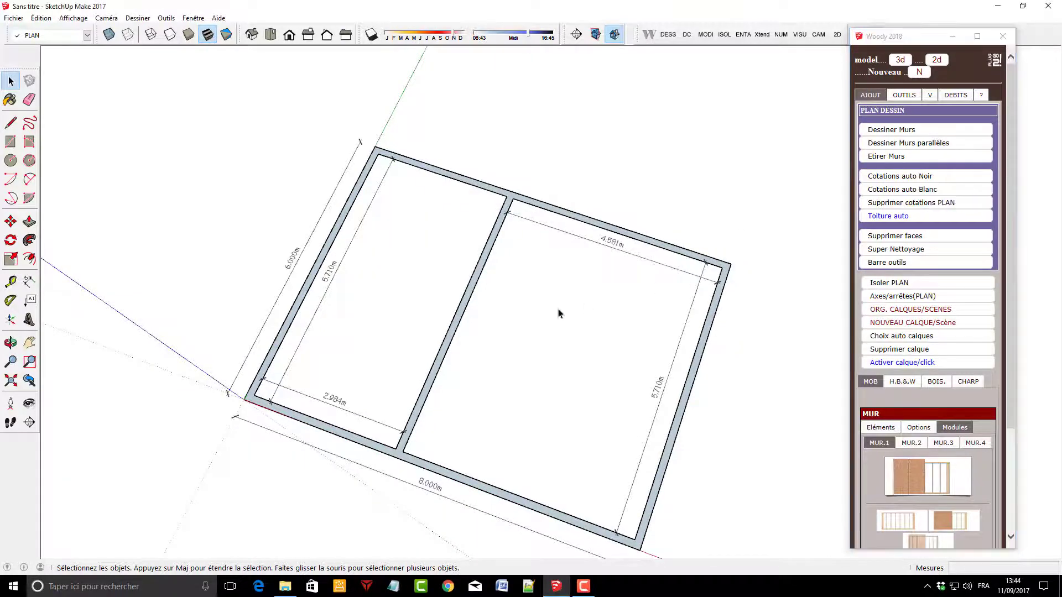
mouse_move(570, 308)
middle_mouse_down()
mouse_move(632, 273)
mouse_move(598, 287)
middle_mouse_up()
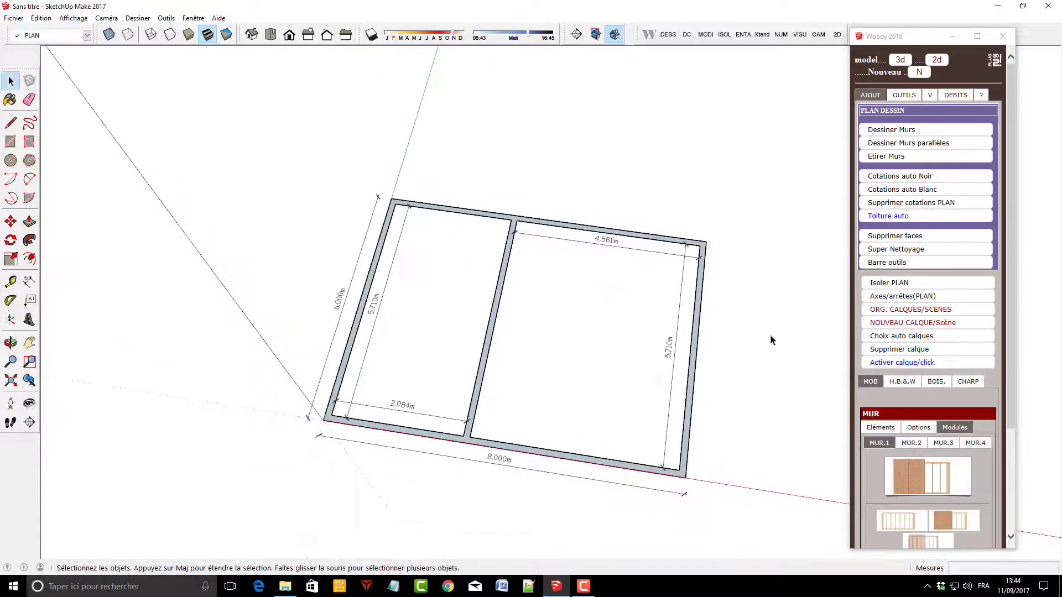
mouse_move(401, 472)
middle_mouse_down()
mouse_move(521, 487)
mouse_move(467, 486)
middle_mouse_up()
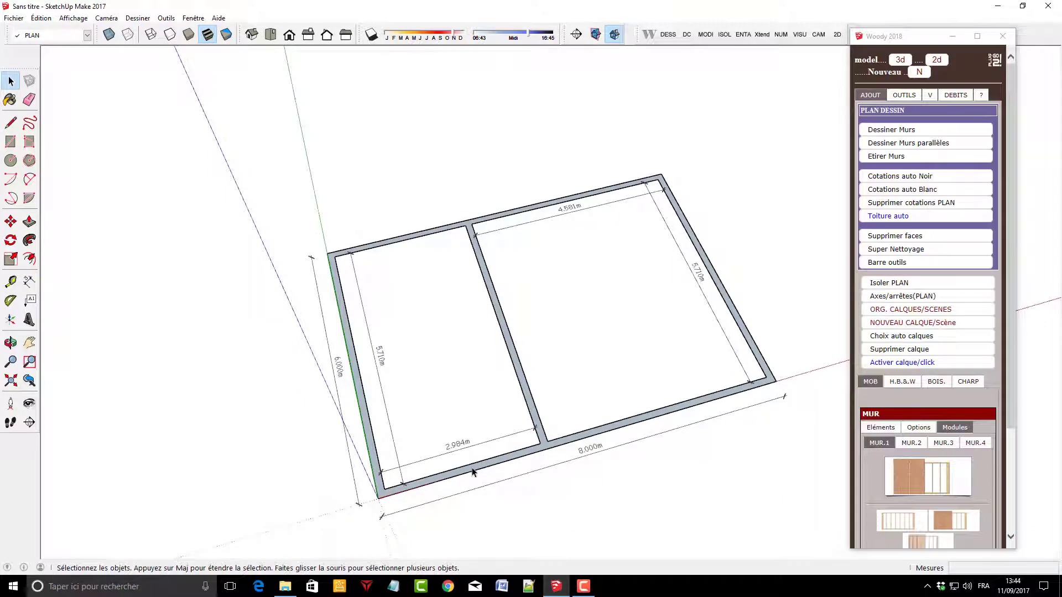
Place a MUR.1 wall-frame module at the corner of the bottom 8.000 m wall
left_click(474, 473)
left_click(914, 478)
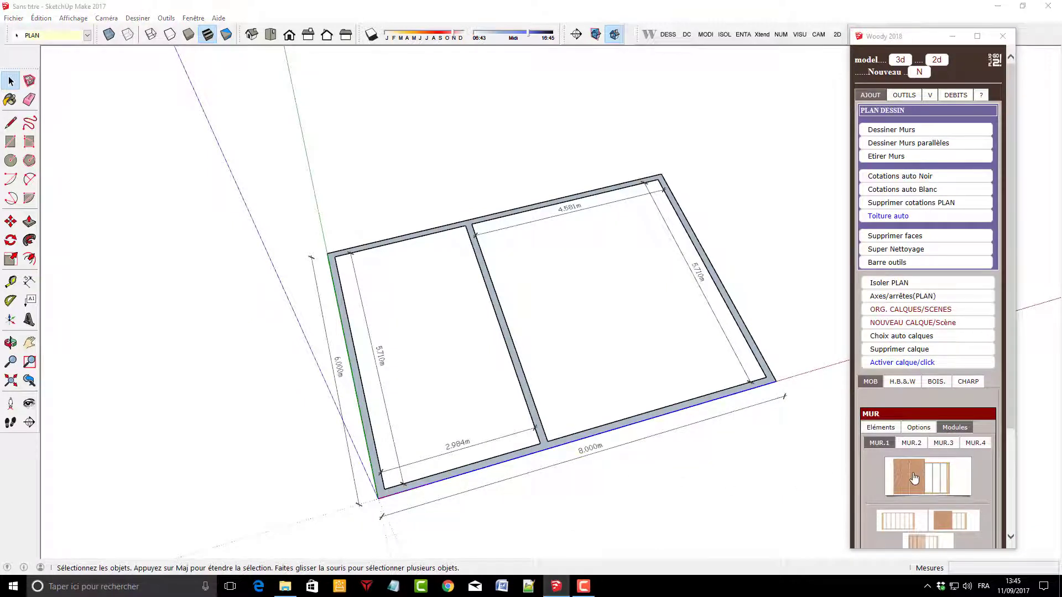
left_click(383, 501)
mouse_move(742, 517)
middle_mouse_down()
mouse_move(308, 441)
mouse_move(443, 367)
middle_mouse_up()
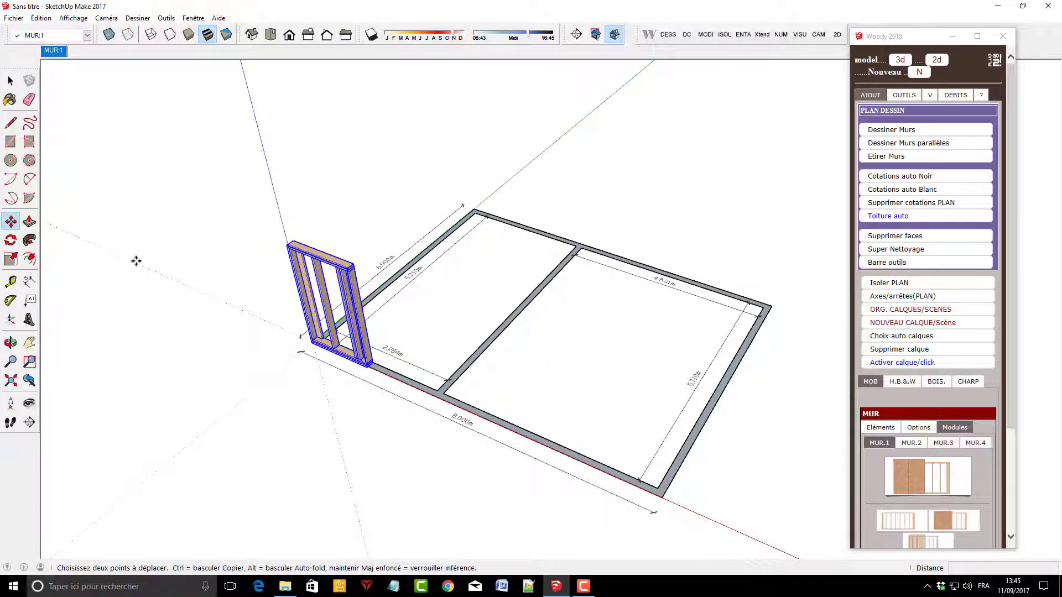
Scale the wall frame along the red axis, about 5.33, to the far corner
left_click(11, 259)
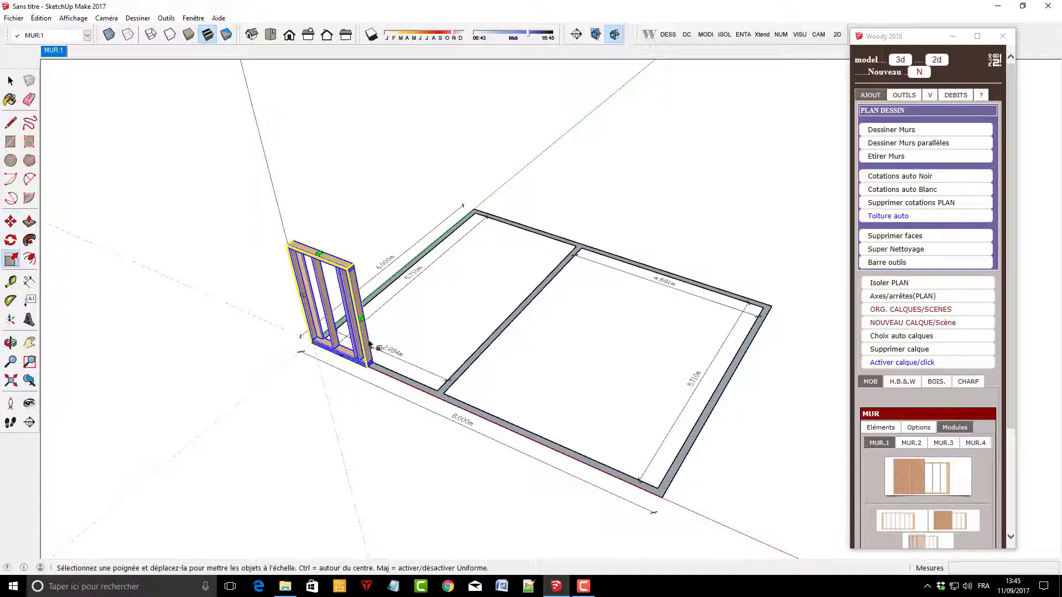
left_click_drag(362, 321, 722, 406)
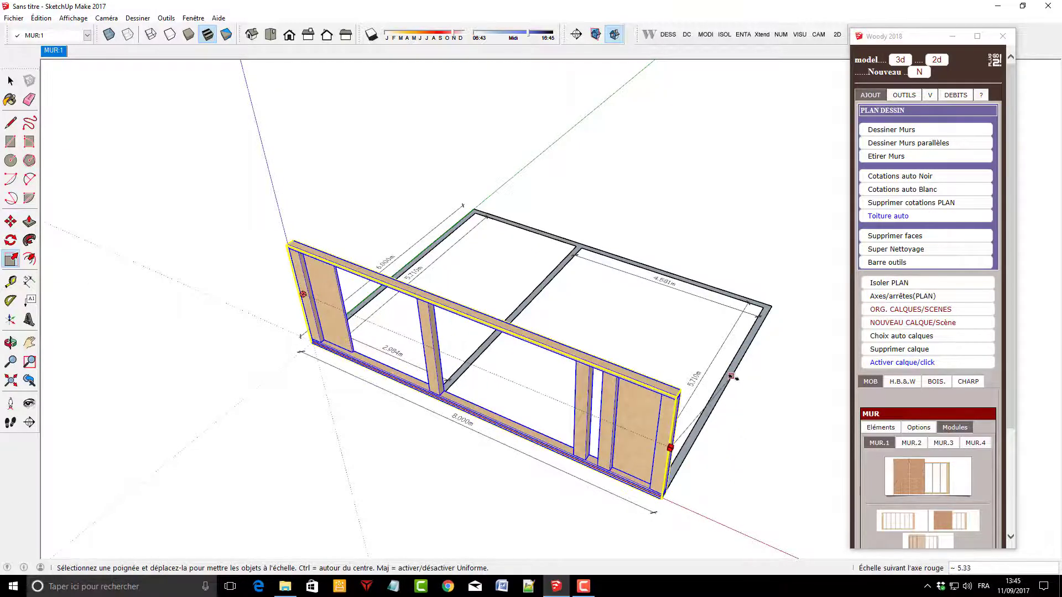
left_click(17, 259)
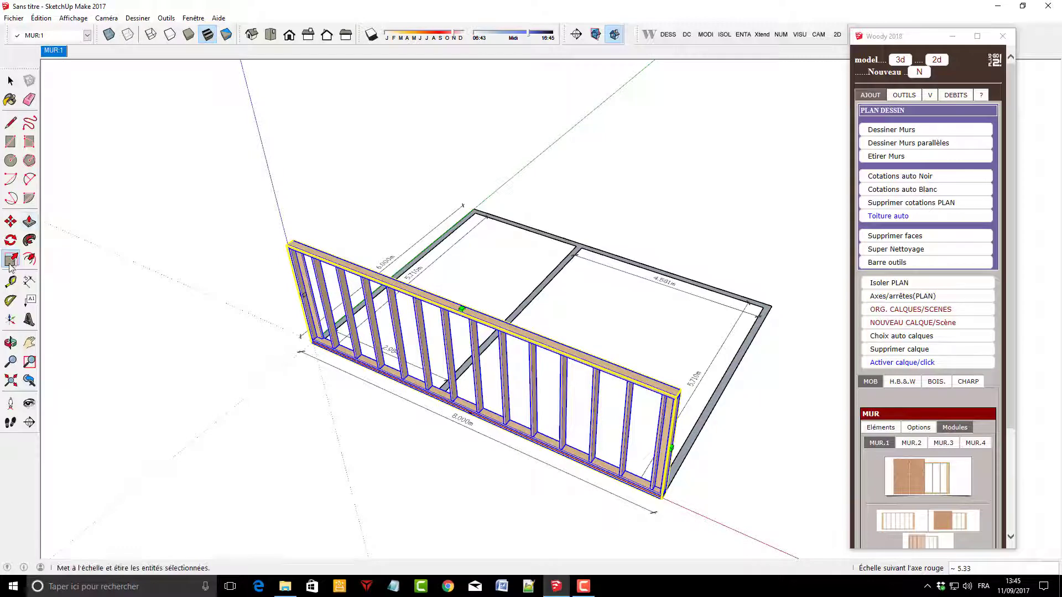
scroll(731, 310, "down", 1)
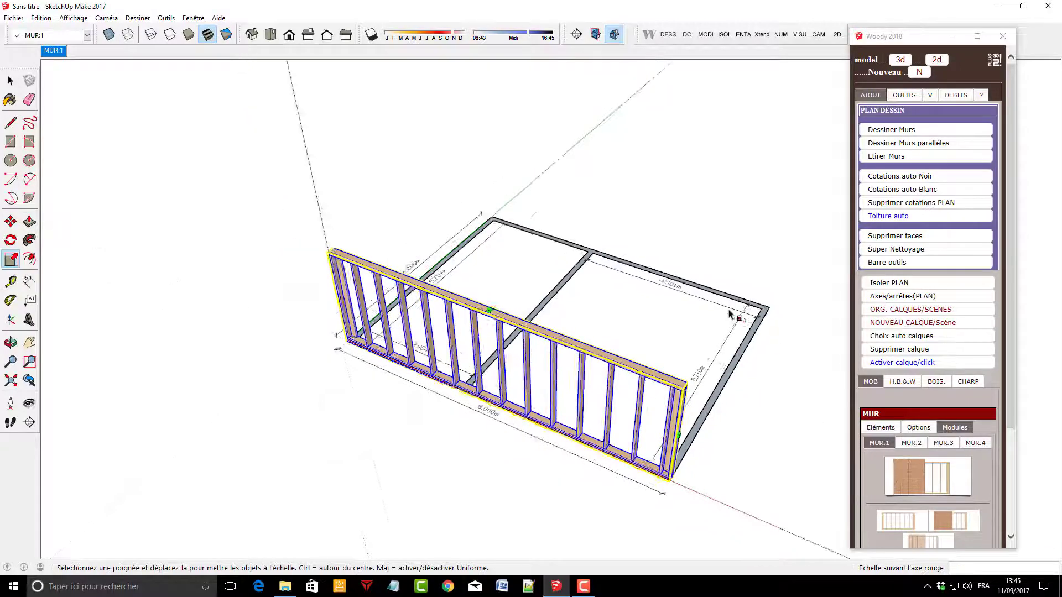
scroll(730, 310, "down", 1)
left_click(939, 542)
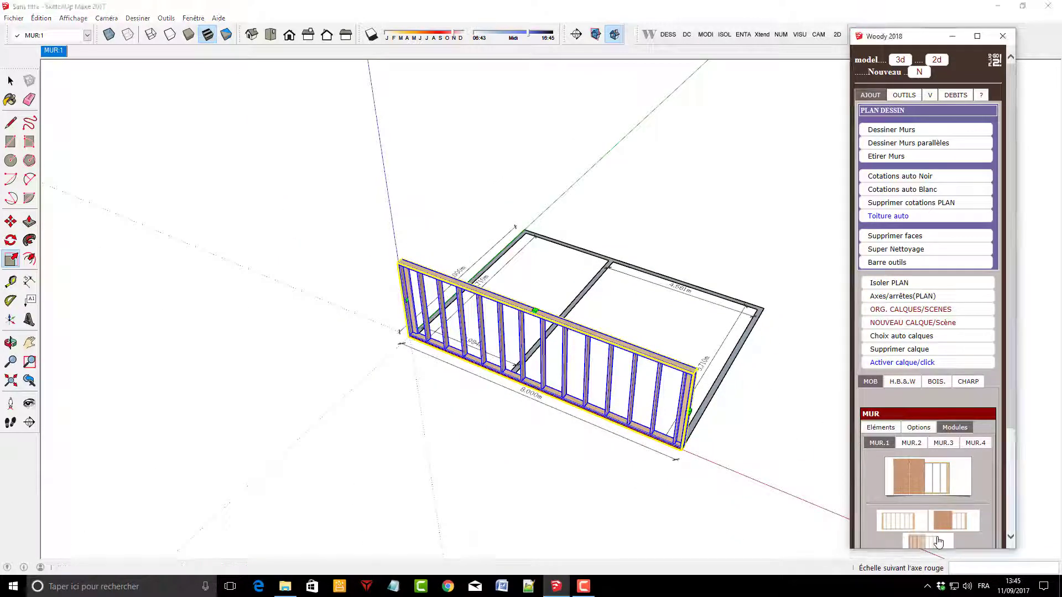
Add Liteaux sheathing to the wall and set Nombre panneaux to 7 OSB panels
left_click(939, 541)
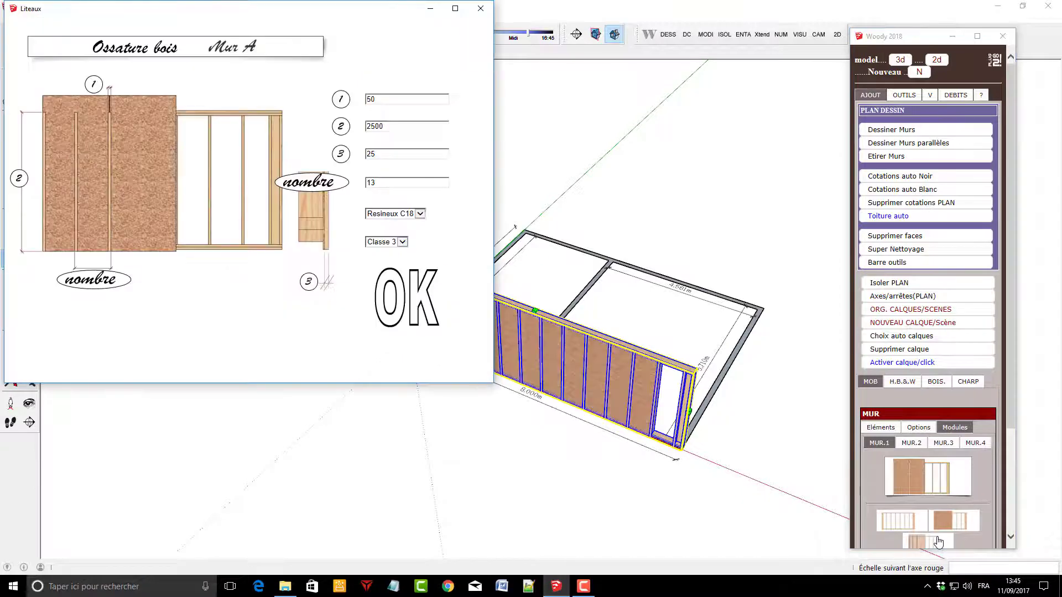
left_click(403, 296)
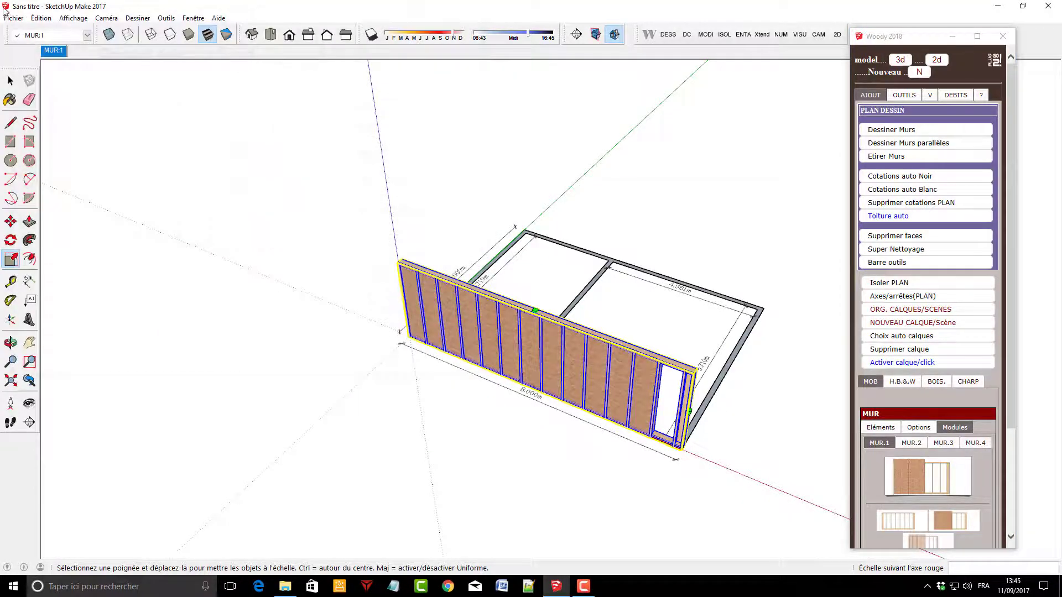
double_click(643, 377)
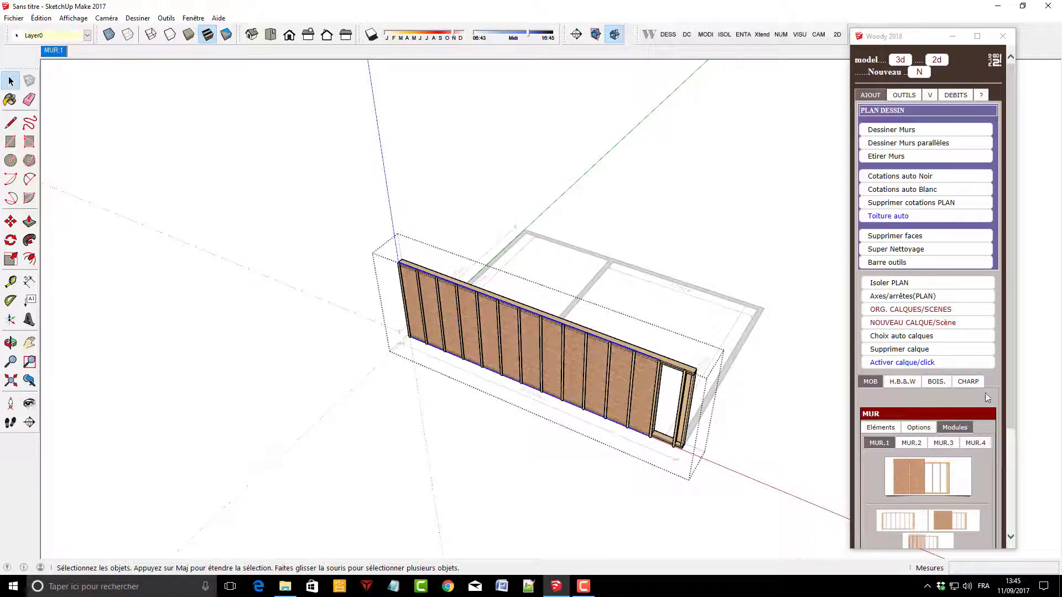
left_click(918, 428)
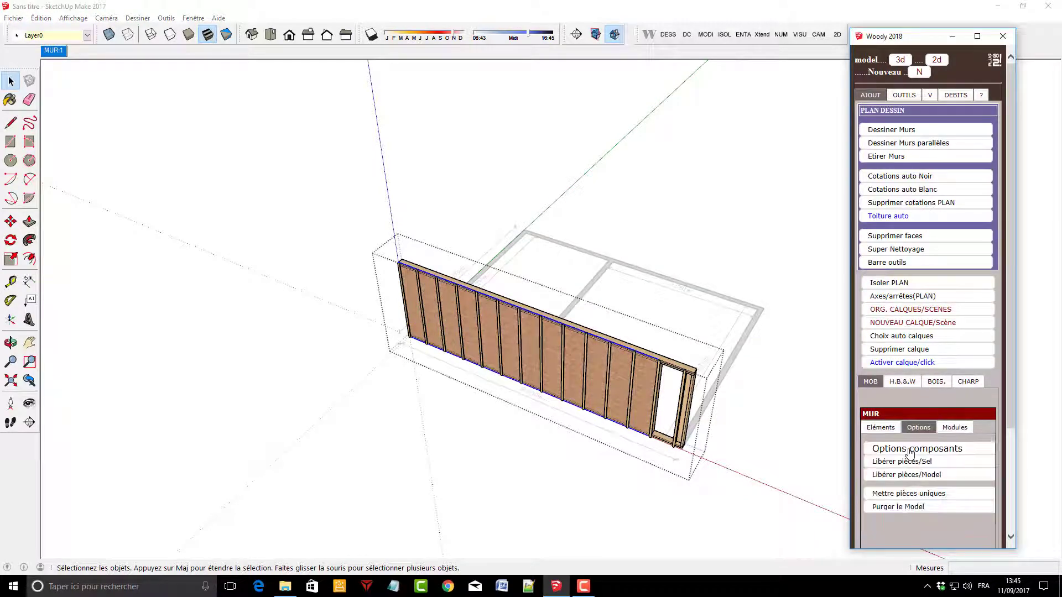
left_click(910, 451)
left_click_drag(610, 328, 600, 330)
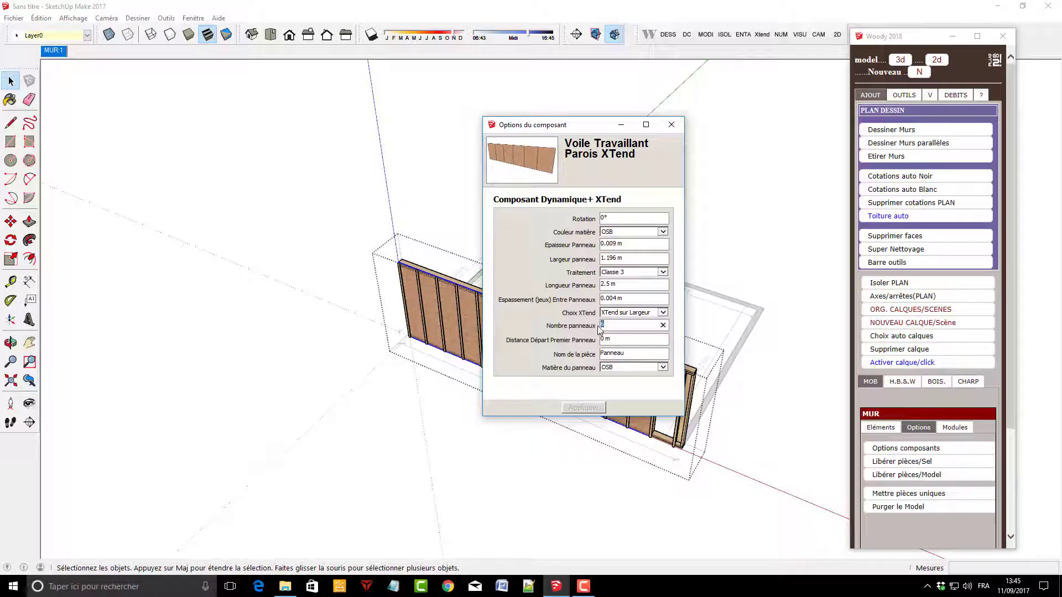
type("7")
left_click(583, 408)
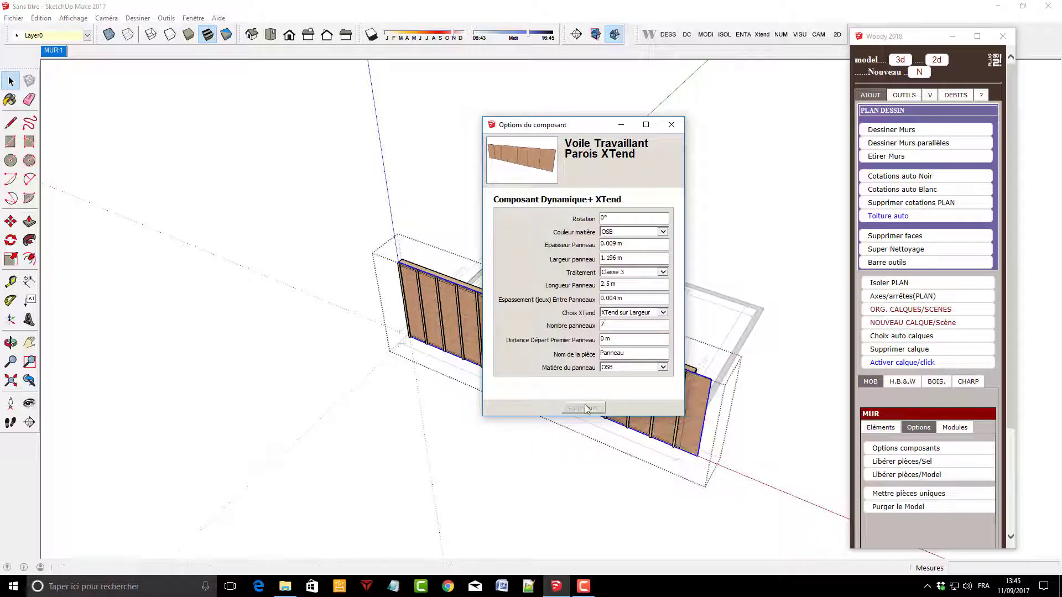
left_click(773, 392)
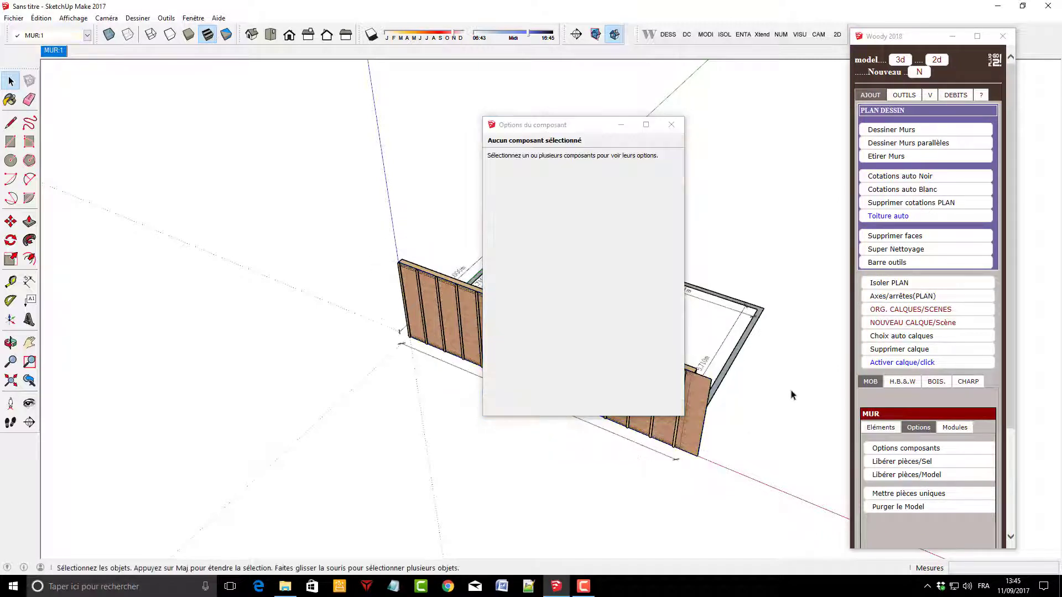
left_click(671, 125)
middle_click_drag(636, 249, 230, 375)
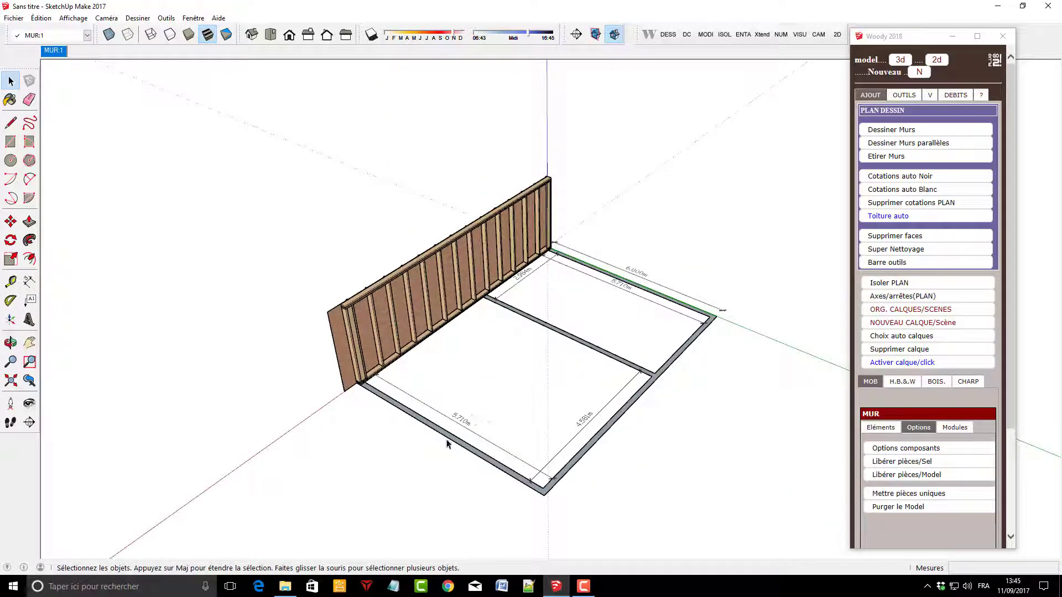
Place a second wall-frame module at the corner of the right outer floor edge
left_click(592, 452)
middle_click_drag(701, 492, 775, 407)
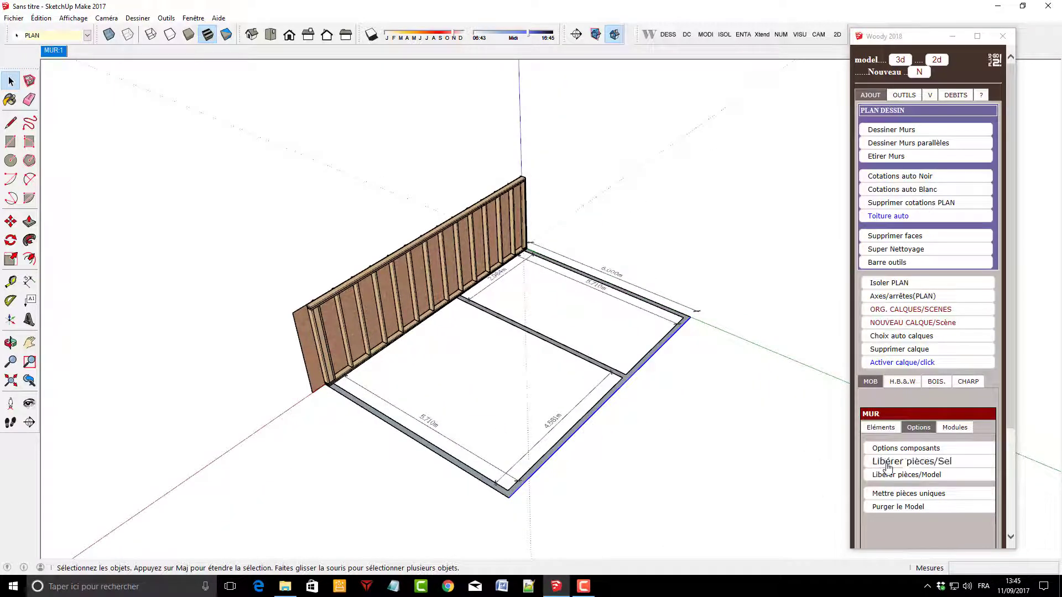
left_click(955, 427)
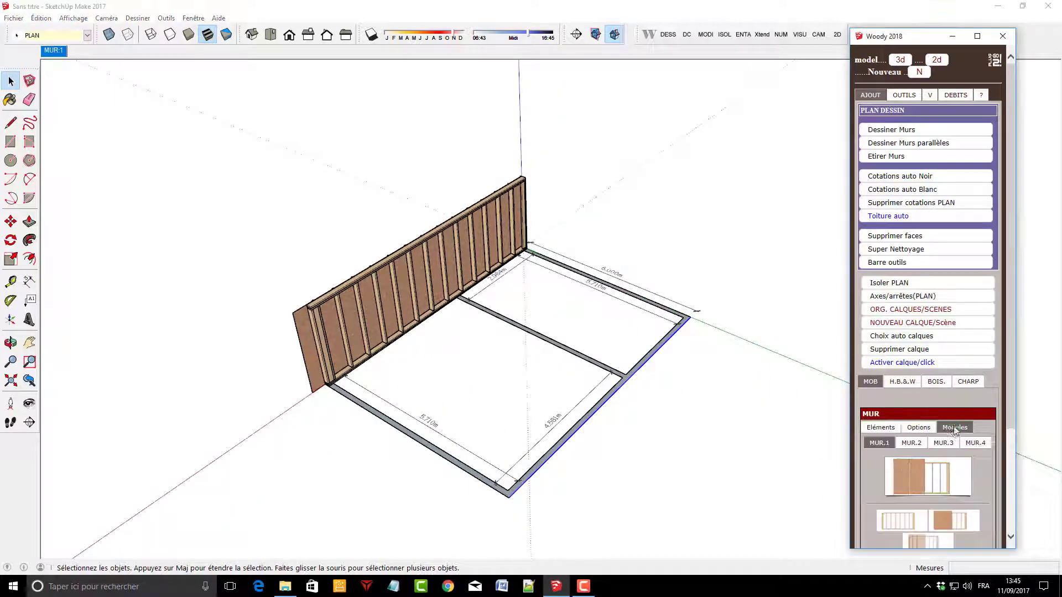
left_click(914, 480)
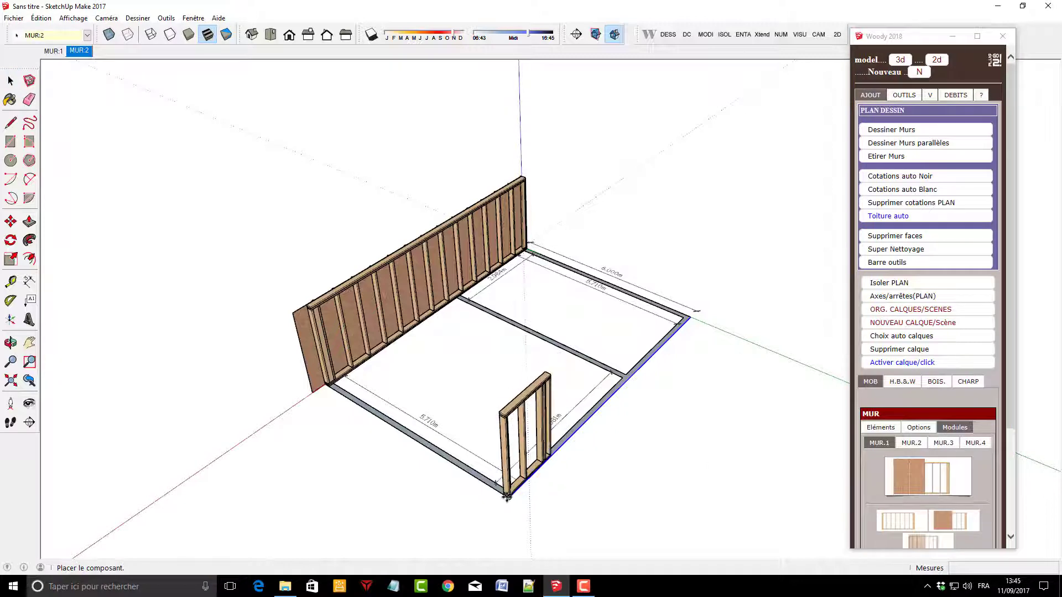
left_click(511, 497)
middle_click_drag(602, 443, 199, 437)
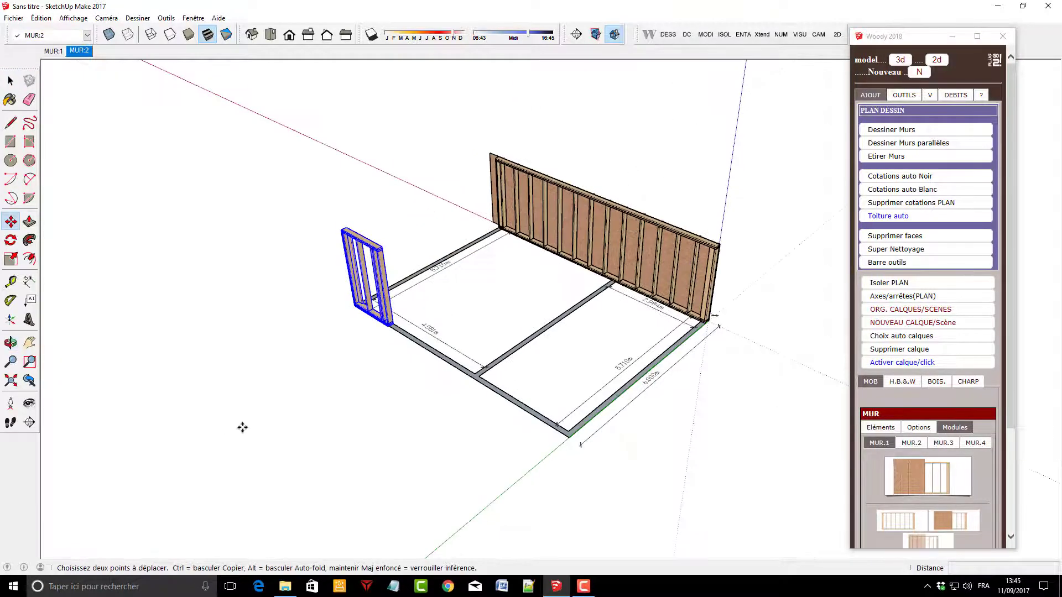
Scale the second frame along its long wall and open its lath settings
key("s")
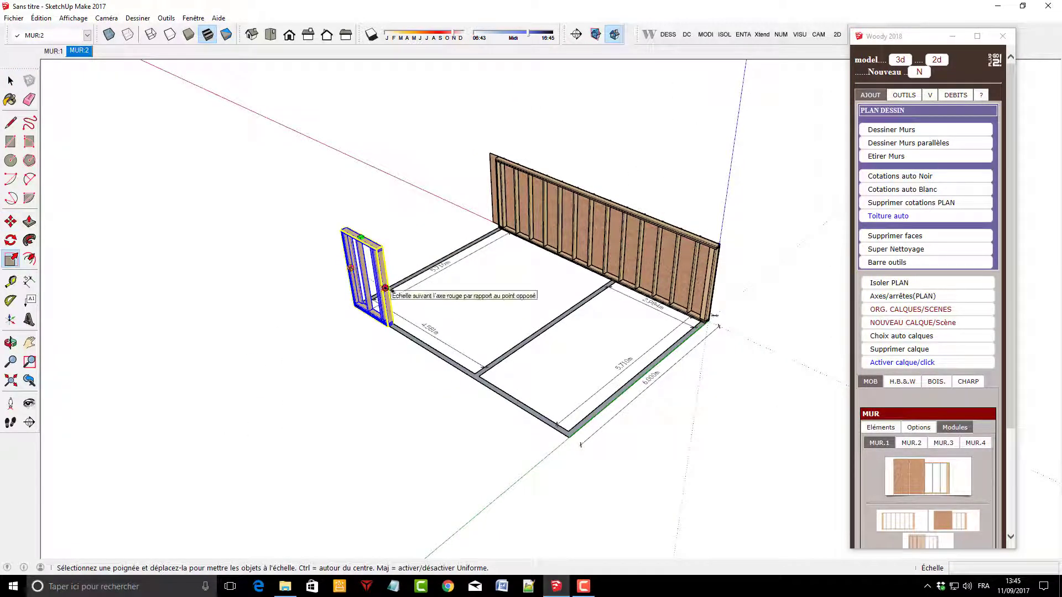
left_click_drag(386, 285, 592, 387)
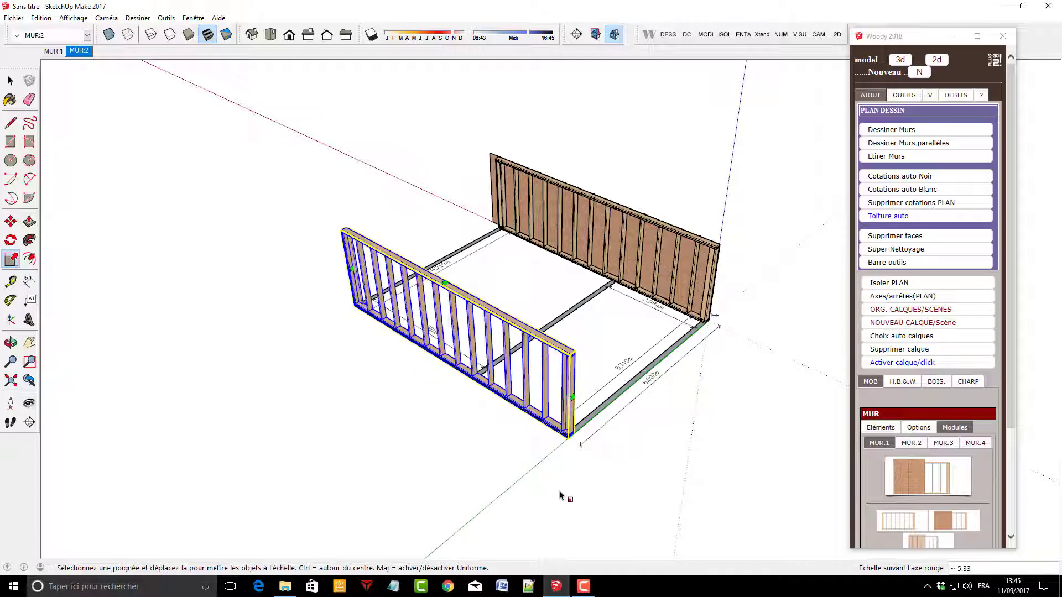
left_click(936, 544)
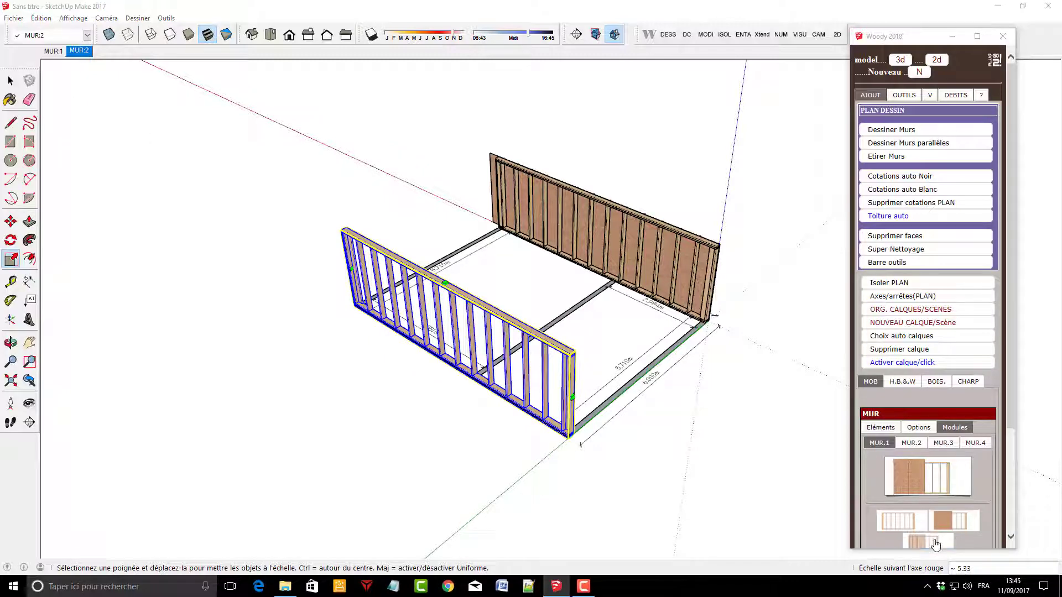
left_click(935, 544)
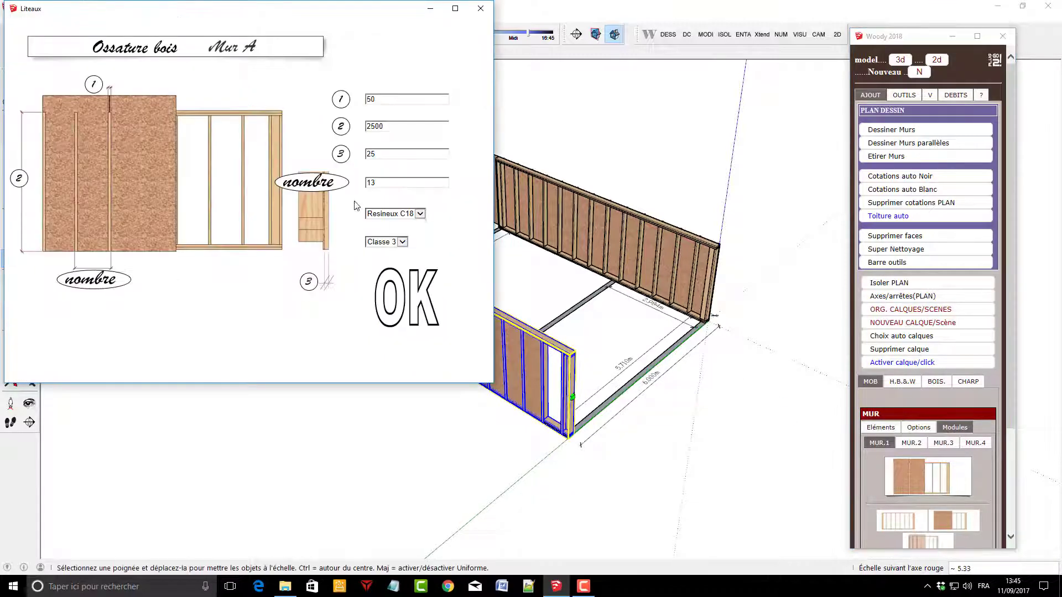
Change the MUR:2 sheathing's Nombre panneaux from 6 to 7 in Options composants
left_click(481, 8)
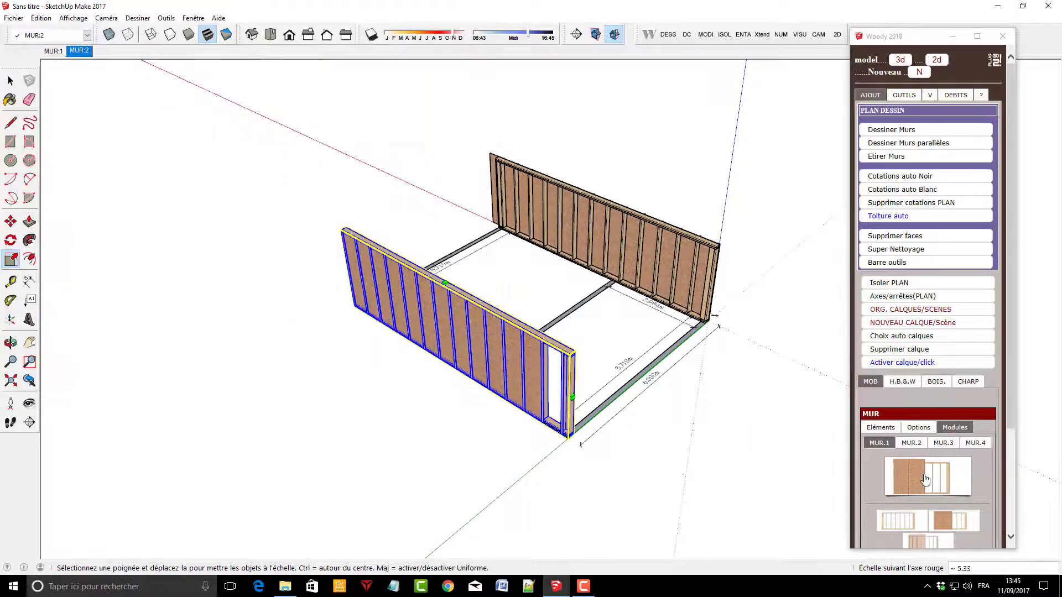
scroll(614, 459, "up", 1)
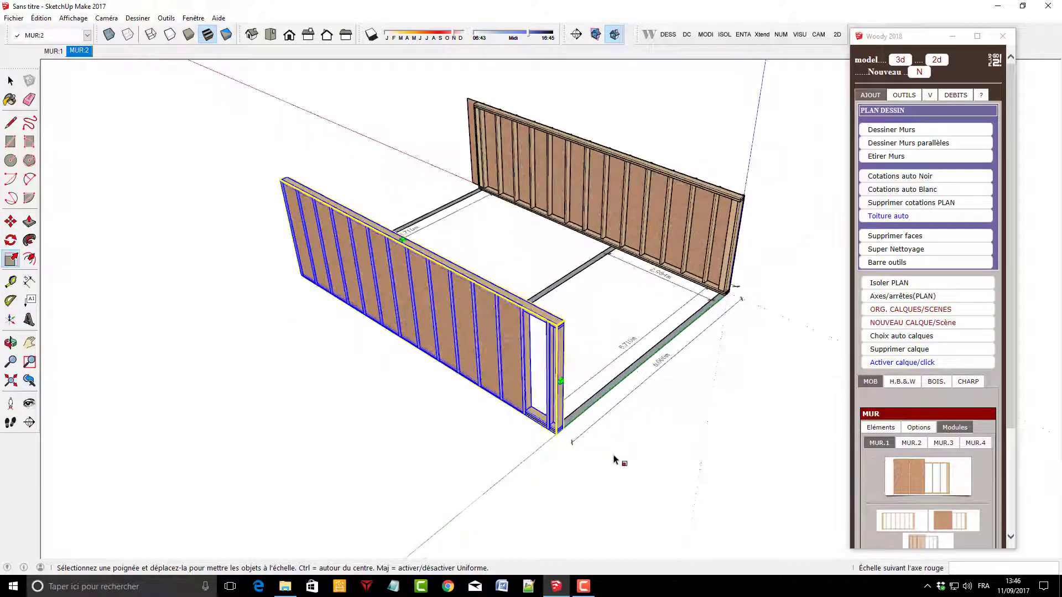
scroll(625, 461, "up", 2)
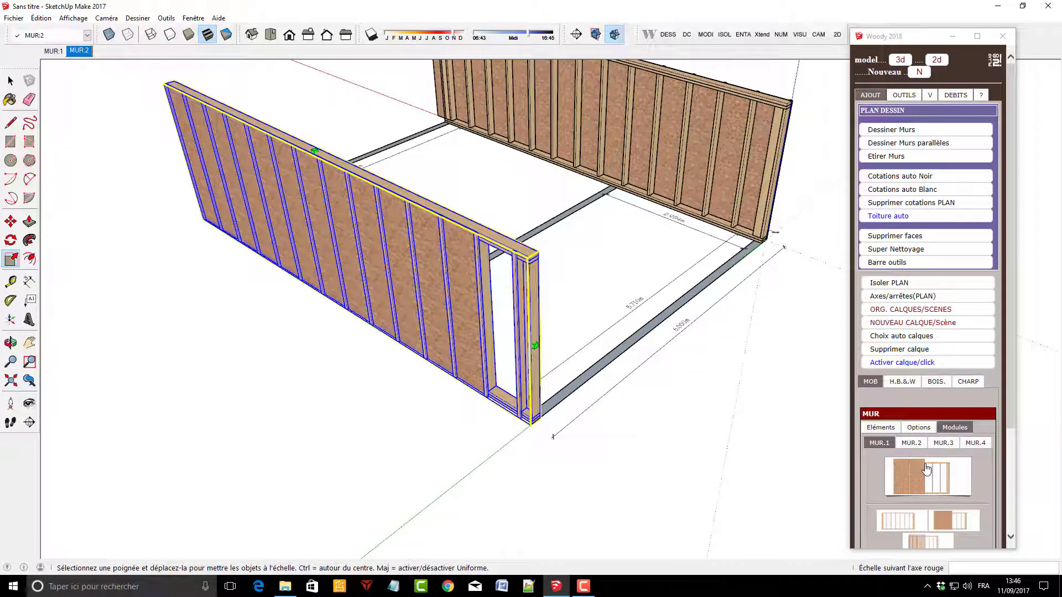
key("space")
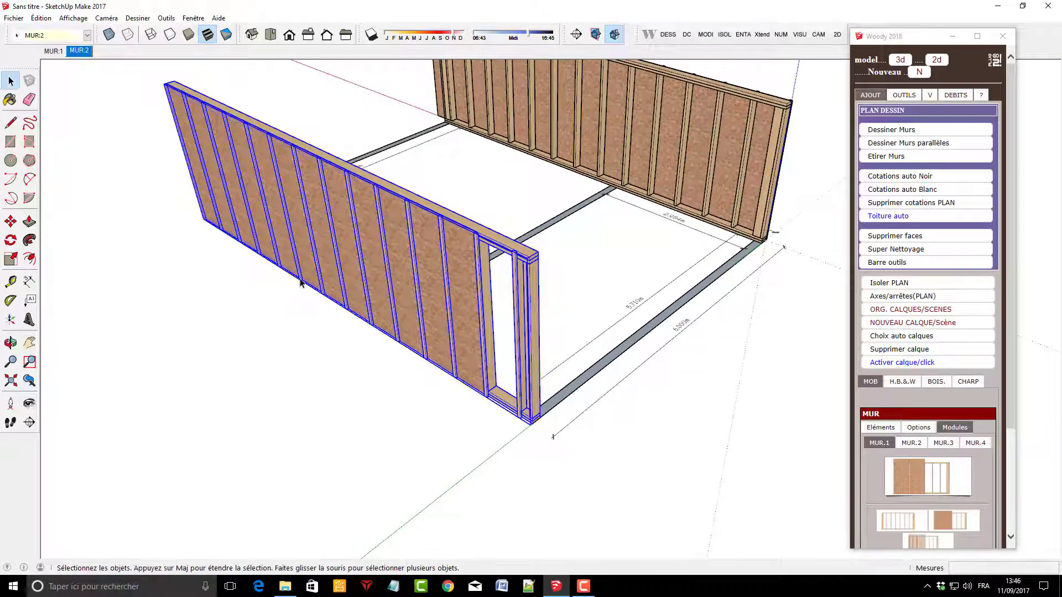
double_click(397, 288)
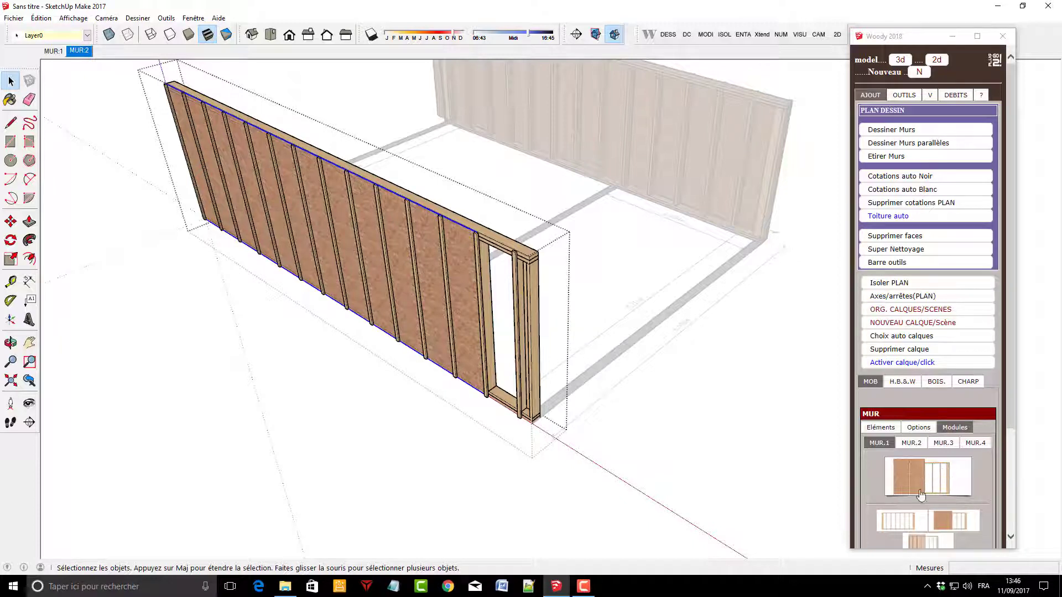
left_click(919, 431)
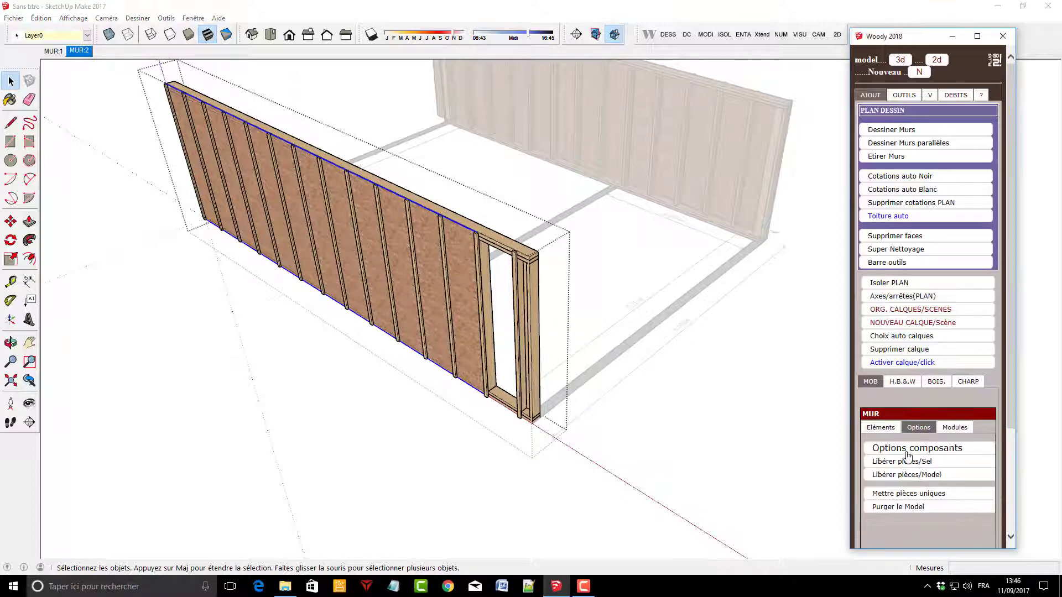
left_click(891, 449)
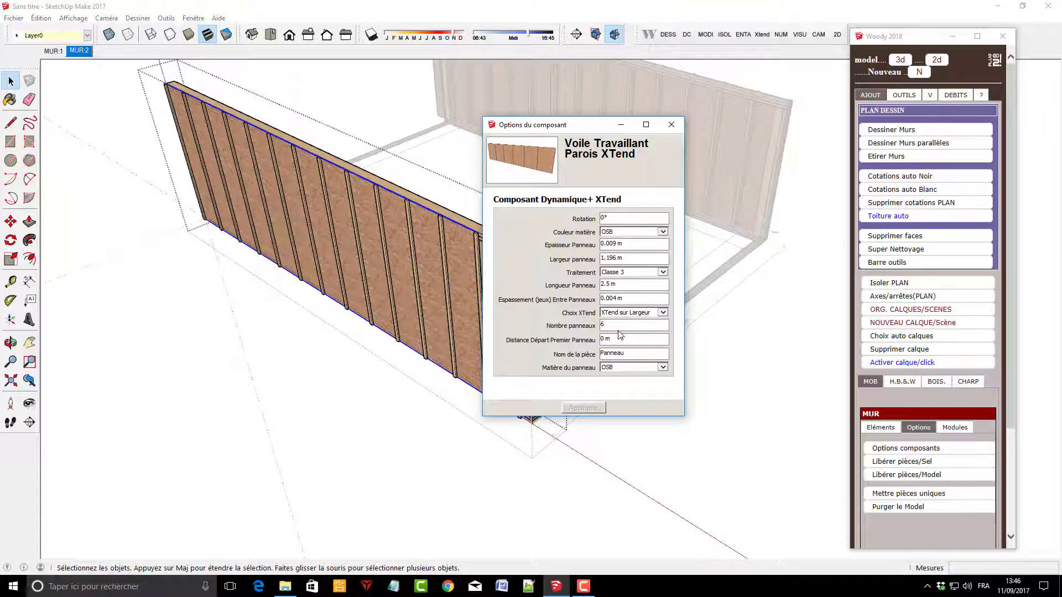
type("7")
left_click(573, 408)
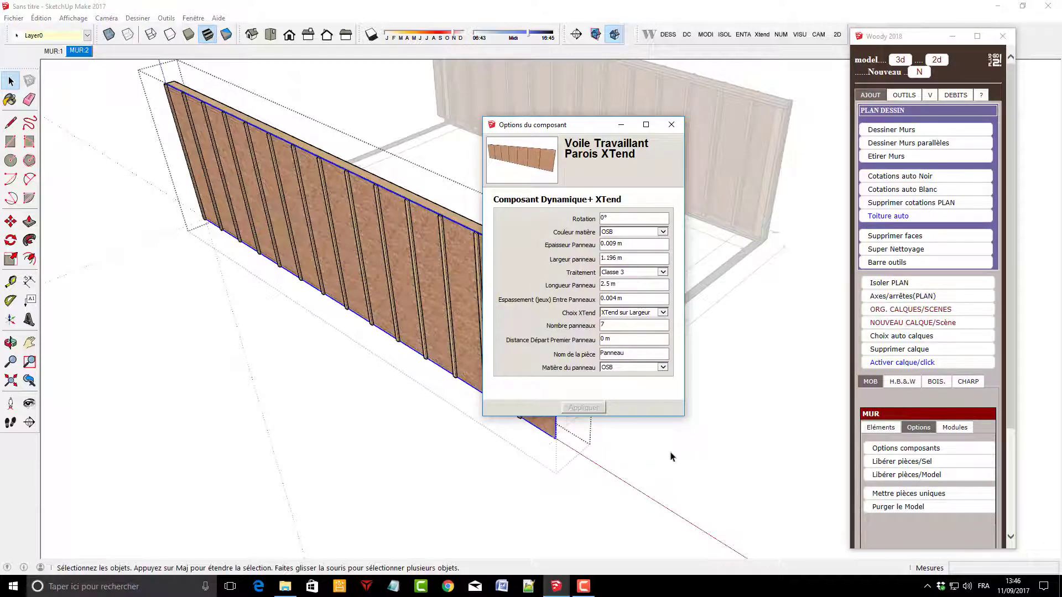
left_click(671, 124)
mouse_move(756, 377)
middle_mouse_down()
mouse_move(415, 457)
mouse_move(403, 378)
middle_mouse_up()
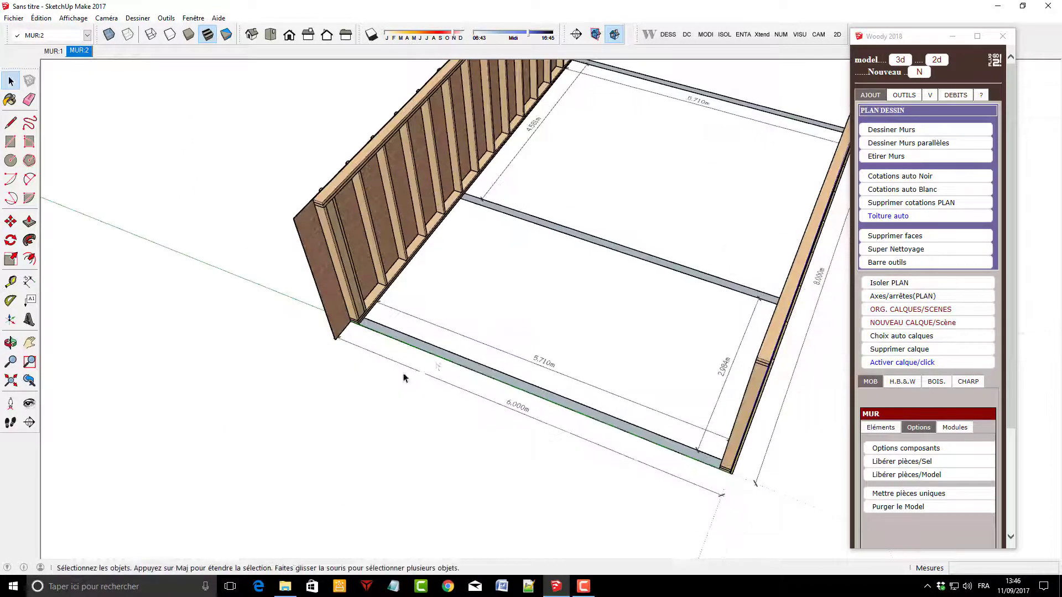
Select the front floor beam and show Woody's MUR.1 wall-module catalogue
left_click(437, 363)
left_click(947, 434)
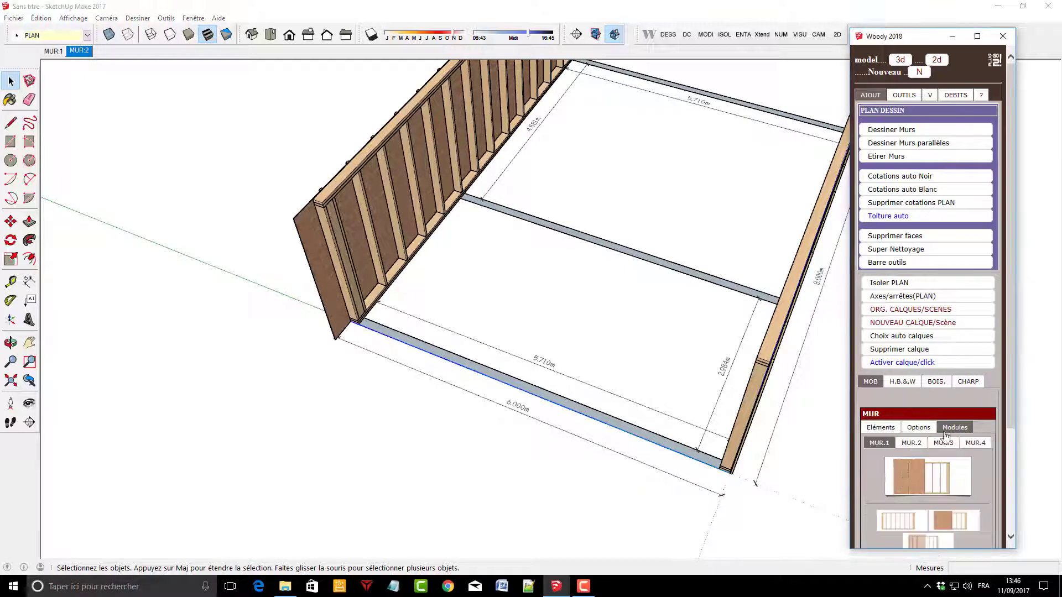
left_click(879, 445)
scroll(727, 457, "down", 1)
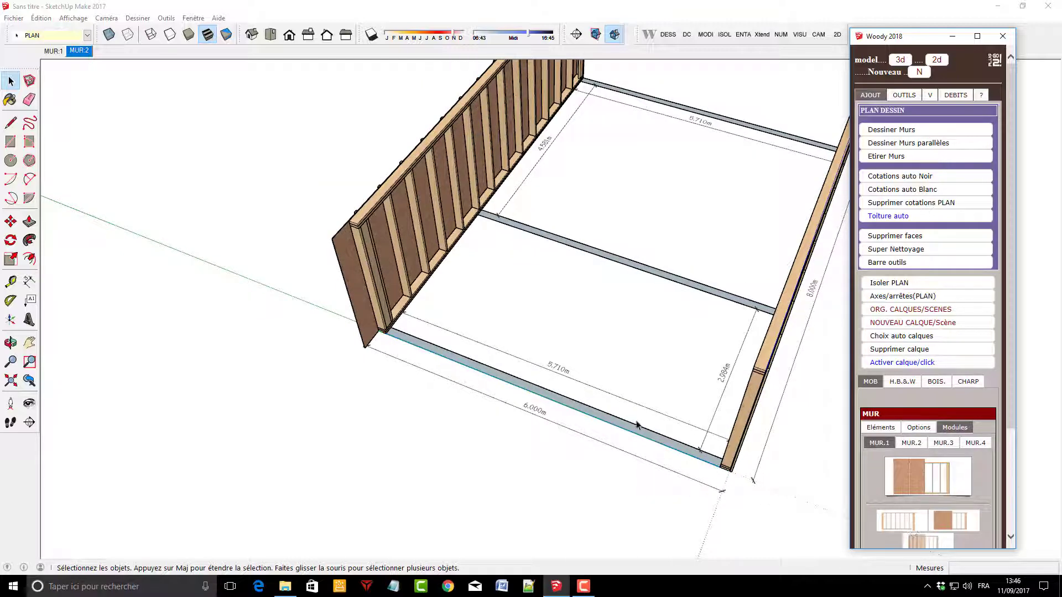
Insert a framed wall module as MUR:3 at the front corner and scale it across the 6.000 m front wall
left_click(920, 482)
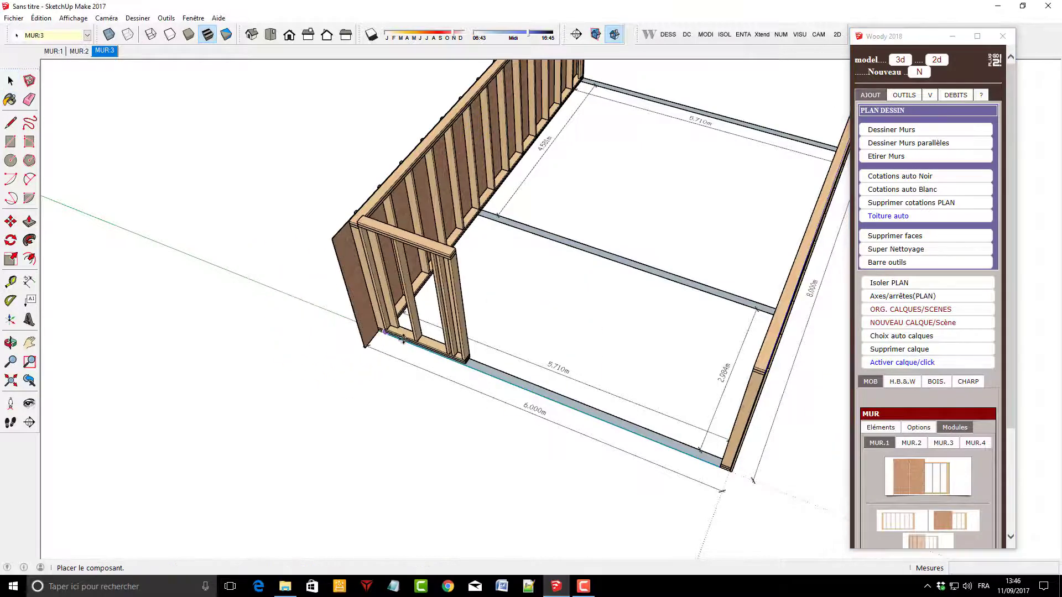
left_click(387, 333)
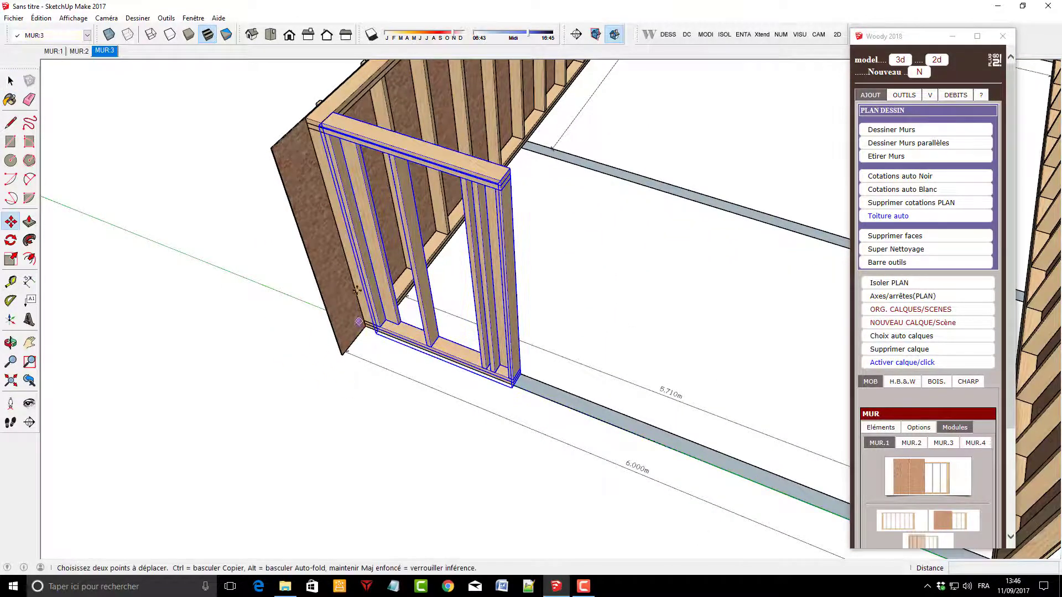
scroll(318, 219, "down", 2)
key("s")
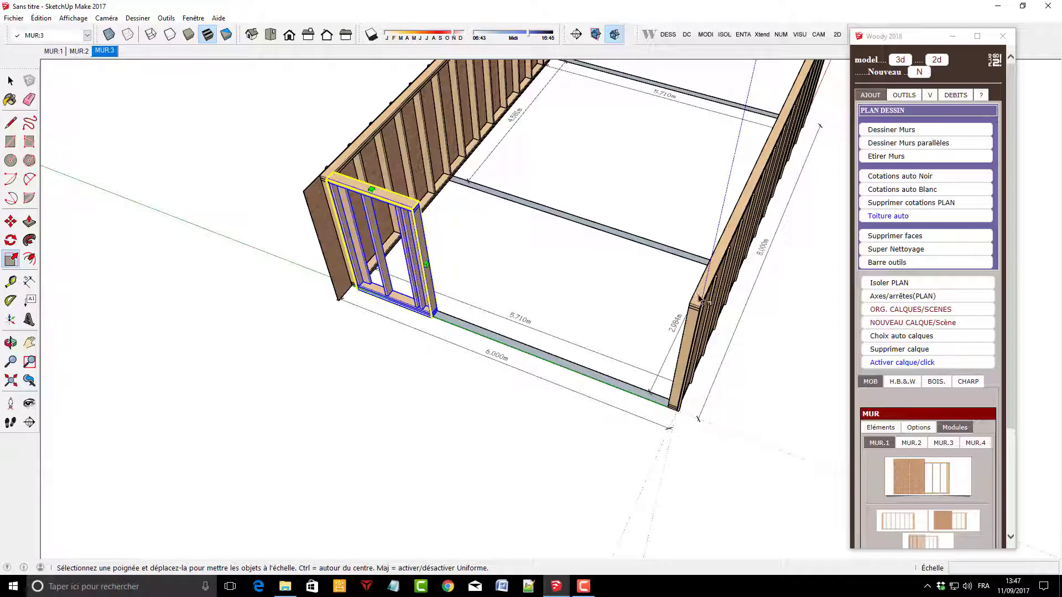
left_click_drag(426, 264, 706, 267)
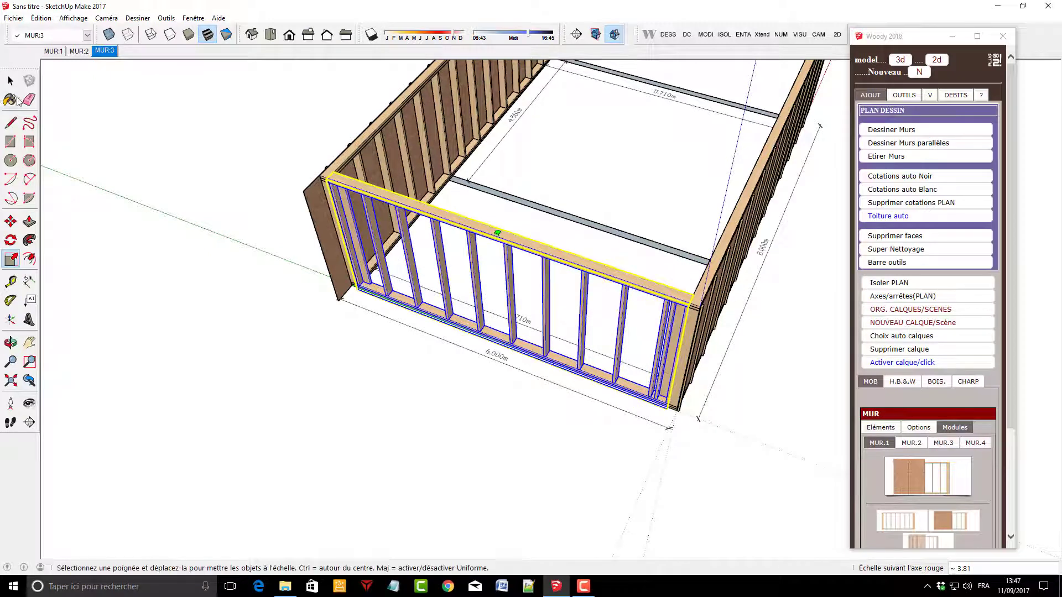
left_click(12, 82)
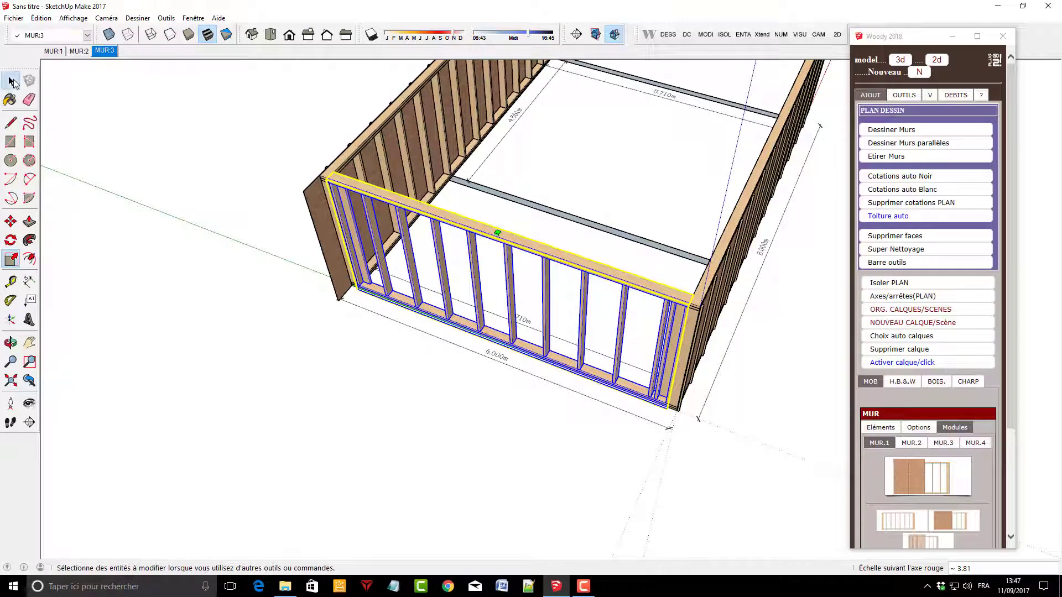
Regenerate the front MUR:3 framing with a 420 mm first stud spacing
left_click(896, 523)
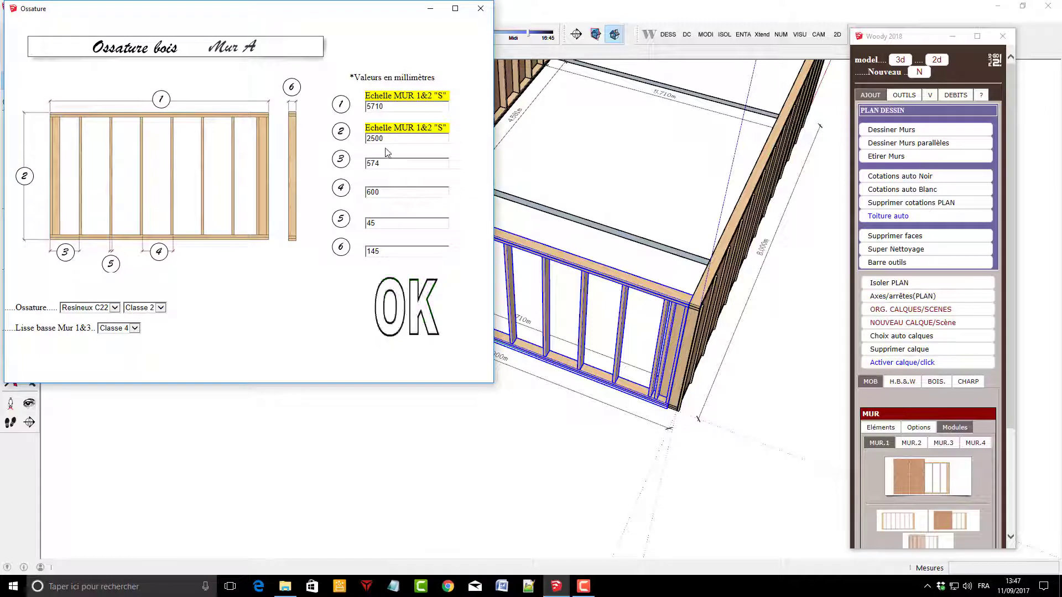
double_click(384, 165)
type("20")
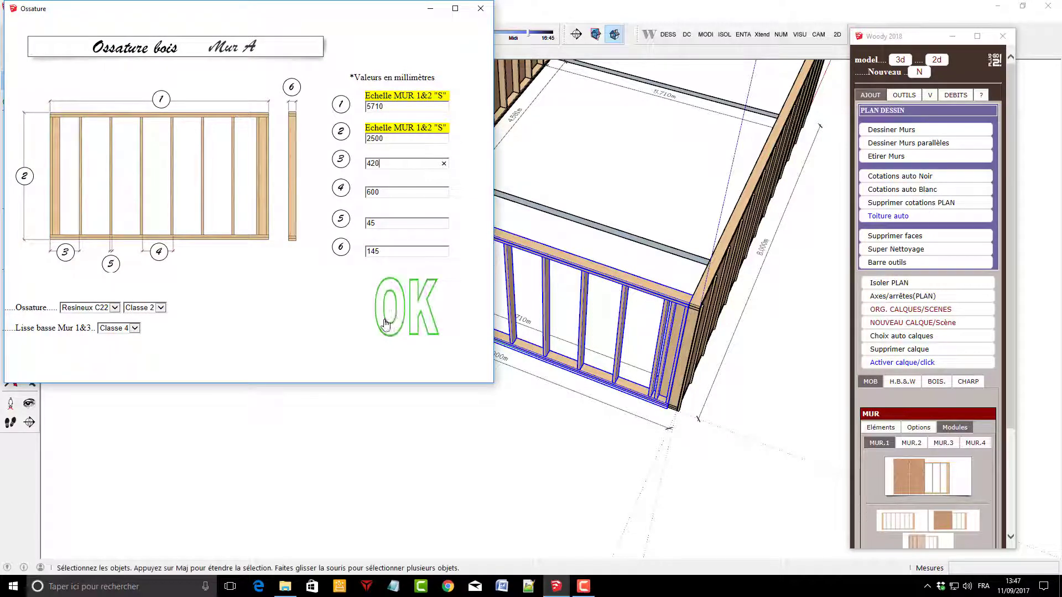
left_click(401, 321)
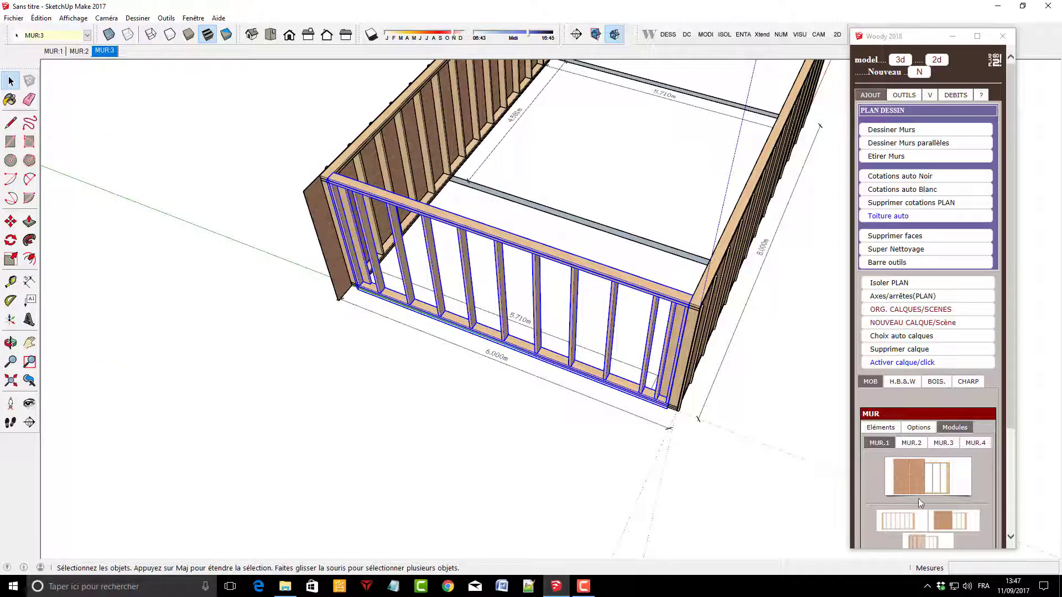
Clad the front MUR:3 frame with OSB panels using the Panneaux settings
left_click(920, 547)
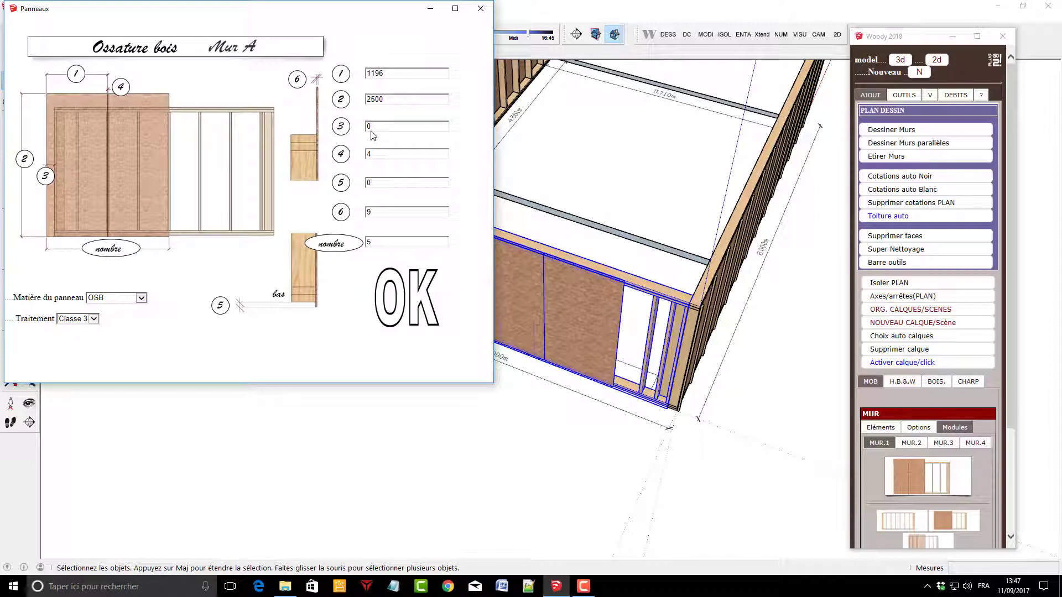
double_click(374, 128)
left_click(414, 313)
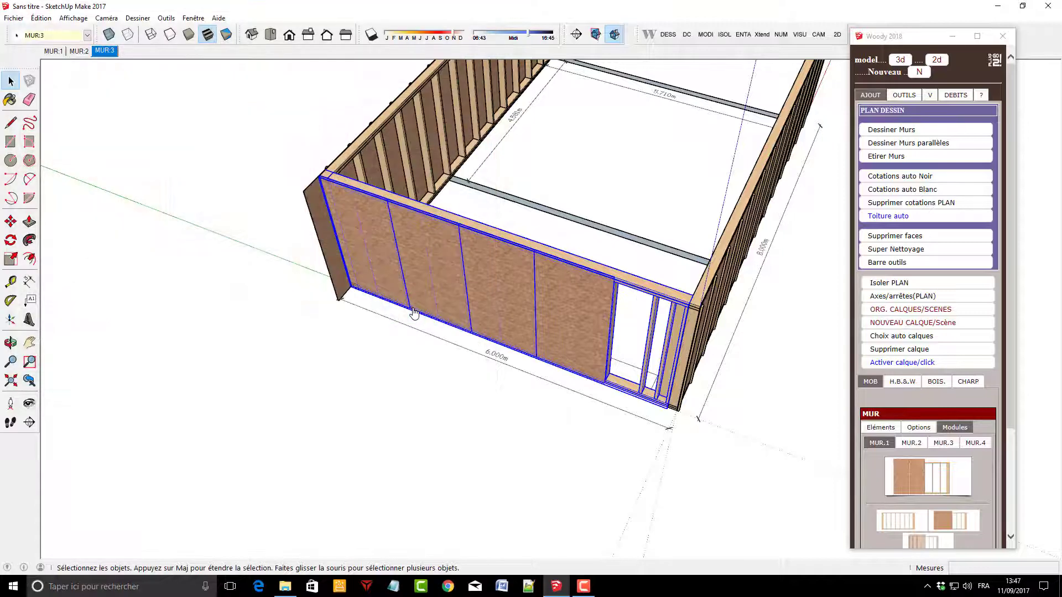
Select the front MUR:3 wall and add nine 50 × 25 mm Liteaux battens over its OSB
double_click(572, 304)
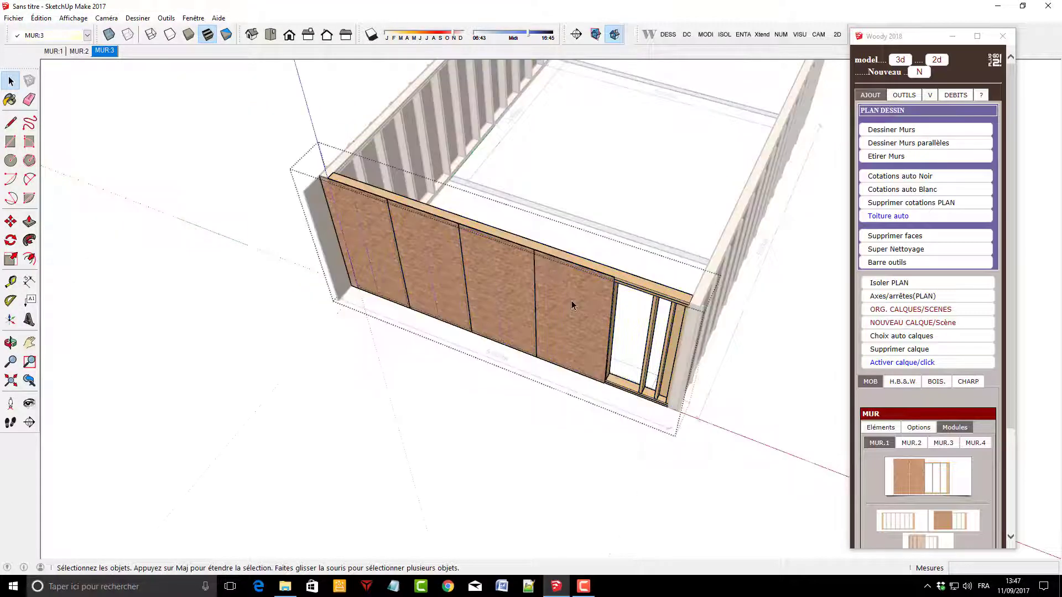
left_click(557, 416)
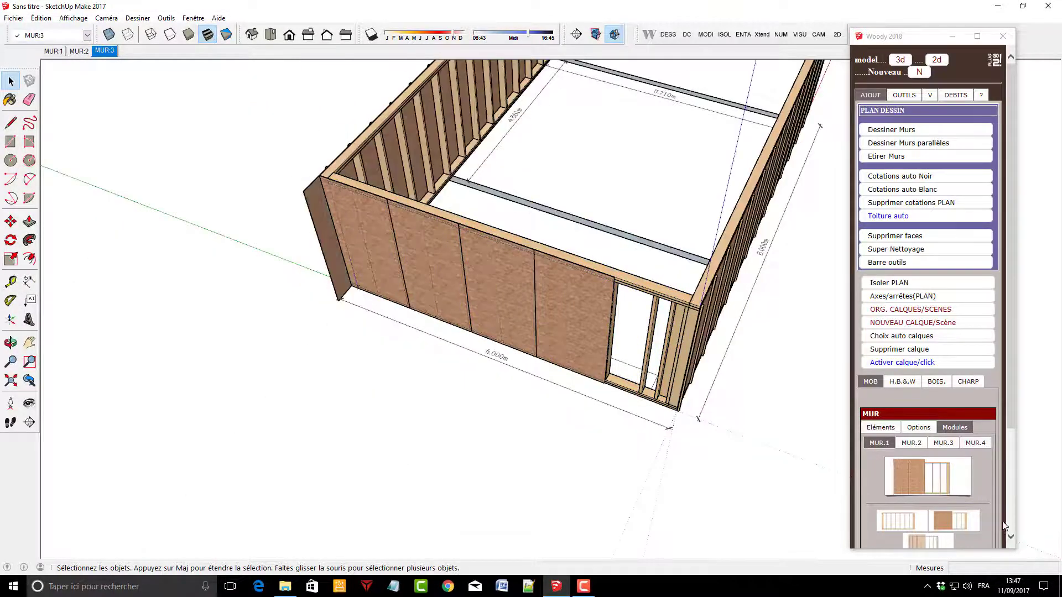
left_click(929, 542)
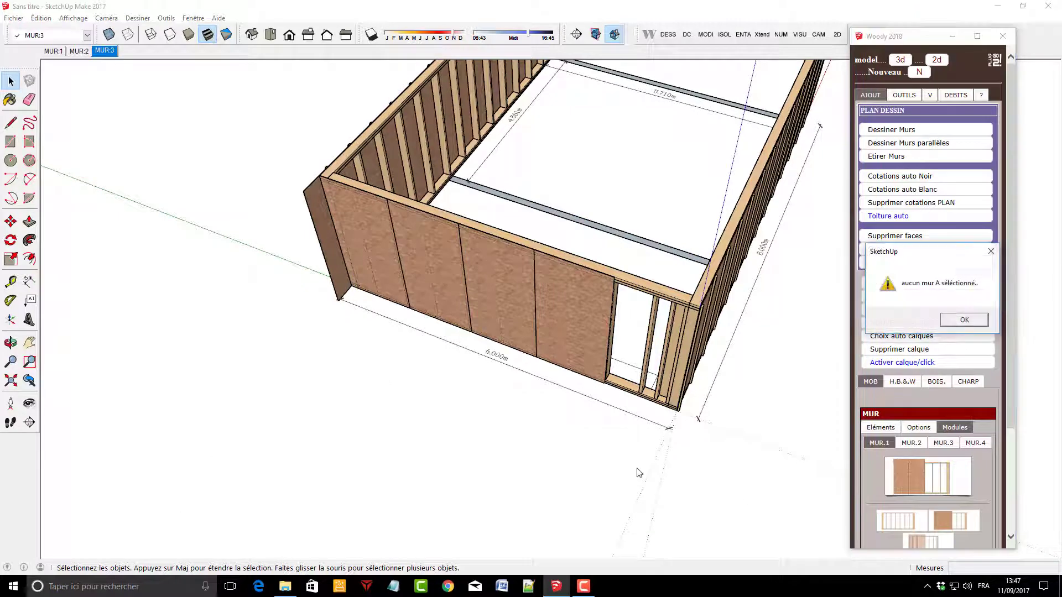
left_click(594, 303)
left_click(964, 321)
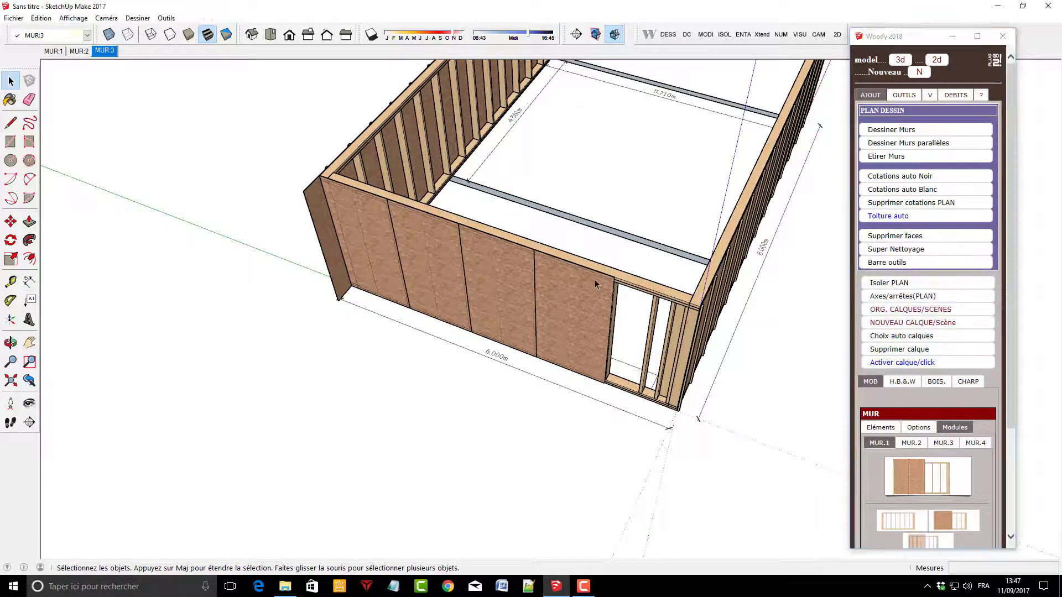
left_click(595, 280)
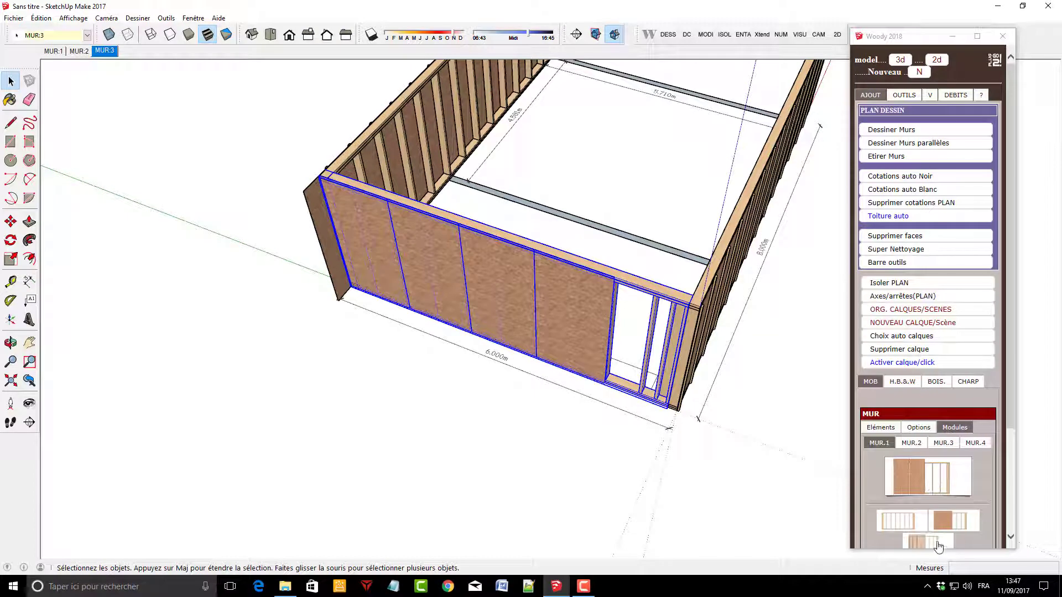
left_click(893, 533)
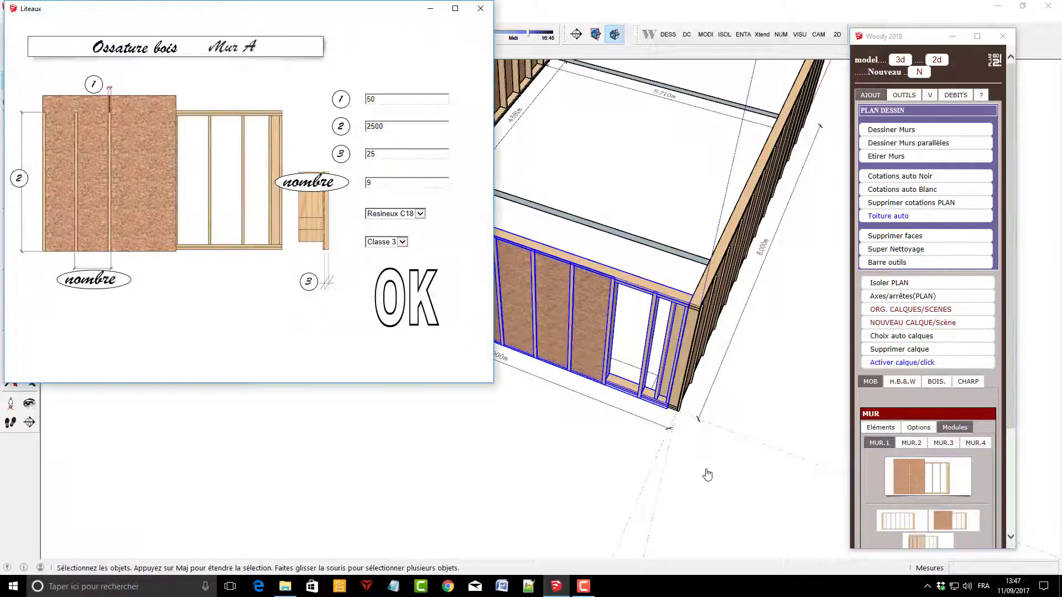
left_click(411, 313)
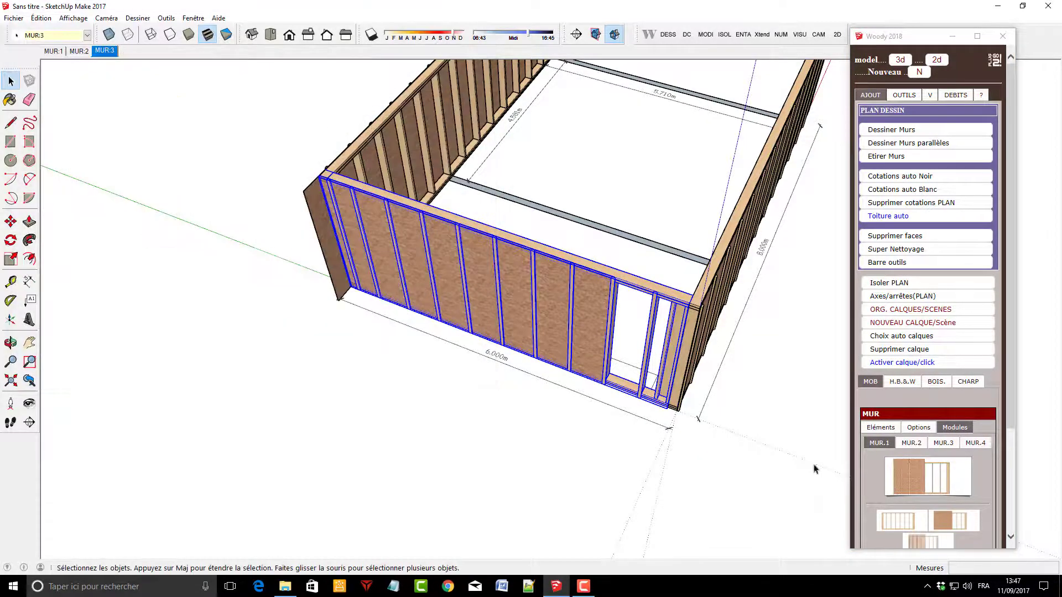
scroll(775, 326, "up", 2)
Set Nombre panneaux to 5 in the MUR:3 sheathing's Options composants and apply it
double_click(537, 310)
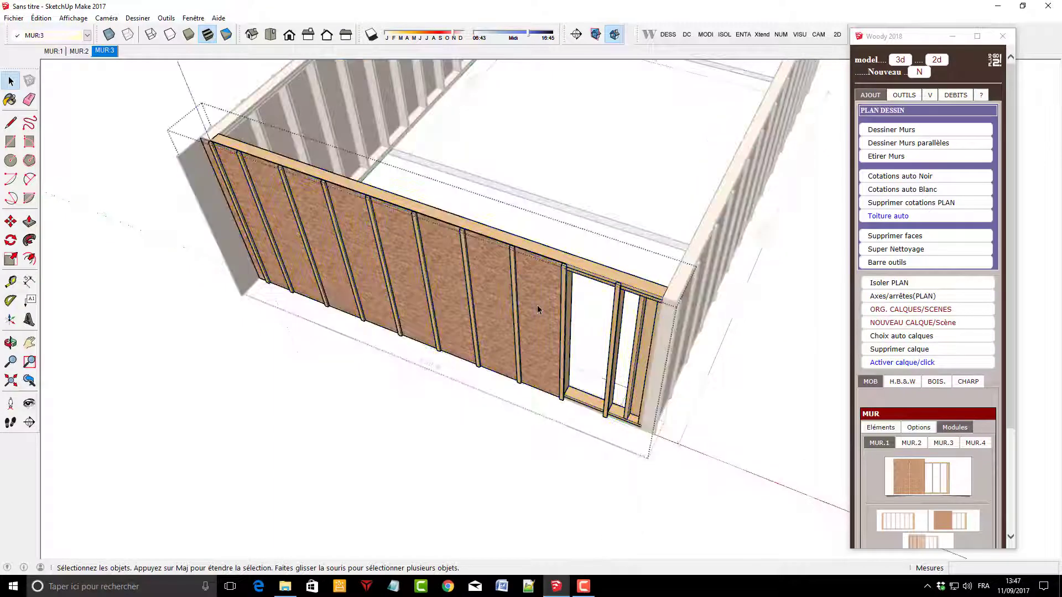
left_click(947, 526)
left_click(964, 320)
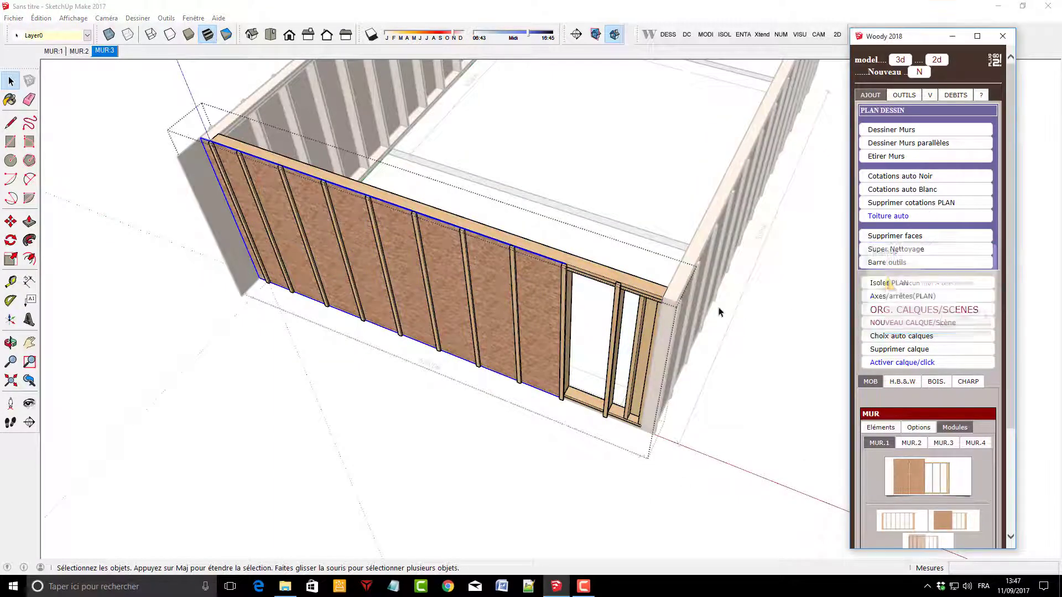
left_click(918, 427)
left_click(906, 448)
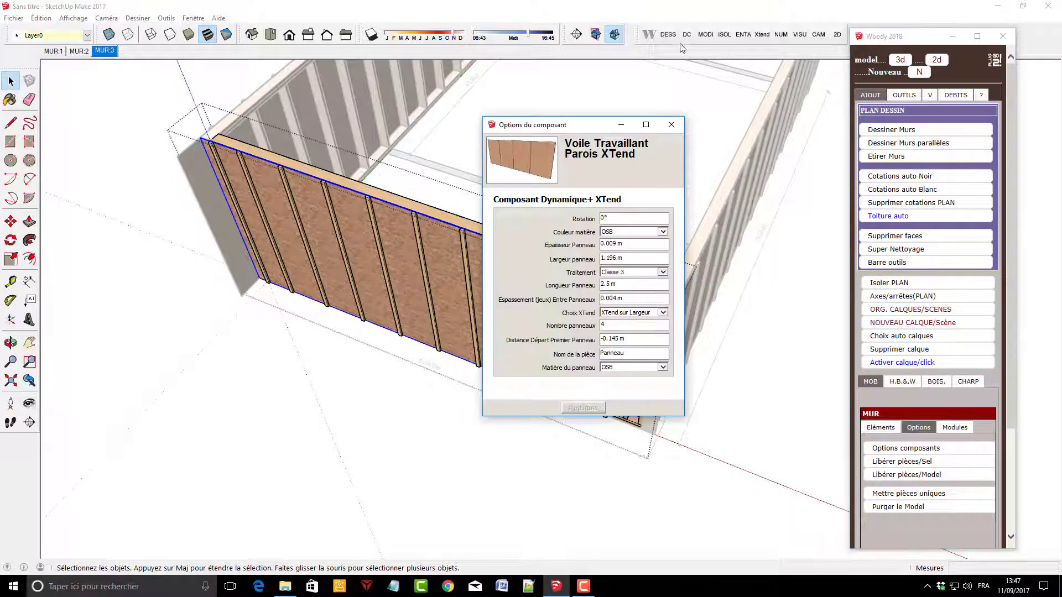
left_click(686, 34)
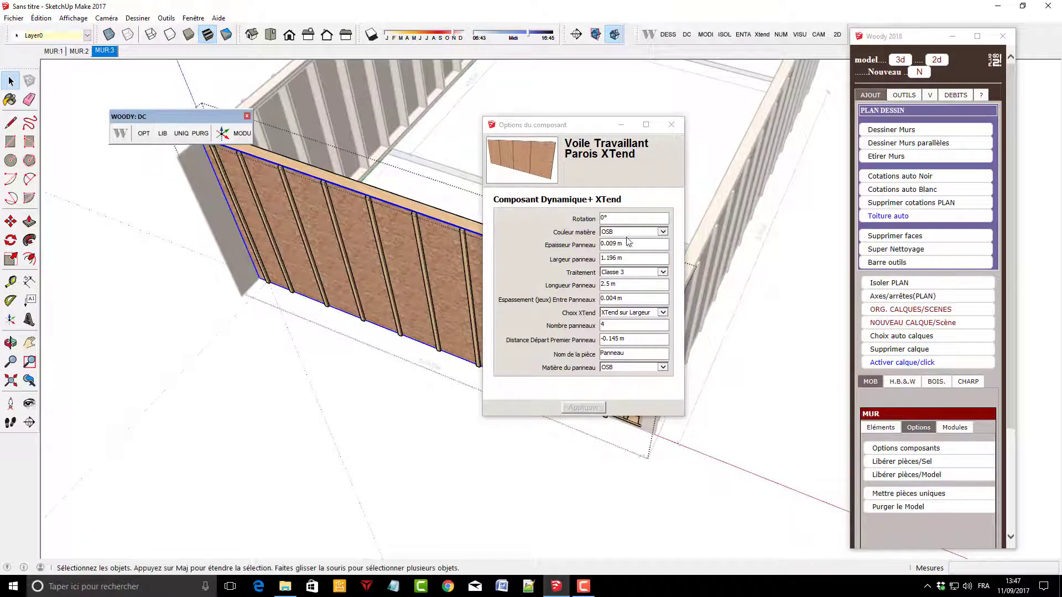
double_click(623, 326)
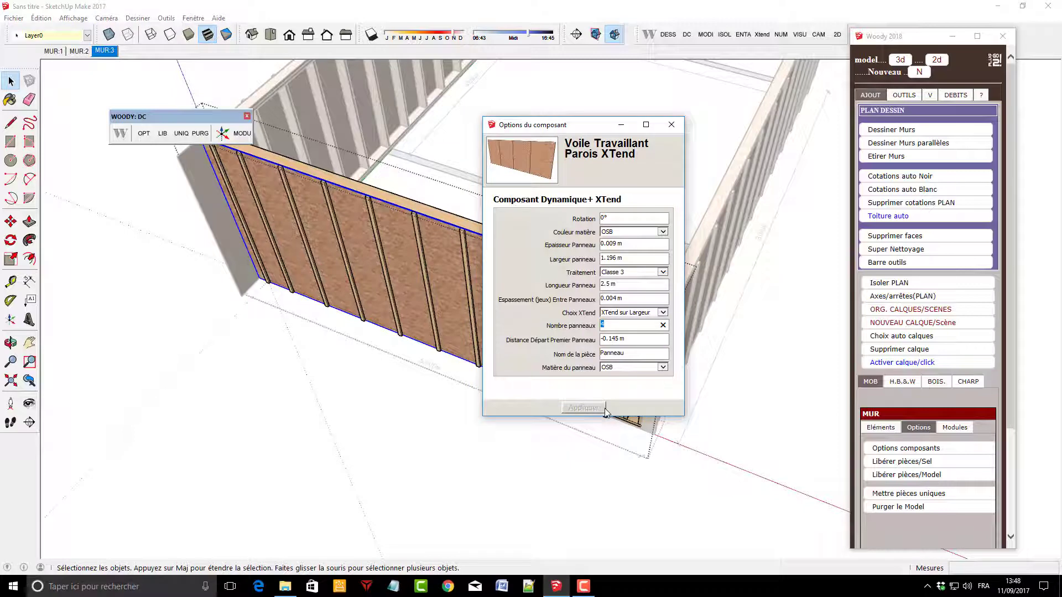
type("5")
left_click(594, 409)
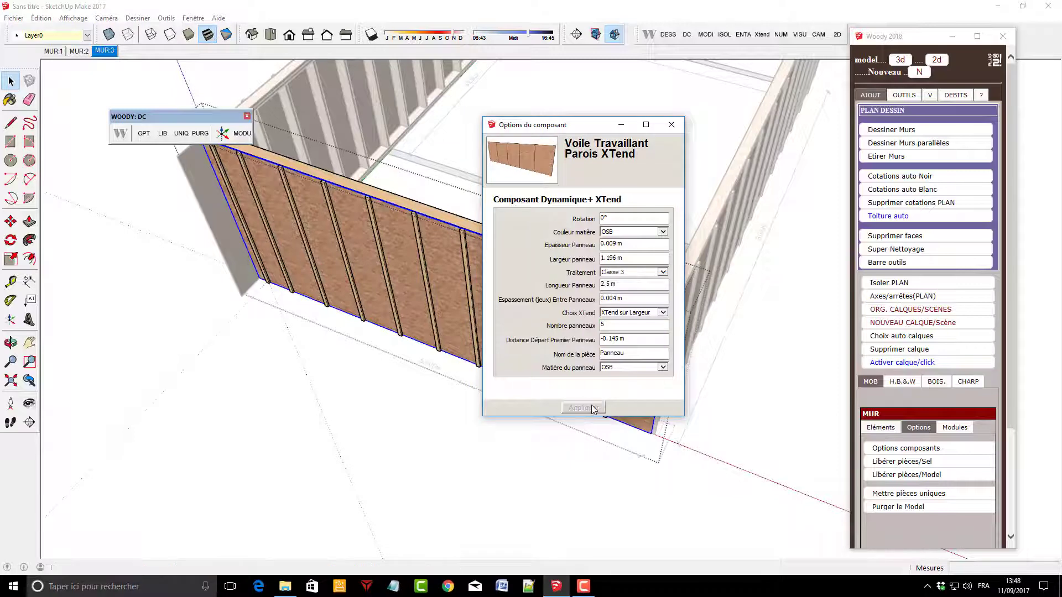
left_click(671, 125)
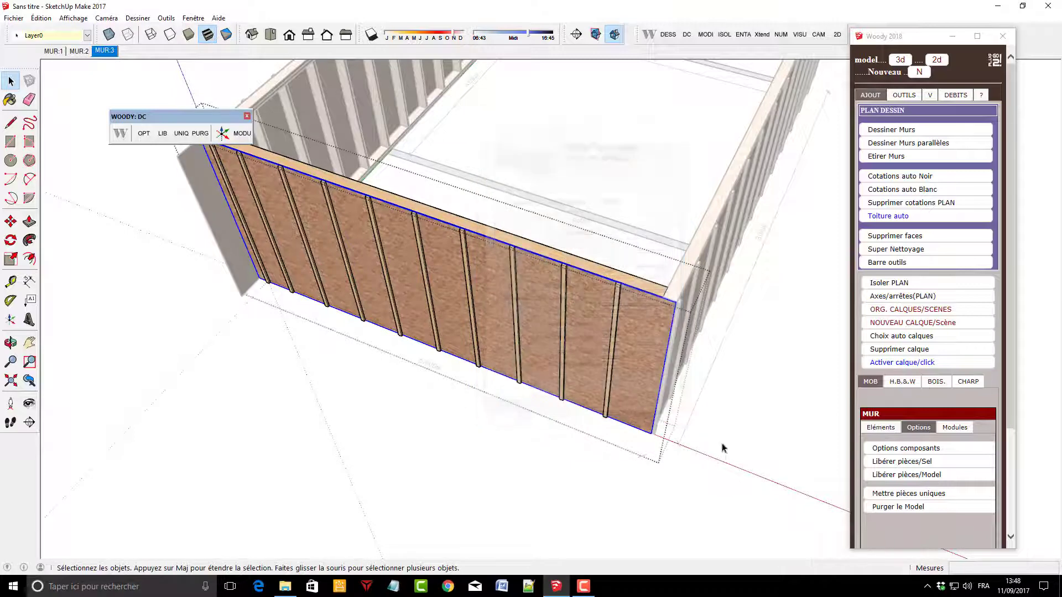
left_click(742, 500)
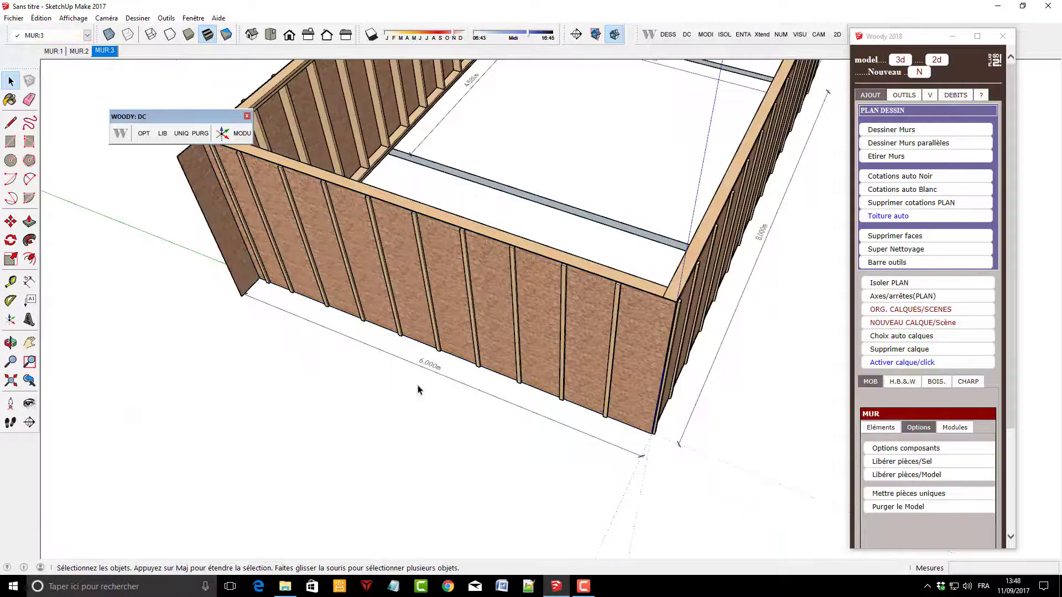
Orbit around the enclosure and select the floor beam along the open front side
left_click(247, 116)
scroll(520, 433, "up", 3)
scroll(146, 437, "up", 2)
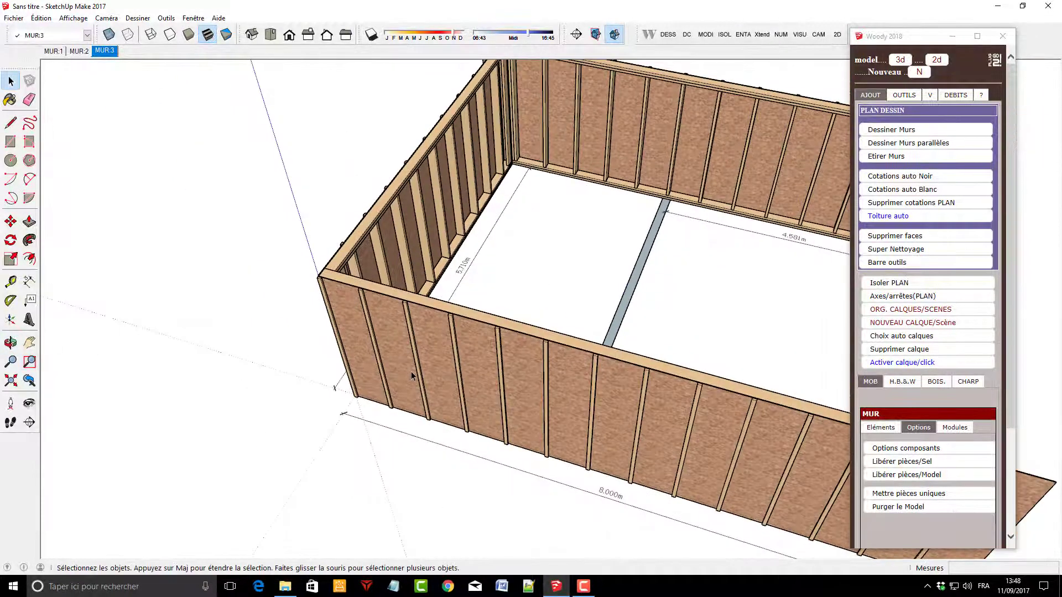
scroll(166, 324, "down", 2)
scroll(254, 216, "down", 2)
scroll(497, 374, "down", 1)
mouse_move(497, 374)
middle_mouse_down()
mouse_move(474, 378)
mouse_move(427, 356)
middle_mouse_up()
left_click(419, 406)
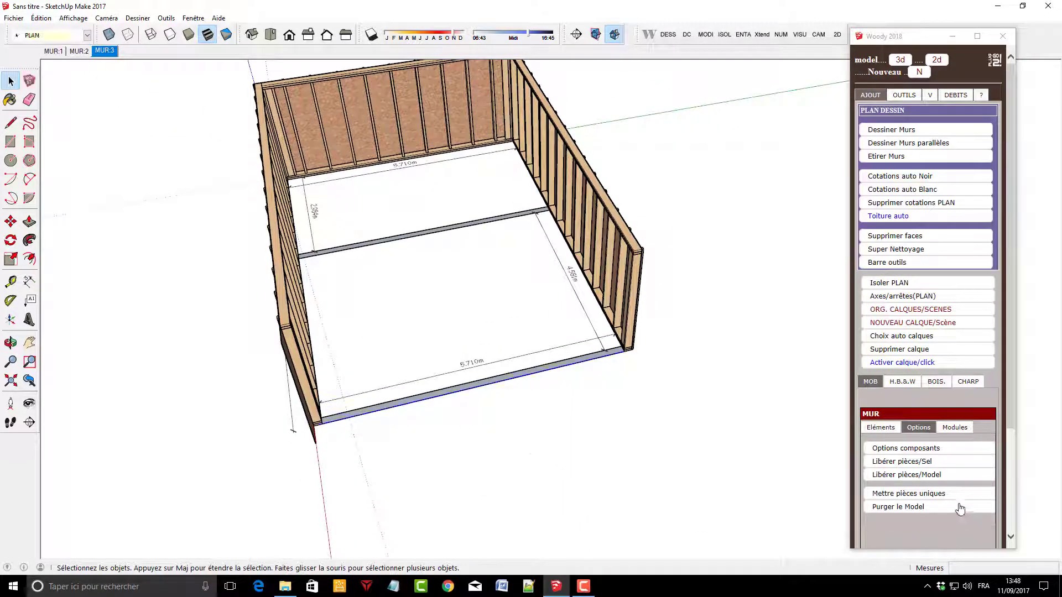
Insert the MUR.1 stud wall module at the front corner as MUR:4
left_click(952, 428)
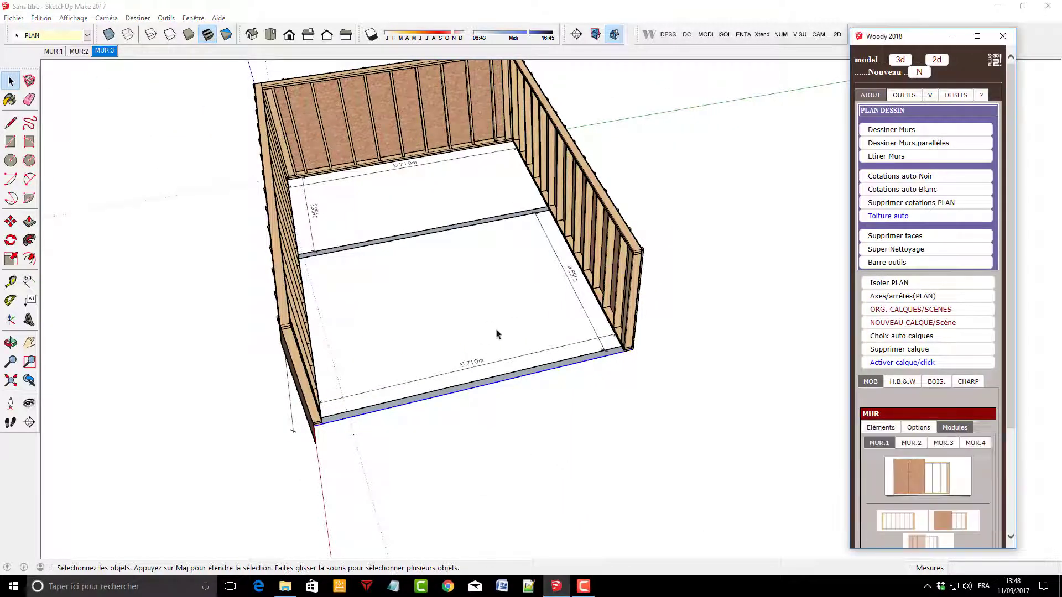
left_click(921, 488)
scroll(343, 426, "up", 3)
scroll(329, 416, "up", 3)
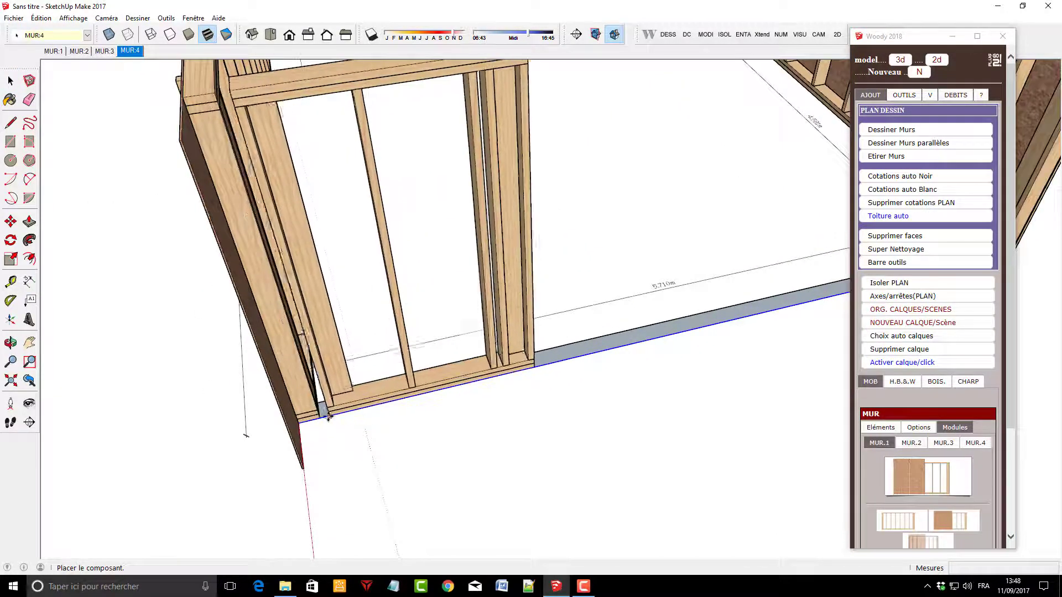
scroll(329, 416, "down", 2)
left_click(321, 429)
Stretch MUR:4 along the red axis across the full 5.710 m front side
key("m")
scroll(316, 466, "down", 3)
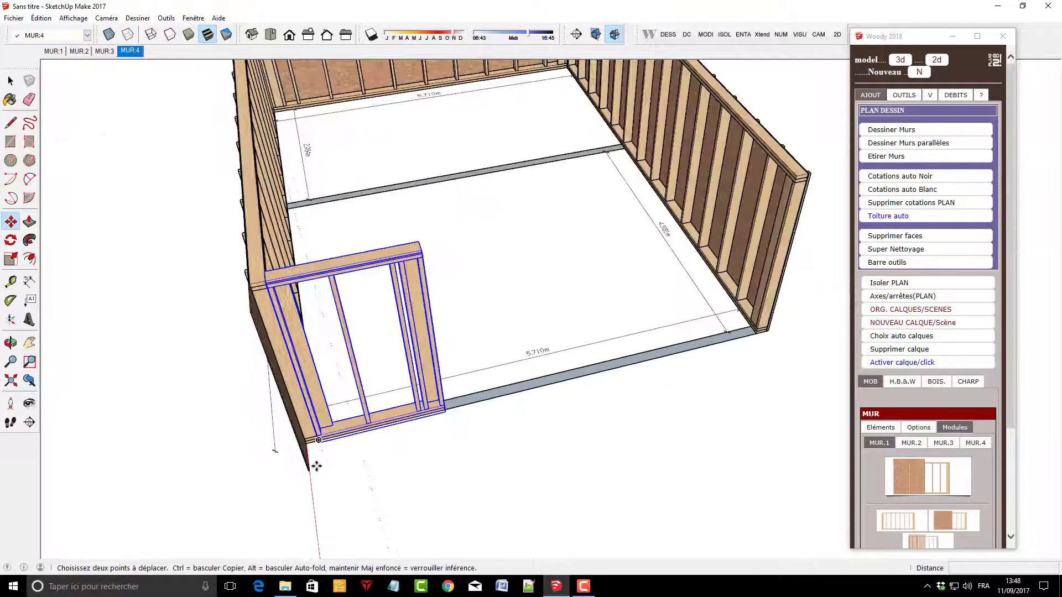
scroll(317, 467, "down", 2)
key("s")
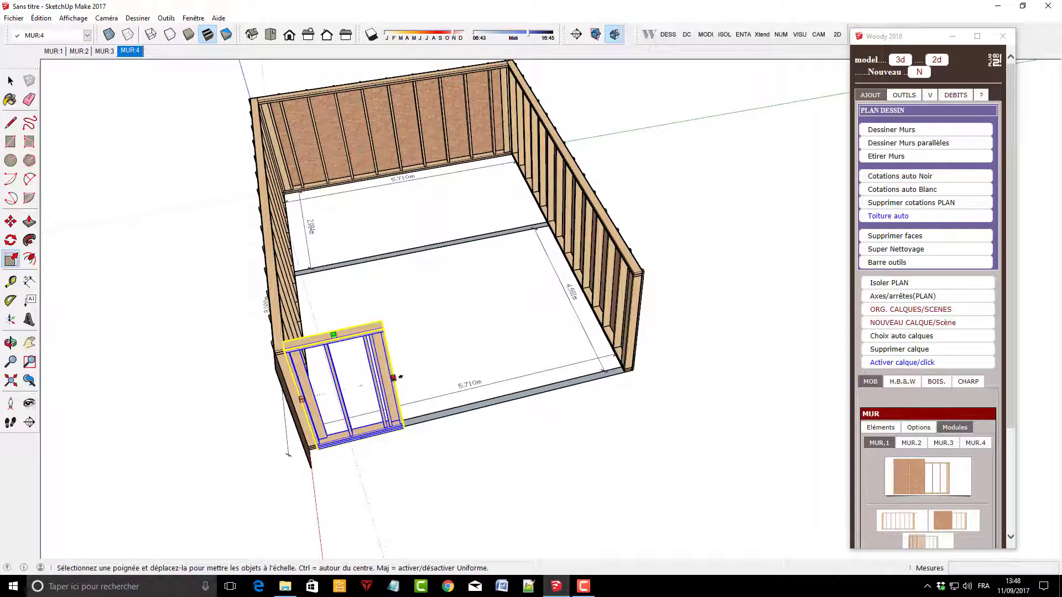
left_click_drag(394, 378, 621, 252)
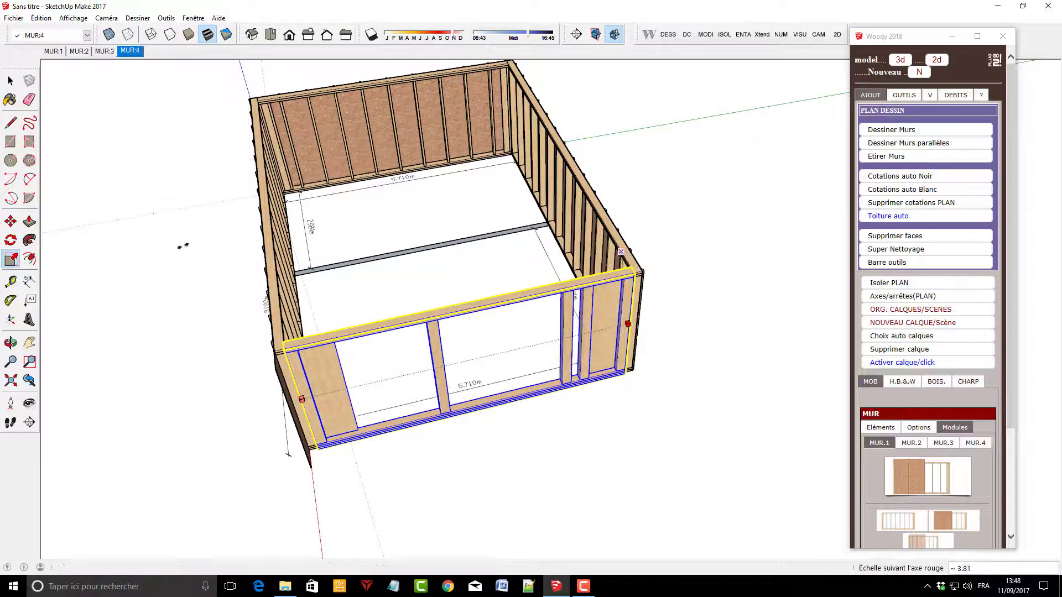
left_click(621, 252)
key("space")
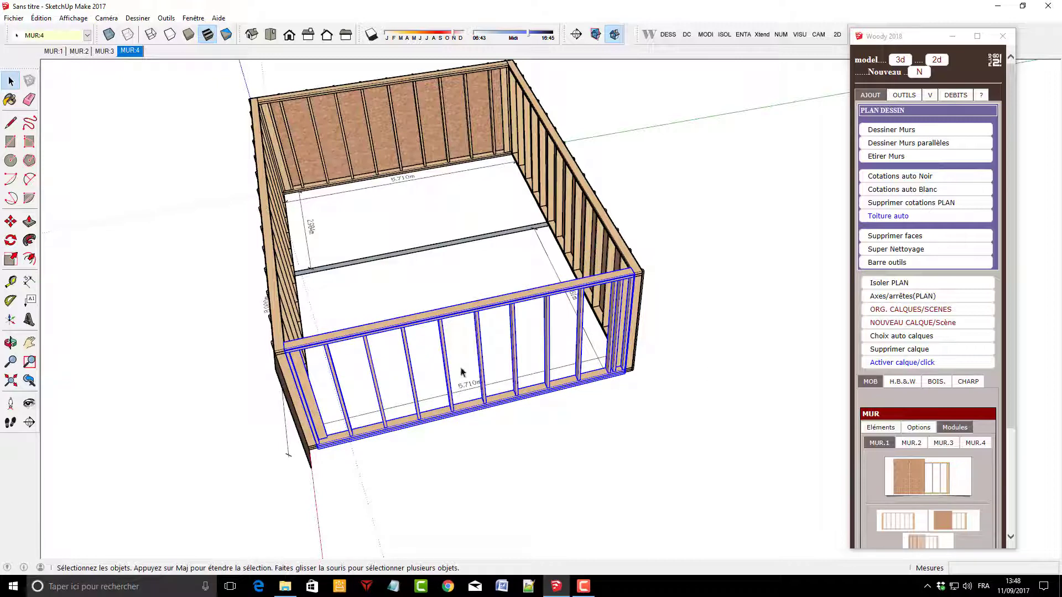
left_click(892, 521)
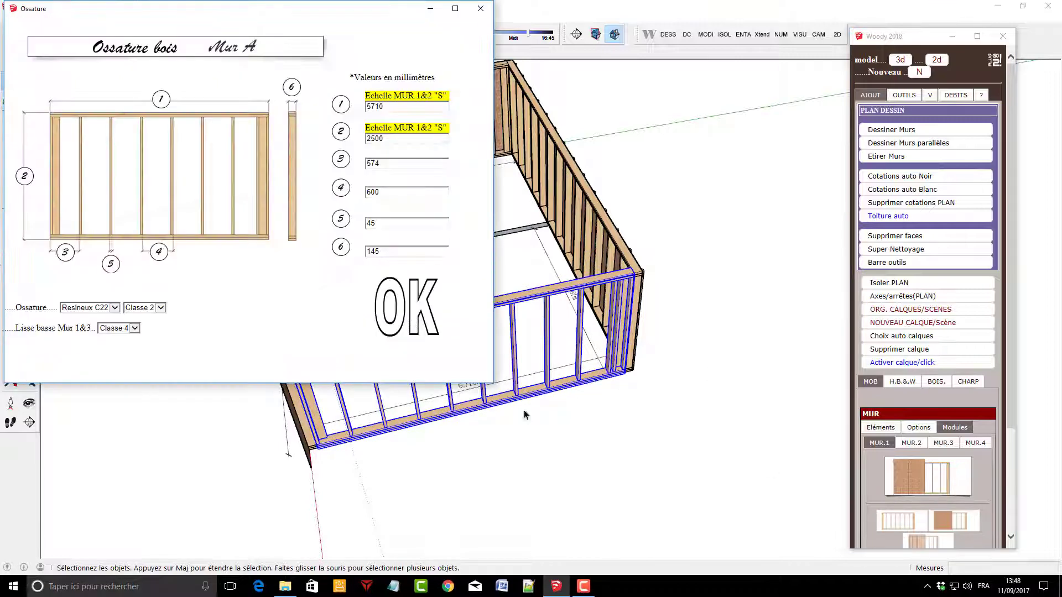
Accept MUR:4's framing with 420 mm first stud spacing and its batten settings, then enter the wall group
double_click(387, 164)
left_click(396, 316)
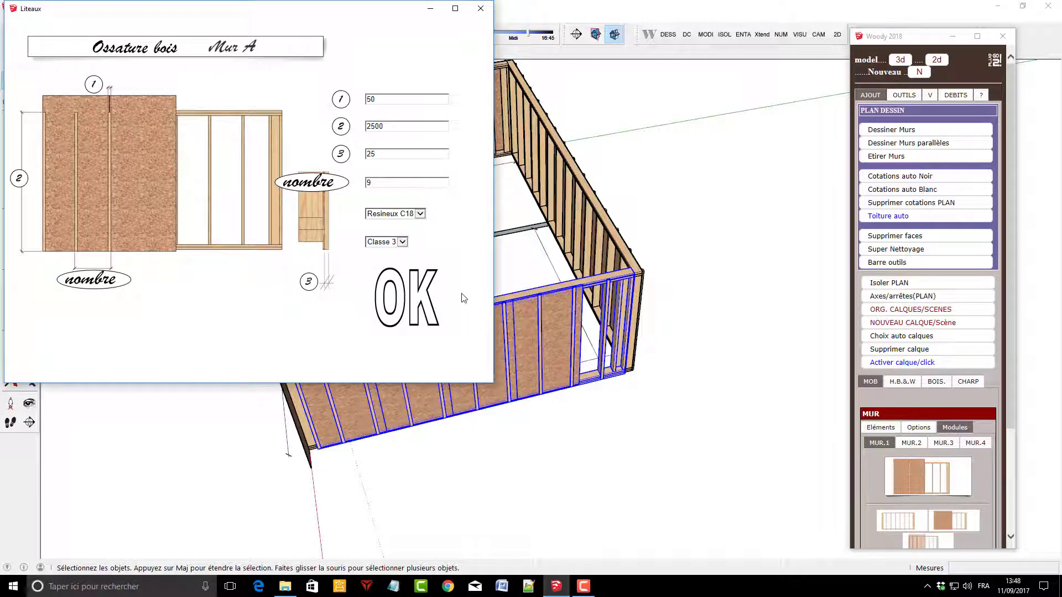
left_click(479, 10)
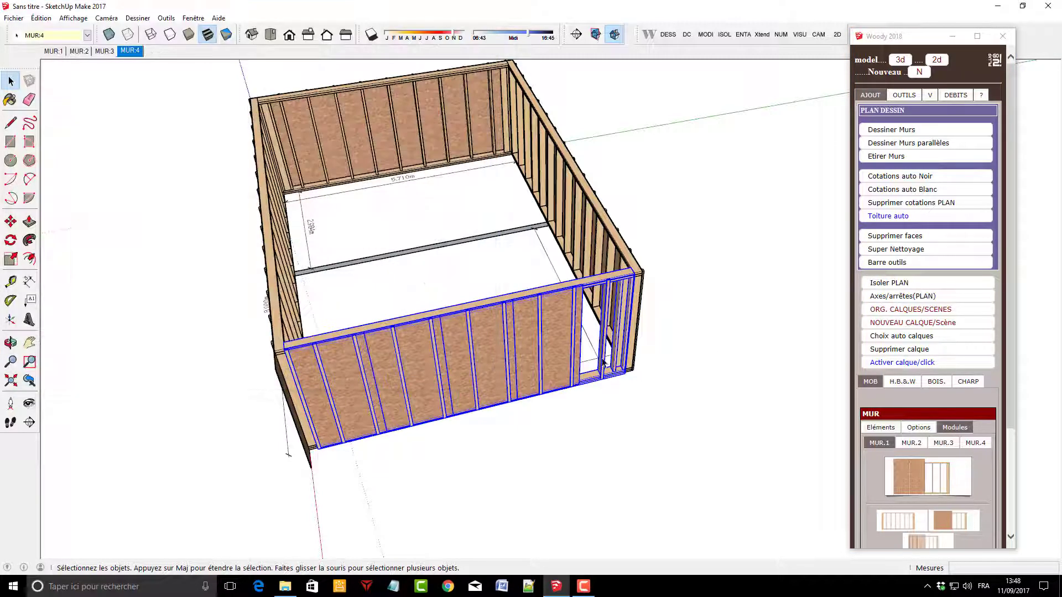
double_click(560, 328)
Select an OSB panel on MUR:4 and apply Nombre panneaux 5 in its component options
left_click(560, 327)
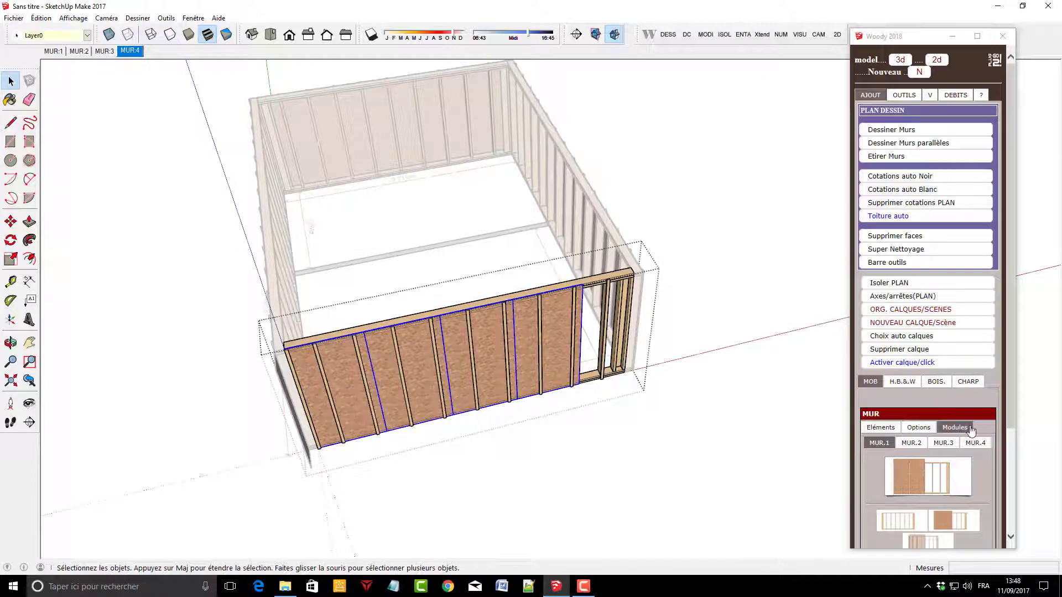
left_click(686, 36)
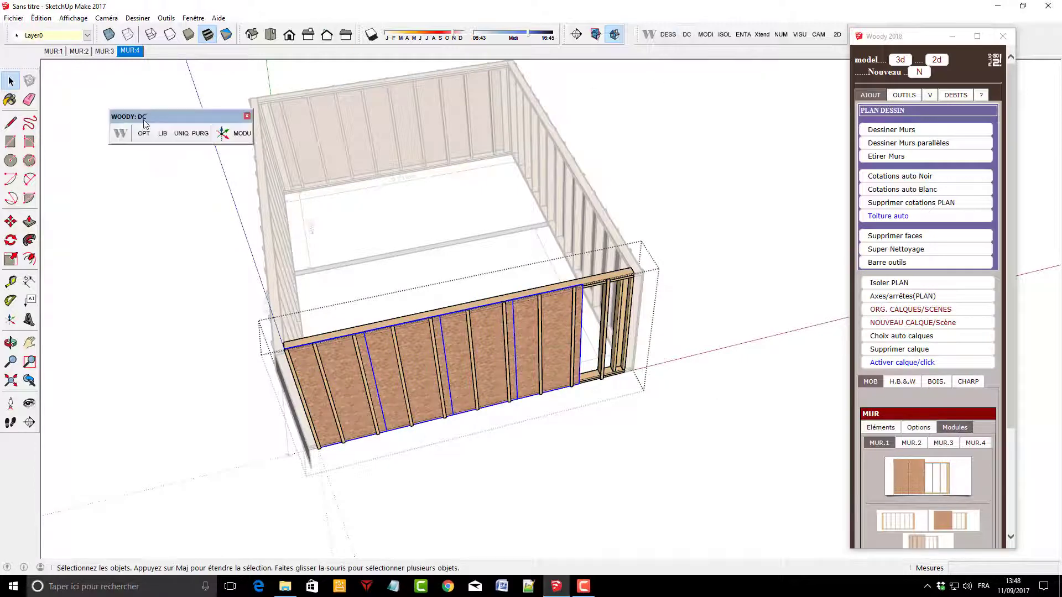
left_click(144, 133)
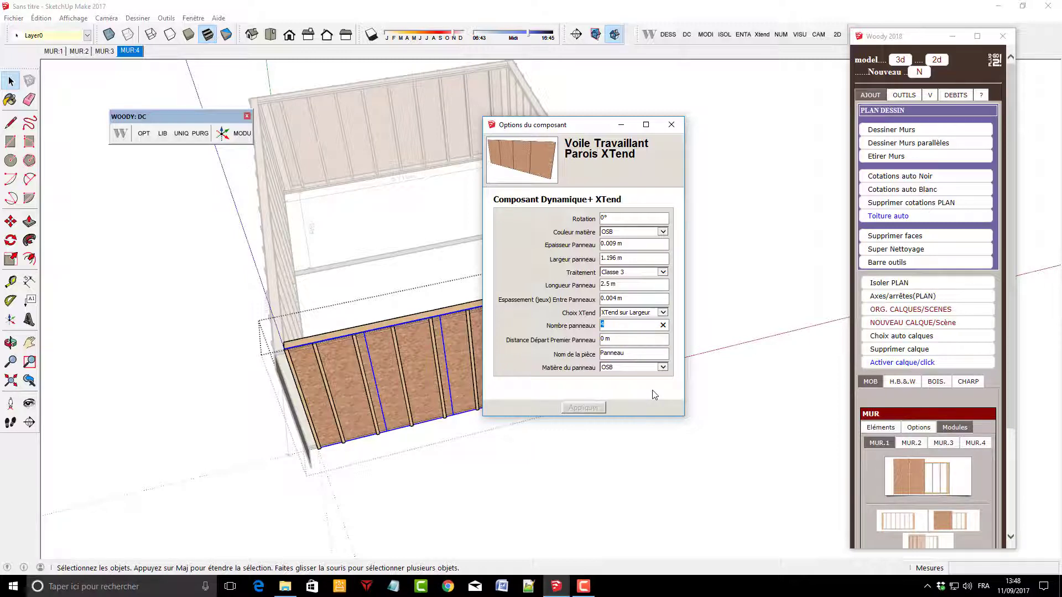
type("5")
left_click(589, 410)
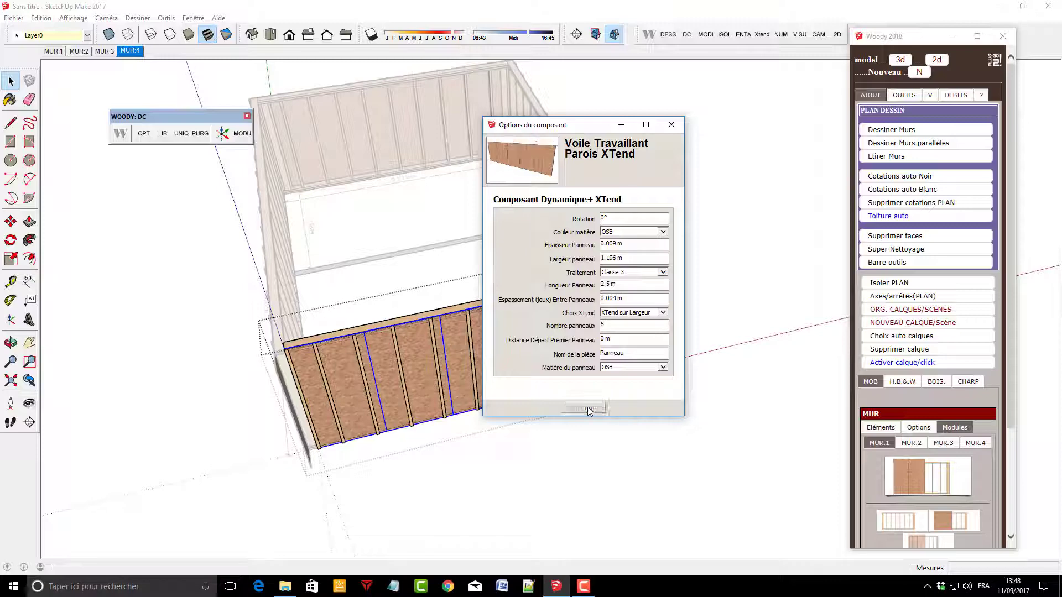
left_click(669, 130)
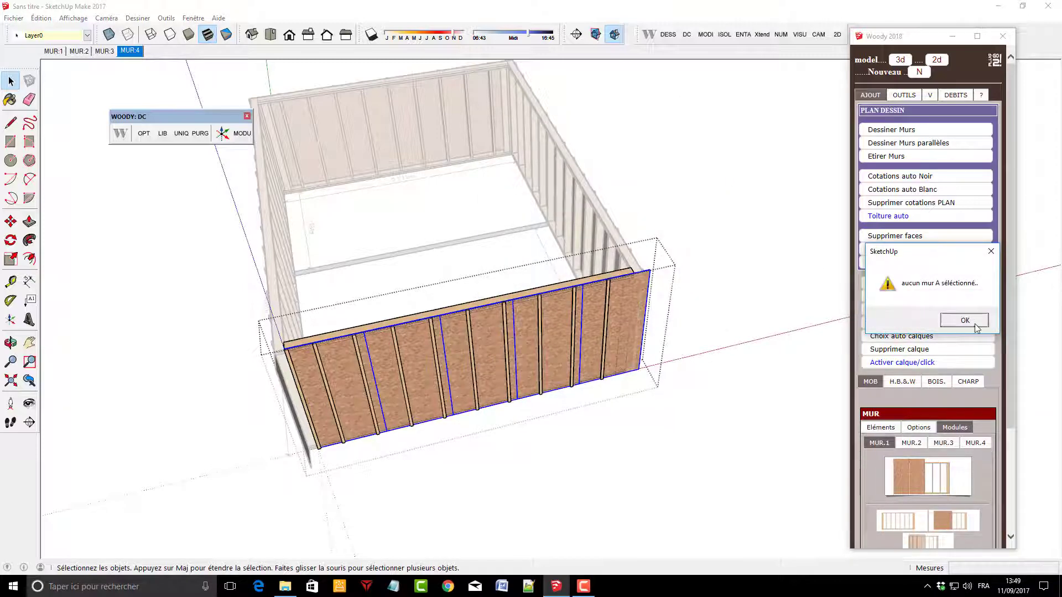
left_click(964, 319)
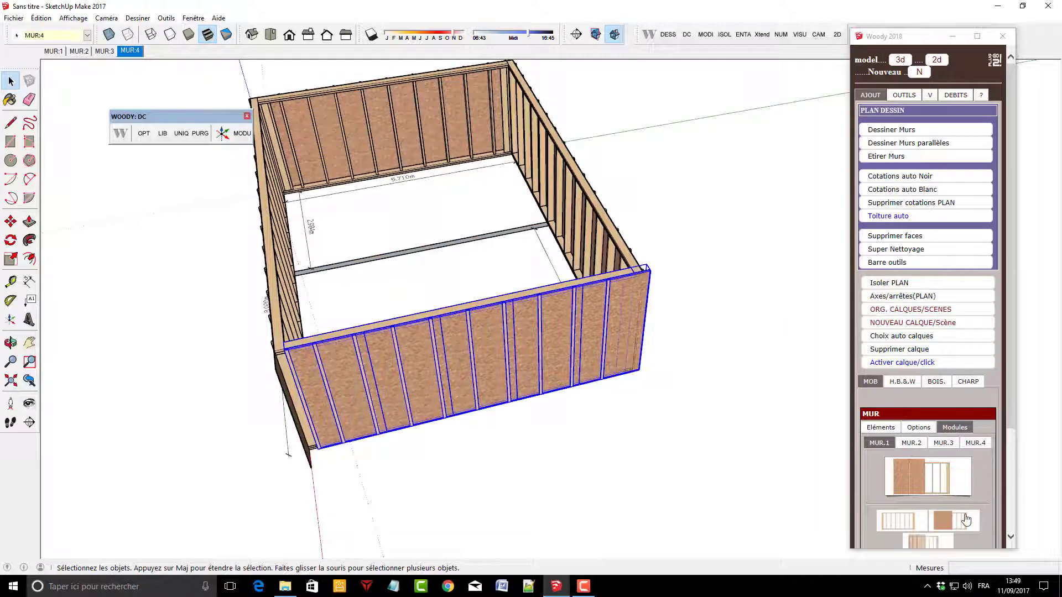
Regenerate MUR:4's Panneaux sheathing with -145 in field 3 so panels pass the corner
left_click(964, 518)
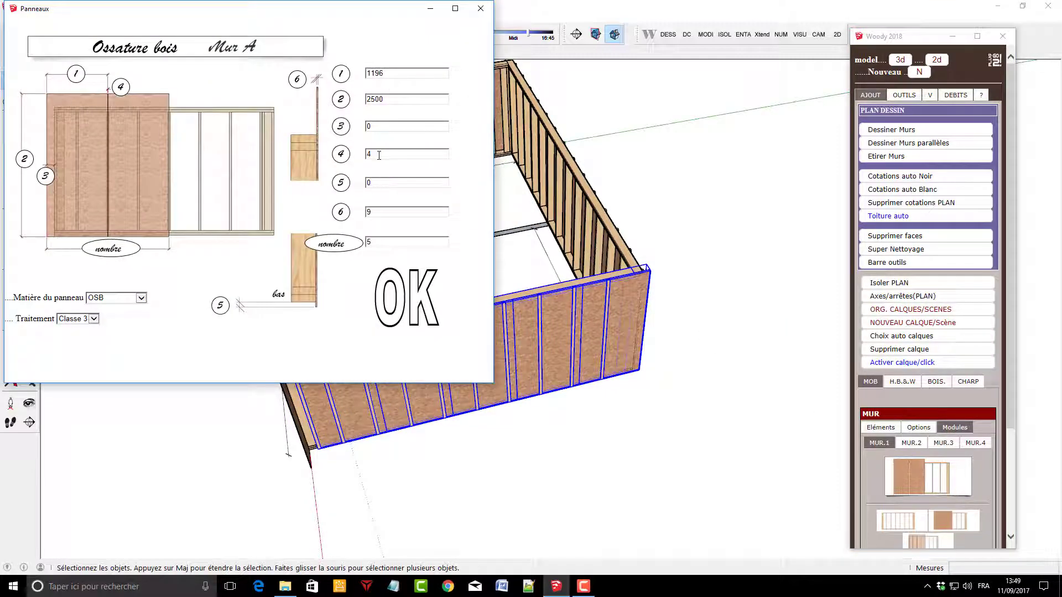
double_click(378, 127)
type("-145")
left_click(393, 290)
middle_click_drag(393, 289, 415, 360)
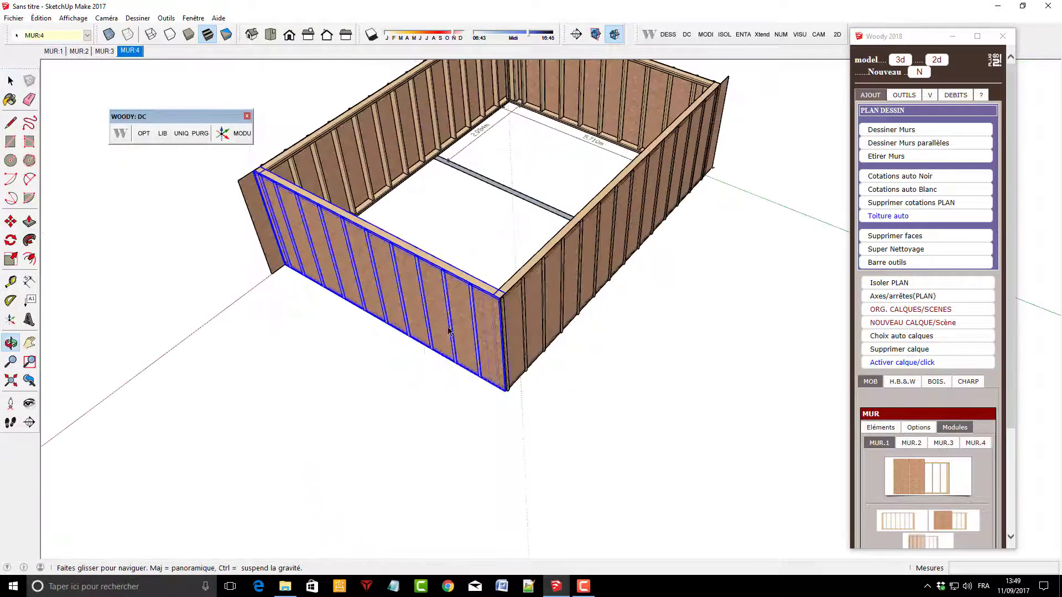
scroll(522, 297, "up", 3)
scroll(487, 318, "up", 1)
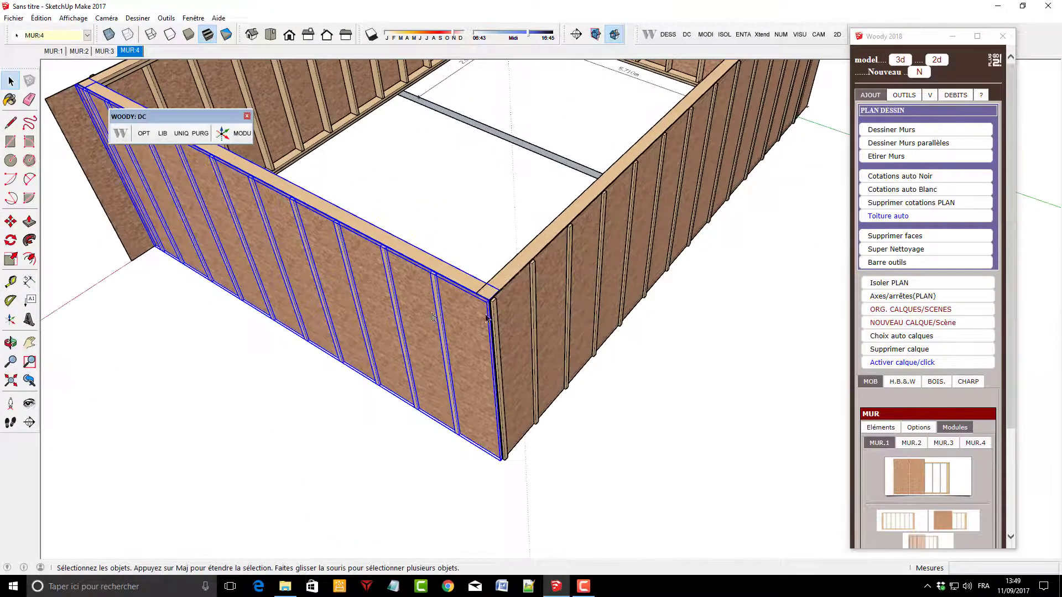
Set MUR:4's batten count to 10 so they run its full length
double_click(437, 303)
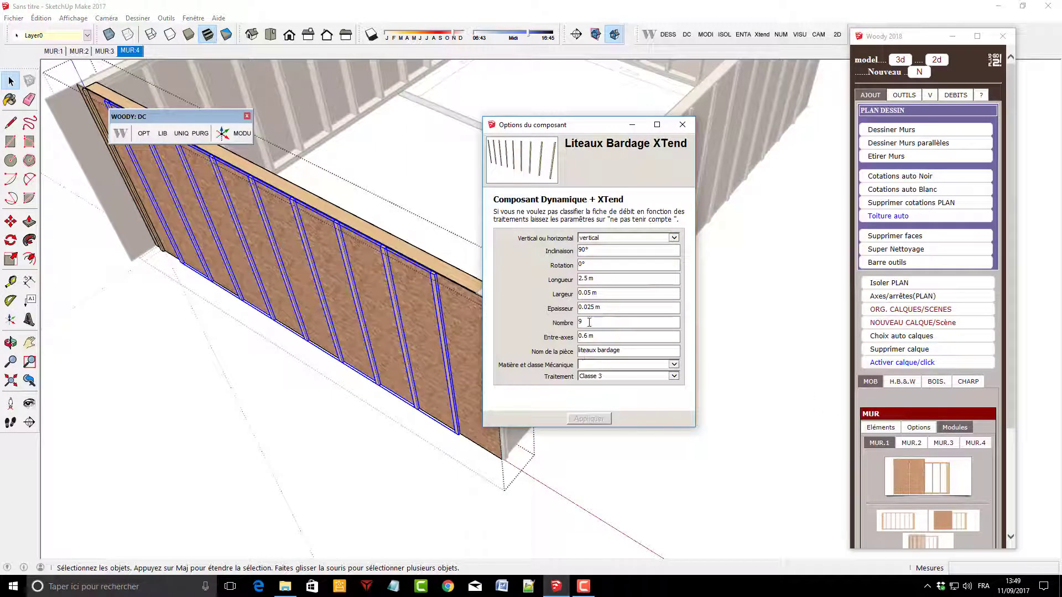
type("10")
left_click(590, 418)
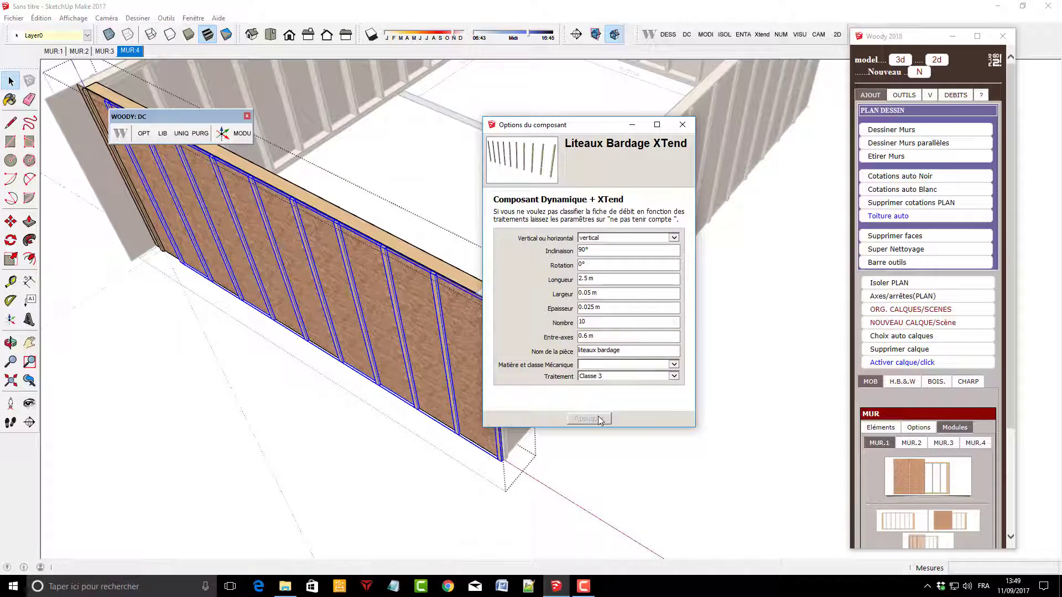
left_click(682, 124)
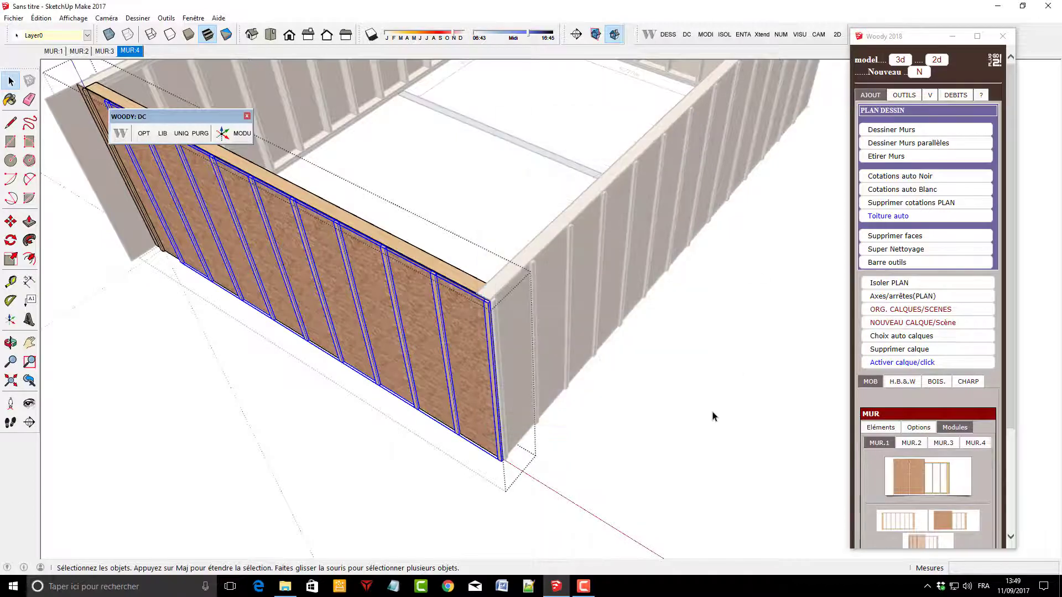
left_click(706, 418)
Orbit to an overhead view and select the partition line on the floor plan
middle_click_drag(489, 459, 724, 426)
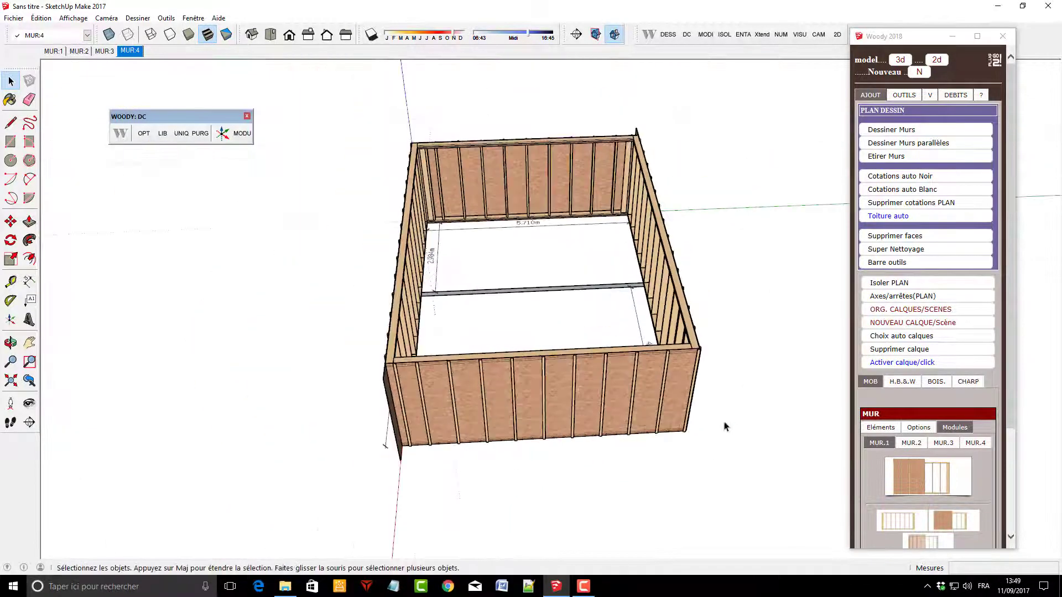
mouse_move(213, 543)
middle_mouse_down()
mouse_move(304, 530)
mouse_move(495, 233)
middle_mouse_up()
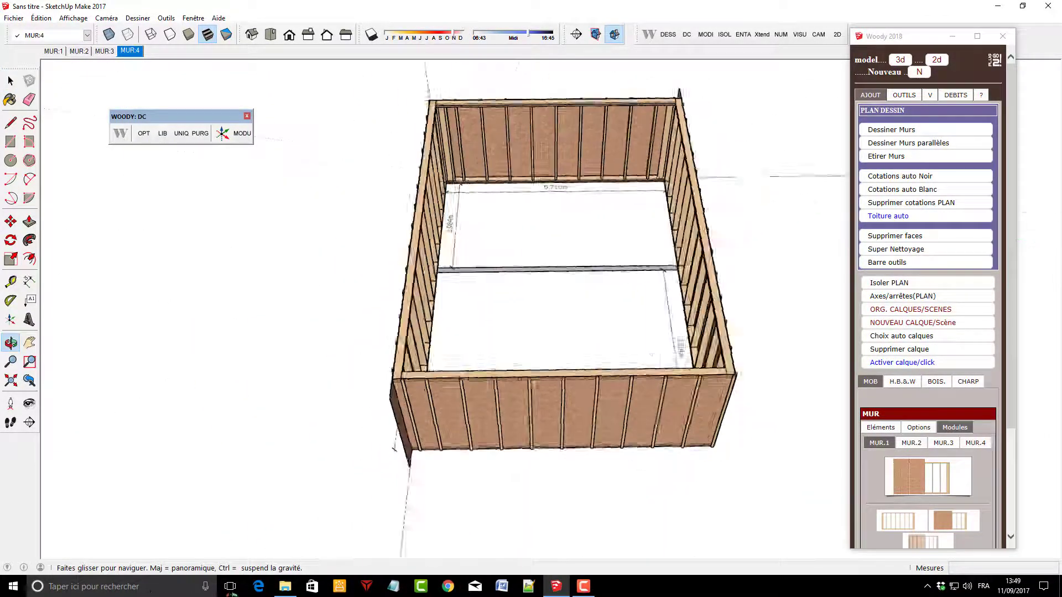
scroll(572, 249, "up", 2)
scroll(544, 290, "up", 2)
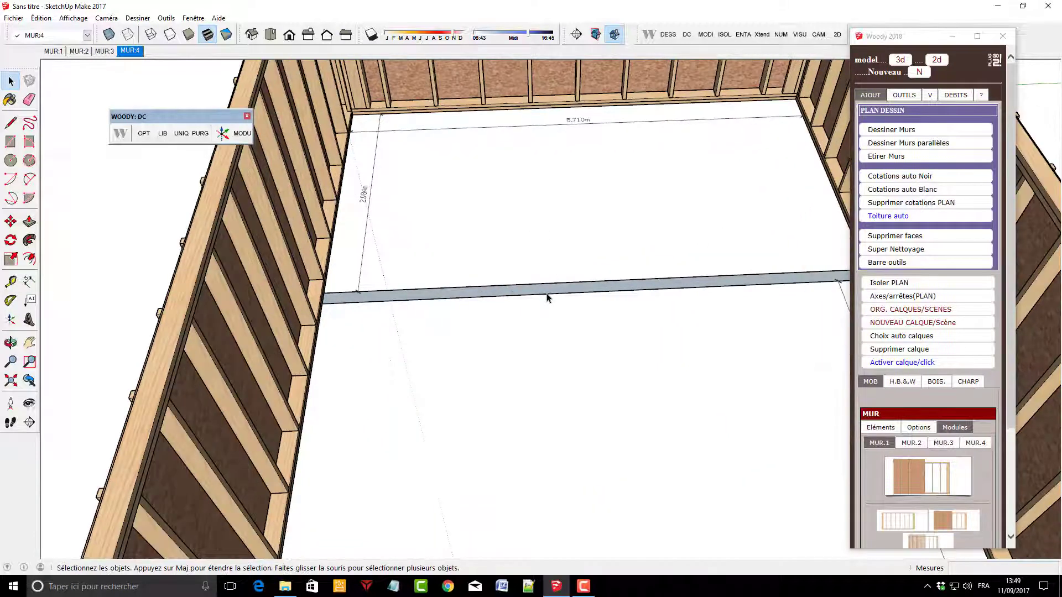
left_click(548, 298)
Place a MUR wall module at the partition line's end as MUR:5
scroll(473, 382, "down", 2)
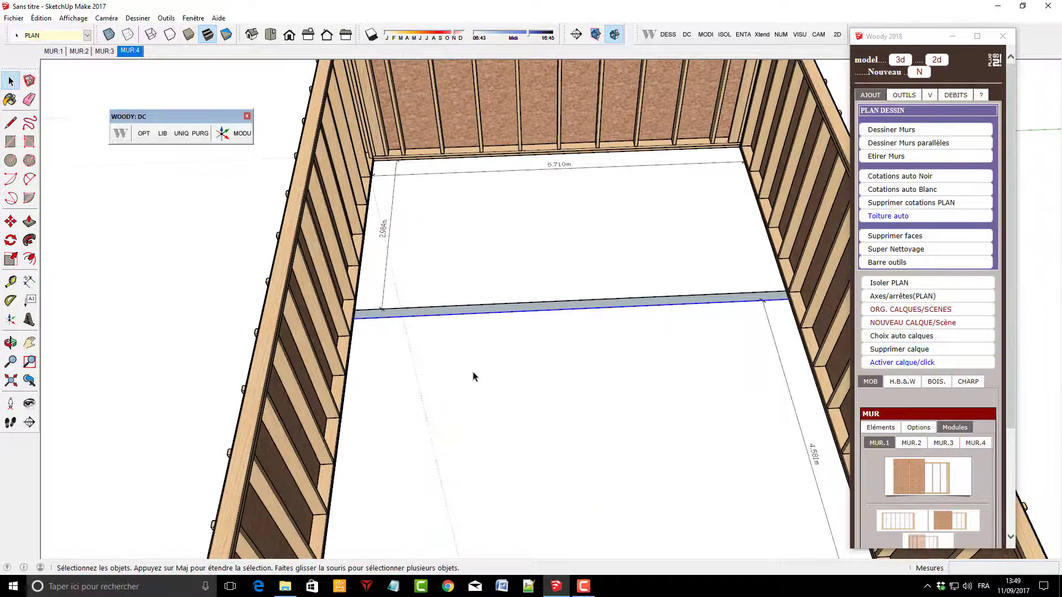
scroll(474, 373, "down", 2)
left_click(921, 488)
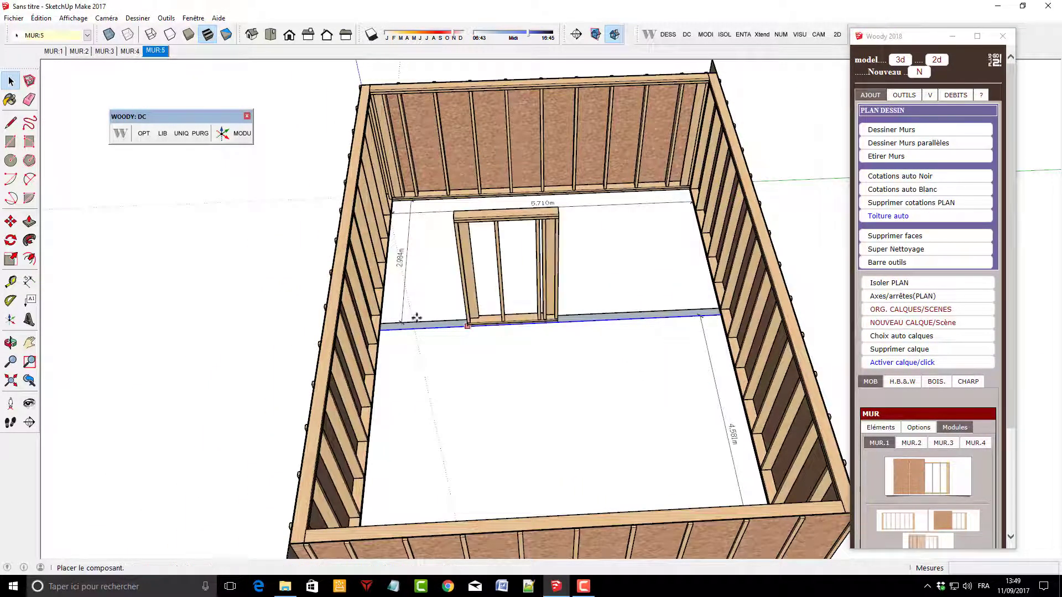
scroll(398, 327, "up", 2)
scroll(381, 332, "up", 2)
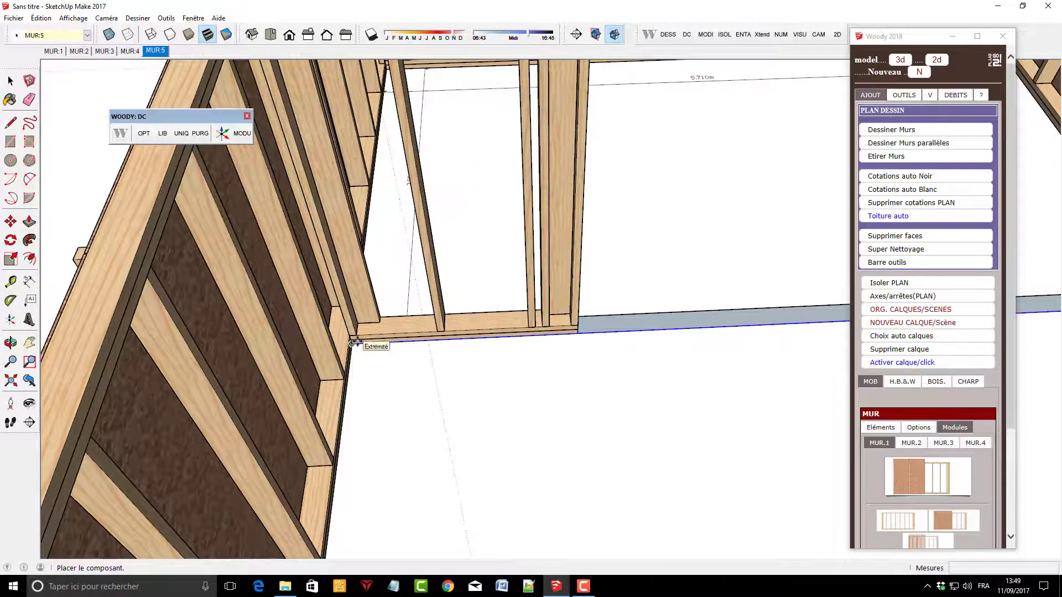
left_click(362, 338)
scroll(355, 354, "down", 3)
scroll(346, 370, "down", 1)
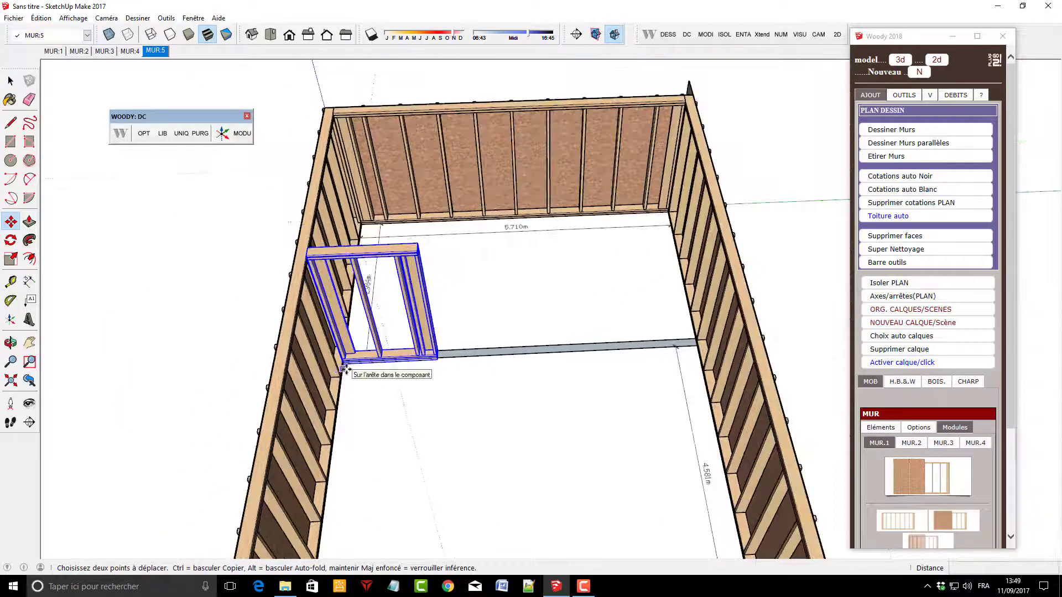
Scale MUR:5 along the red axis across the full partition length between the rooms
key("s")
left_click_drag(428, 306, 703, 169)
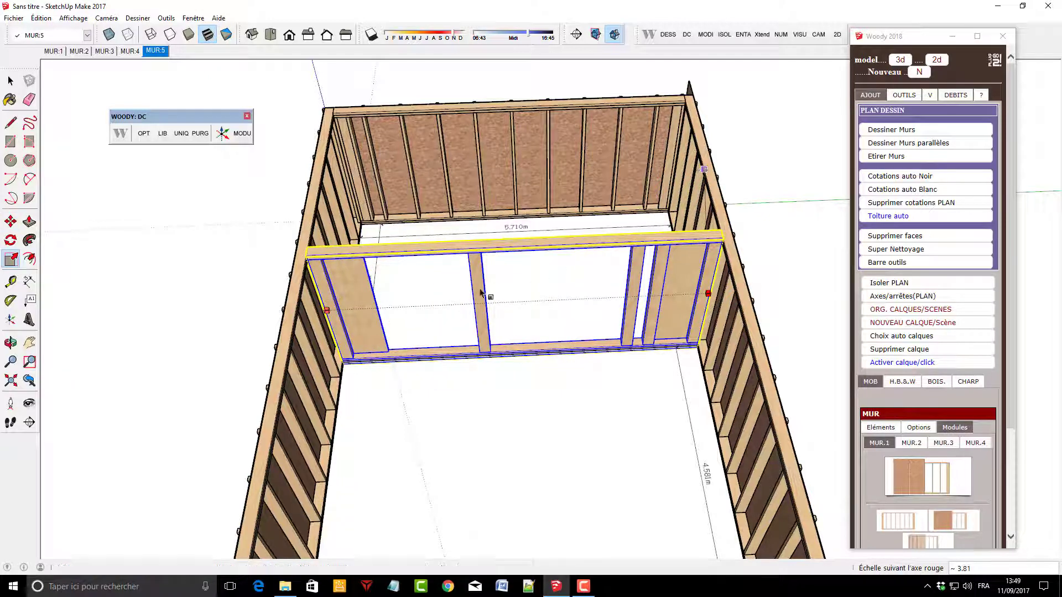
left_click(11, 81)
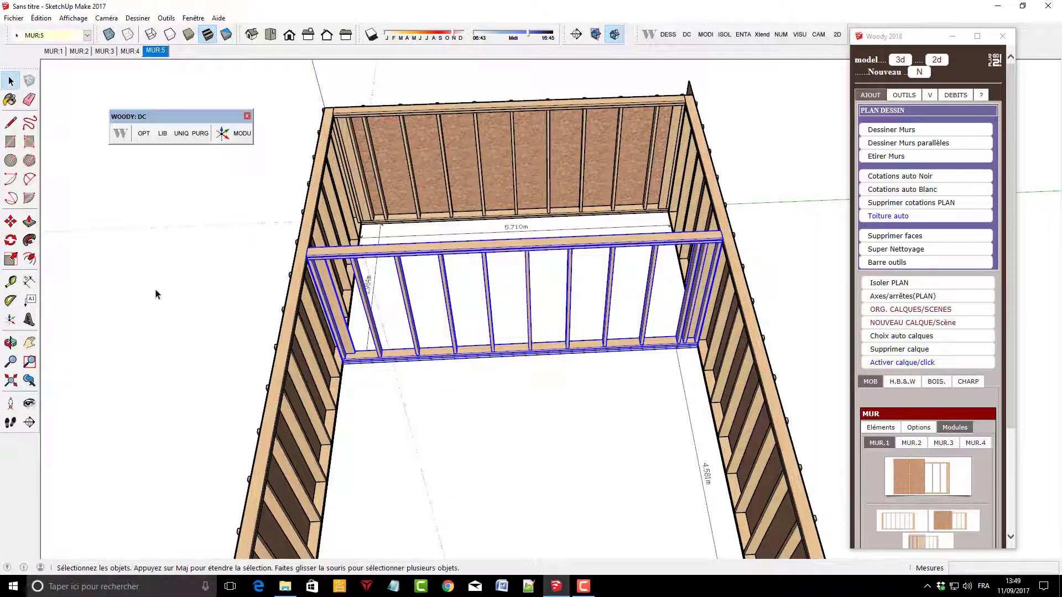
left_click(170, 292)
mouse_move(331, 365)
middle_mouse_down()
mouse_move(432, 289)
mouse_move(142, 320)
middle_mouse_up()
left_click_drag(602, 298, 564, 310)
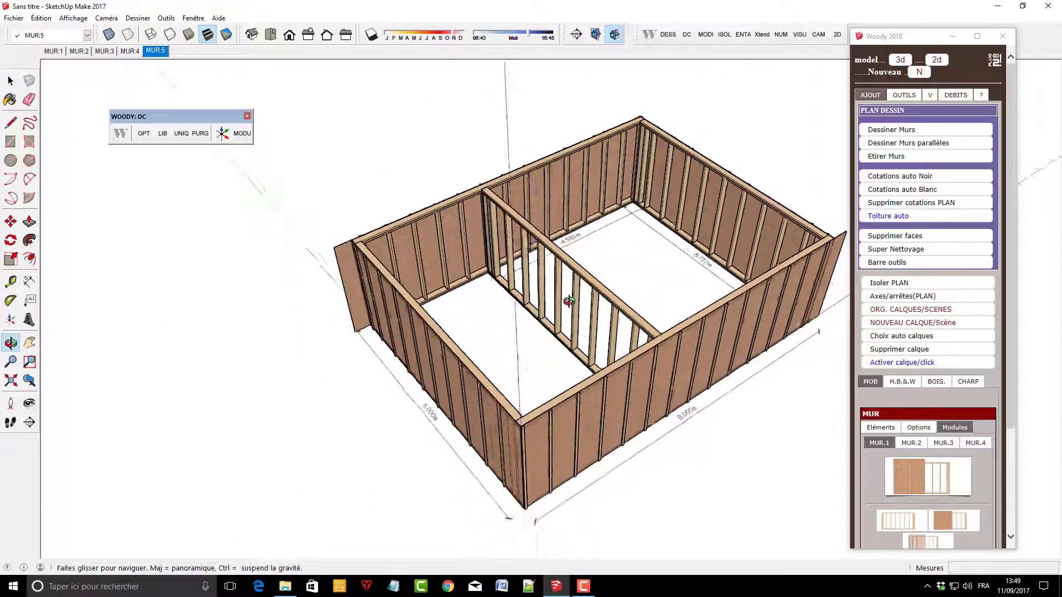
key("space")
scroll(719, 529, "up", 2)
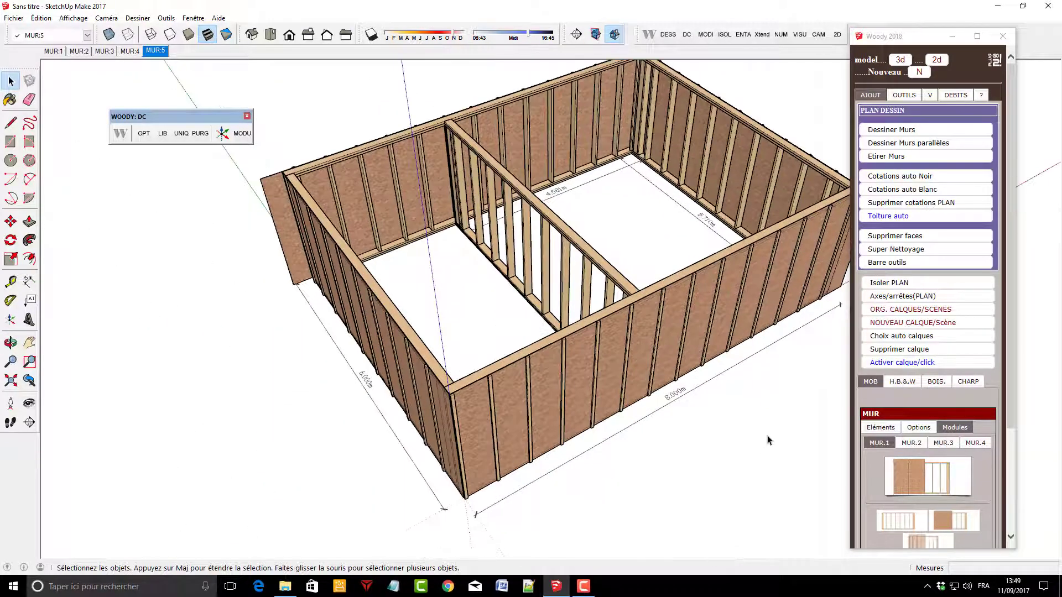
scroll(486, 485, "down", 1)
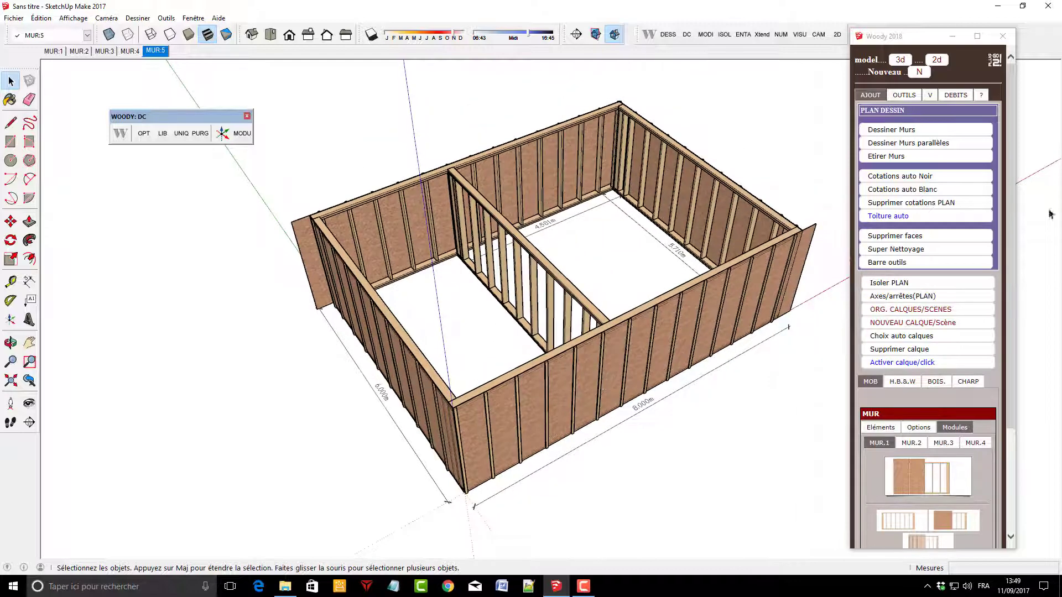
Generate one scene per wall with Woody's ORG. CALQUES/SCENES and show MUR:1
left_click(877, 112)
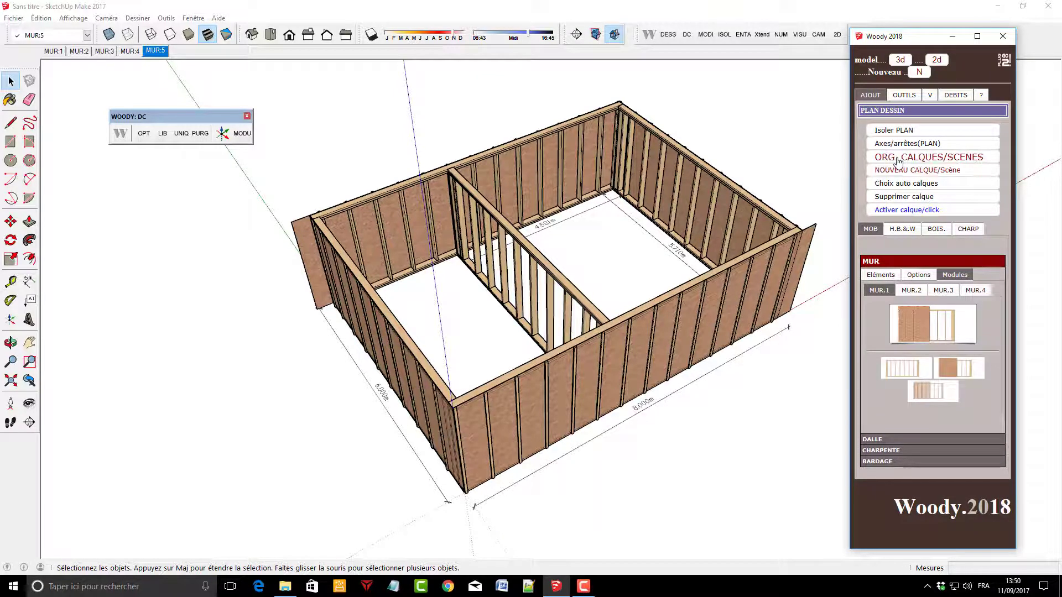
left_click(898, 161)
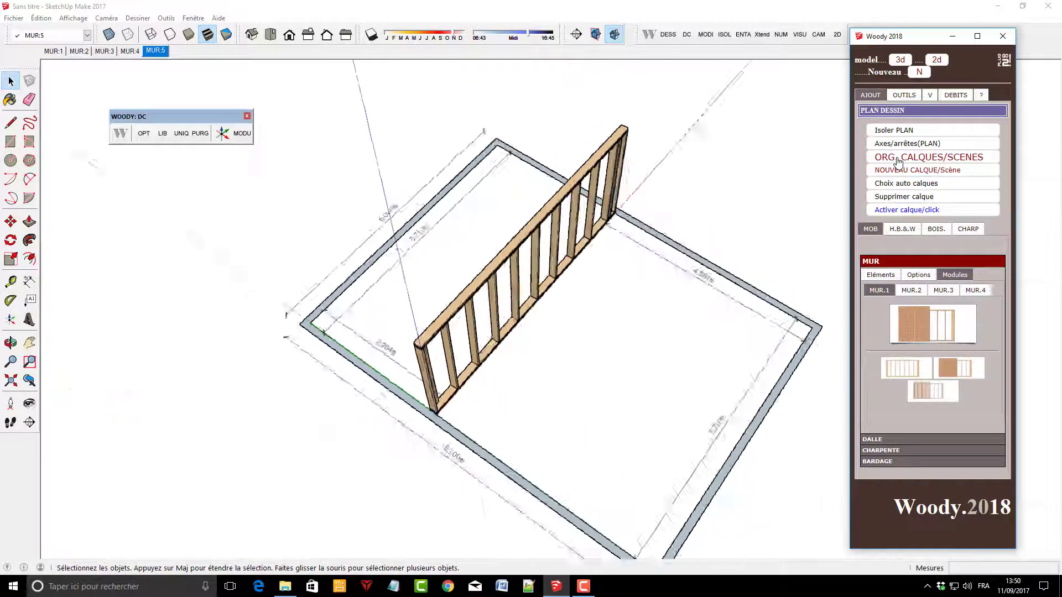
left_click(54, 51)
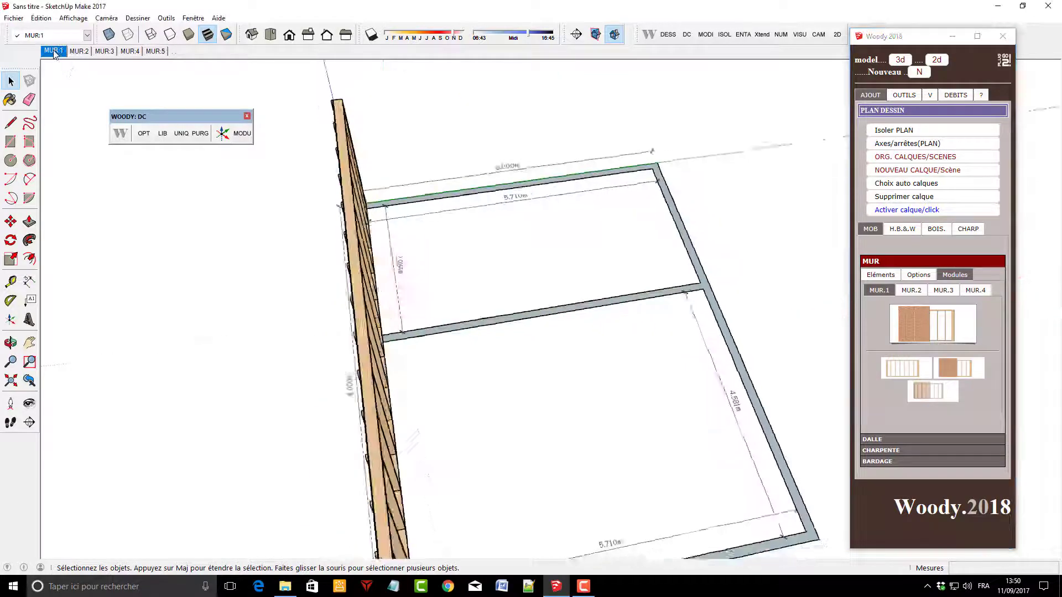
Step through the MUR:2 to MUR:5 wall scenes, ending on MUR:3
left_click(84, 53)
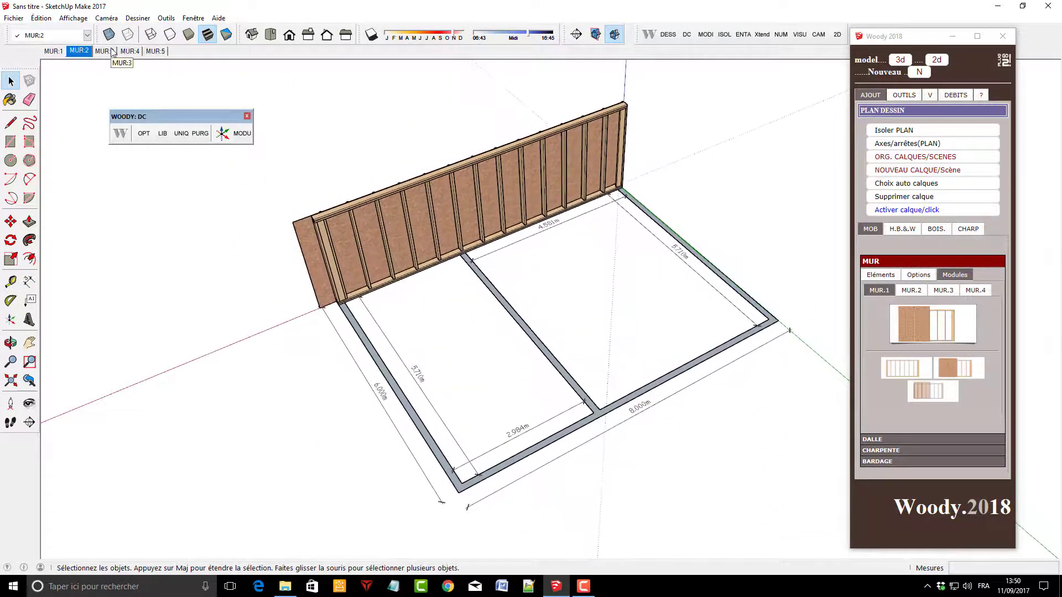
left_click(112, 52)
left_click(135, 51)
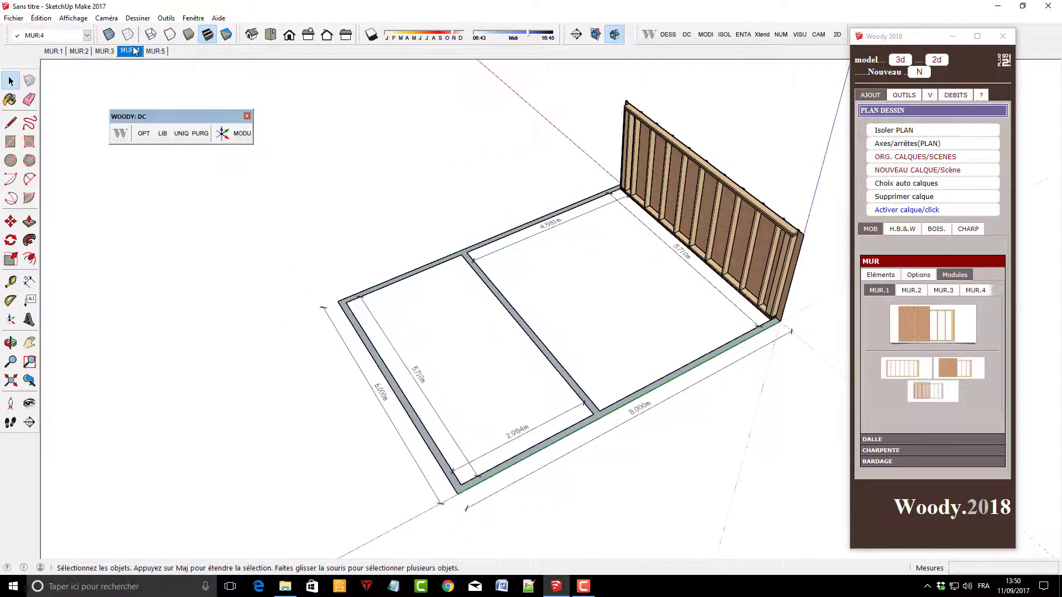
left_click(155, 51)
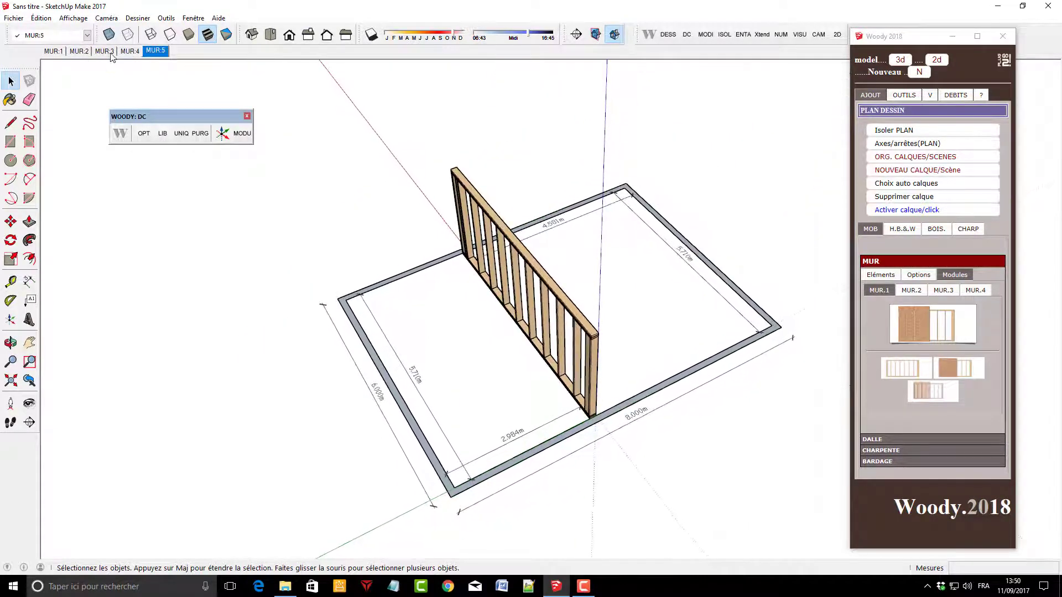
left_click(105, 51)
left_click(79, 51)
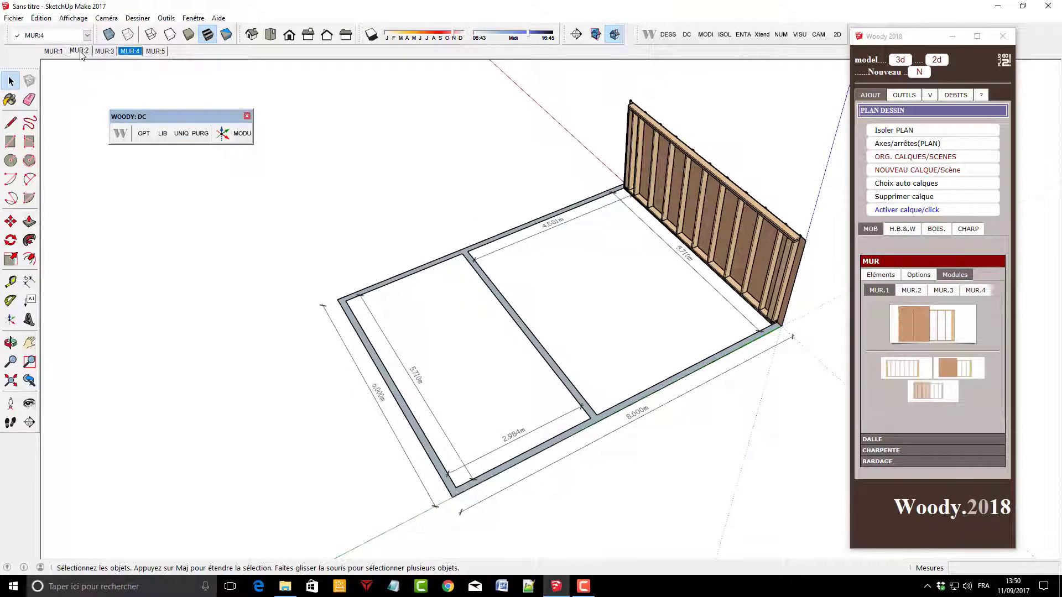
left_click(54, 51)
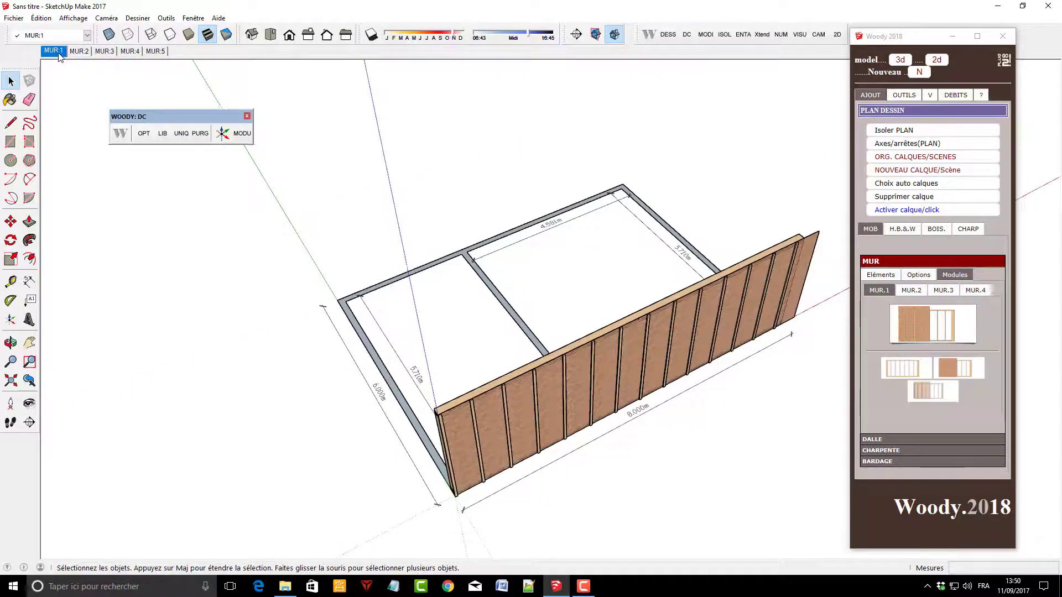
left_click(104, 51)
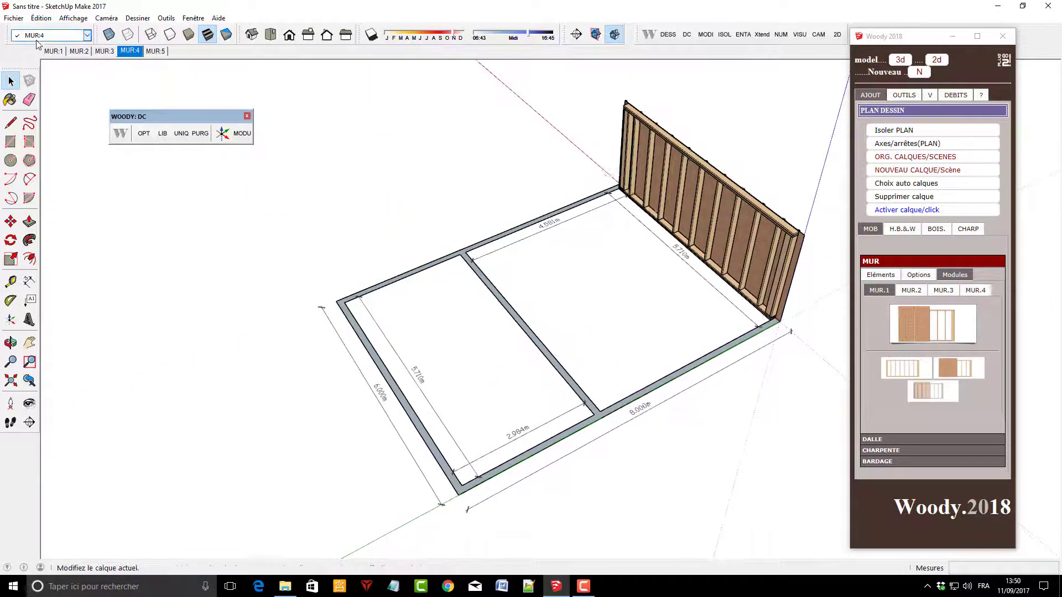
left_click(105, 51)
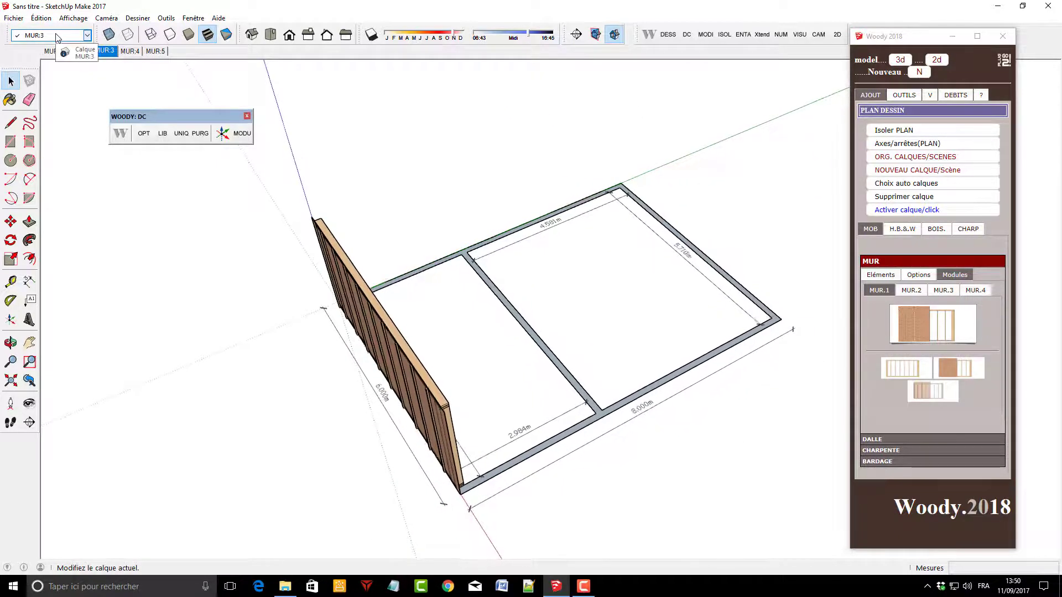
Add two new scenes, Scène 6 and Scène 7, after the wall scenes
left_click(131, 53)
right_click(158, 51)
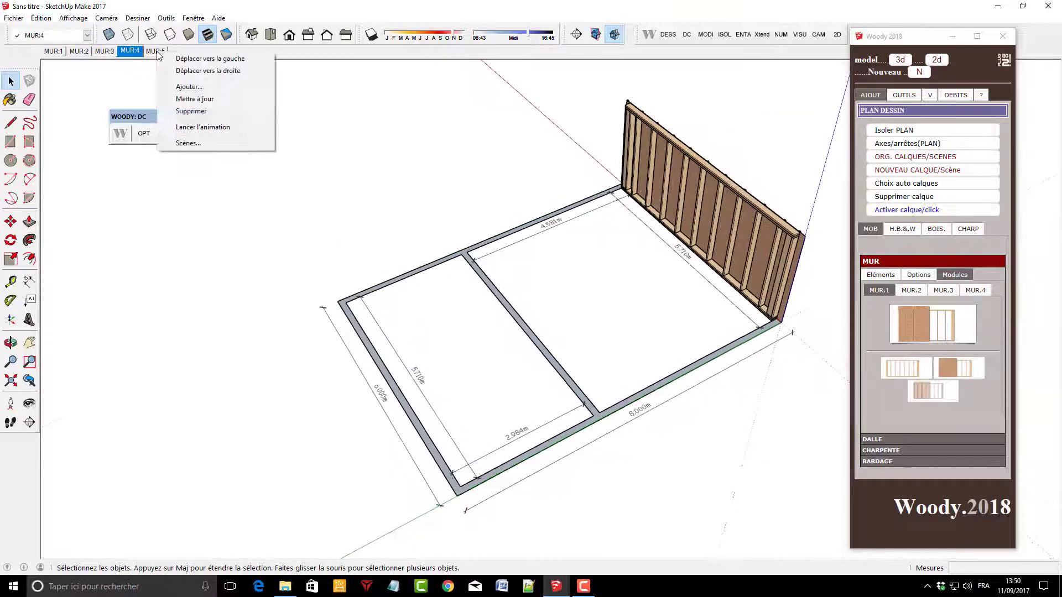
left_click(199, 88)
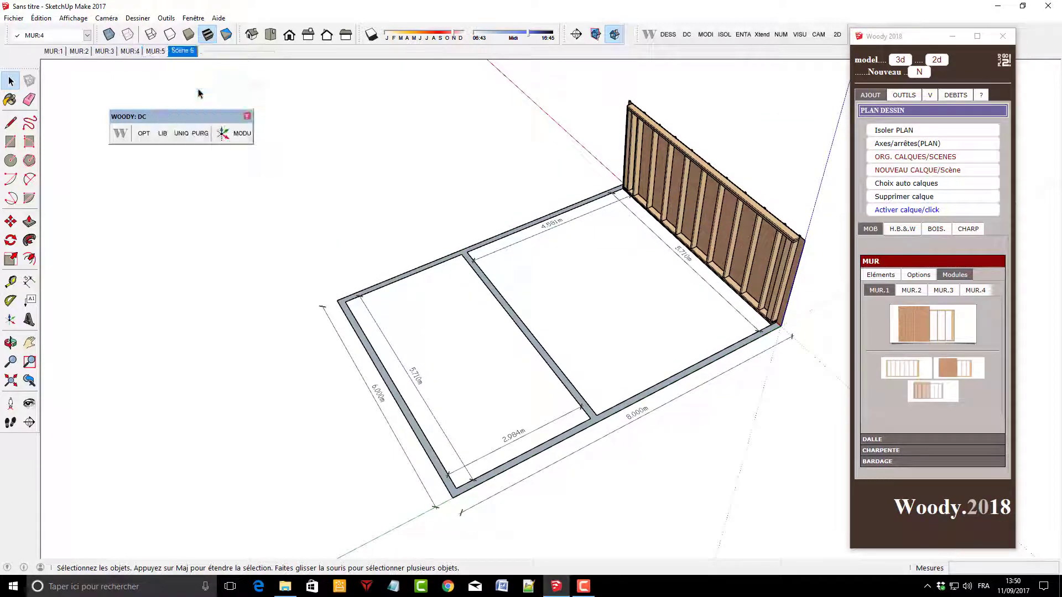
right_click(187, 53)
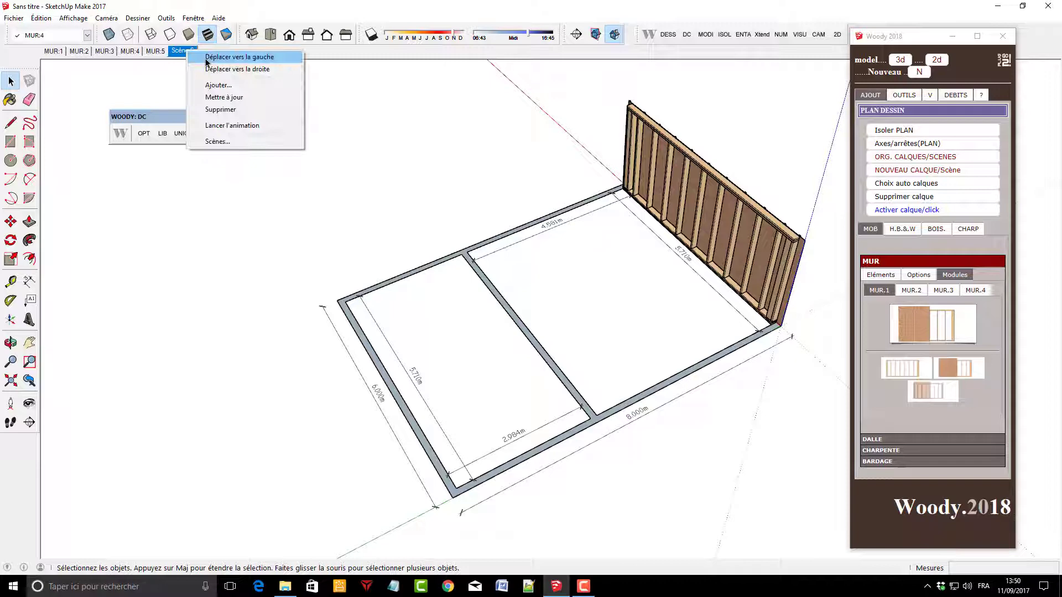
left_click(235, 87)
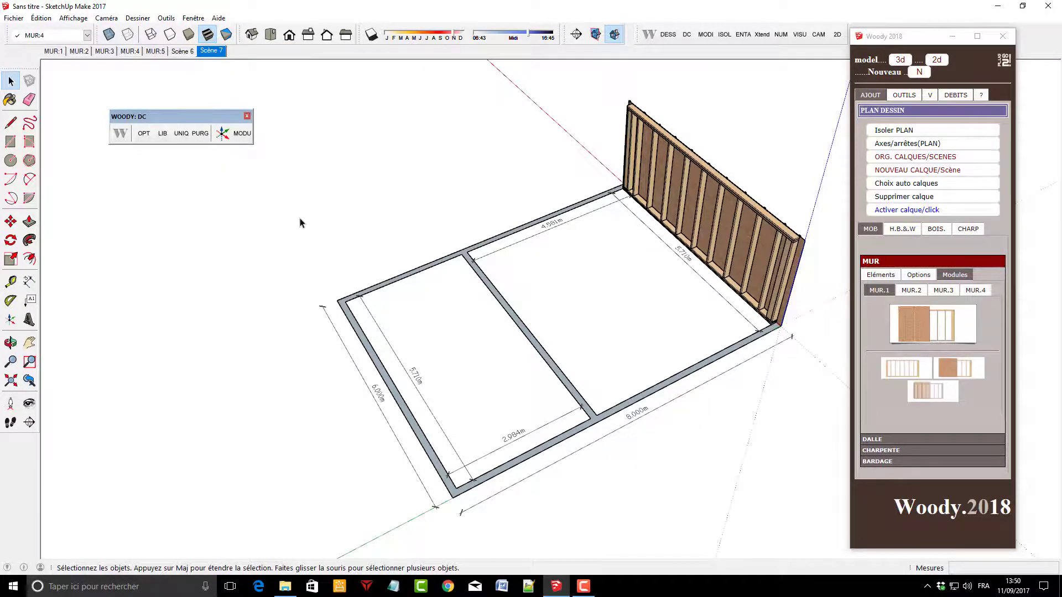
Regenerate one scene per wall with Woody, orbiting around the floor plan
middle_click_drag(300, 222, 427, 244)
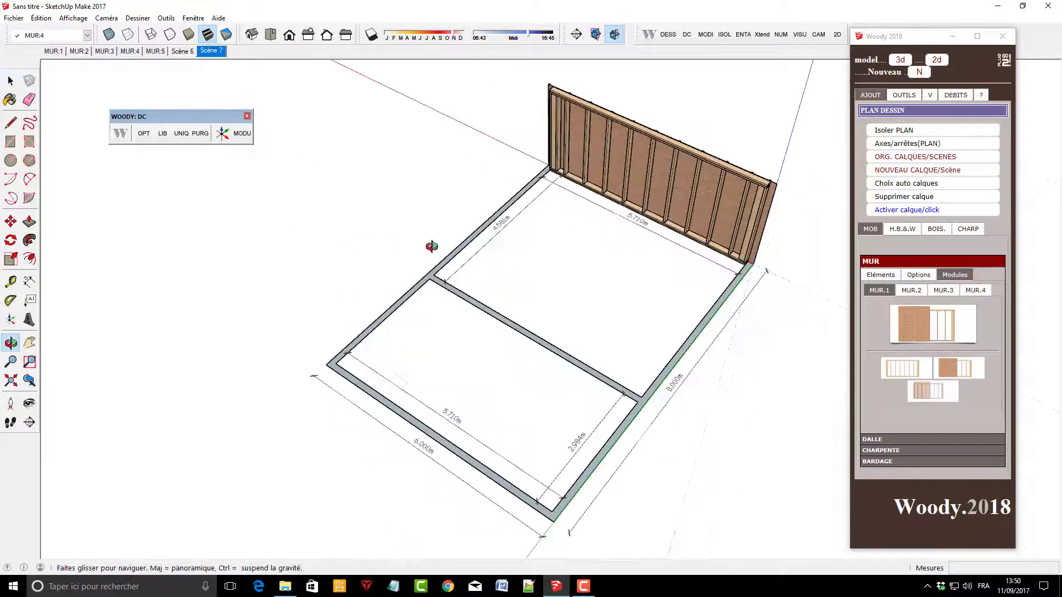
left_click(921, 158)
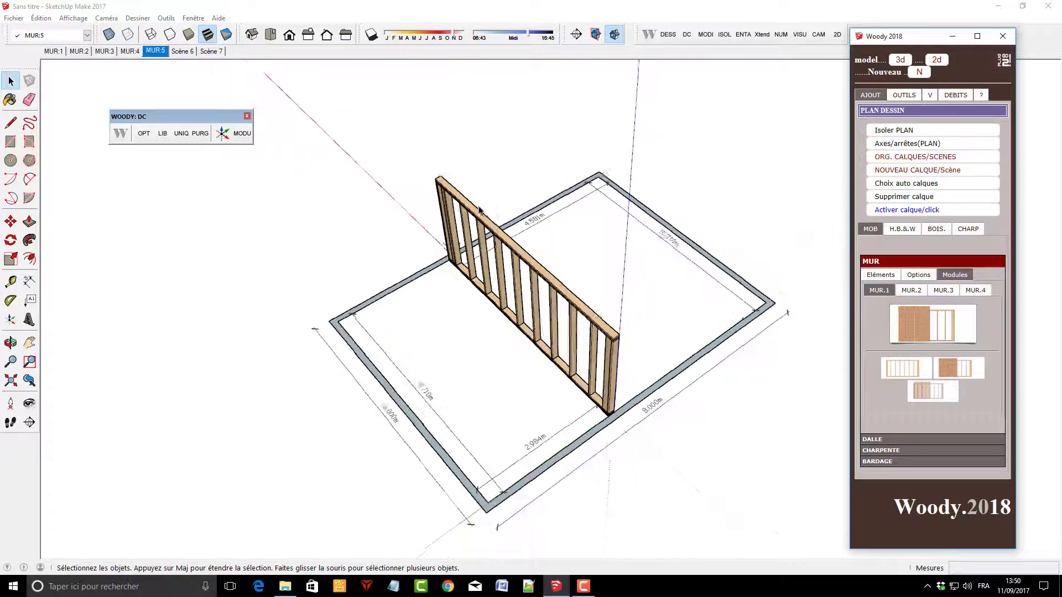
middle_click_drag(240, 410, 580, 295)
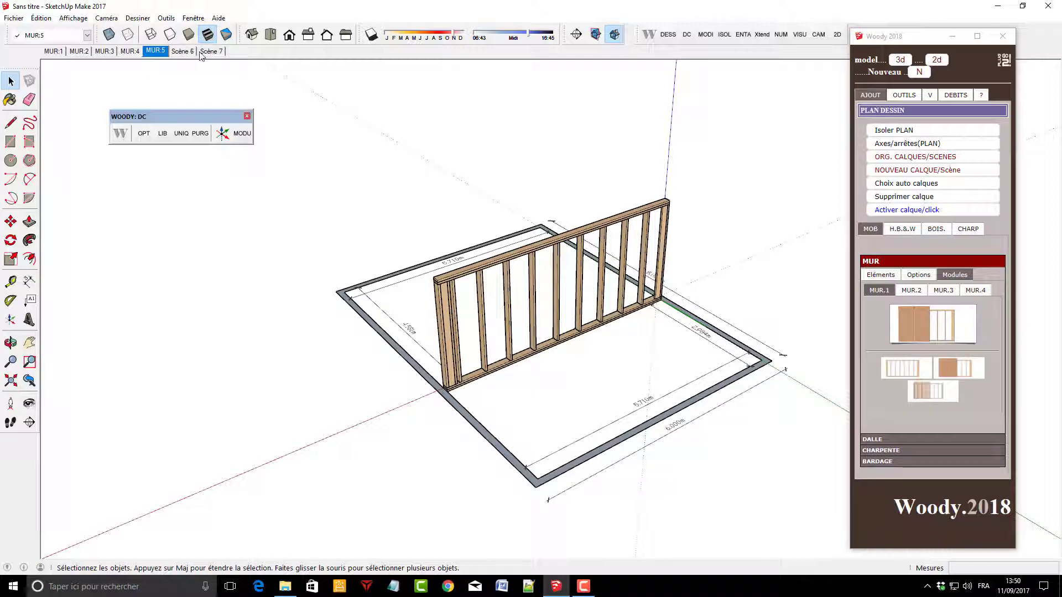
Review MUR:4, MUR:3, MUR:5, Scène 6 and Scène 7, ending on Scène 6
left_click(131, 51)
left_click(105, 51)
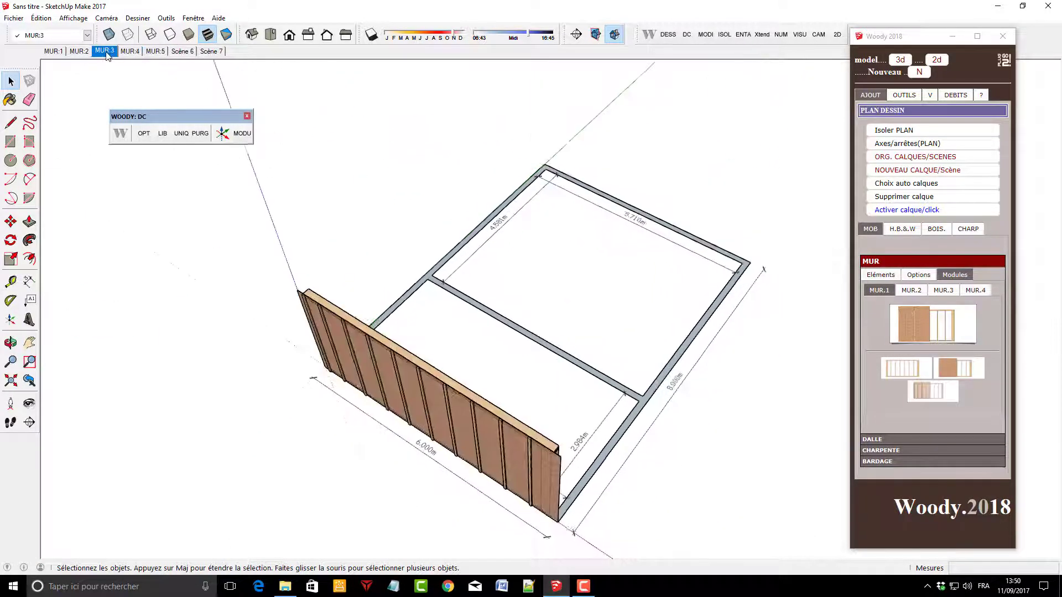
left_click(130, 51)
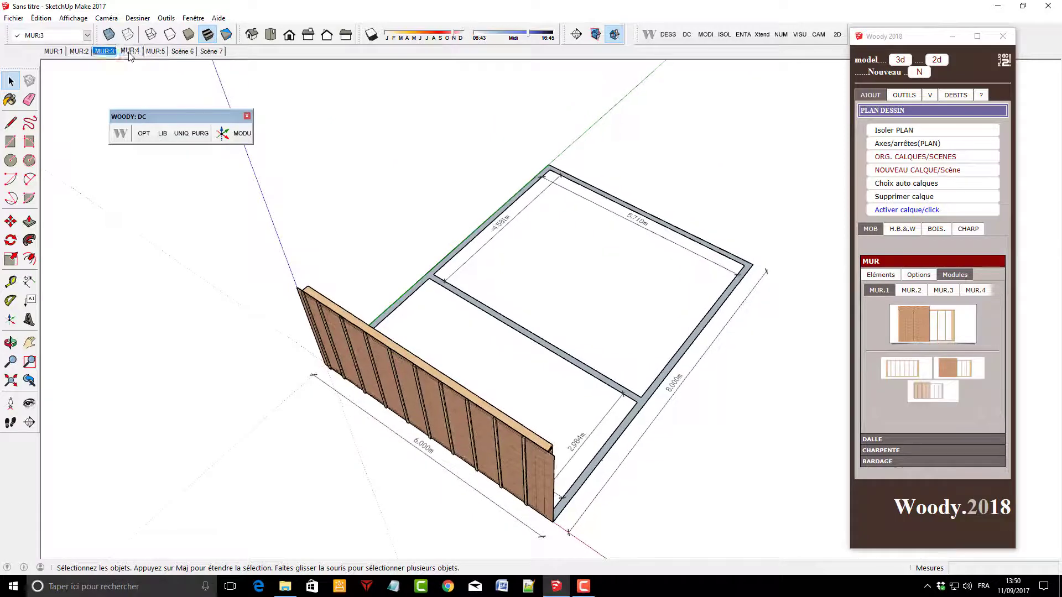
left_click(175, 52)
left_click(213, 52)
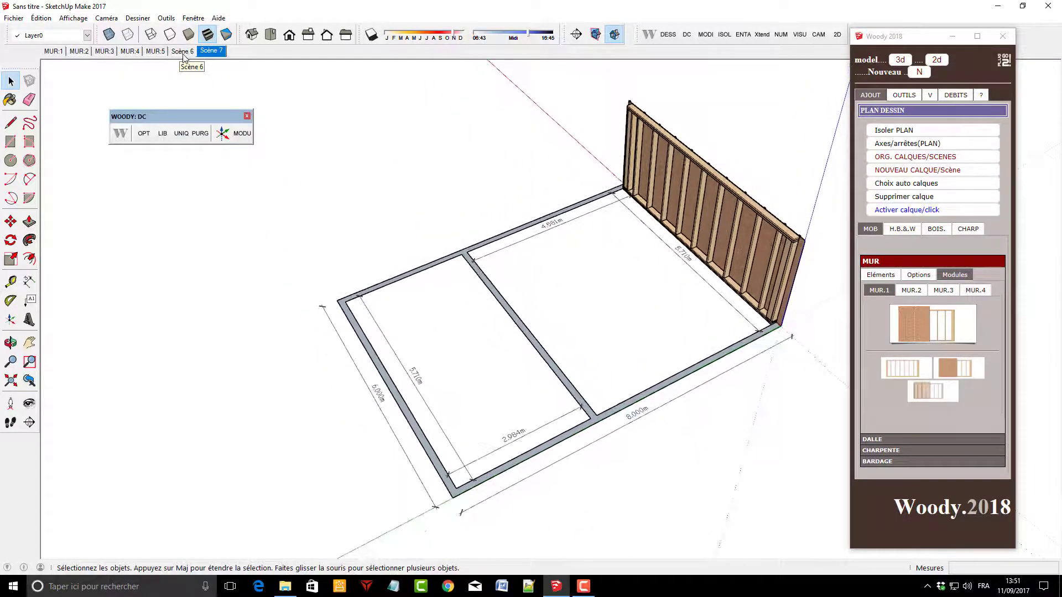
left_click(155, 51)
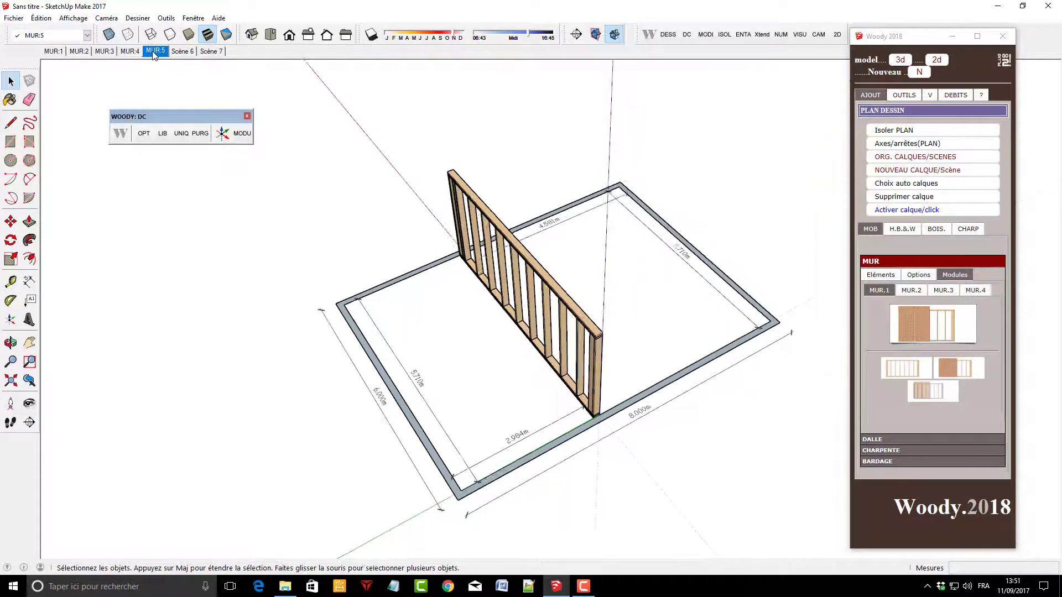
left_click(182, 50)
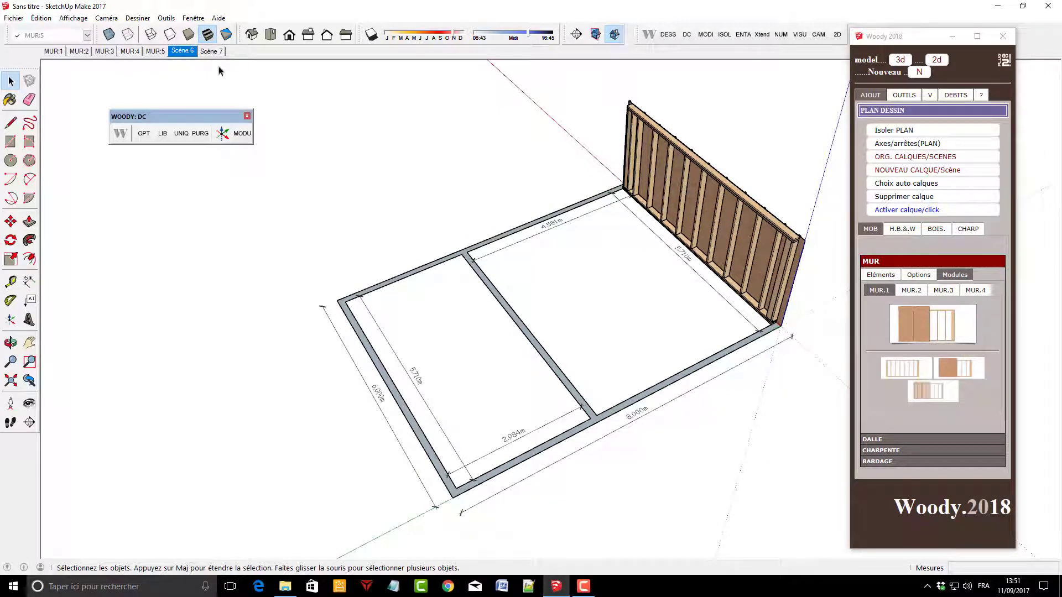
In the MUR:2 scene, insert a door-opening frame from Woody Eléments onto the wall
left_click(79, 51)
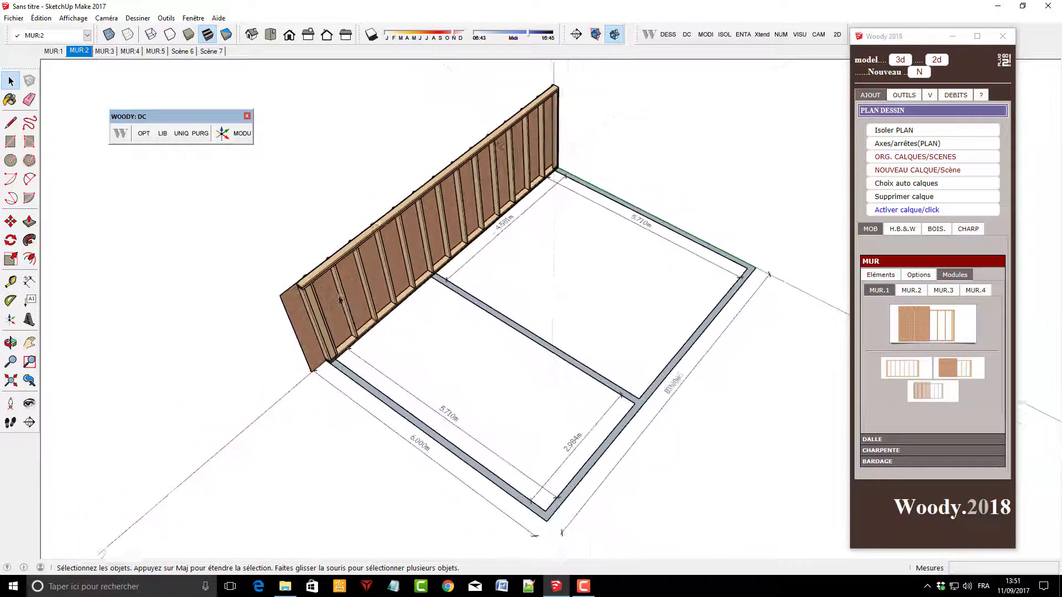
left_click(880, 275)
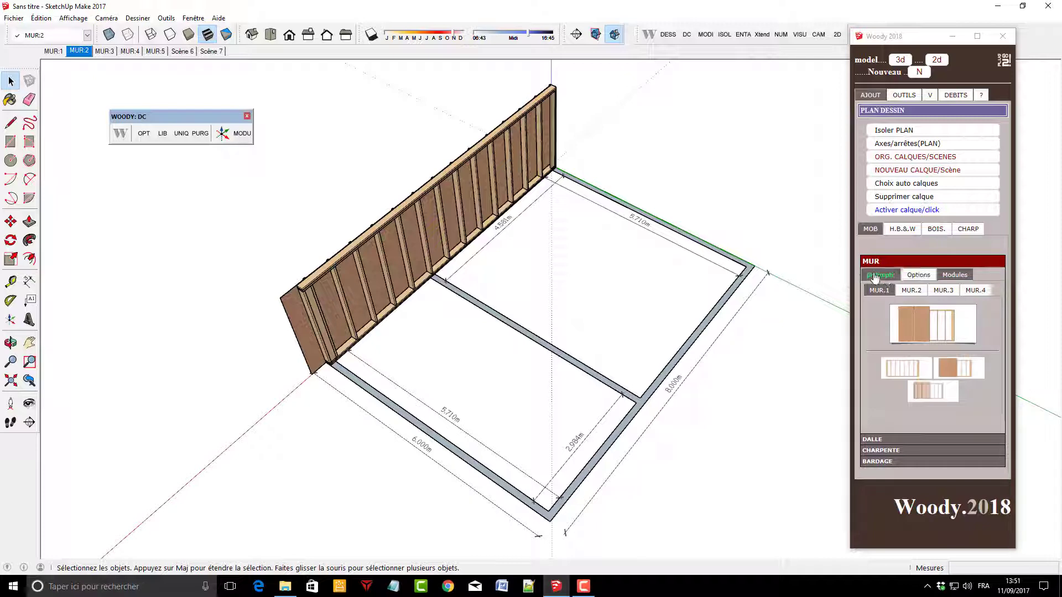
left_click(911, 388)
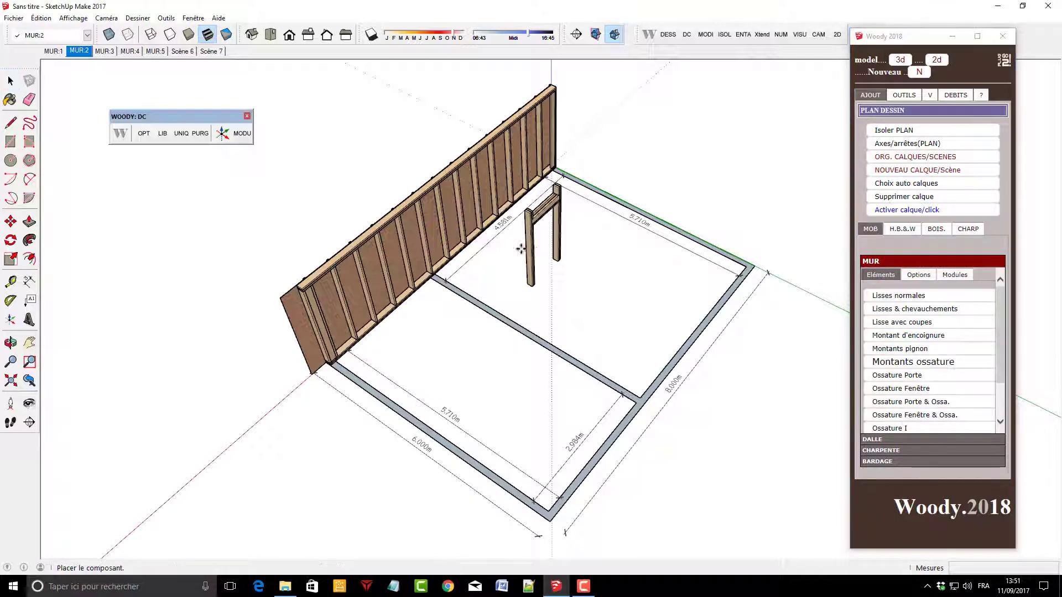
scroll(414, 287, "up", 3)
scroll(414, 287, "up", 3)
left_click(414, 287)
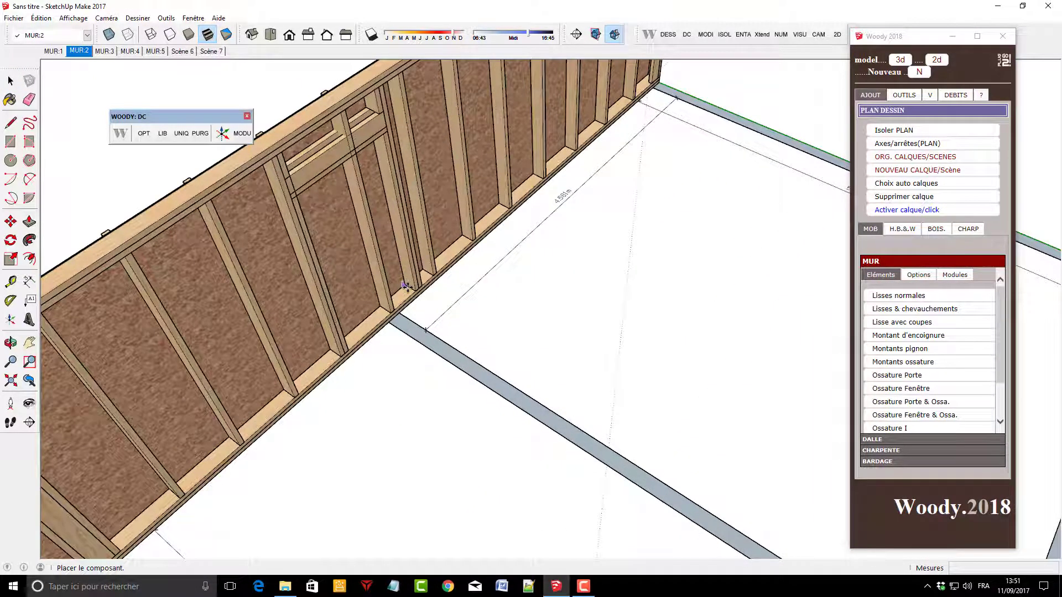
Move the door frame 1.320 m along the MUR:2 wall
key("m")
scroll(424, 367, "down", 3)
scroll(424, 368, "down", 3)
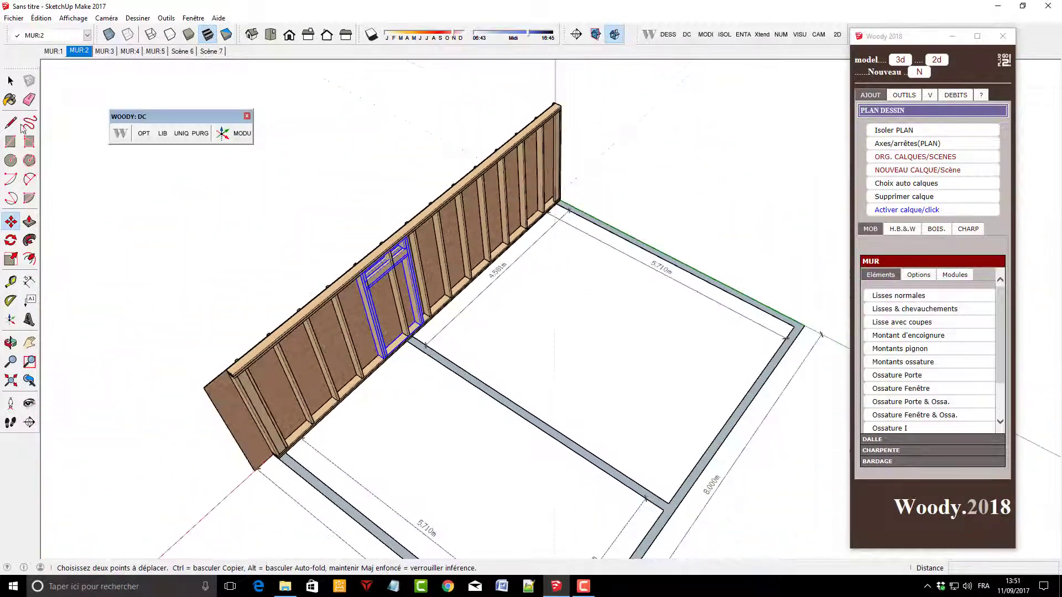
left_click(416, 290)
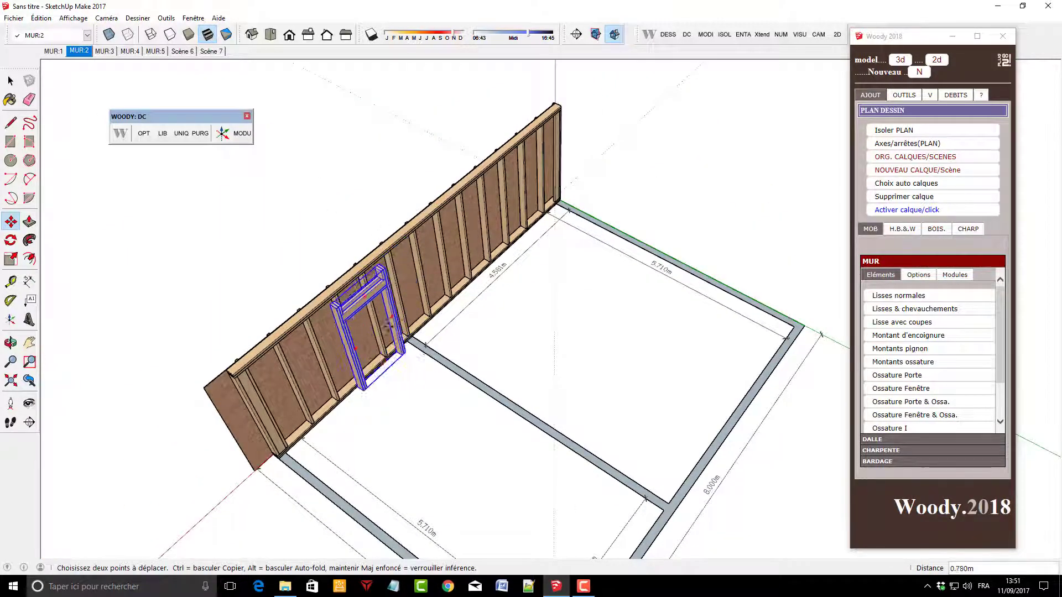
left_click(360, 338)
key("space")
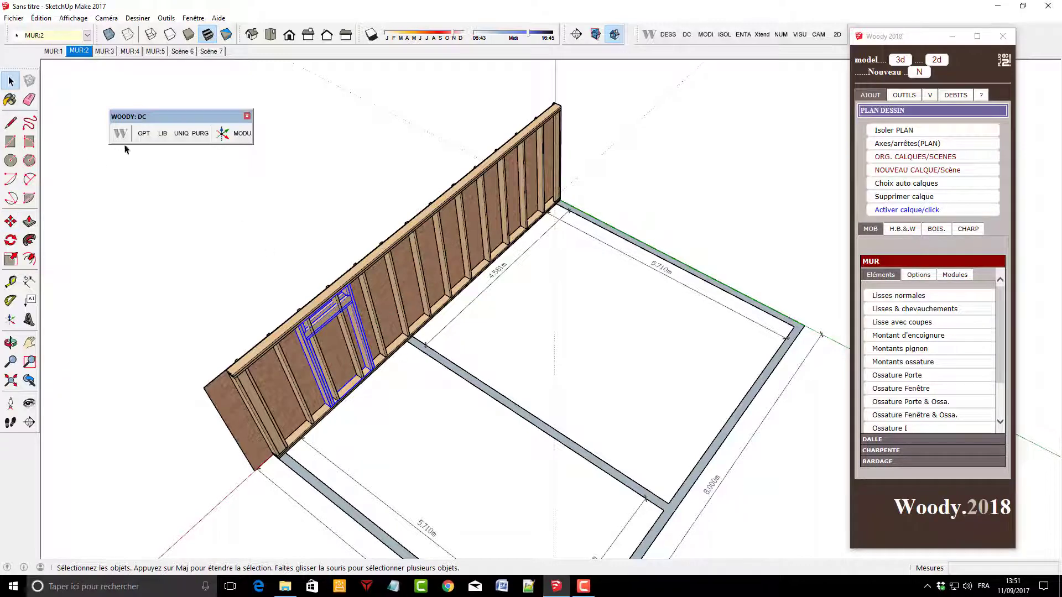
Check the door frame's component options, then pick a window frame for MUR:4
left_click(144, 133)
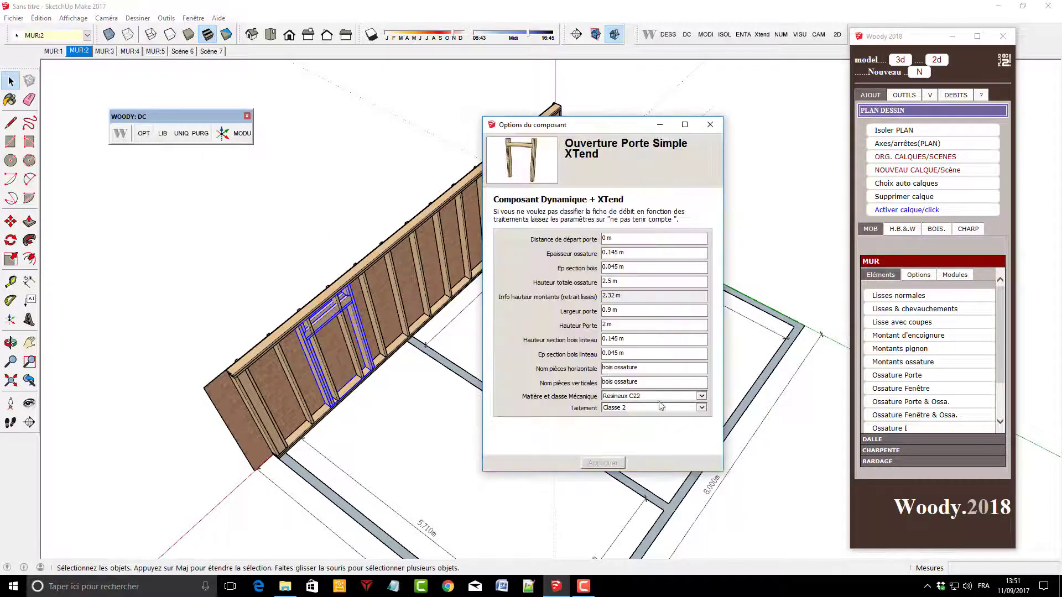
left_click(710, 126)
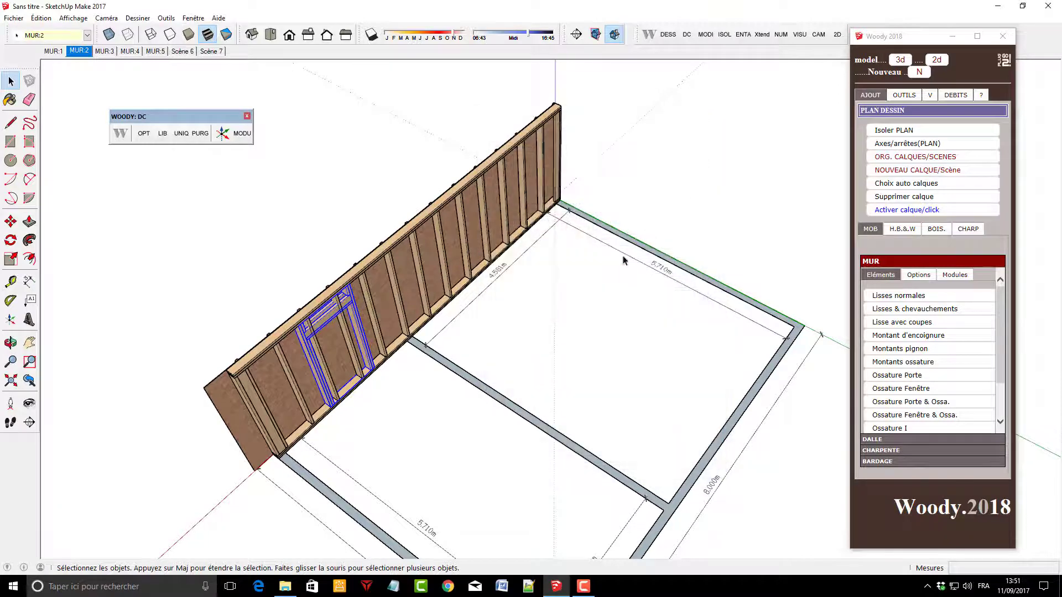
left_click(643, 335)
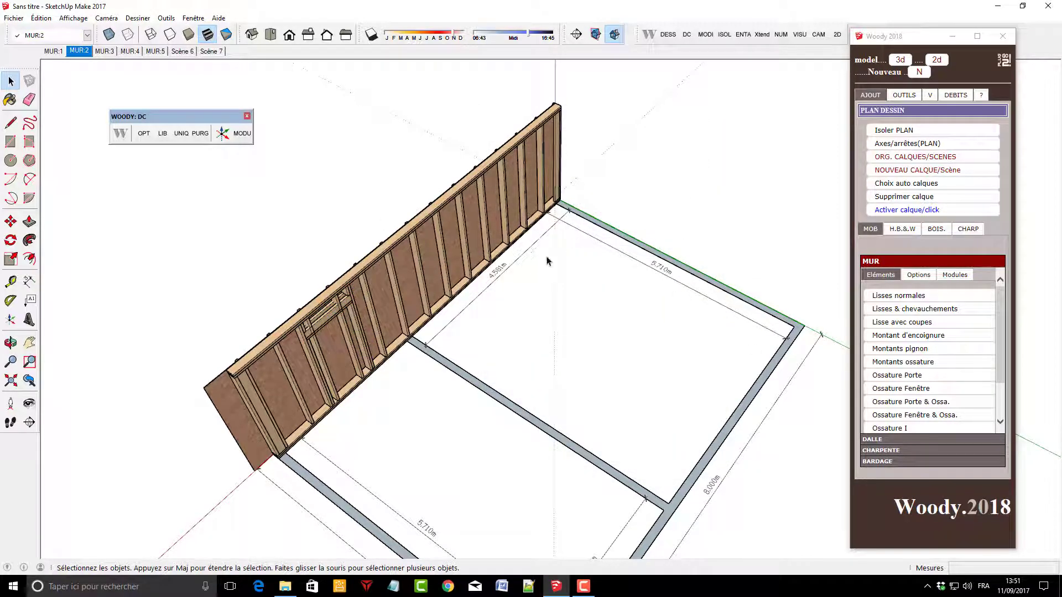
left_click(124, 52)
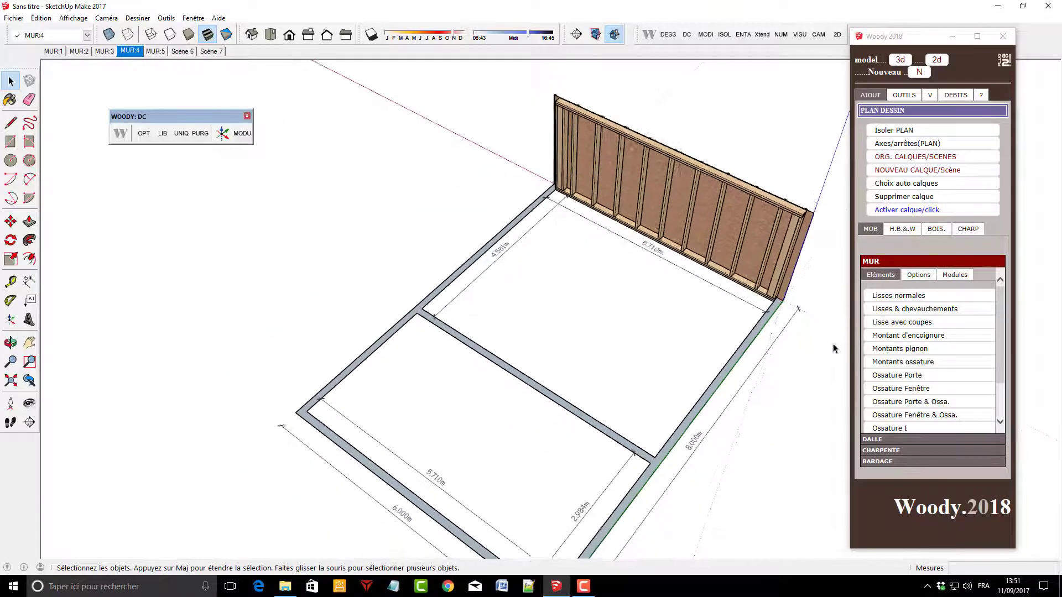
left_click(912, 390)
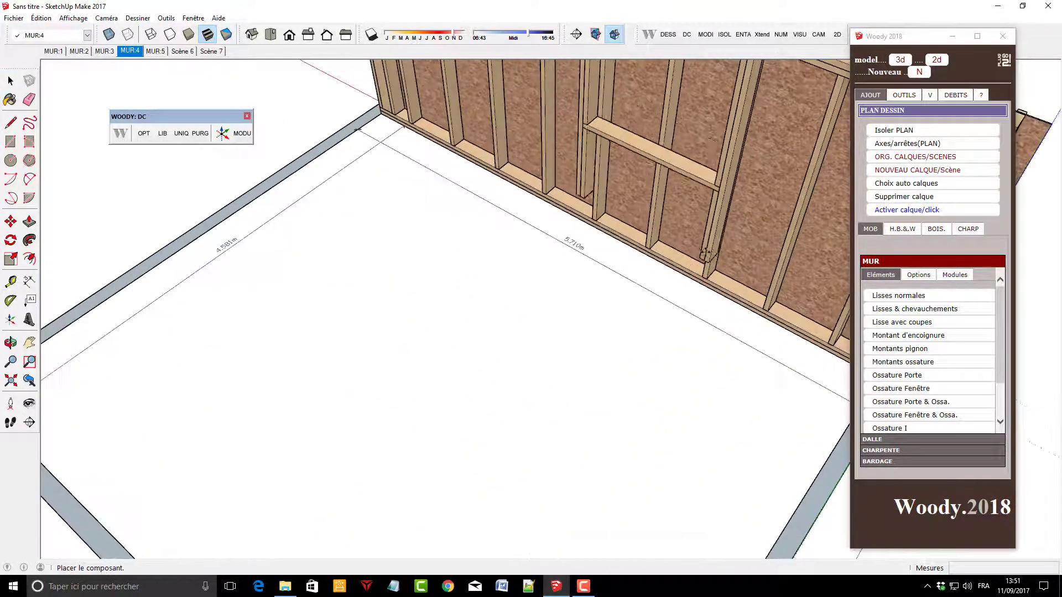
Place the Ossature Fenêtre window frame on the MUR:4 wall, then show the MUR:5 scene
left_click(706, 254)
key("m")
scroll(636, 302, "down", 2)
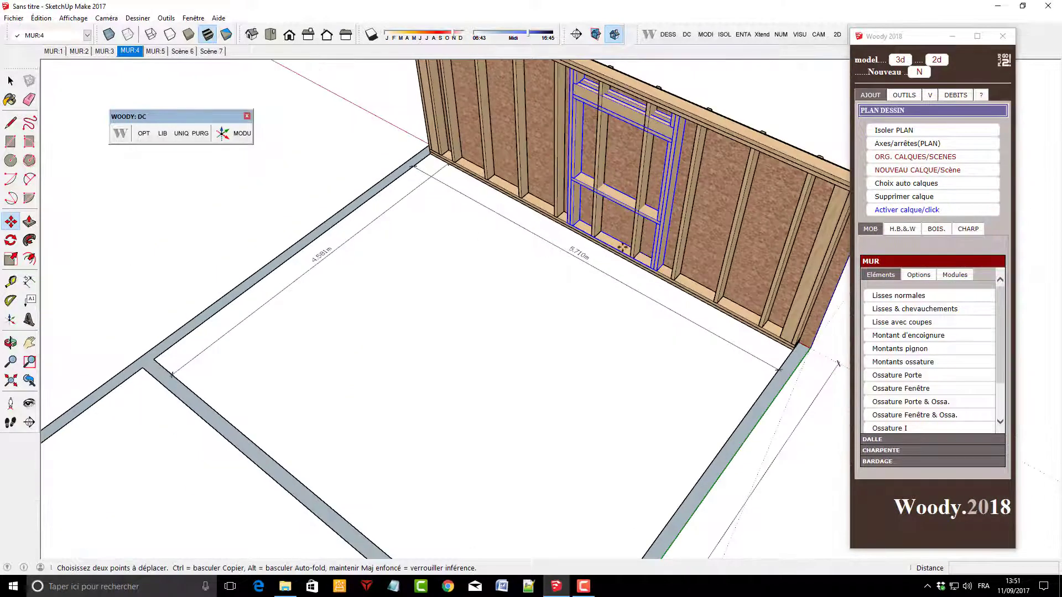
scroll(636, 177, "down", 3)
scroll(717, 136, "up", 2)
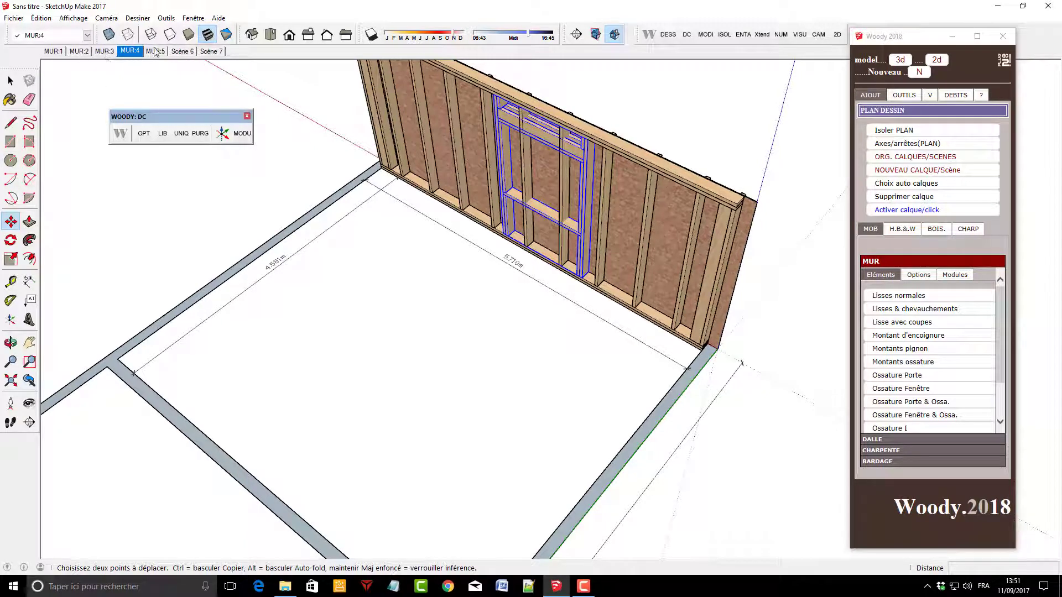
left_click(156, 51)
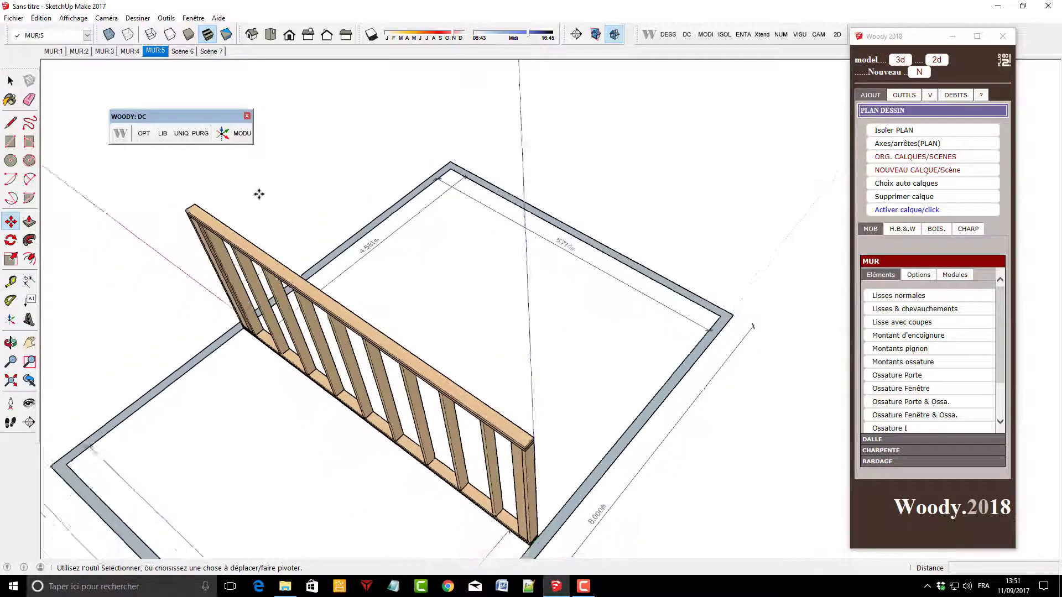
Insert an Ossature Porte door frame and move it 0.150 m into the MUR:5 partition
left_click(877, 376)
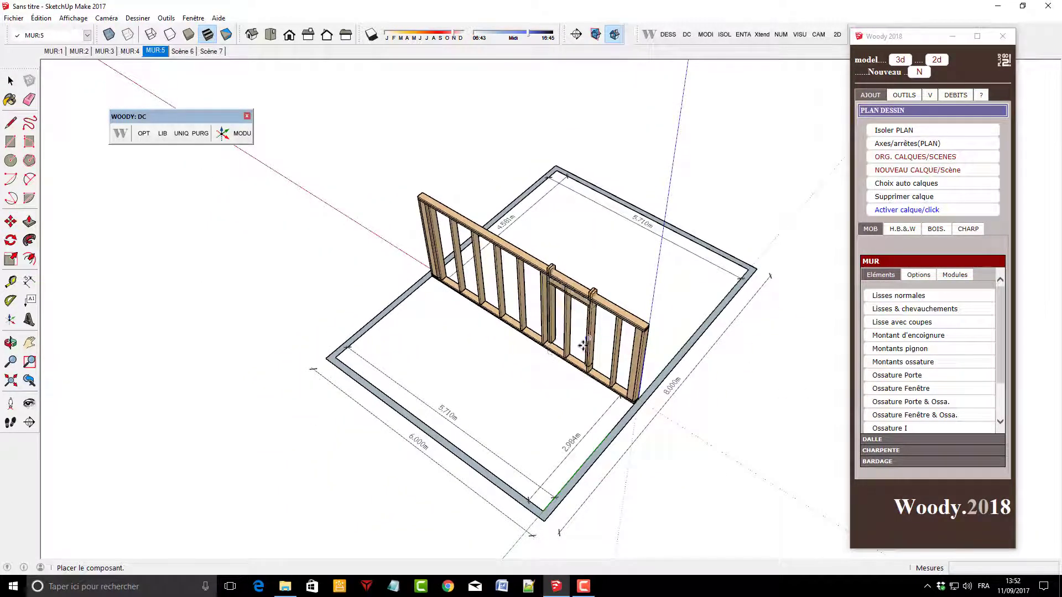
left_click(543, 356)
key("m")
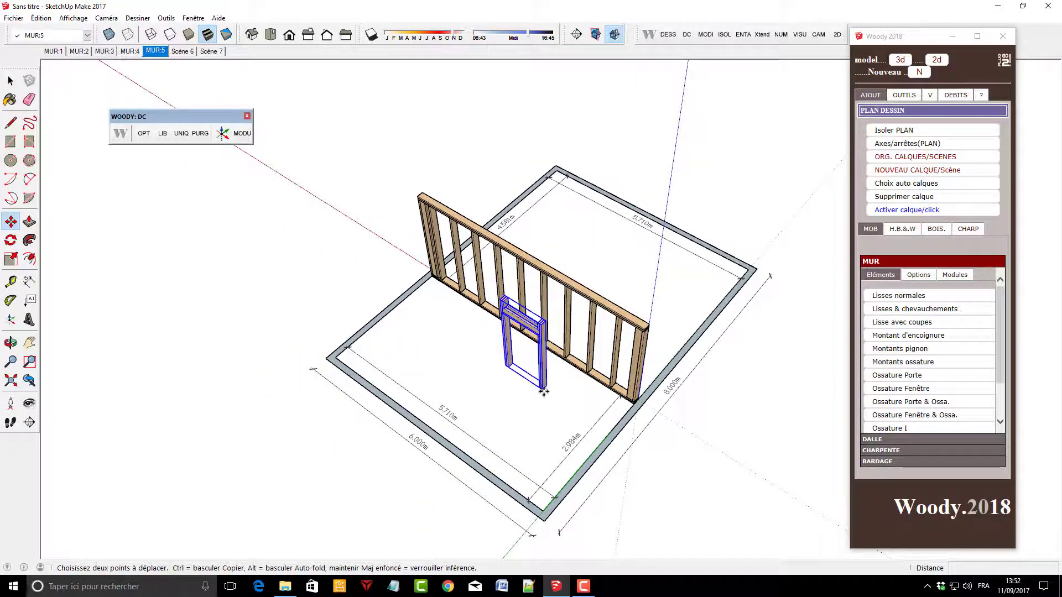
left_click(543, 392)
scroll(554, 365, "up", 3)
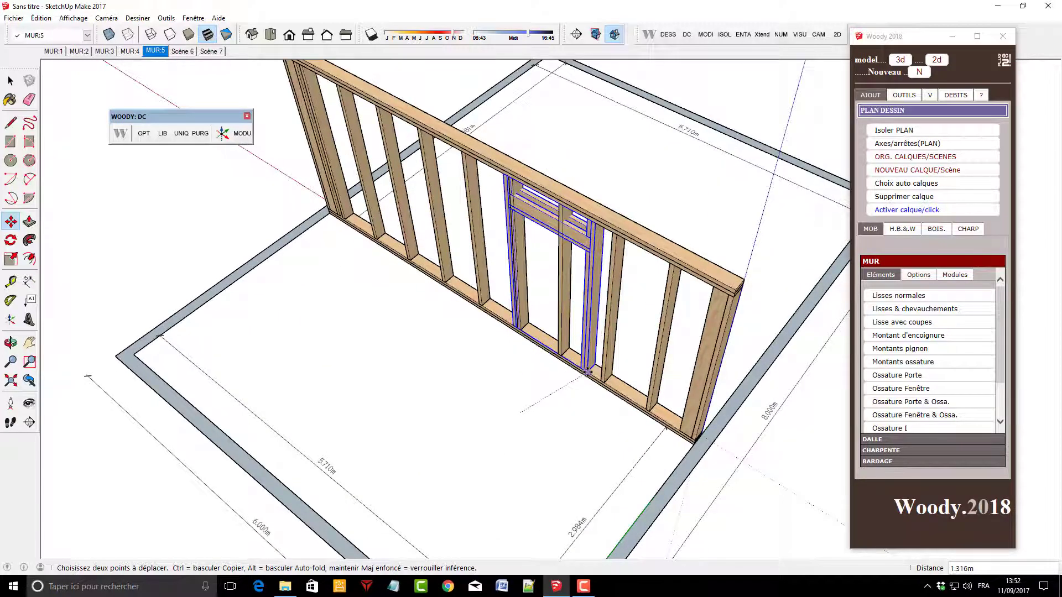
scroll(494, 327, "up", 2)
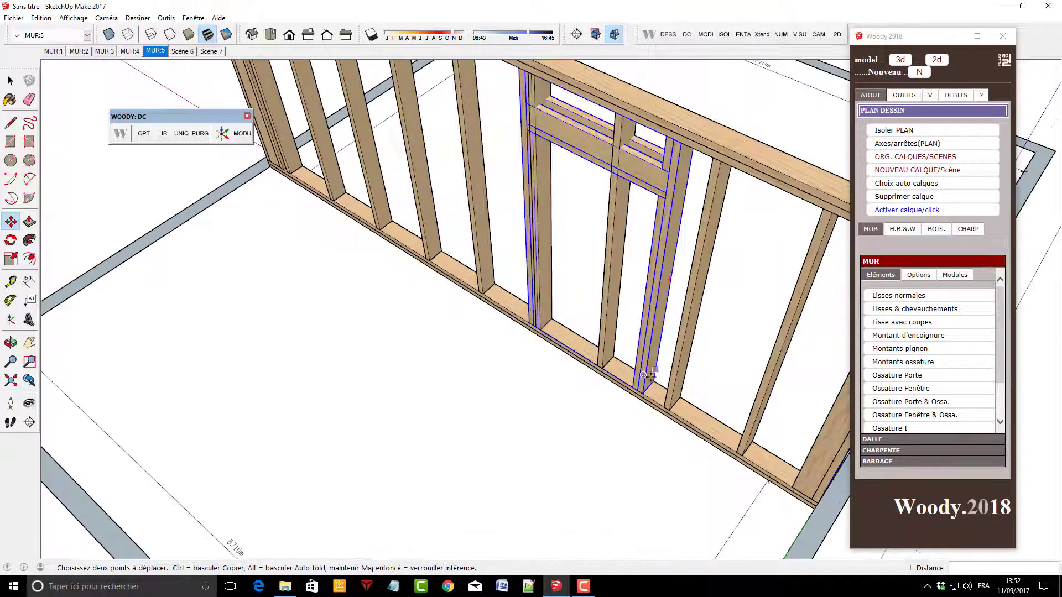
left_click(642, 394)
type("0.150m")
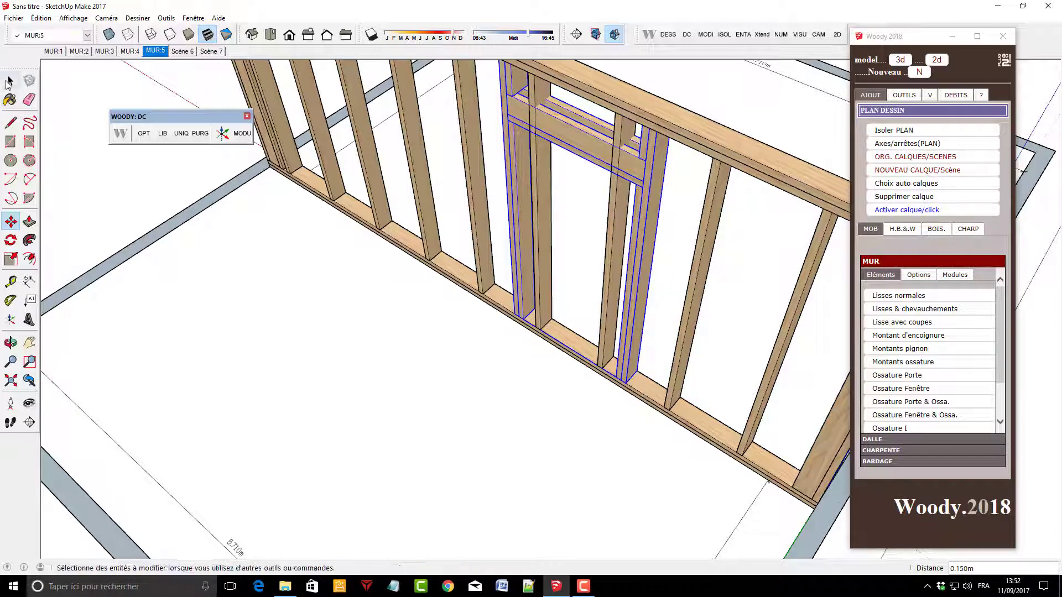
left_click(11, 81)
scroll(329, 326, "down", 3)
scroll(415, 327, "down", 3)
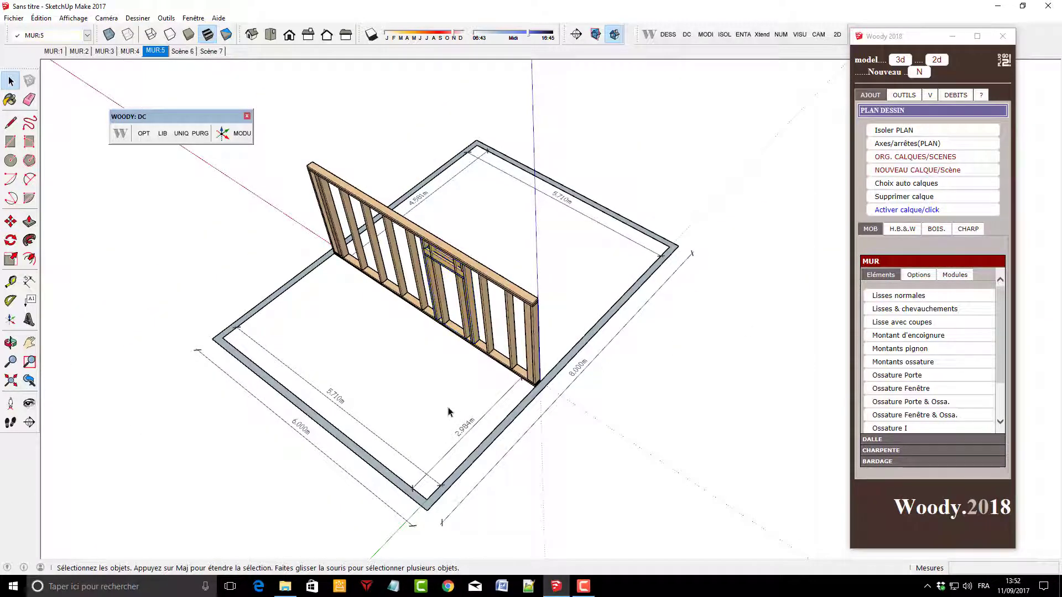
mouse_move(272, 363)
middle_mouse_down()
mouse_move(370, 382)
mouse_move(271, 362)
middle_mouse_up()
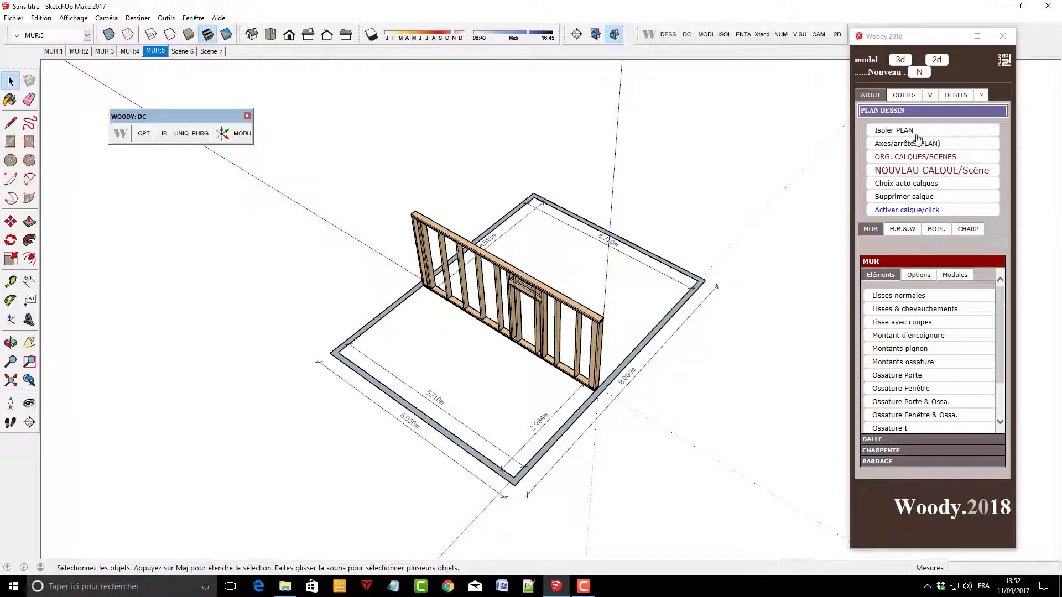
Release the pieces of the entire model with Woody DEBITS, then show MUR:2
left_click(903, 95)
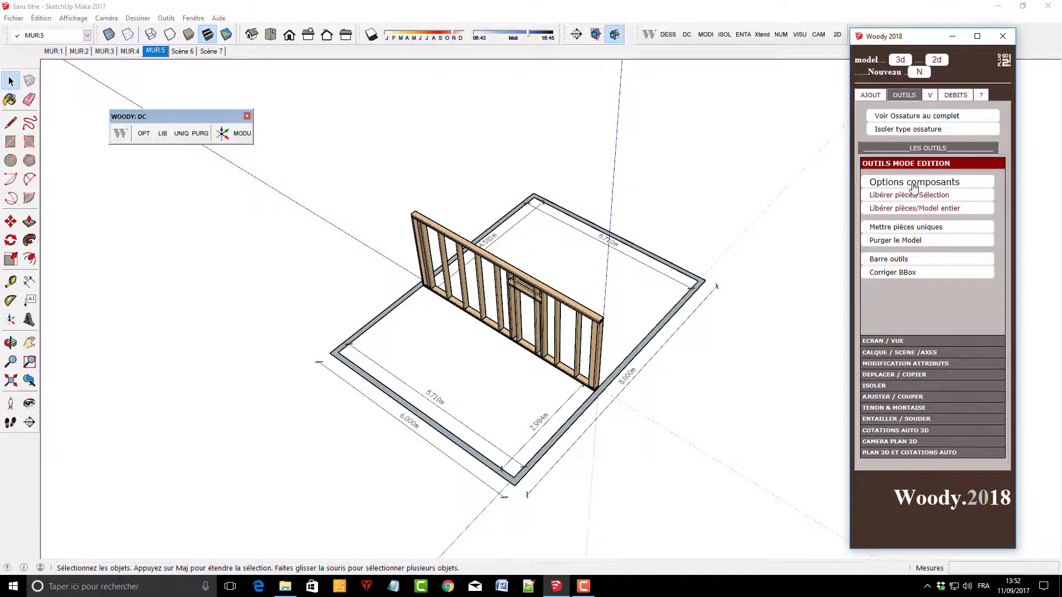
left_click(956, 95)
left_click(904, 120)
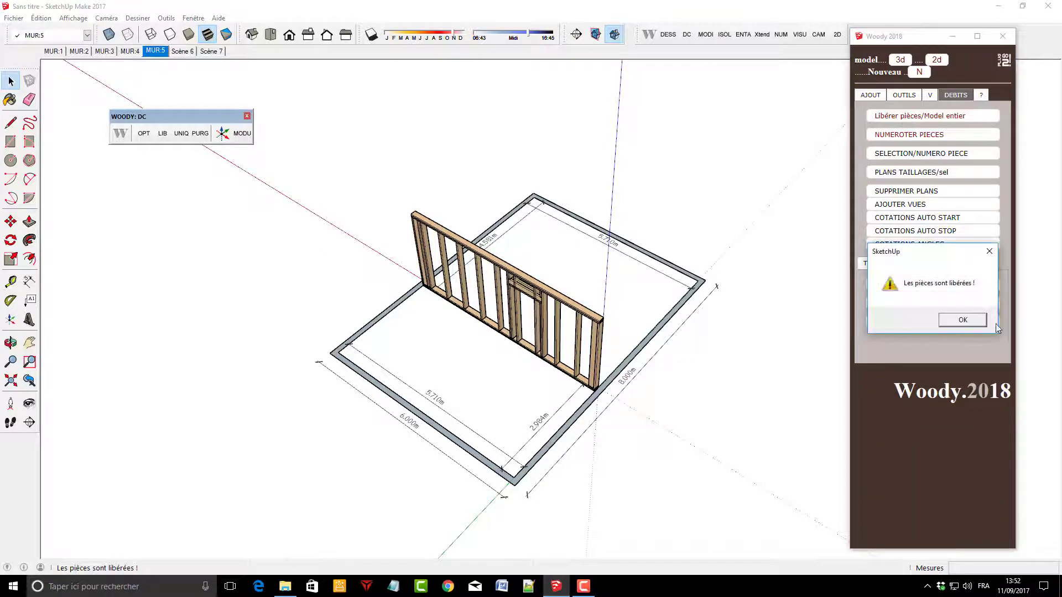
left_click(962, 319)
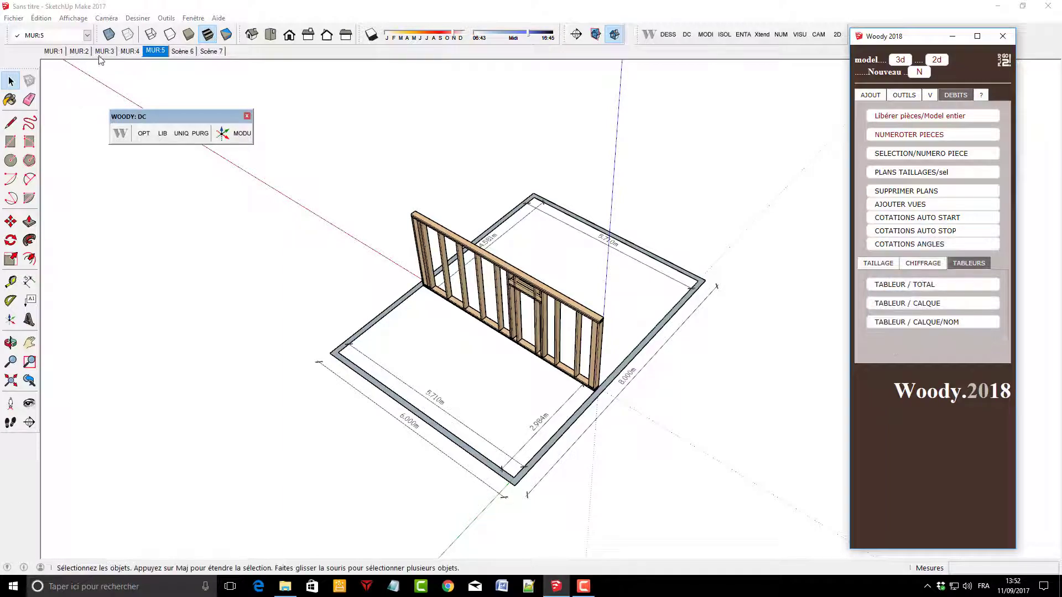
left_click(78, 50)
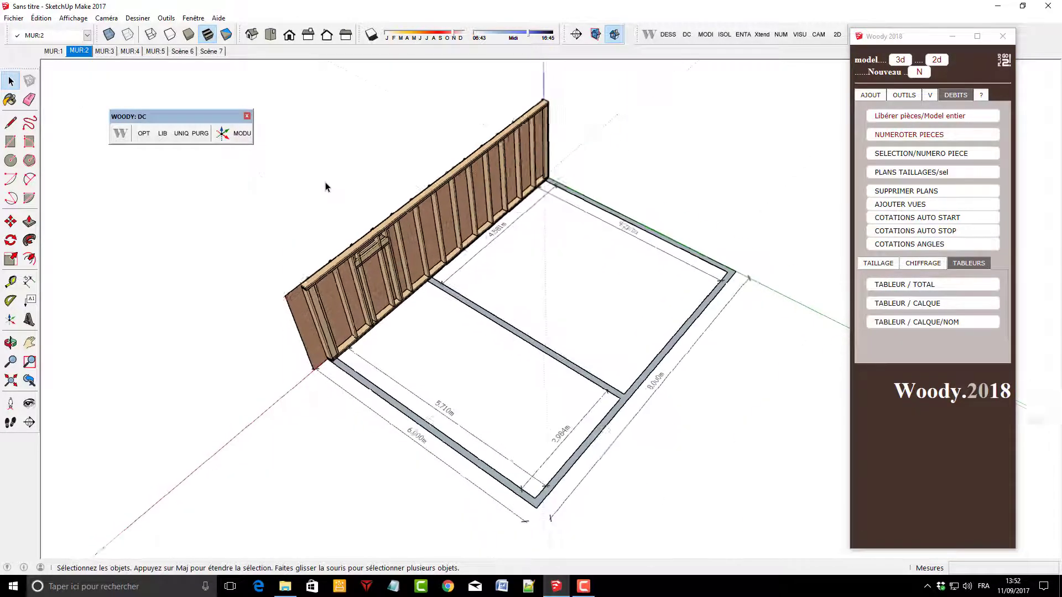
Orbit to face the MUR:2 wall and number its timber pieces with NUMEROTER PIECES
scroll(368, 242, "up", 2)
scroll(372, 241, "up", 2)
scroll(390, 260, "up", 2)
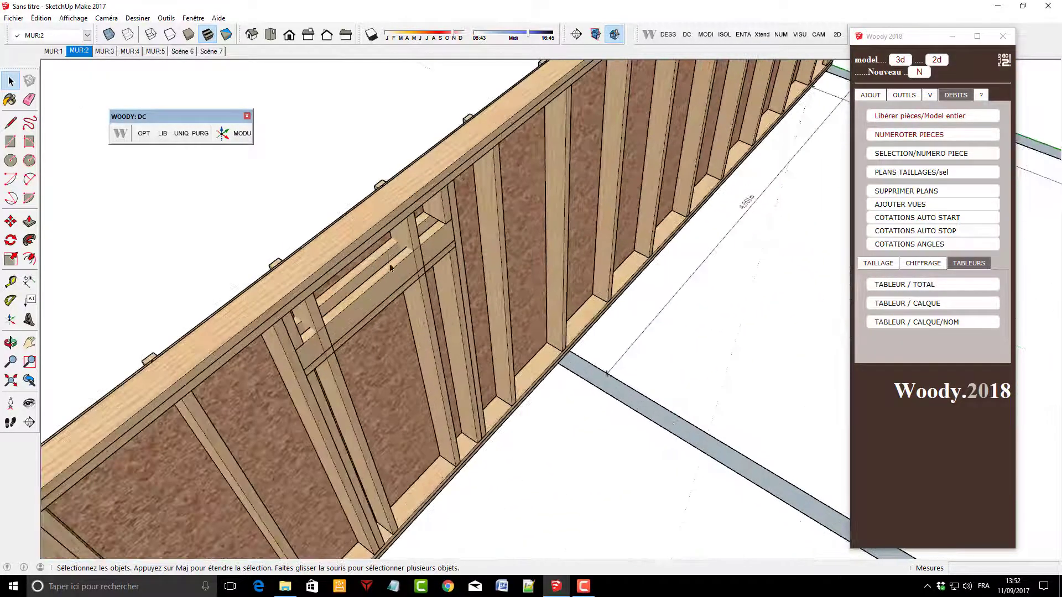
middle_click_drag(390, 268, 509, 462)
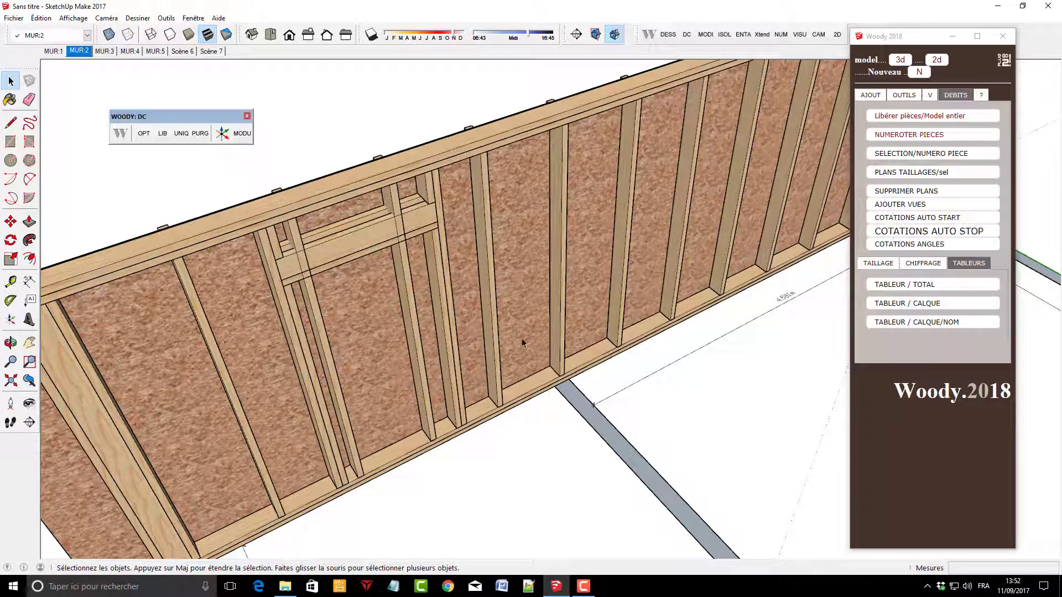
right_click(546, 589)
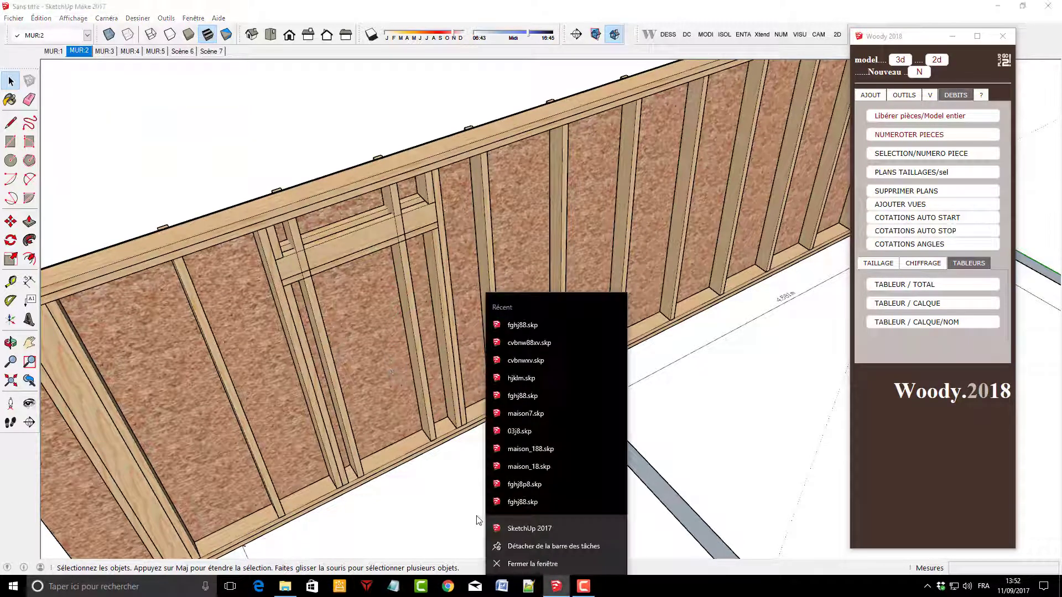
left_click(447, 498)
key("o")
left_click_drag(482, 464, 489, 472)
key("space")
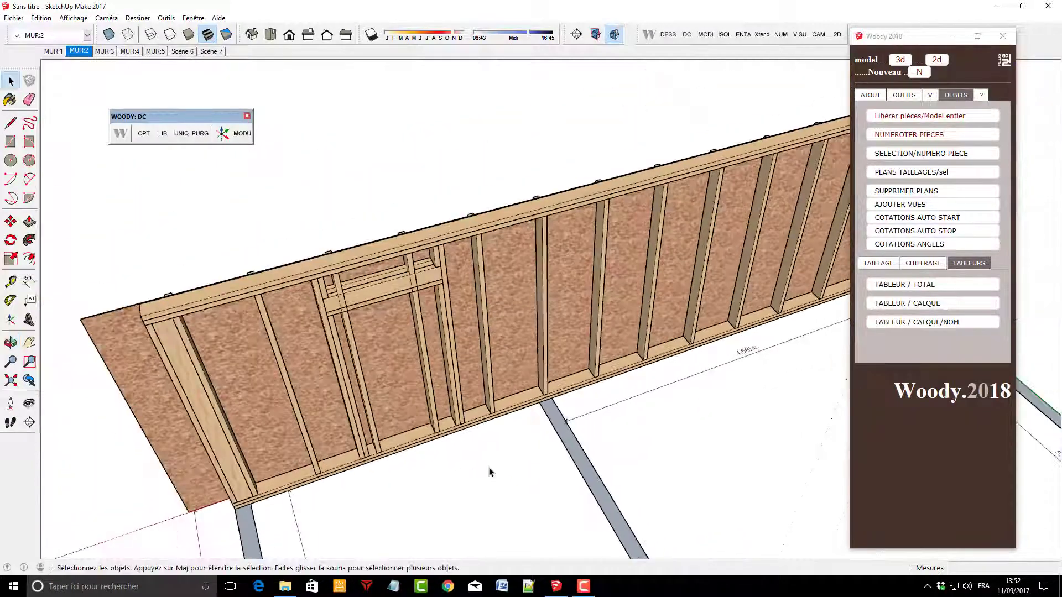
middle_click_drag(353, 248, 543, 521)
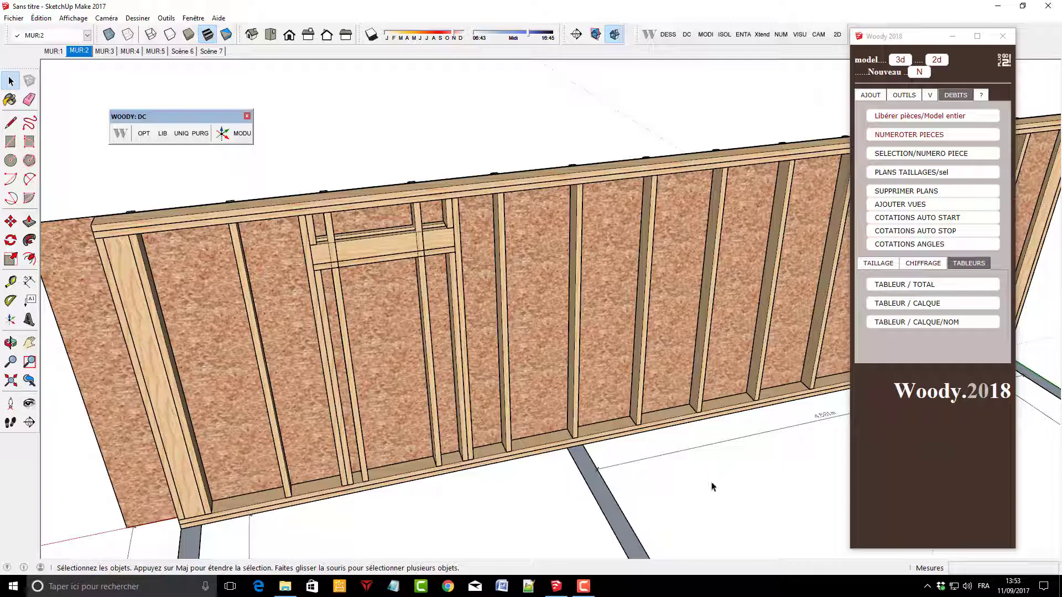
left_click(913, 138)
Trim the two studs against the lintel with Woody's Ajuster pièce à pièce
left_click(904, 96)
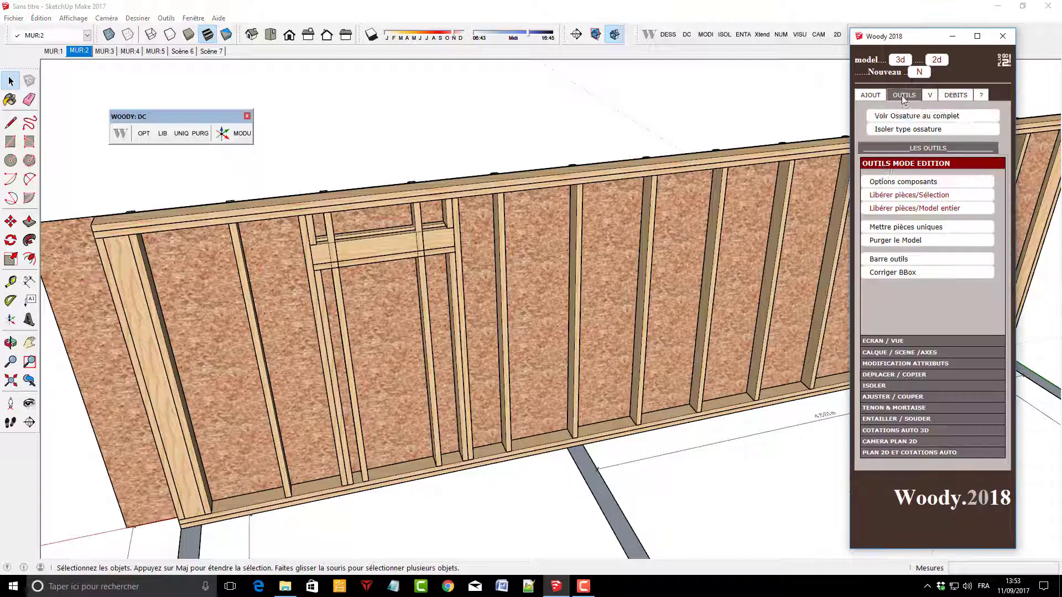
left_click(901, 397)
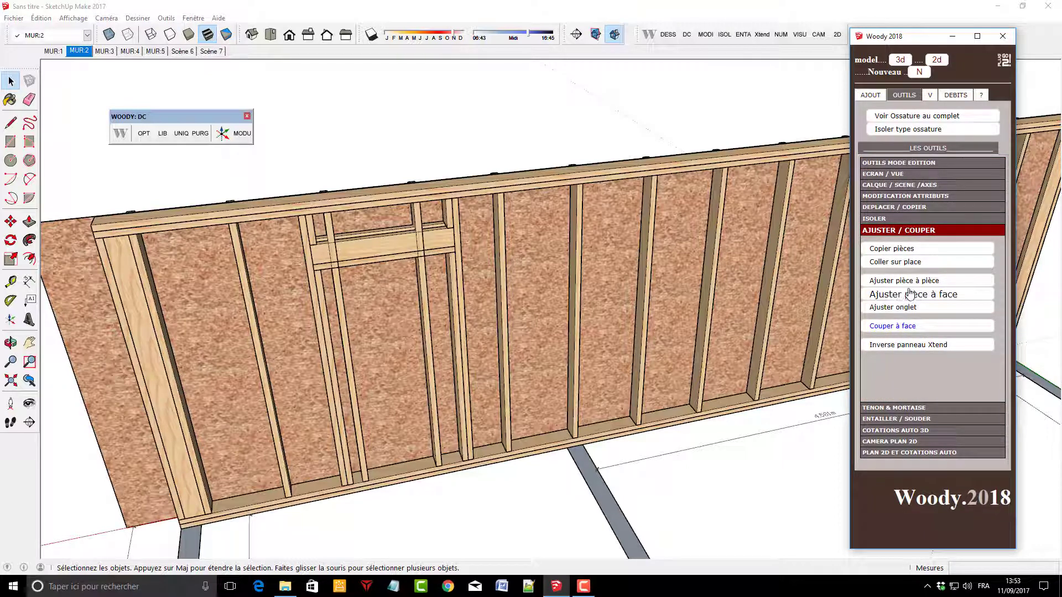
left_click(908, 282)
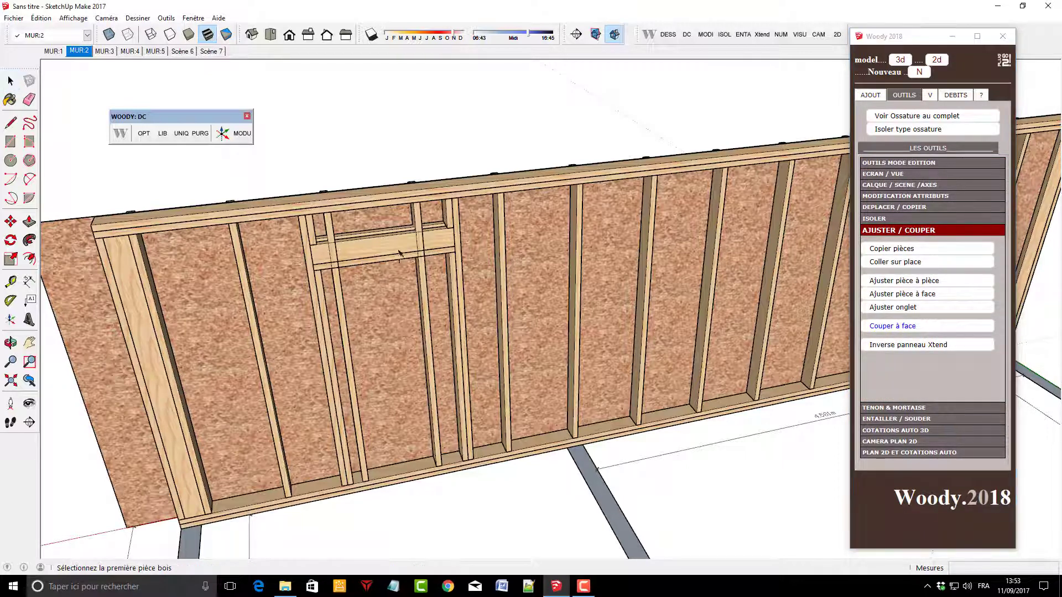
left_click(334, 230)
left_click(364, 255)
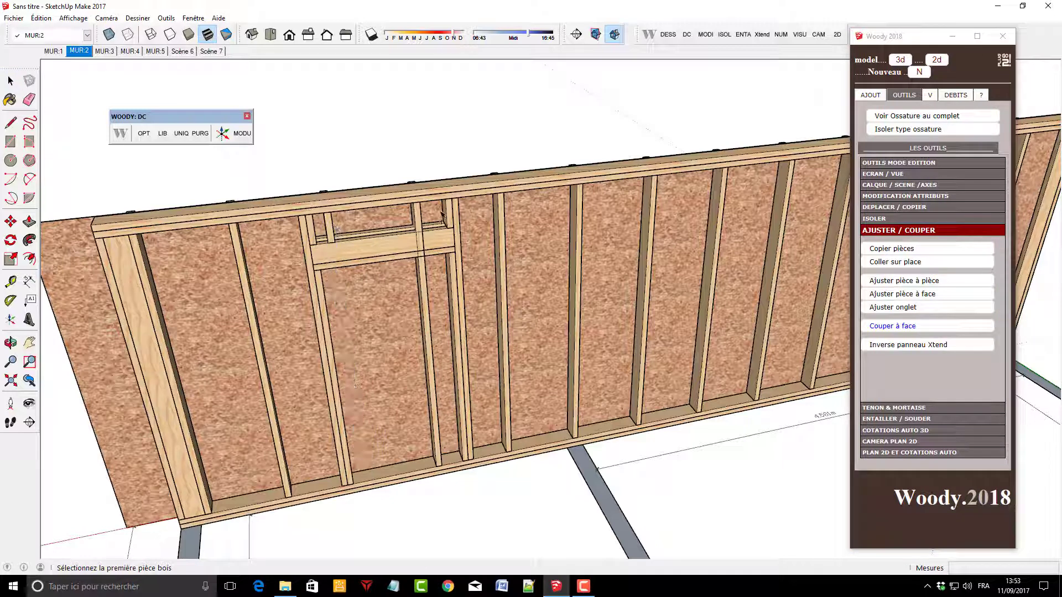
left_click(418, 219)
left_click(399, 247)
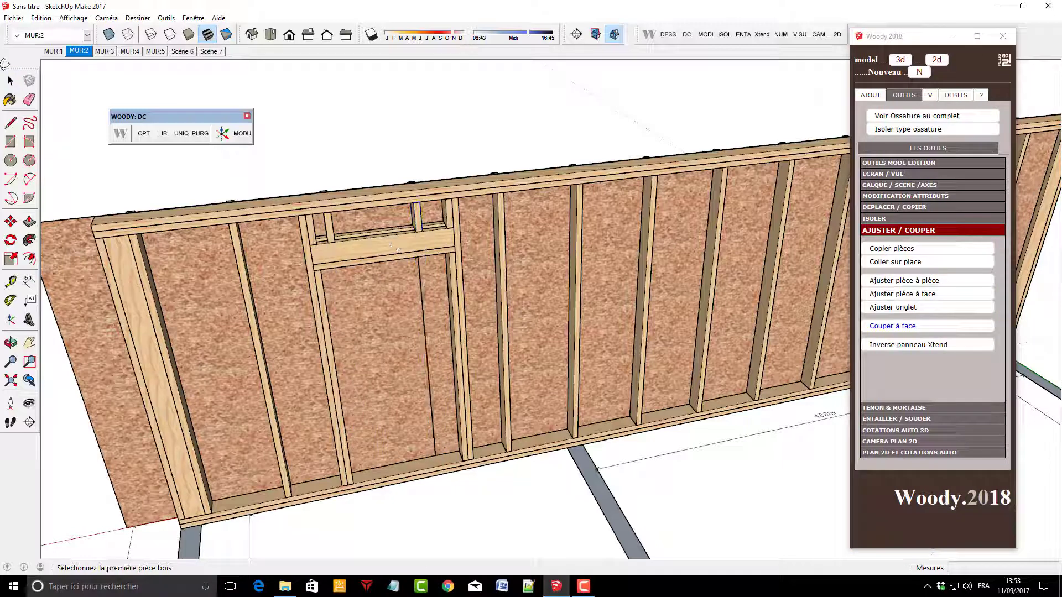
Draw a 0.900 × 1.910 m door rectangle and push it 2.530 m through the wall
left_click(11, 141)
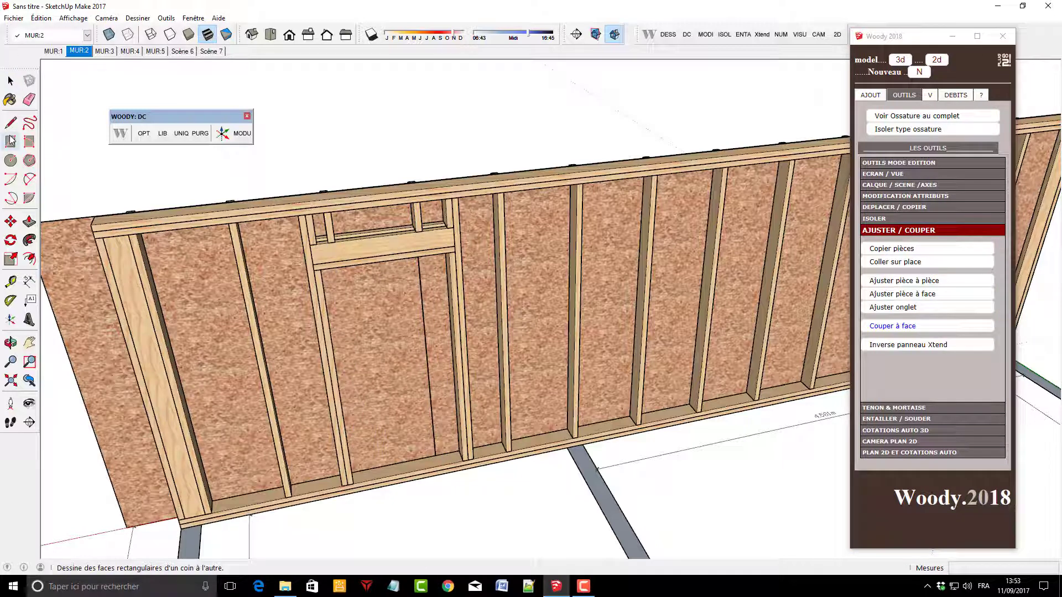
left_click(320, 269)
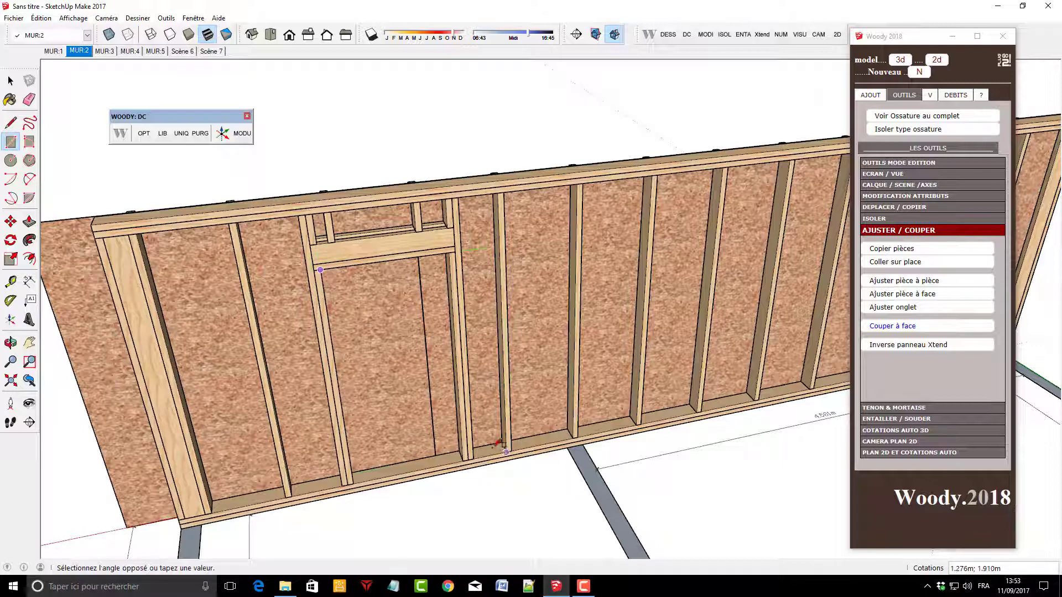
left_click(463, 461)
middle_click_drag(464, 462, 551, 484)
key("p")
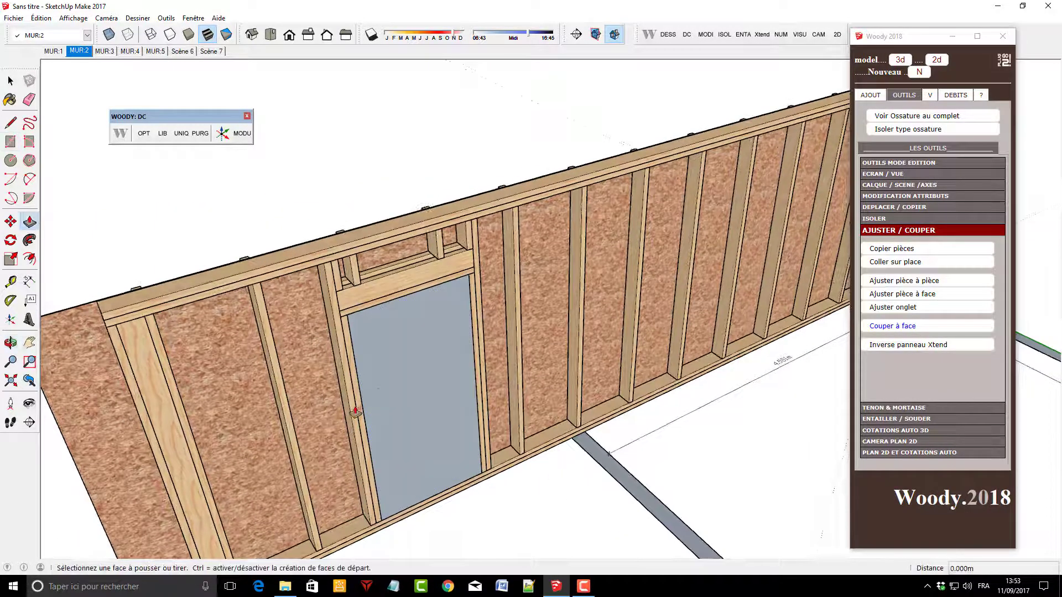
left_click_drag(355, 412, 309, 202)
left_click(11, 80)
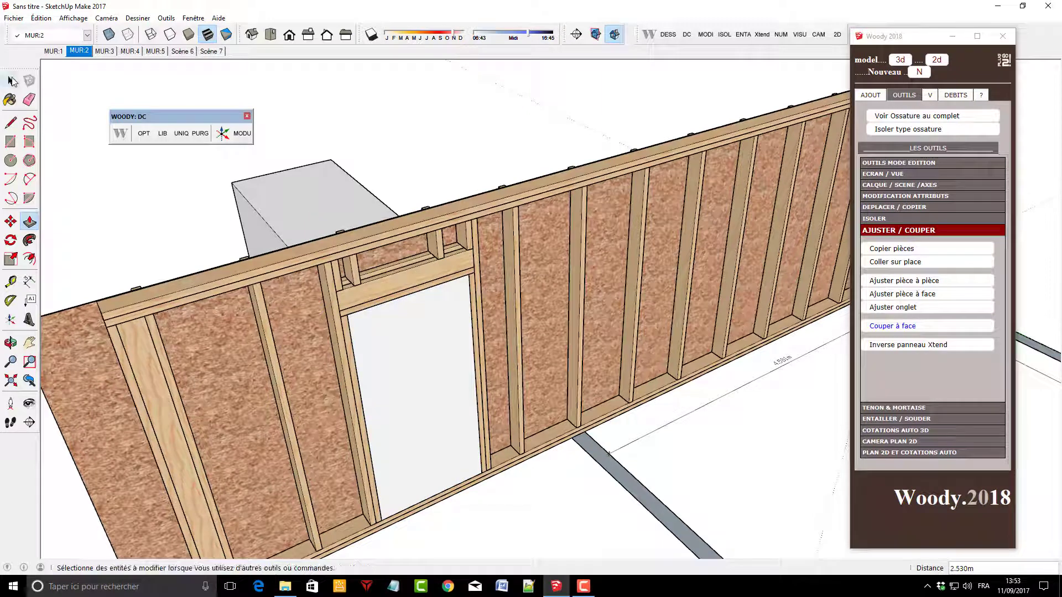
left_click(370, 204)
Group the door-sized box and orbit around to check it against the wall
right_click(370, 202)
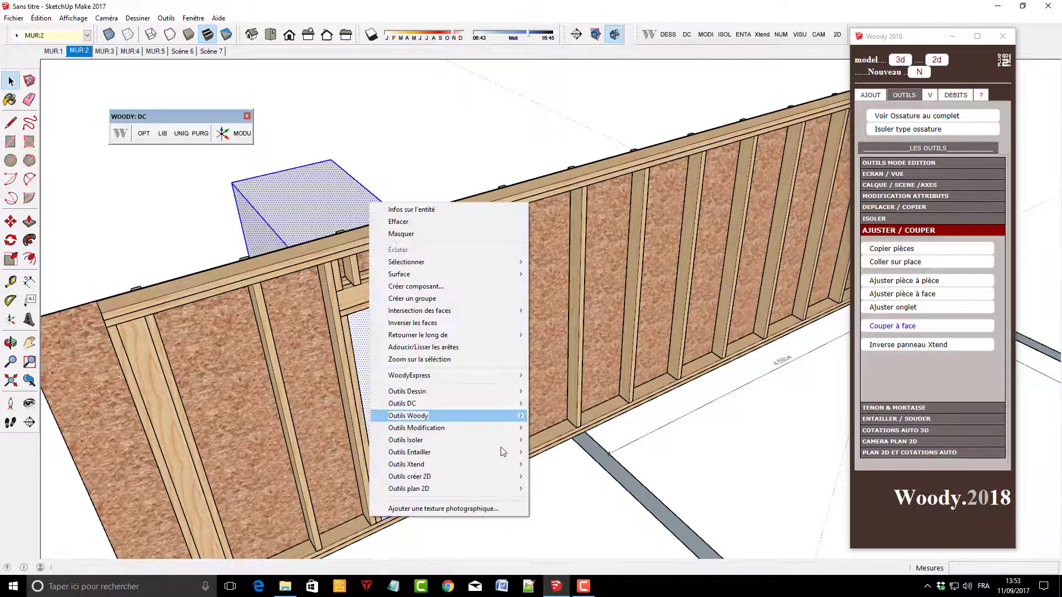
left_click(444, 298)
mouse_move(261, 225)
middle_mouse_down()
mouse_move(478, 306)
mouse_move(653, 424)
mouse_move(438, 324)
mouse_move(717, 74)
mouse_move(467, 507)
mouse_move(537, 487)
middle_mouse_up()
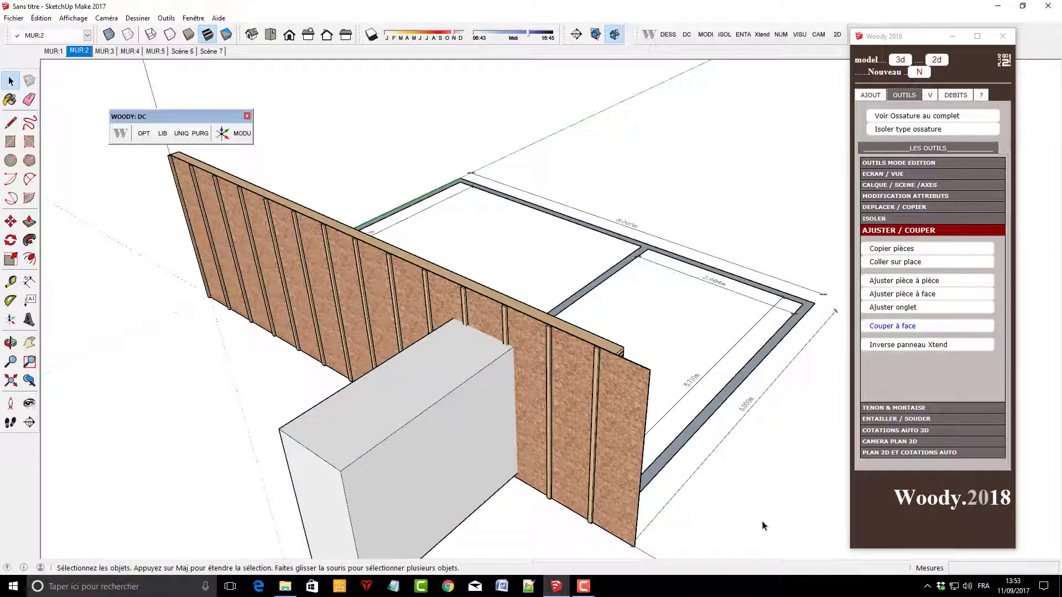
mouse_move(762, 533)
middle_mouse_down()
mouse_move(540, 547)
mouse_move(674, 531)
middle_mouse_up()
mouse_move(621, 339)
middle_mouse_down()
mouse_move(510, 427)
mouse_move(758, 356)
mouse_move(783, 367)
mouse_move(736, 303)
mouse_move(513, 462)
middle_mouse_up()
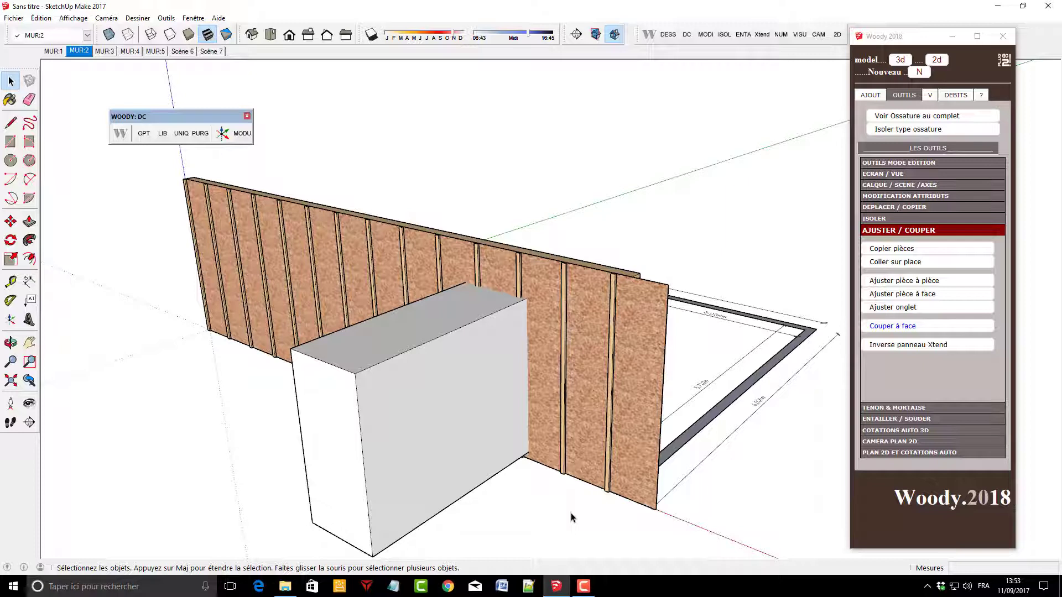
Notch the door opening into the OSB with Entailler et conserver, then delete the box
left_click(886, 421)
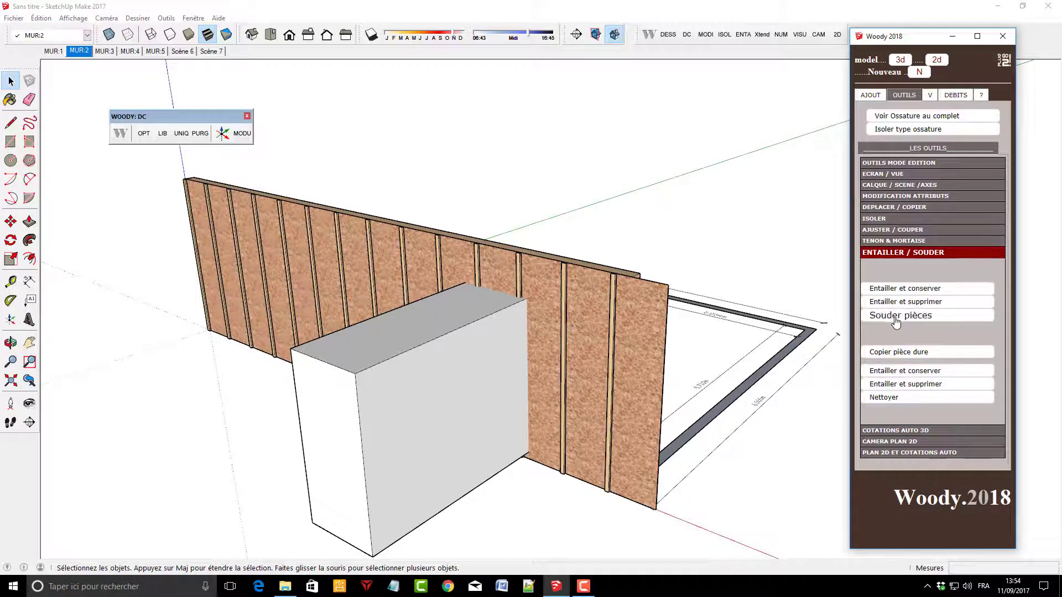
left_click(889, 296)
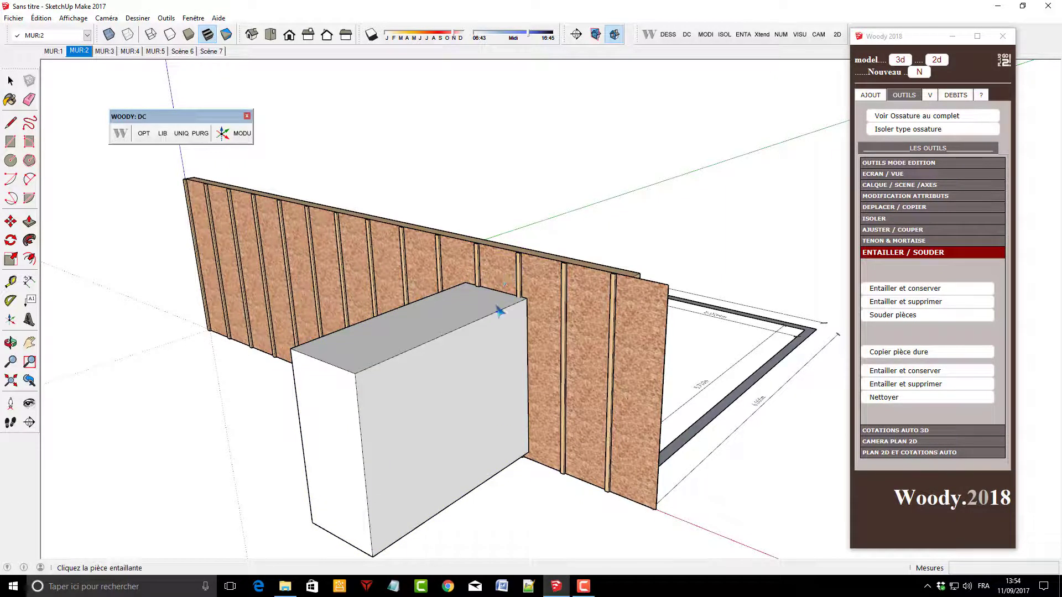
left_click(500, 312)
left_click(10, 81)
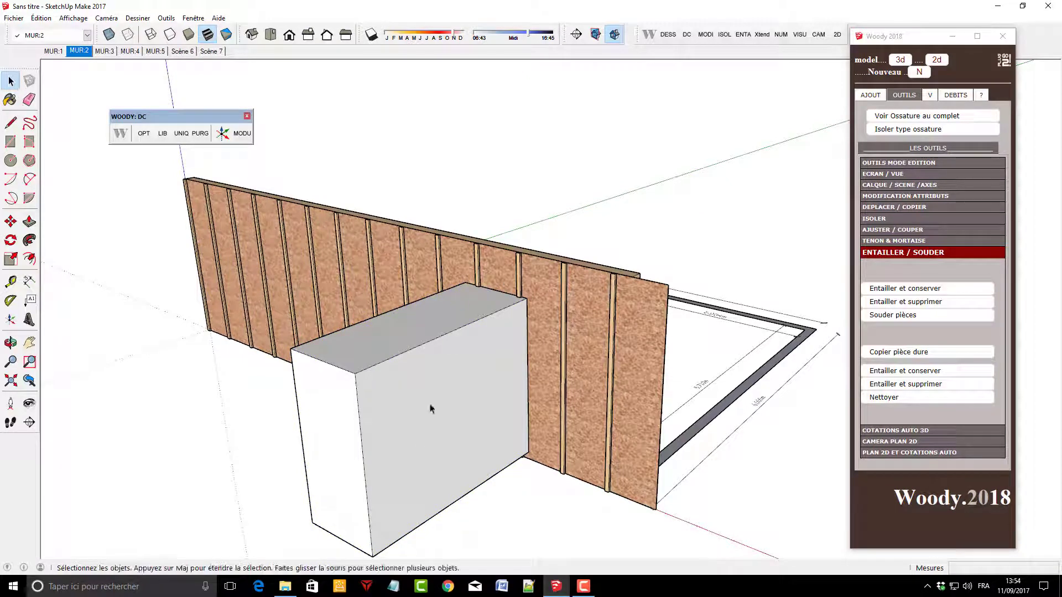
left_click(443, 500)
key("Delete")
mouse_move(584, 389)
middle_mouse_down()
mouse_move(552, 463)
mouse_move(135, 426)
mouse_move(339, 360)
mouse_move(399, 320)
mouse_move(609, 385)
mouse_move(557, 397)
middle_mouse_up()
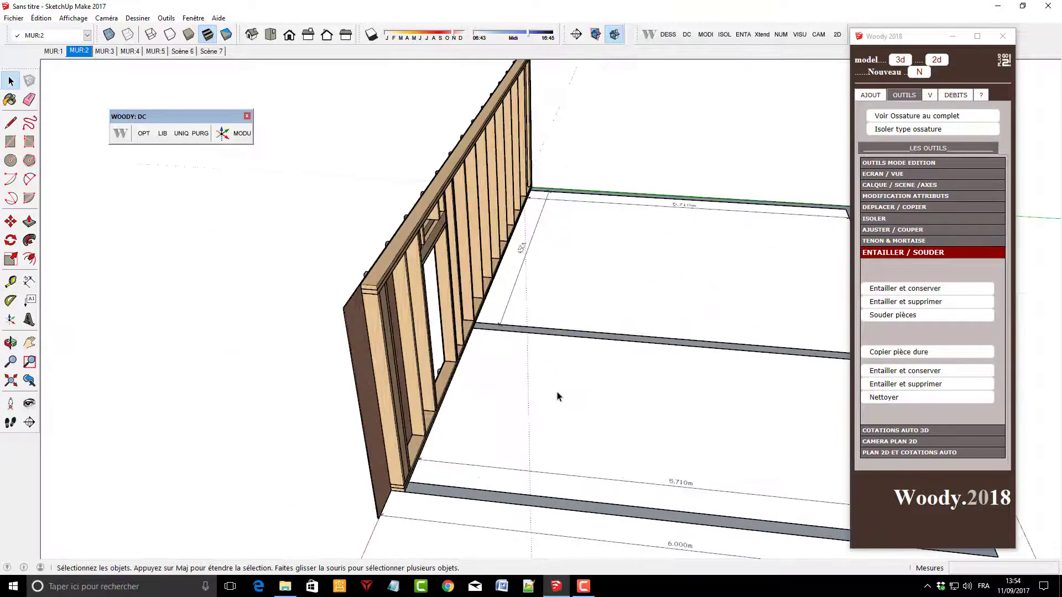
mouse_move(507, 426)
middle_mouse_down()
mouse_move(440, 431)
mouse_move(474, 404)
mouse_move(830, 373)
mouse_move(758, 396)
middle_mouse_up()
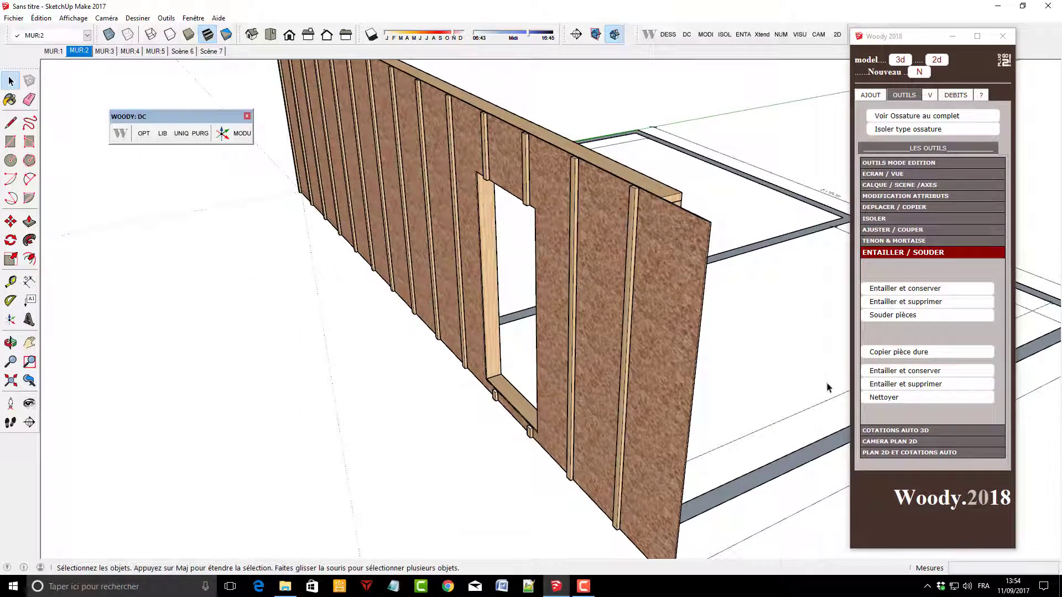
Expand Woody's AJUSTER / COUPER tools, start trim-to-face, and orbit around the MUR:2 wall
left_click(893, 232)
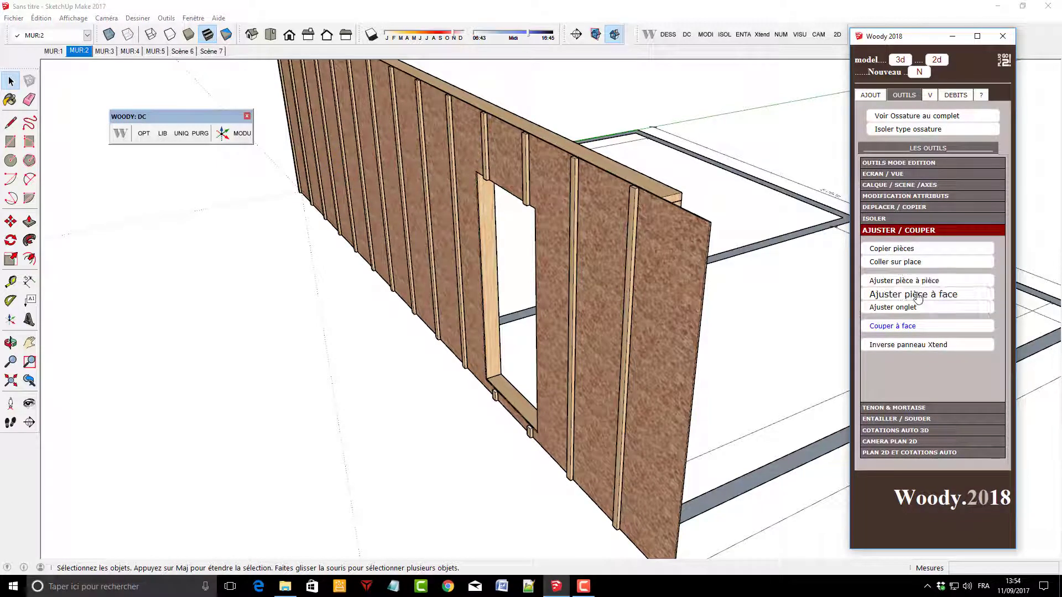
left_click(913, 294)
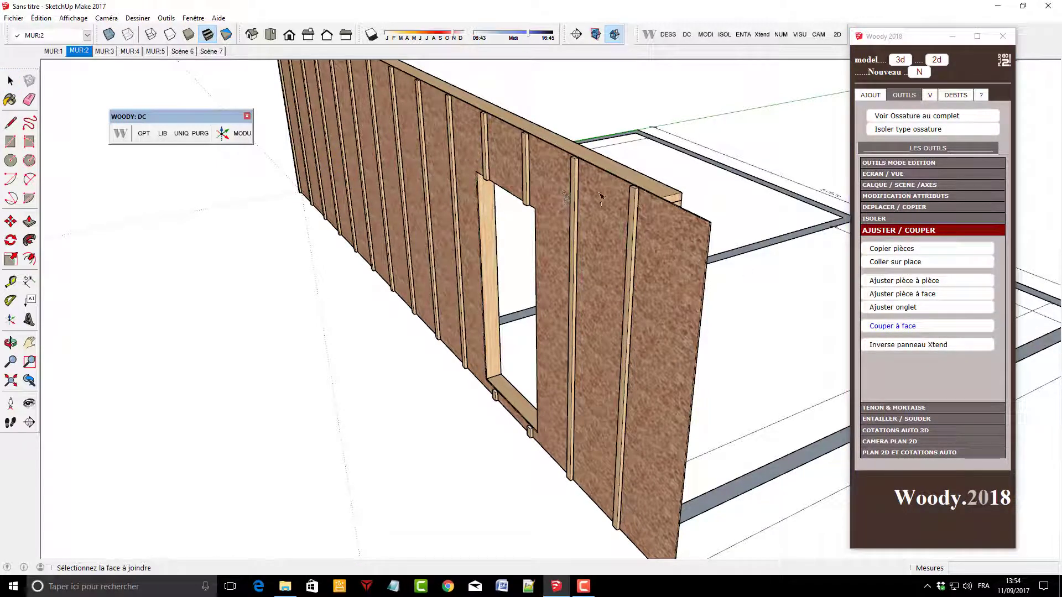
mouse_move(735, 230)
middle_mouse_down()
mouse_move(402, 351)
mouse_move(468, 287)
middle_mouse_up()
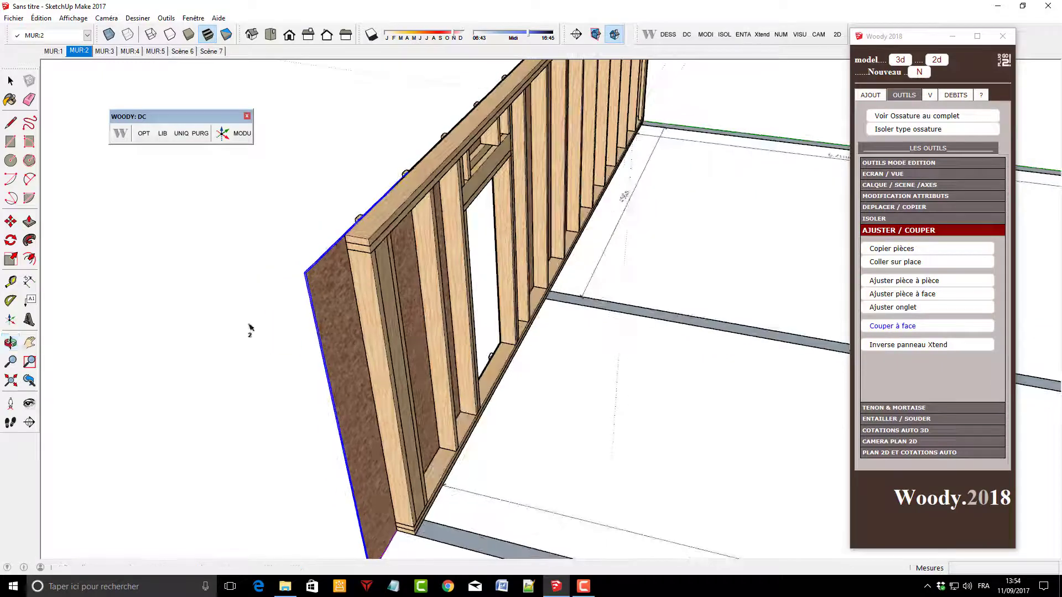
scroll(384, 287, "up", 3)
scroll(368, 268, "up", 3)
scroll(369, 268, "up", 2)
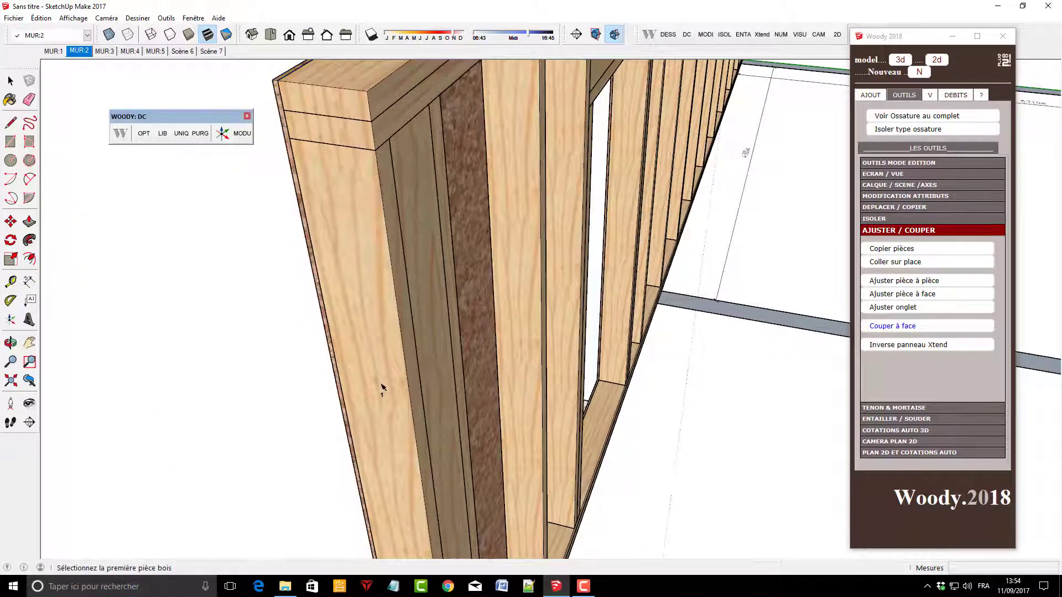
scroll(382, 385, "down", 3)
scroll(380, 379, "down", 3)
scroll(379, 374, "down", 3)
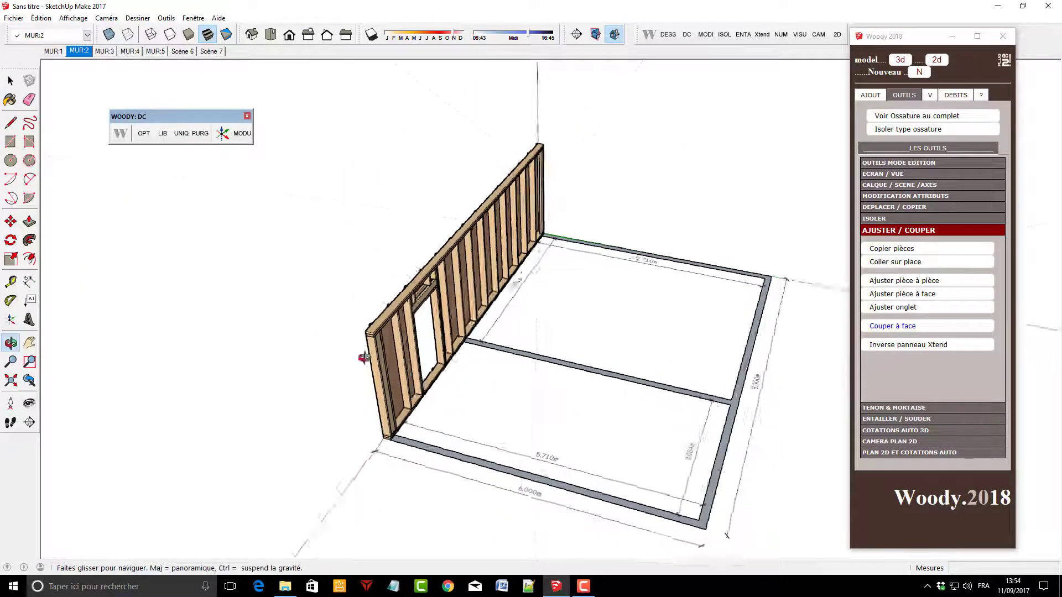
middle_click_drag(364, 358, 290, 351)
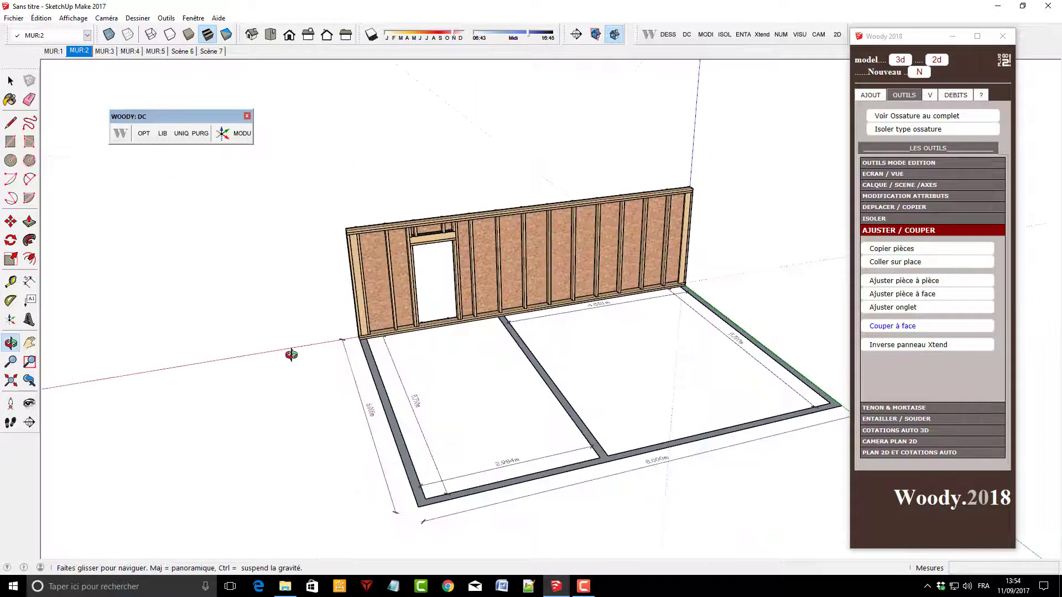
Show the complete house framing from the side of the sheathed wall
left_click(888, 118)
mouse_move(542, 283)
left_mouse_down()
mouse_move(871, 275)
mouse_move(458, 308)
mouse_move(514, 290)
left_mouse_up()
scroll(265, 332, "up", 3)
scroll(274, 366, "up", 3)
mouse_move(274, 365)
middle_mouse_down()
mouse_move(498, 344)
mouse_move(658, 311)
middle_mouse_up()
Trim the sheathing wall panel to meet the corner face
left_click(751, 310)
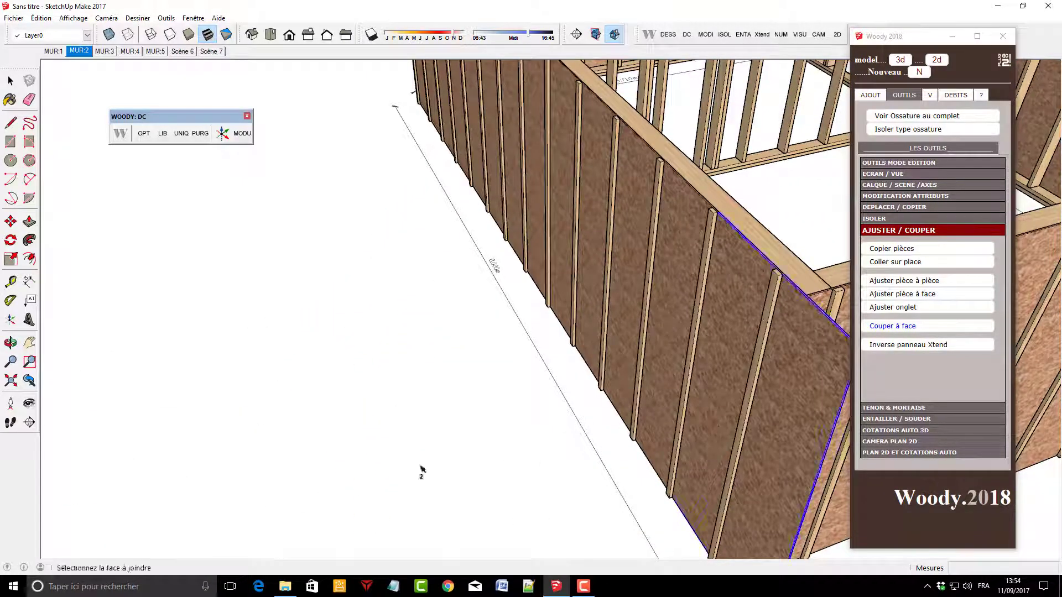
scroll(355, 404, "down", 3)
scroll(744, 327, "up", 3)
left_click(729, 329)
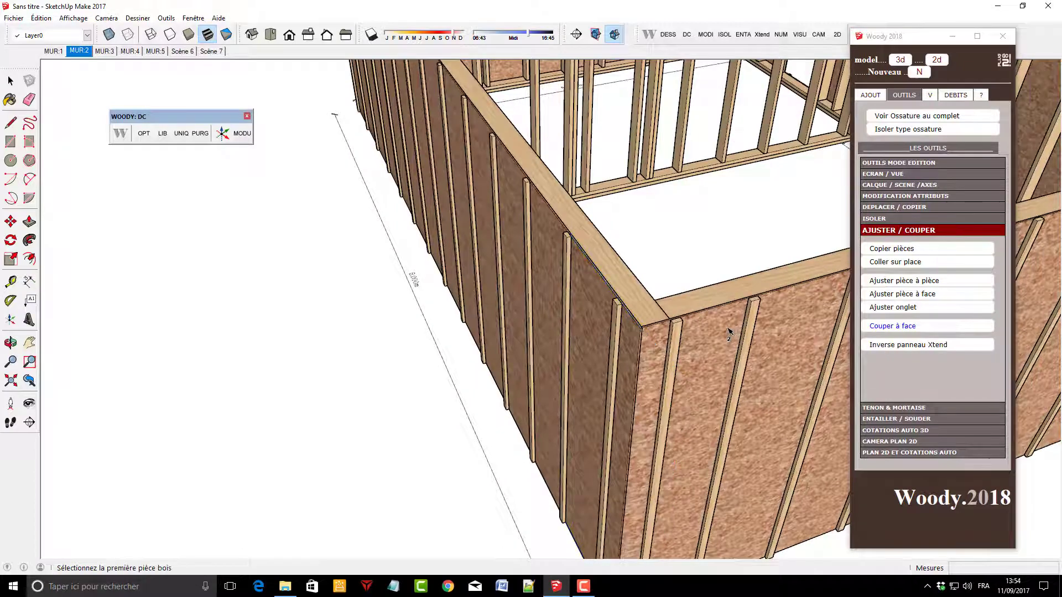
scroll(490, 398, "down", 5)
scroll(351, 375, "down", 2)
Orbit around the house framing, then select the window framing's lintel
mouse_move(351, 374)
middle_mouse_down()
mouse_move(310, 387)
mouse_move(286, 374)
middle_mouse_up()
scroll(286, 374, "up", 3)
scroll(365, 332, "down", 3)
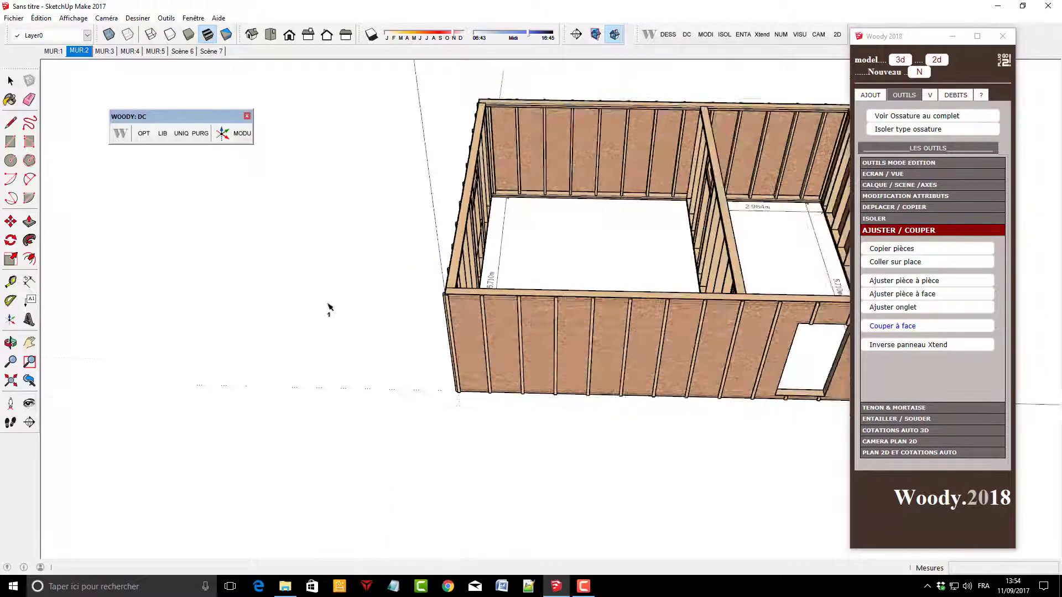
scroll(327, 308, "down", 2)
mouse_move(804, 227)
middle_mouse_down()
mouse_move(342, 258)
mouse_move(403, 345)
mouse_move(200, 277)
middle_mouse_up()
scroll(403, 345, "up", 2)
scroll(345, 356, "up", 2)
middle_click_drag(346, 356, 756, 79)
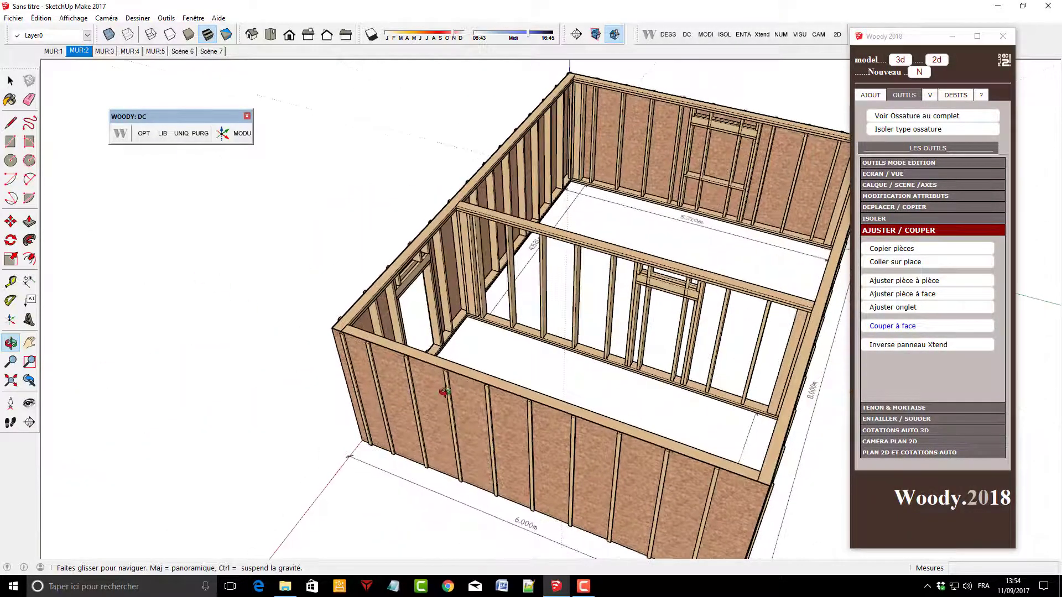
scroll(757, 79, "up", 2)
scroll(757, 79, "up", 2)
scroll(757, 80, "up", 1)
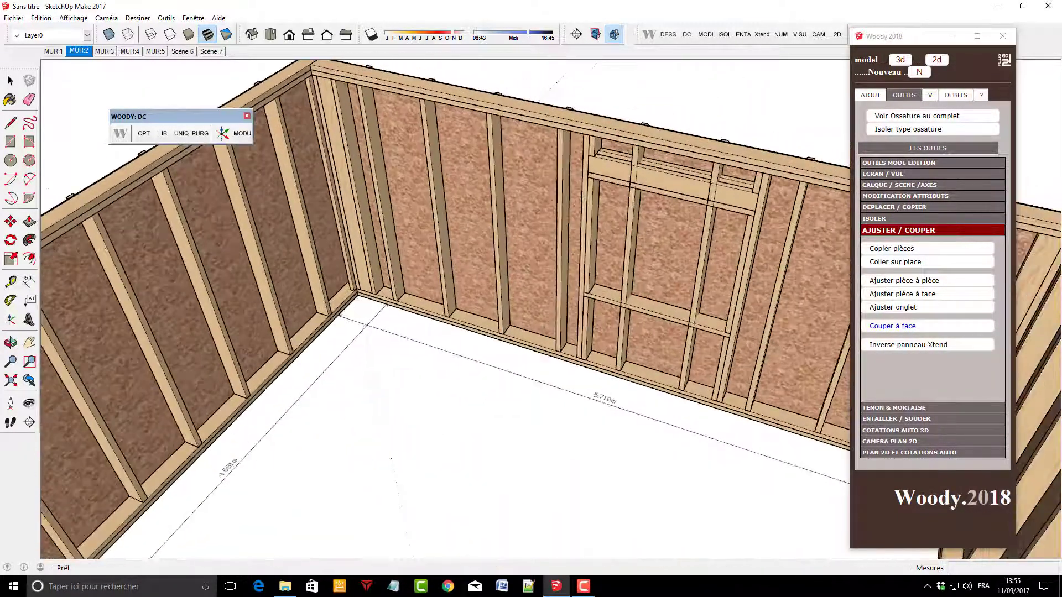
left_click(10, 80)
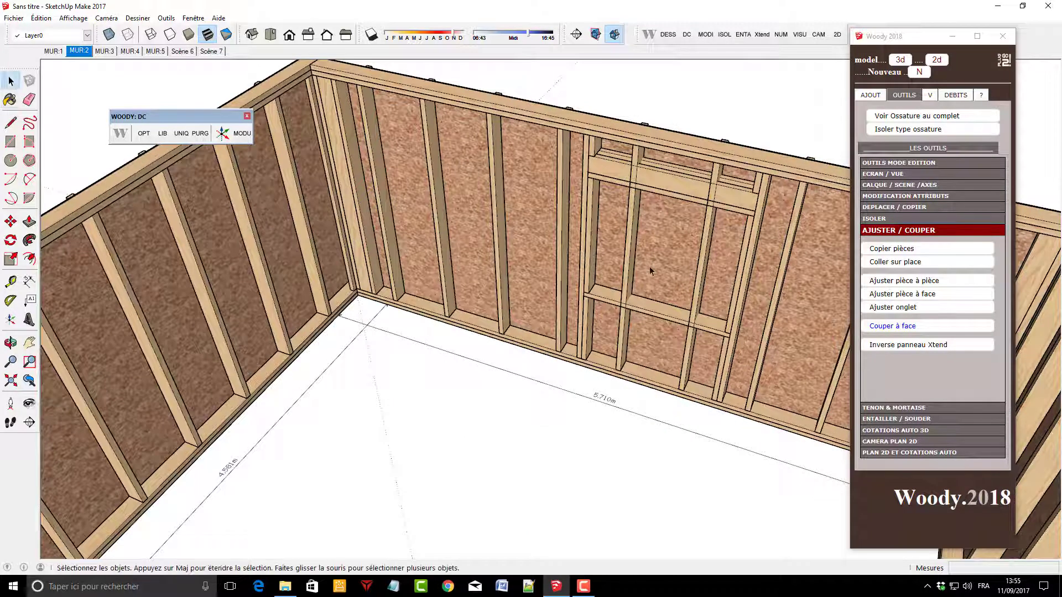
left_click(659, 176)
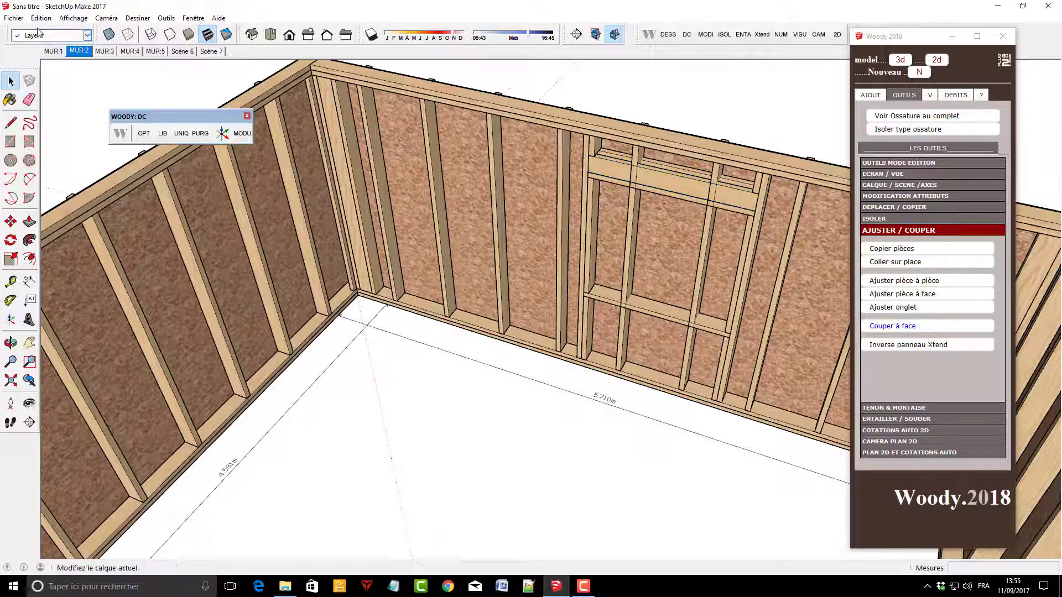
Show the MUR:4 scene and select the two studs crossing the window framing
left_click(130, 51)
middle_click_drag(329, 146, 786, 300)
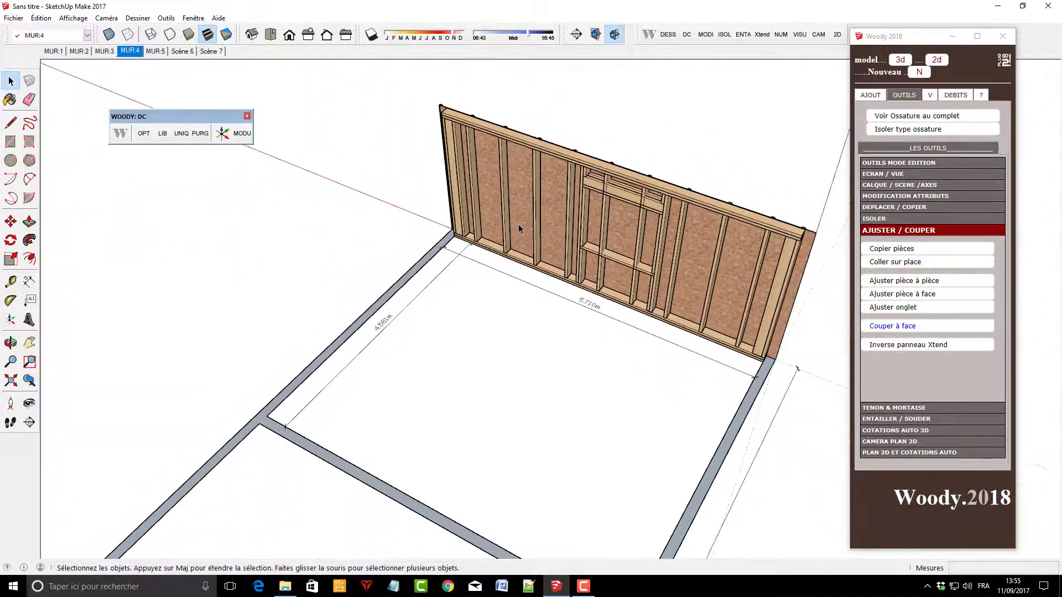
scroll(692, 144, "up", 3)
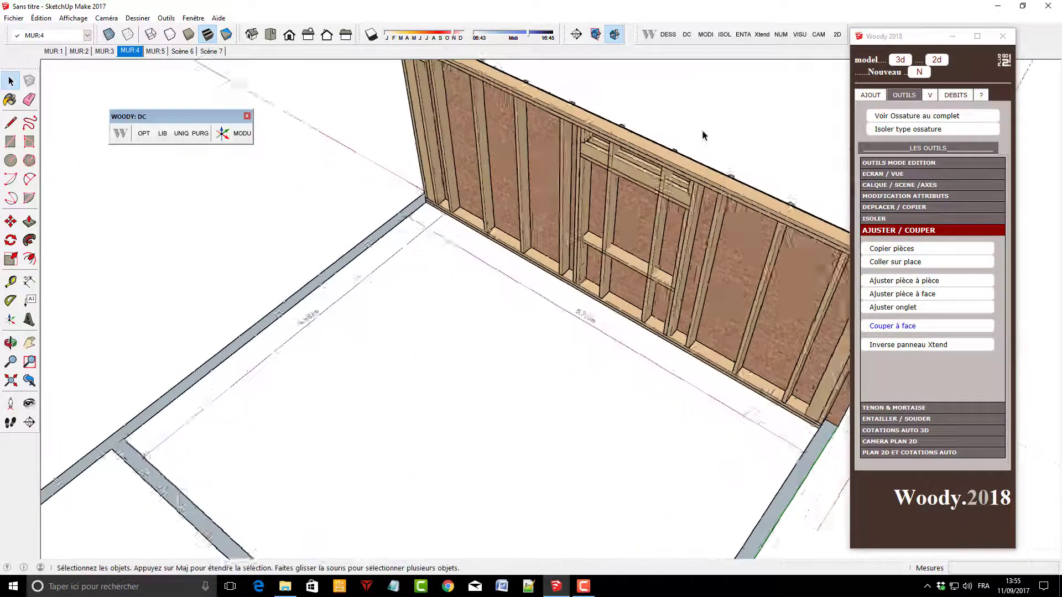
scroll(608, 161, "up", 3)
left_click(586, 161)
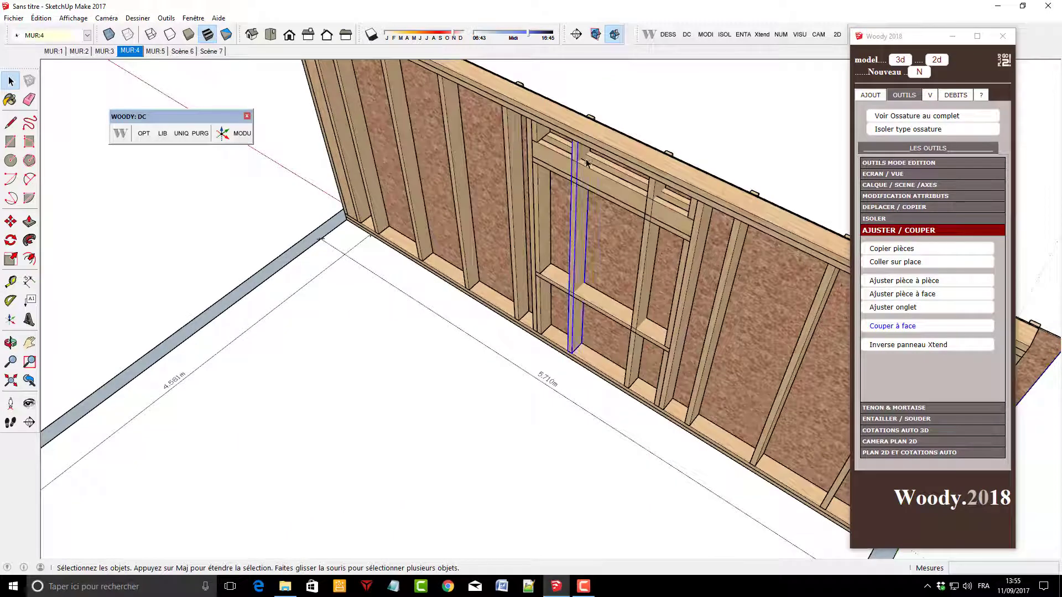
left_click(658, 191, "ctrl")
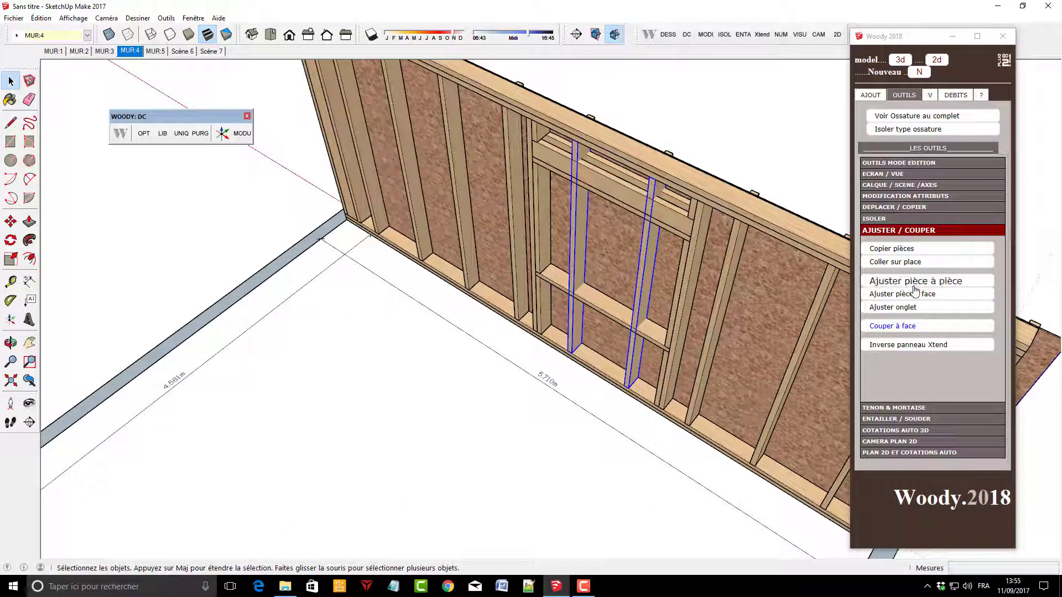
Trim both crossing studs against the window header and sill with Ajuster pièce à pièce
left_click(902, 250)
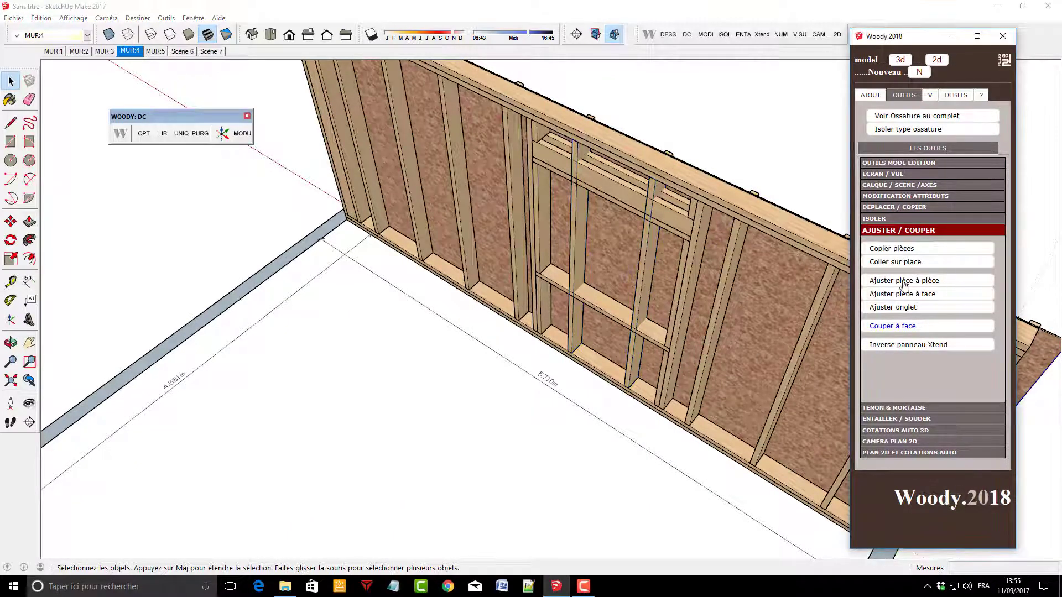
left_click(892, 280)
left_click(575, 154)
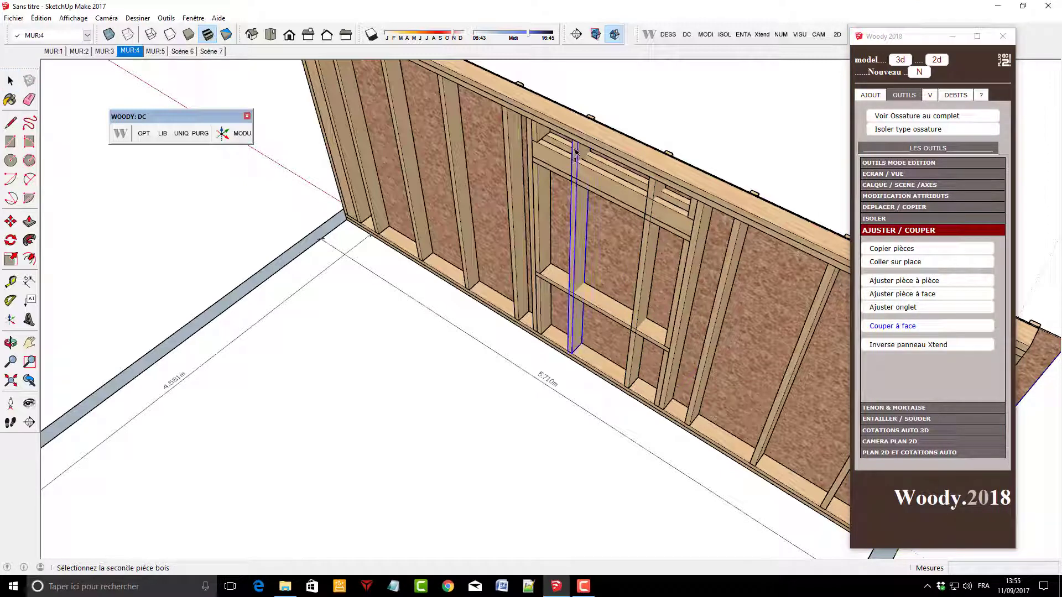
left_click(593, 182)
left_click(657, 190)
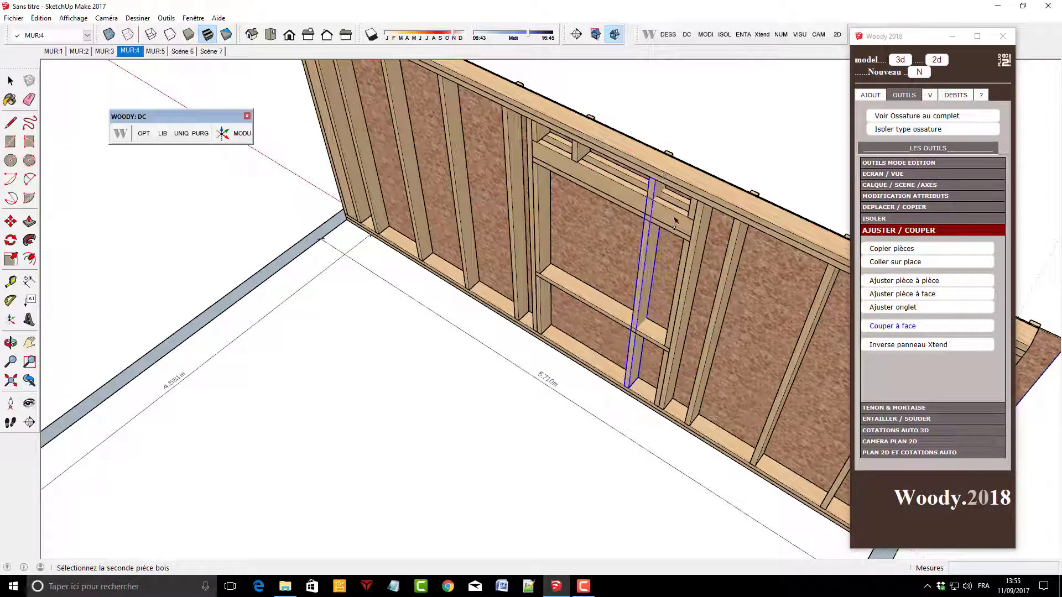
left_click(675, 222)
left_click(899, 263)
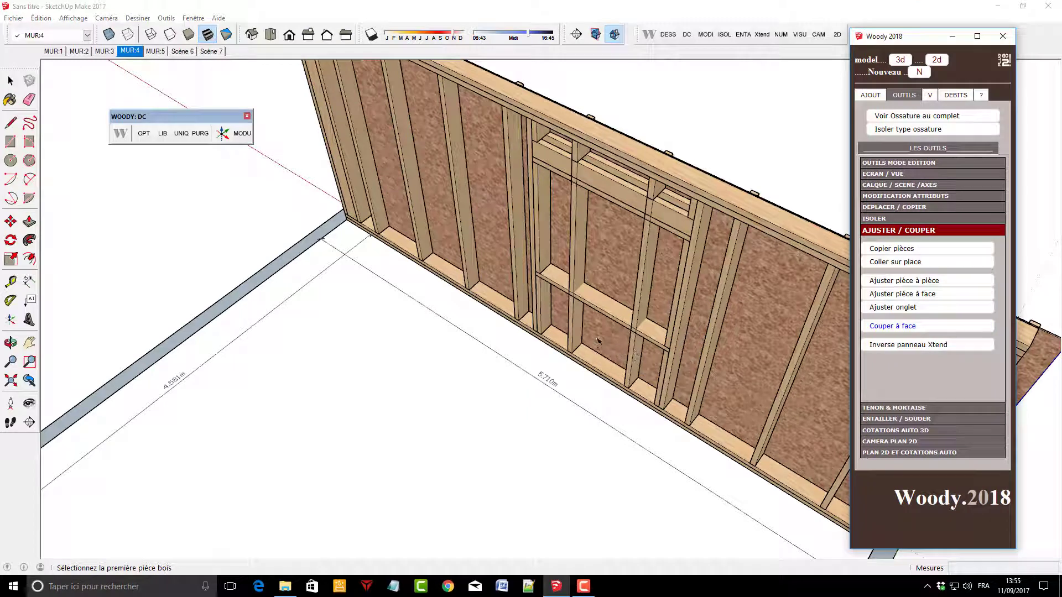
left_click(575, 336)
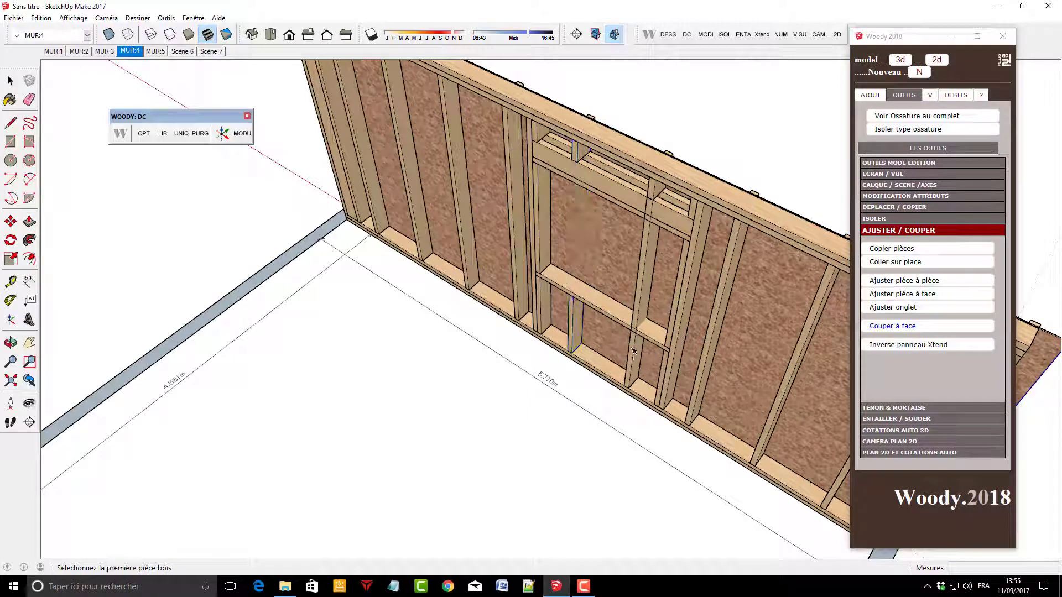
middle_click_drag(635, 350, 719, 204)
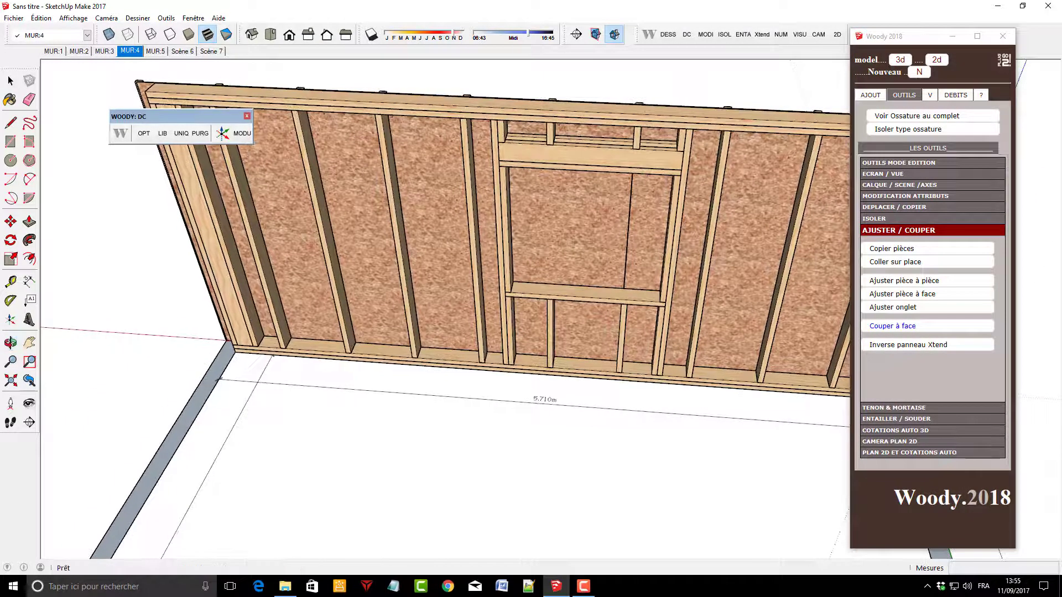
Draw a rectangle over the MUR:4 window opening and push it through the wall
left_click(10, 141)
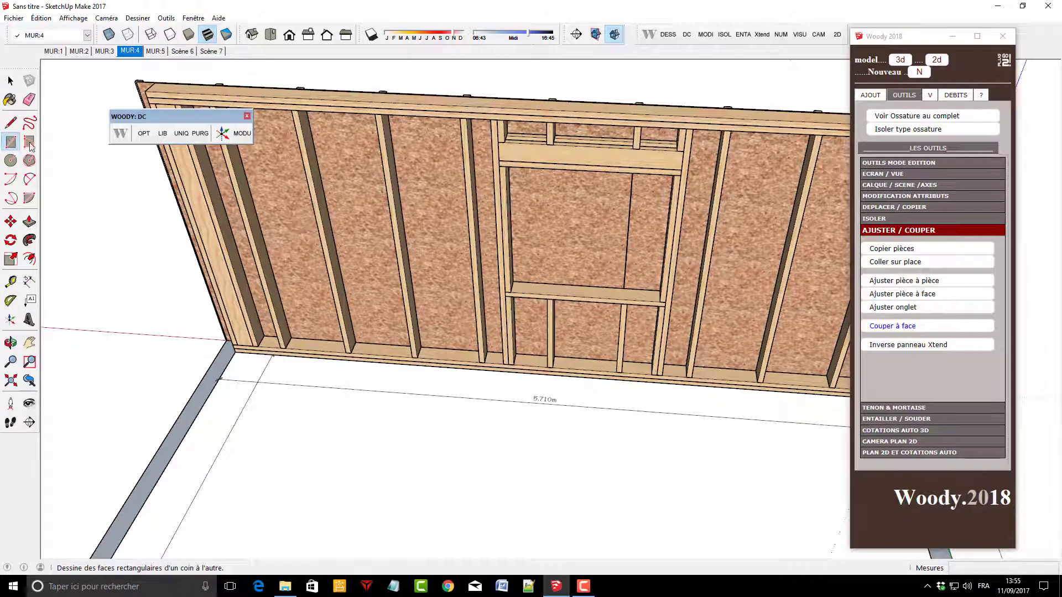
left_click(505, 166)
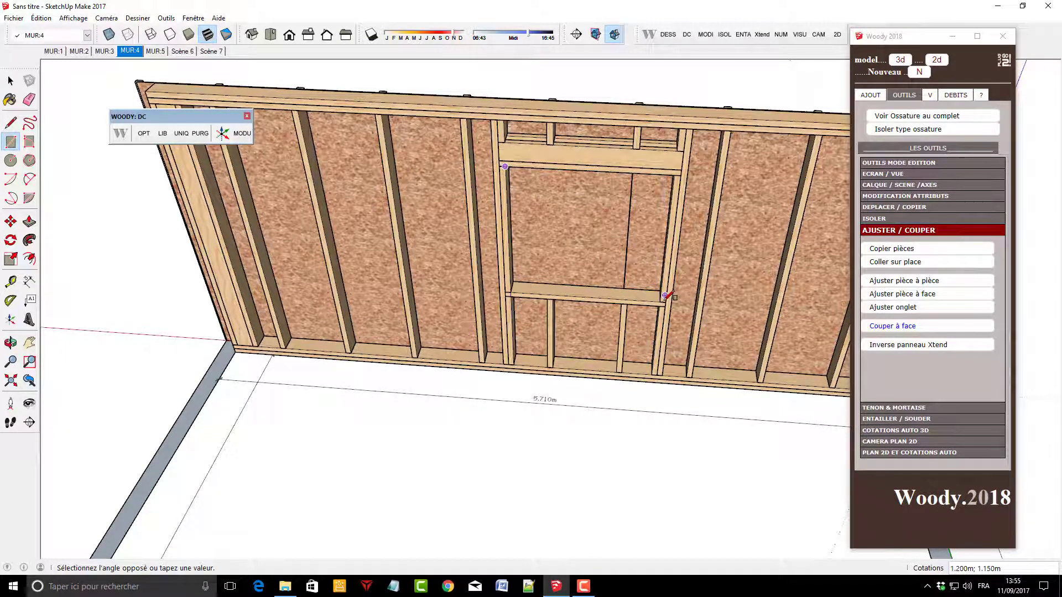
scroll(660, 305, "up", 2)
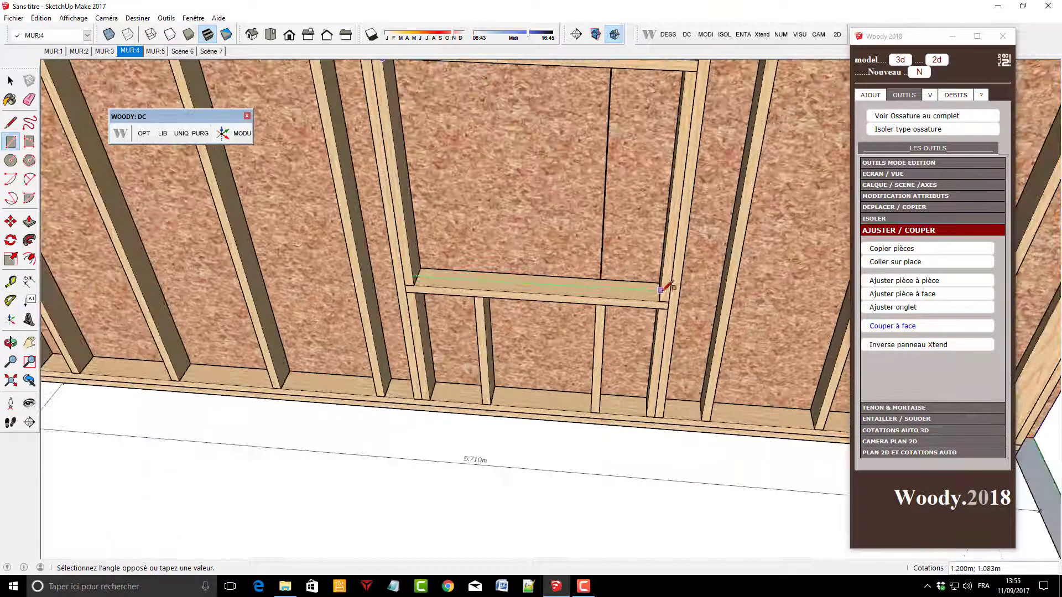
scroll(660, 305, "up", 3)
left_click(658, 313)
scroll(543, 433, "down", 2)
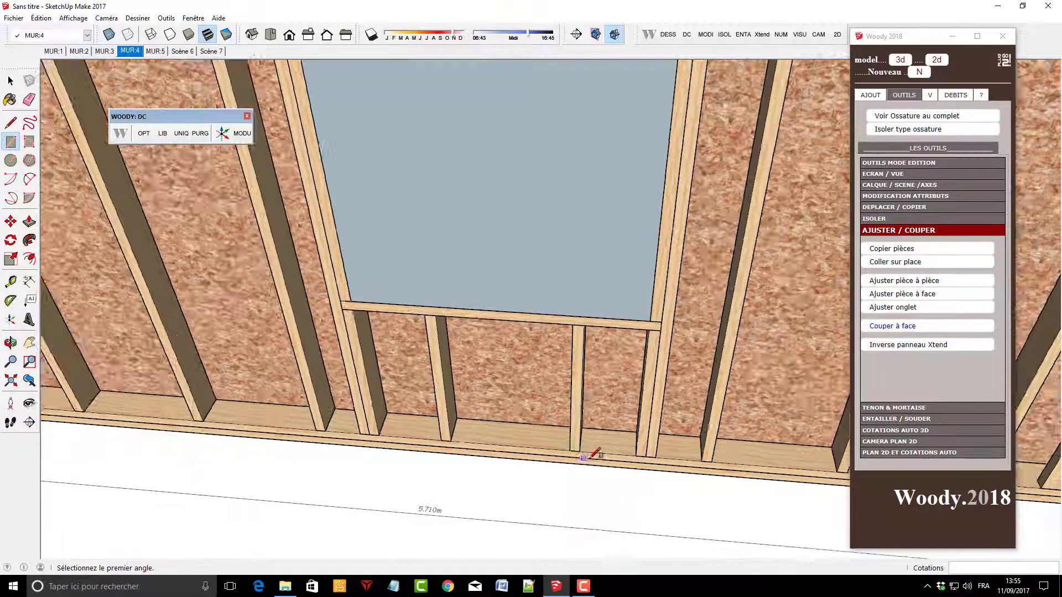
scroll(543, 433, "down", 3)
key("p")
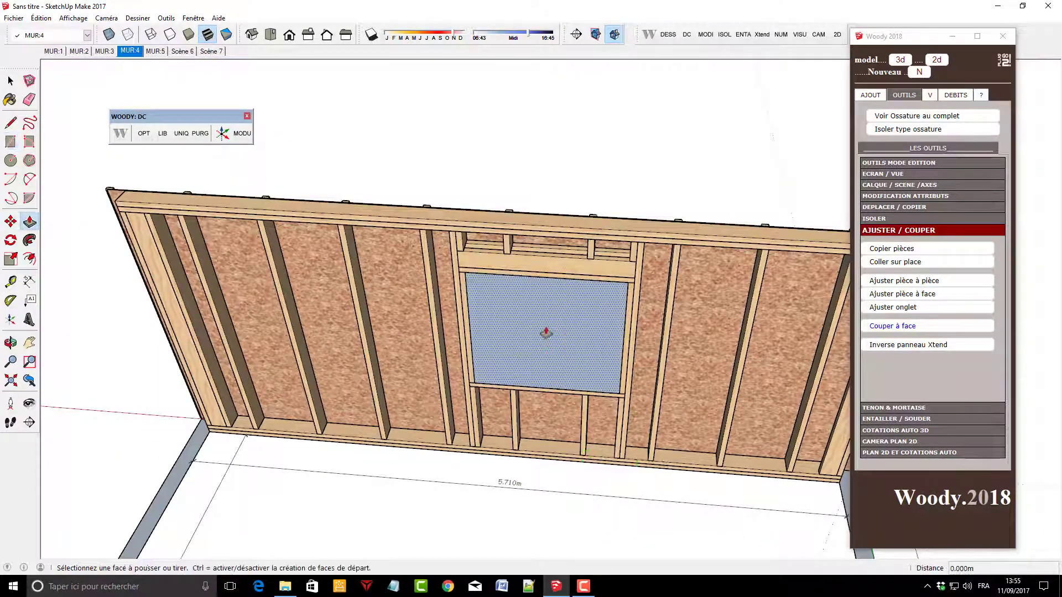
left_click(545, 329)
left_click(569, 190)
left_click(9, 83)
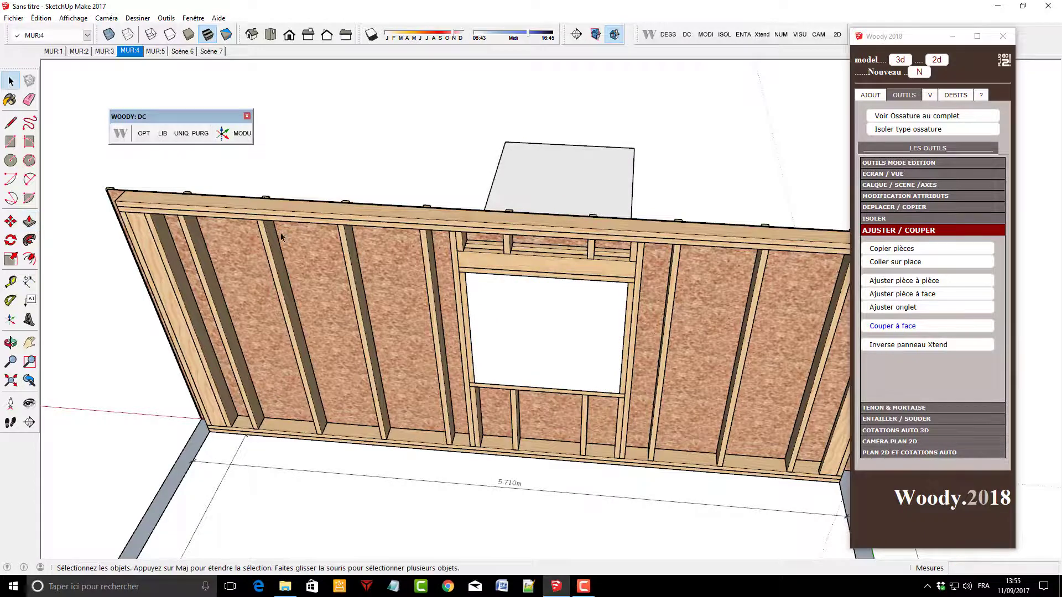
Make the window box a group and open it for editing
middle_click_drag(388, 288, 463, 287)
triple_click(463, 287)
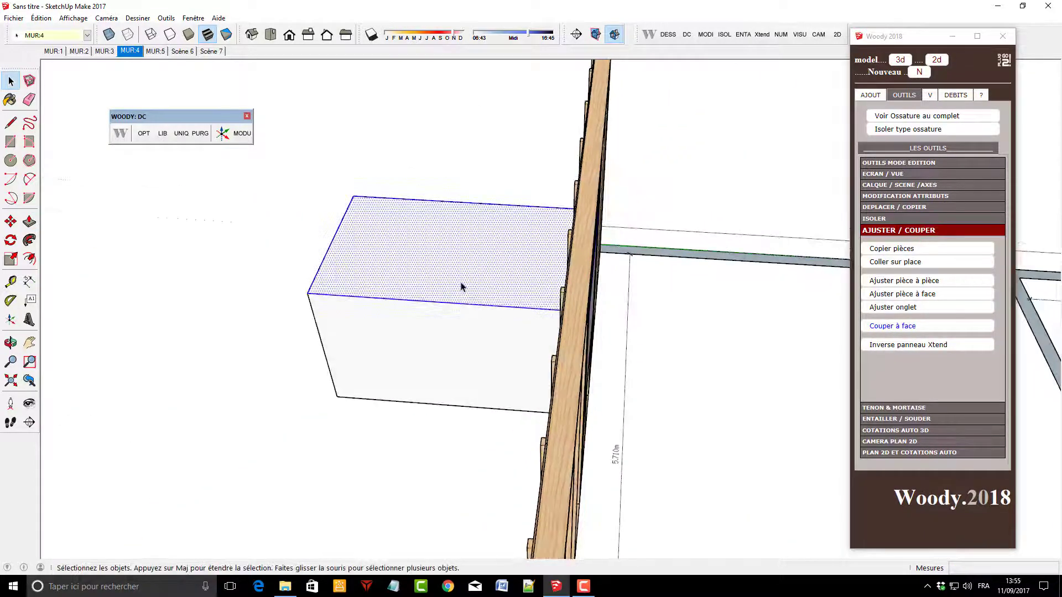
right_click(462, 287)
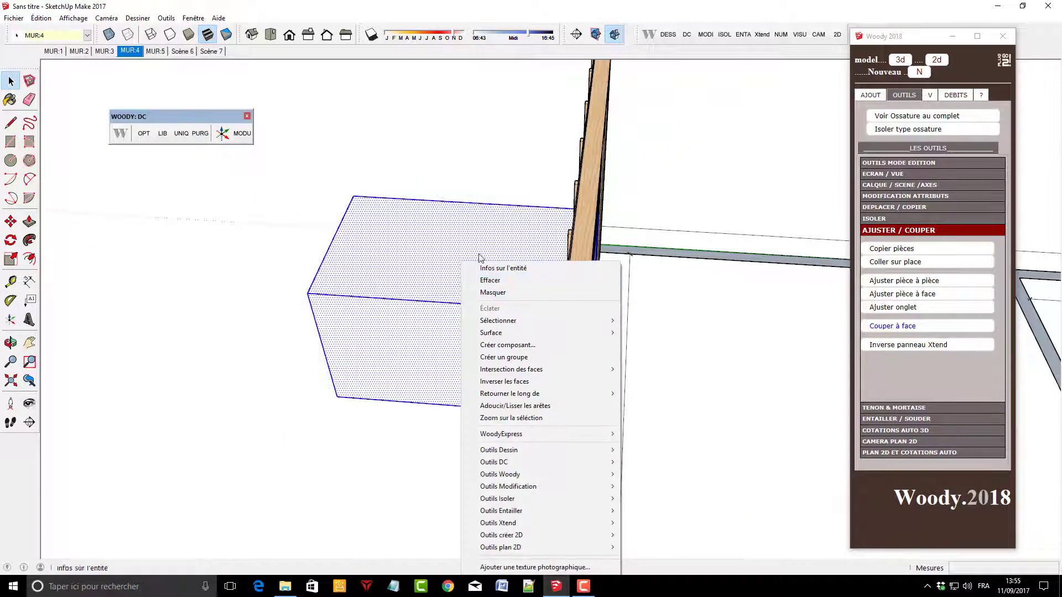
left_click(531, 357)
mouse_move(304, 289)
middle_mouse_down()
mouse_move(694, 266)
mouse_move(681, 471)
middle_mouse_up()
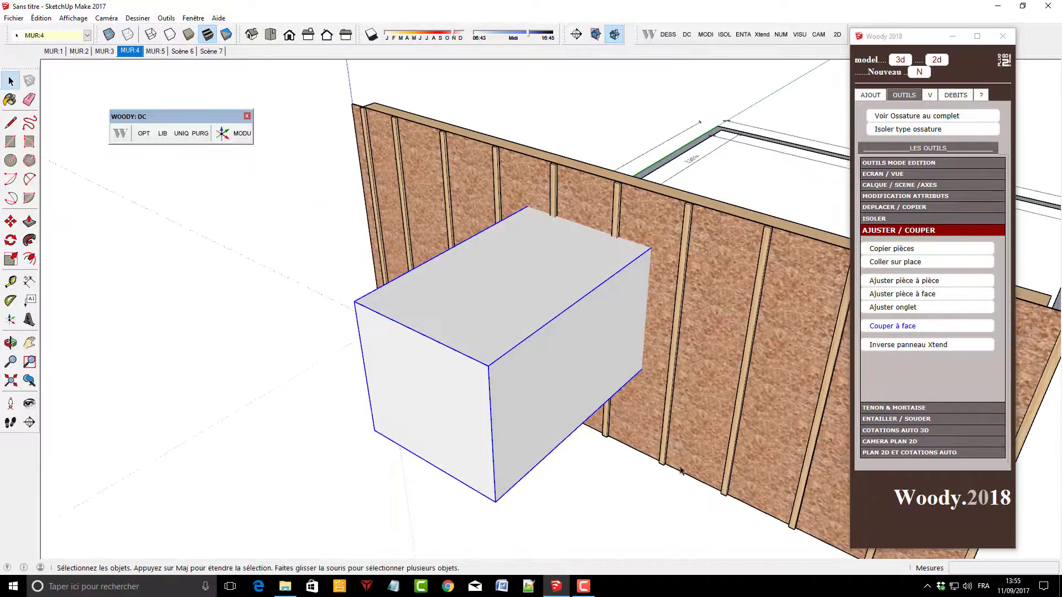
double_click(526, 464)
middle_click_drag(507, 401, 580, 421)
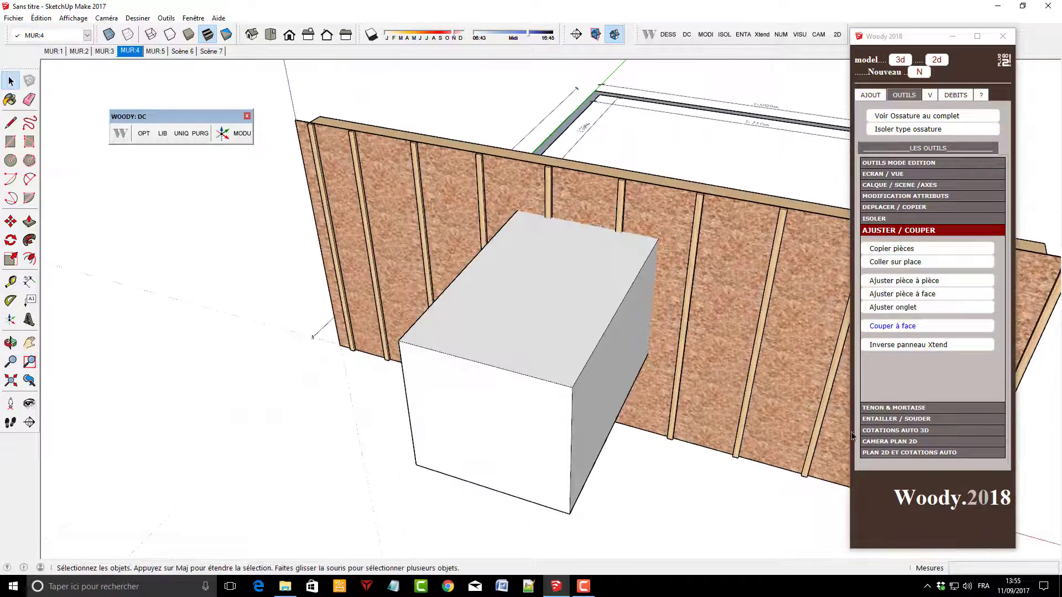
Notch the MUR:4 OSB sheathing with the window box using Entailler et conserver
left_click(913, 419)
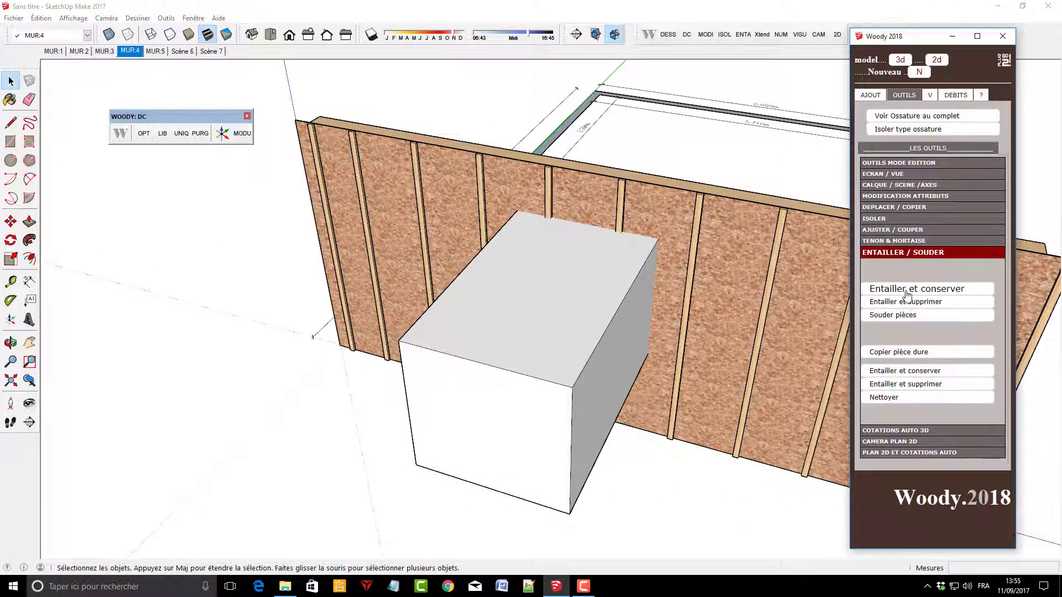
left_click(901, 292)
scroll(528, 189, "up", 2)
scroll(528, 189, "up", 2)
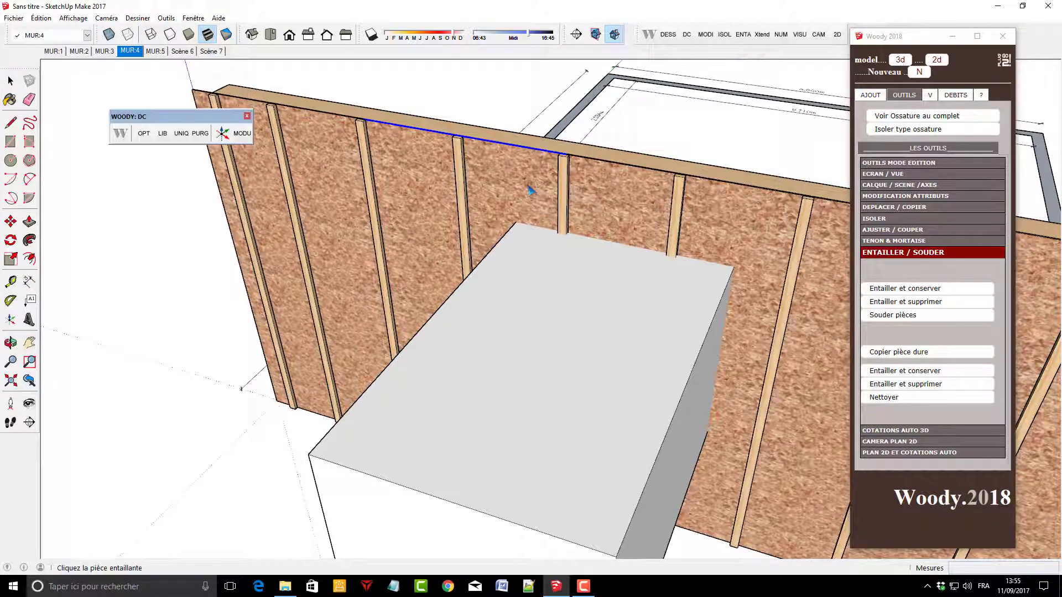
left_click(534, 266)
left_click(567, 210)
left_click(570, 273)
left_click(641, 297)
mouse_move(647, 299)
middle_mouse_down()
mouse_move(446, 373)
mouse_move(542, 505)
mouse_move(552, 208)
middle_mouse_up()
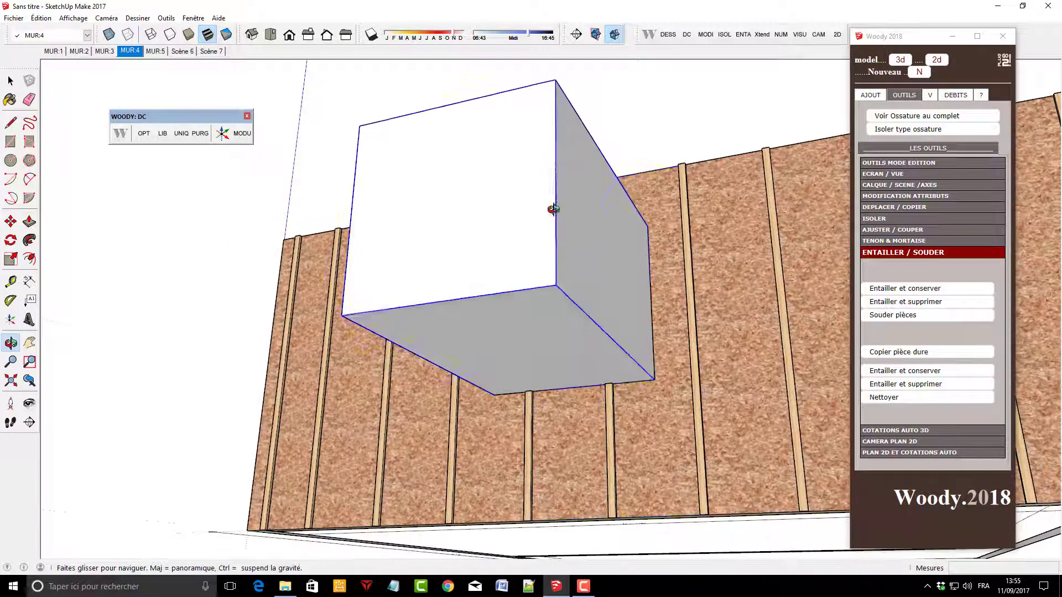
scroll(612, 399, "up", 3)
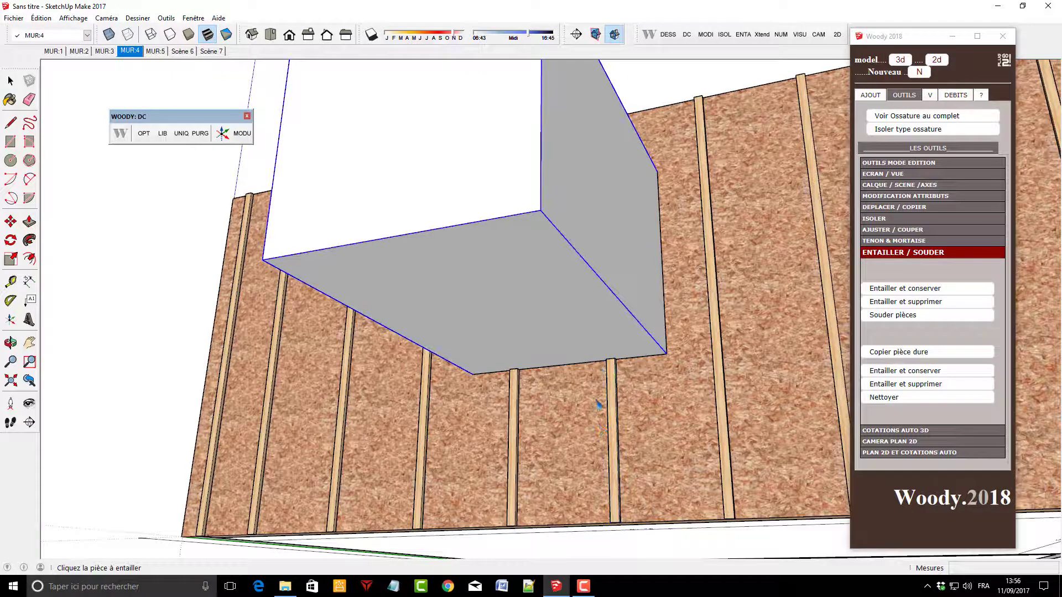
Delete the cutting box and select the two studs crossing the new opening
left_click(11, 82)
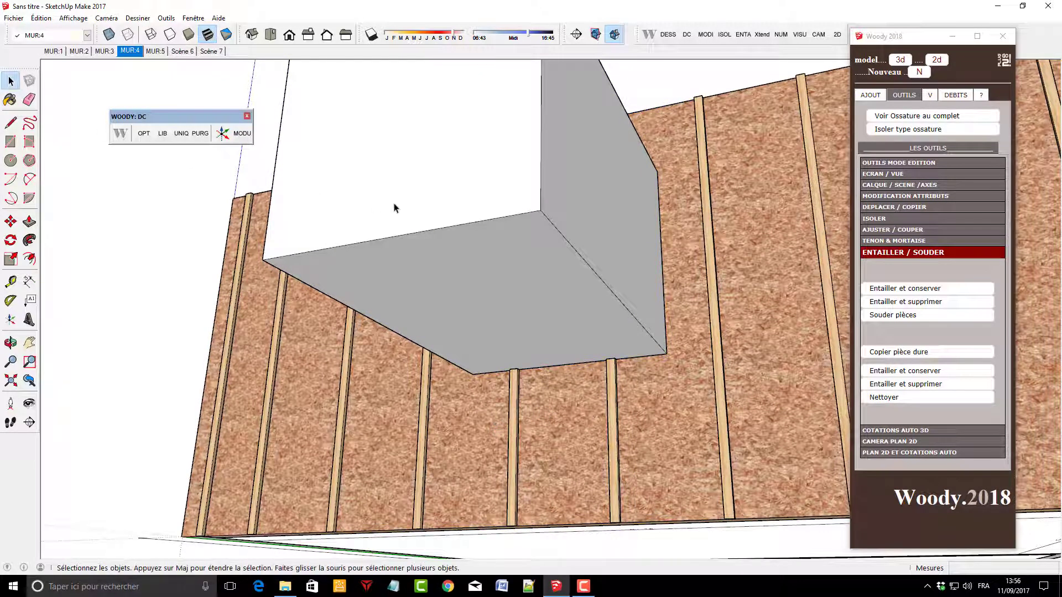
left_click(394, 206)
key("Delete")
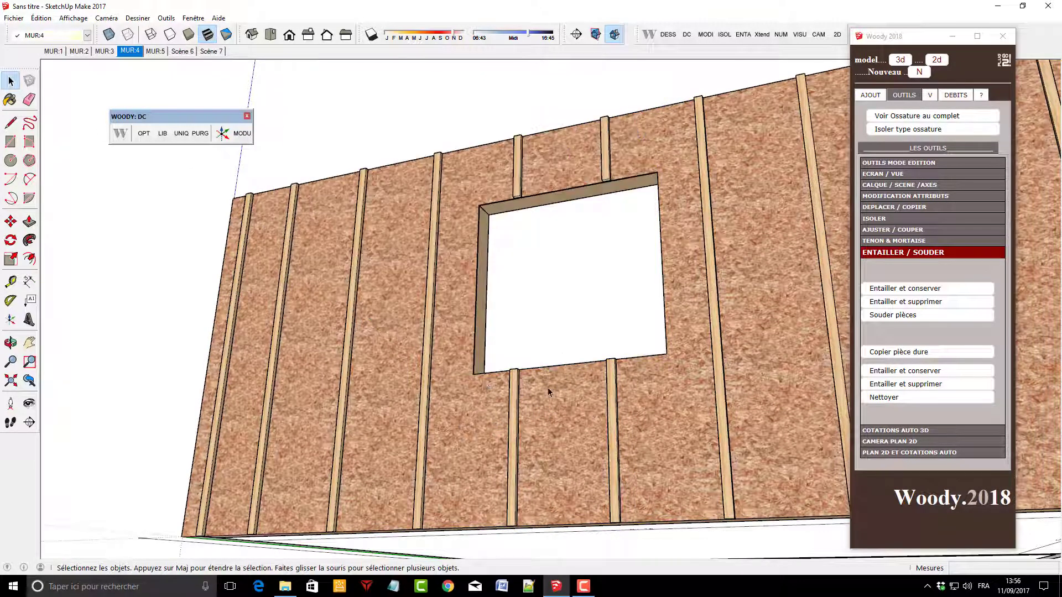
left_click(511, 409)
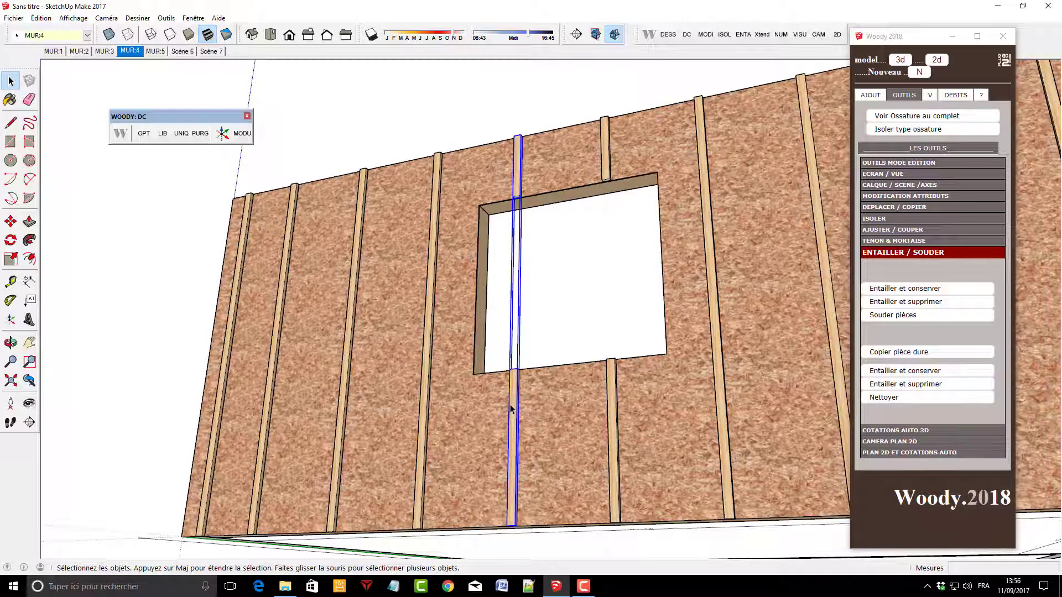
mouse_move(525, 330)
middle_mouse_down()
mouse_move(535, 500)
mouse_move(520, 415)
middle_mouse_up()
scroll(520, 415, "down", 3)
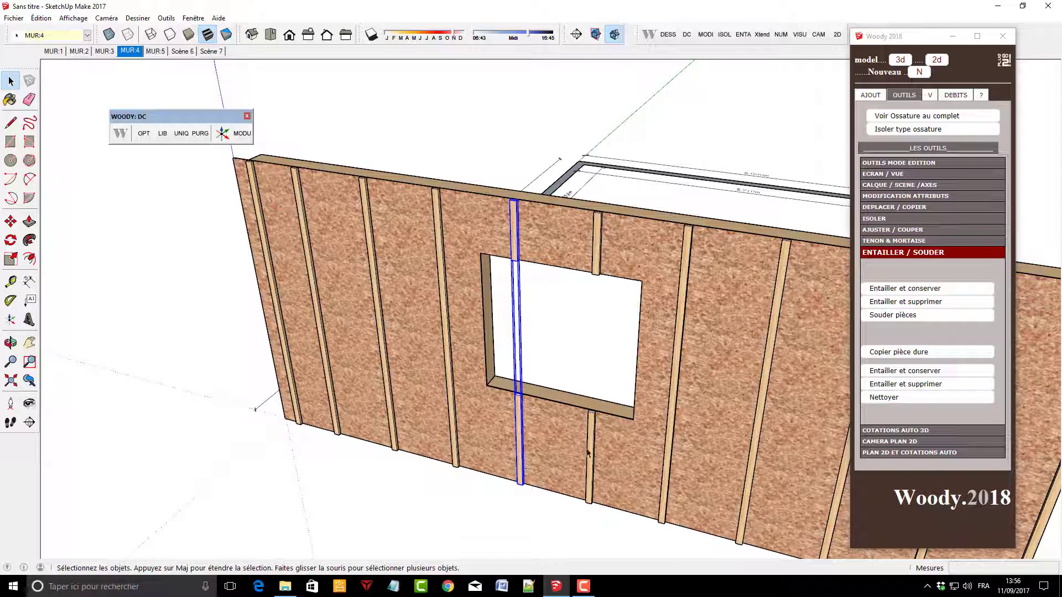
left_click(593, 451, "shift")
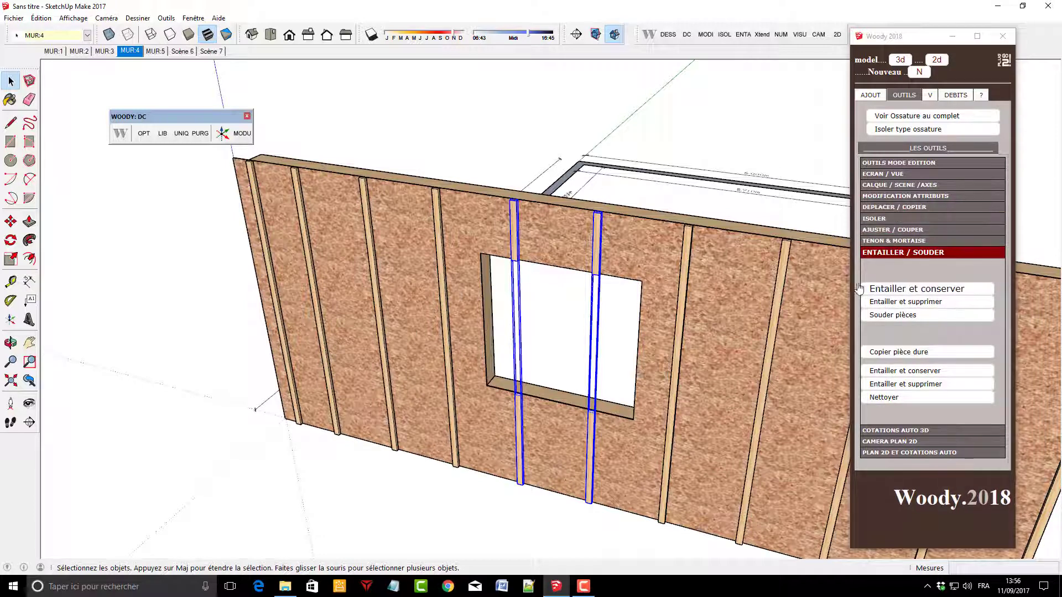
Cut the two studs at the window opening with Couper à face and delete their upper pieces
left_click(883, 231)
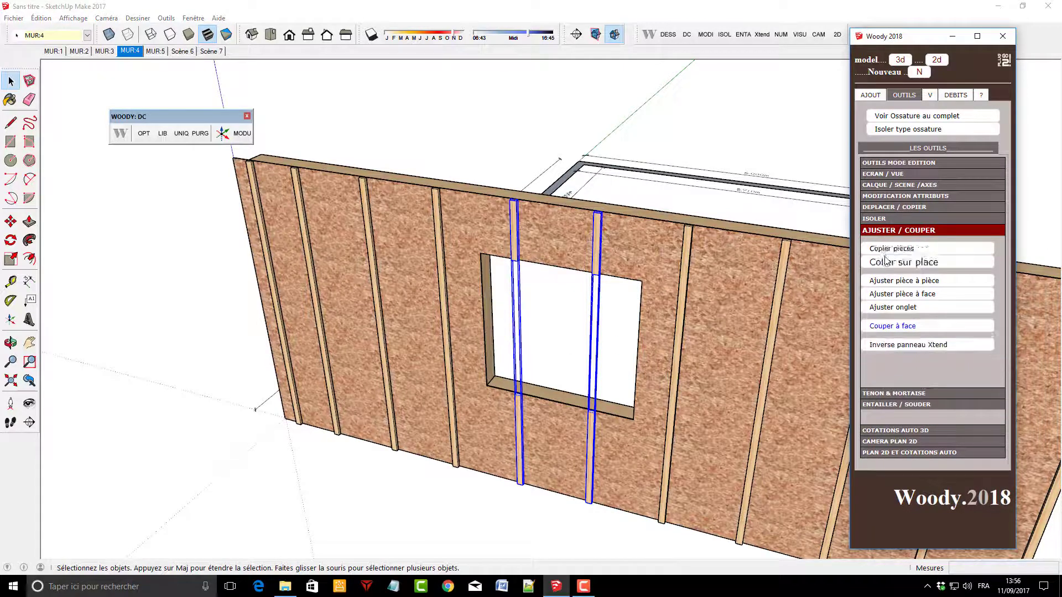
left_click(552, 326)
scroll(579, 229, "up", 2)
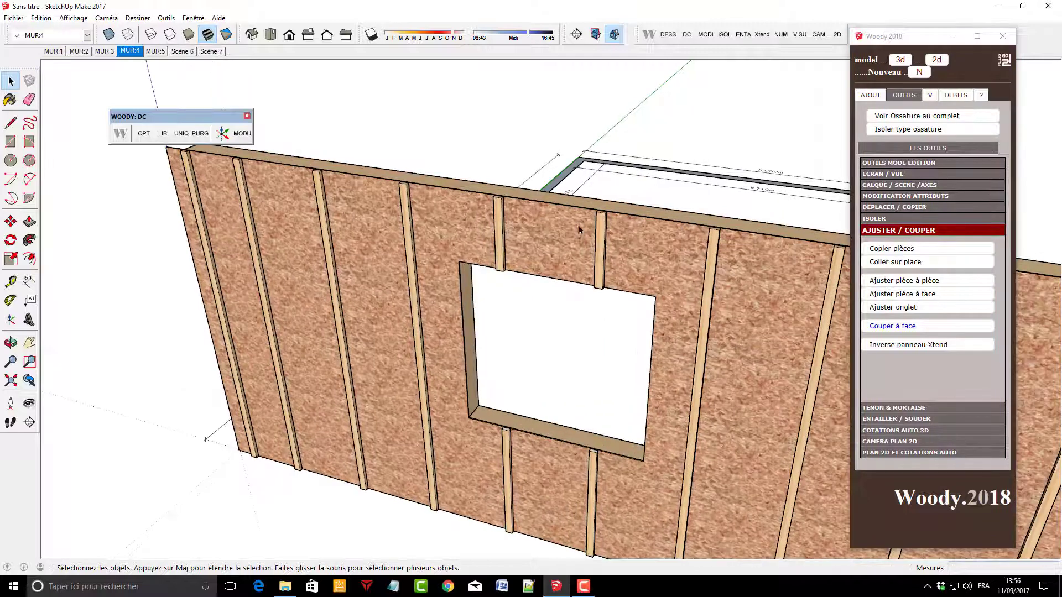
double_click(597, 283)
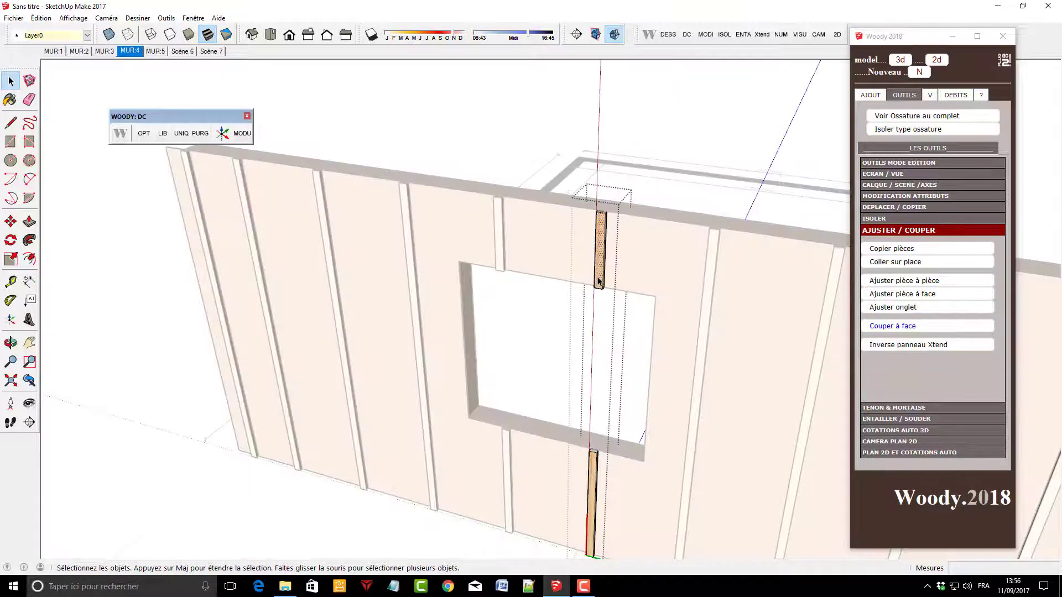
left_click(597, 282)
key("Delete")
left_click(538, 285)
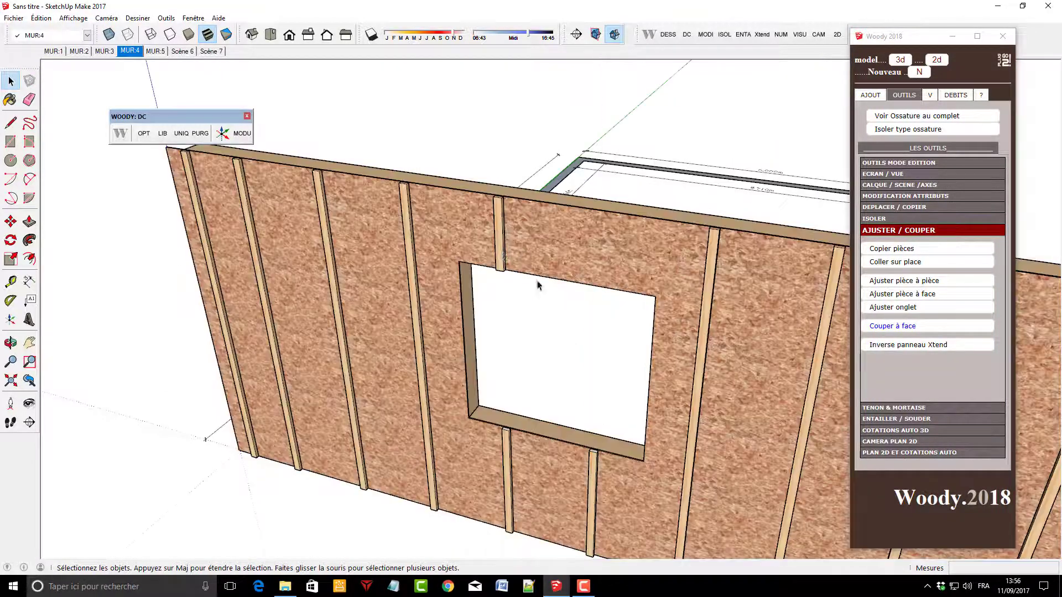
double_click(503, 258)
left_click(503, 258)
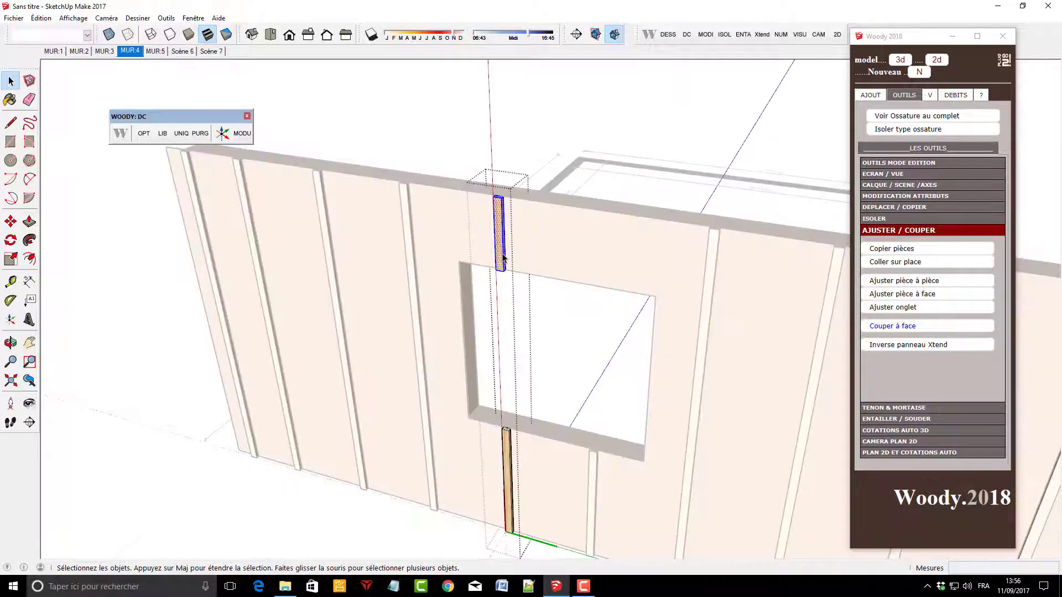
key("Delete")
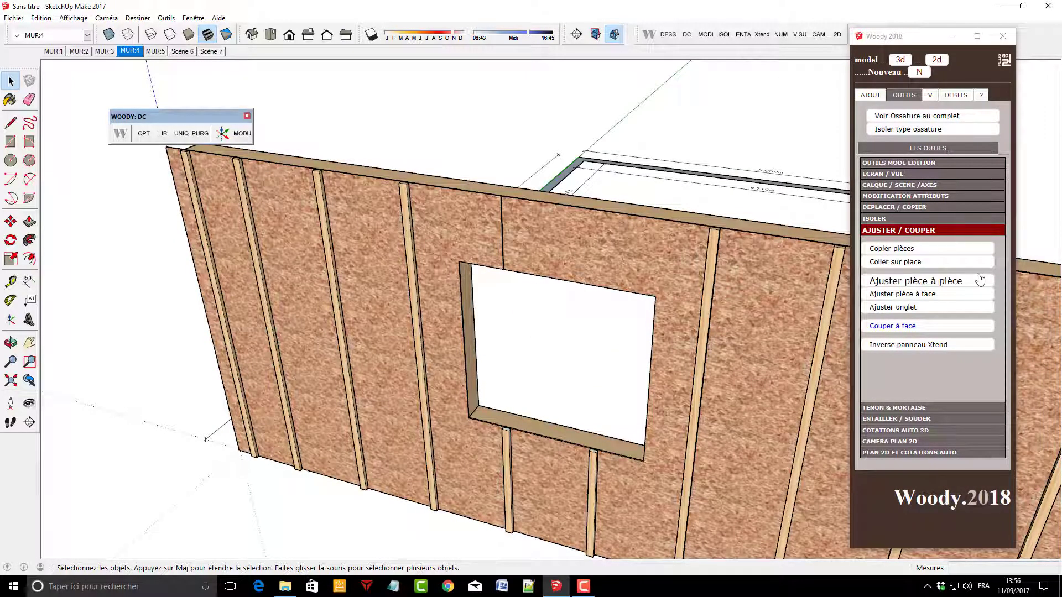
Paste the original two studs back in place and select both of them
left_click(950, 264)
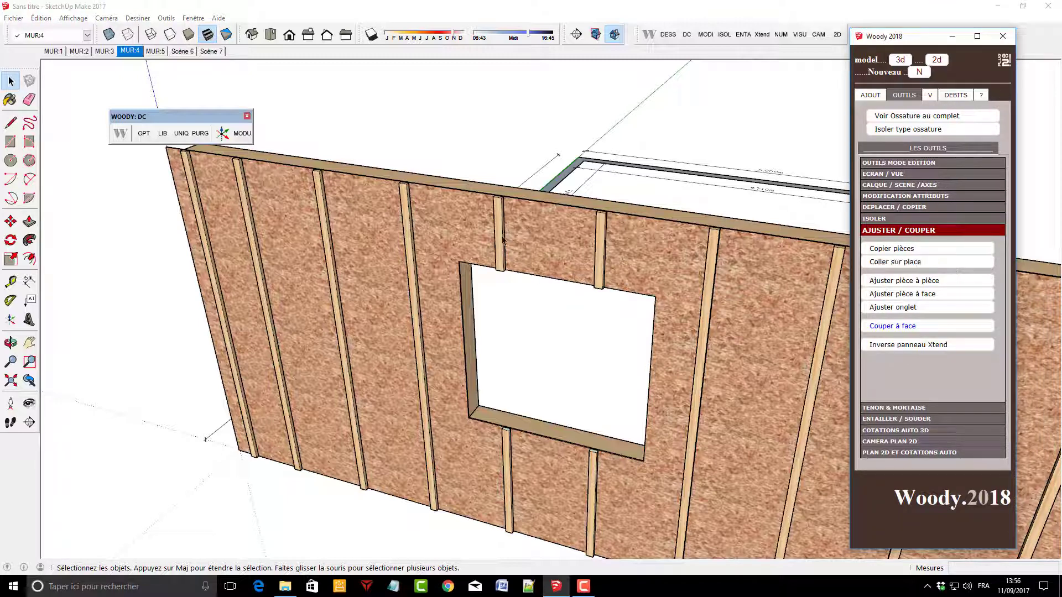
left_click(502, 242)
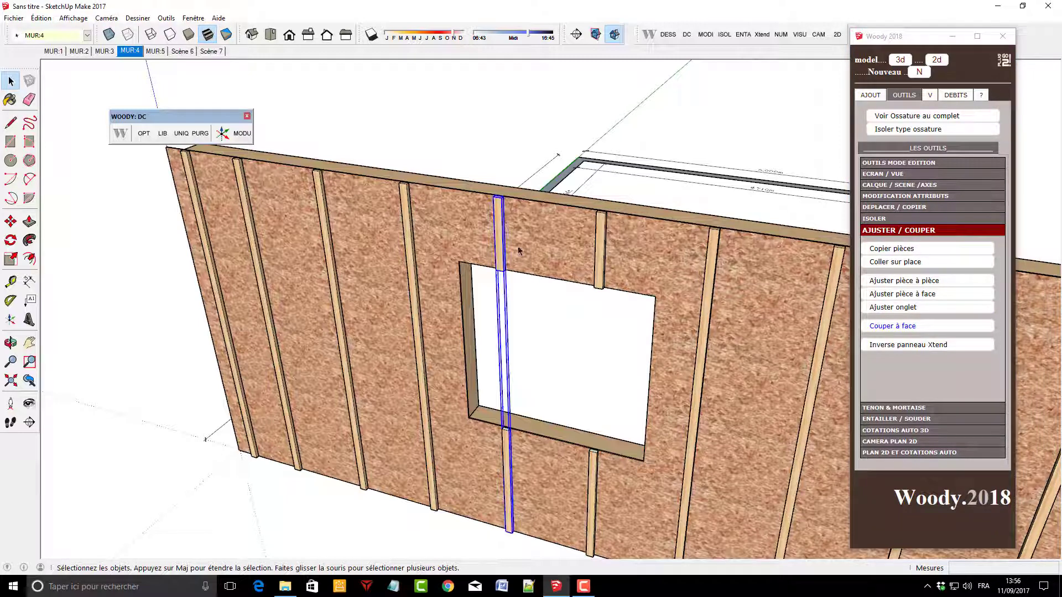
left_click(601, 250, "shift")
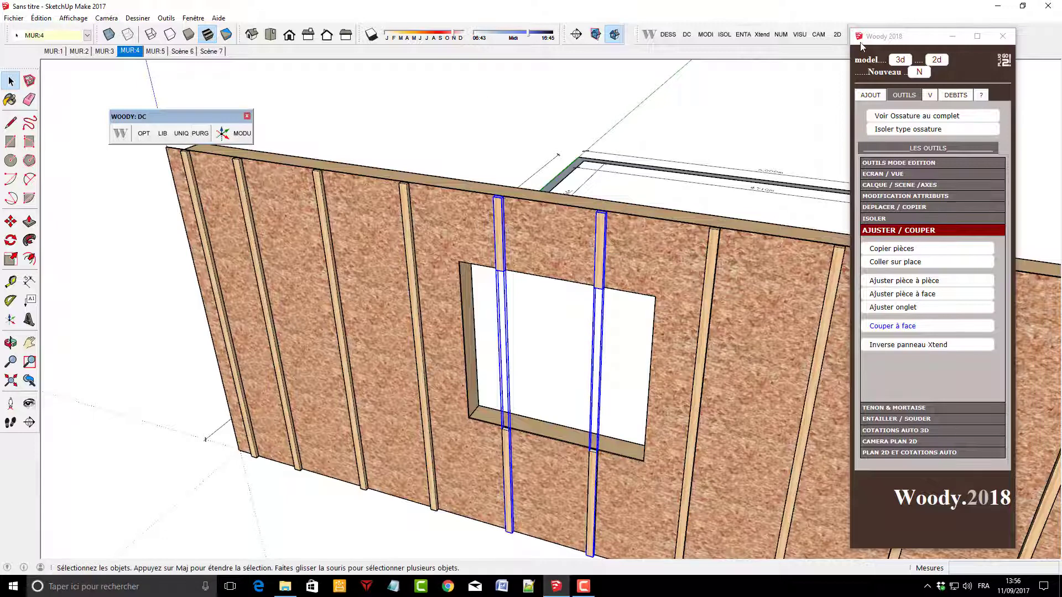
left_click(725, 36)
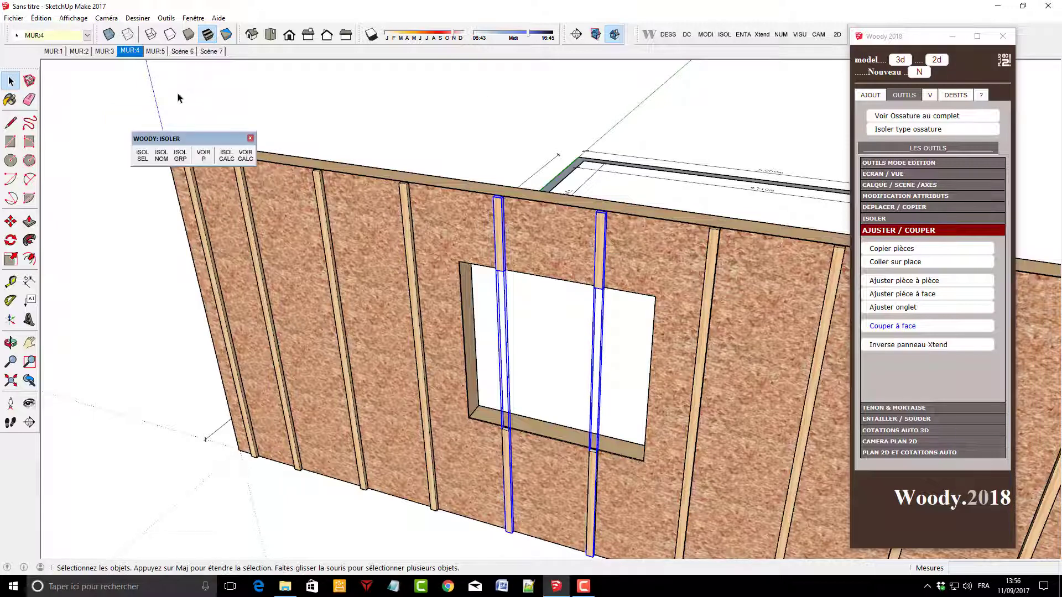
Isolate the two pasted studs and delete the lower stud in each group
left_click(142, 157)
left_click(546, 327)
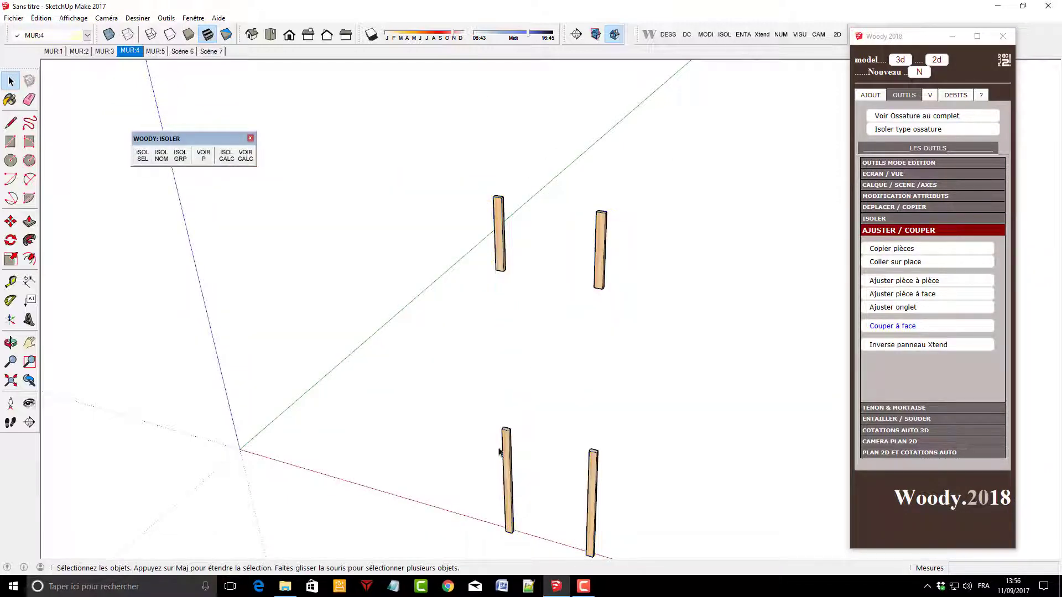
left_click(503, 478)
double_click(507, 478)
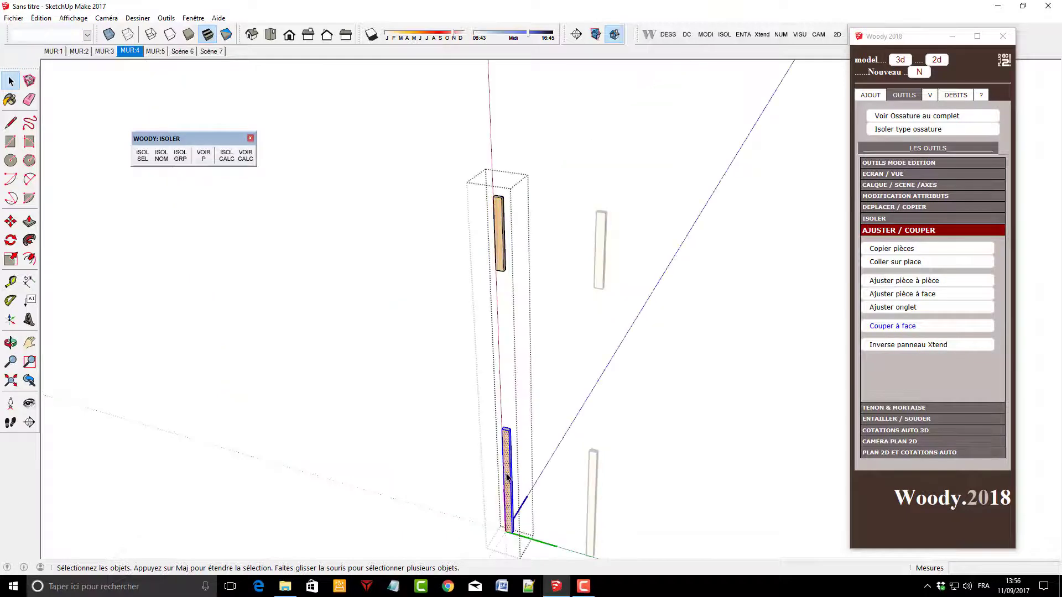
key("Delete")
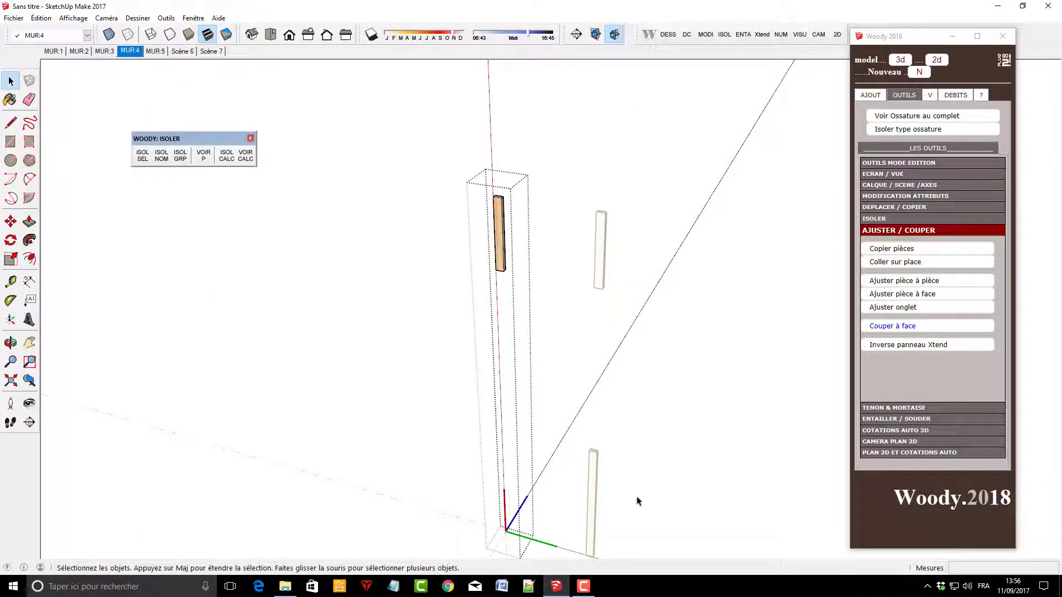
left_click(648, 498)
double_click(594, 496)
left_click(595, 496)
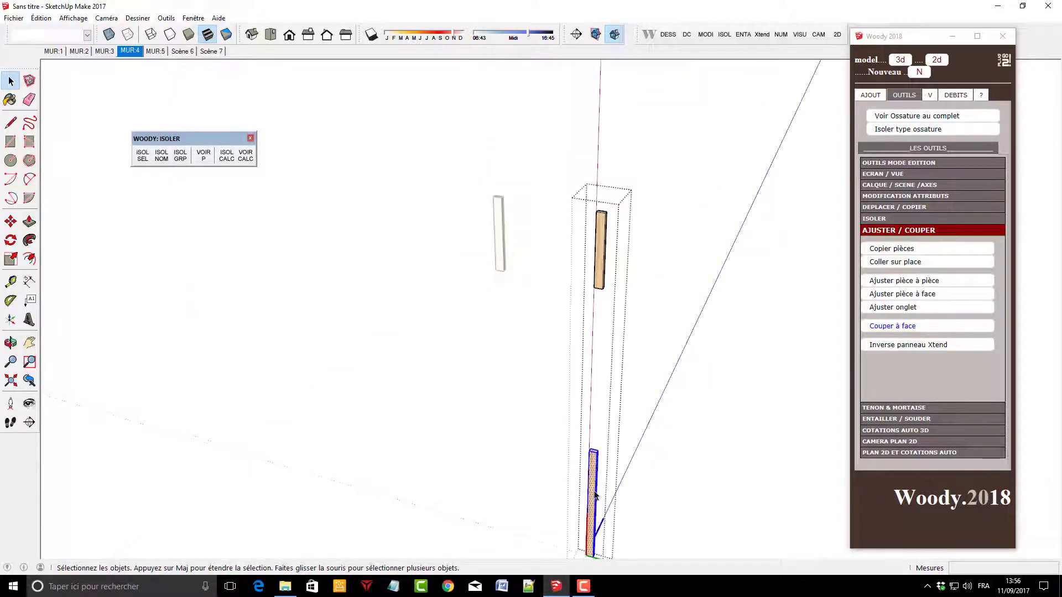
key("Delete")
left_click(586, 513)
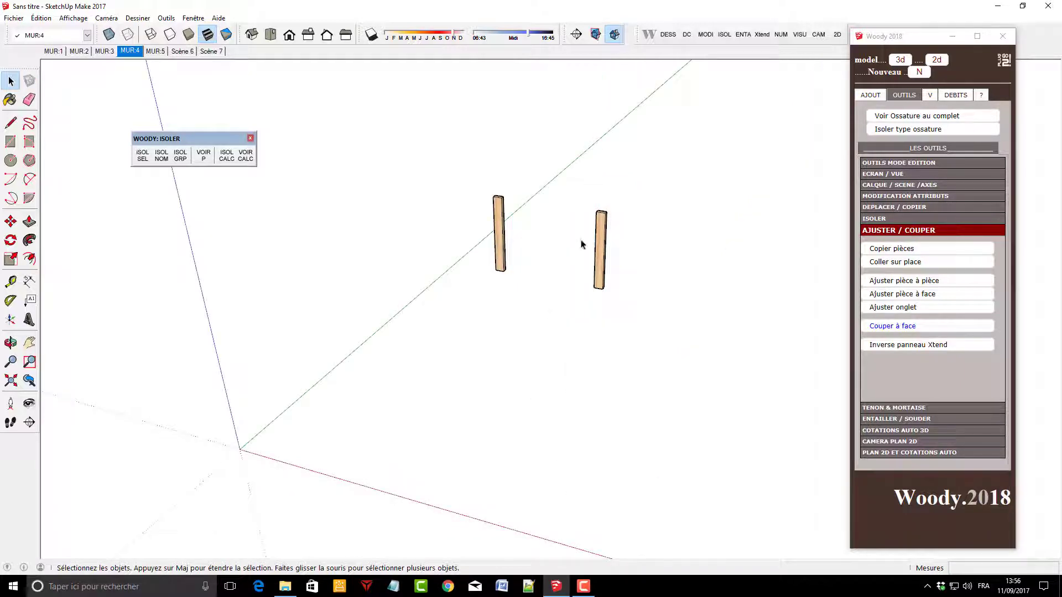
Bring back the full wall around the studs and orbit to a side view
left_click(599, 248)
left_click(499, 243)
left_click(531, 403)
left_click(203, 156)
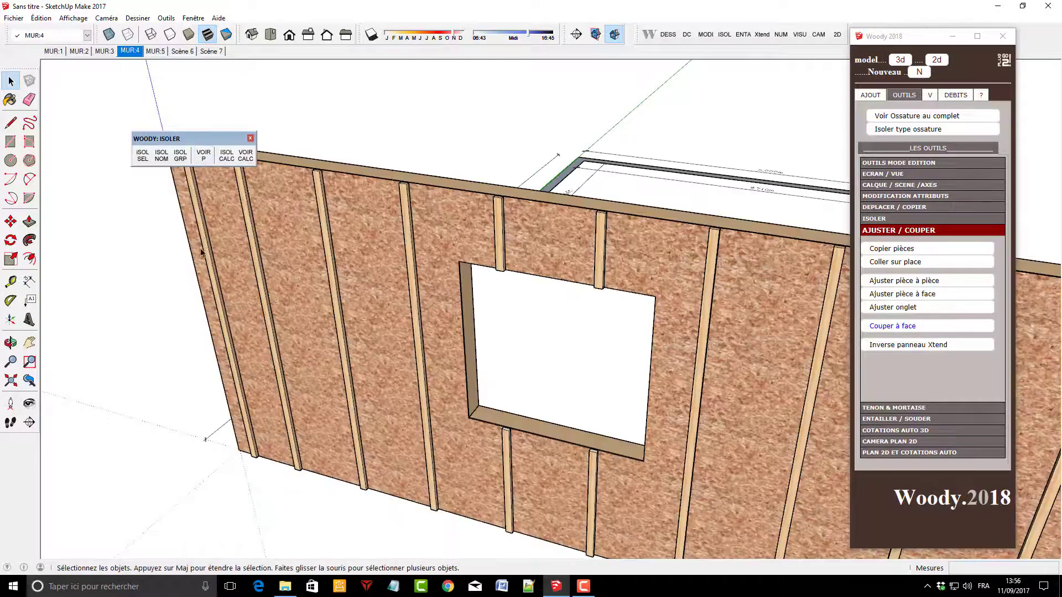
scroll(443, 382, "down", 5)
mouse_move(440, 378)
middle_mouse_down()
mouse_move(498, 388)
mouse_move(402, 375)
mouse_move(691, 502)
middle_mouse_up()
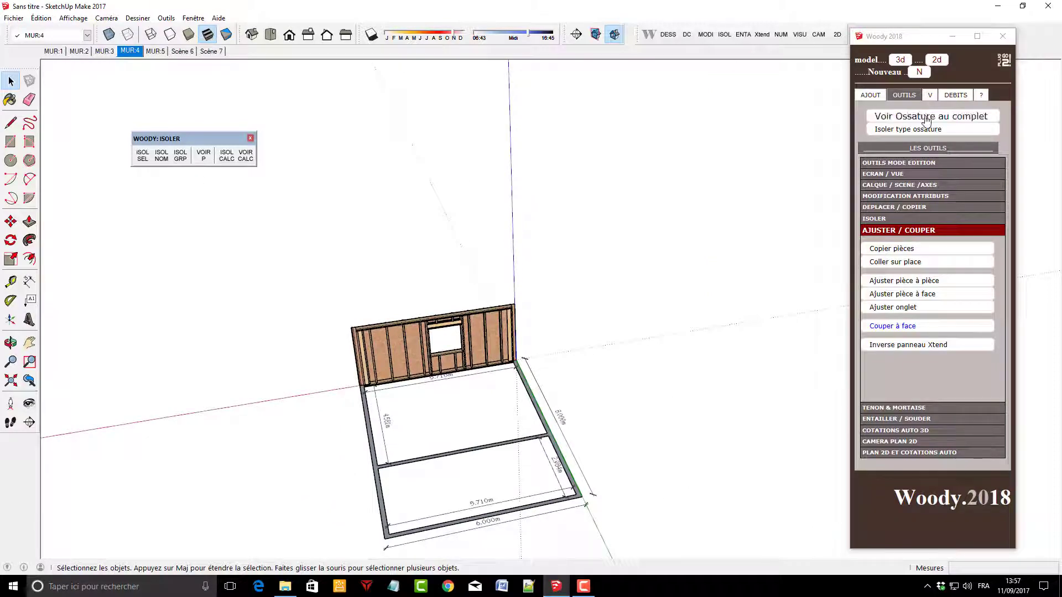
Show the complete framing of all walls and zoom in toward the interior doorway
left_click(917, 115)
mouse_move(616, 260)
middle_mouse_down()
mouse_move(470, 446)
mouse_move(59, 450)
mouse_move(502, 282)
middle_mouse_up()
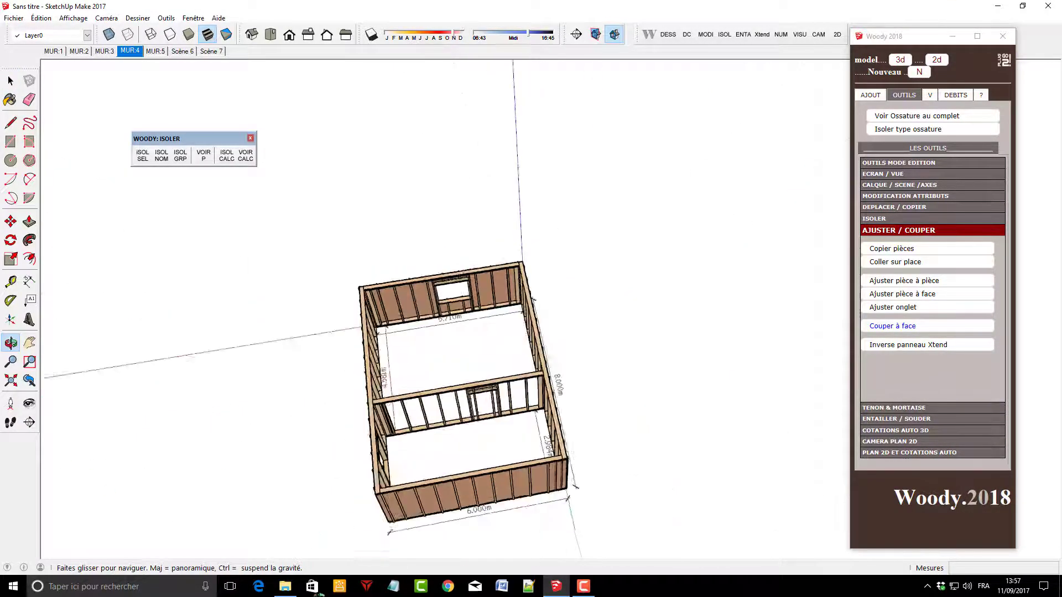
scroll(503, 282, "up", 3)
scroll(503, 282, "up", 3)
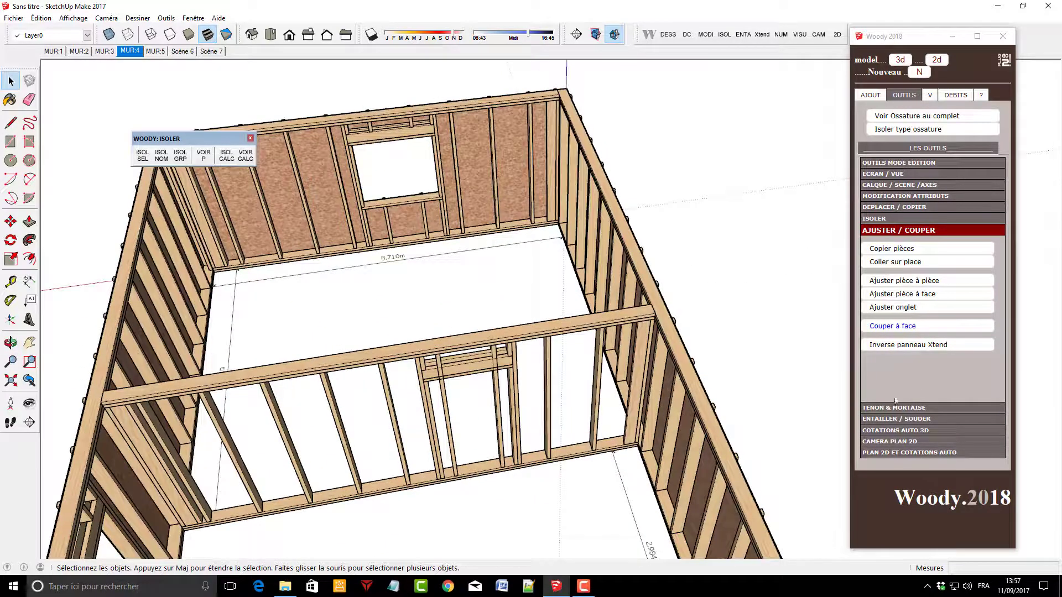
Fit the stud above the interior doorway against its neighbouring piece with Ajuster pièce à pièce
left_click(903, 283)
scroll(480, 365, "up", 2)
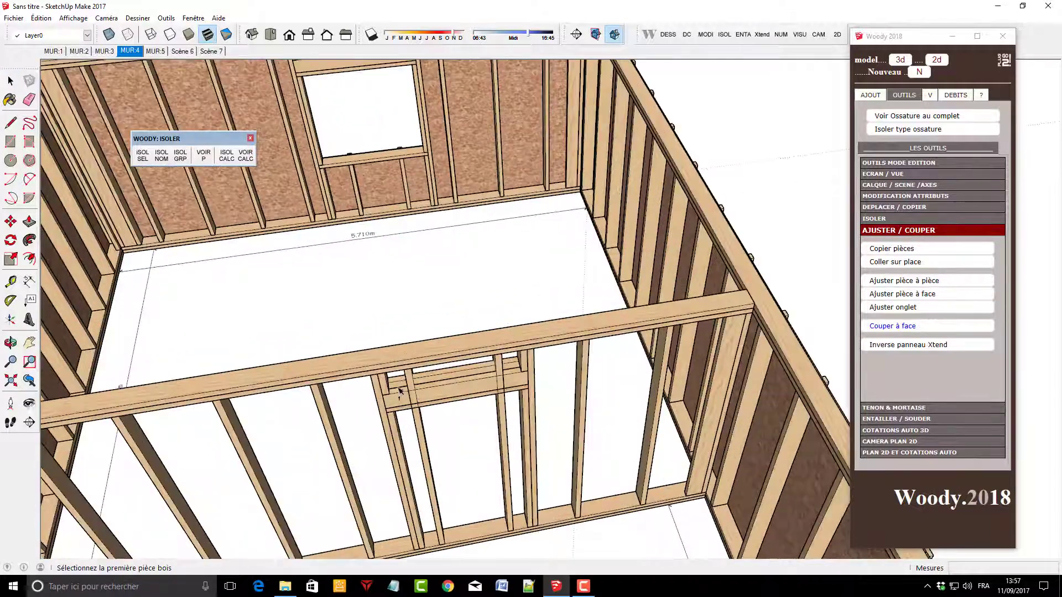
left_click(409, 381)
left_click(511, 365)
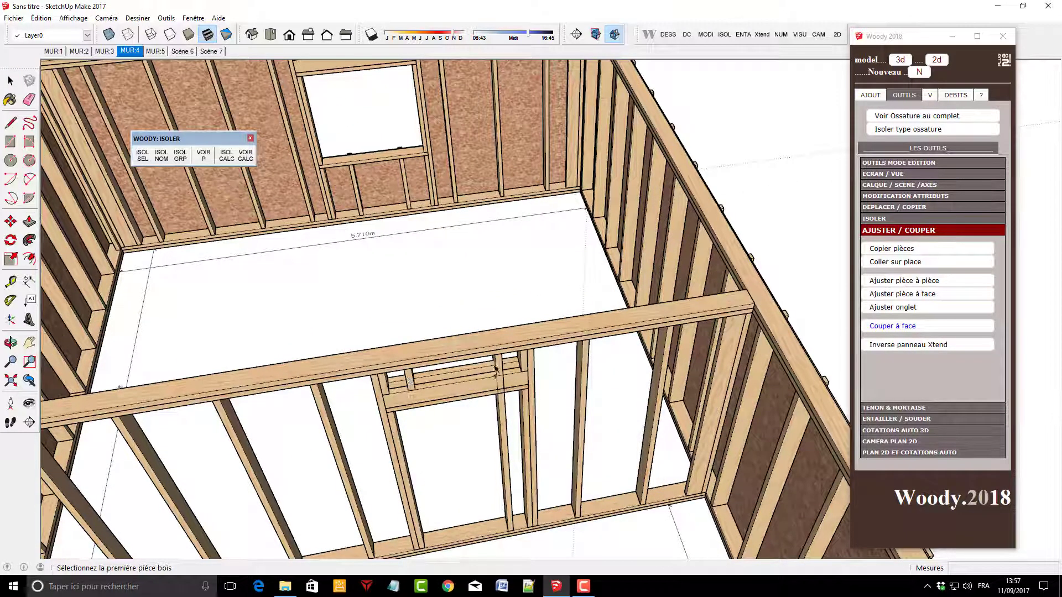
left_click(500, 367)
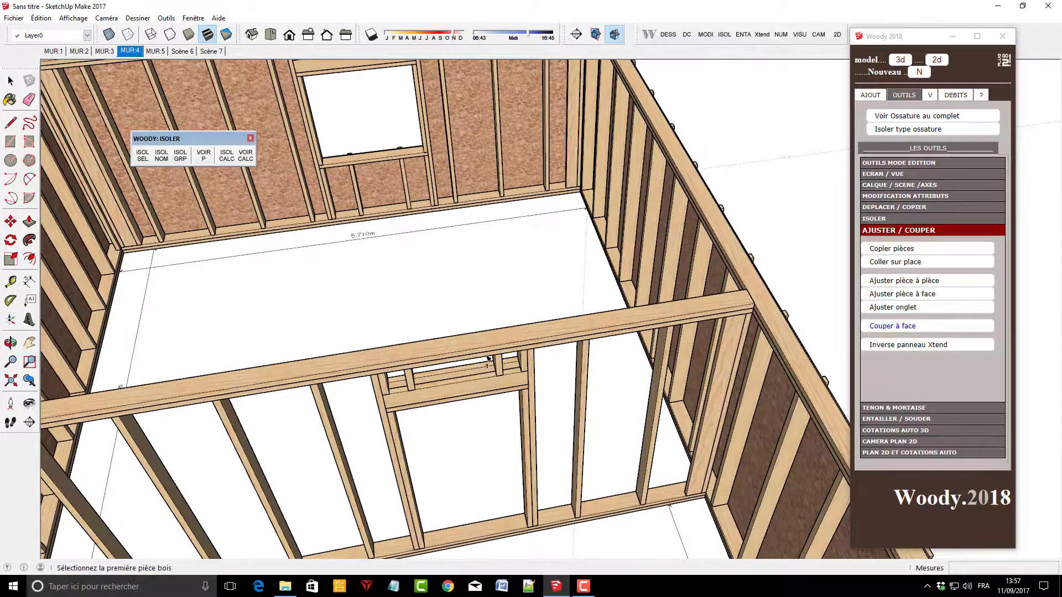
scroll(485, 360, "down", 5)
middle_click_drag(376, 413, 464, 310)
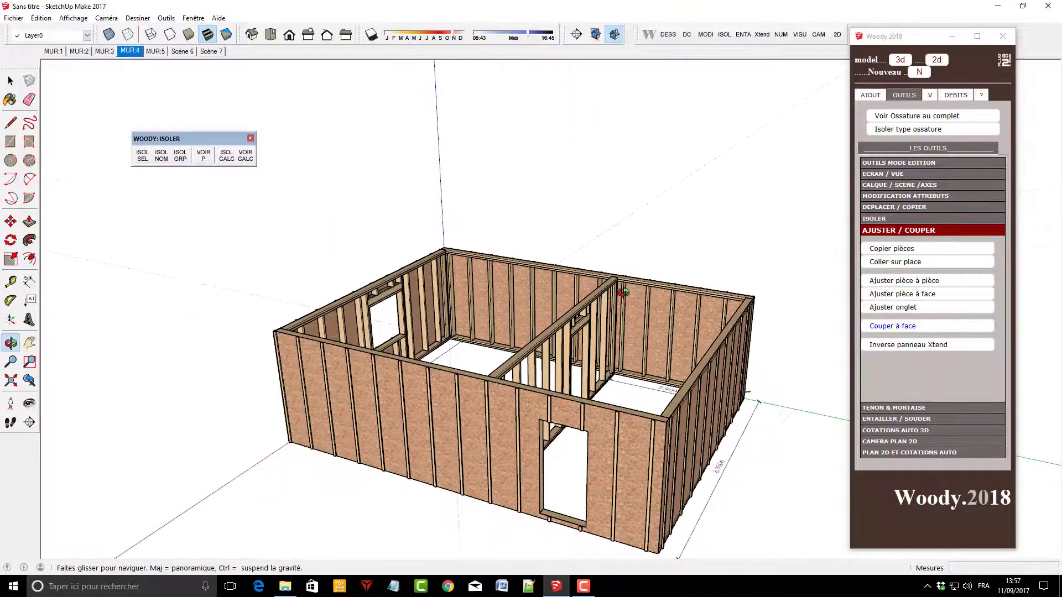
key("space")
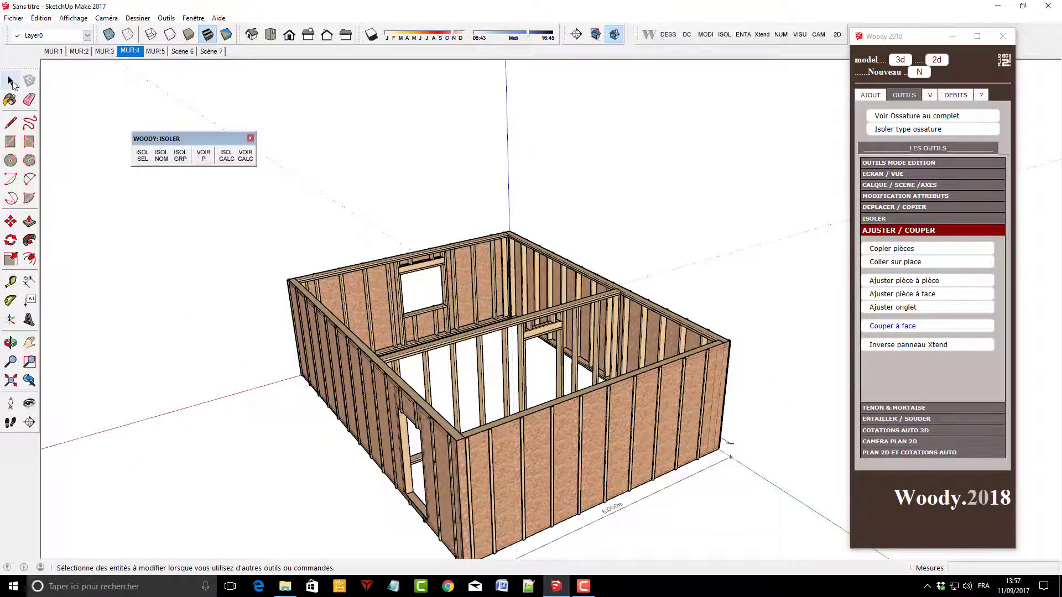
Orbit and zoom out for an overall view of the house frame
scroll(249, 305, "down", 2)
mouse_move(248, 305)
middle_mouse_down()
mouse_move(226, 377)
mouse_move(105, 365)
middle_mouse_up()
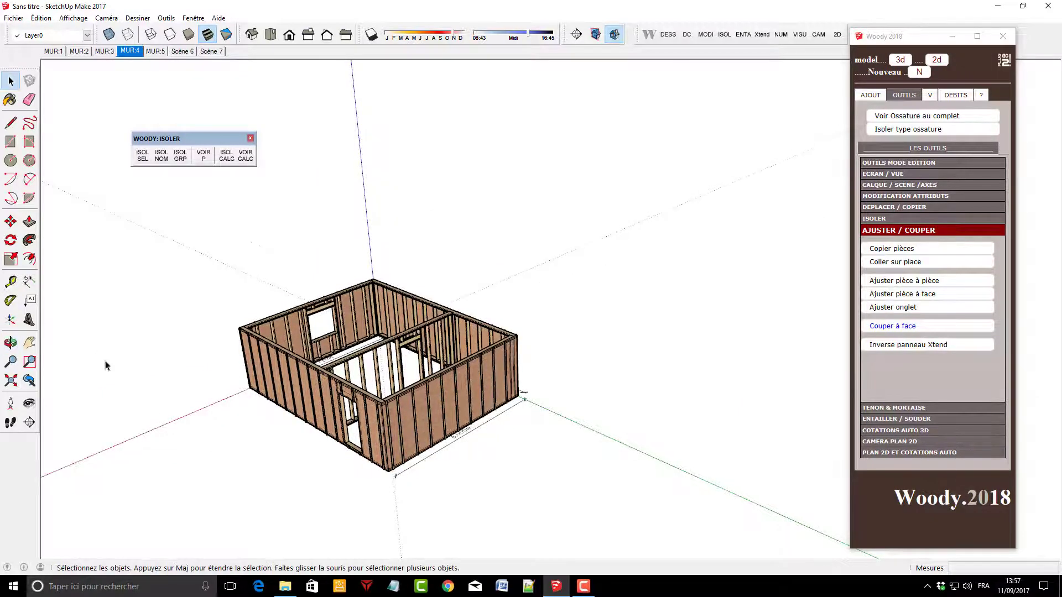
scroll(131, 371, "up", 3)
scroll(249, 476, "up", 2)
scroll(275, 419, "down", 1)
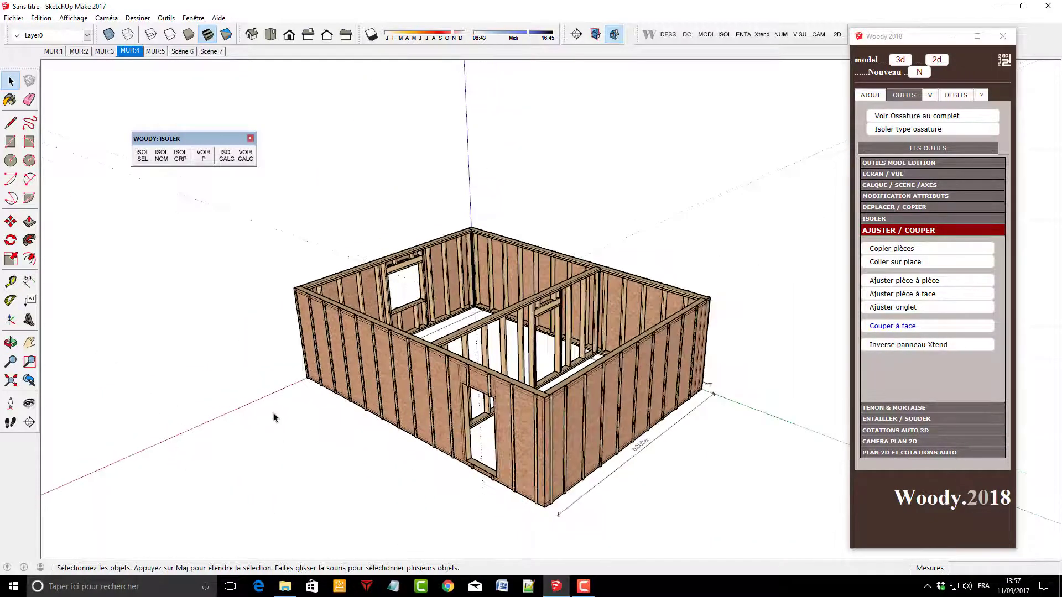
Launch Microsoft Office Excel 2007 from the Start menu's Microsoft Office group, opening blank Classeur1
left_click(14, 587)
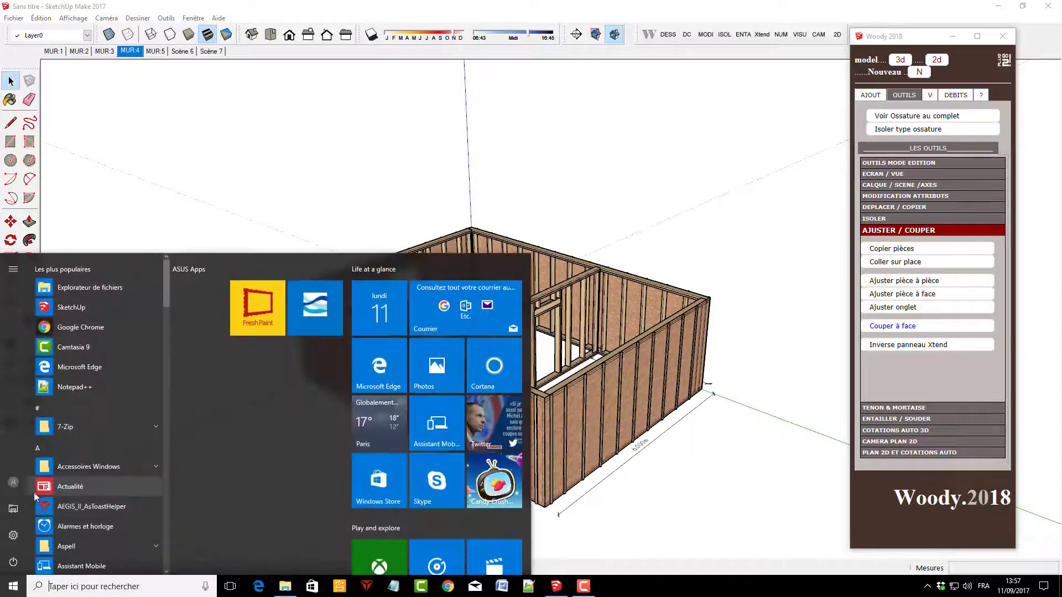
mouse_move(163, 294)
left_mouse_down()
mouse_move(155, 486)
mouse_move(157, 376)
mouse_move(149, 457)
left_mouse_up()
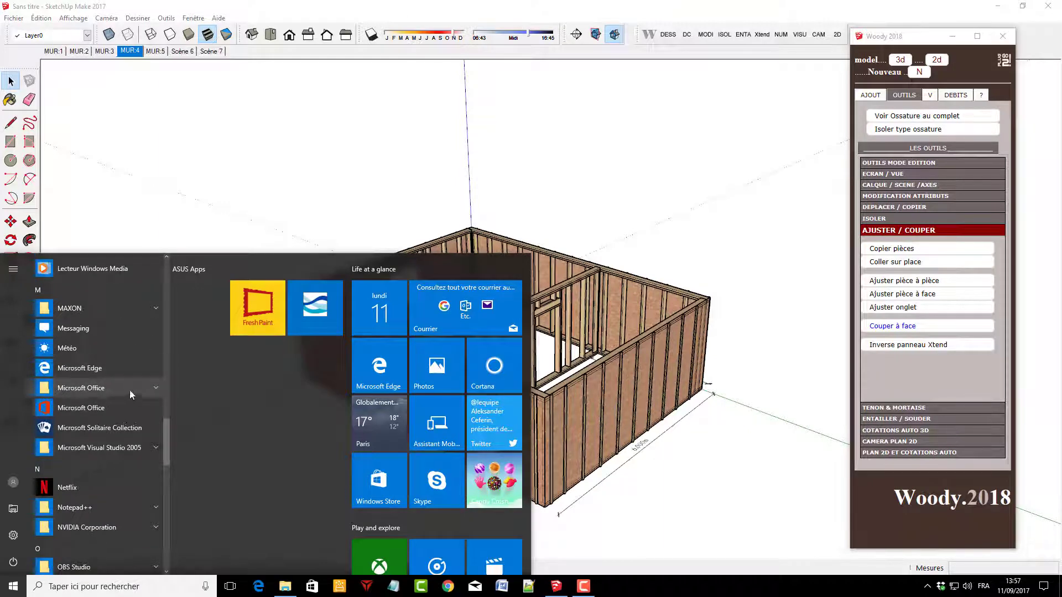
left_click(154, 388)
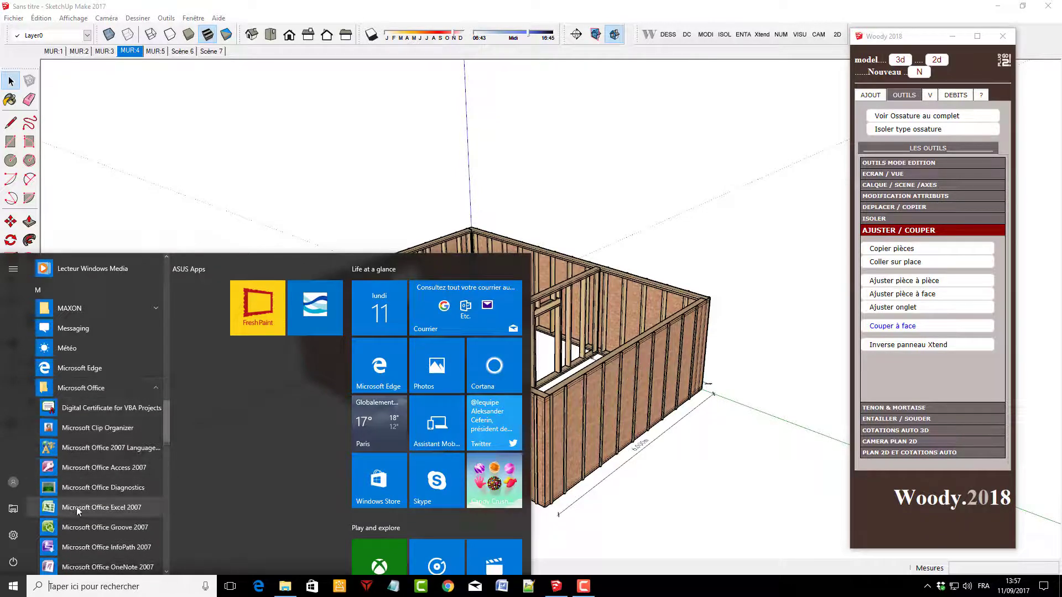
scroll(94, 470, "down", 2)
scroll(103, 470, "down", 1)
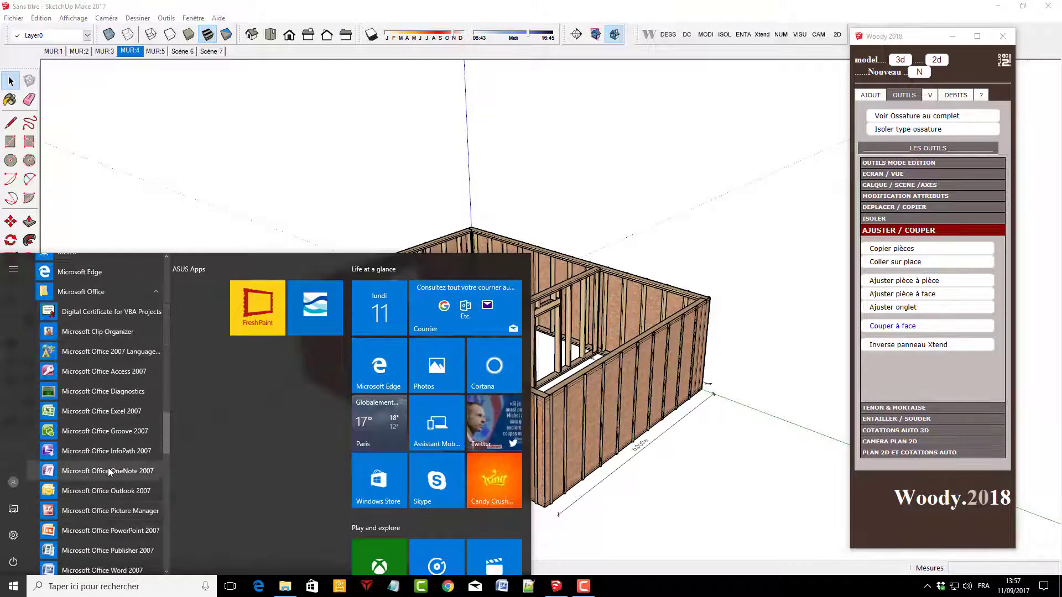
left_click(104, 411)
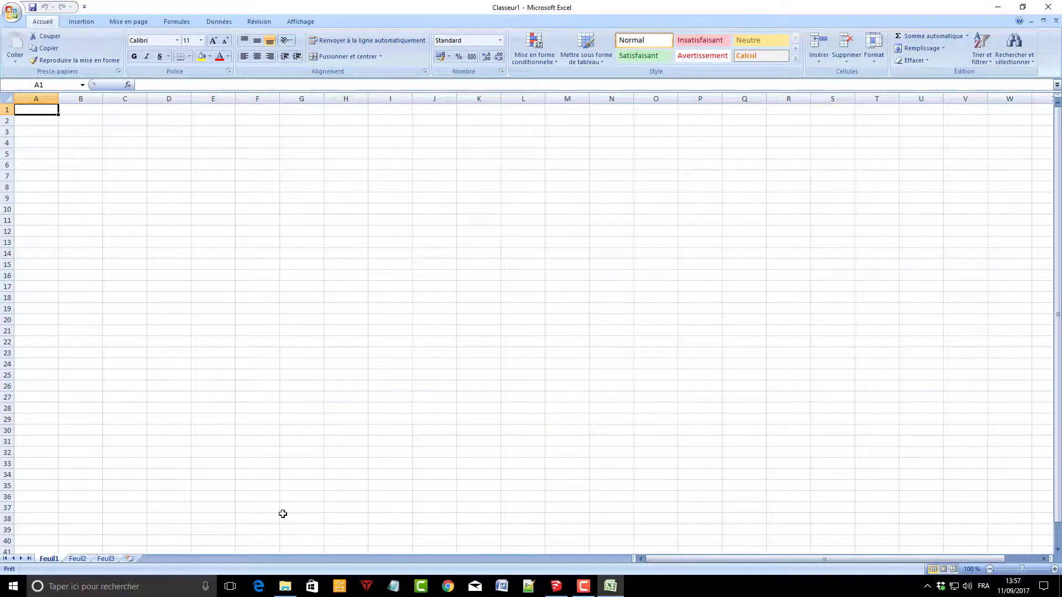
Return to SketchUp and save the wall-frame model as ert.skp in Documents
left_click(997, 7)
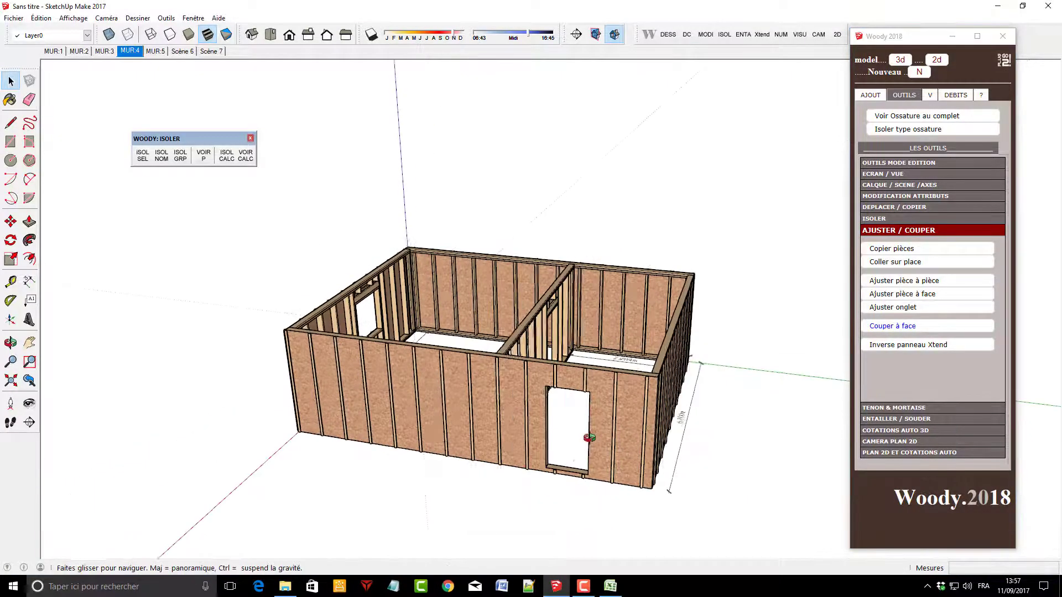
middle_click_drag(458, 455, 824, 501)
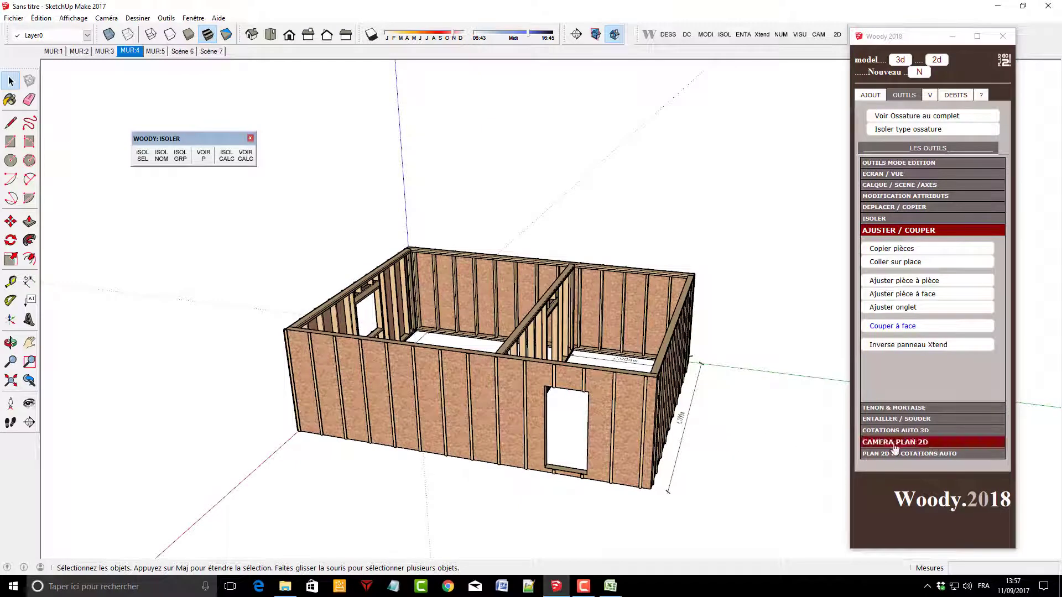
left_click(14, 18)
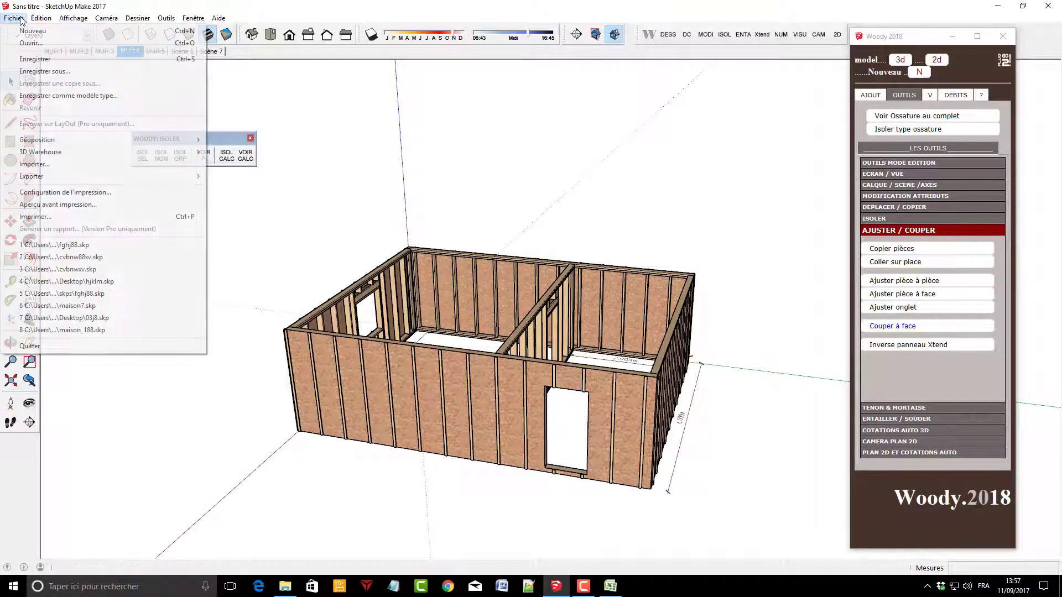
left_click(35, 59)
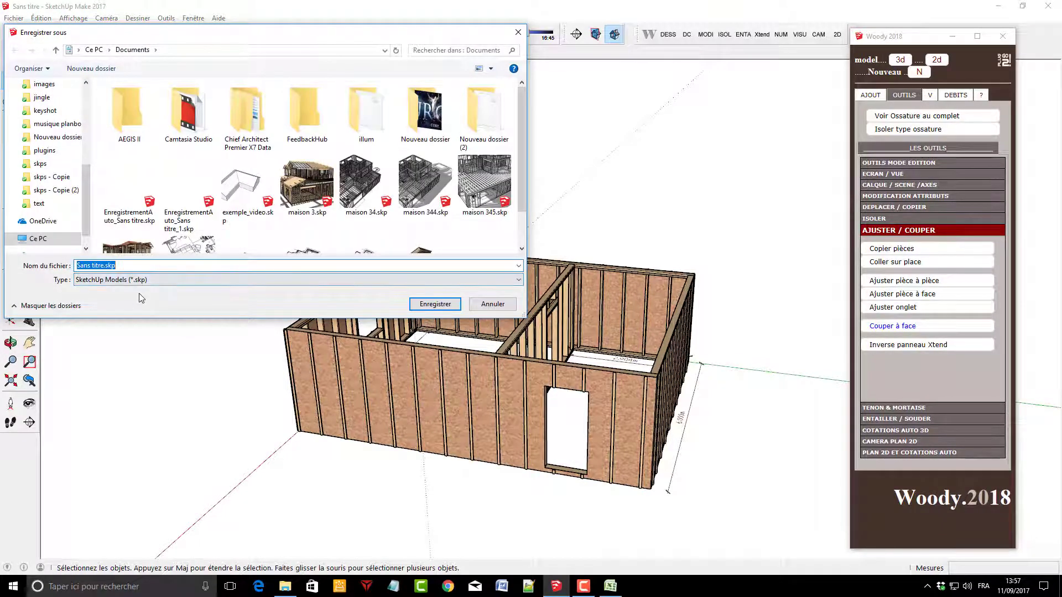
type("ert")
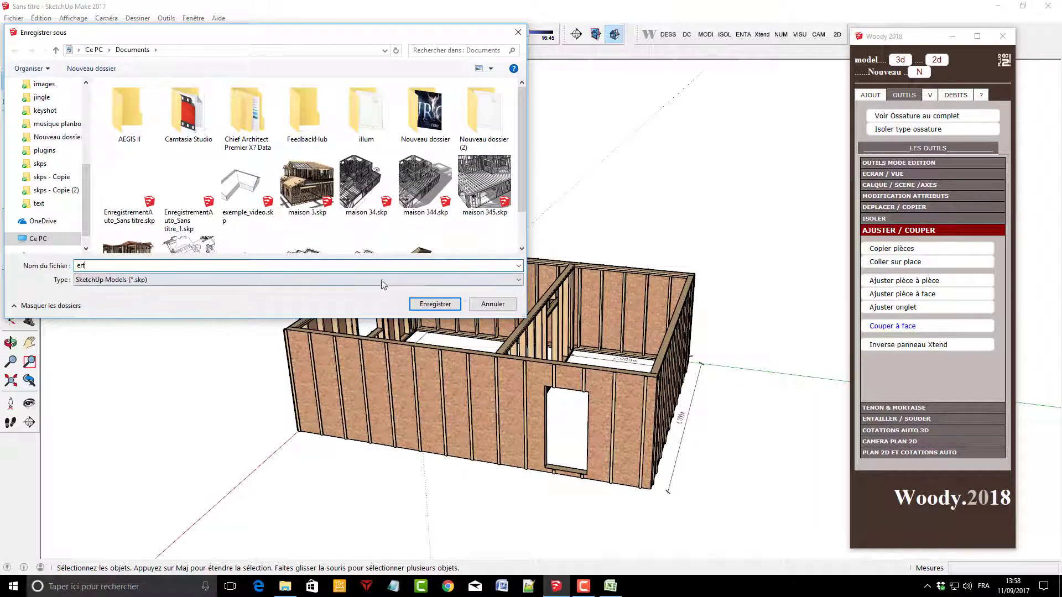
left_click(437, 304)
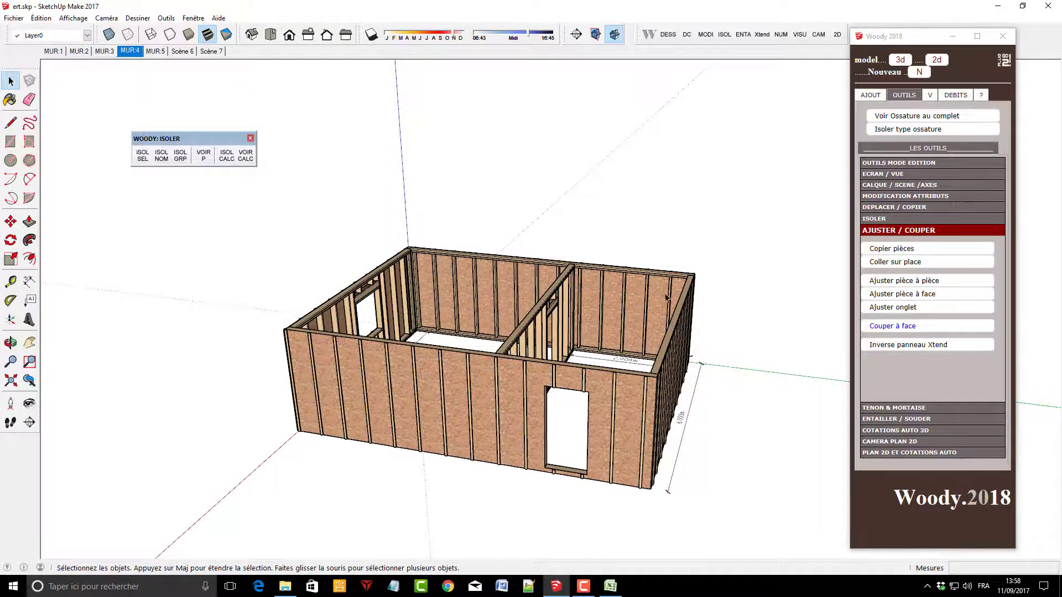
mouse_move(444, 305)
middle_mouse_down()
mouse_move(727, 444)
mouse_move(691, 412)
middle_mouse_up()
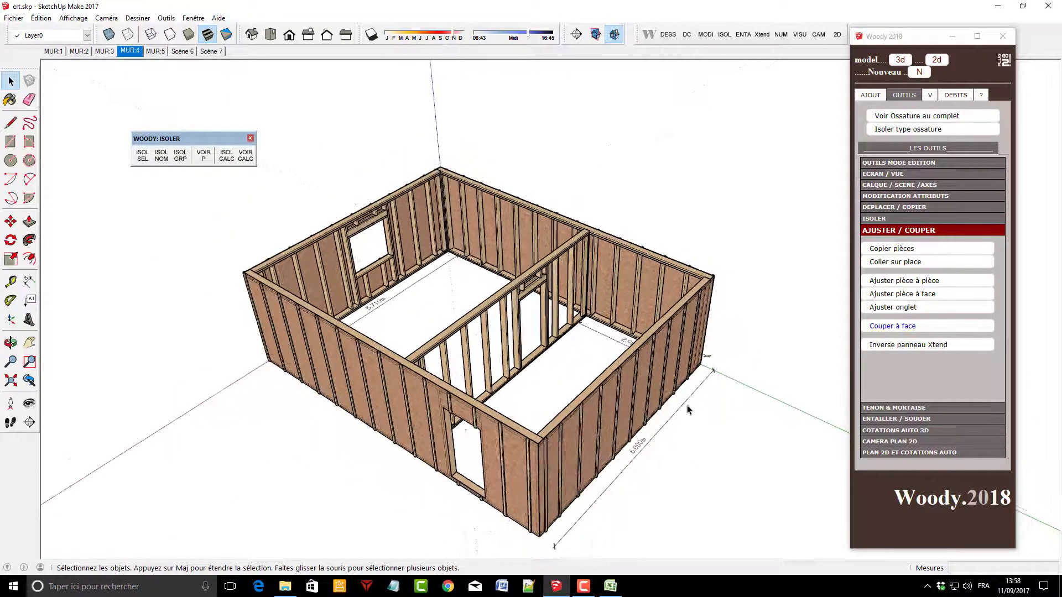
Release all pieces of the whole model with Woody's Libérer pièces/Model entier
left_click(965, 97)
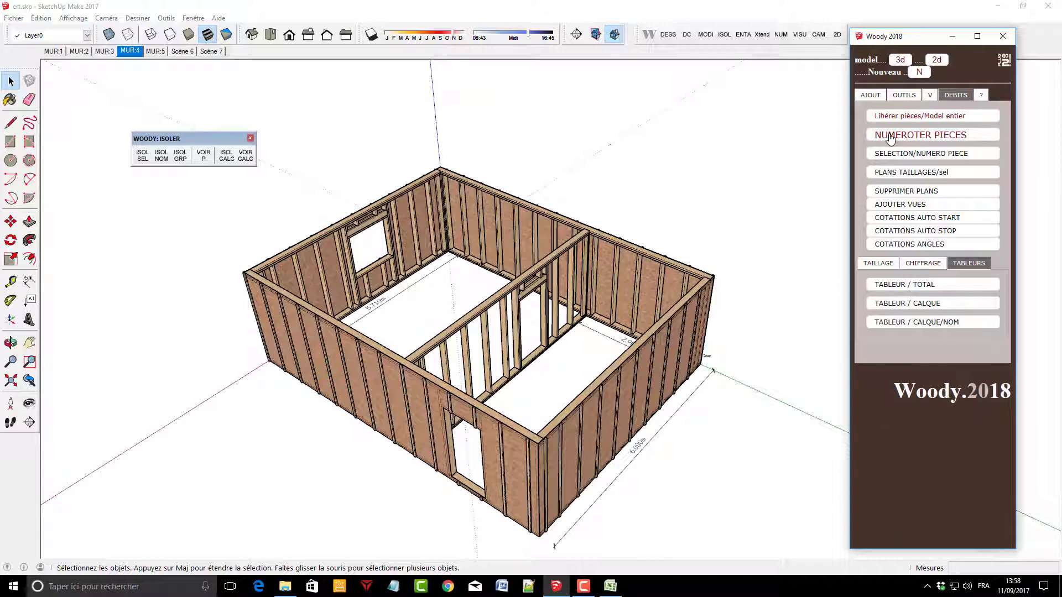
left_click(905, 116)
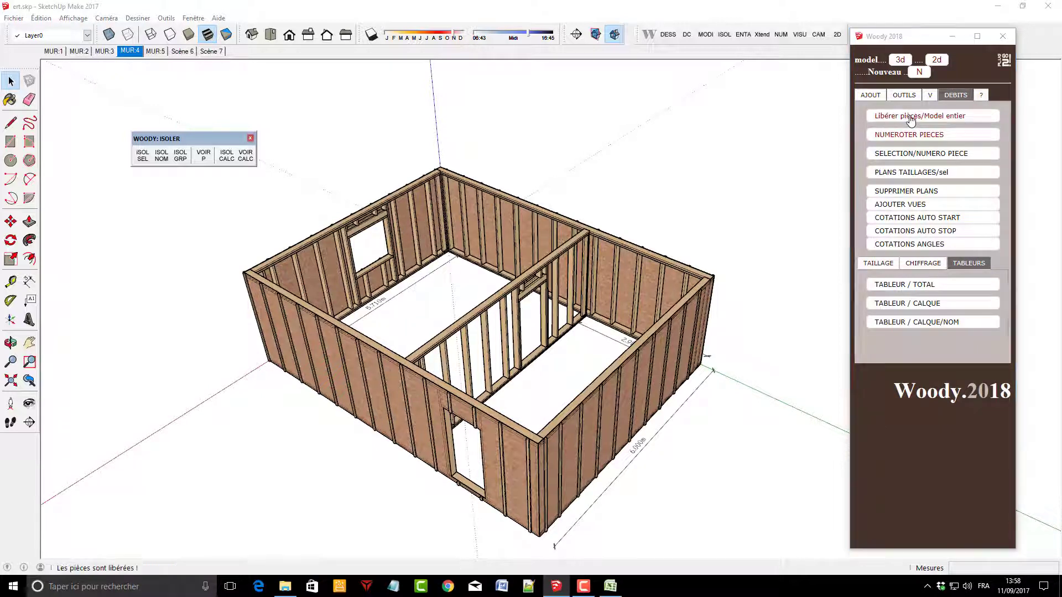
left_click(962, 320)
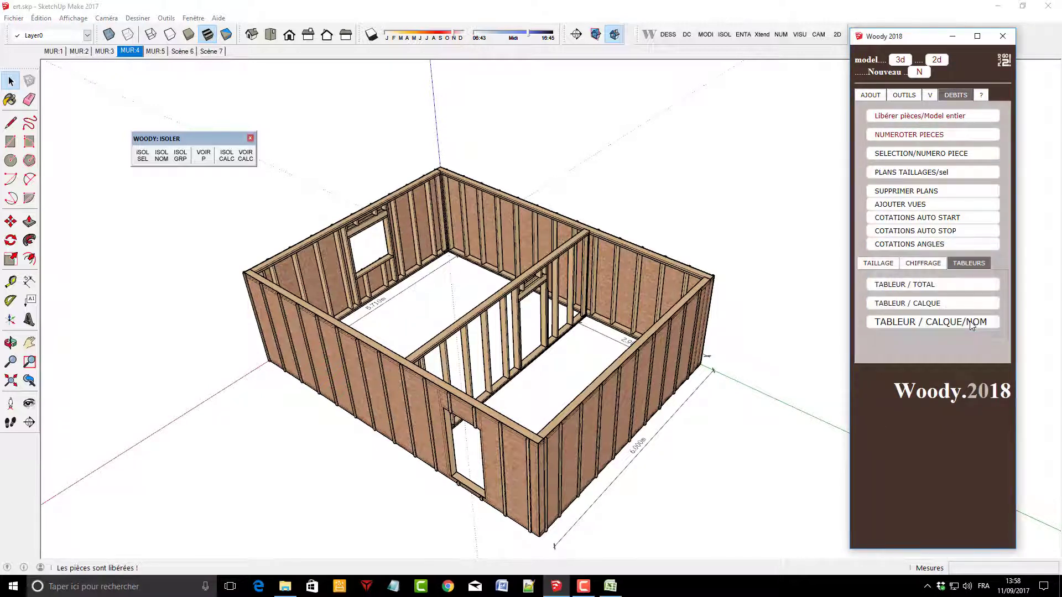
Renumber all the model's pieces and acknowledge the success message
left_click(899, 138)
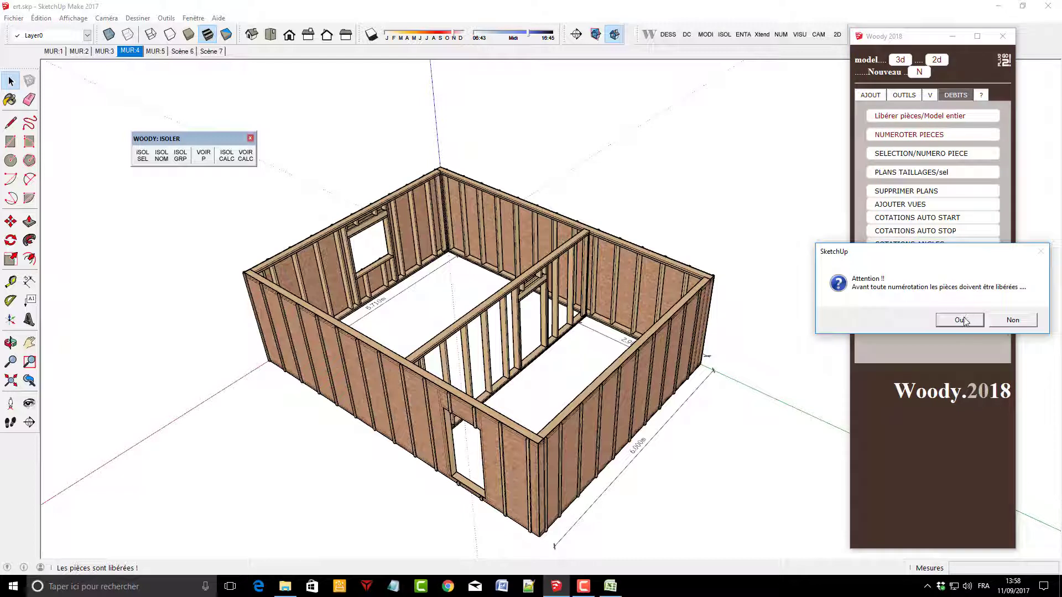
left_click(960, 320)
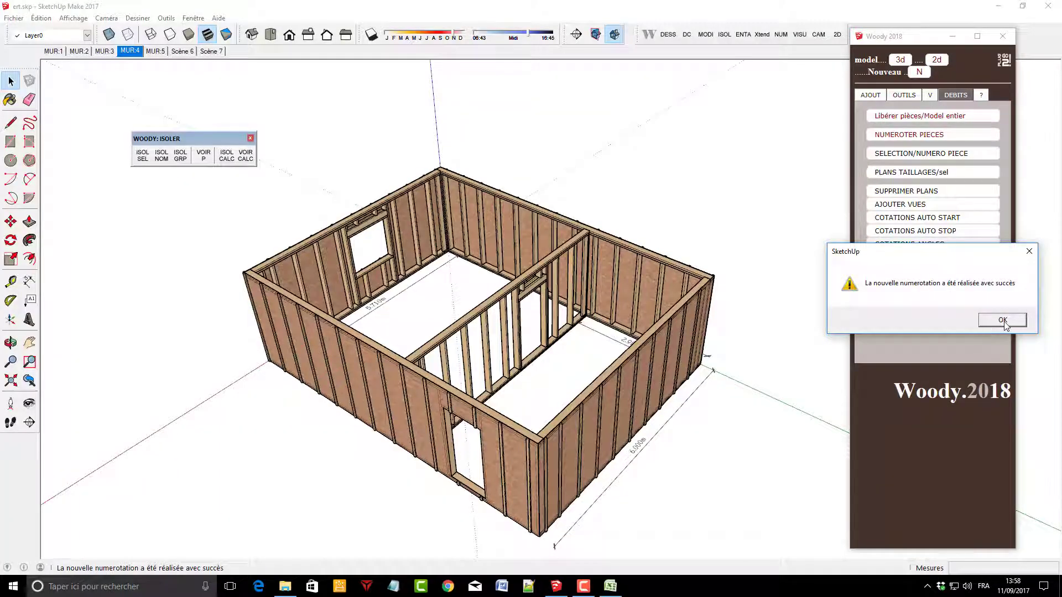
left_click(1003, 320)
scroll(611, 397, "down", 1)
scroll(513, 299, "down", 1)
Generate Woody's TABLEUR / TOTAL cutting-list table for the whole model
scroll(666, 427, "up", 2)
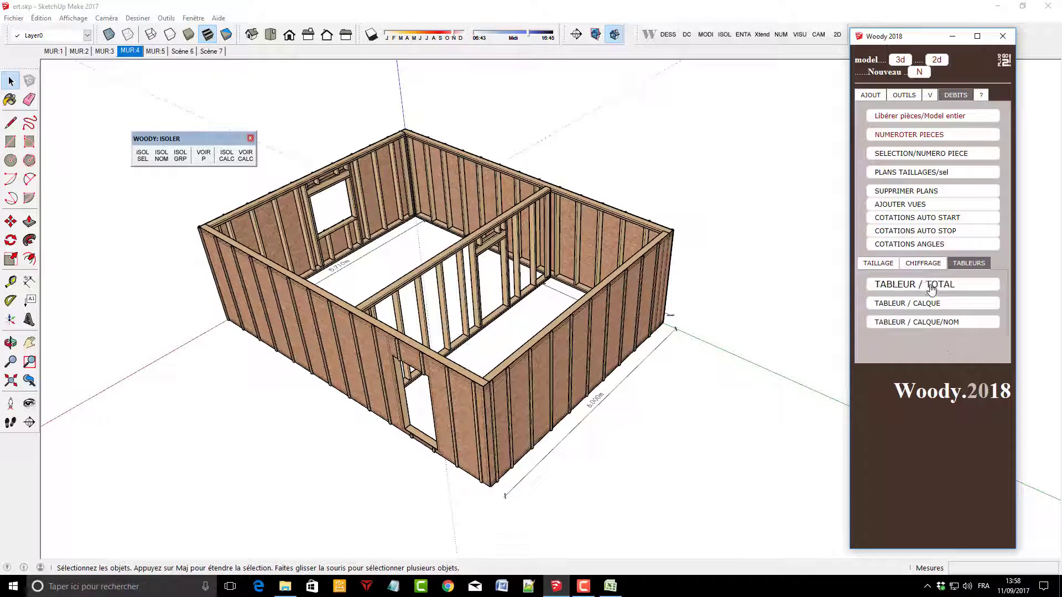
left_click(878, 264)
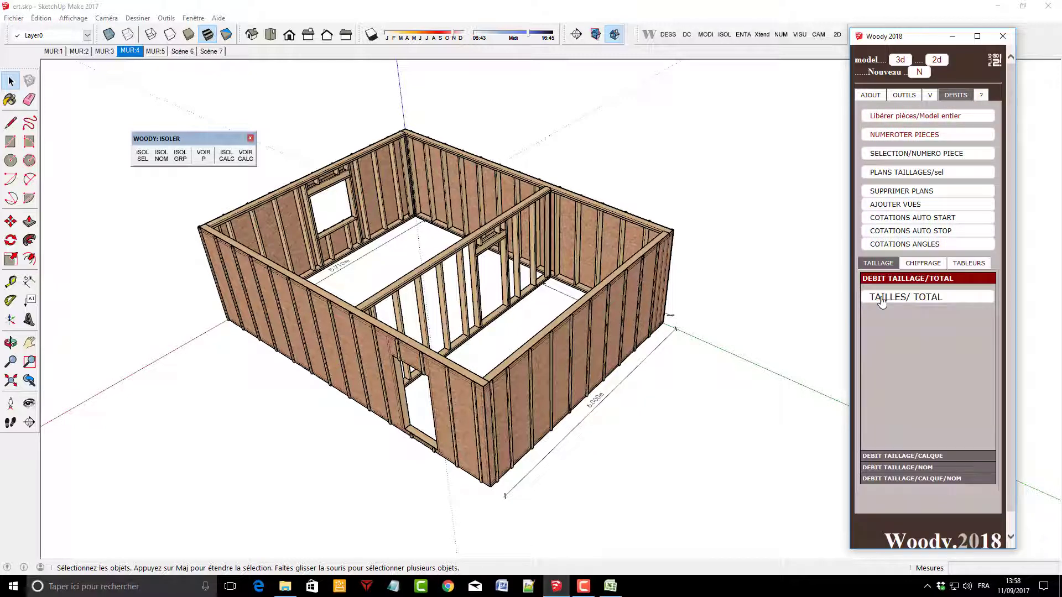
left_click(901, 458)
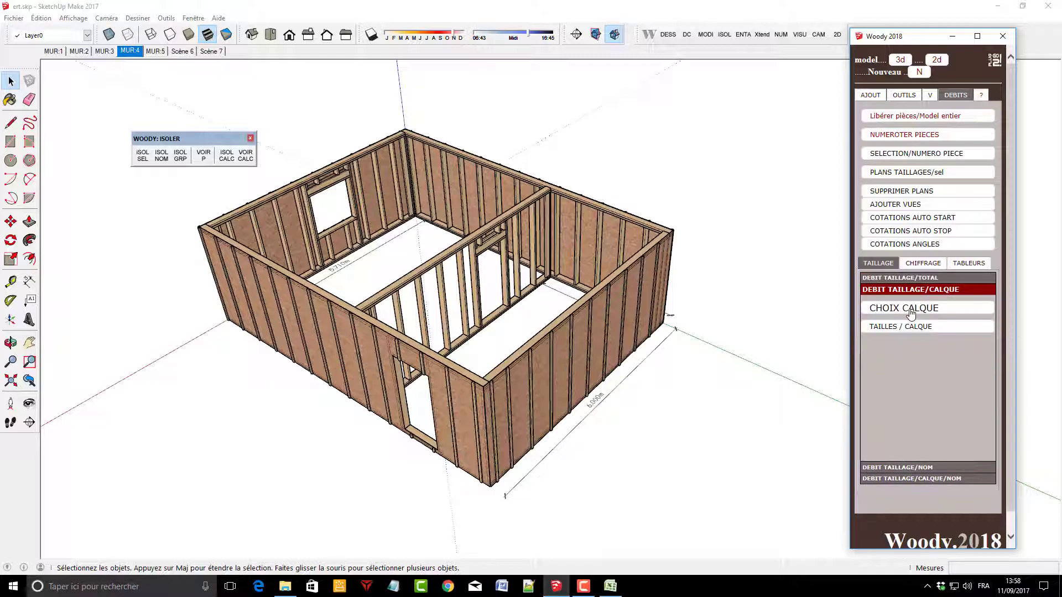
left_click(967, 263)
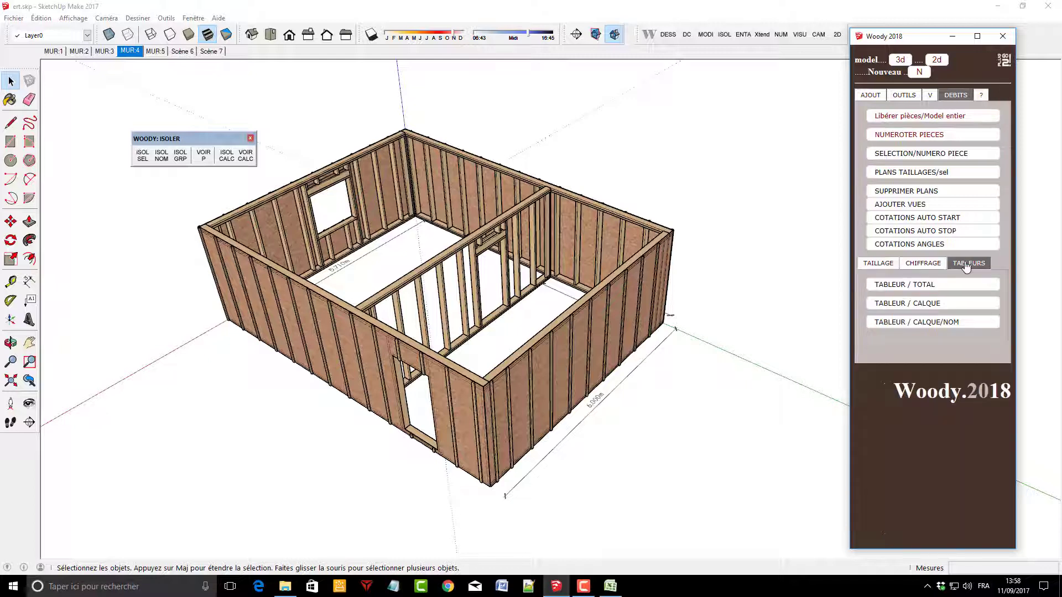
left_click(920, 289)
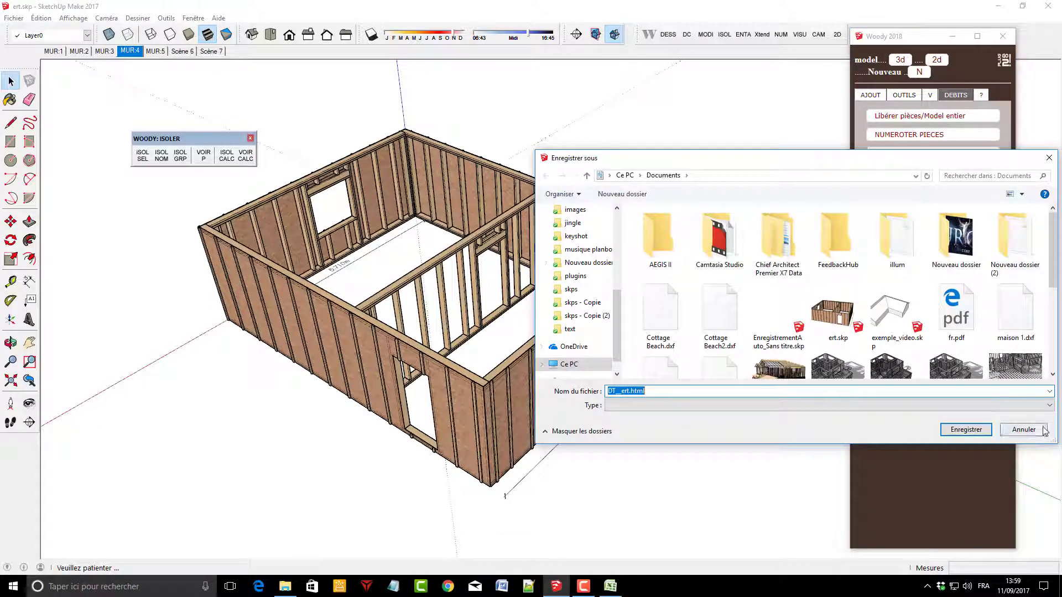
Skip saving DT_ert.html, copy the whole Tableau Total ert table, and bring Excel forward
left_click(1043, 431)
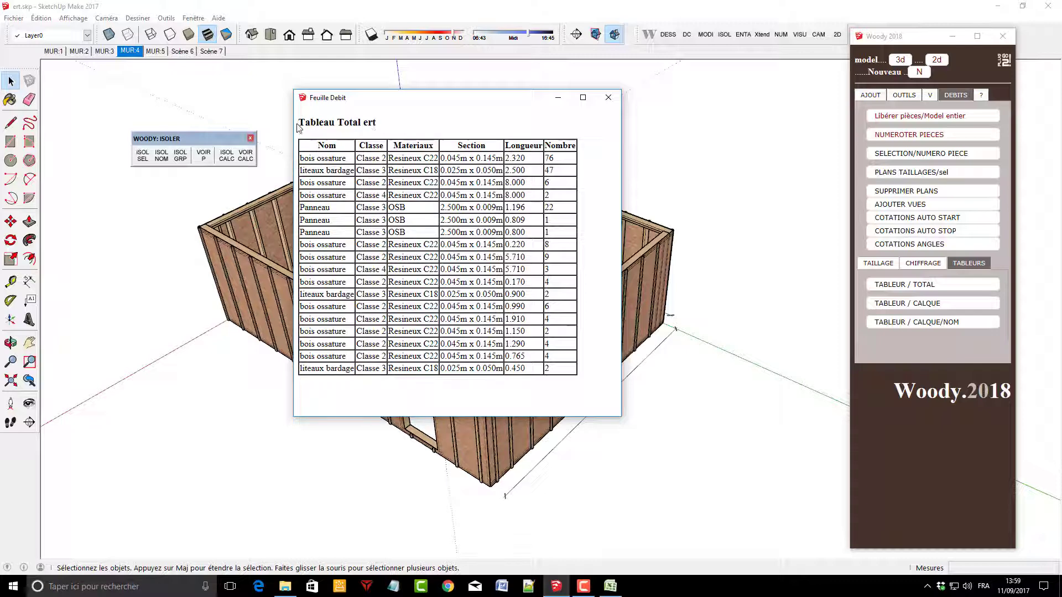
left_click_drag(299, 122, 548, 369)
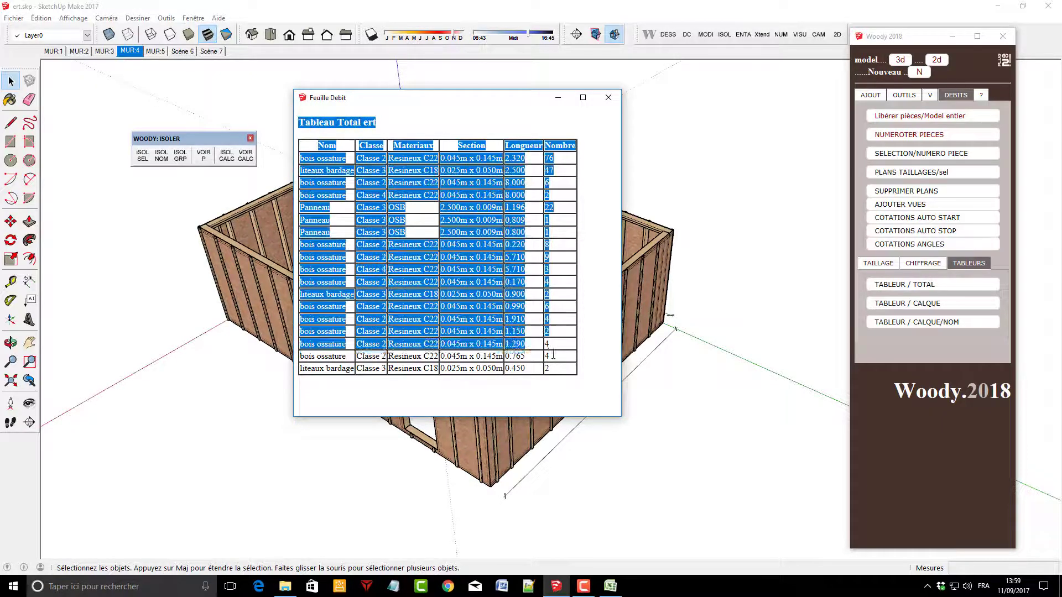
right_click(485, 302)
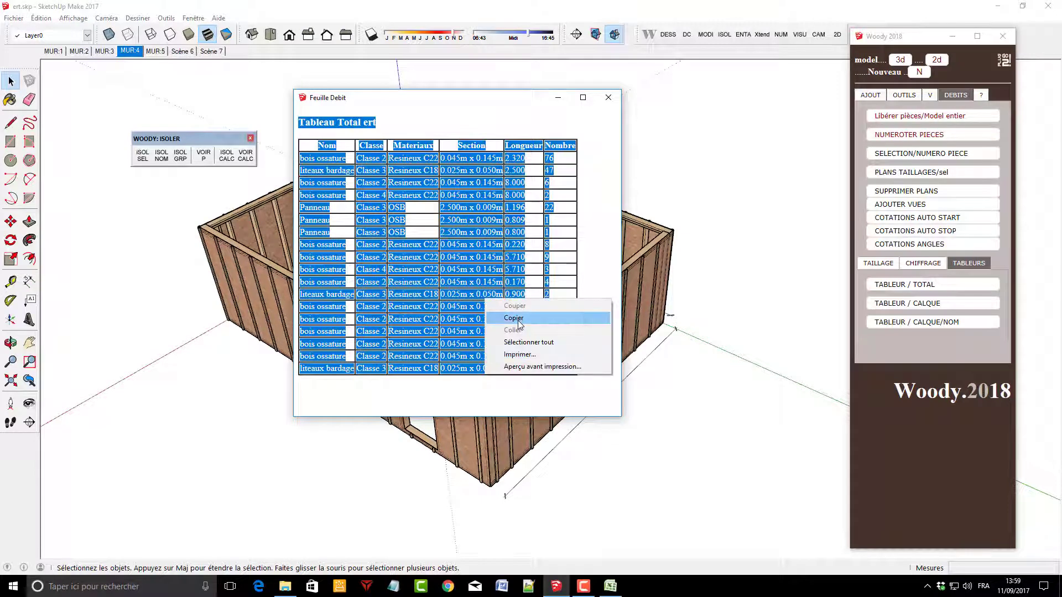
left_click(491, 318)
left_click(615, 589)
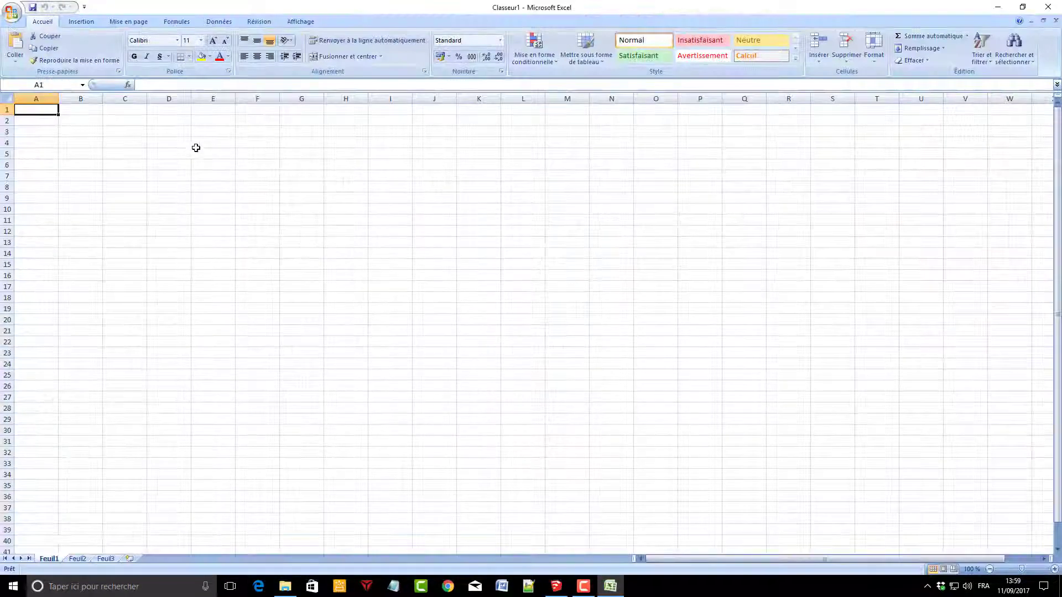
Paste the Tableau Total ert list at C4 and select its data range C6:H24
left_click(137, 142)
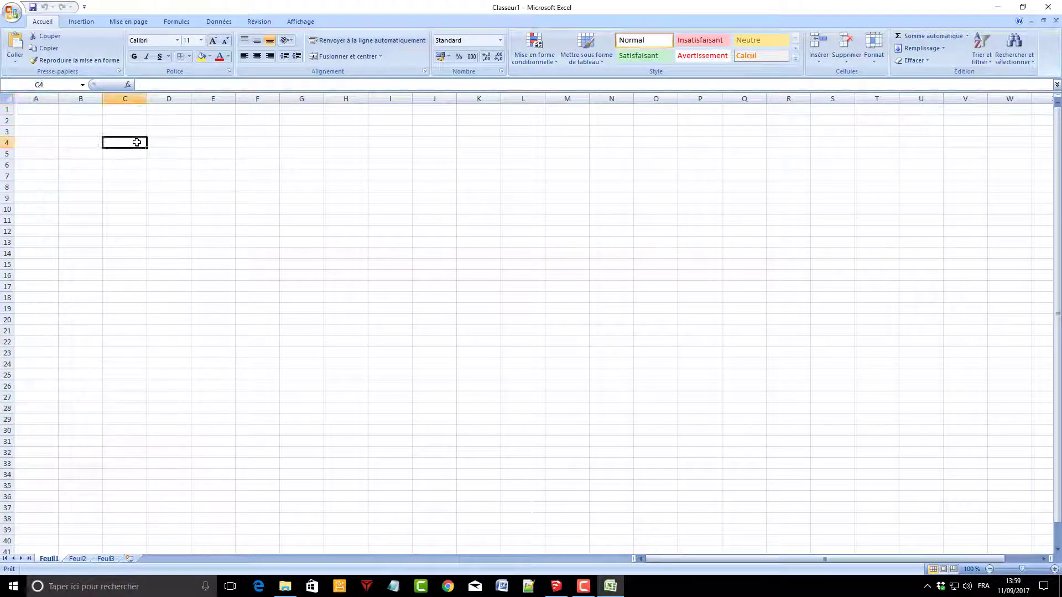
right_click(136, 142)
left_click(166, 175)
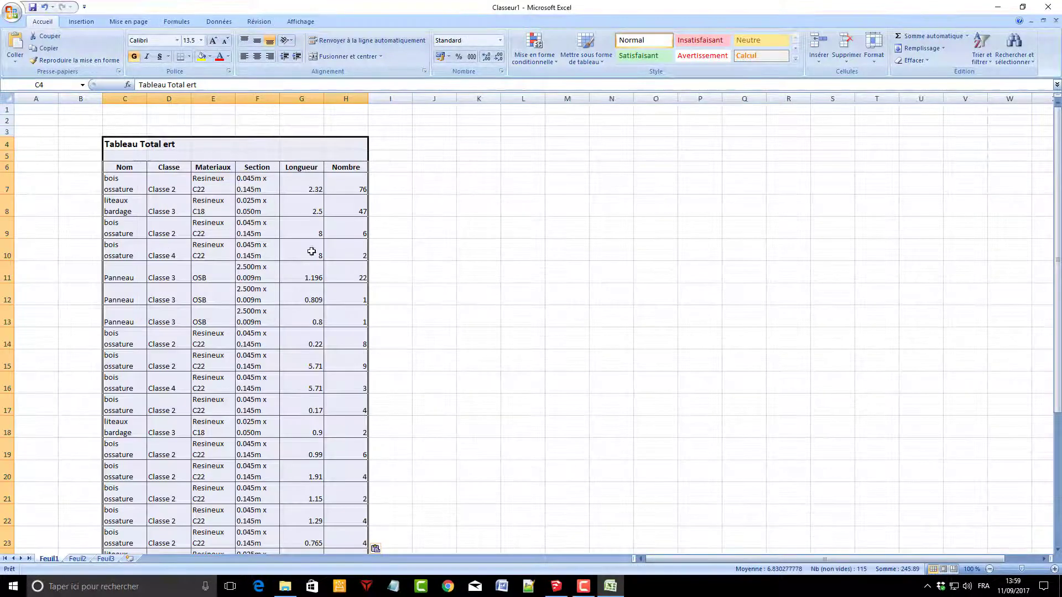
left_click(558, 247)
scroll(496, 272, "down", 1)
scroll(503, 287, "down", 2)
scroll(509, 299, "up", 3)
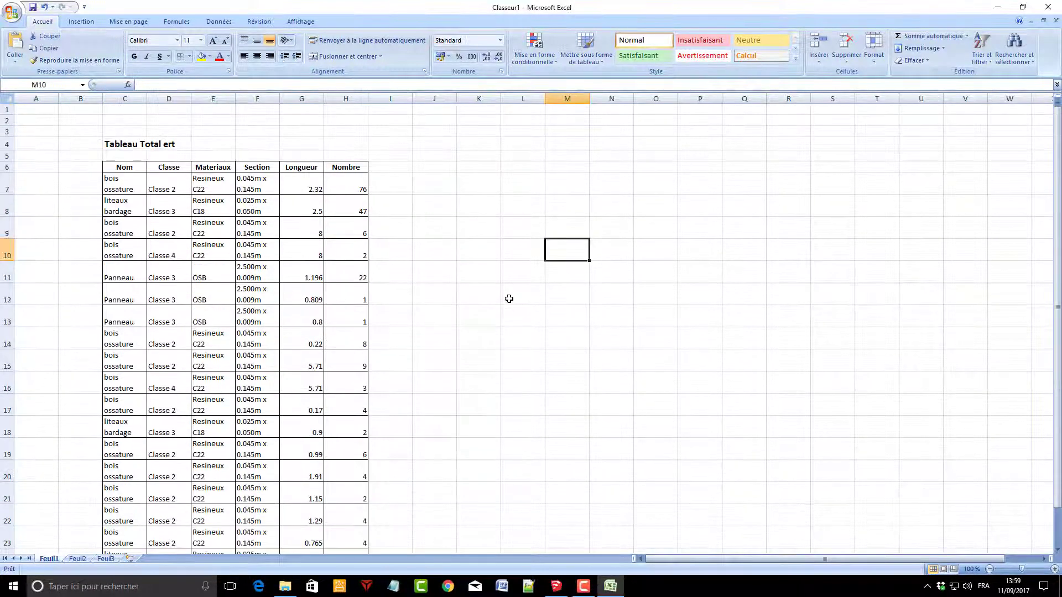
left_click(126, 168)
scroll(430, 306, "down", 4)
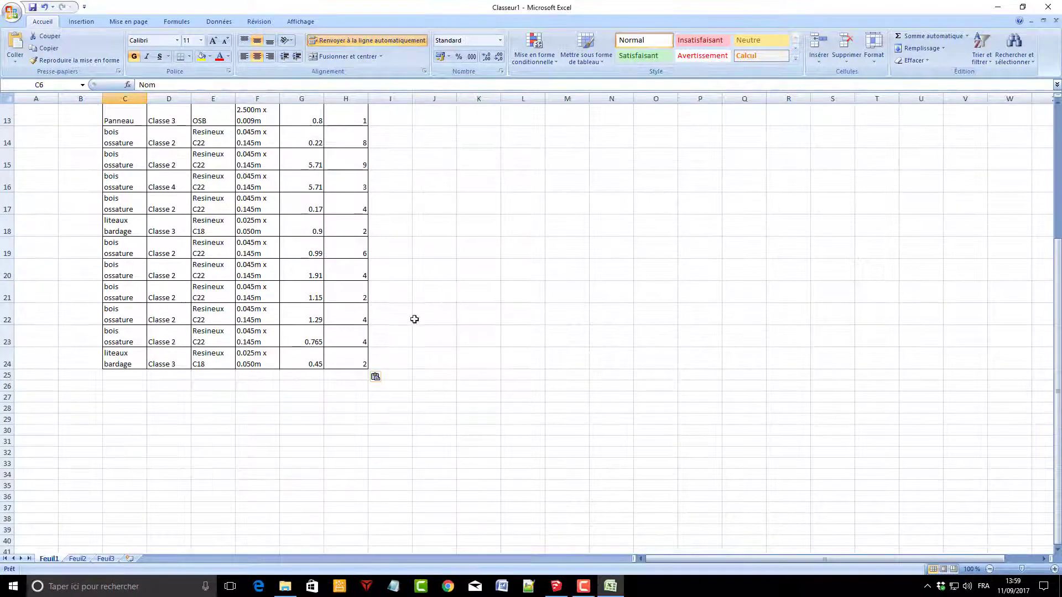
left_click(343, 357, "shift")
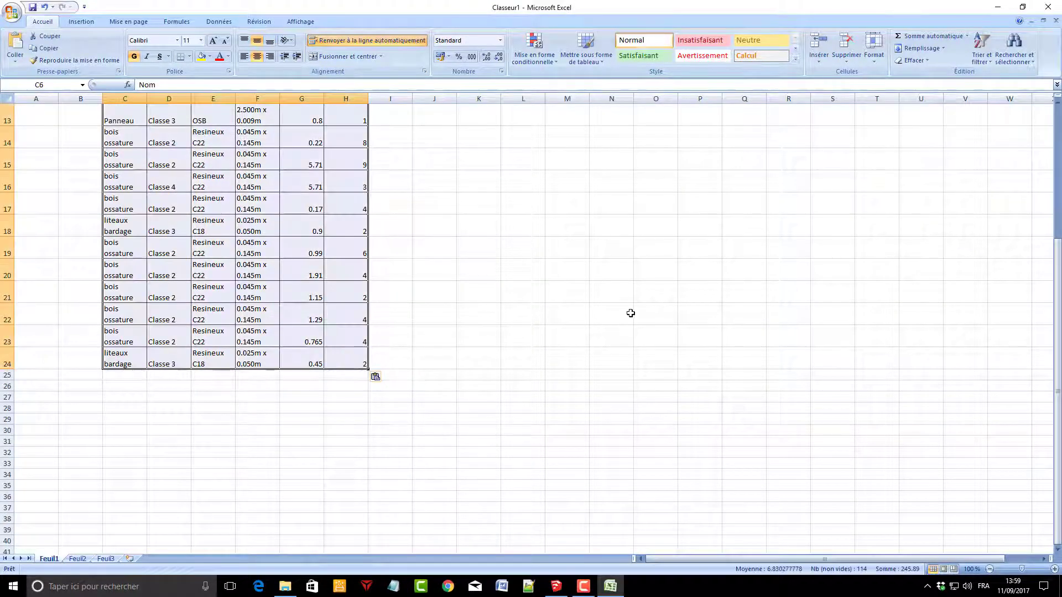
scroll(630, 311, "up", 3)
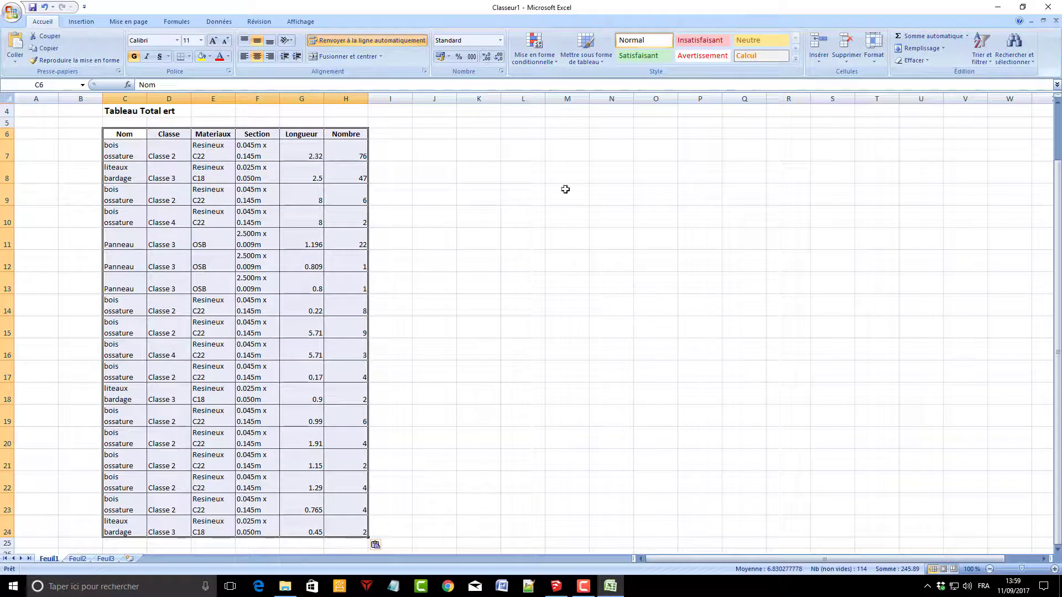
Format C6:H24 as a table with headers in a black Moyen style, creating Tableau1
left_click(591, 55)
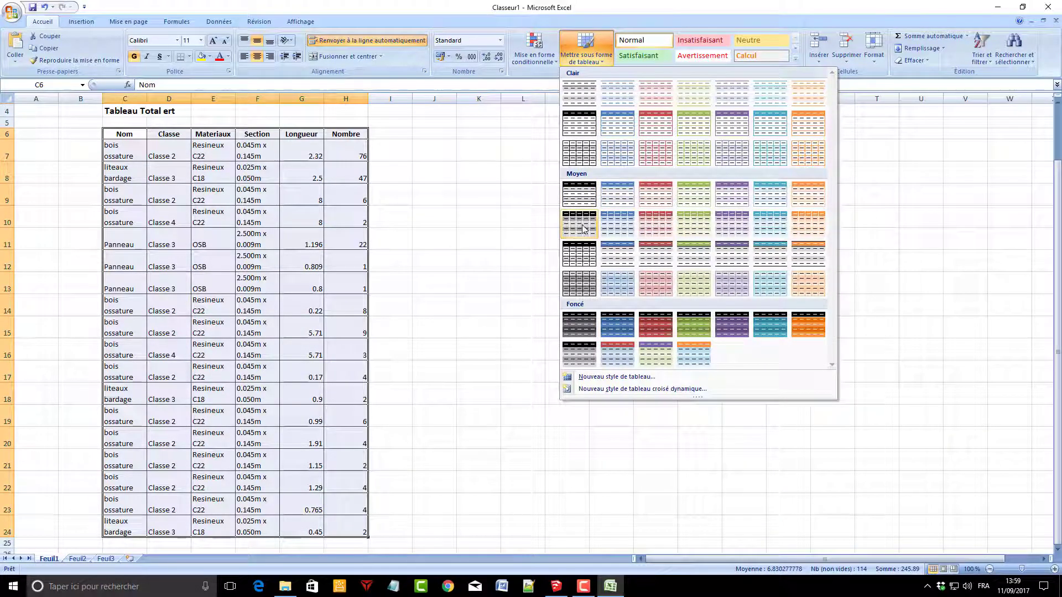
left_click(571, 192)
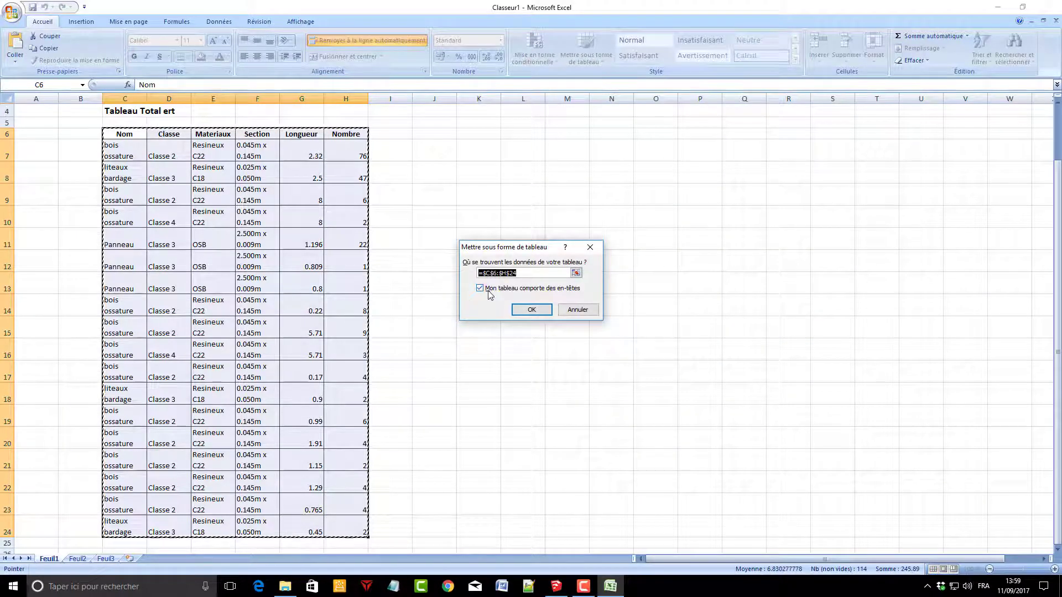
left_click(531, 310)
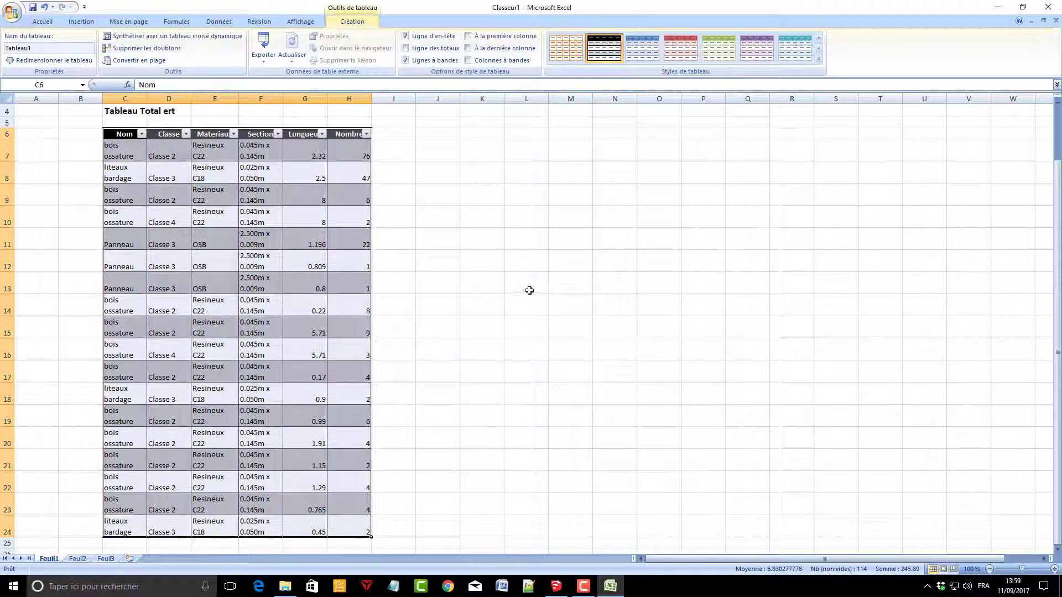
left_click(116, 134)
left_click(358, 526, "shift")
left_click(45, 24)
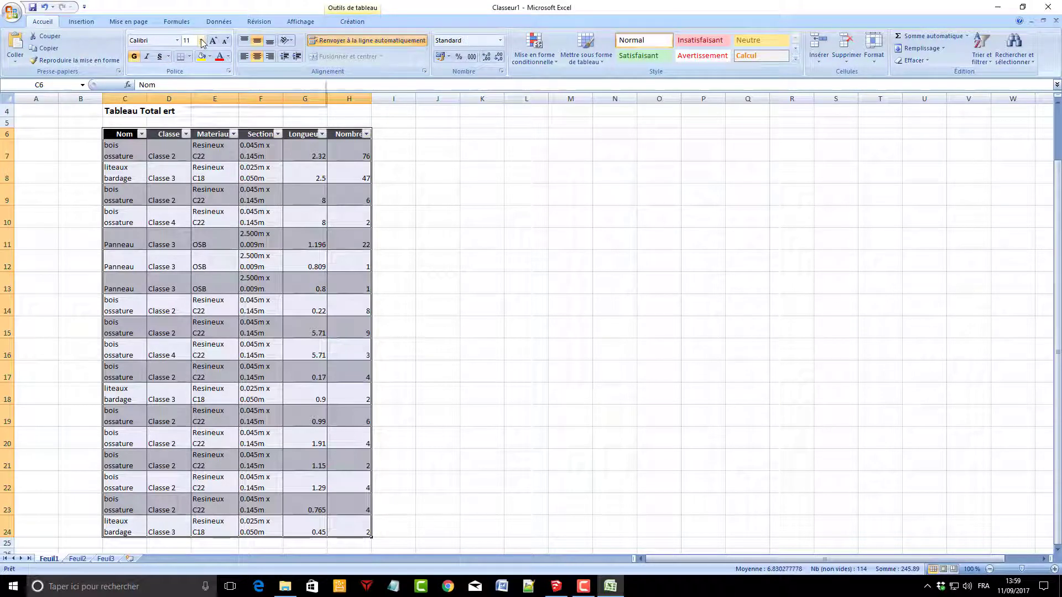
Widen the Nombre column H and select the whole Tableau Total ert table
left_click(710, 248)
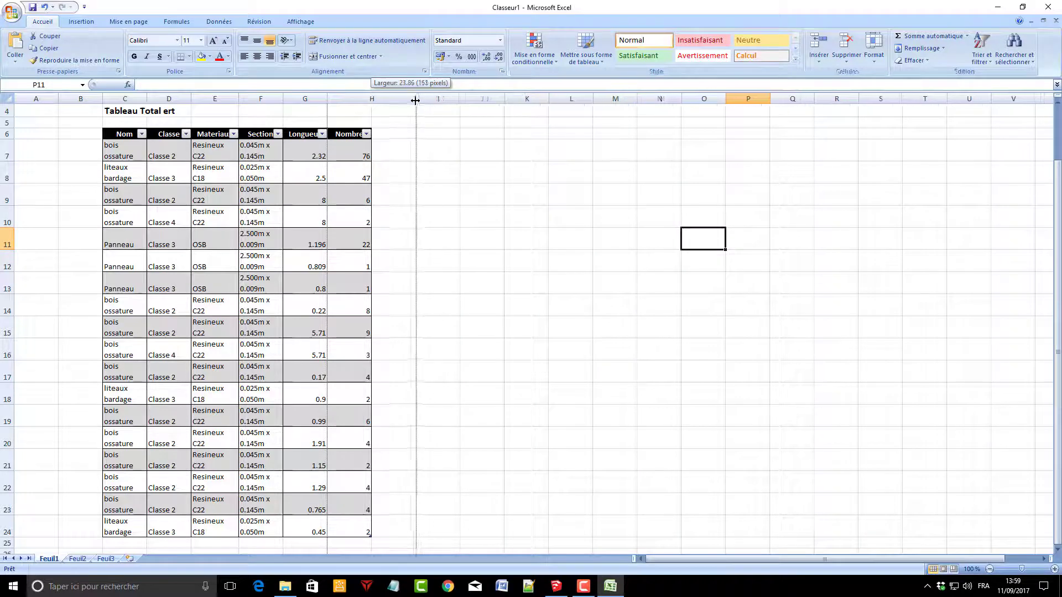
left_click_drag(429, 98, 415, 98)
left_click(468, 193)
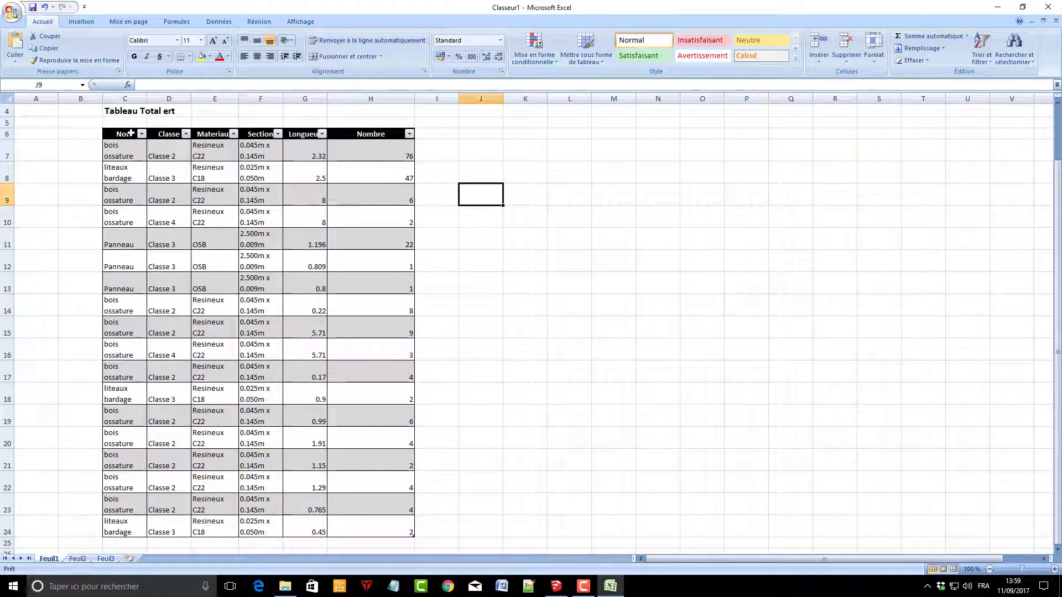
left_click_drag(131, 134, 399, 527)
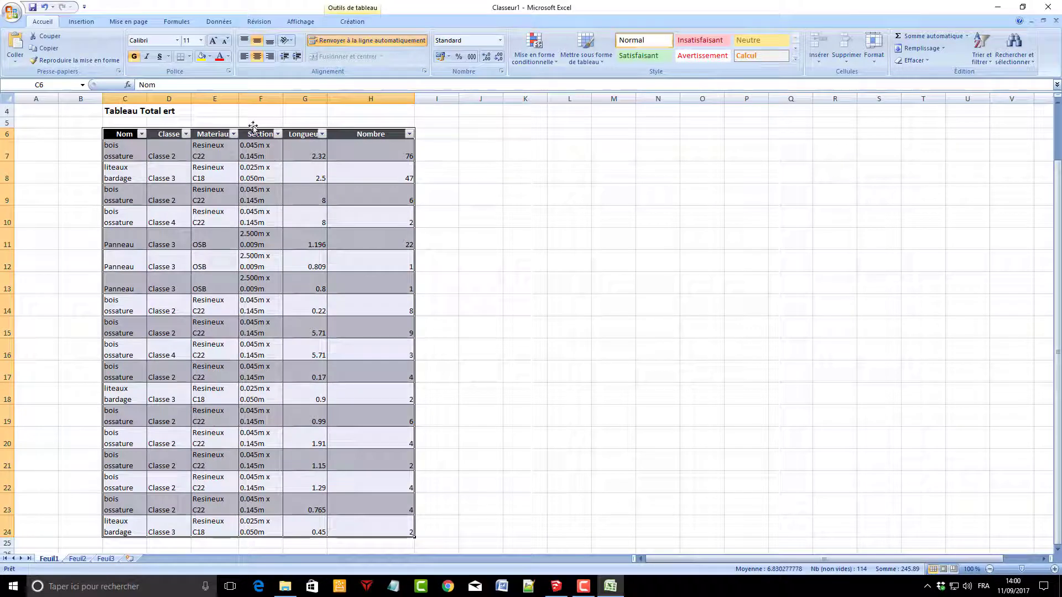
left_click(202, 43)
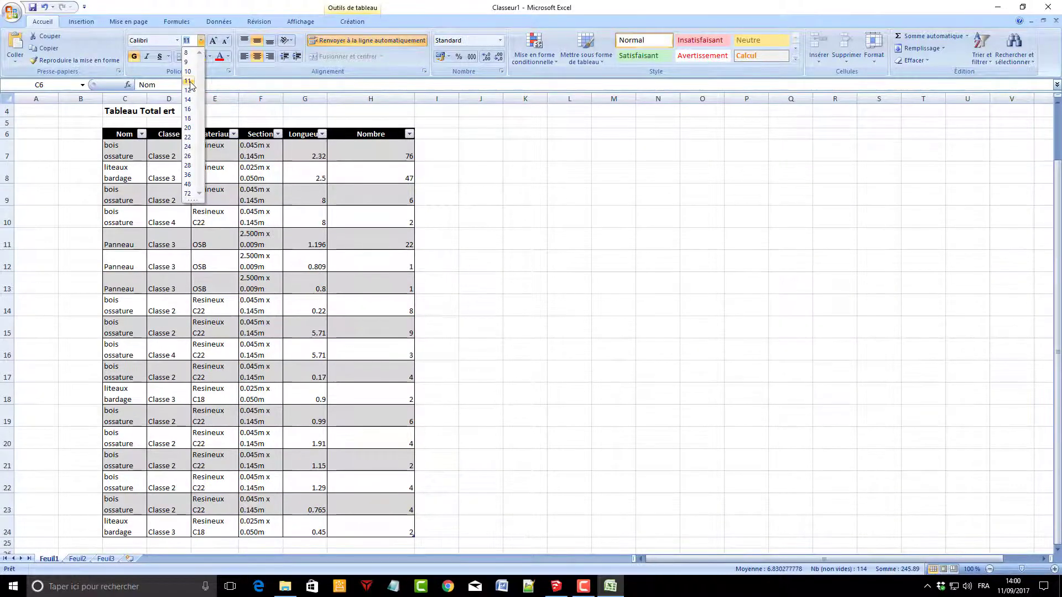
left_click(661, 243)
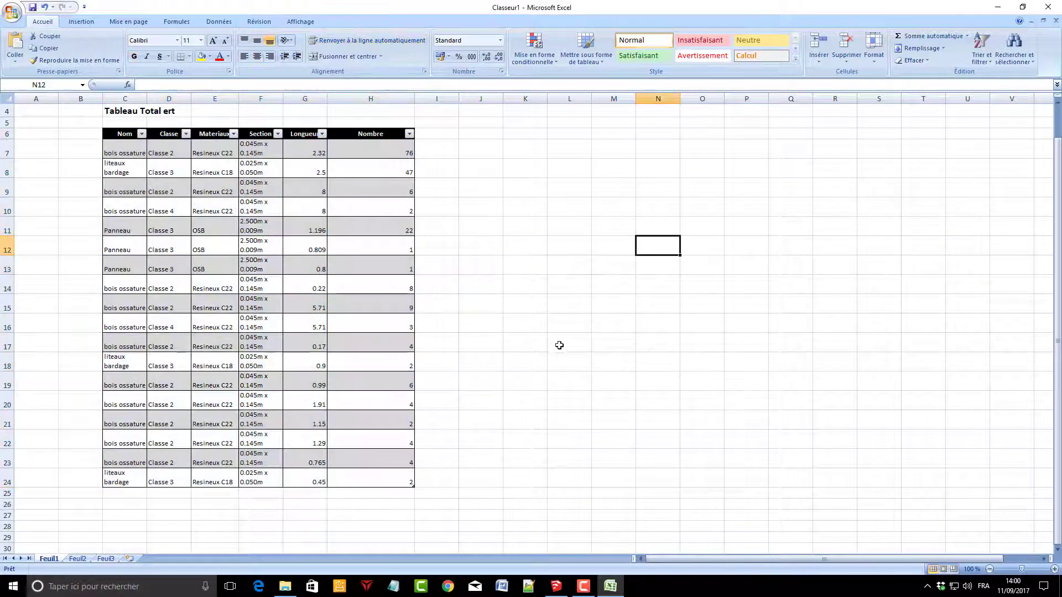
scroll(559, 346, "down", 1)
scroll(582, 343, "up", 2)
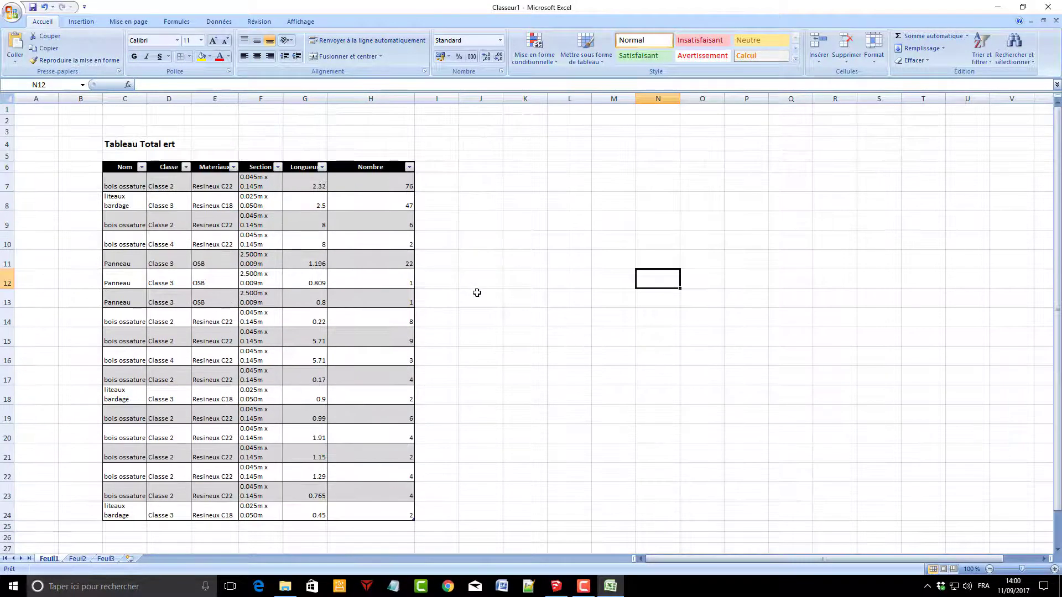
Centre the Longueur and Nombre values in columns G and H
left_click(305, 98)
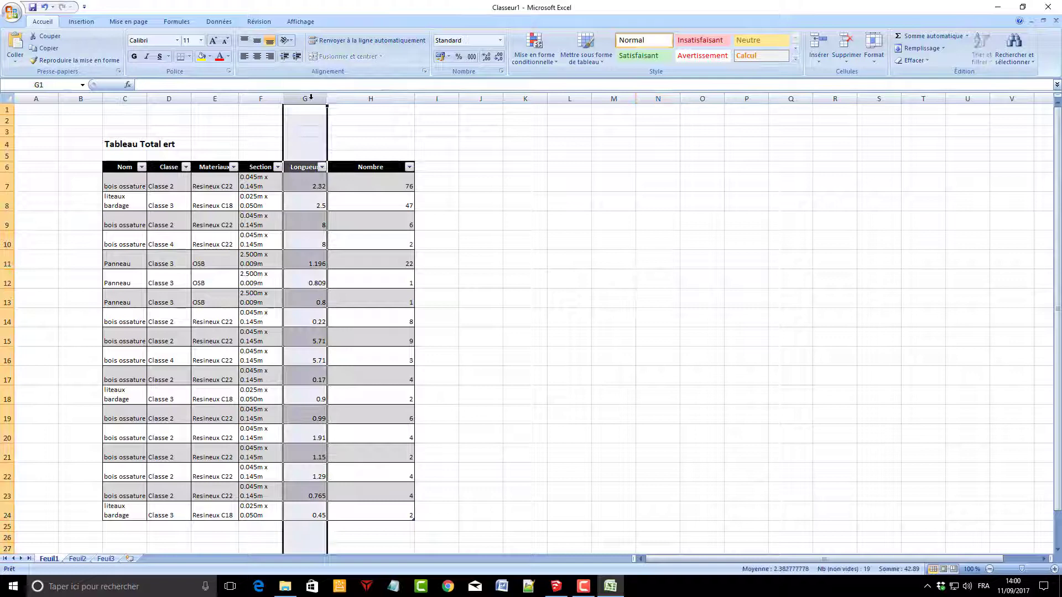
left_click(392, 99, "shift")
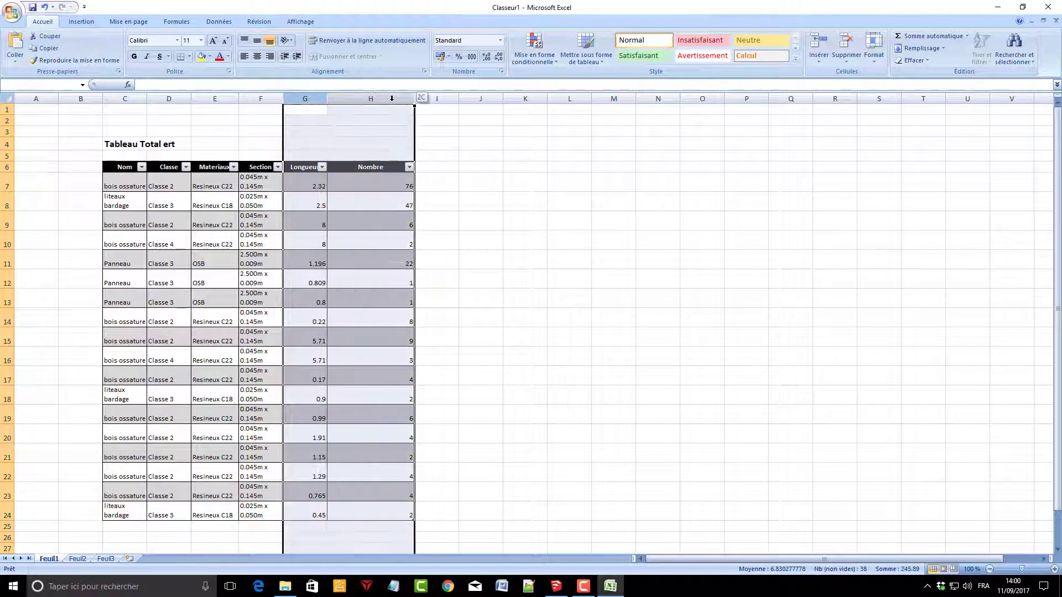
left_click(258, 57)
left_click(604, 209)
scroll(568, 288, "down", 4)
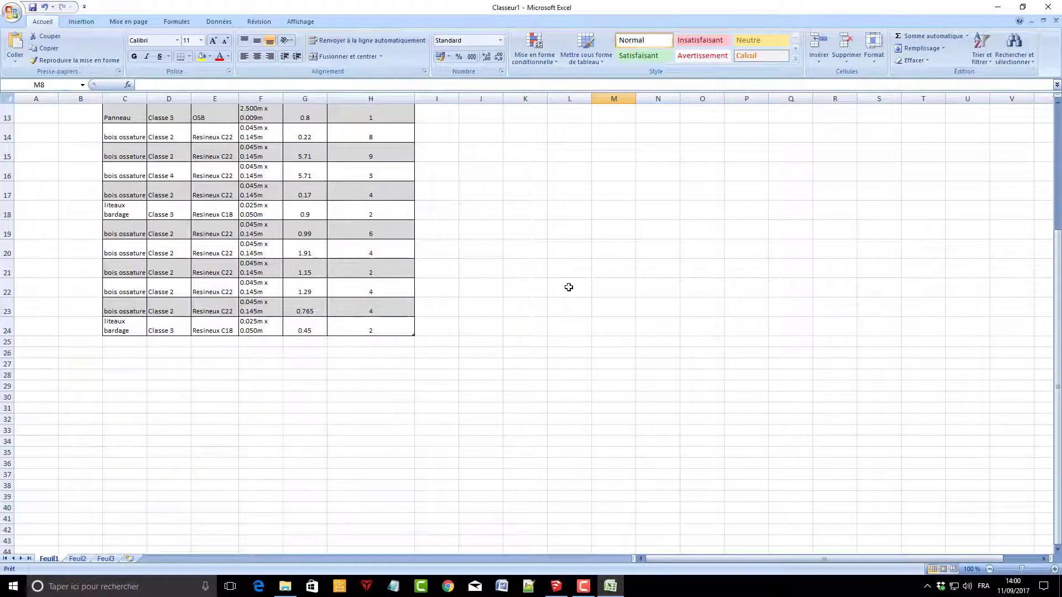
scroll(569, 287, "up", 2)
scroll(568, 287, "down", 1)
scroll(569, 287, "up", 2)
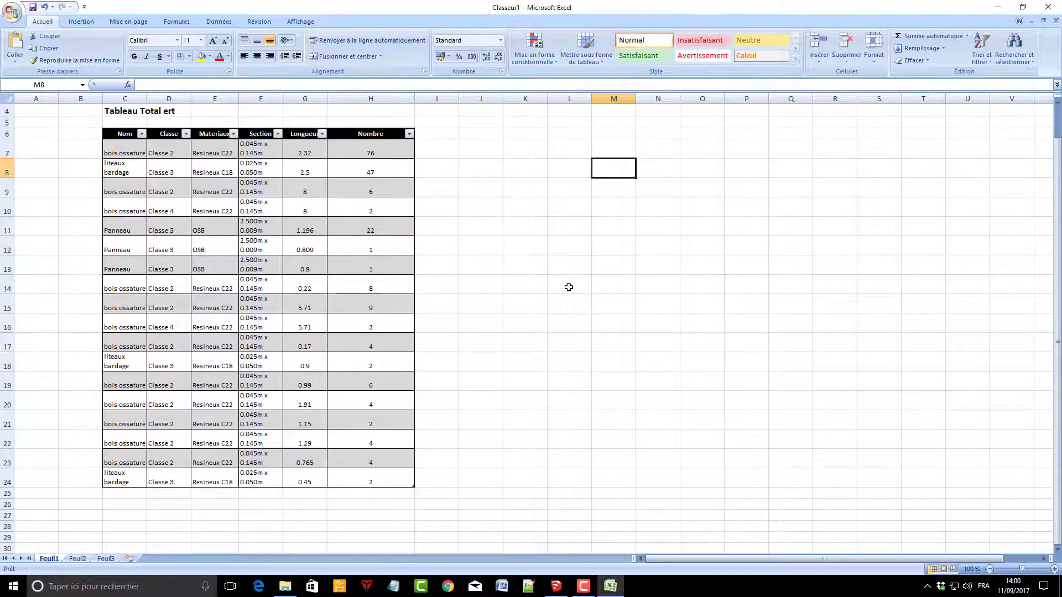
scroll(569, 287, "down", 1)
scroll(569, 287, "down", 3)
scroll(569, 287, "up", 1)
scroll(576, 296, "down", 3)
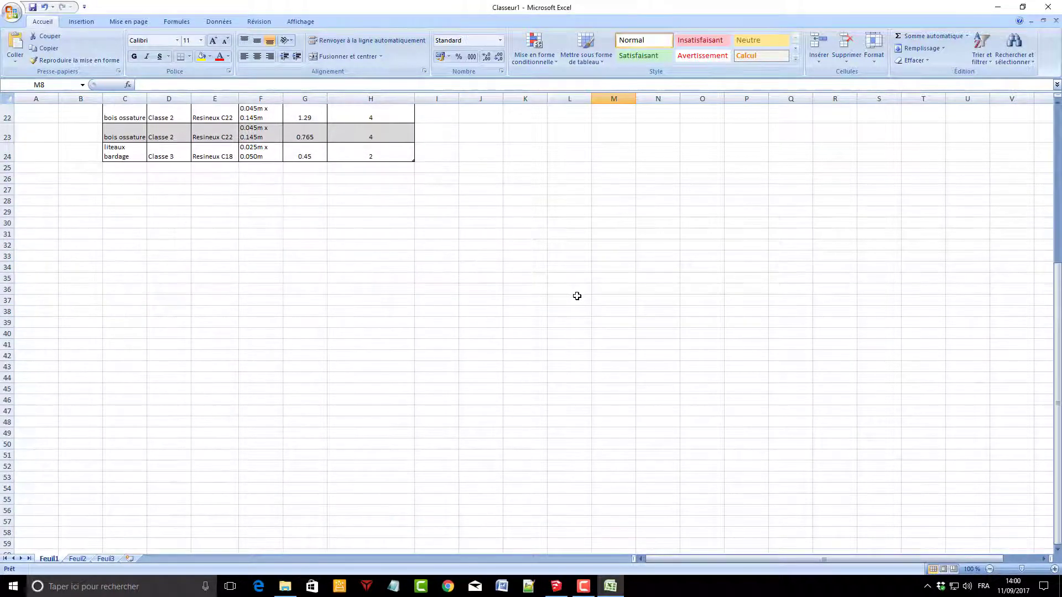
scroll(577, 296, "up", 4)
scroll(577, 296, "up", 2)
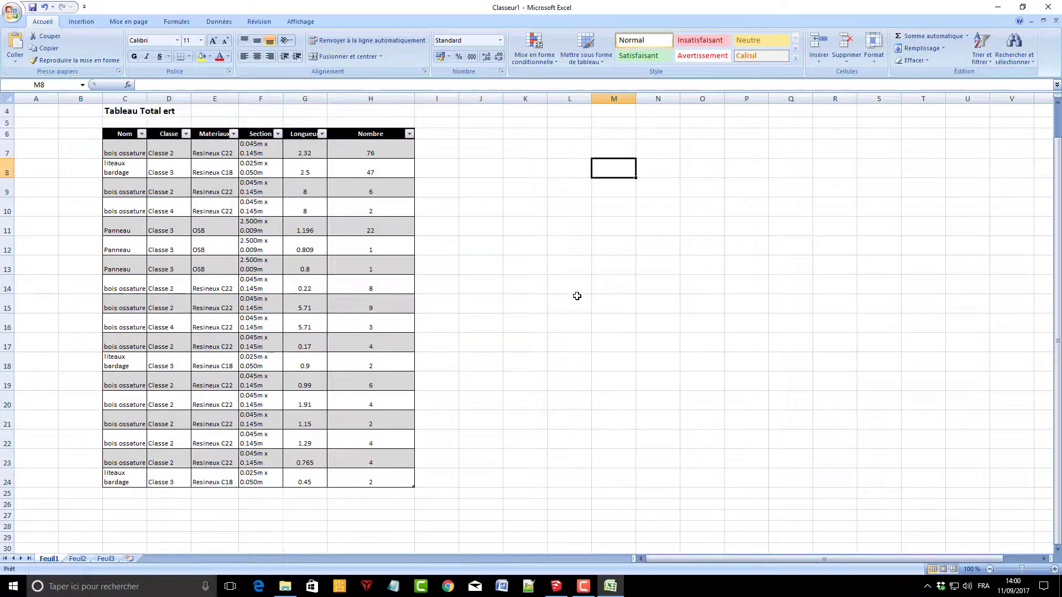
left_click(449, 224)
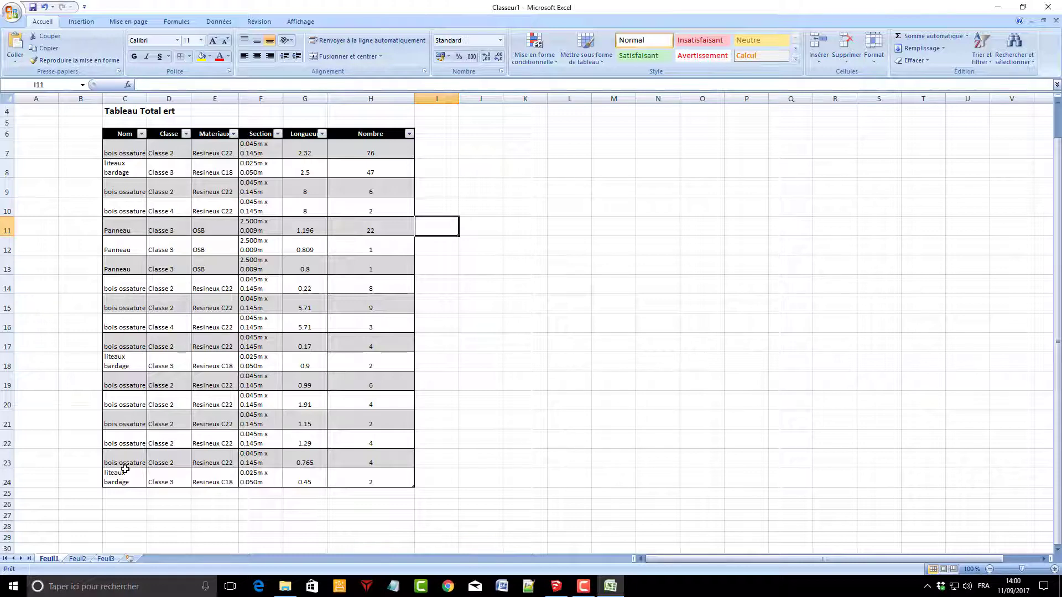
Select cell C28 below the table for the next table, then return to SketchUp
scroll(662, 418, "down", 2)
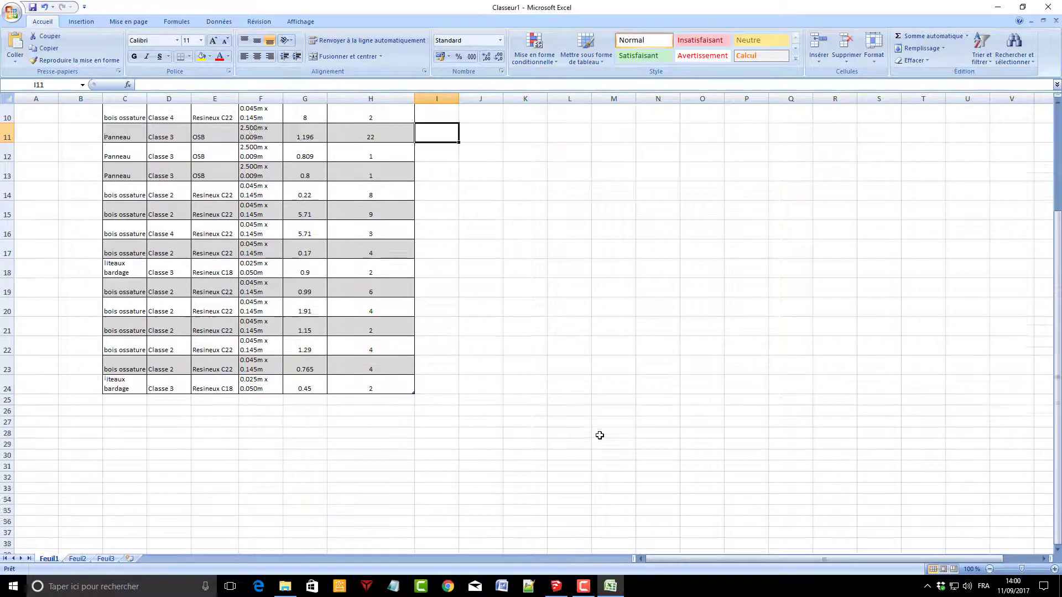
scroll(599, 434, "down", 4)
left_click(113, 199)
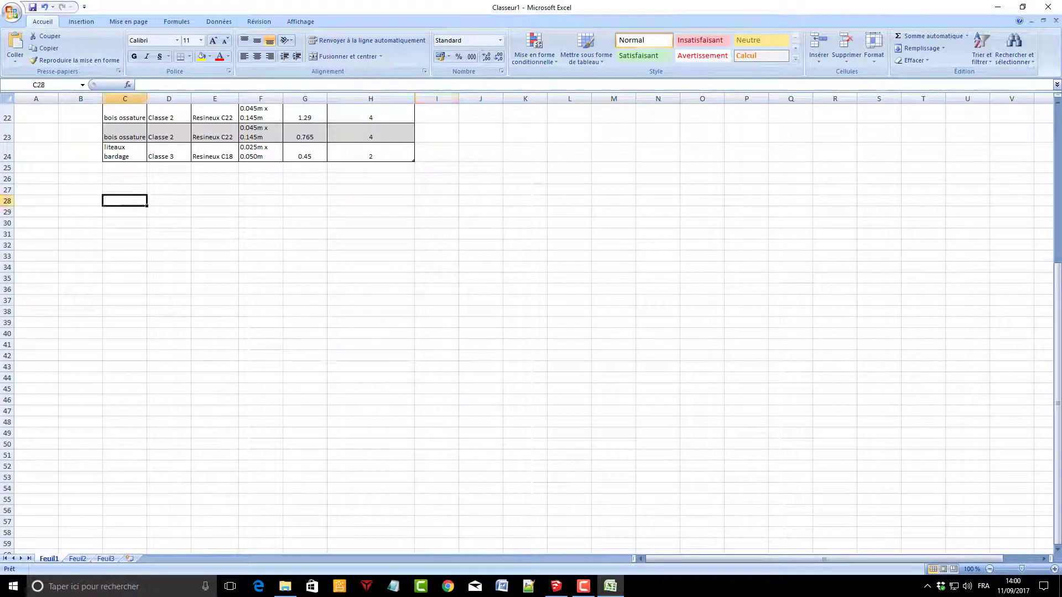
left_click(554, 587)
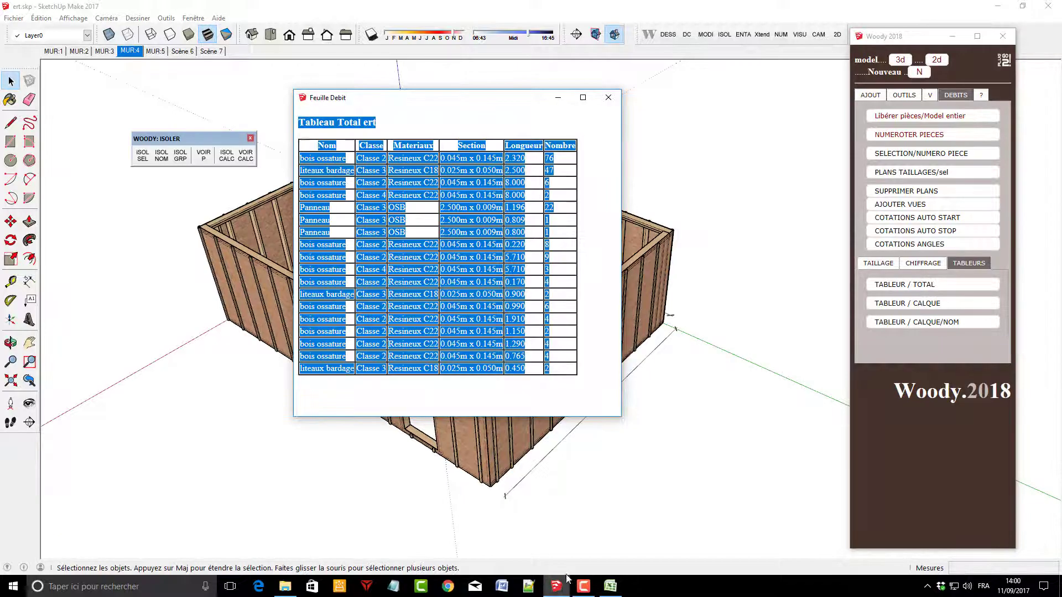
Close the Feuille Debit window and dismiss the 'Aucune Pièce' message for the current layer
left_click(608, 97)
left_click(918, 304)
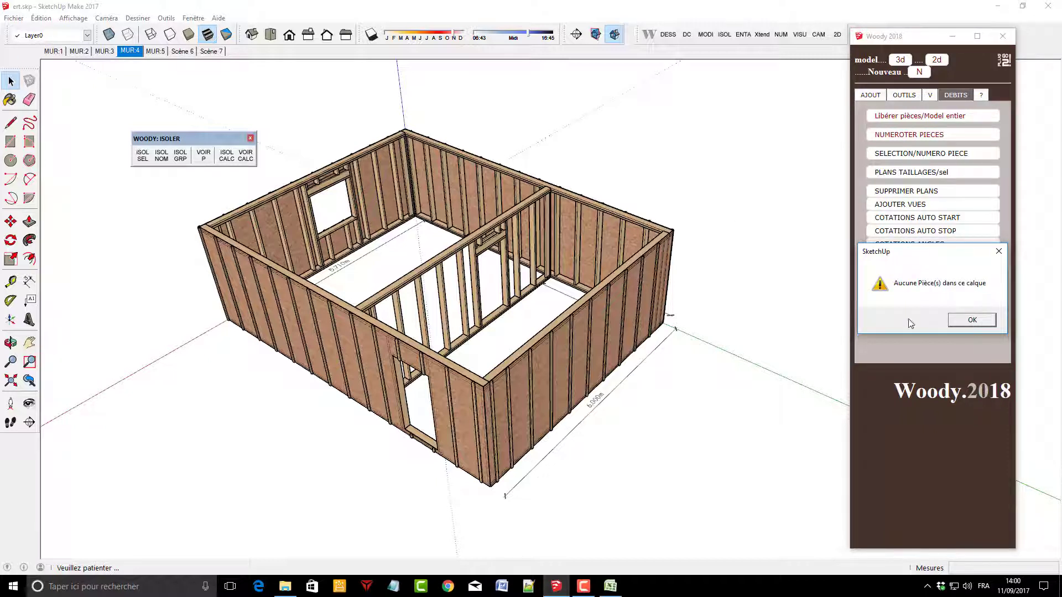
left_click(987, 324)
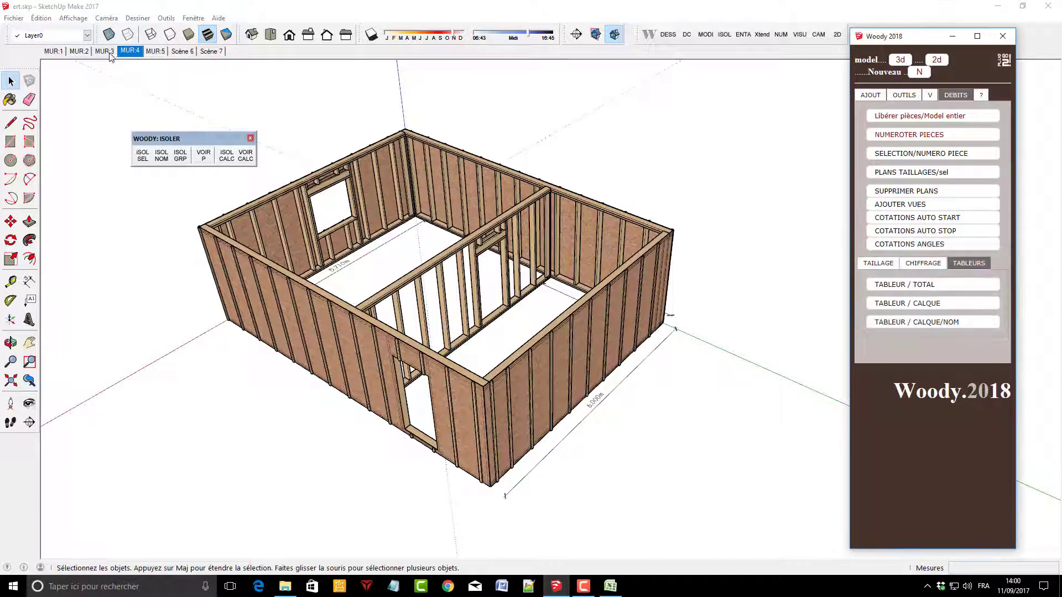
Switch to the MUR:4 scene showing only the back wall with its window
left_click(156, 51)
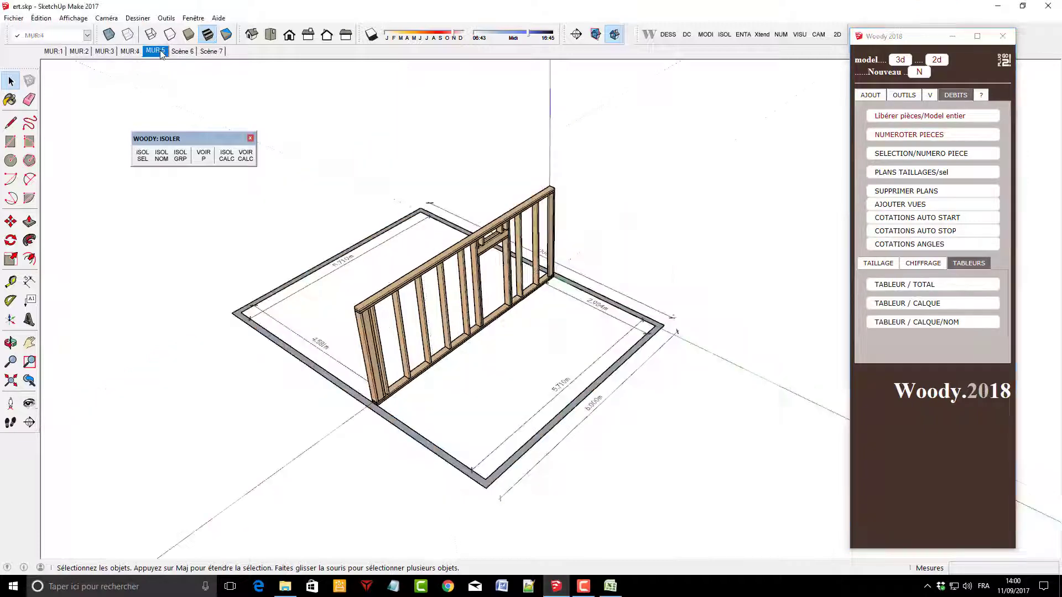
left_click(129, 51)
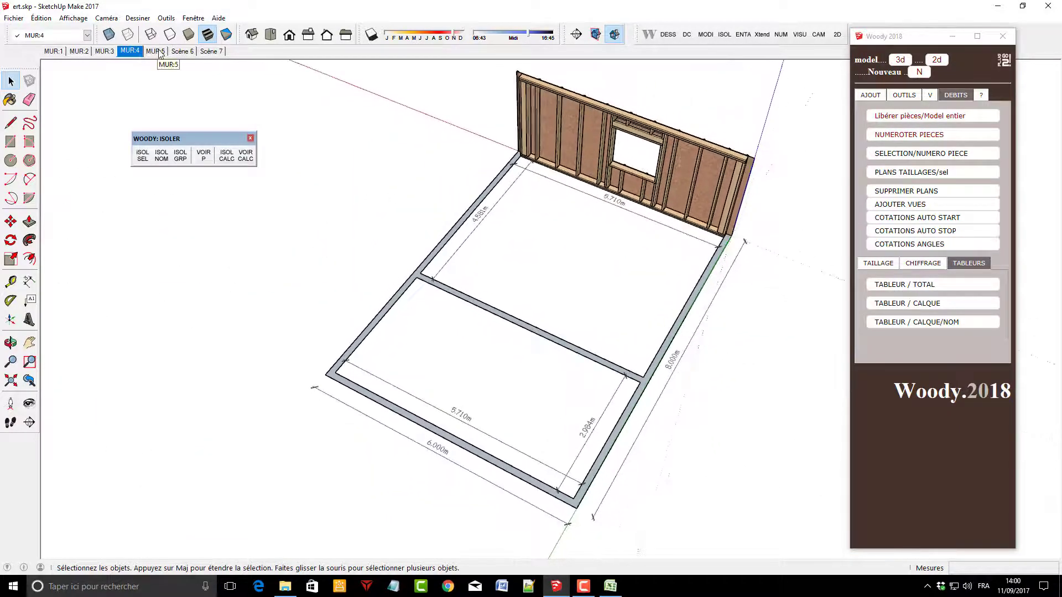
left_click(156, 51)
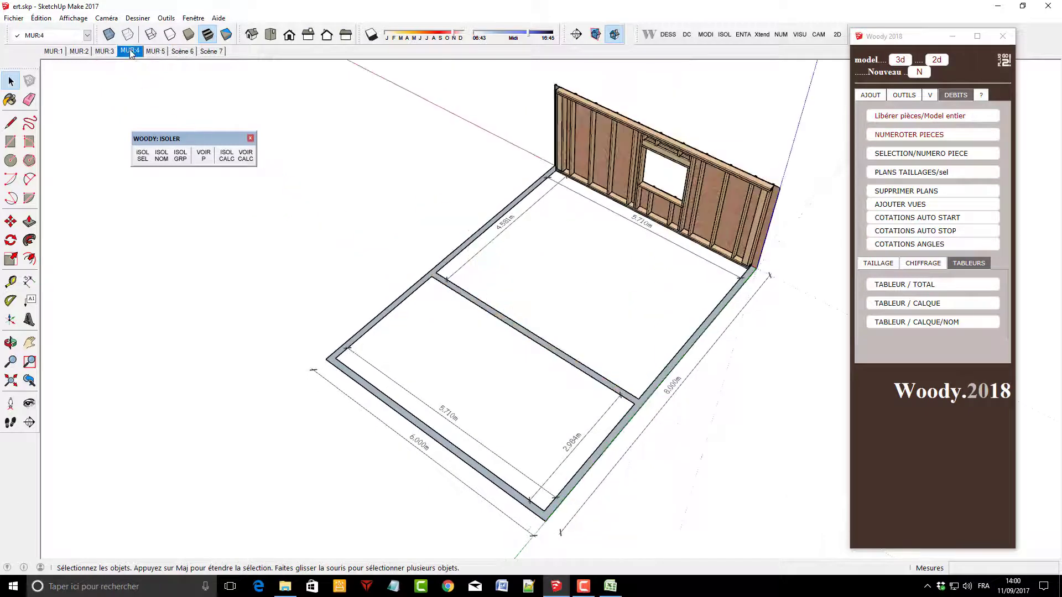
Generate and save the MUR:4 Feuille Debit sheet, select its table, and go to Excel
left_click(927, 303)
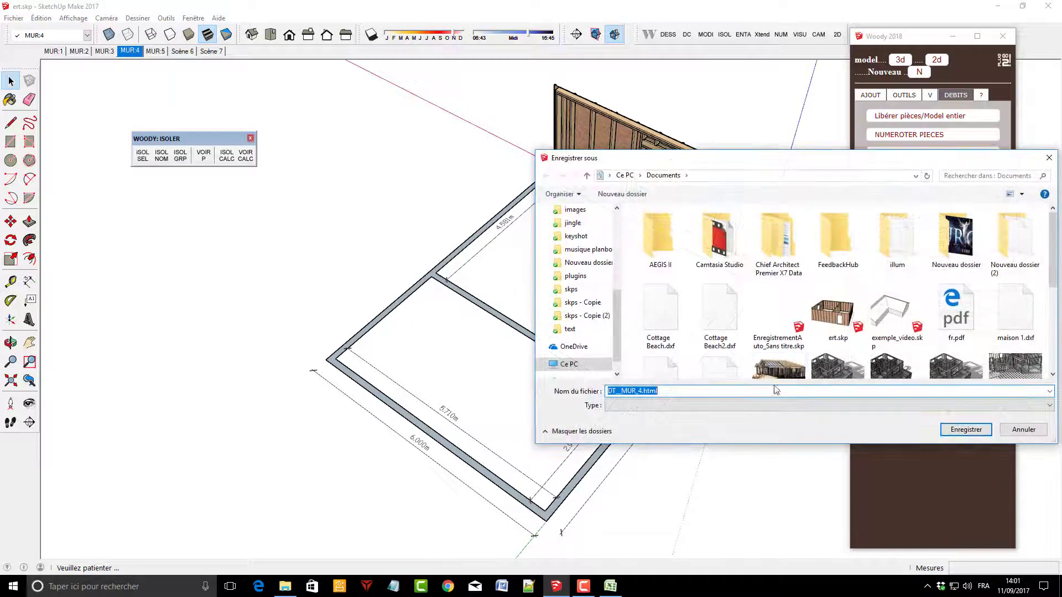
left_click(967, 431)
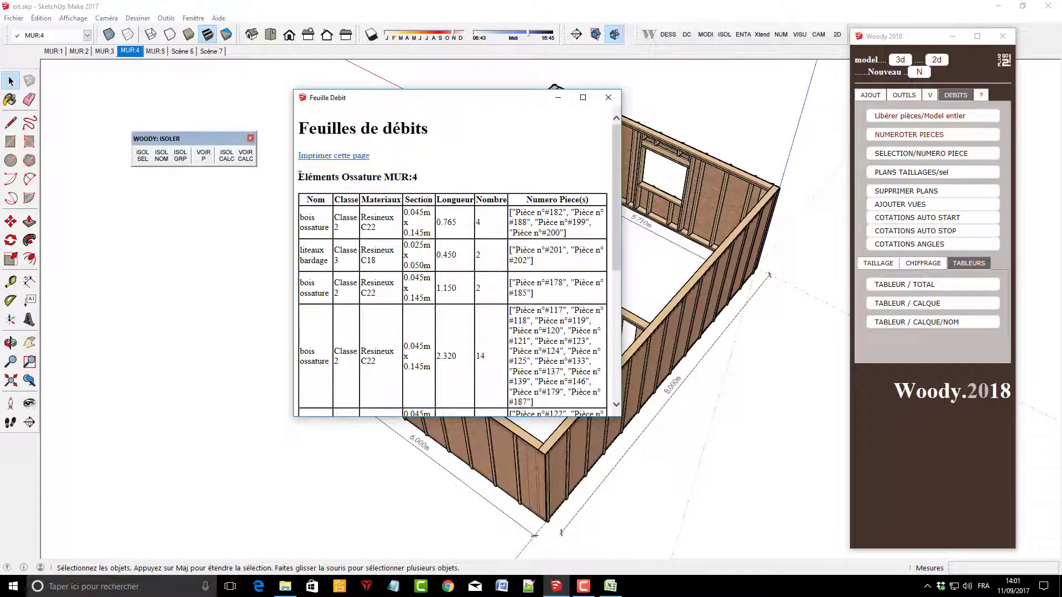
mouse_move(300, 176)
left_mouse_down()
mouse_move(539, 427)
mouse_move(600, 409)
mouse_move(597, 399)
left_mouse_up()
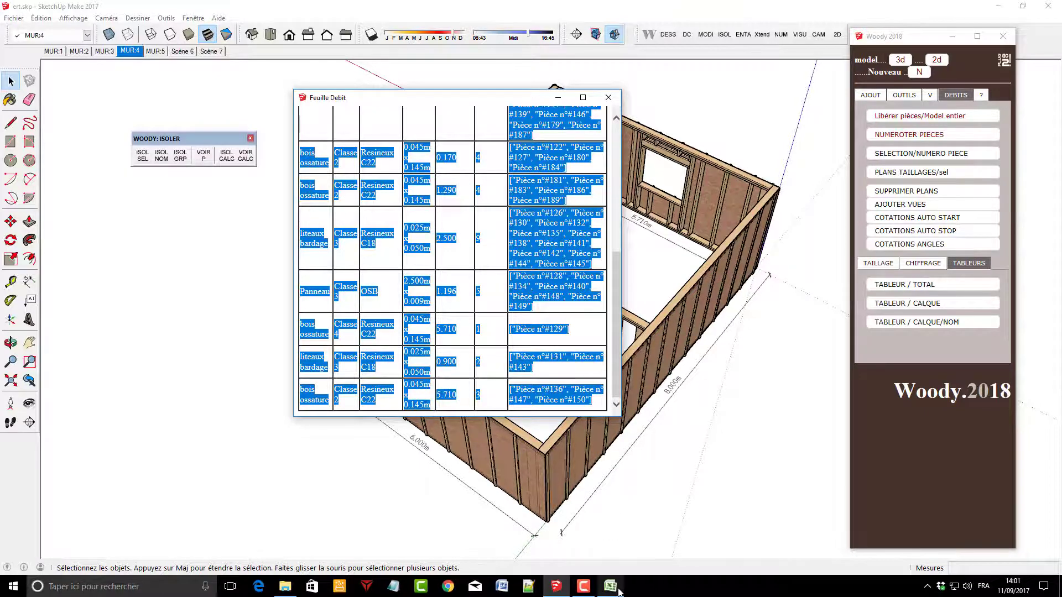
left_click(610, 586)
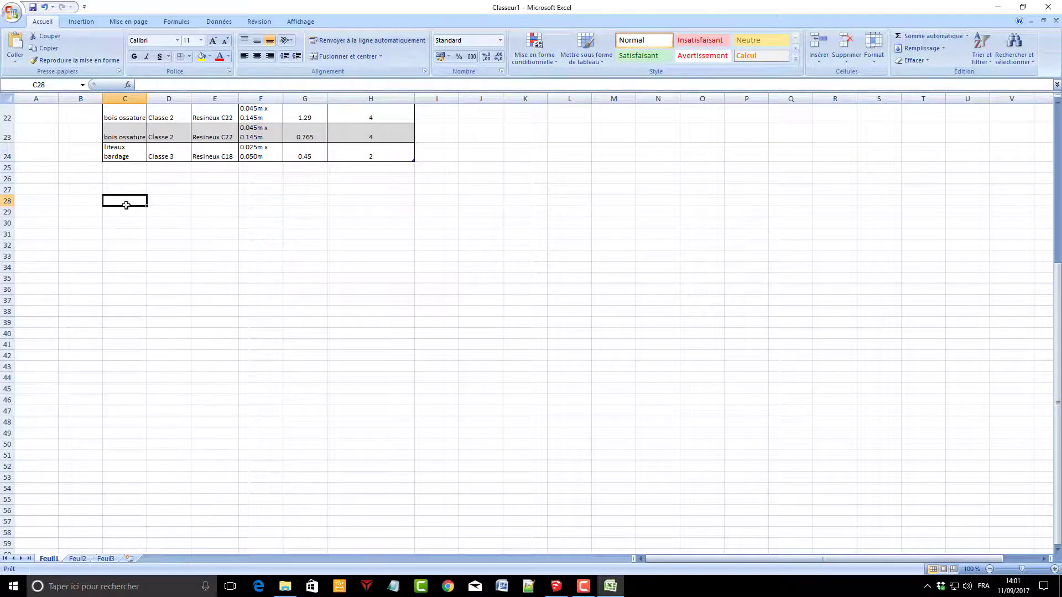
Paste the MUR:4 cutting list below the first table, starting at C30
key("ctrl+v")
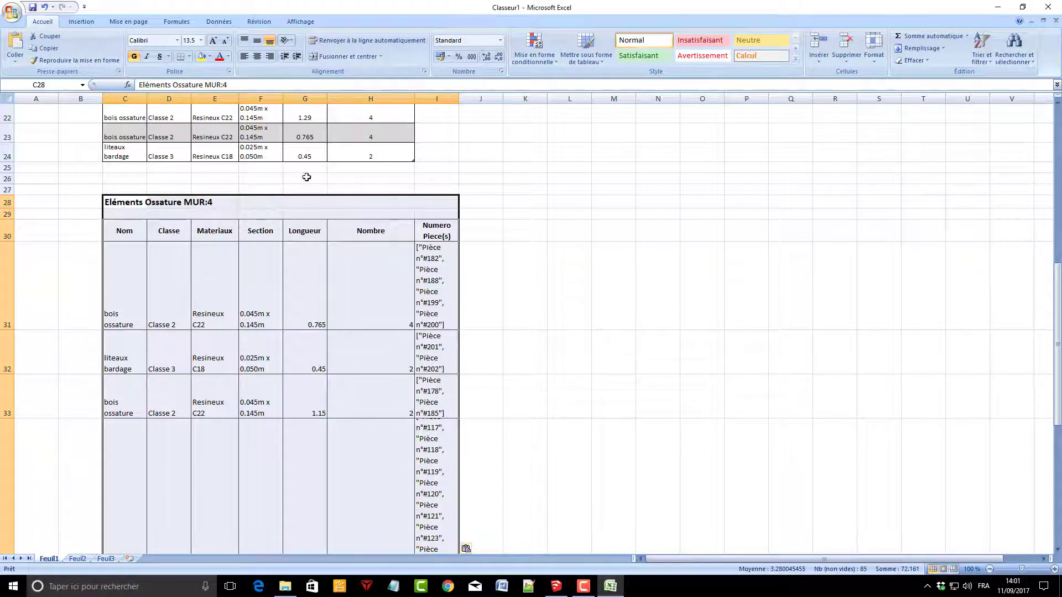
left_click(113, 227)
scroll(384, 331, "down", 5)
scroll(385, 331, "down", 5)
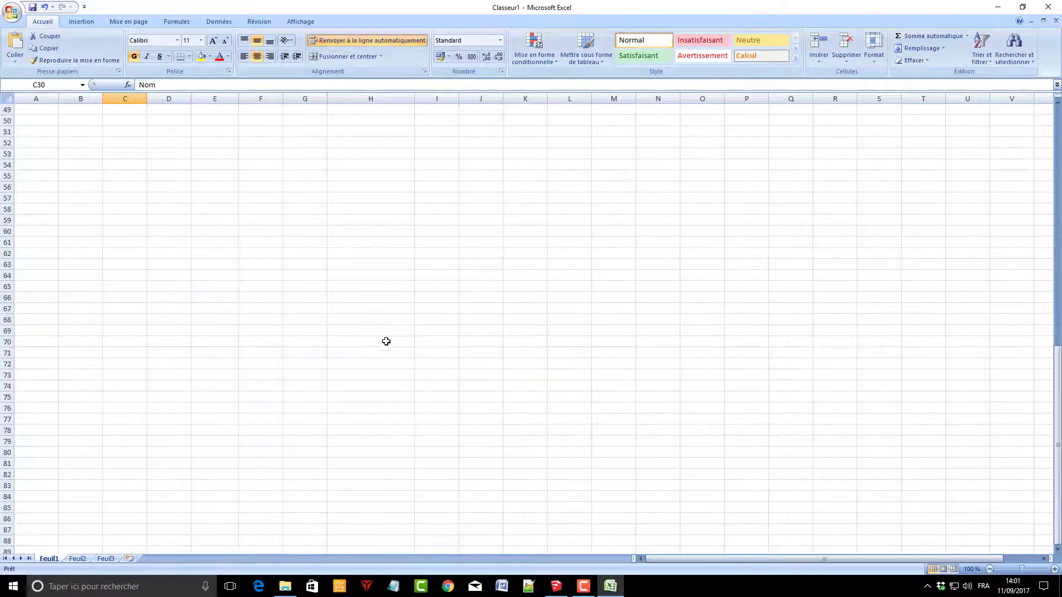
scroll(386, 339, "up", 5)
scroll(409, 365, "up", 3)
scroll(415, 379, "down", 3)
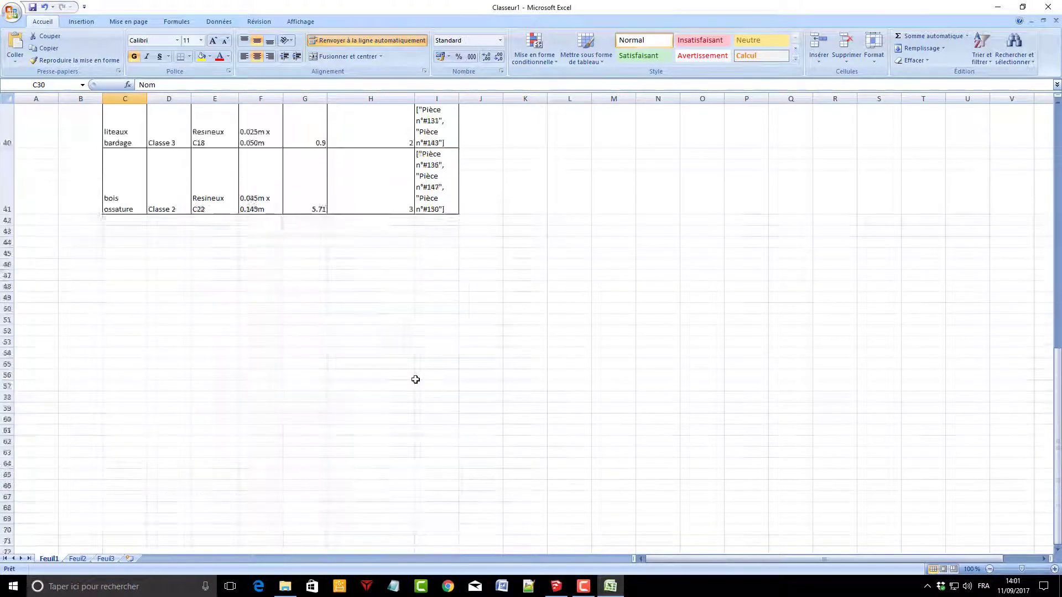
scroll(415, 380, "down", 3)
scroll(427, 283, "up", 3)
Select the pasted MUR:4 range C30:I41 and scroll down to check its end
left_click(431, 197, "shift")
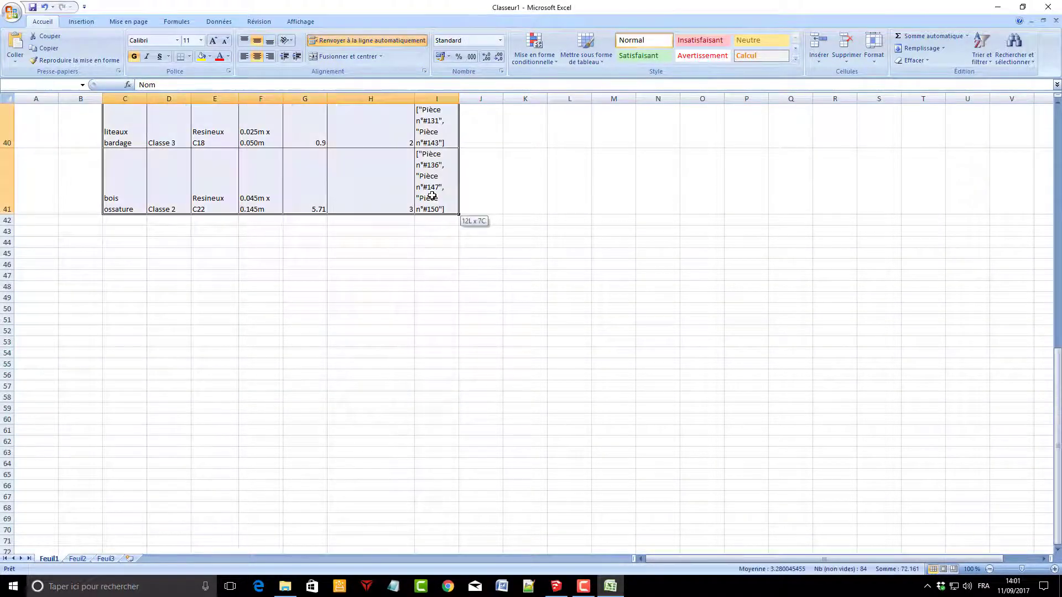
scroll(503, 367, "up", 4)
scroll(479, 352, "up", 1)
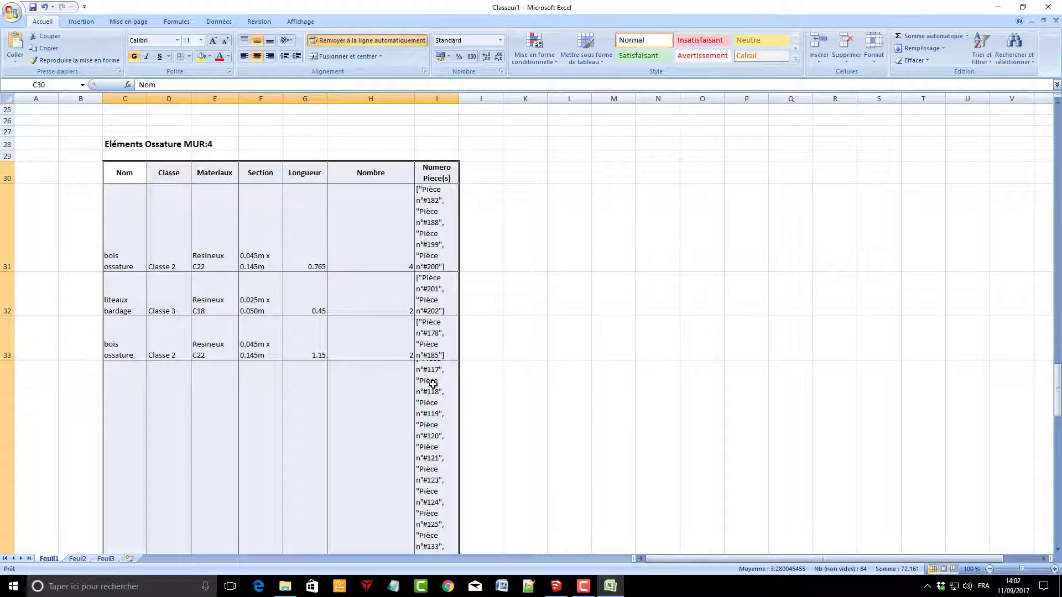
scroll(458, 362, "down", 5)
scroll(459, 362, "down", 5)
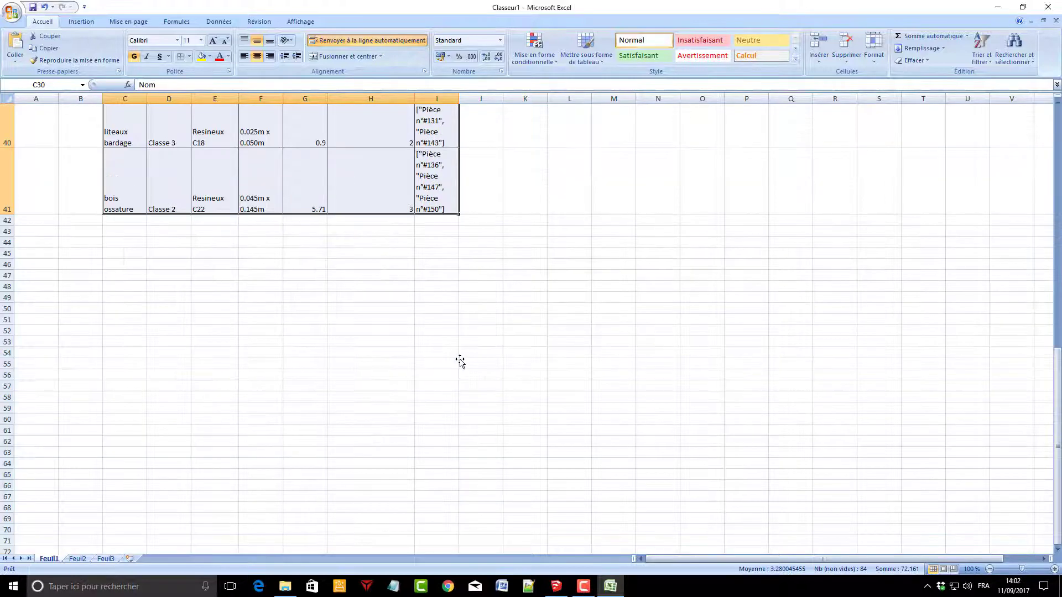
scroll(459, 362, "up", 8)
scroll(460, 362, "down", 1)
scroll(460, 362, "down", 2)
scroll(460, 363, "up", 3)
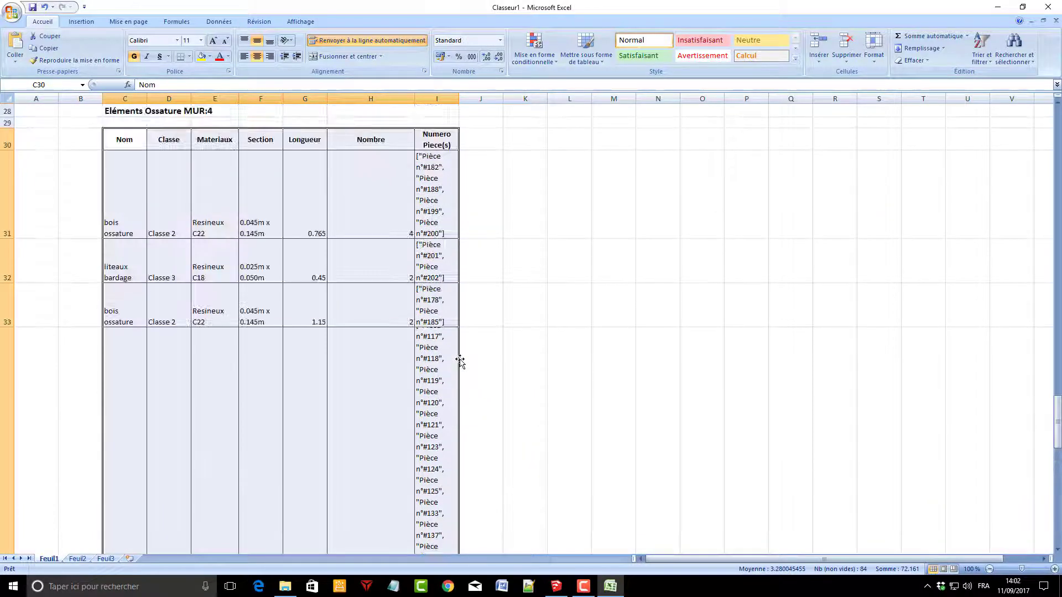
scroll(460, 362, "up", 1)
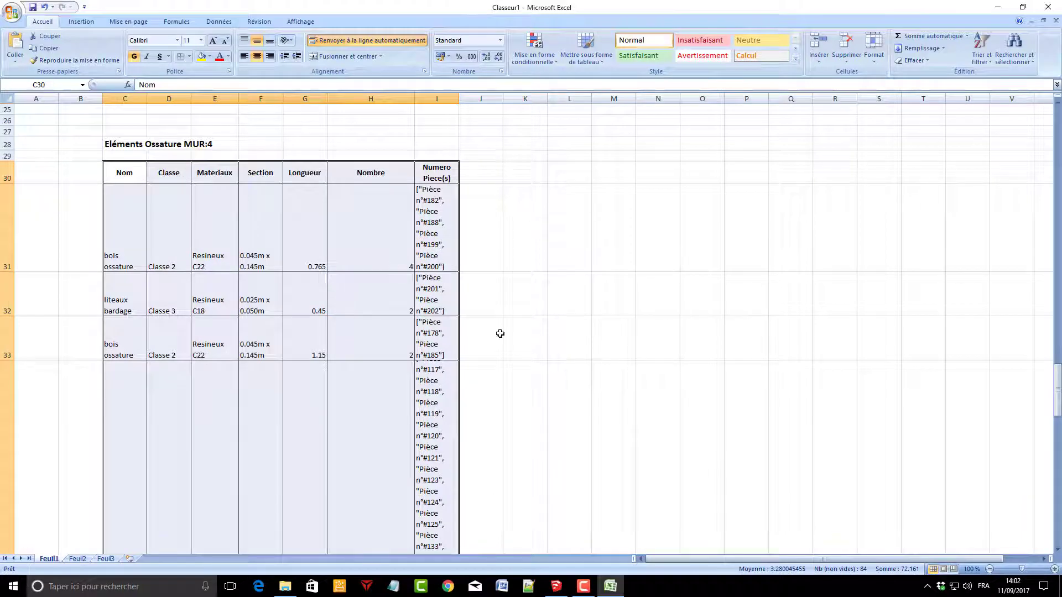
scroll(514, 334, "down", 2)
scroll(545, 355, "down", 2)
scroll(546, 354, "down", 2)
scroll(546, 353, "up", 3)
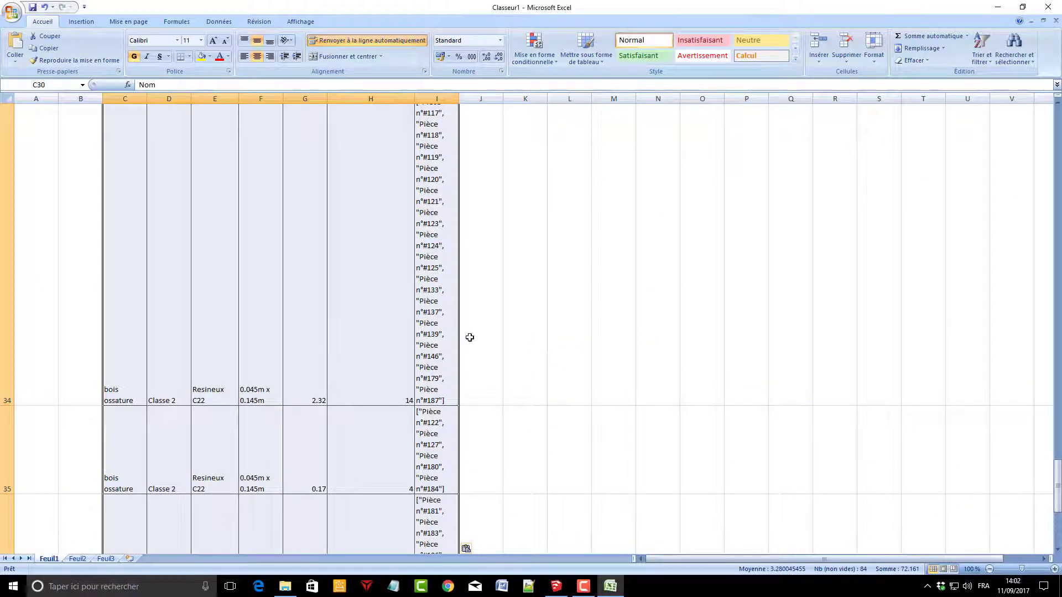
scroll(528, 395, "down", 1)
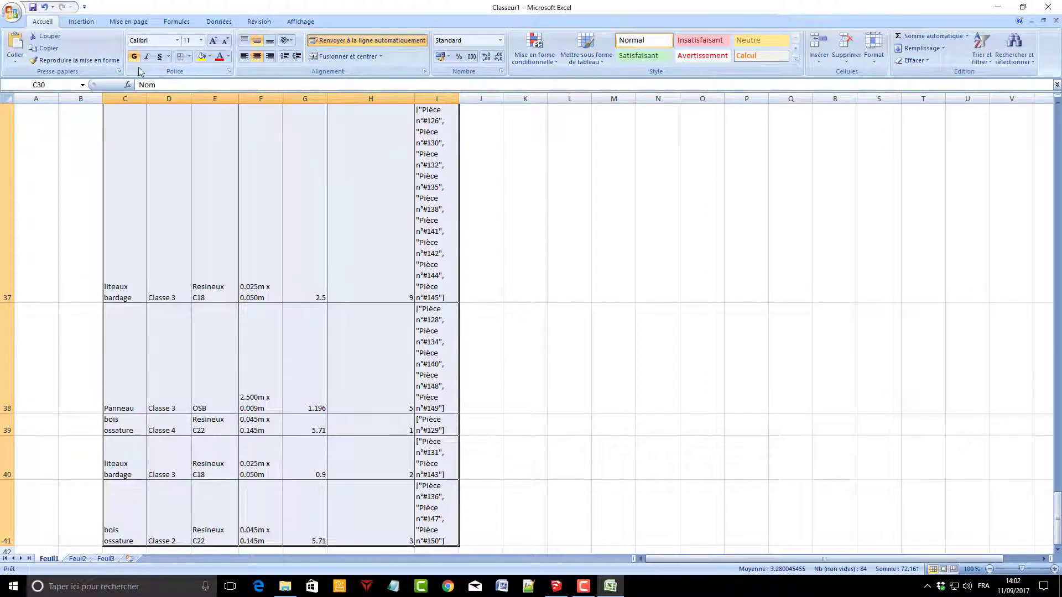
Format the MUR:4 list as a table with a dark Moyen style and headers
left_click(587, 63)
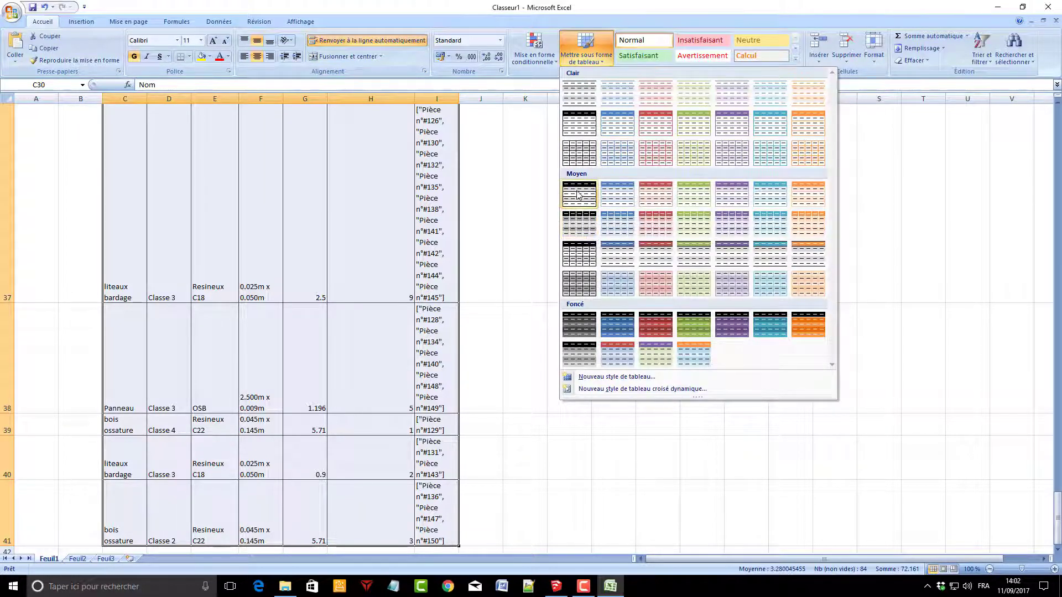
left_click(580, 193)
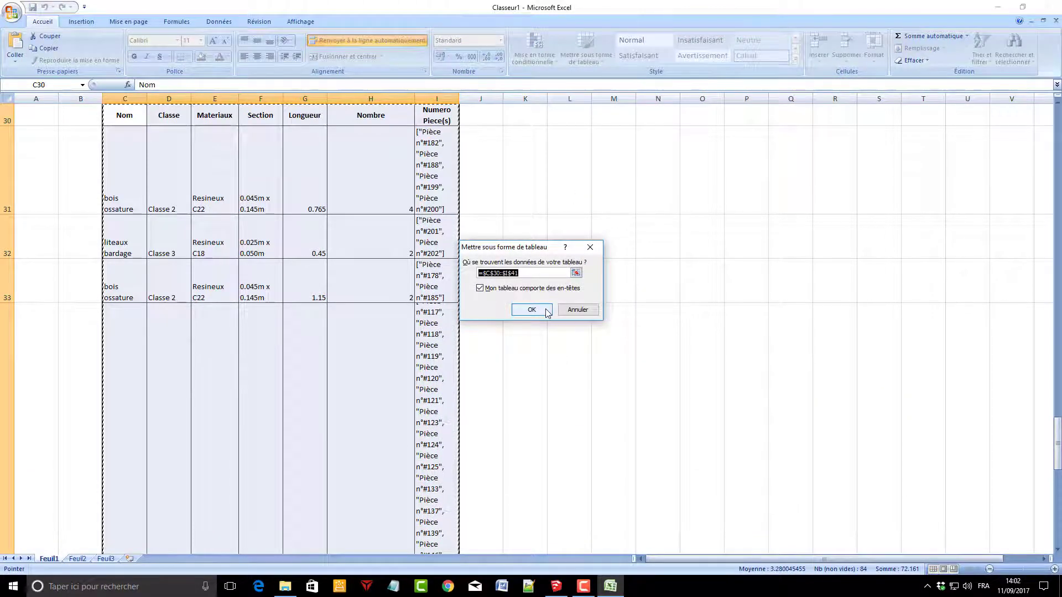
left_click(545, 310)
scroll(614, 338, "up", 1)
scroll(614, 334, "up", 1)
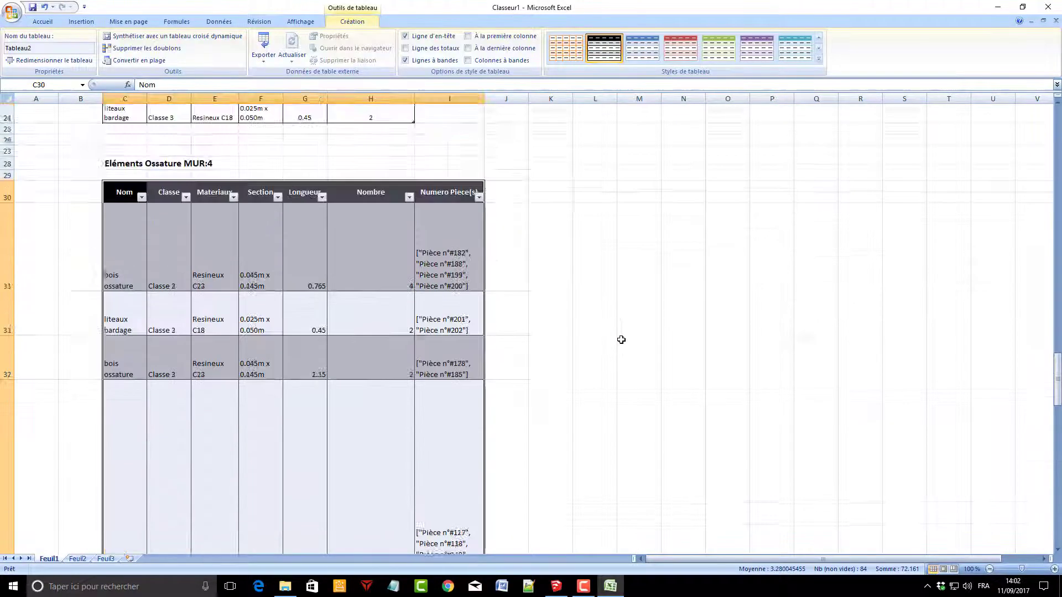
scroll(608, 326, "up", 1)
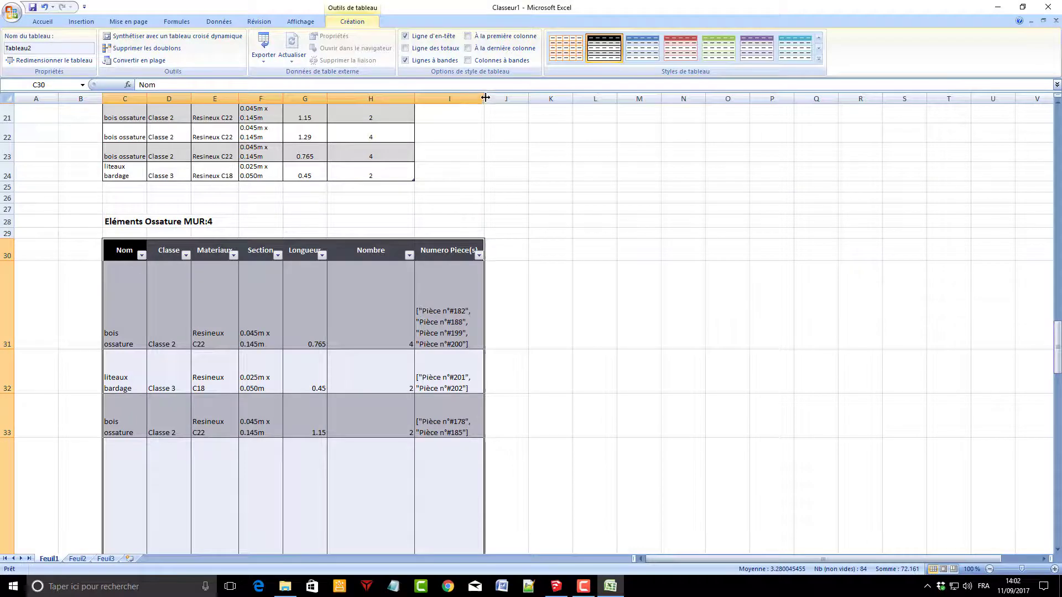
Widen the Numero Piece(s) column I so entries fit, then reselect the whole table
left_click_drag(483, 99, 670, 98)
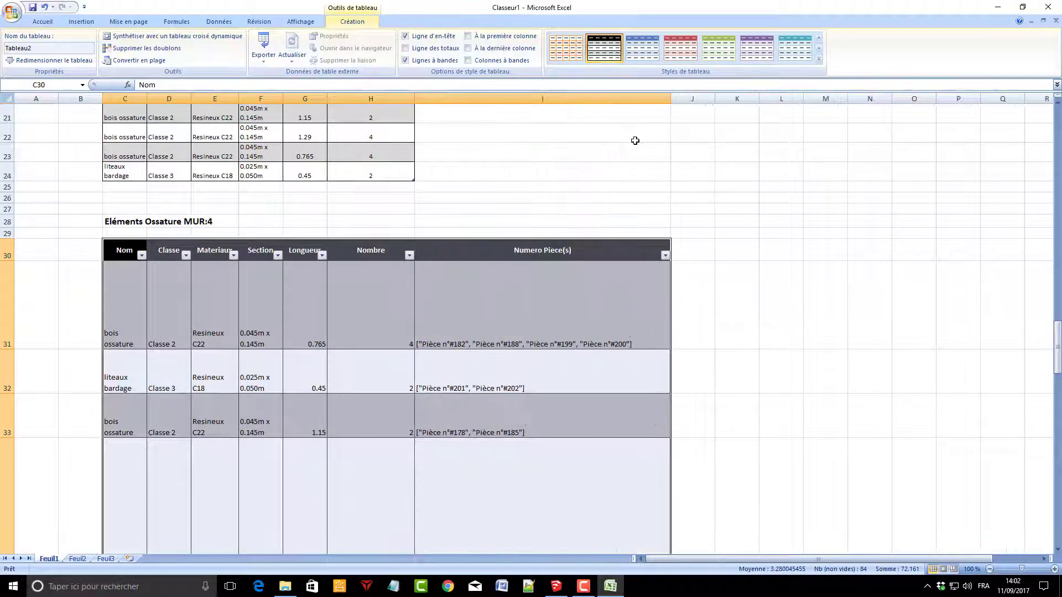
scroll(635, 141, "down", 3)
scroll(647, 144, "down", 5)
scroll(649, 145, "up", 5)
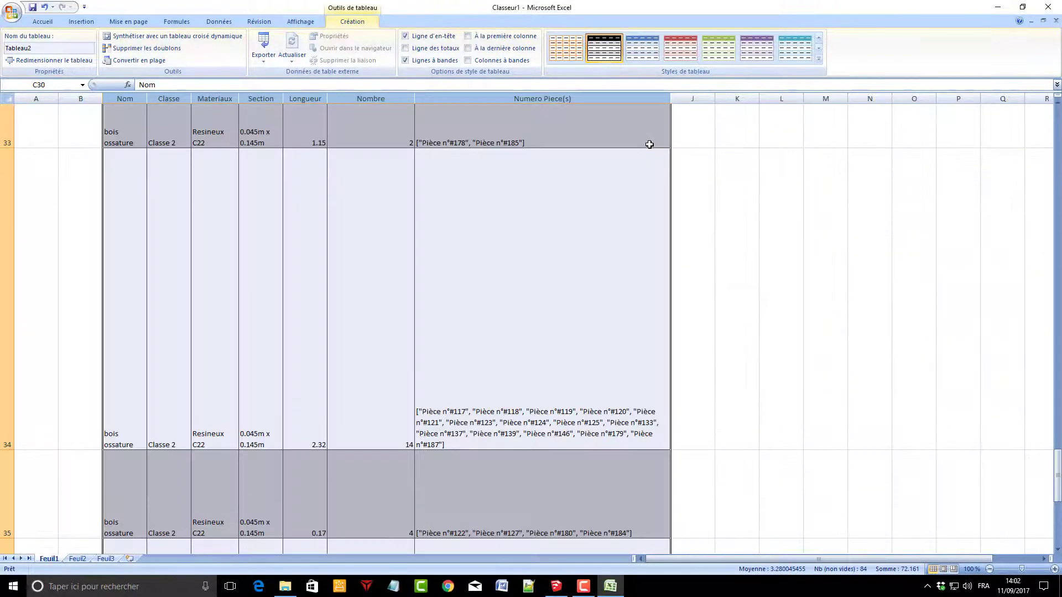
scroll(651, 187, "up", 3)
scroll(651, 187, "up", 1)
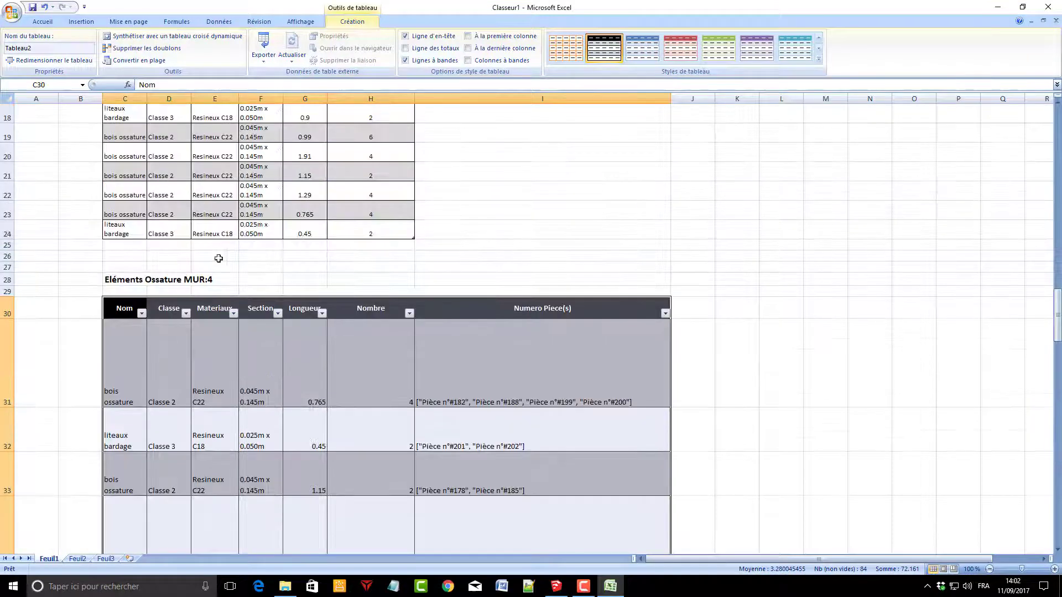
left_click(116, 307)
scroll(491, 363, "down", 5)
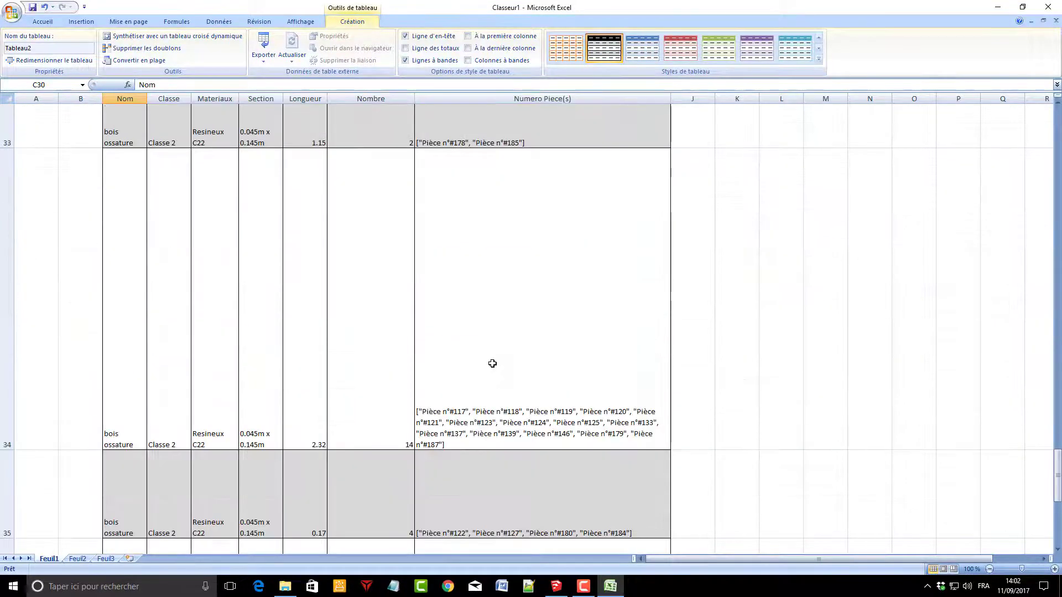
scroll(497, 375, "down", 4)
scroll(498, 381, "up", 3)
scroll(498, 380, "down", 1)
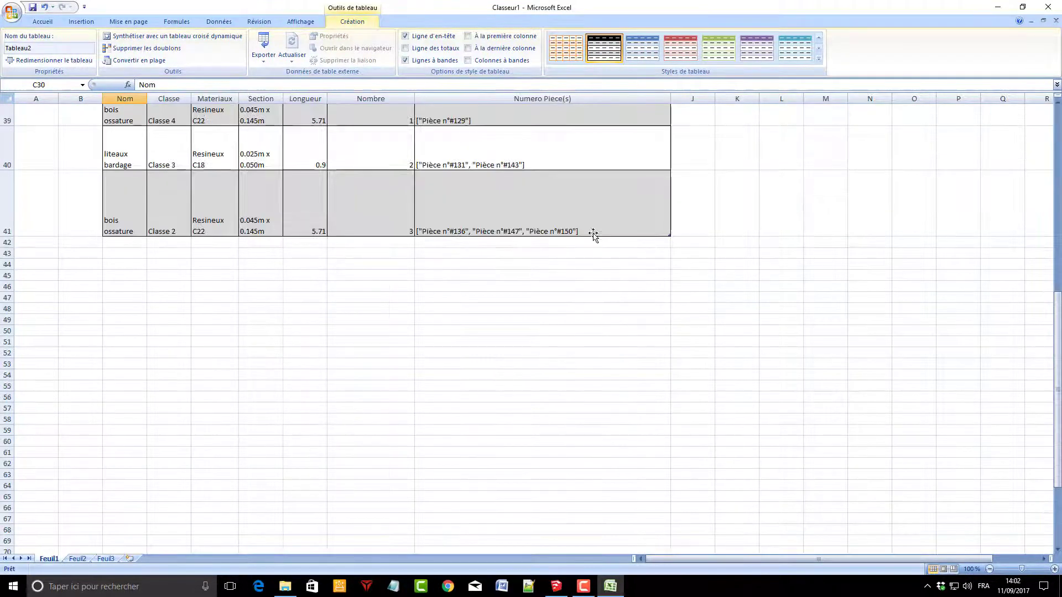
key("ctrl+a")
scroll(569, 256, "up", 5)
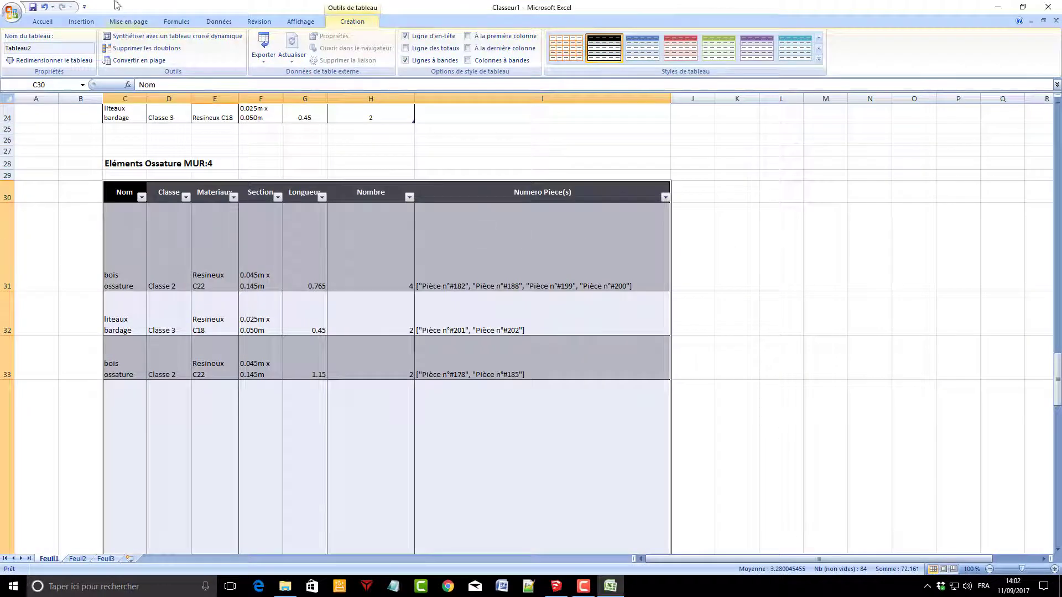
scroll(285, 130, "up", 2)
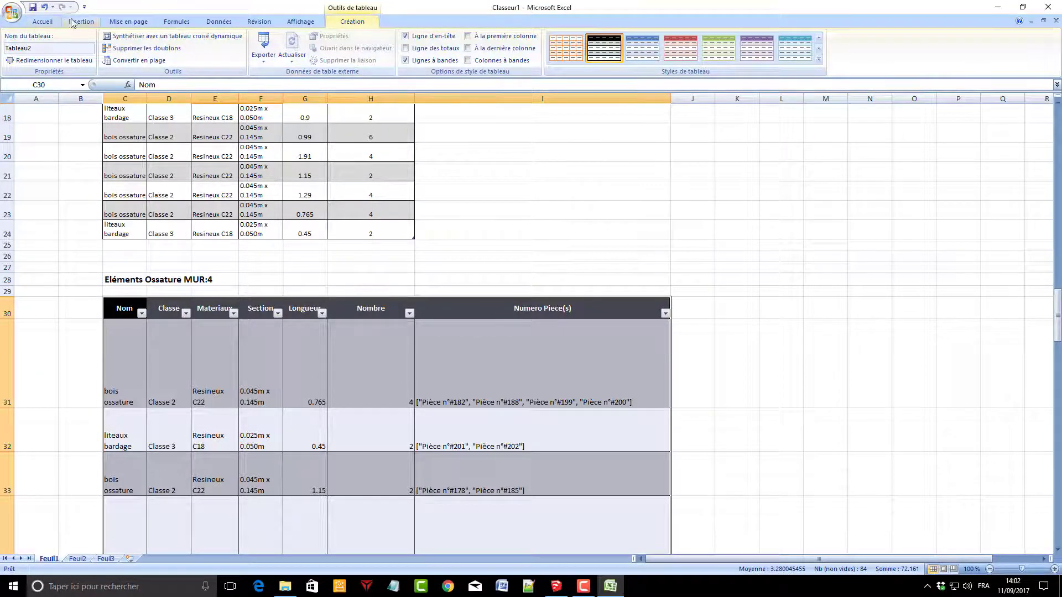
Set the MUR:4 table text to 11-point font size
left_click(40, 24)
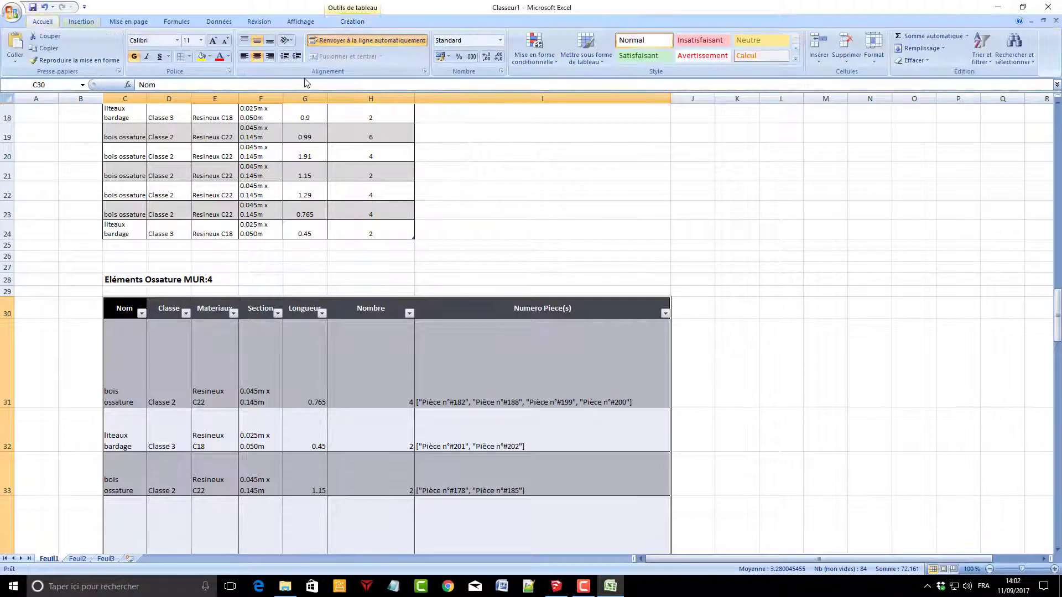
left_click(200, 41)
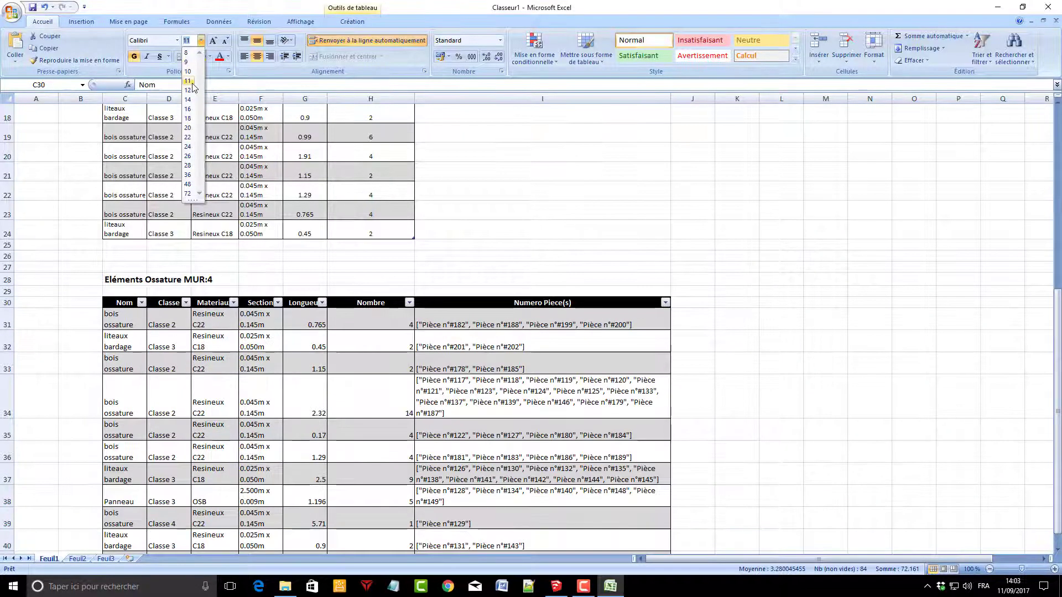
left_click(189, 81)
scroll(673, 244, "down", 4)
scroll(719, 248, "up", 2)
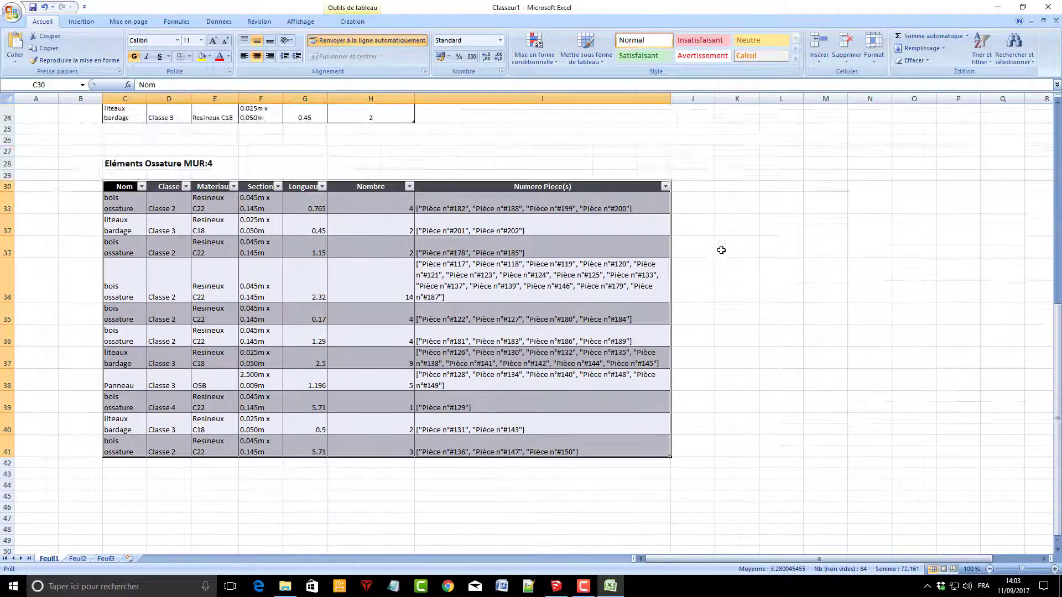
left_click(751, 240)
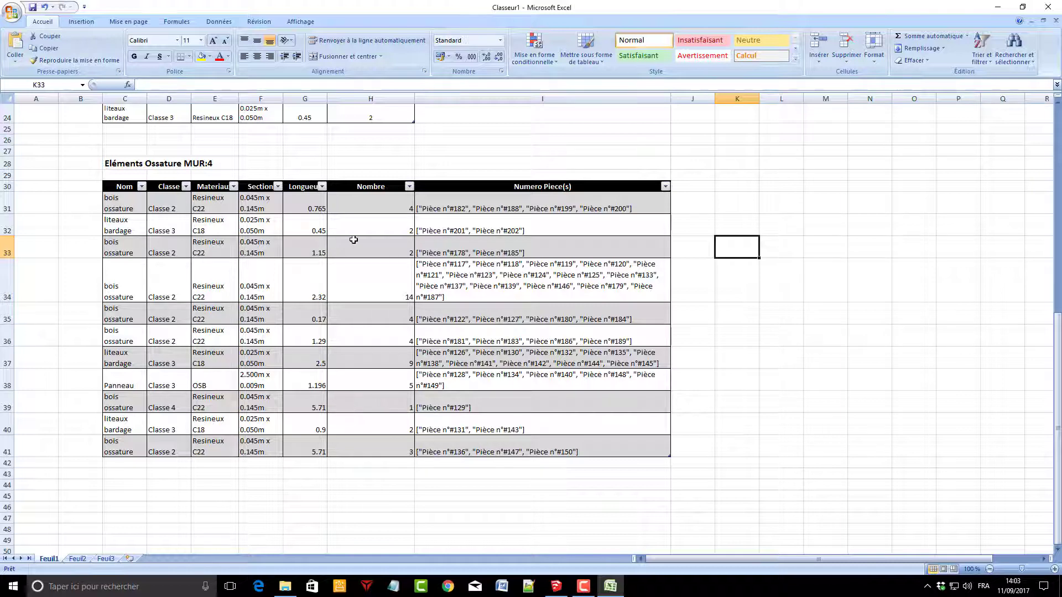
Select the Longueur and Nombre columns G and H spanning both tables
left_click(309, 166)
scroll(368, 327, "up", 2)
scroll(324, 240, "up", 2)
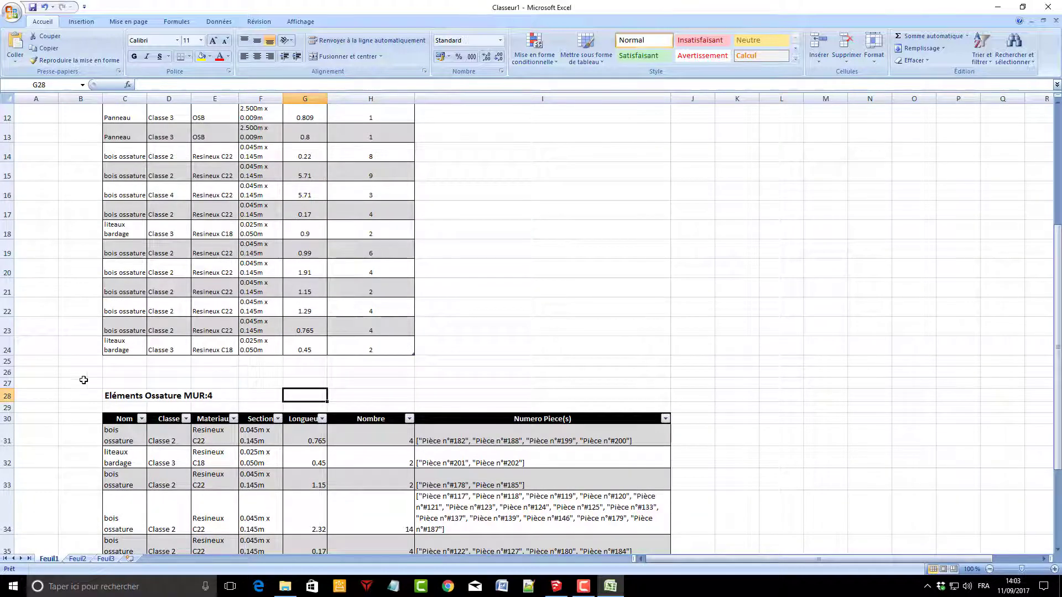
left_click(117, 417)
scroll(117, 417, "down", 4)
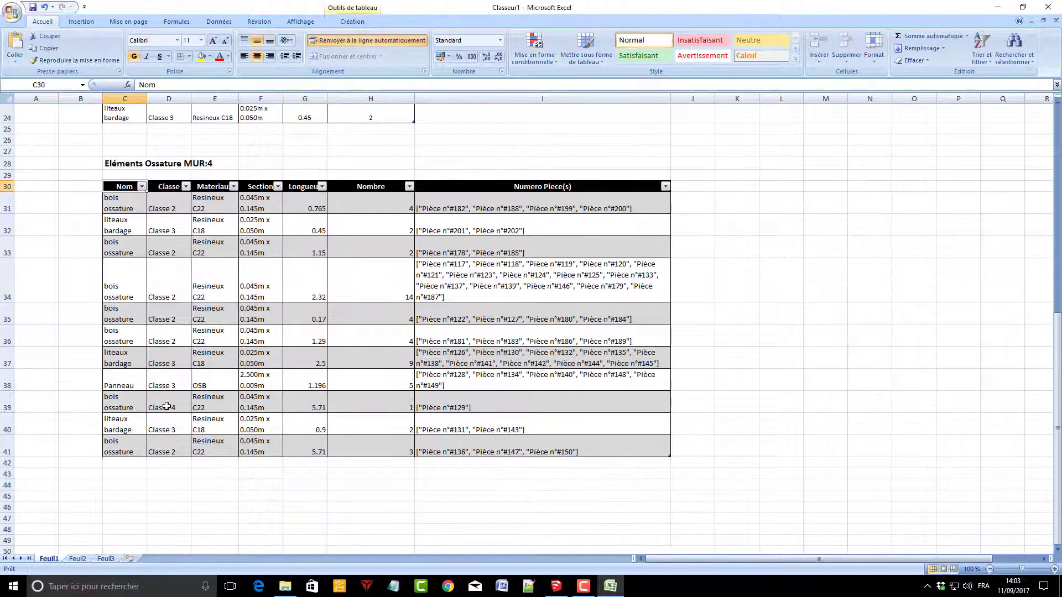
left_click(486, 435, "shift")
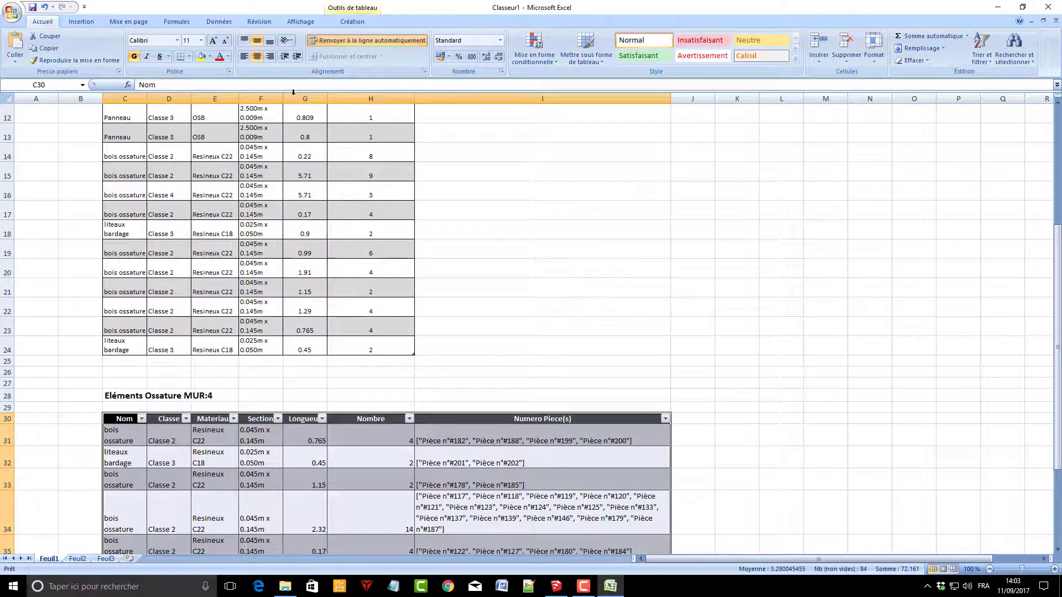
left_click(310, 108)
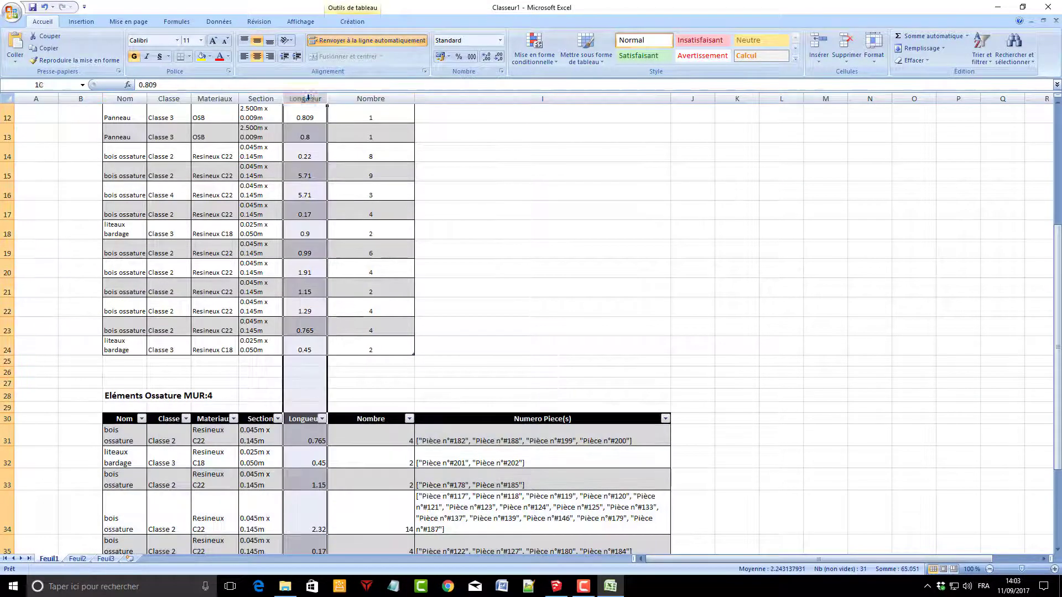
left_click(382, 98)
left_click_drag(382, 98, 311, 98)
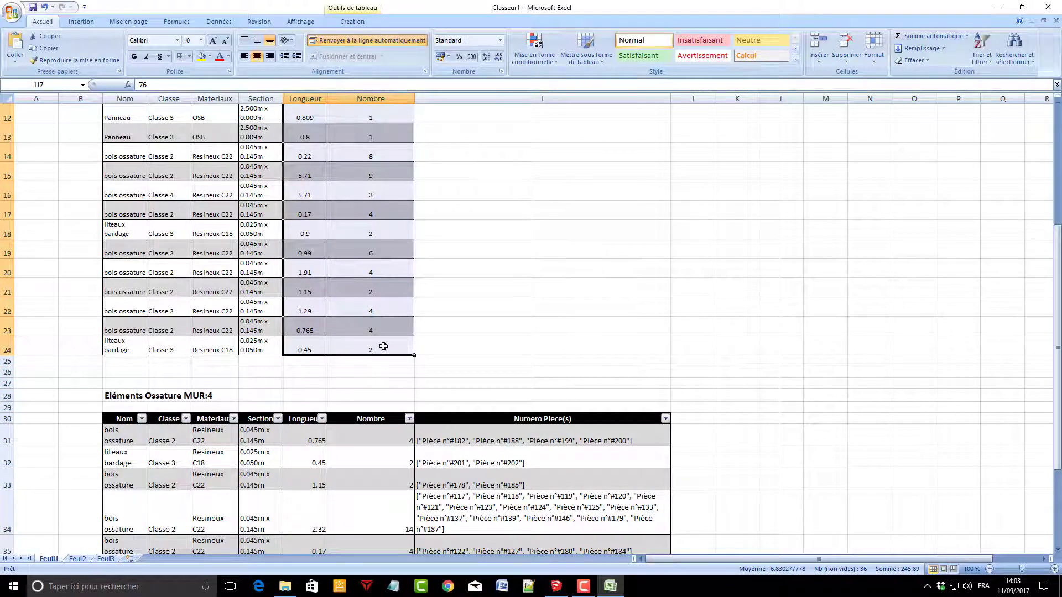
scroll(381, 343, "up", 3)
left_click(299, 98)
left_click_drag(299, 97, 301, 98)
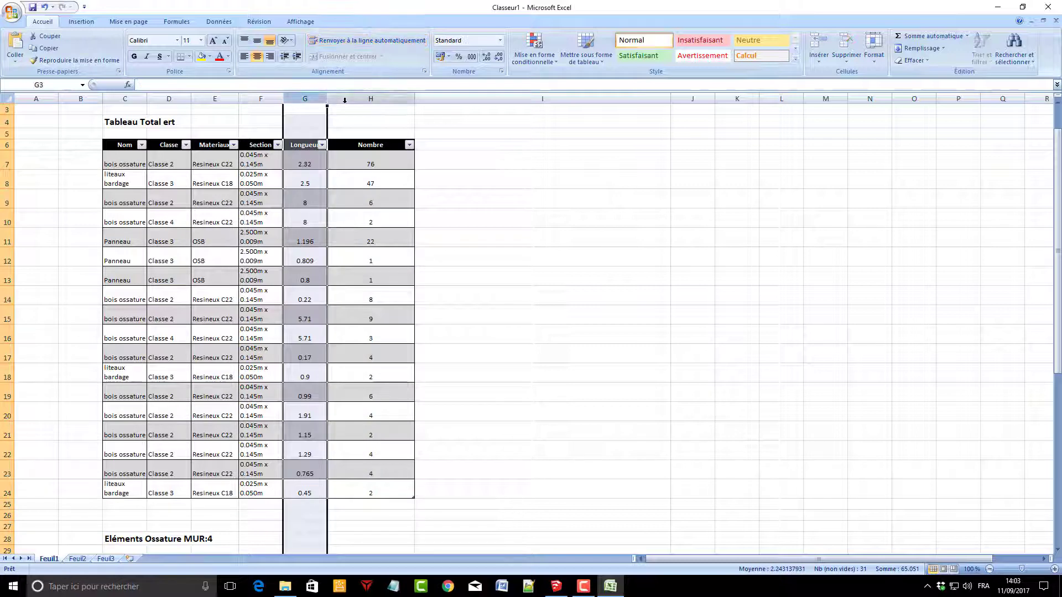
left_click(378, 98, "shift")
scroll(402, 185, "down", 2)
scroll(403, 186, "down", 2)
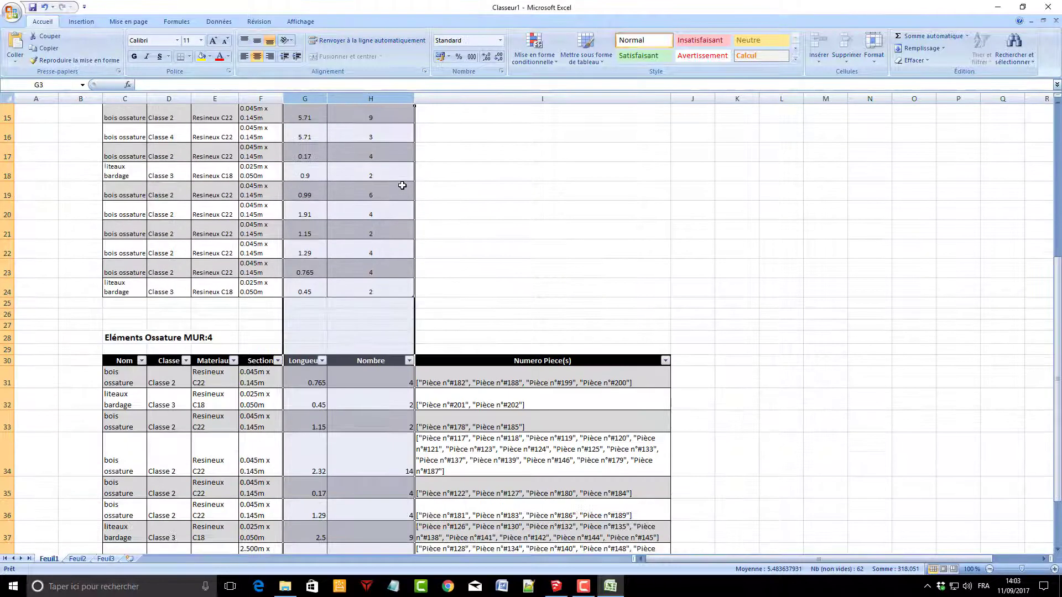
scroll(402, 185, "up", 1)
scroll(402, 186, "up", 2)
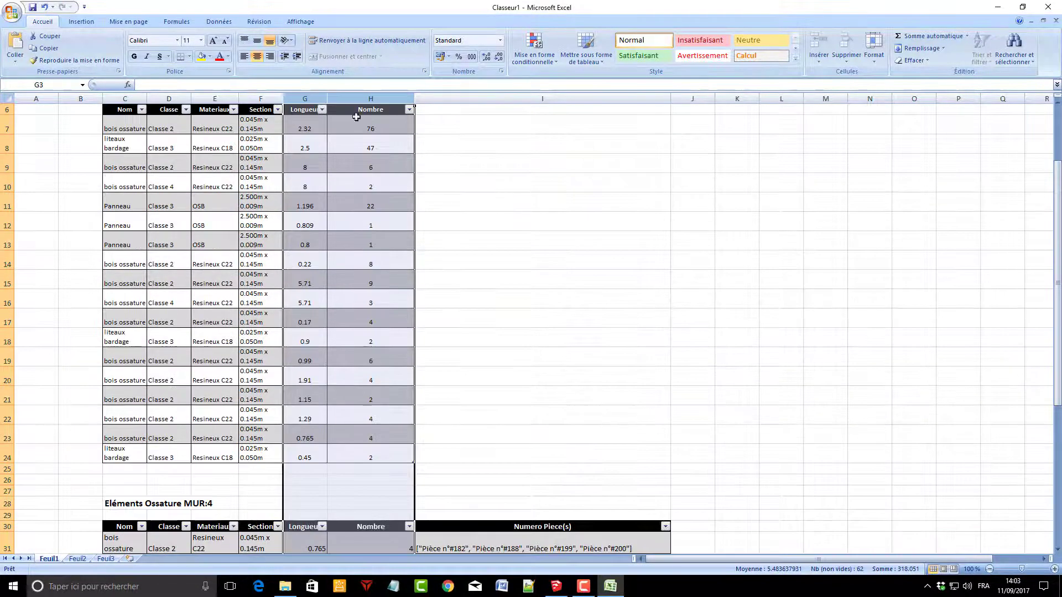
Centre the Longueur and Nombre values in columns G:H, then return to SketchUp
left_click(257, 55)
scroll(686, 236, "up", 2)
left_click(671, 228)
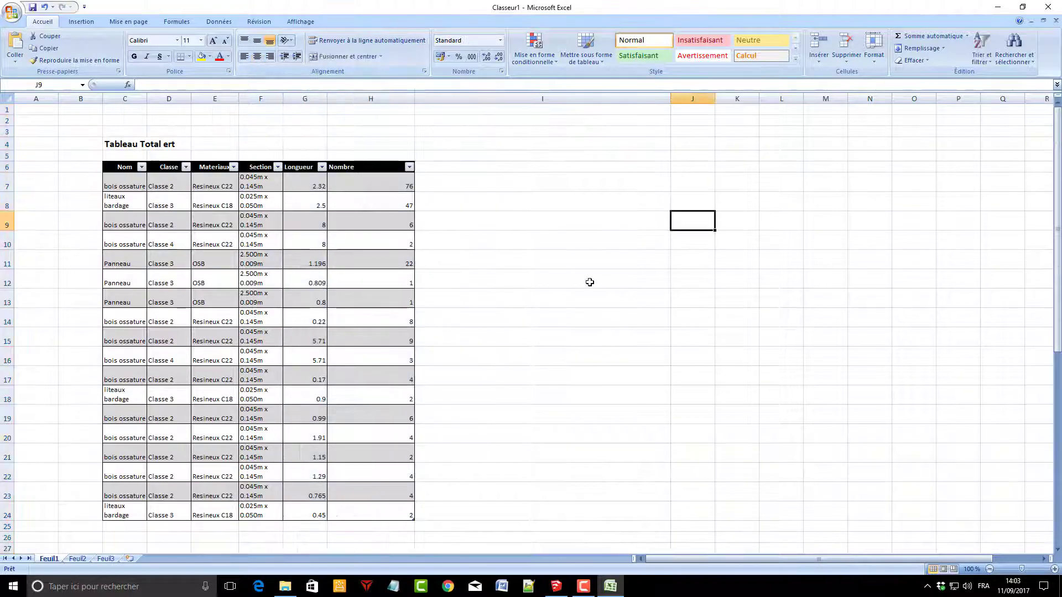
scroll(588, 282, "down", 1)
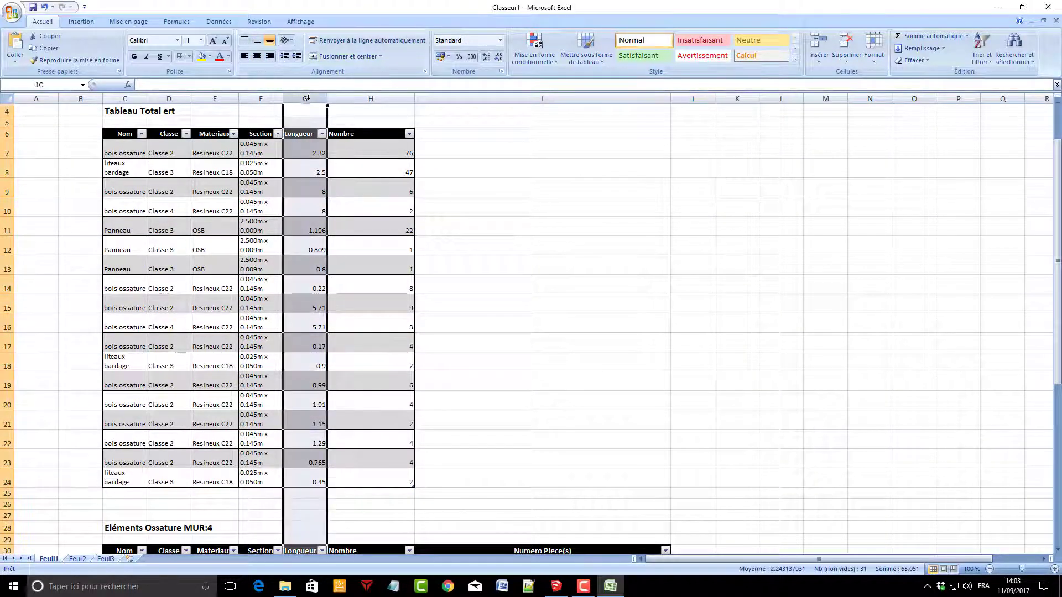
left_click_drag(307, 99, 368, 99)
left_click(258, 56)
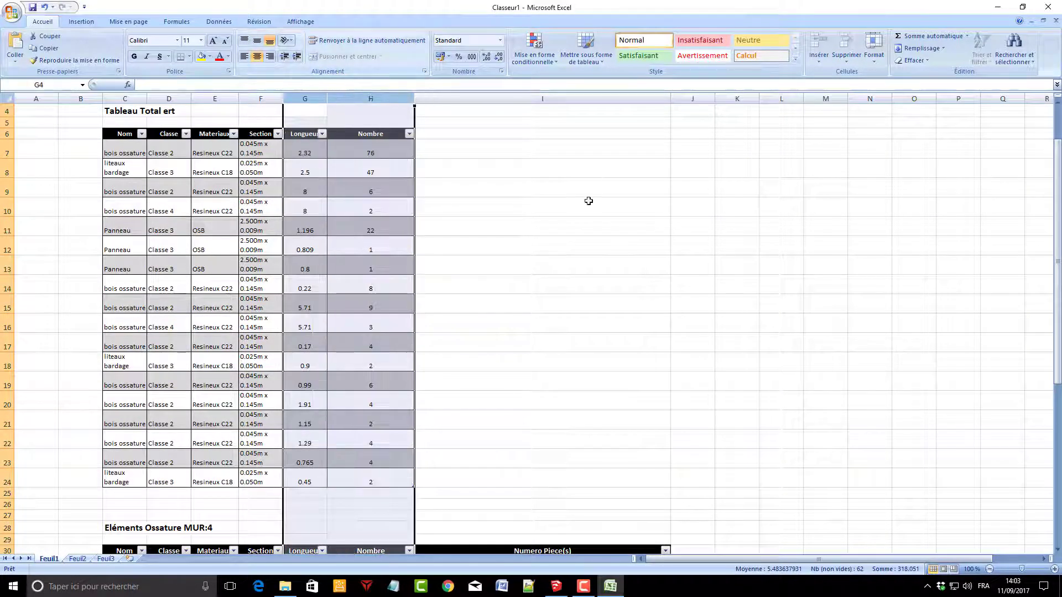
scroll(586, 244, "down", 3)
scroll(586, 249, "down", 5)
left_click(733, 363)
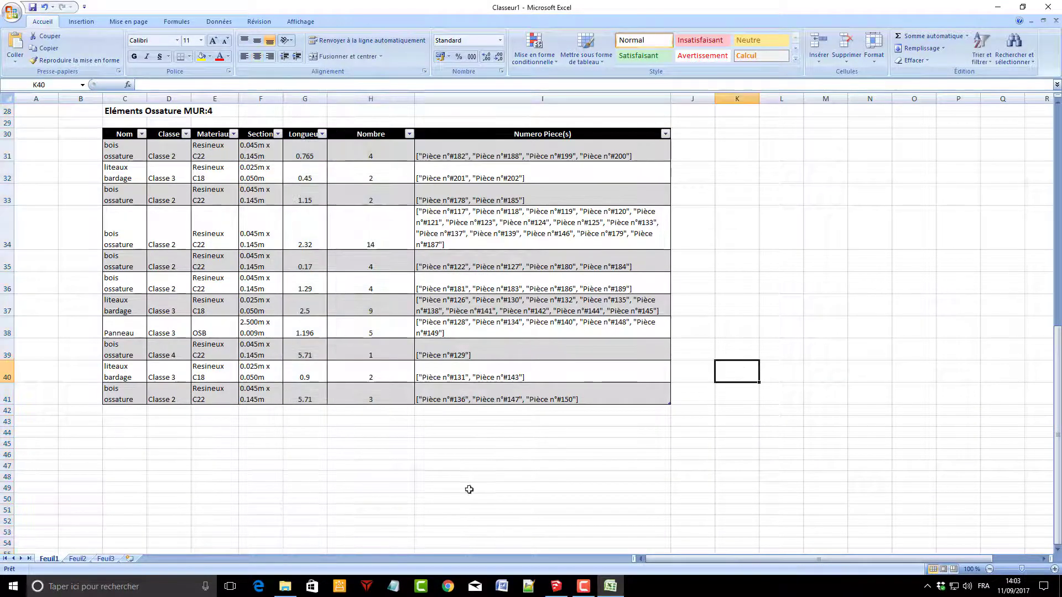
scroll(403, 429, "up", 1)
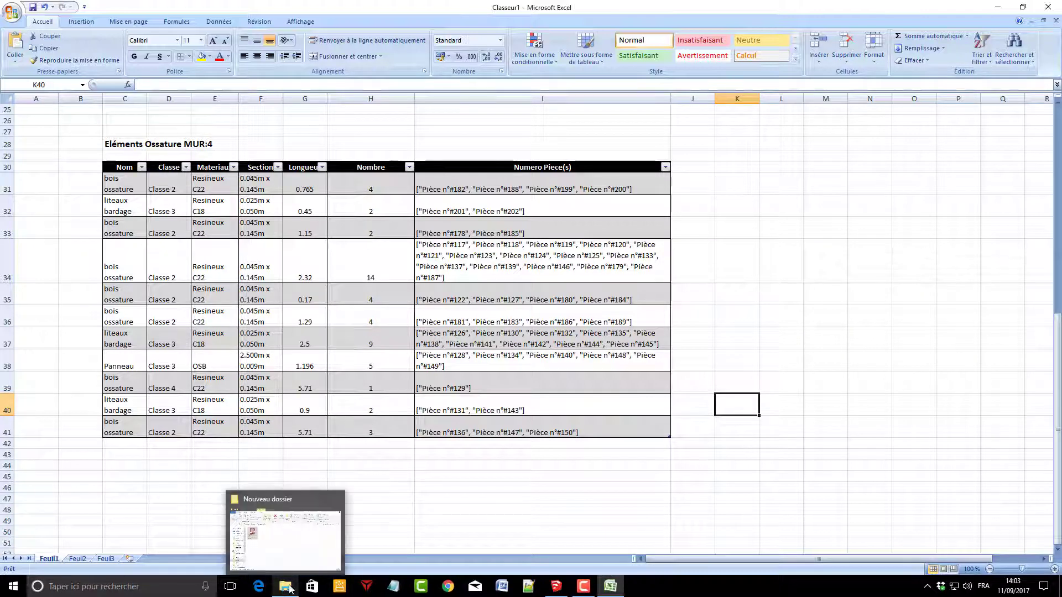
left_click(555, 589)
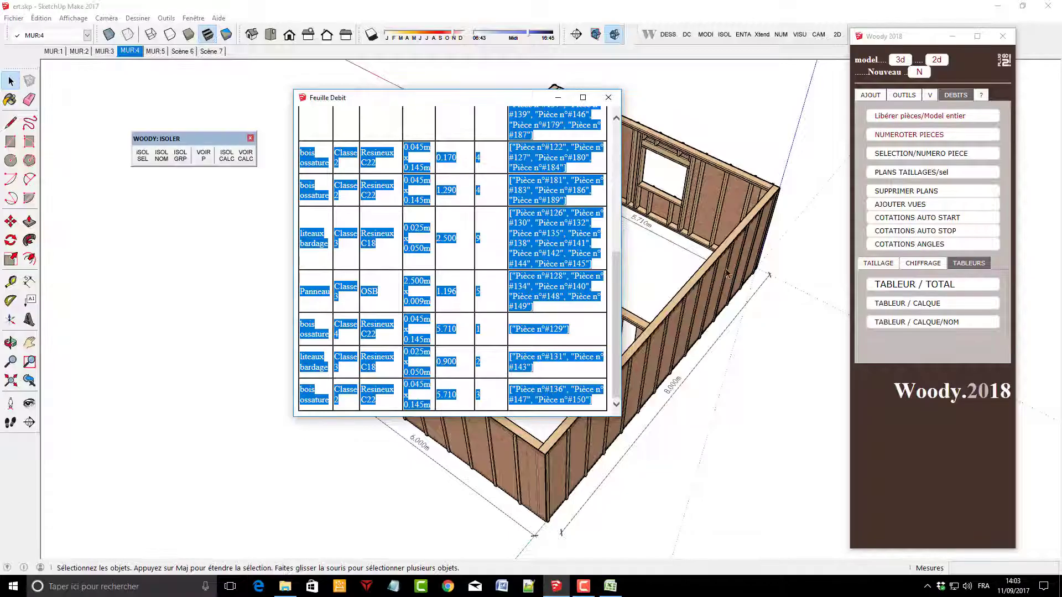
Close the Feuille Debit window and return to Excel's formatted MUR:4 cutting table
left_click(609, 98)
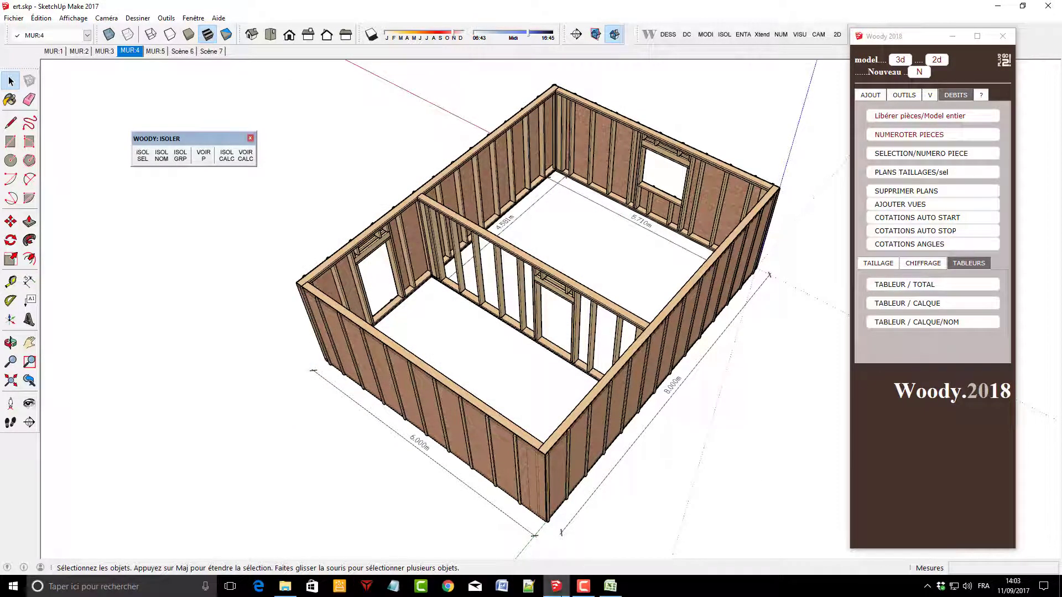
mouse_move(610, 586)
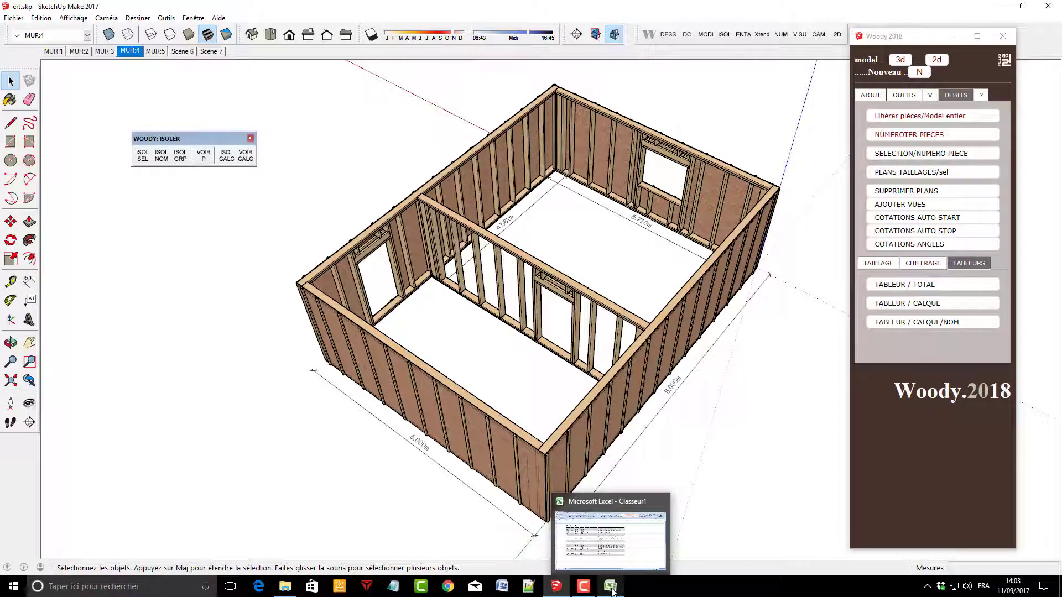
left_click(612, 591)
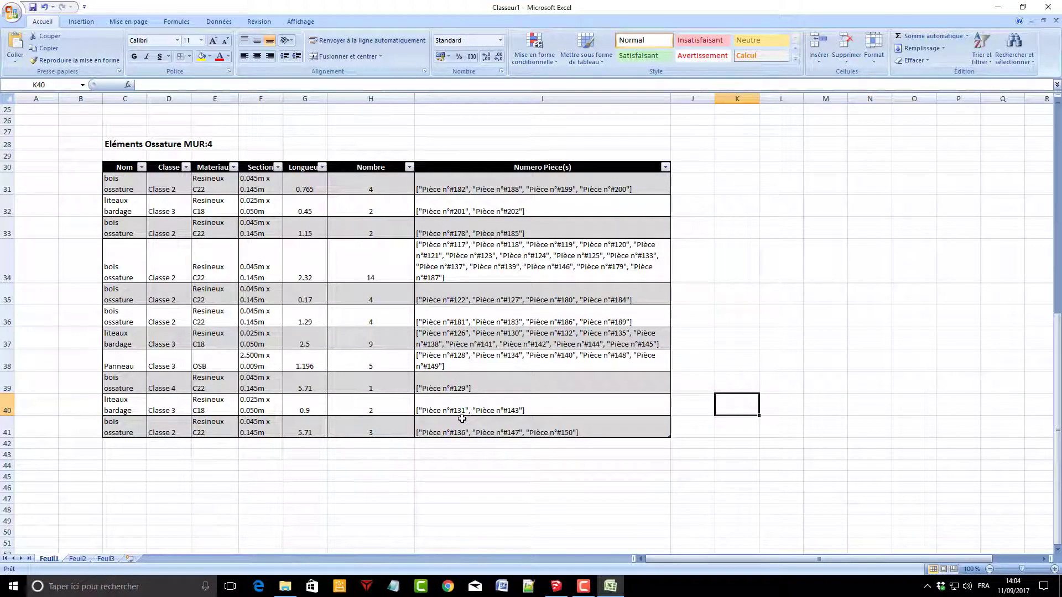
Read the piece numbers in cell I36 of the MUR:4 table, then refocus the SketchUp model
left_click(465, 325)
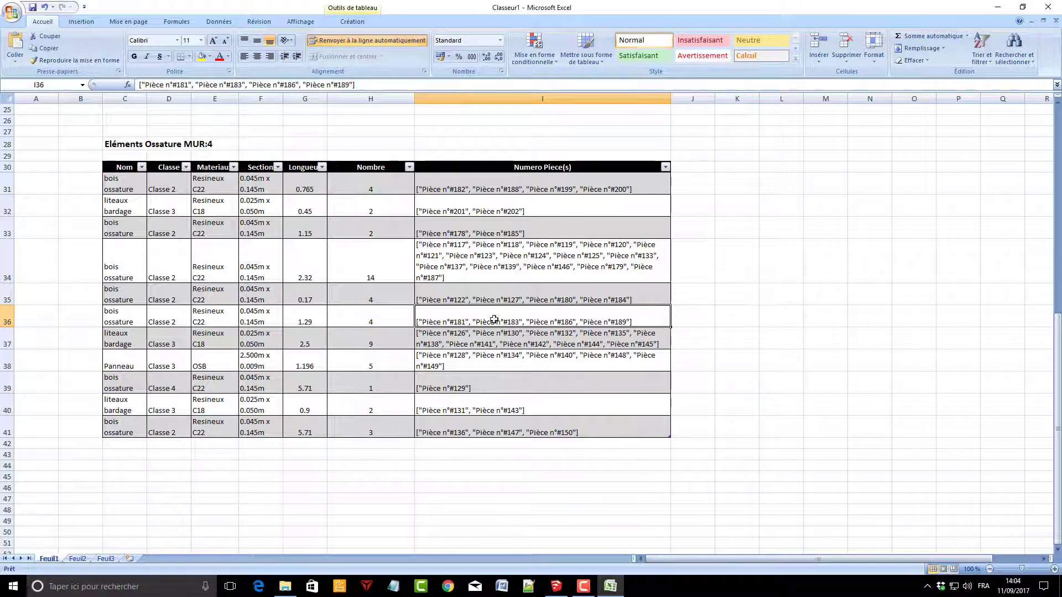
left_click(611, 586)
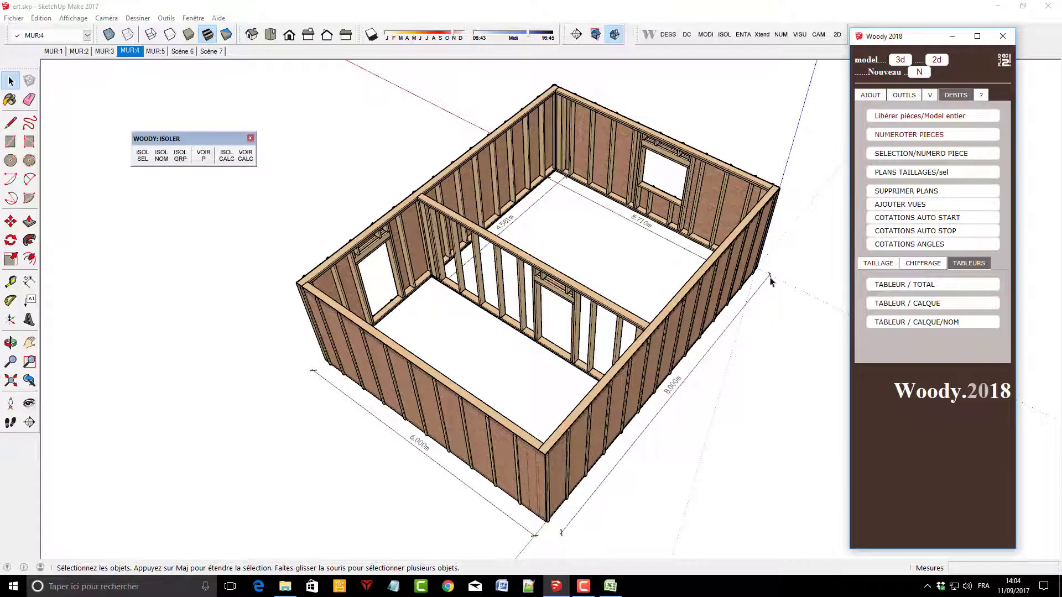
left_click(777, 341)
Select piece 181 via Woody's SELECTION/NUMERO PIECE and isolate it with ISOL SEL
left_click(935, 153)
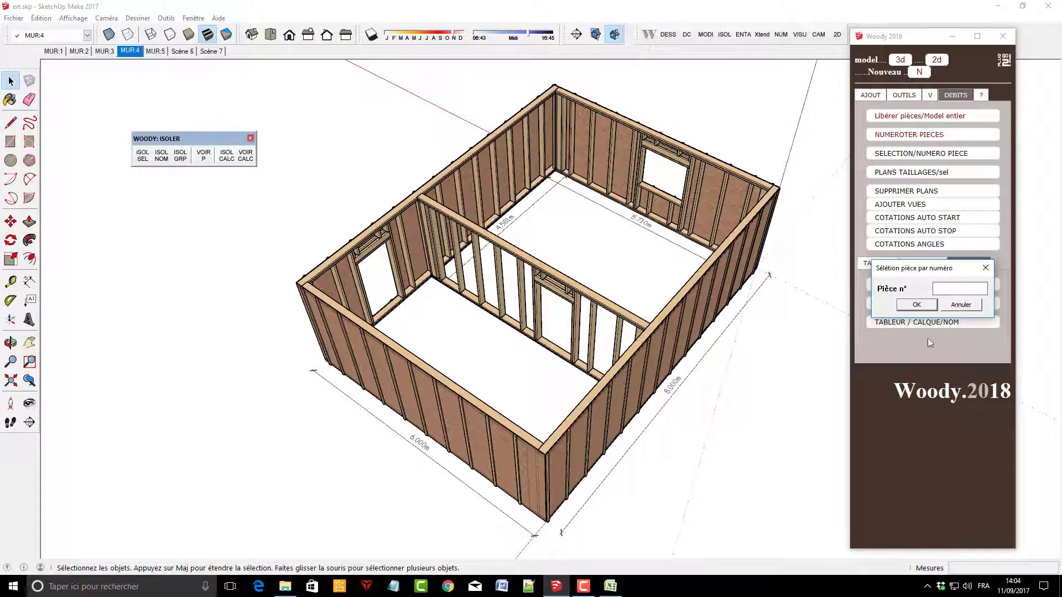
left_click(610, 588)
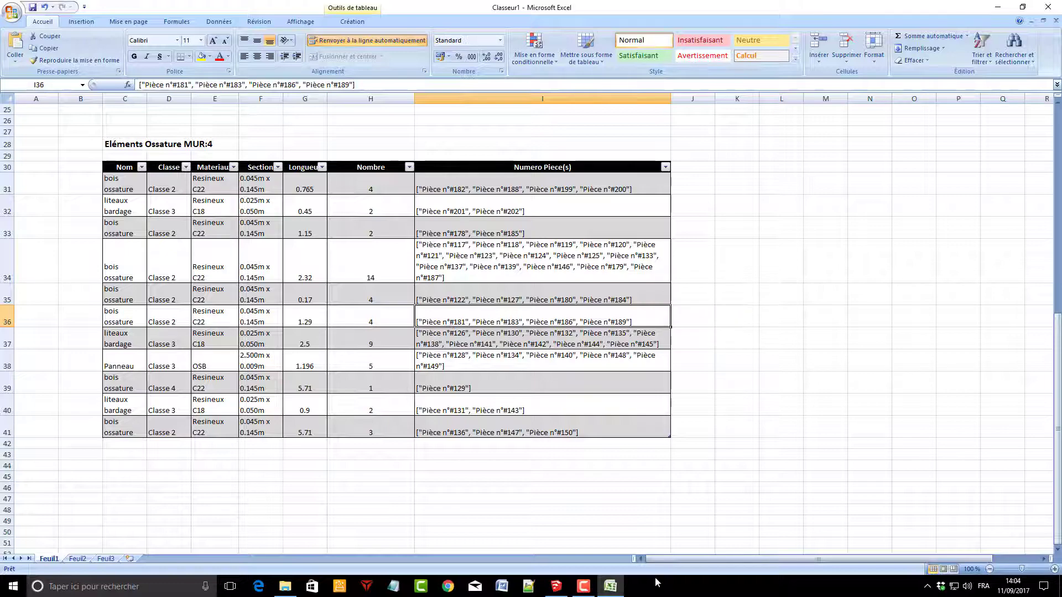
left_click(556, 586)
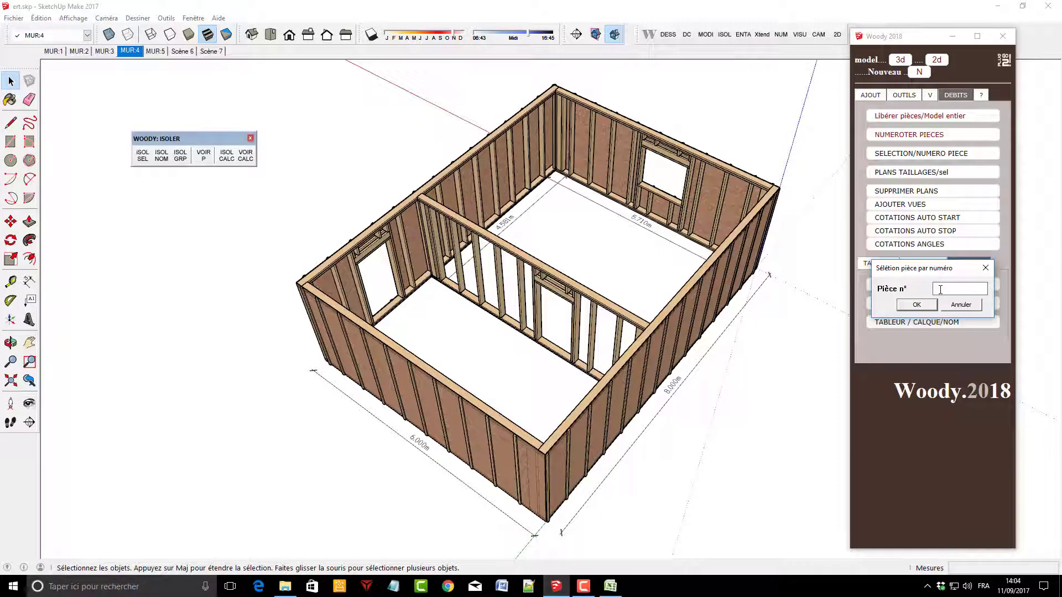
left_click(918, 305)
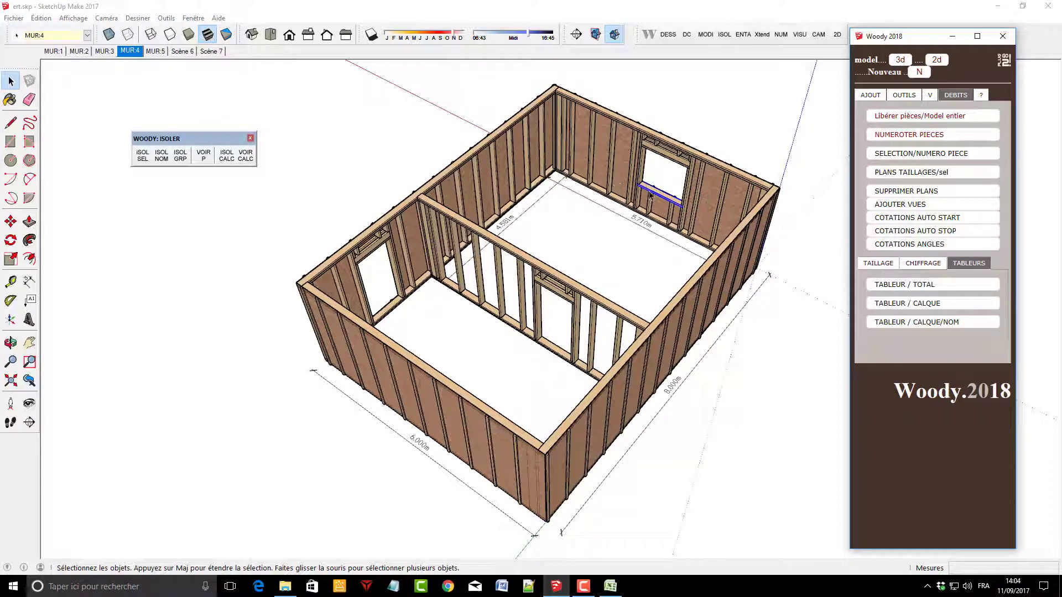
left_click(145, 155)
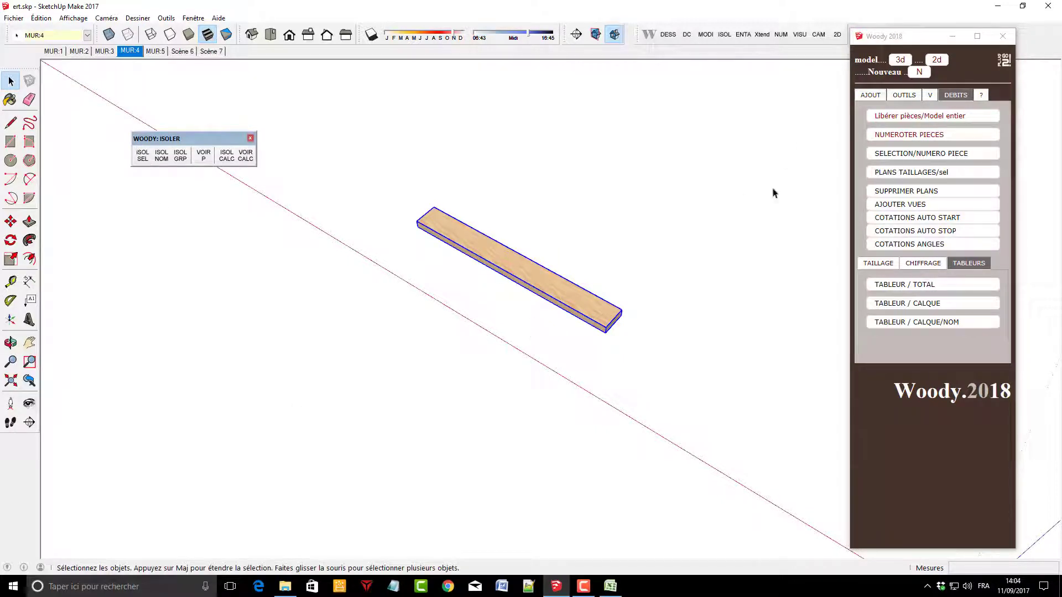
Measure the isolated board end to end at 1.290m, then delete that dimension
left_click(784, 100)
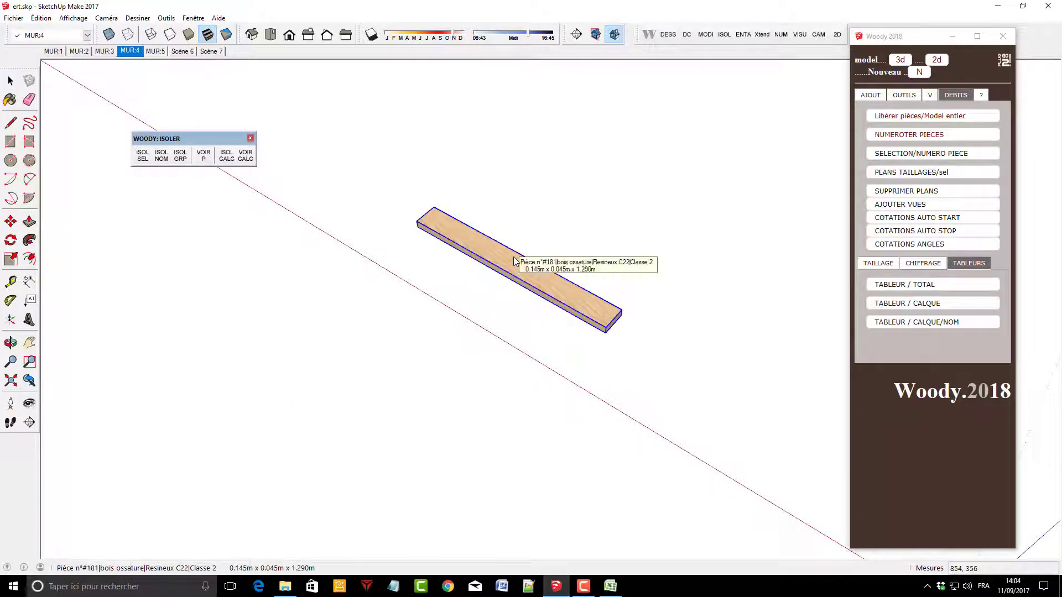
left_click(30, 281)
left_click(418, 223)
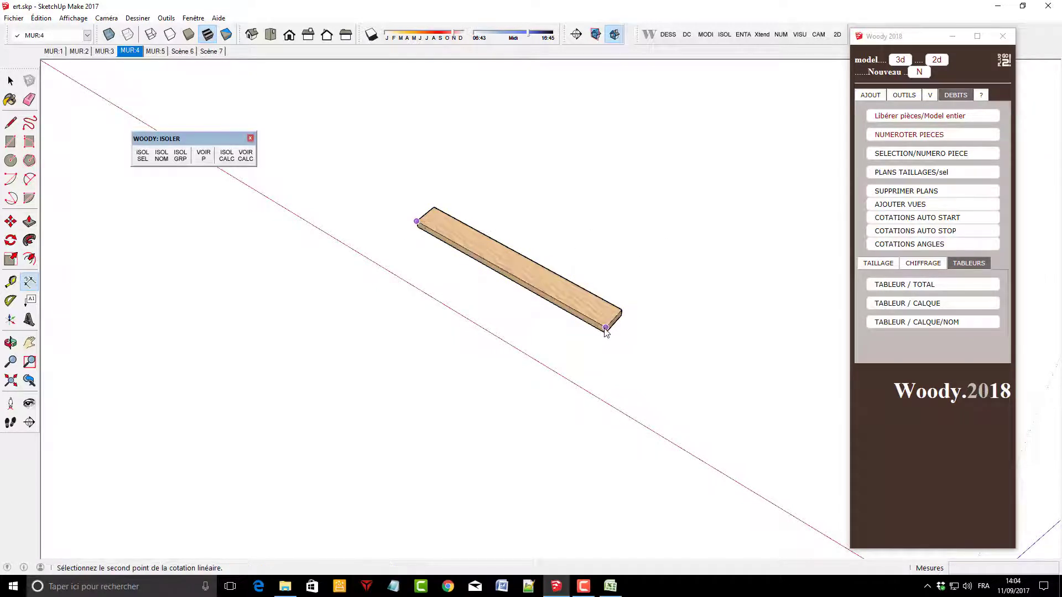
left_click(606, 328)
left_click(517, 363)
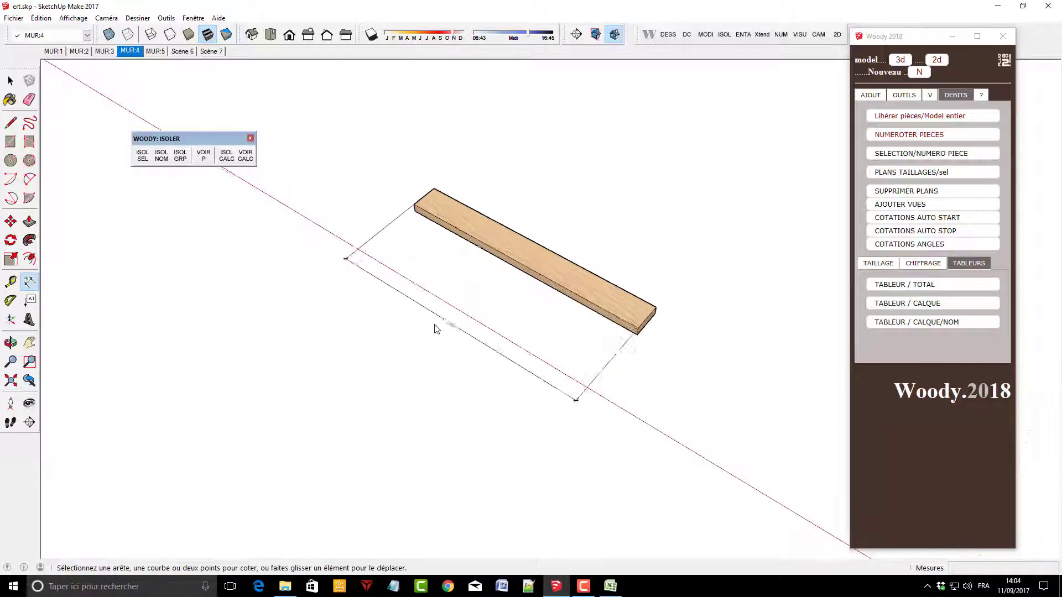
scroll(436, 330, "up", 2)
scroll(474, 310, "up", 2)
left_click(11, 80)
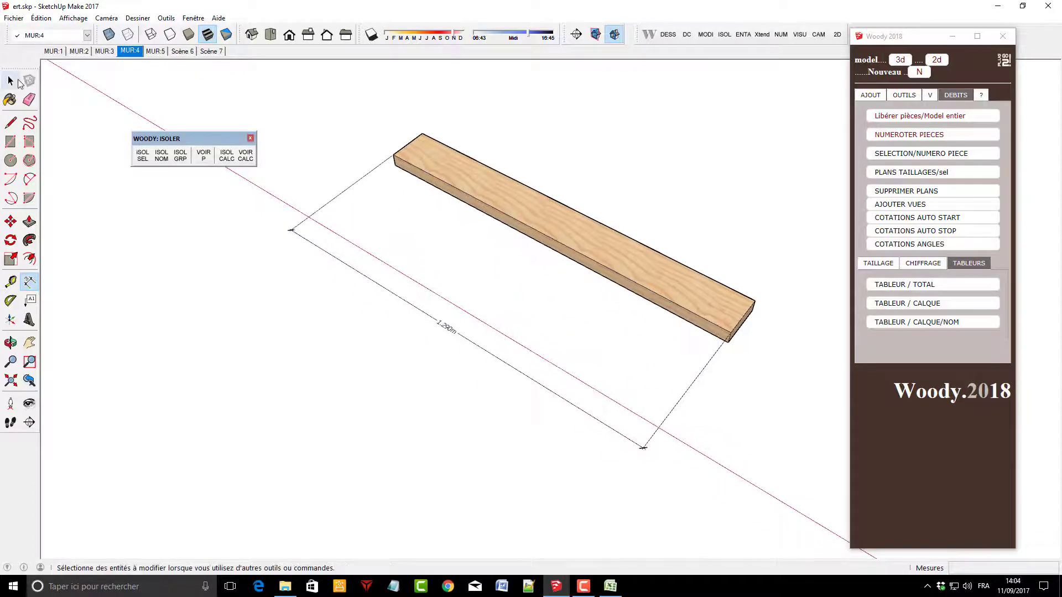
left_click(426, 316)
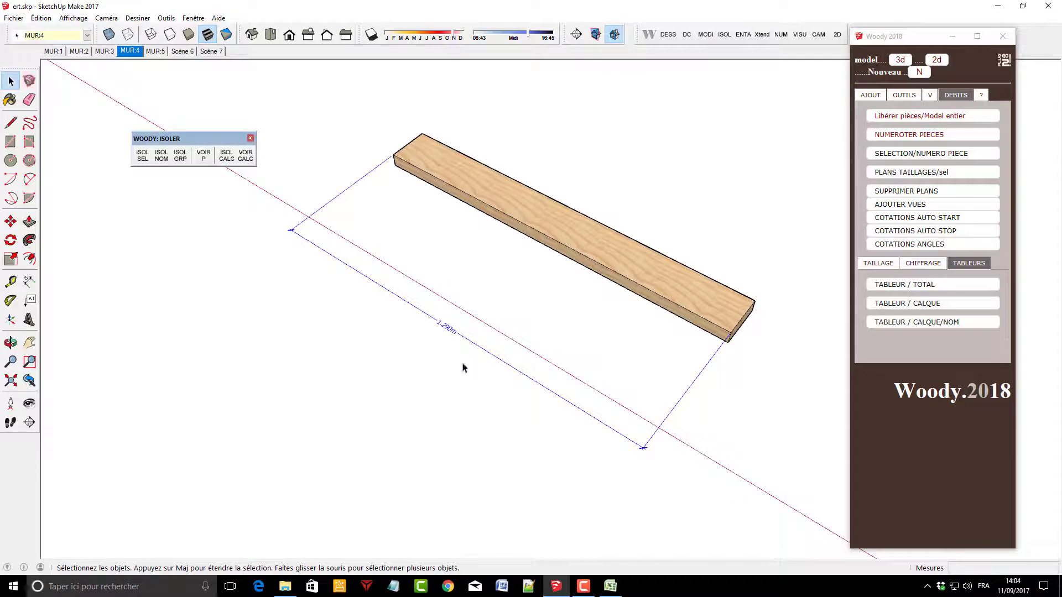
key("Delete")
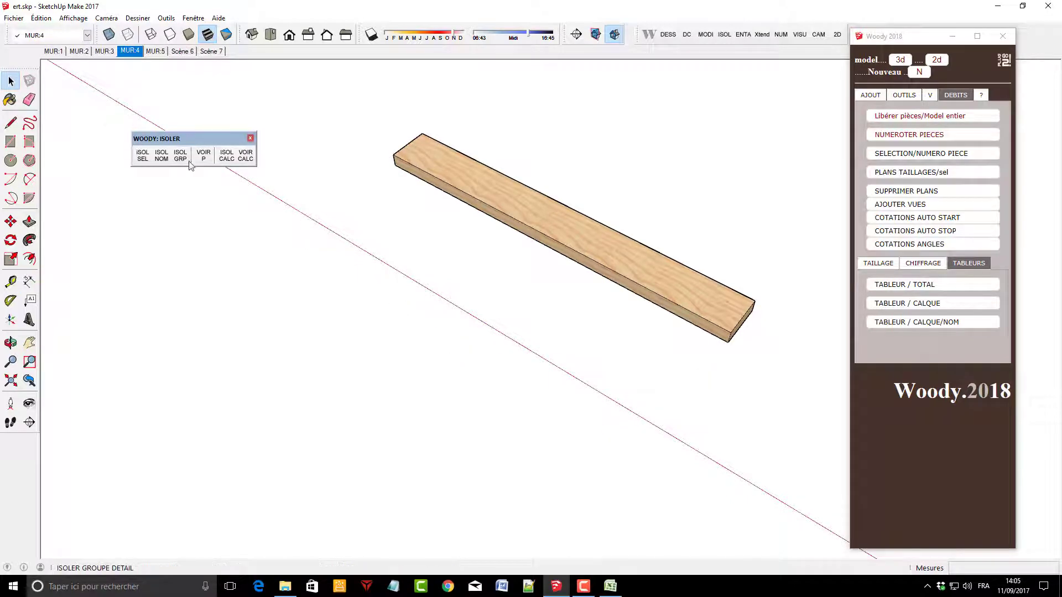
Restore the whole house with ISOL GRP and switch to the MUR:5 scene
left_click(204, 155)
scroll(411, 323, "down", 5)
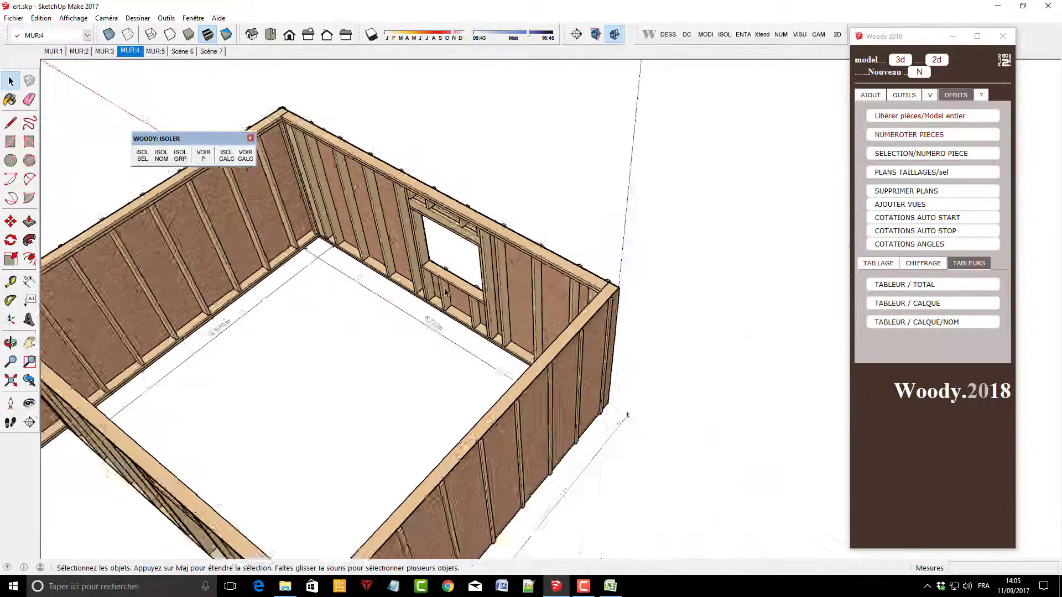
scroll(406, 388, "down", 4)
scroll(398, 442, "down", 2)
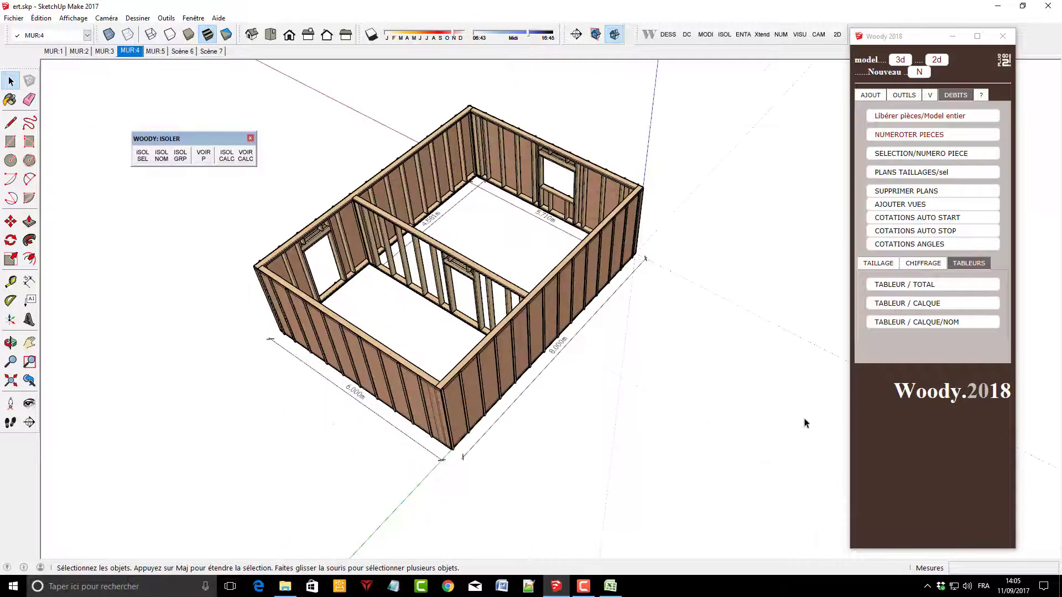
left_click(156, 51)
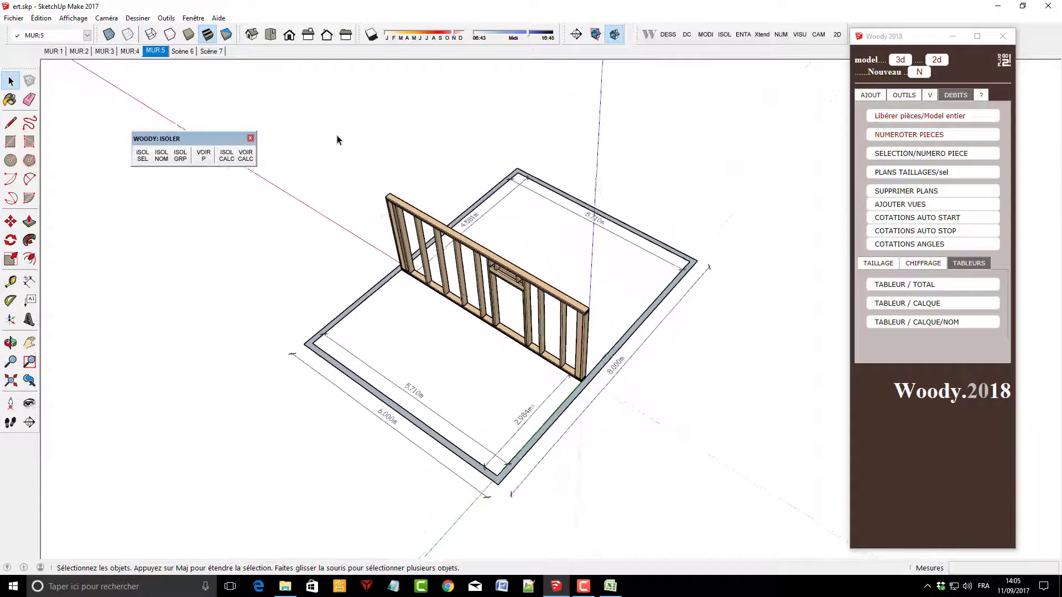
On wall MUR:2, isolate only the liteaux bardage pieces by name
left_click(81, 52)
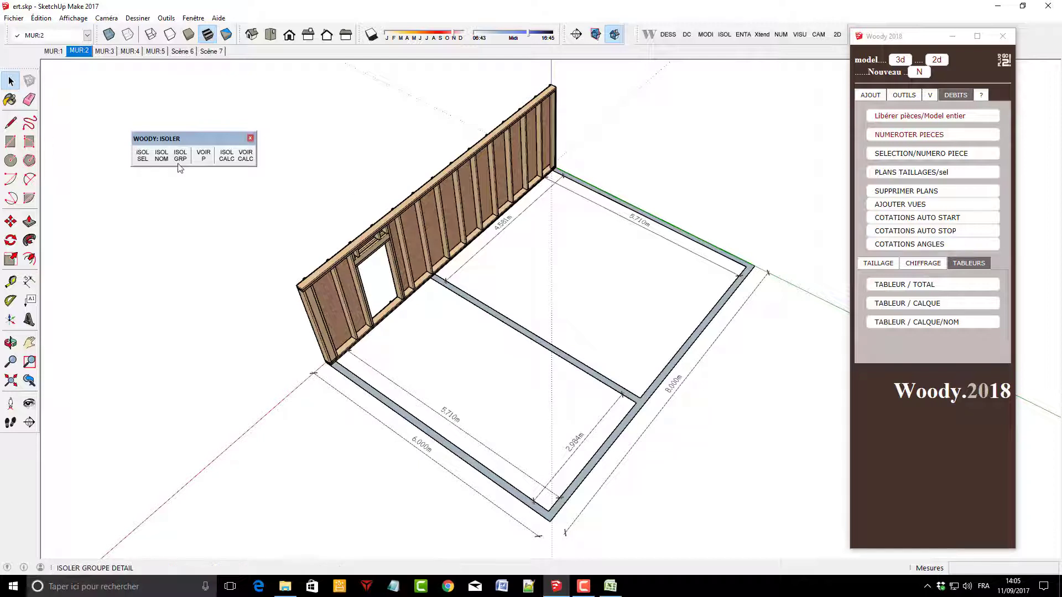
left_click(160, 160)
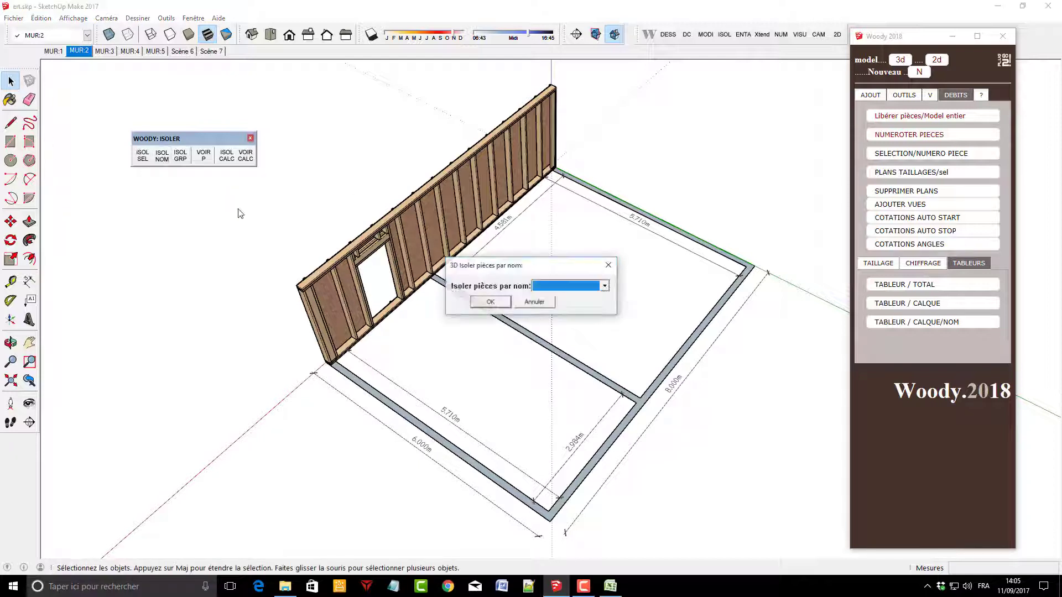
left_click(605, 286)
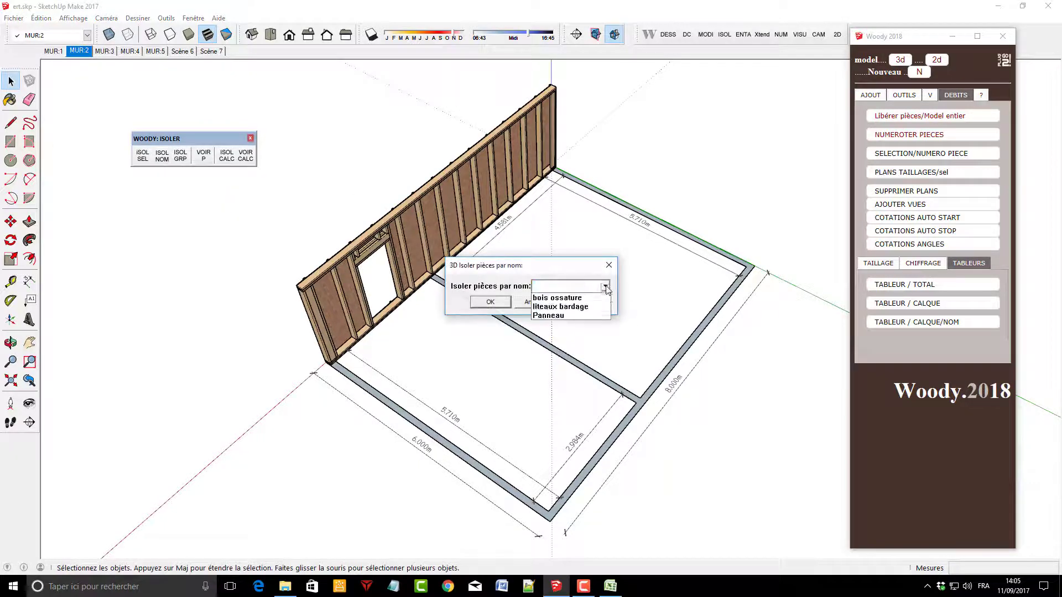
left_click(583, 310)
left_click(490, 303)
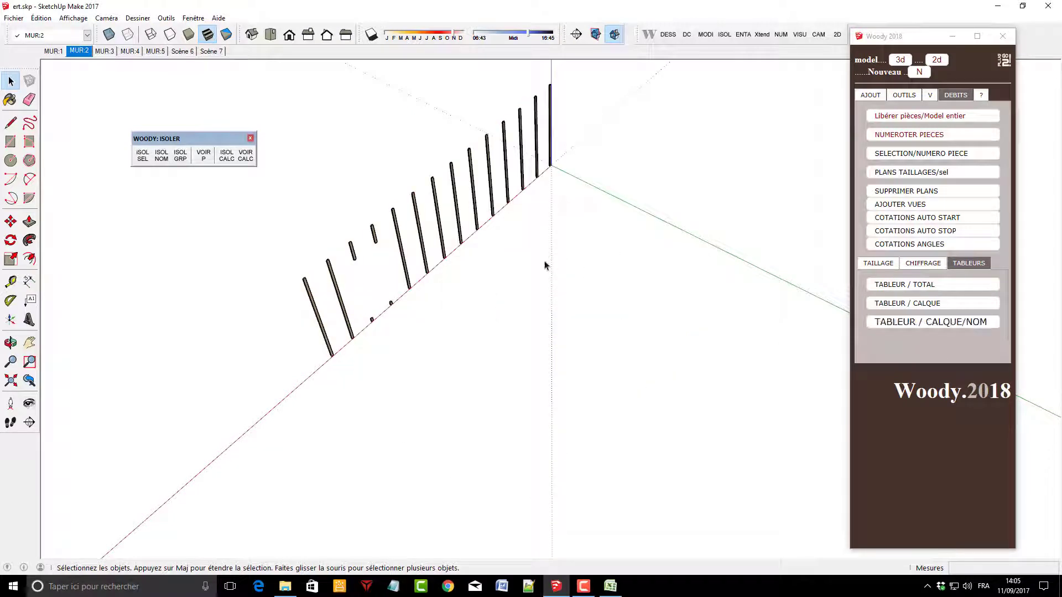
Isolate only the Panneau sheets and start their TABLEUR cutting-list export
left_click(160, 157)
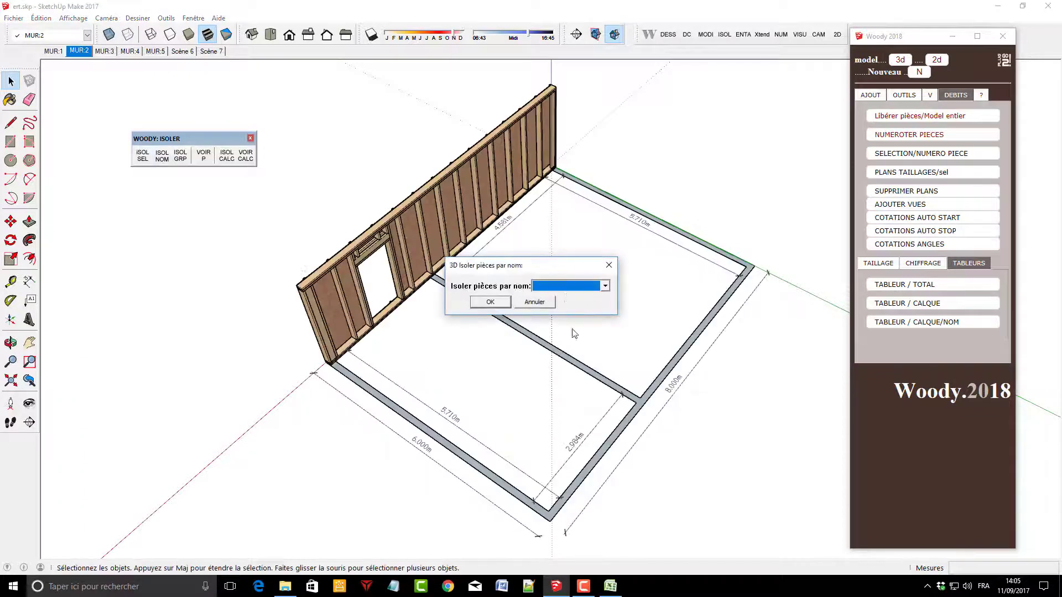
left_click(605, 287)
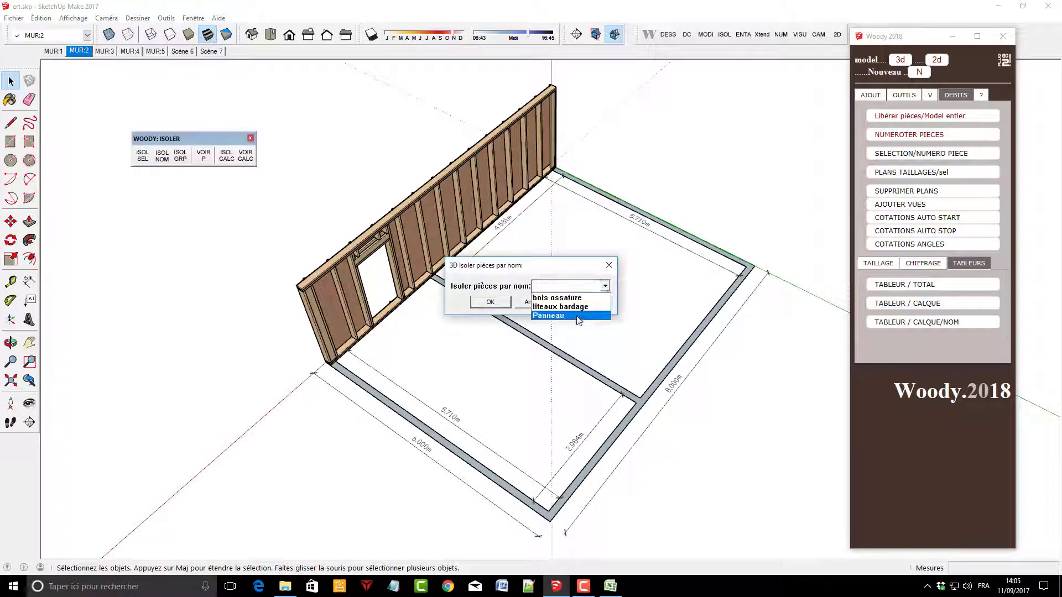
left_click(577, 316)
left_click(489, 303)
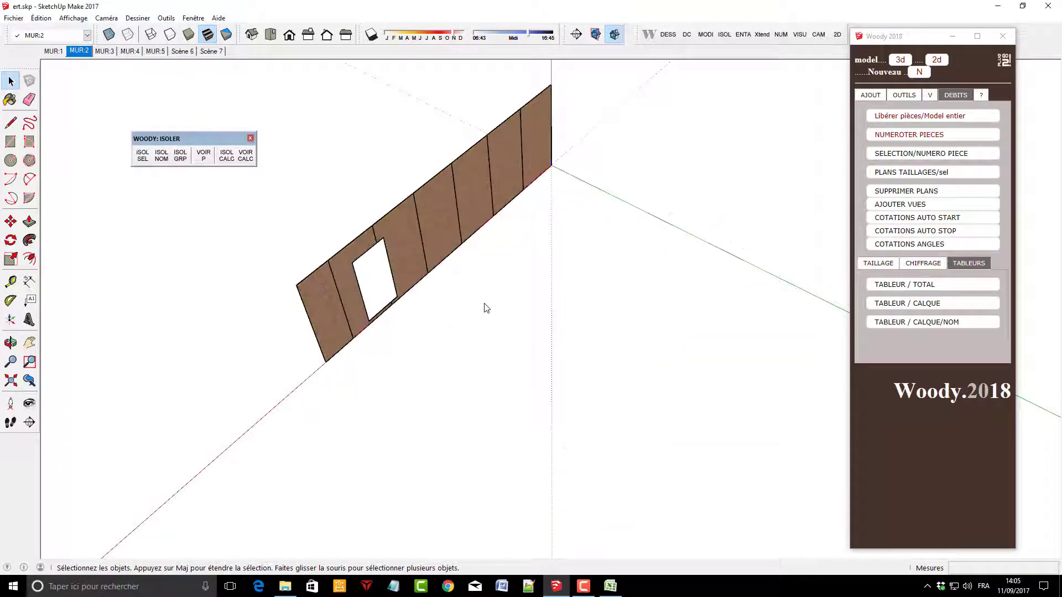
left_click(958, 329)
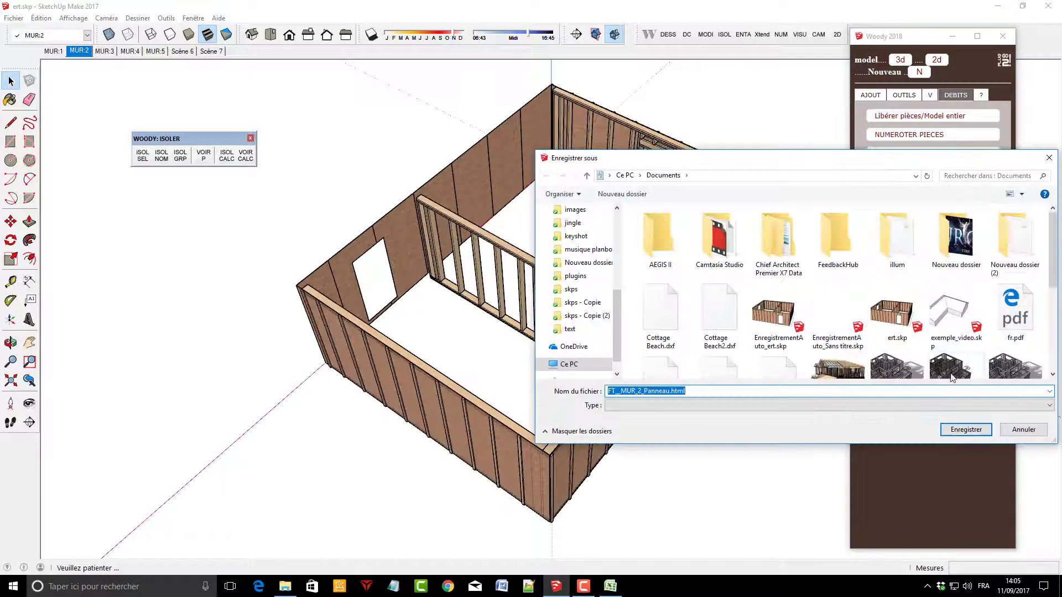
Save FT_MUR_2_Panneau.html, copy its heading and cutting table, and return to Excel
left_click(1017, 437)
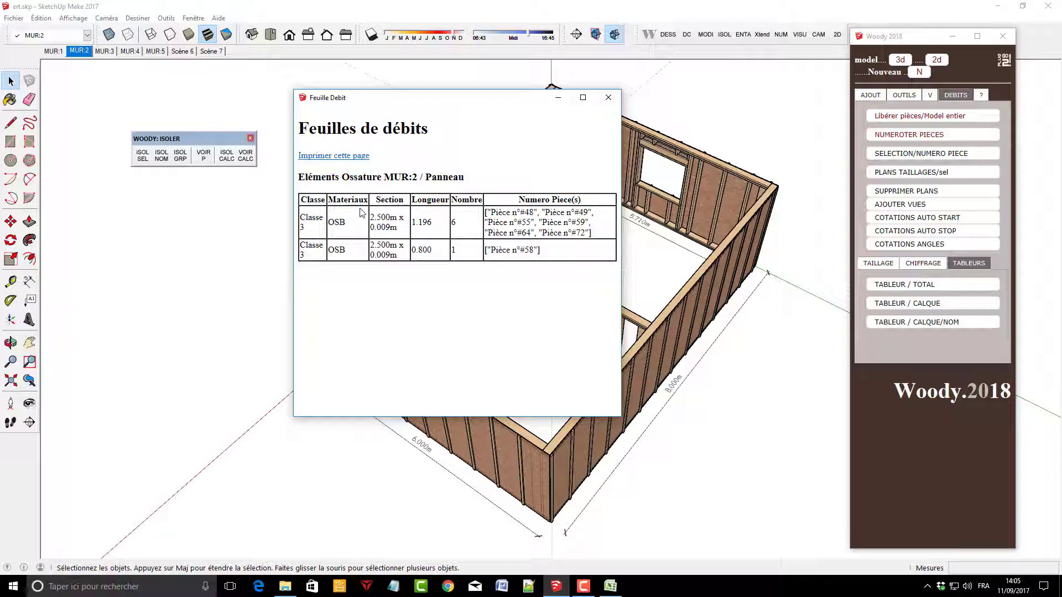
left_click_drag(298, 181, 577, 258)
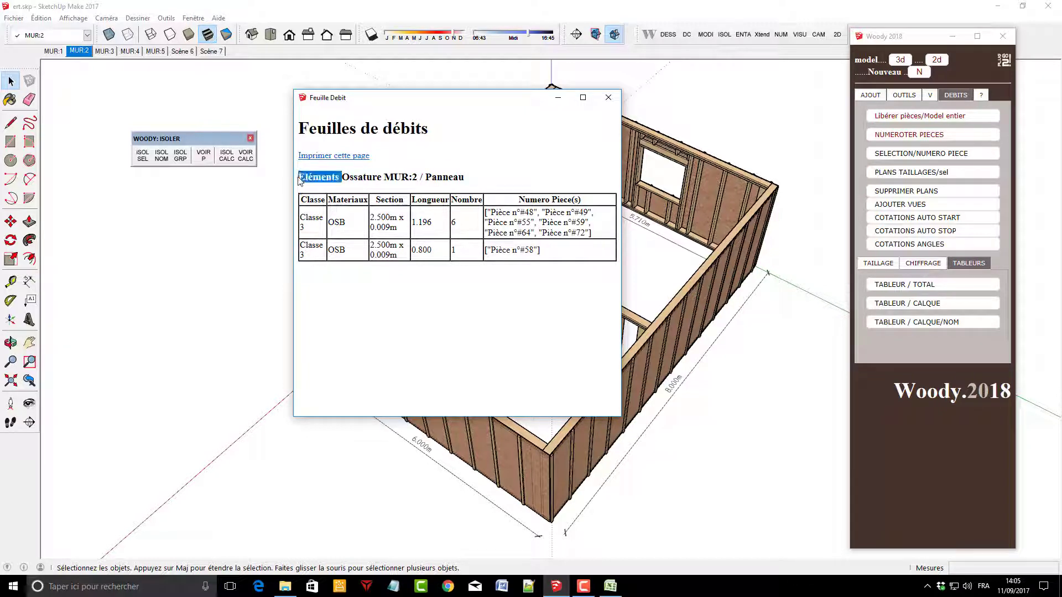
right_click(552, 236)
left_click(576, 252)
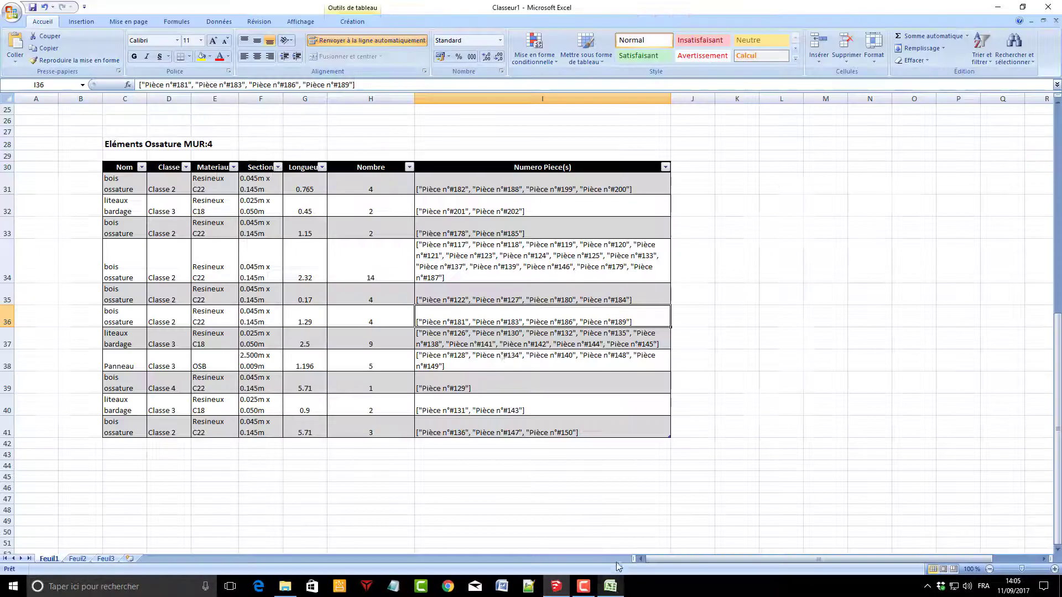
left_click(611, 586)
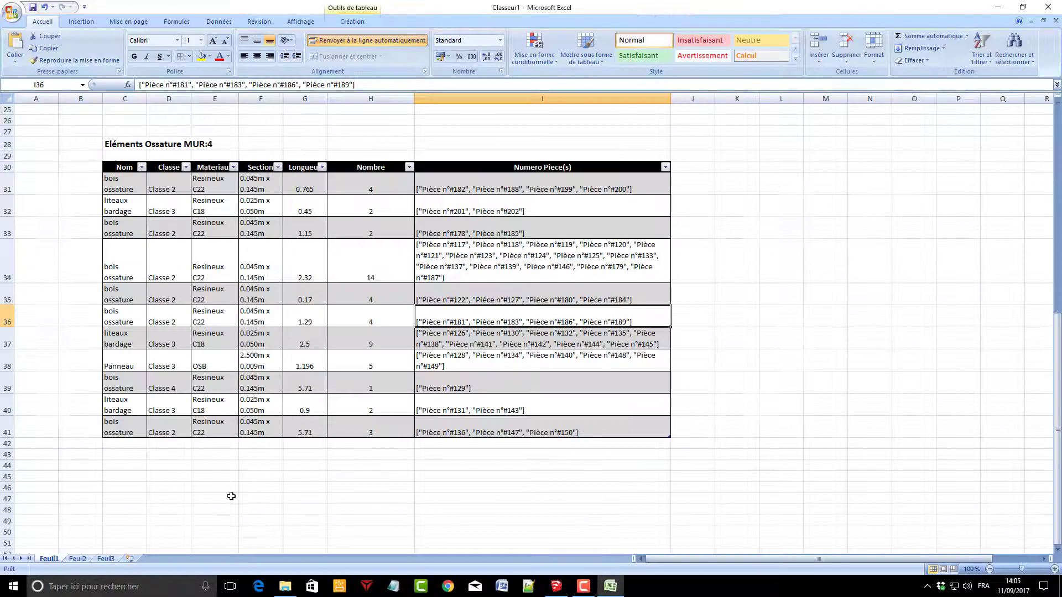
Paste the MUR:2 / Panneau cutting table at cell C45
left_click(132, 476)
right_click(132, 477)
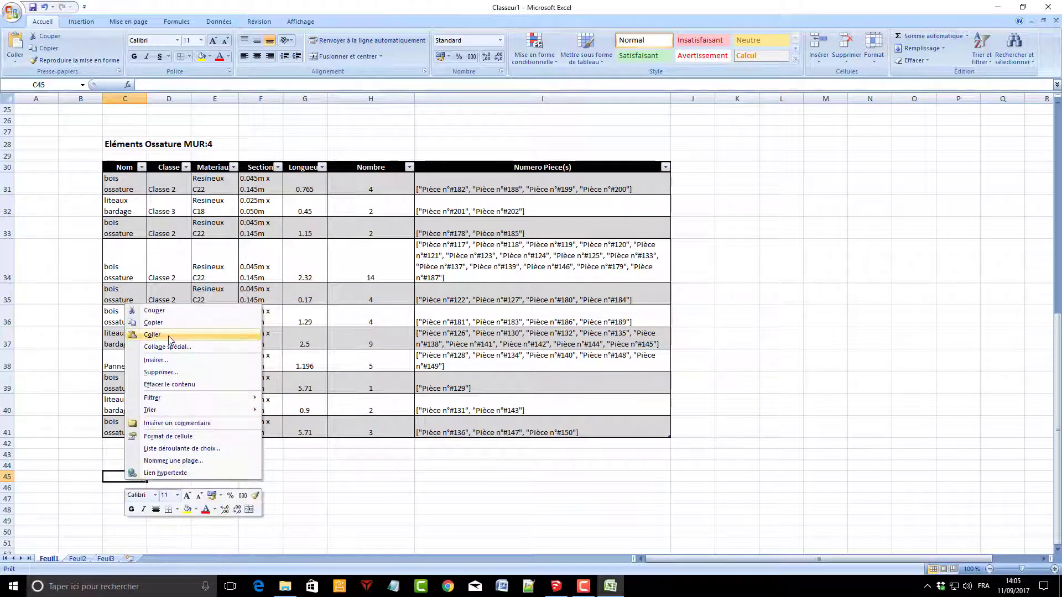
left_click(169, 340)
scroll(354, 454, "down", 3)
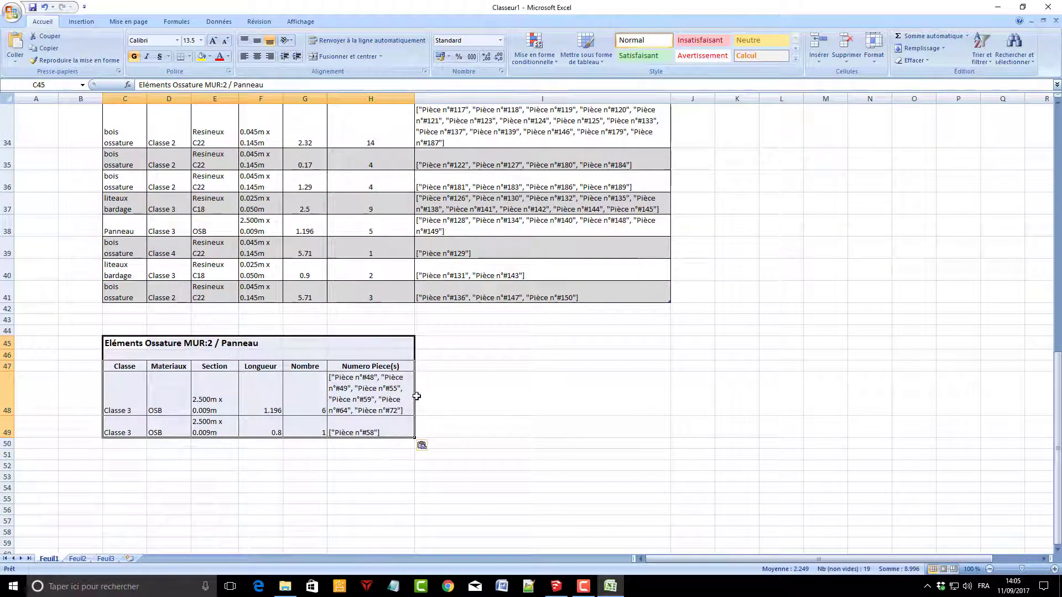
left_click(66, 256)
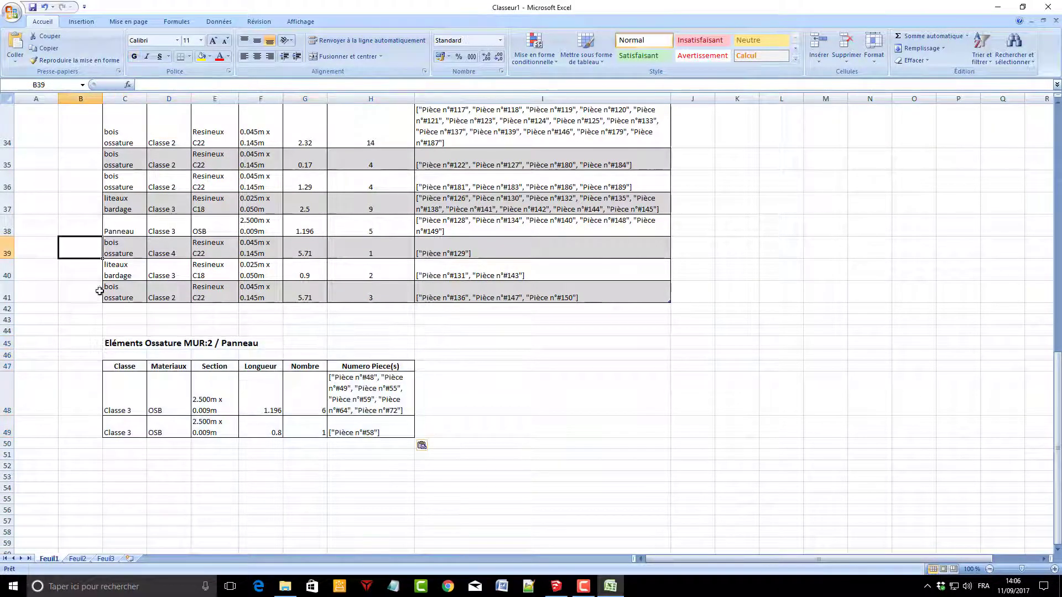
Format C47:H49 as a dark Moyen-style table with headers
left_click(130, 366)
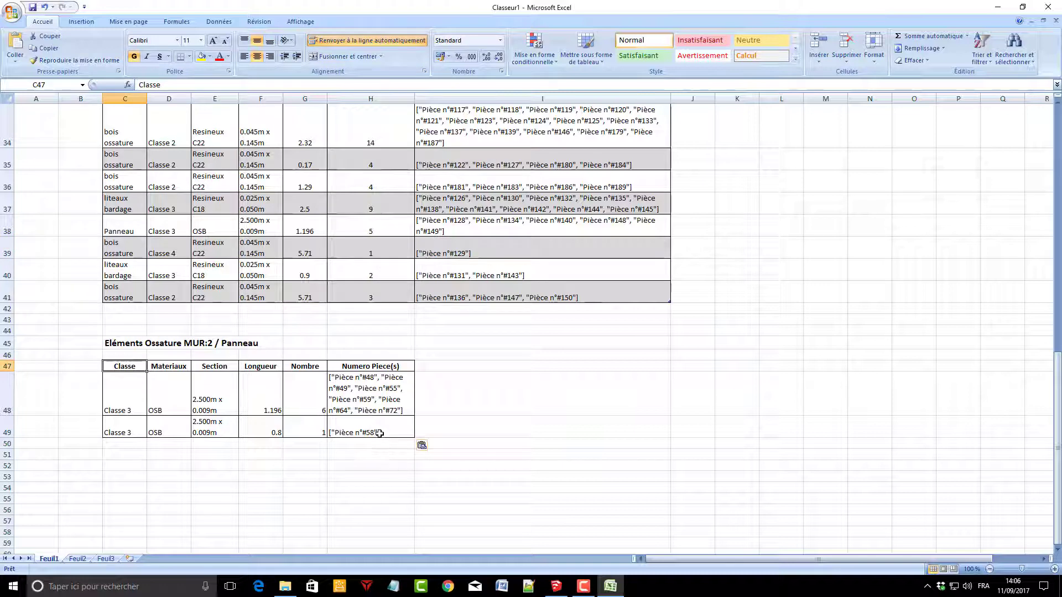
left_click(380, 433, "shift")
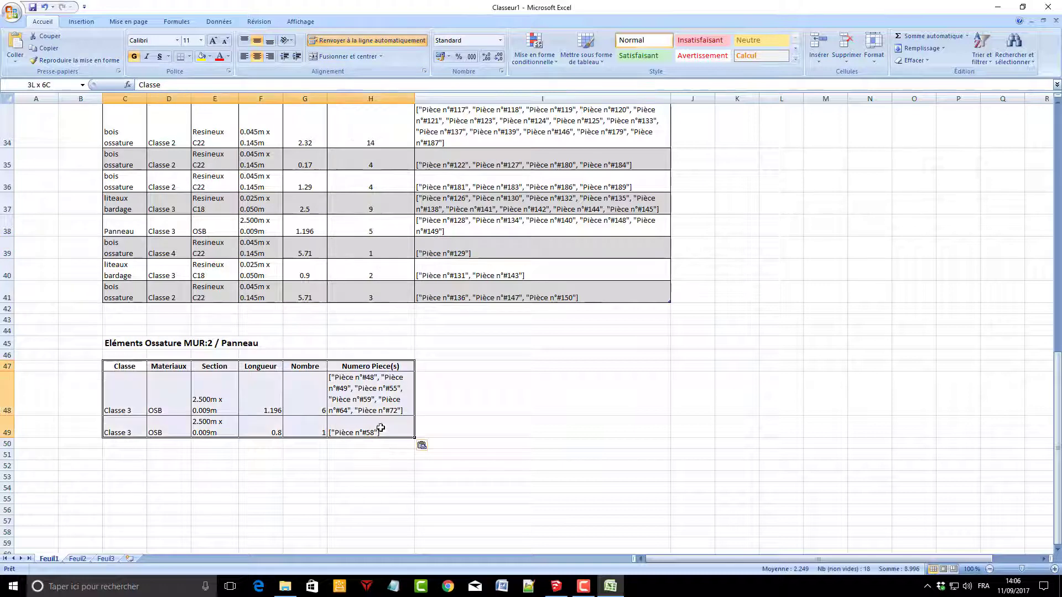
left_click(599, 61)
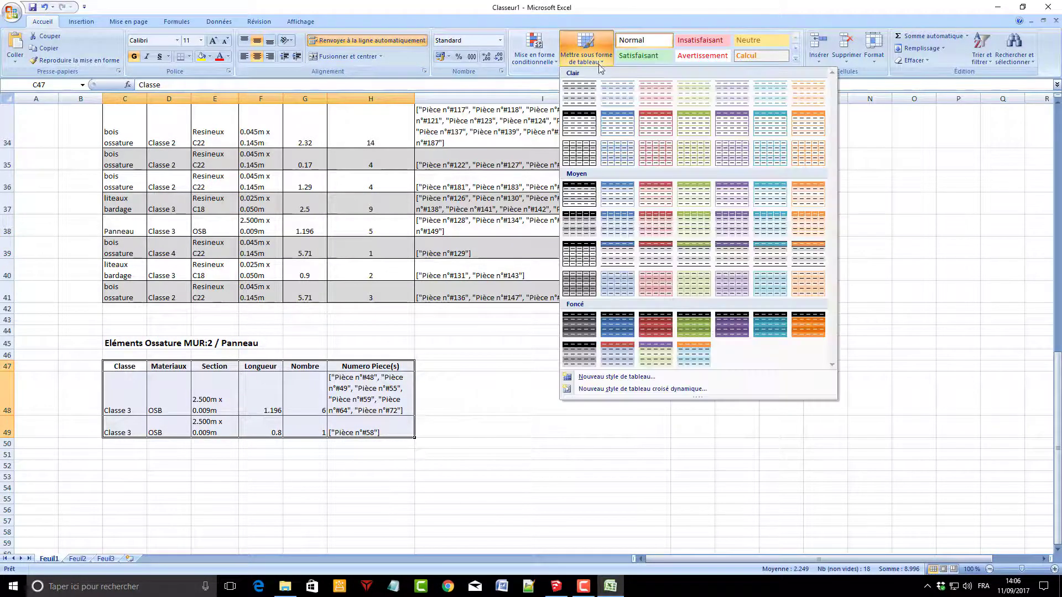
left_click(581, 194)
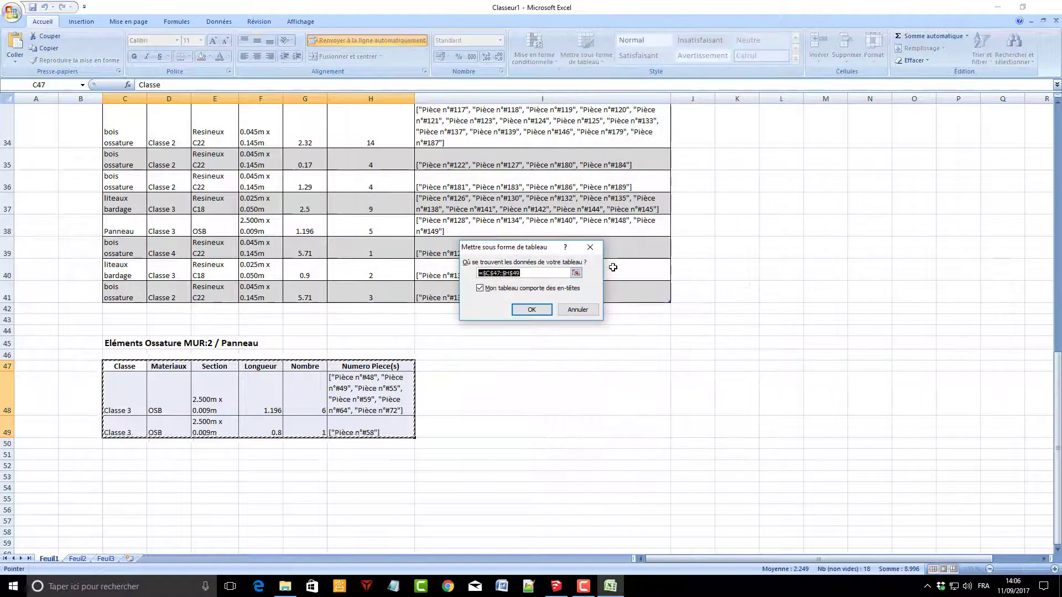
left_click(532, 310)
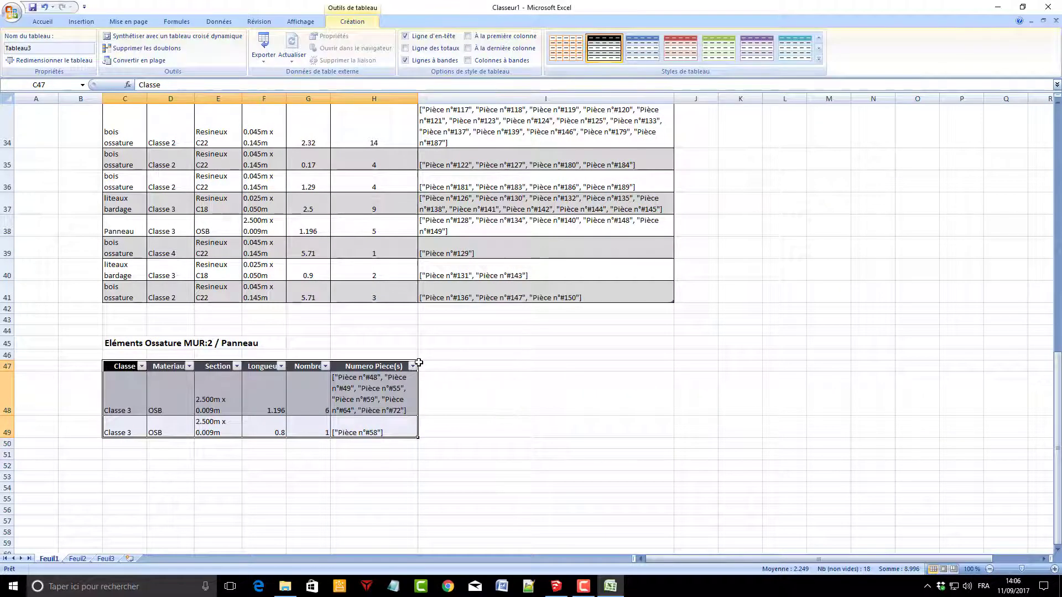
scroll(510, 518, "up", 3)
scroll(510, 518, "down", 3)
left_click(534, 428)
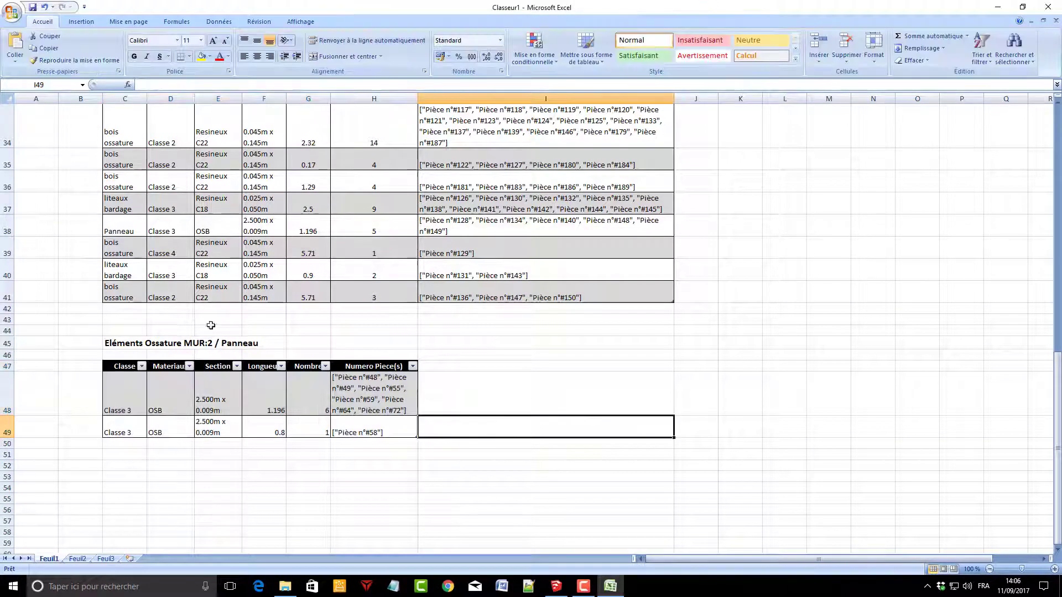
left_click(115, 430)
right_click(115, 431)
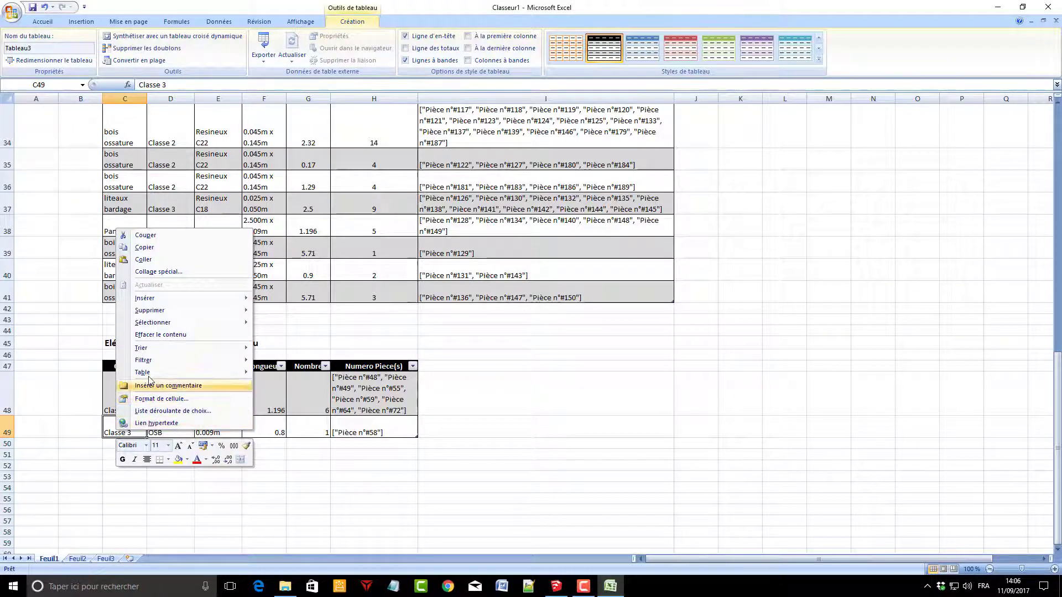
mouse_move(143, 372)
left_click(320, 373)
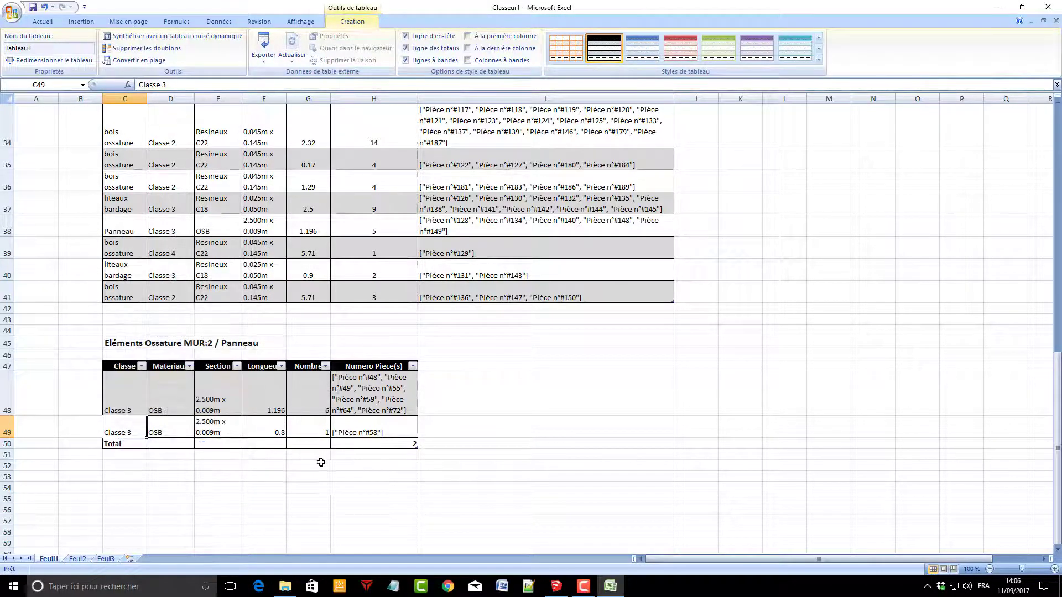
left_click(272, 443)
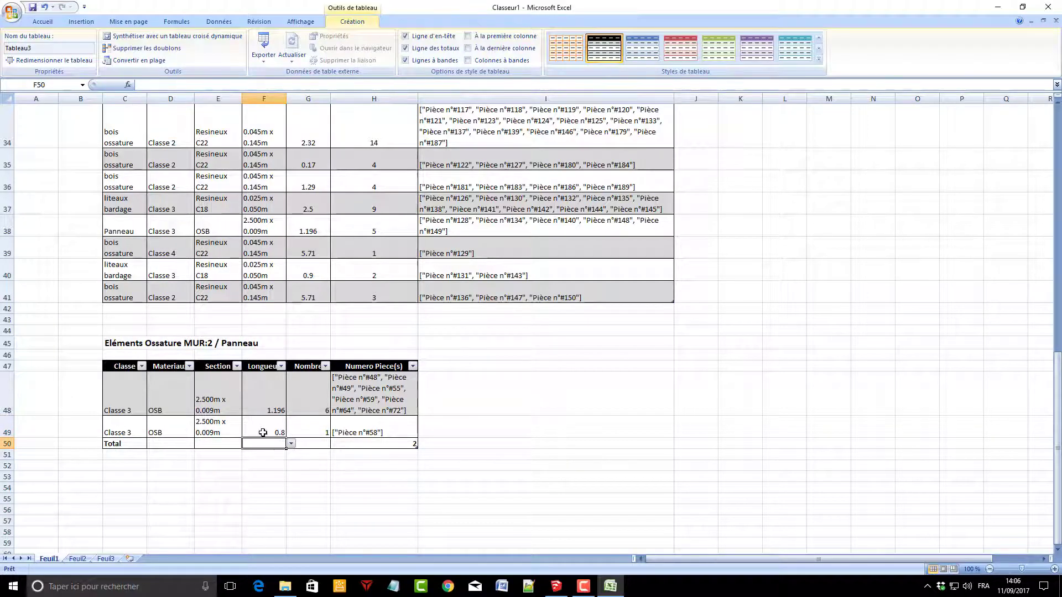
left_click(124, 443)
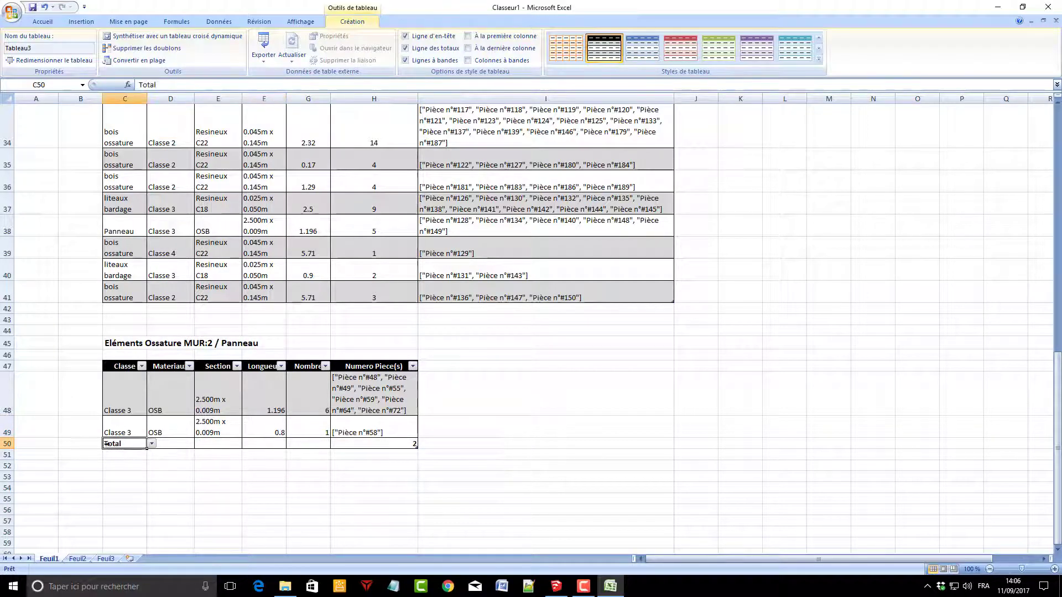
left_click(107, 432)
right_click(106, 432)
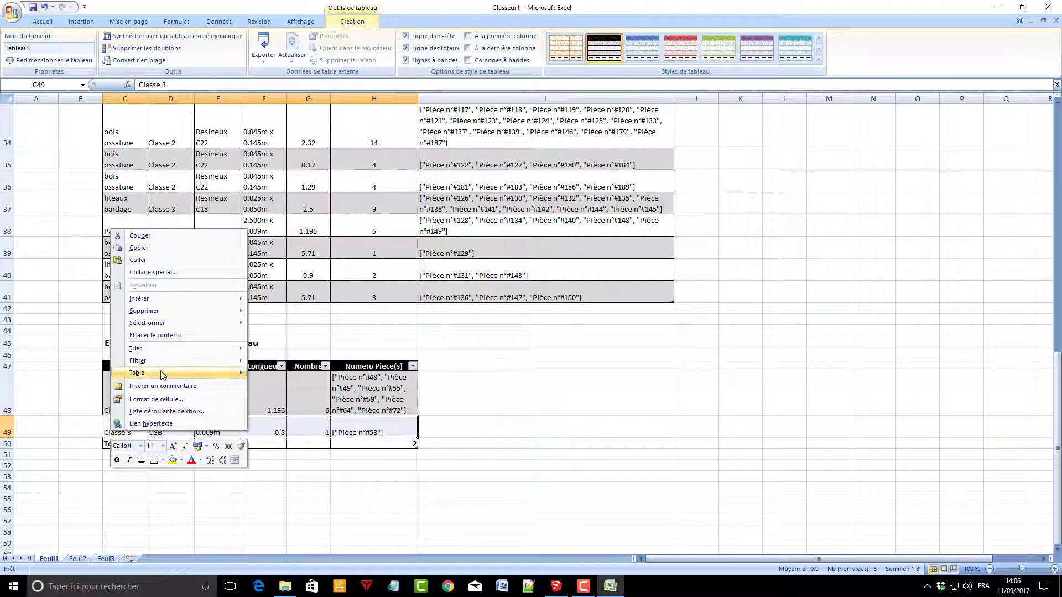
left_click(285, 375)
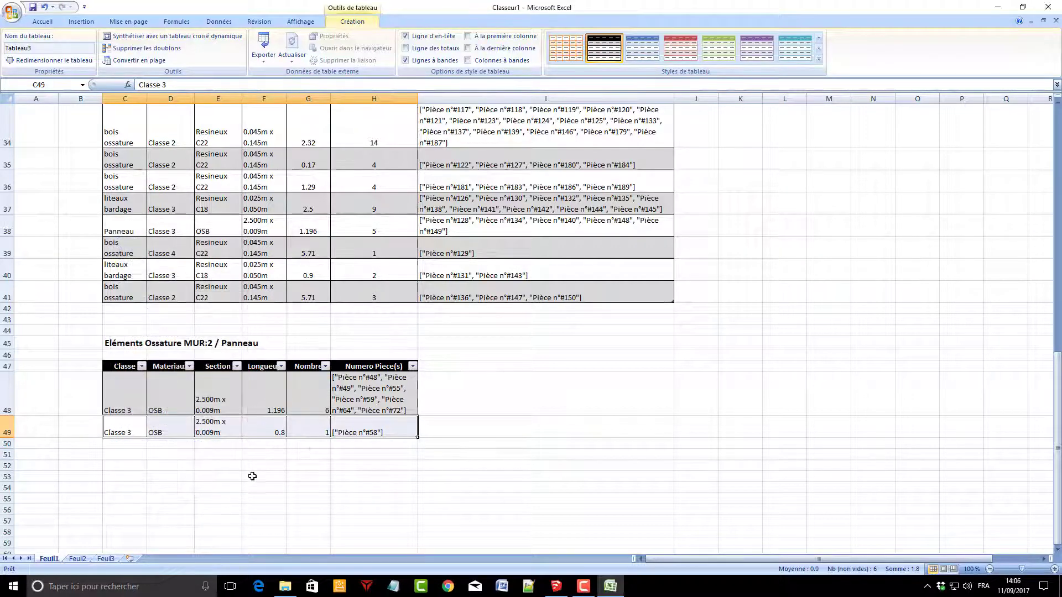
left_click(264, 476)
left_click(119, 445)
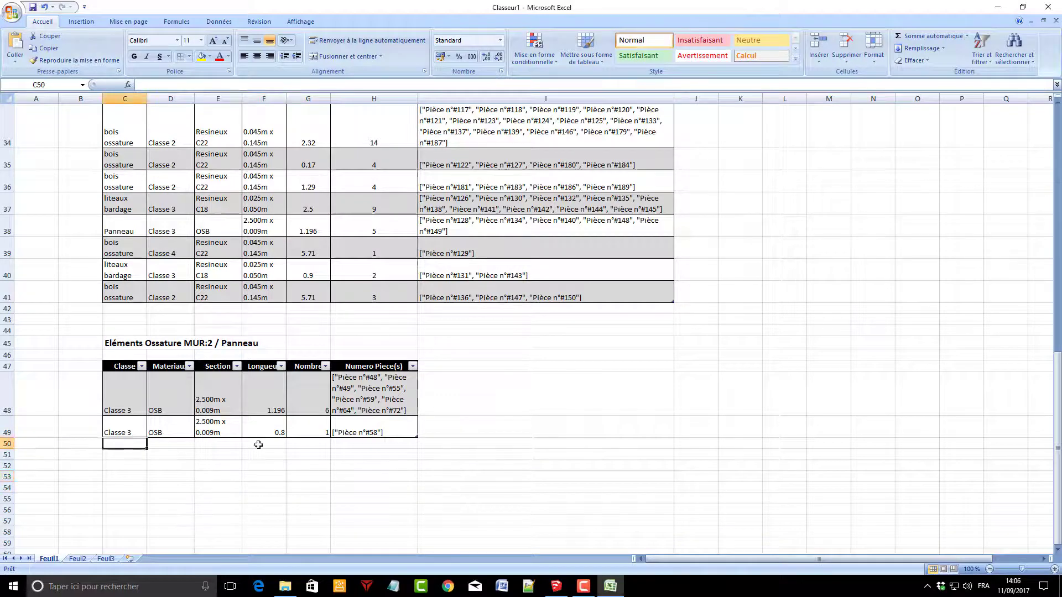
left_click(258, 444)
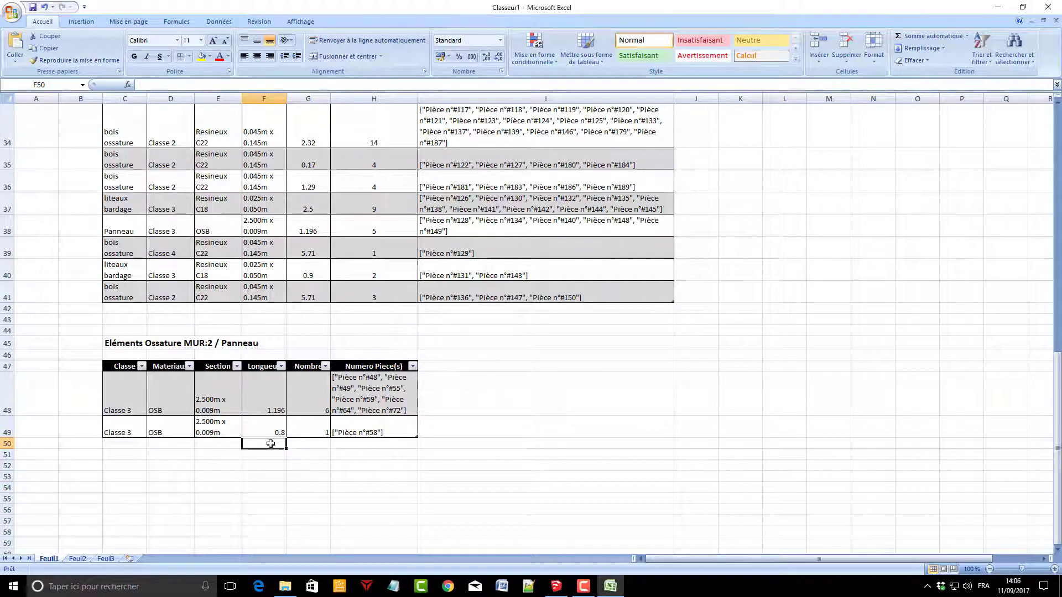
In I48, enter =F48*G48 to create Colonne1, giving 7.176 and 0.8
left_click(452, 397)
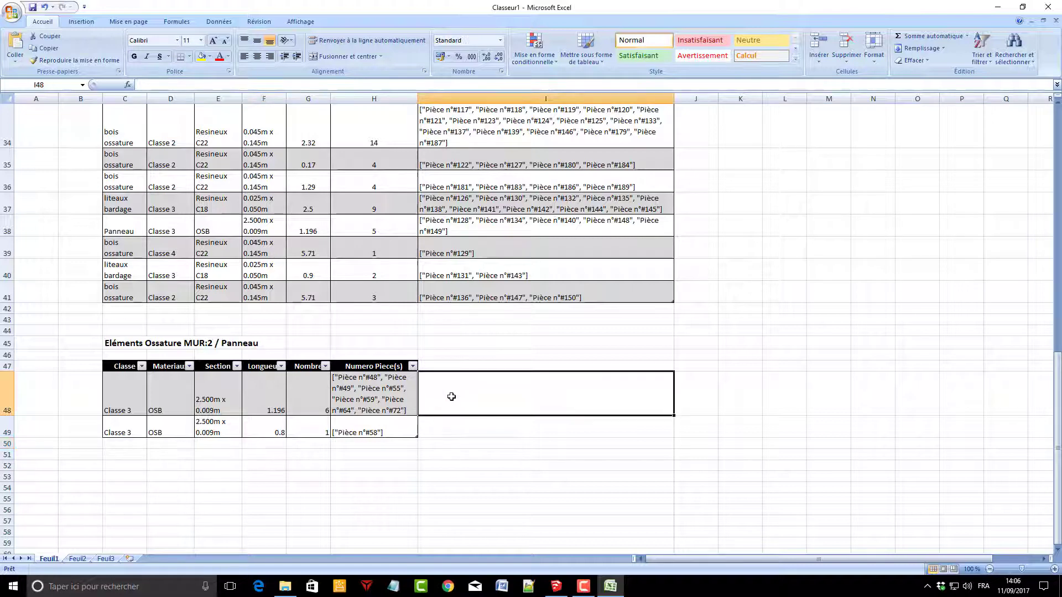
type("=")
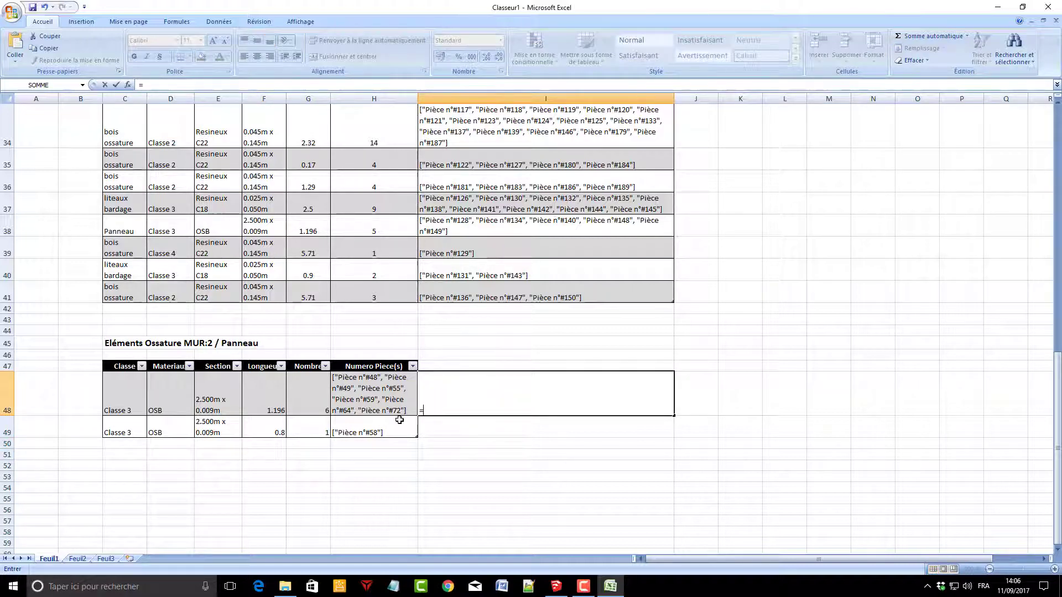
type("somm")
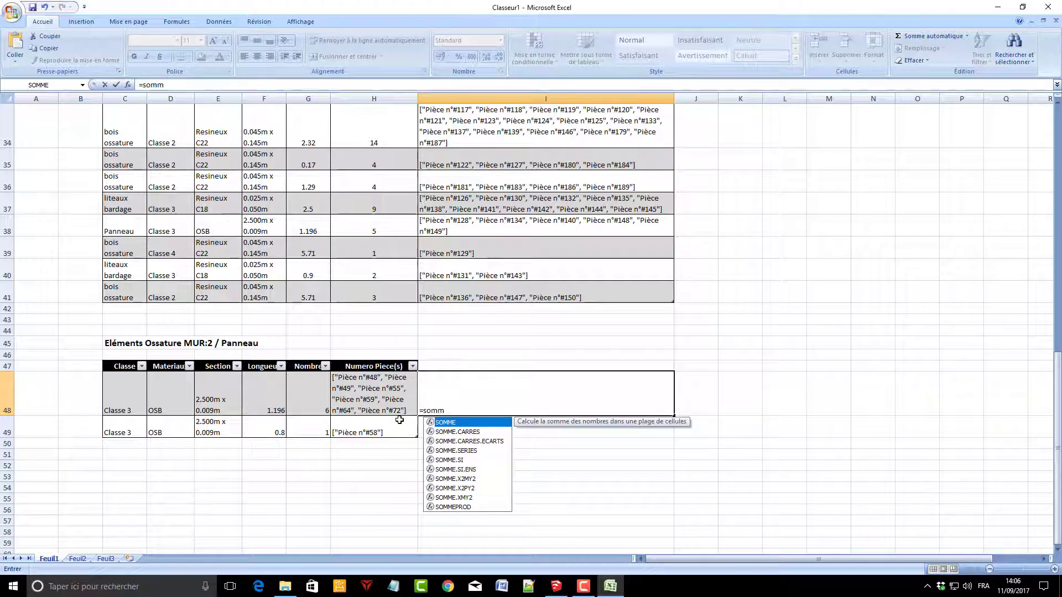
double_click(443, 424)
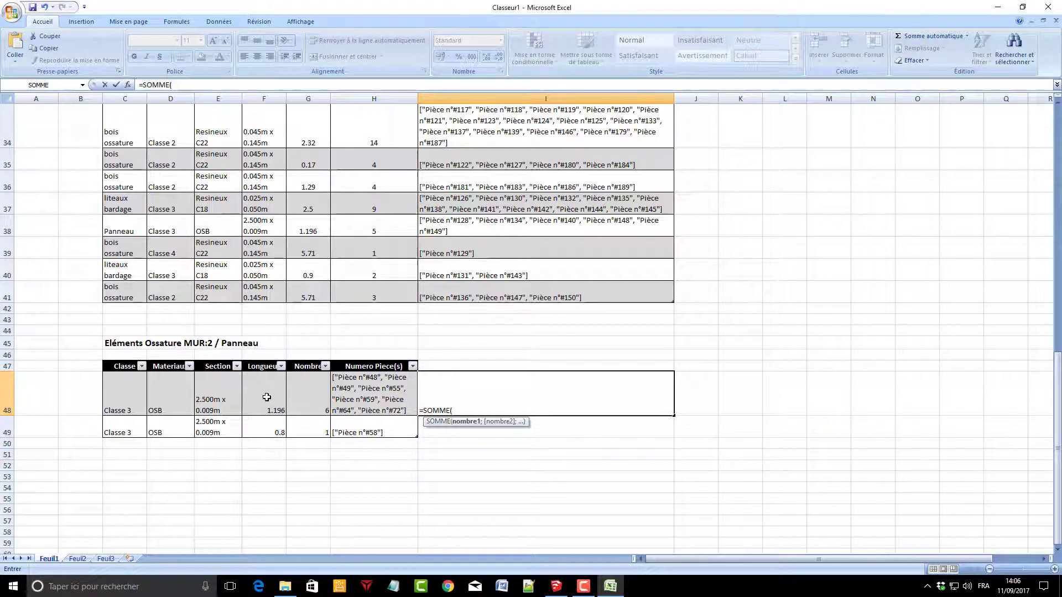
left_click_drag(466, 410, 419, 411)
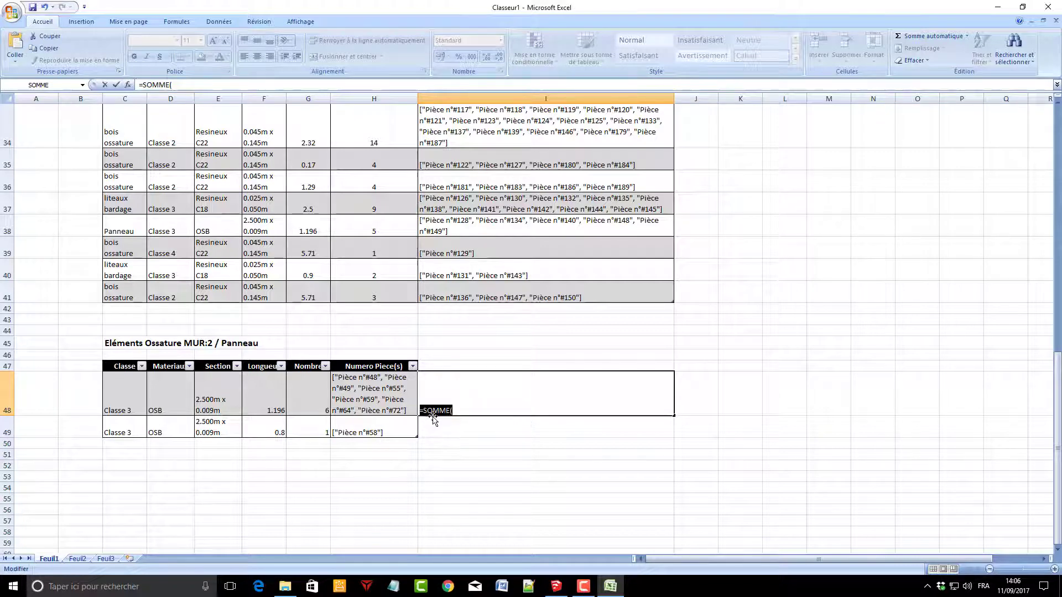
type("=")
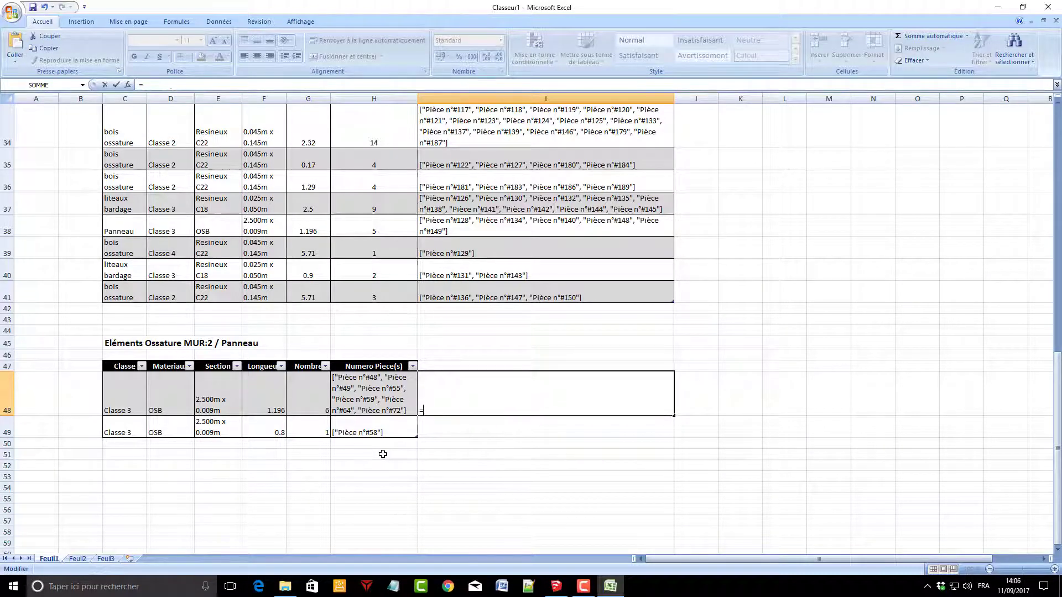
left_click(271, 402)
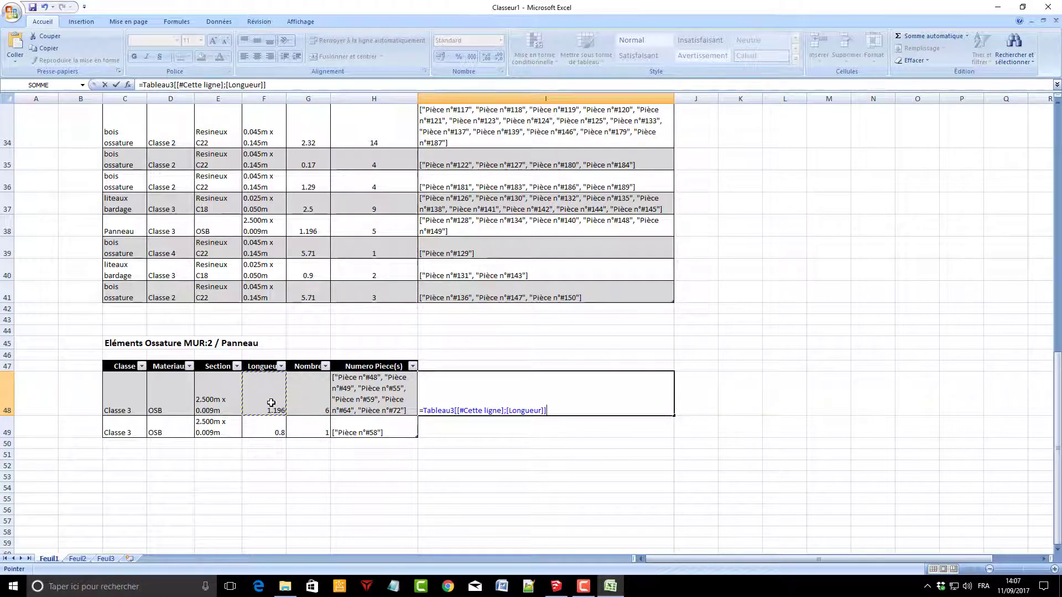
type("x")
left_click(299, 403)
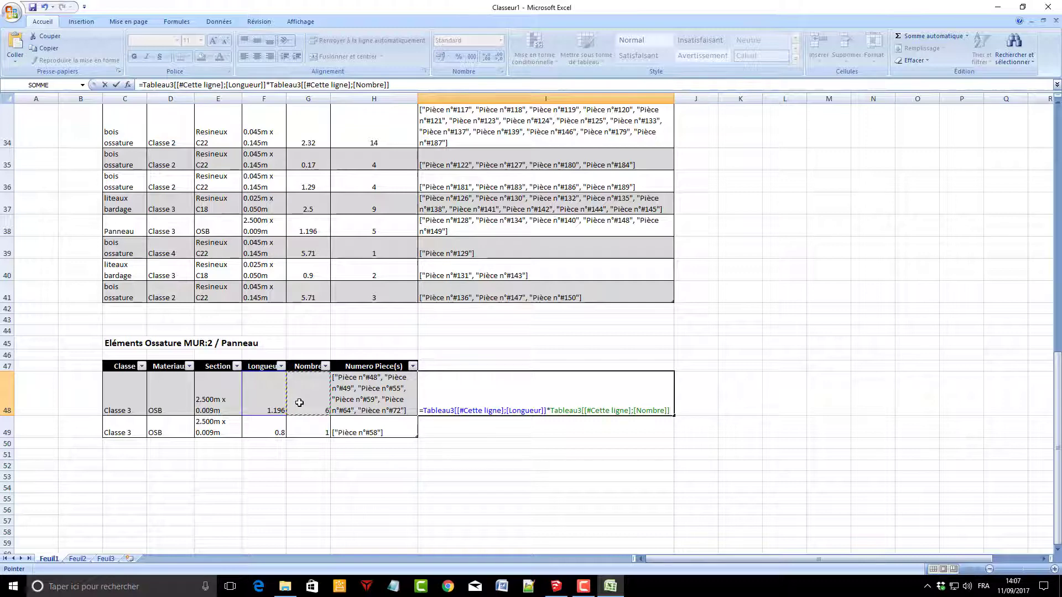
key("Return")
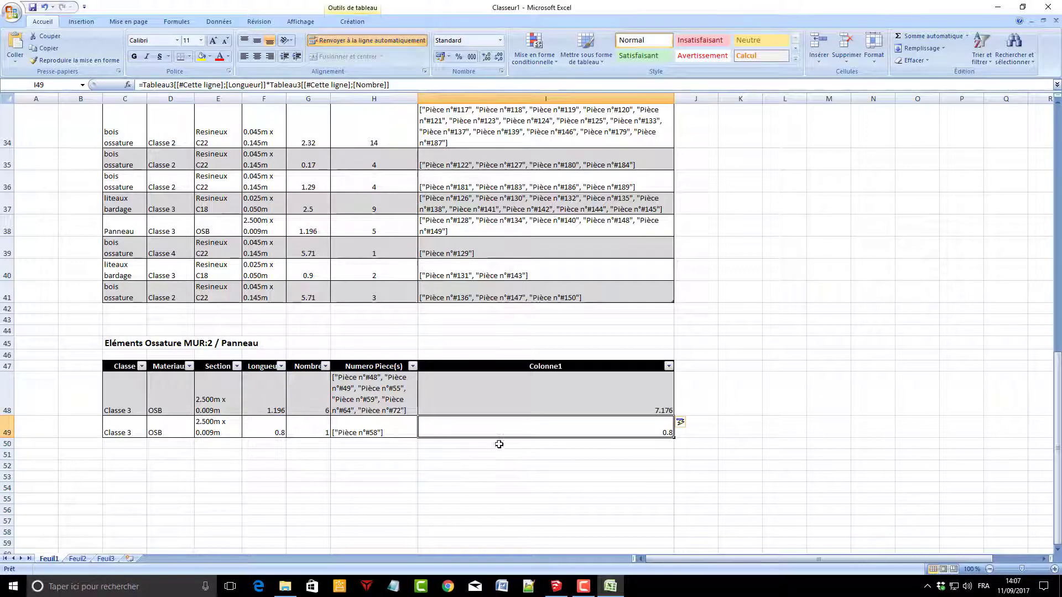
Check the new Colonne1 formula and select the cells below it
left_click(511, 488)
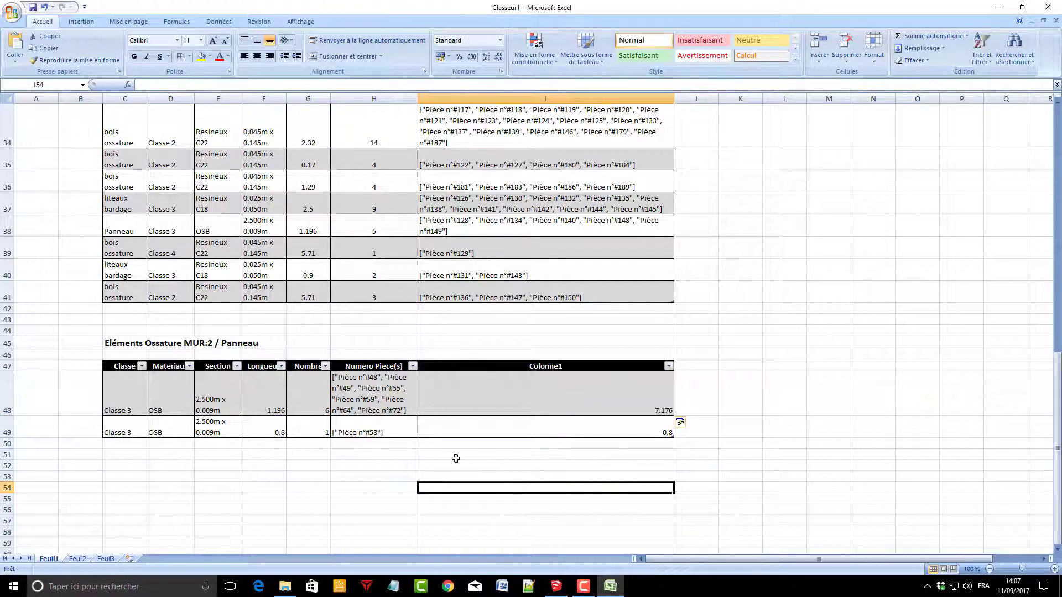
left_click(472, 470)
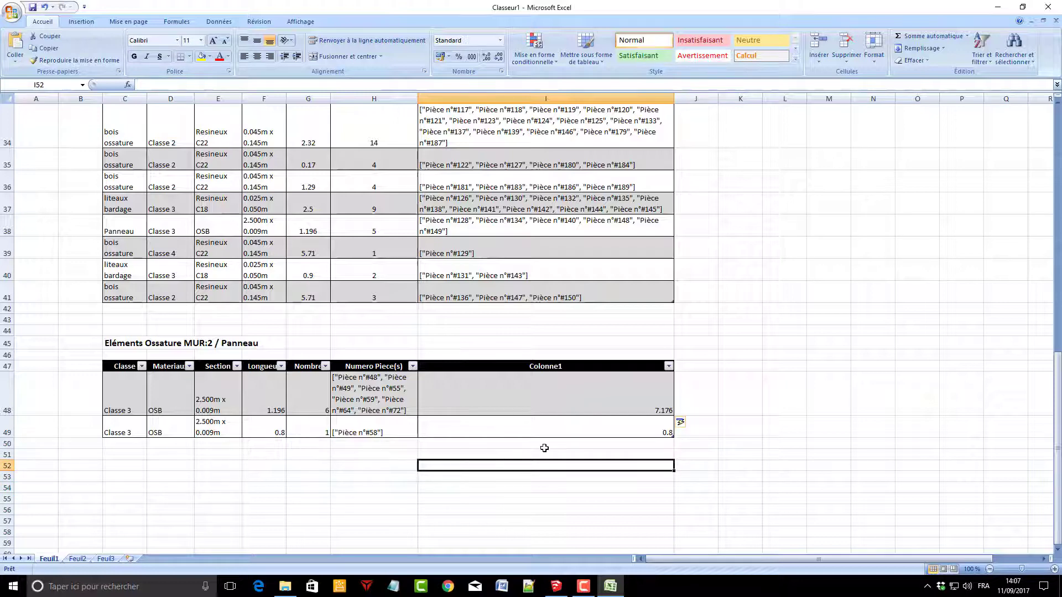
left_click(575, 406)
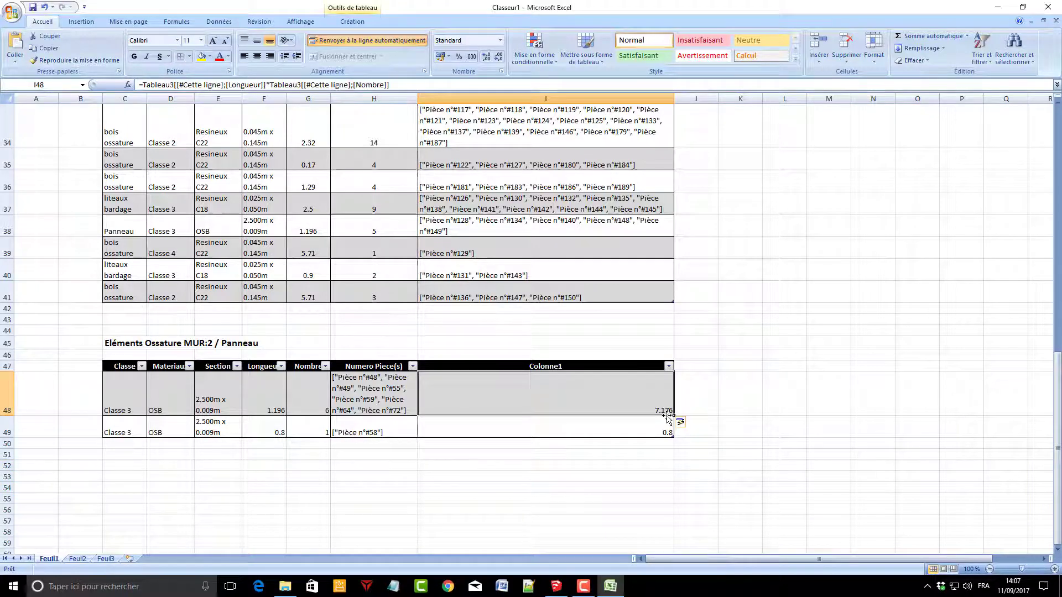
left_click(631, 455)
left_click(469, 445)
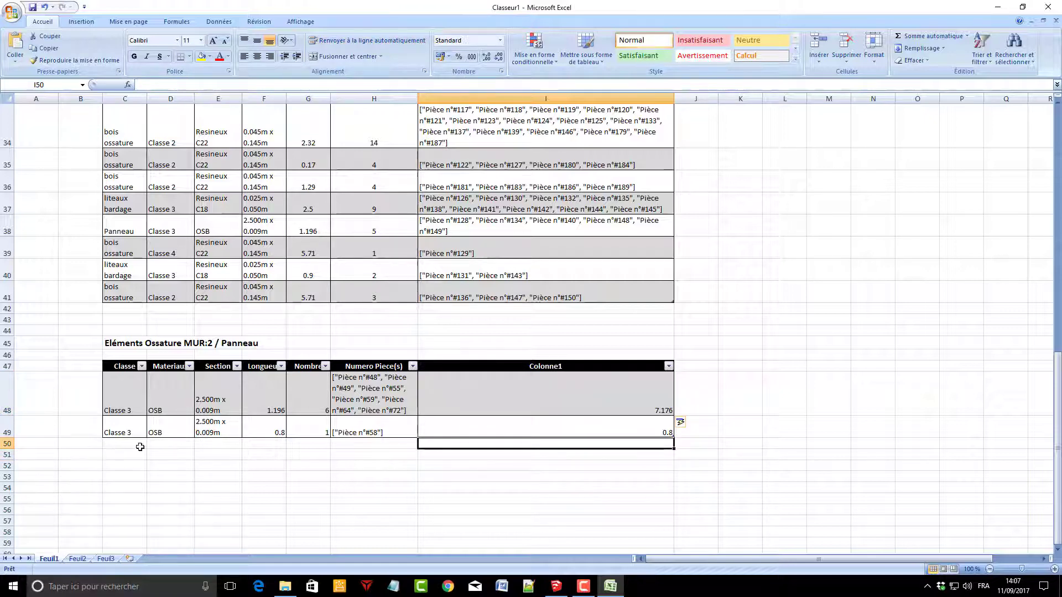
Add a Total row to the Panneau table summing Colonne1 to 7.976
right_click(124, 433)
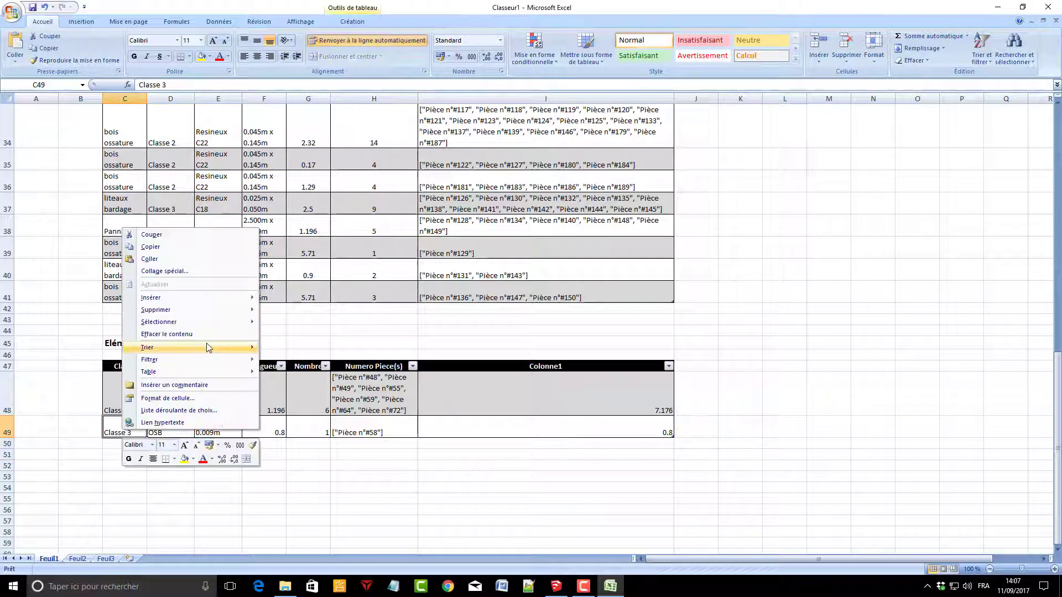
mouse_move(150, 372)
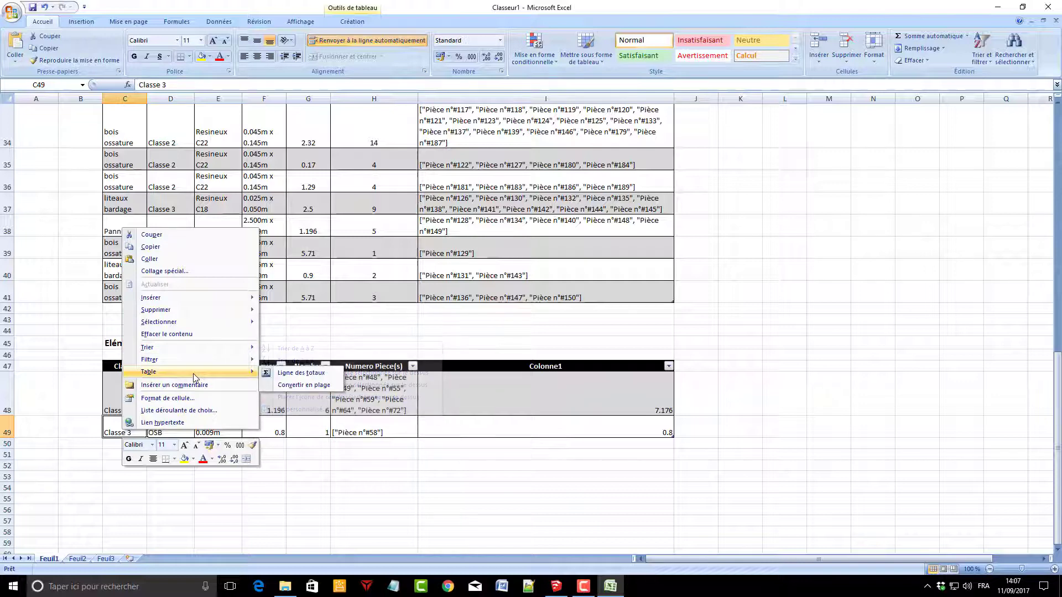
left_click(299, 373)
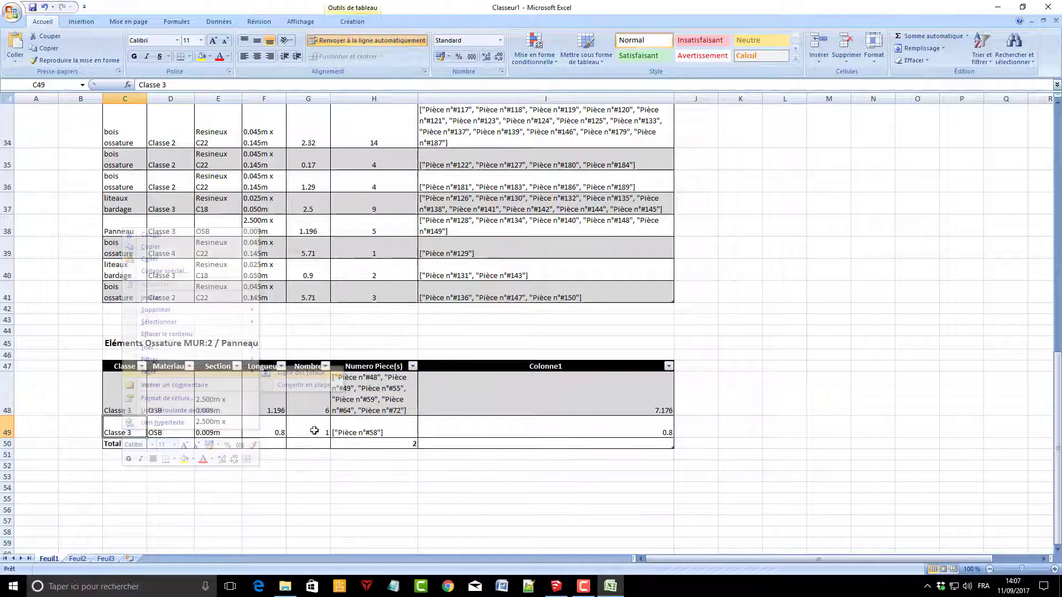
left_click(638, 446)
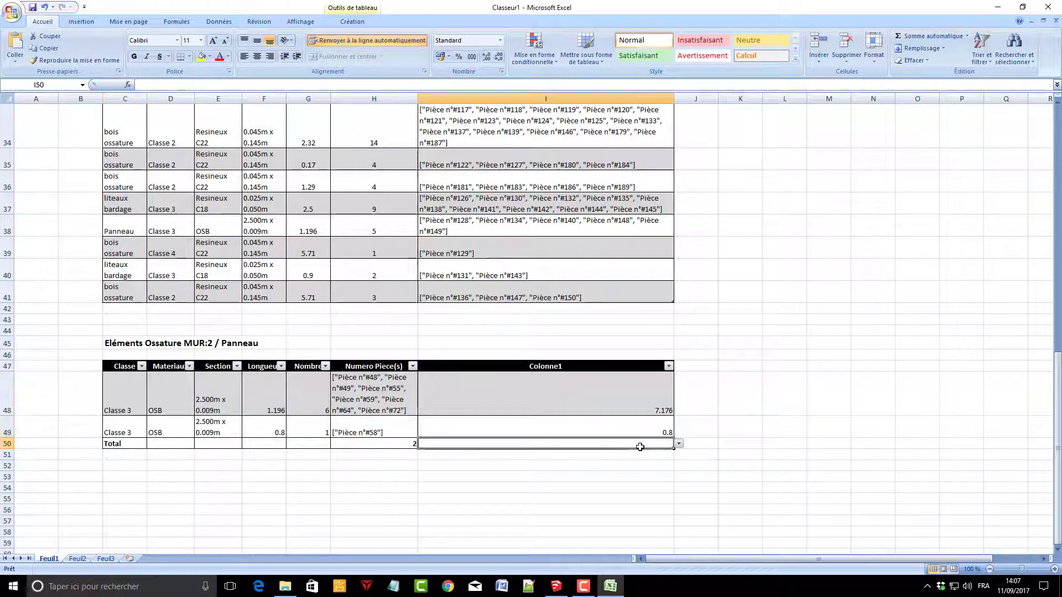
left_click(679, 446)
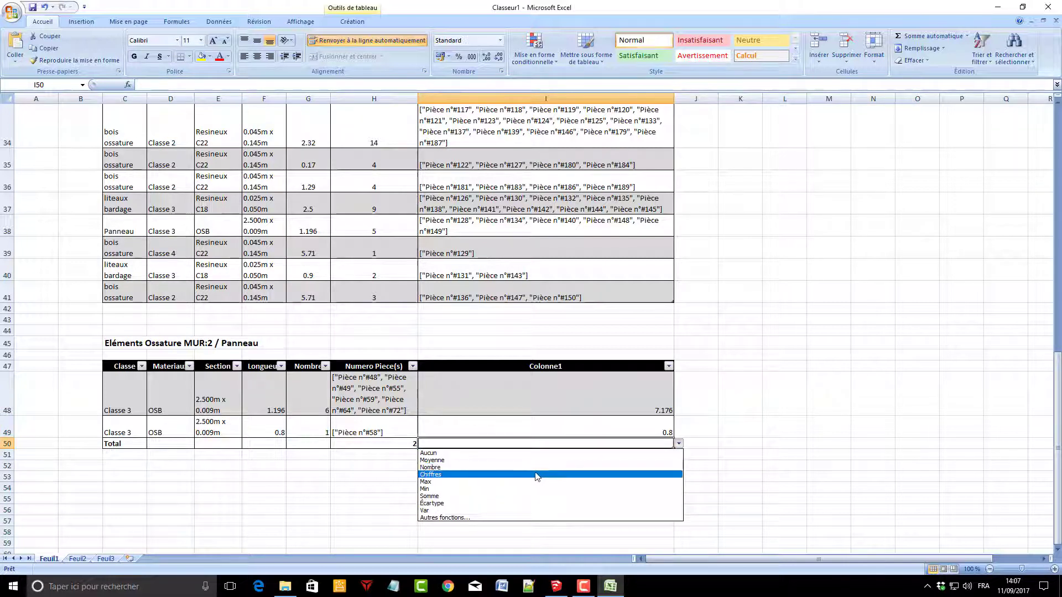
left_click(505, 496)
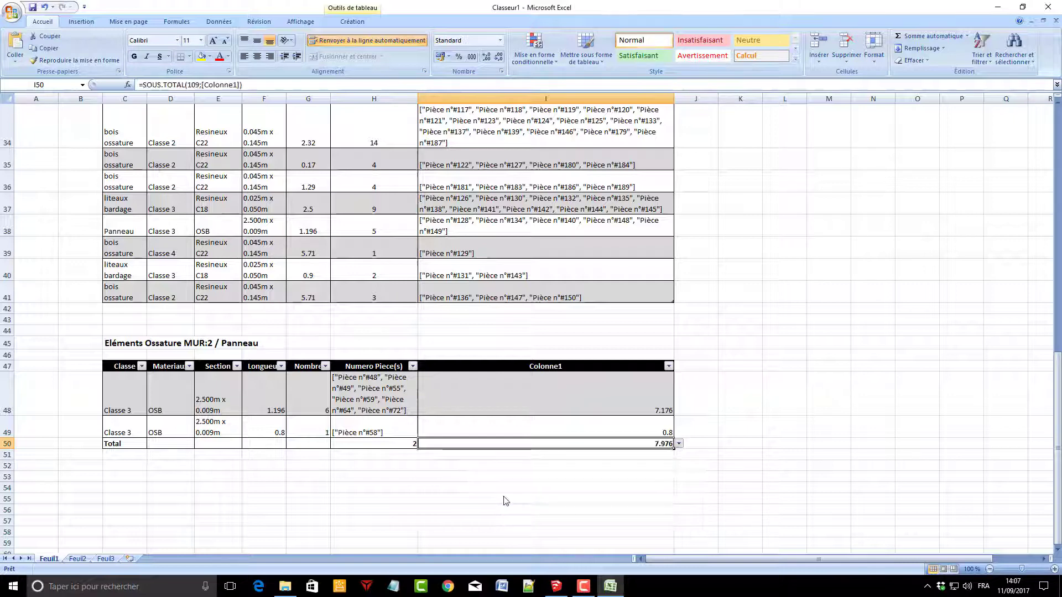
left_click(585, 498)
left_click(802, 454)
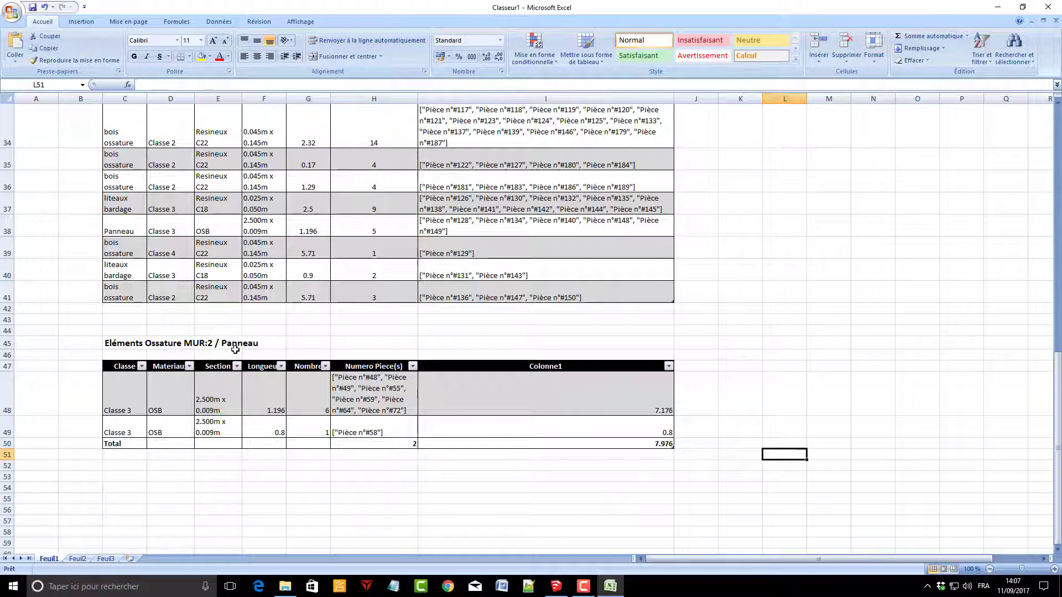
Select the empty cell I51 just below the 7.976 total
scroll(619, 445, "up", 2)
scroll(619, 458, "down", 2)
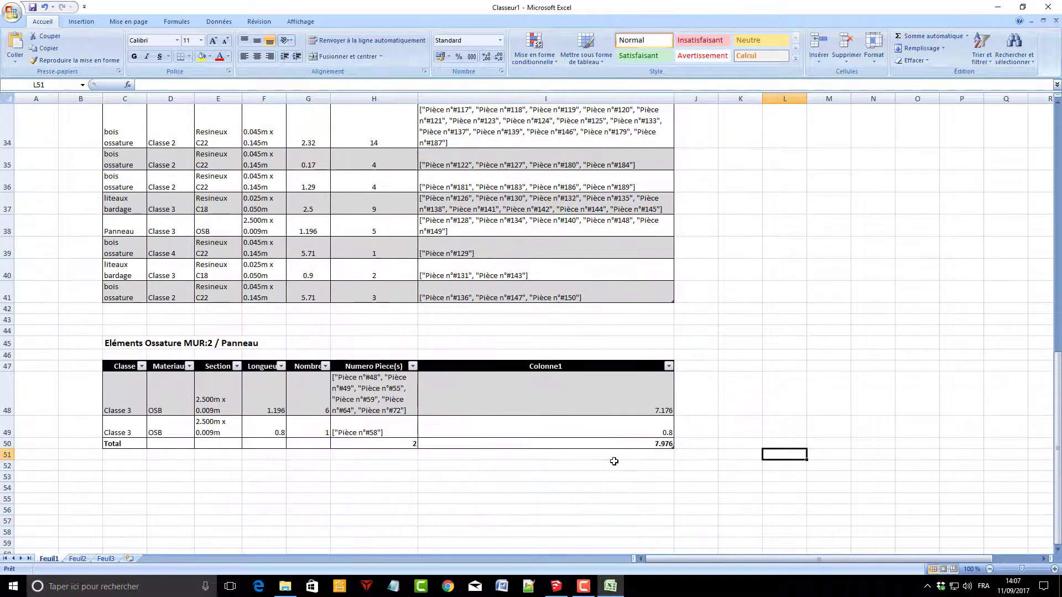
scroll(614, 460, "up", 2)
scroll(605, 468, "down", 1)
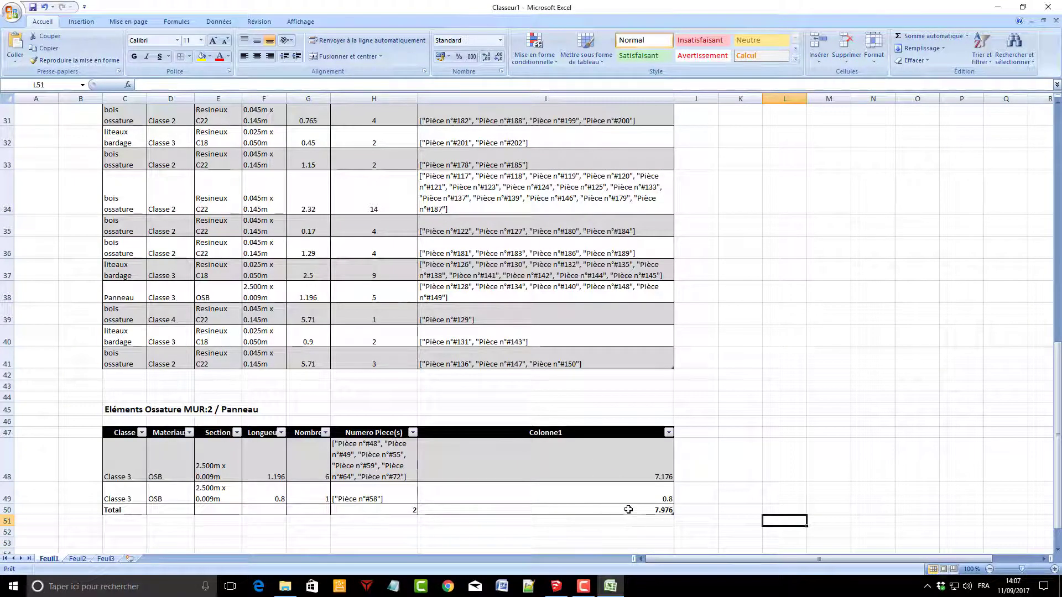
scroll(631, 507, "up", 2)
scroll(592, 523, "up", 2)
scroll(420, 445, "down", 4)
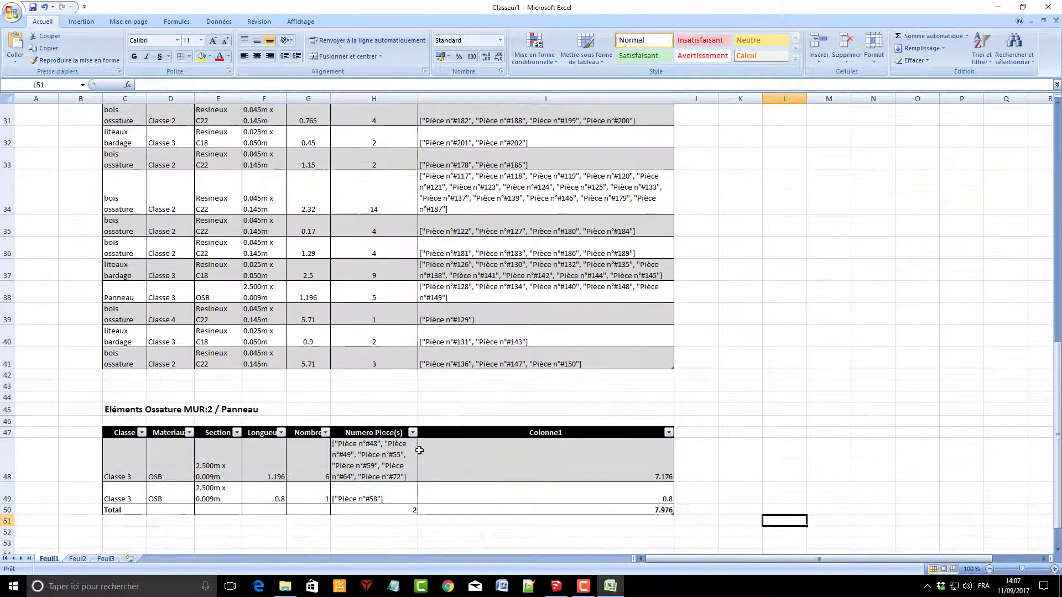
scroll(420, 449, "down", 1)
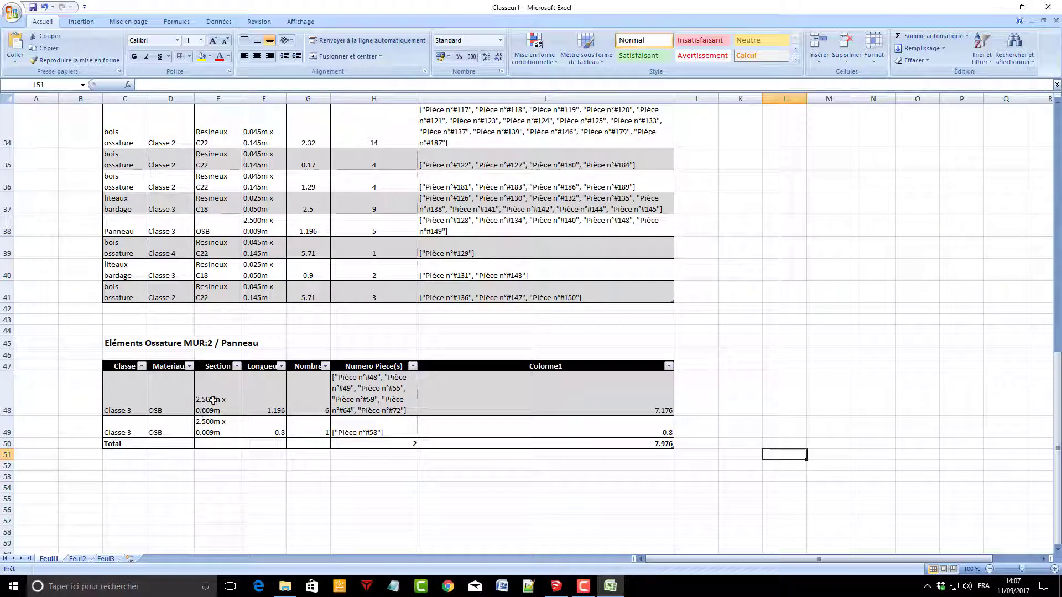
left_click(699, 446)
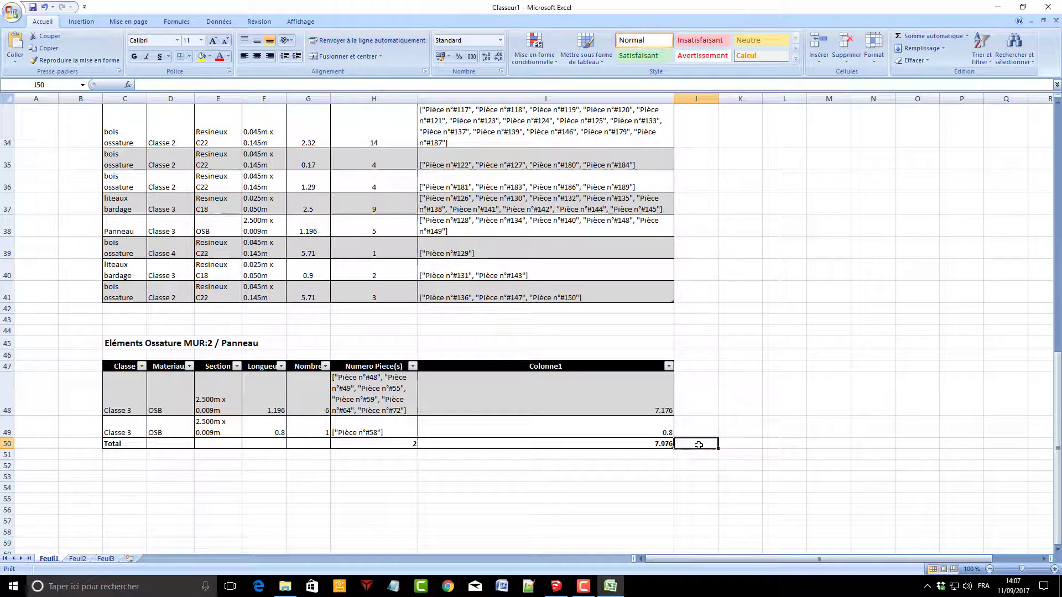
left_click(646, 454)
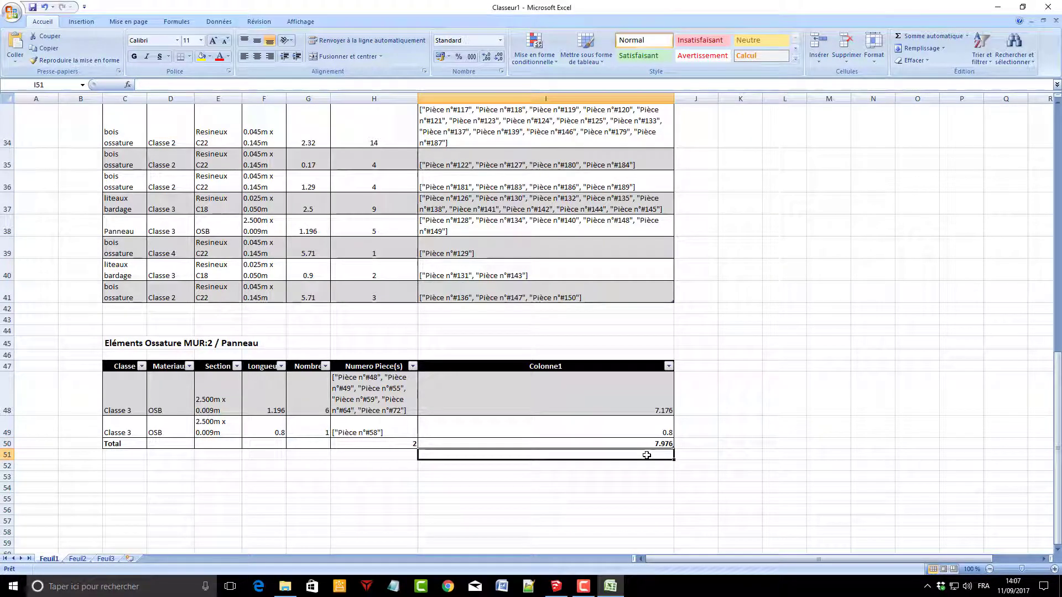
In I51, multiply the 7.976 total by 2.5 to get 19.94
type("=Tableau3[[#Totaux];[Colonne1")
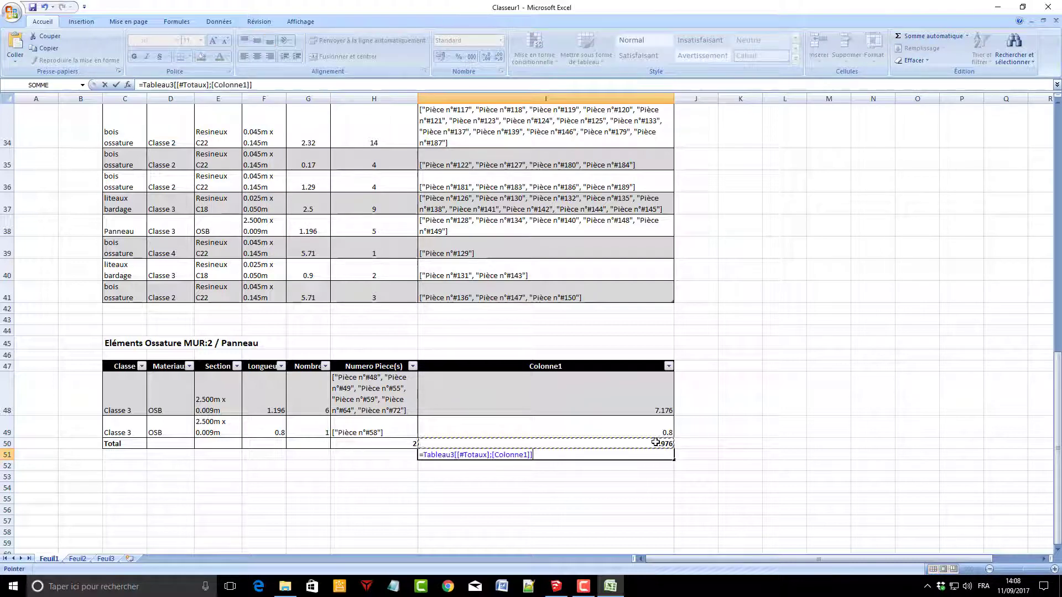
left_click(657, 443)
type("*2.")
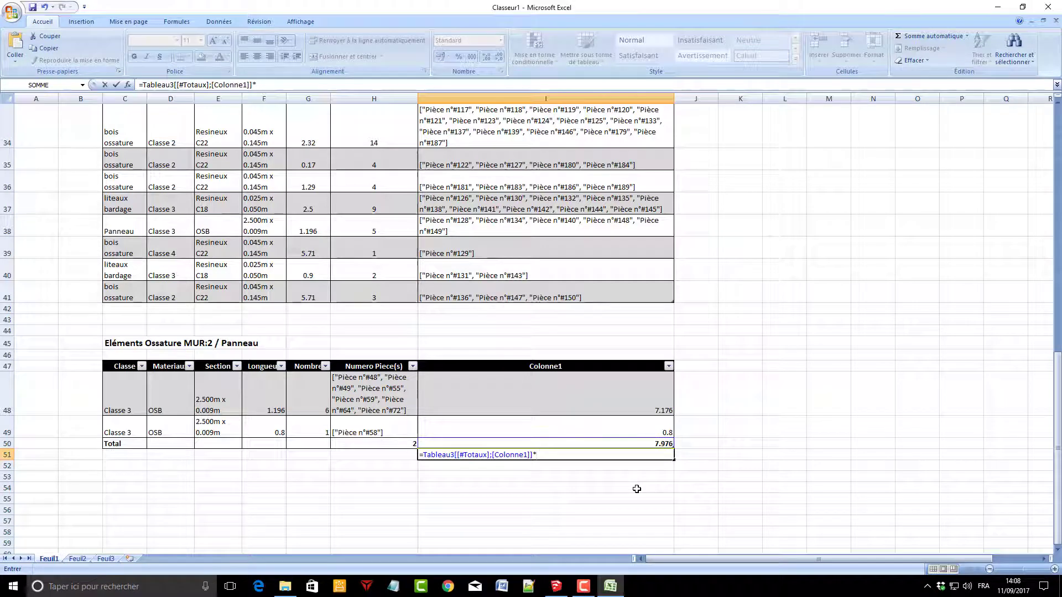
type("5")
key("Return")
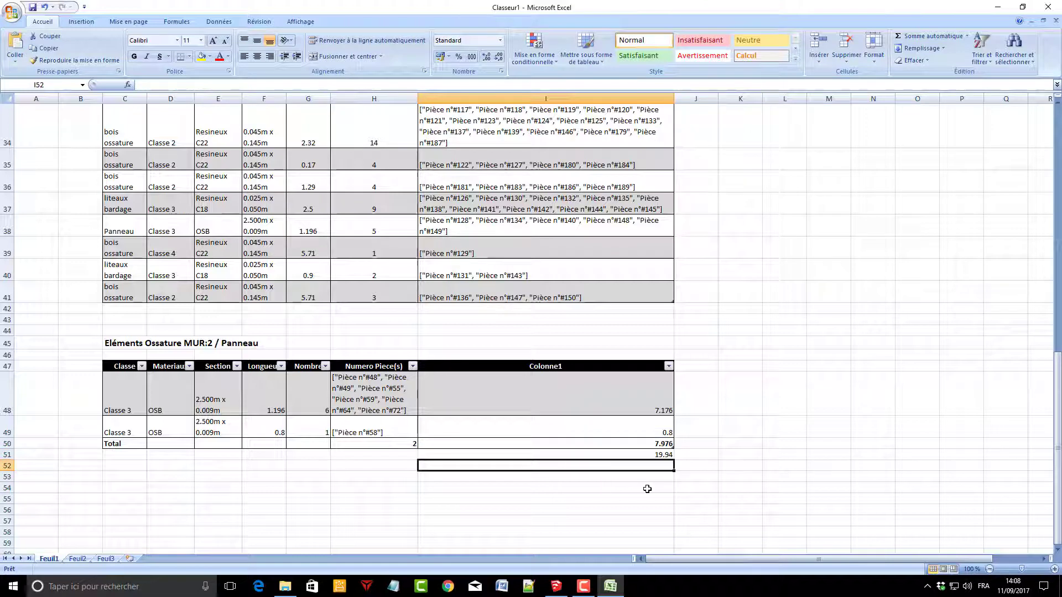
left_click(666, 455)
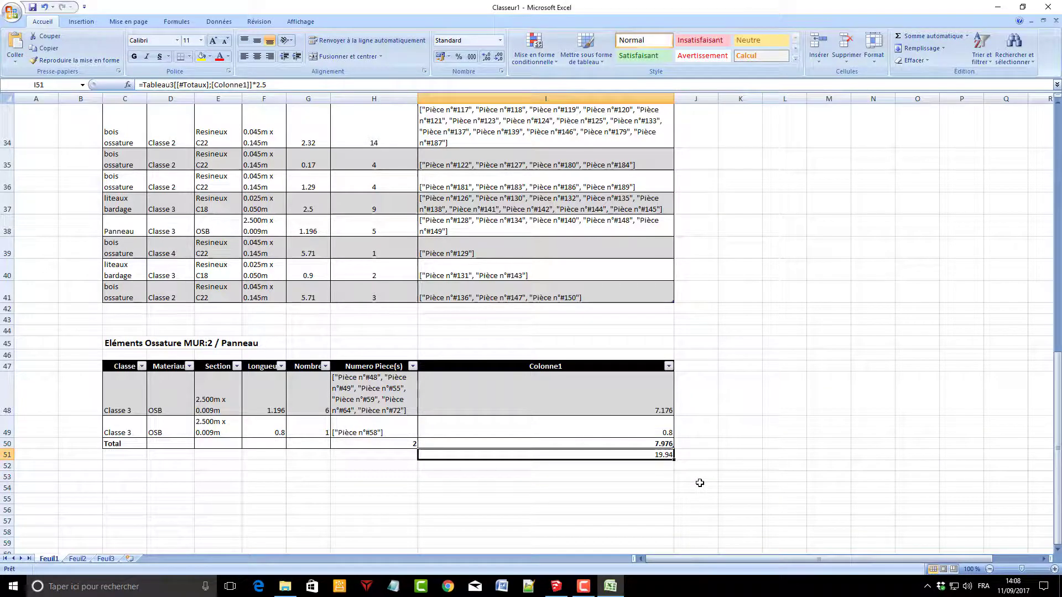
Review the worksheet and return to SketchUp's Panneau cutting sheet
scroll(688, 462, "up", 4)
scroll(655, 458, "up", 4)
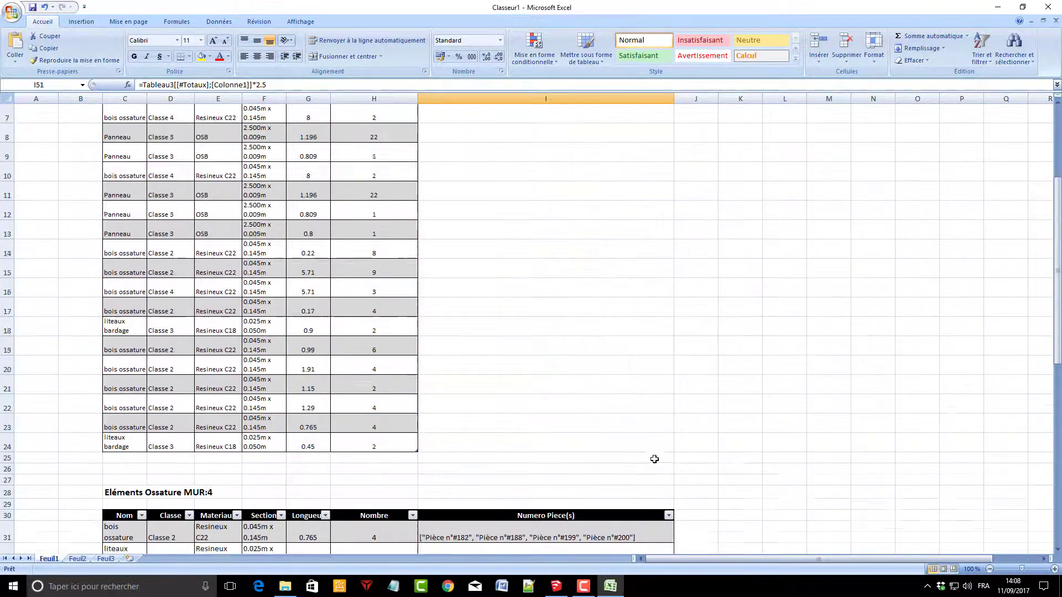
scroll(654, 459, "up", 3)
scroll(659, 484, "down", 3)
scroll(666, 505, "down", 4)
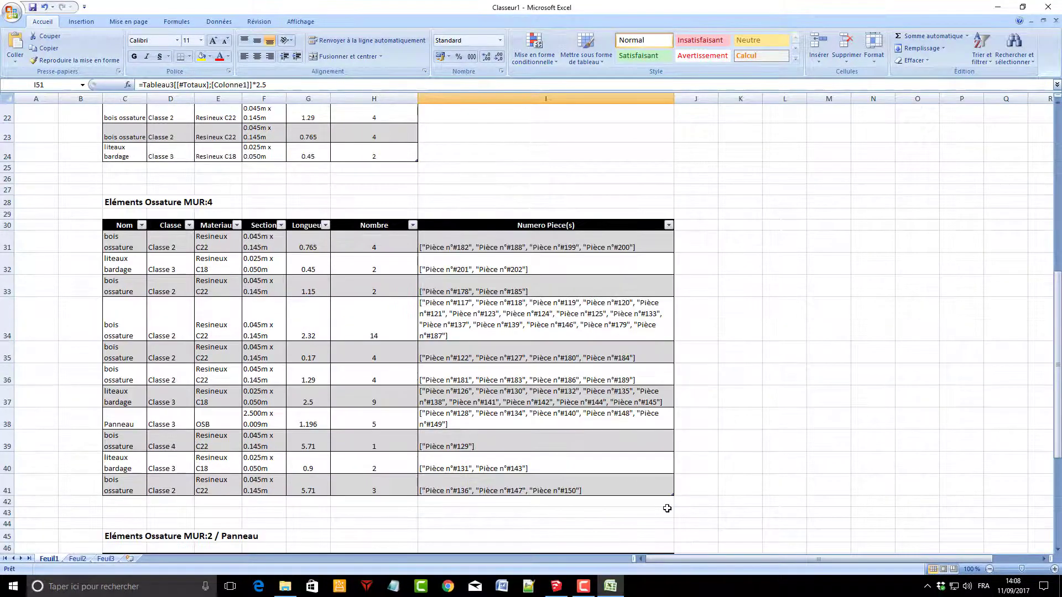
scroll(666, 505, "down", 4)
scroll(681, 501, "up", 5)
scroll(689, 497, "up", 3)
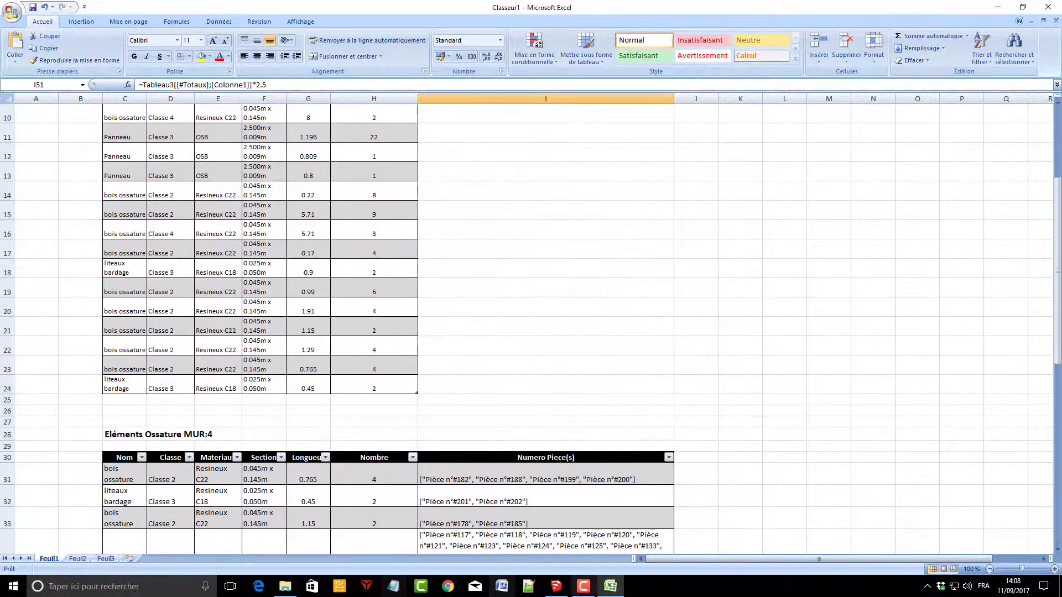
left_click(556, 585)
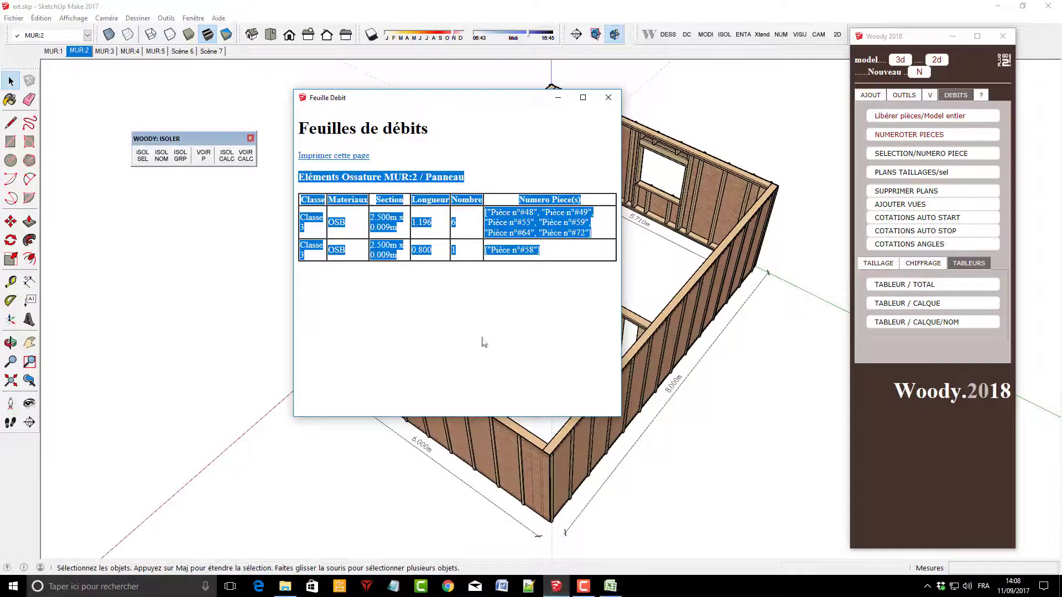
Close the Feuille Debit window, orbit over the whole house frame, then show MUR:3
left_click(609, 98)
mouse_move(609, 97)
middle_mouse_down()
mouse_move(856, 303)
mouse_move(575, 374)
middle_mouse_up()
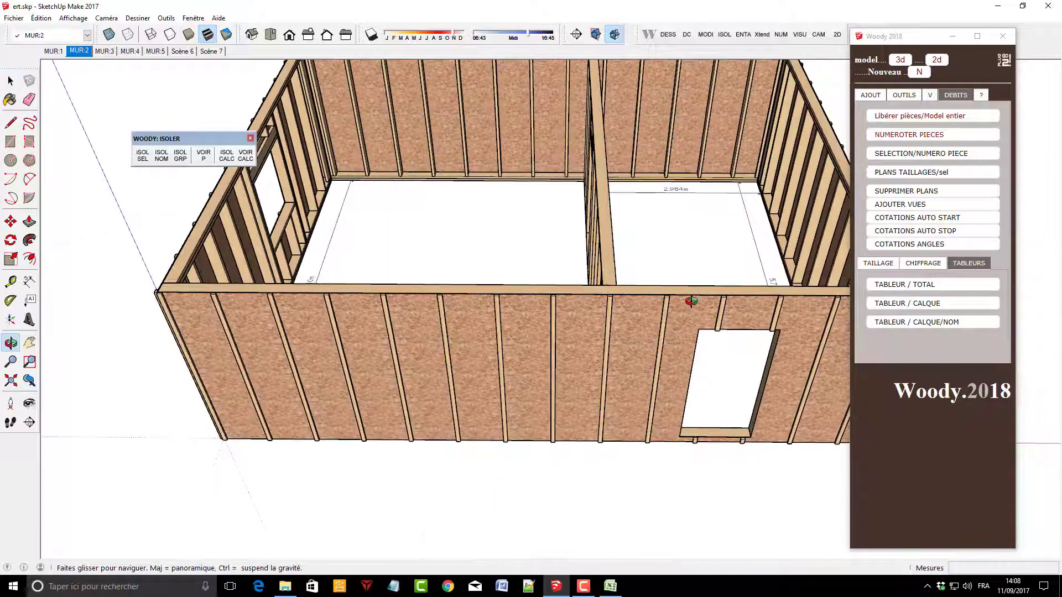
scroll(576, 374, "down", 3)
middle_click_drag(325, 427, 10, 81)
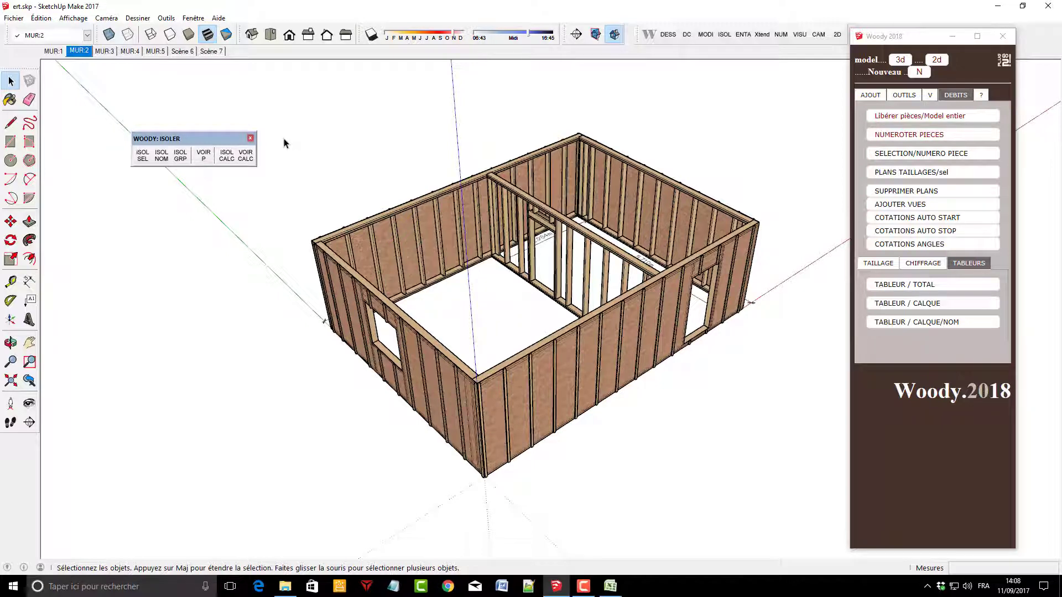
scroll(591, 119, "up", 1)
scroll(590, 118, "up", 1)
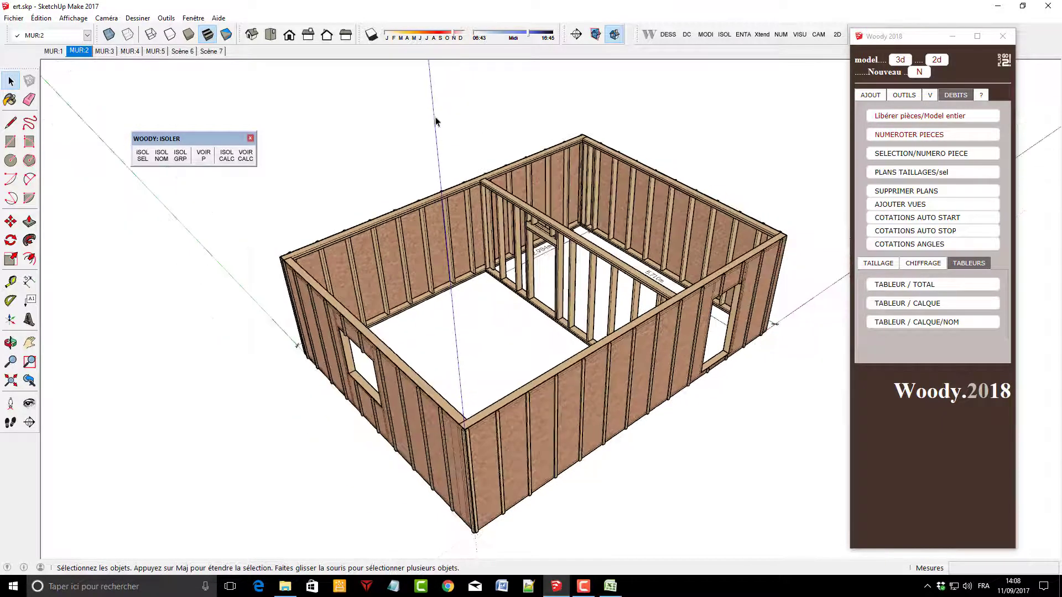
left_click(105, 52)
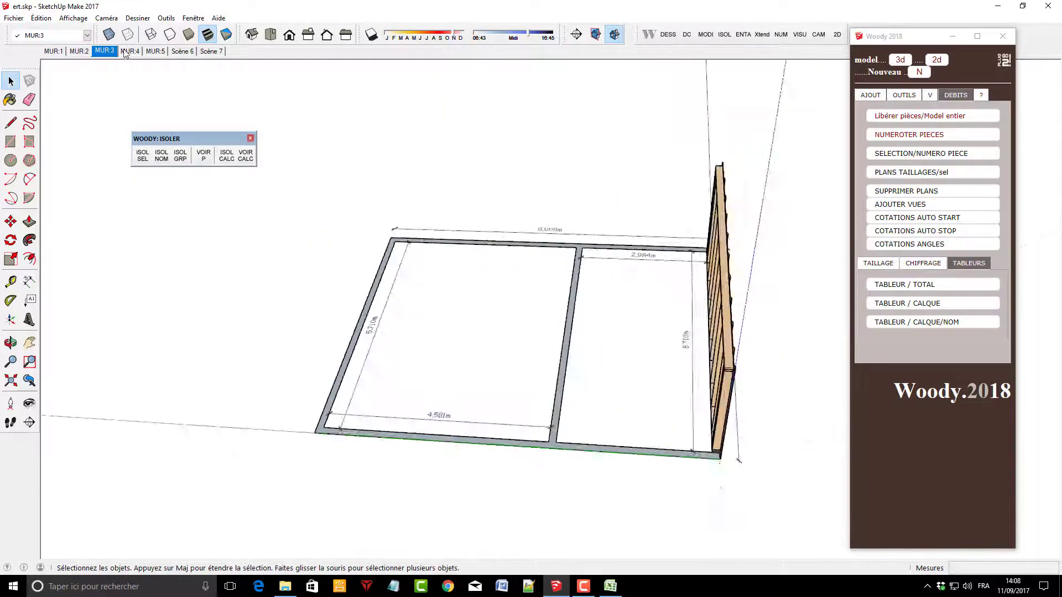
Step through the MUR:4, MUR:5 and Scène 6 scenes
left_click(131, 51)
left_click(156, 51)
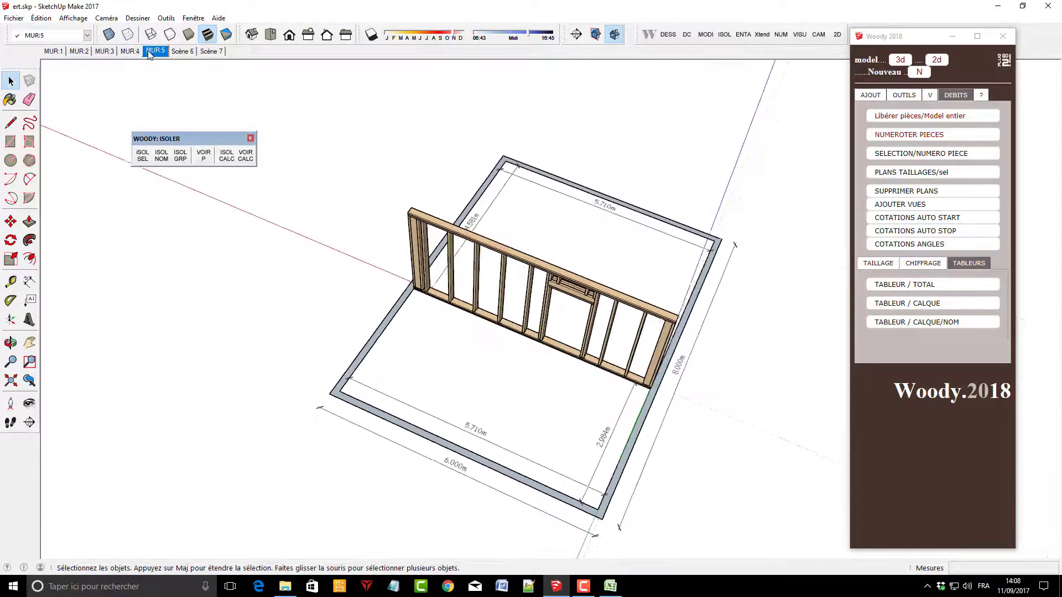
left_click(182, 51)
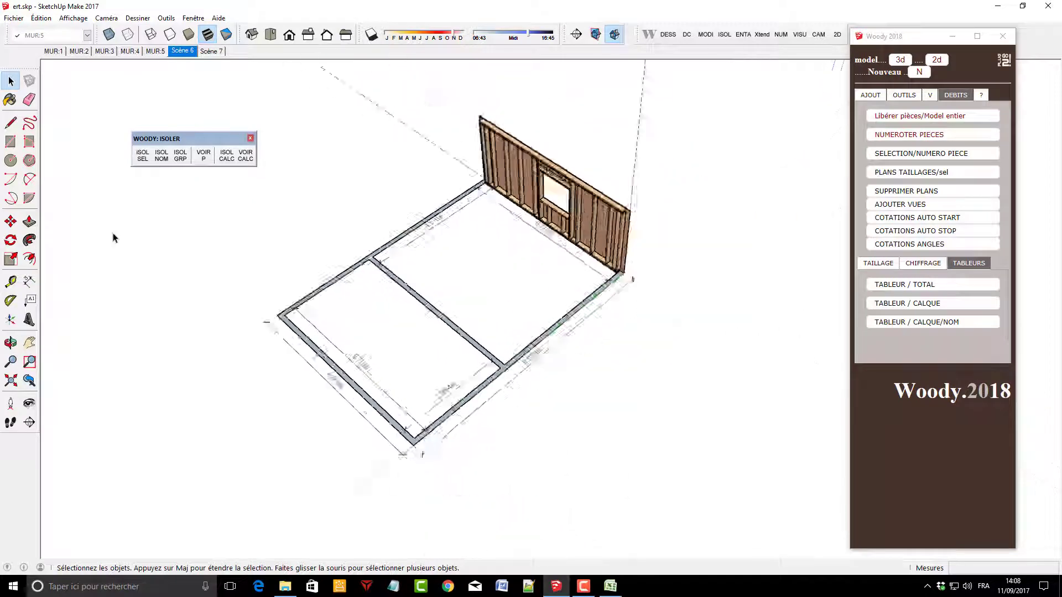
Draw a trial line on the ground below the plan, then undo it
left_click(11, 123)
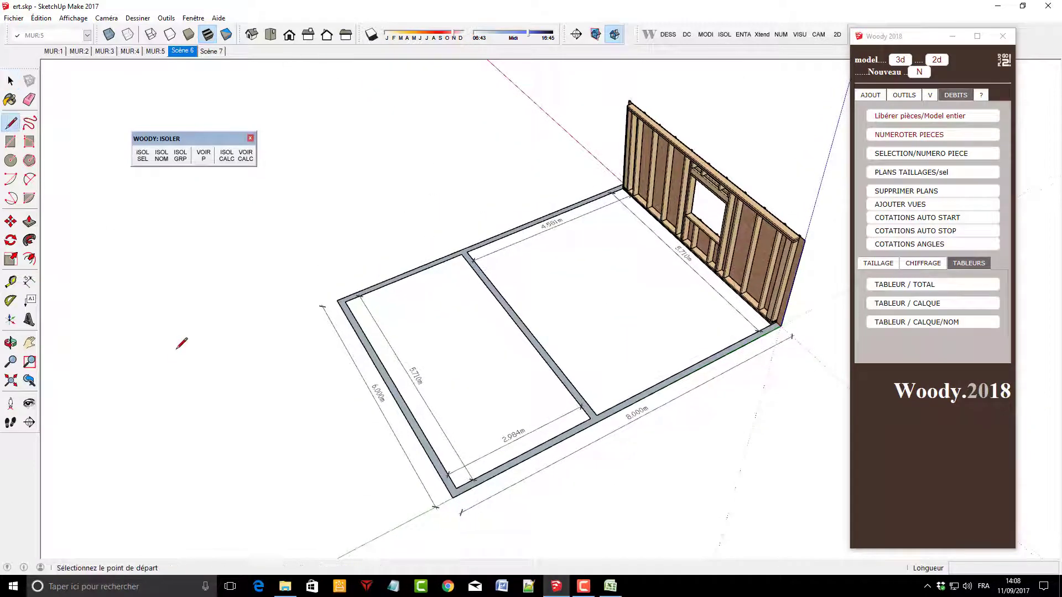
scroll(180, 337, "down", 3)
scroll(180, 318, "down", 2)
left_click(465, 412)
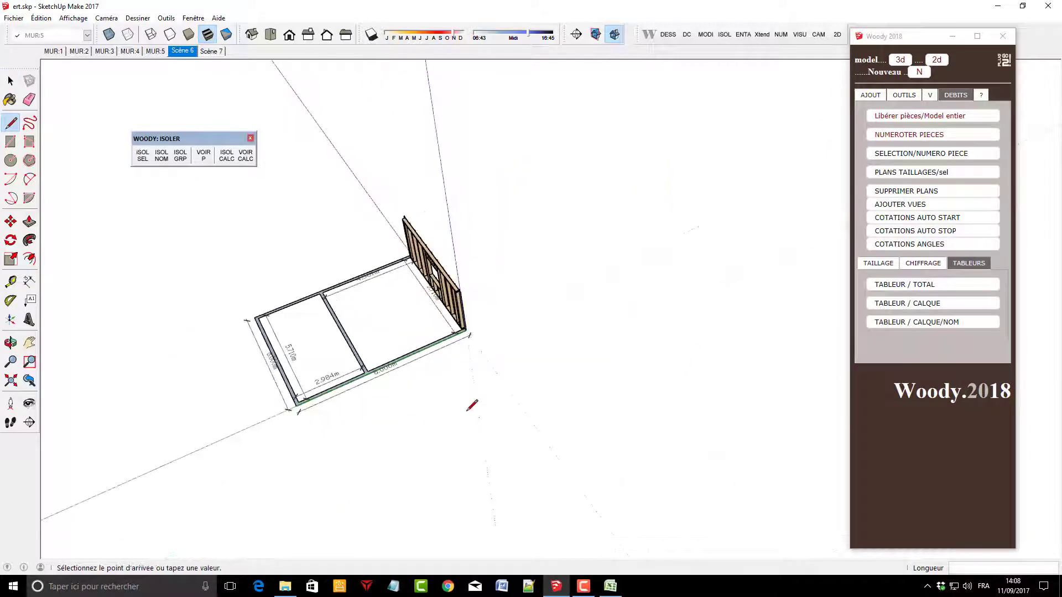
left_click(354, 467)
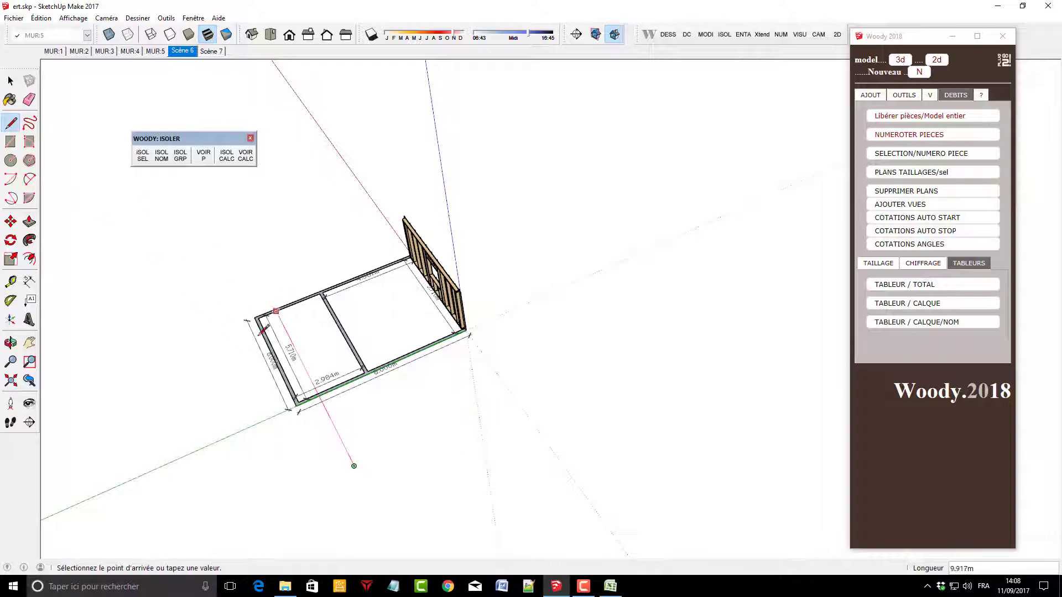
key("Escape")
key("space")
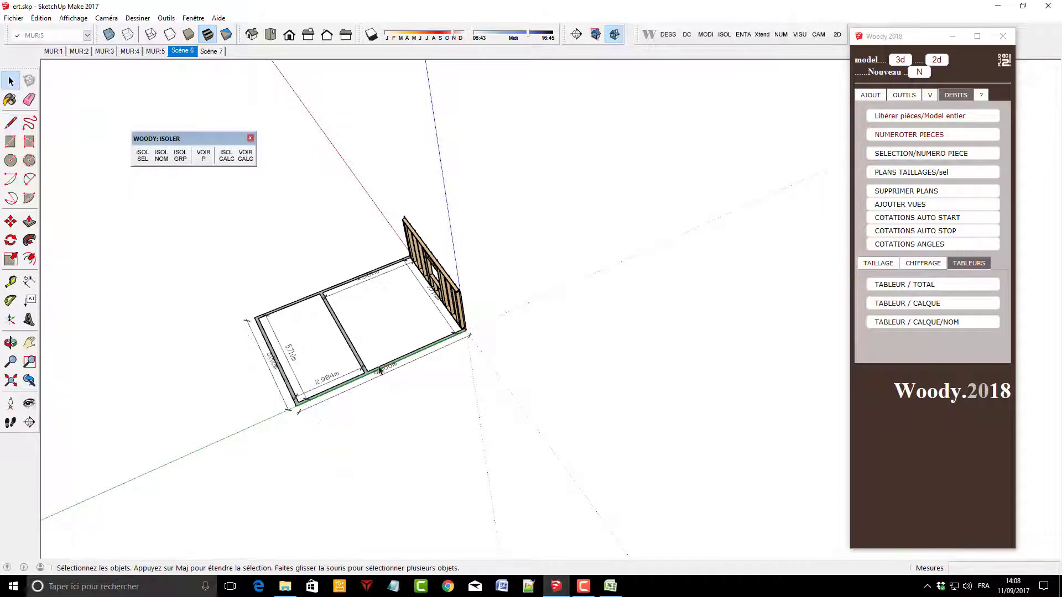
key("ctrl+z")
left_click(873, 95)
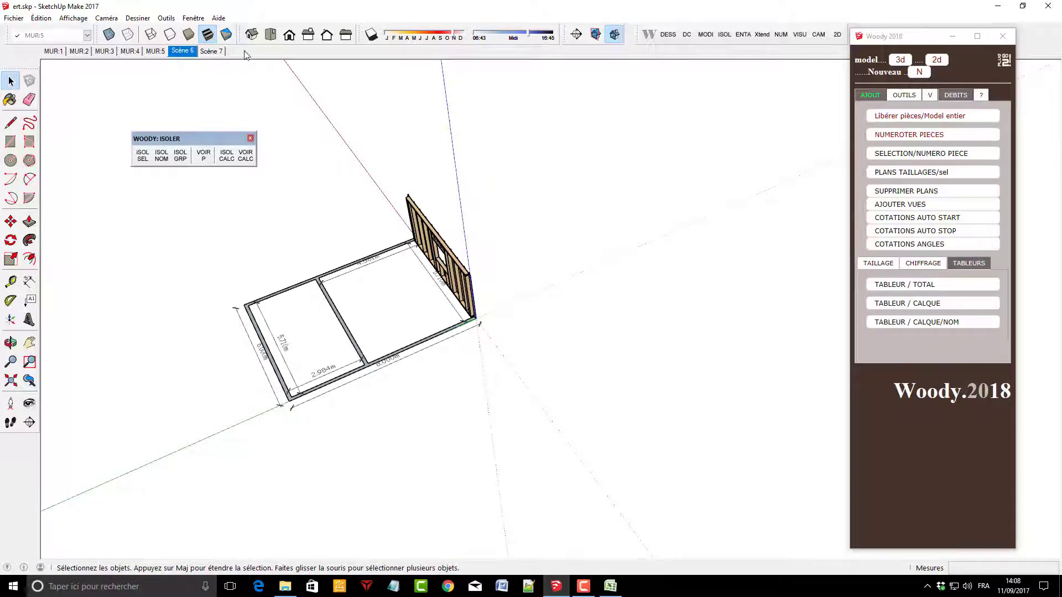
With PLAN as the active layer, draw a new line below the floor plan and select it
left_click(56, 35)
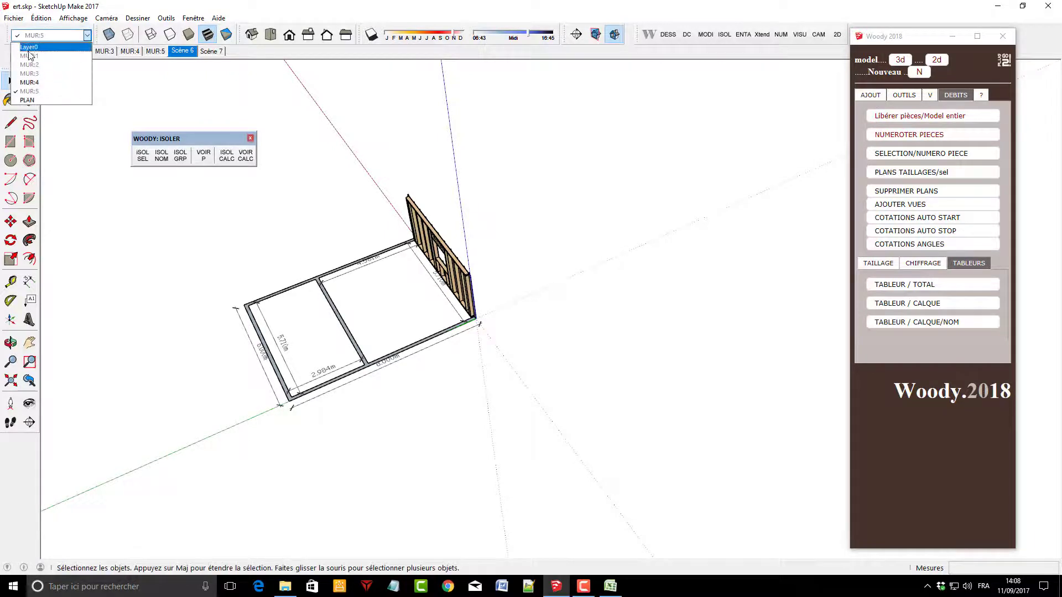
left_click(26, 100)
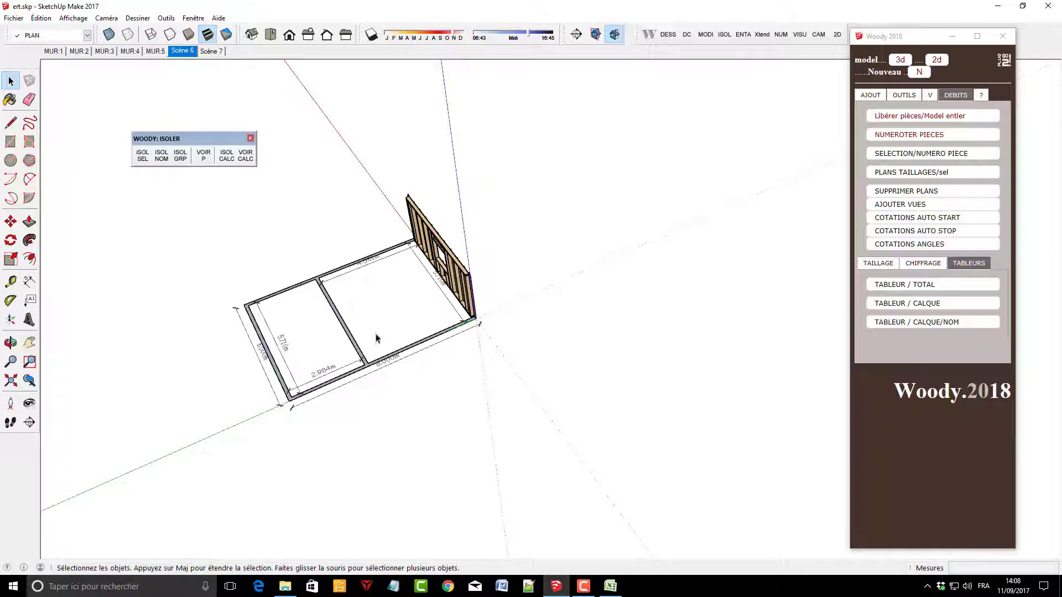
scroll(399, 404, "up", 2)
scroll(398, 404, "up", 1)
key("l")
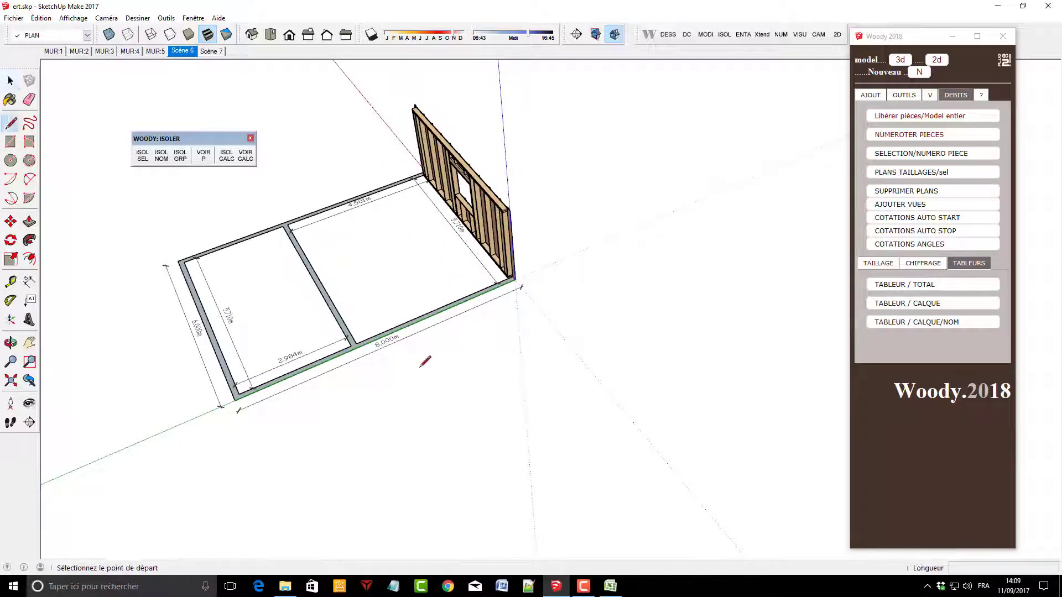
left_click(463, 369)
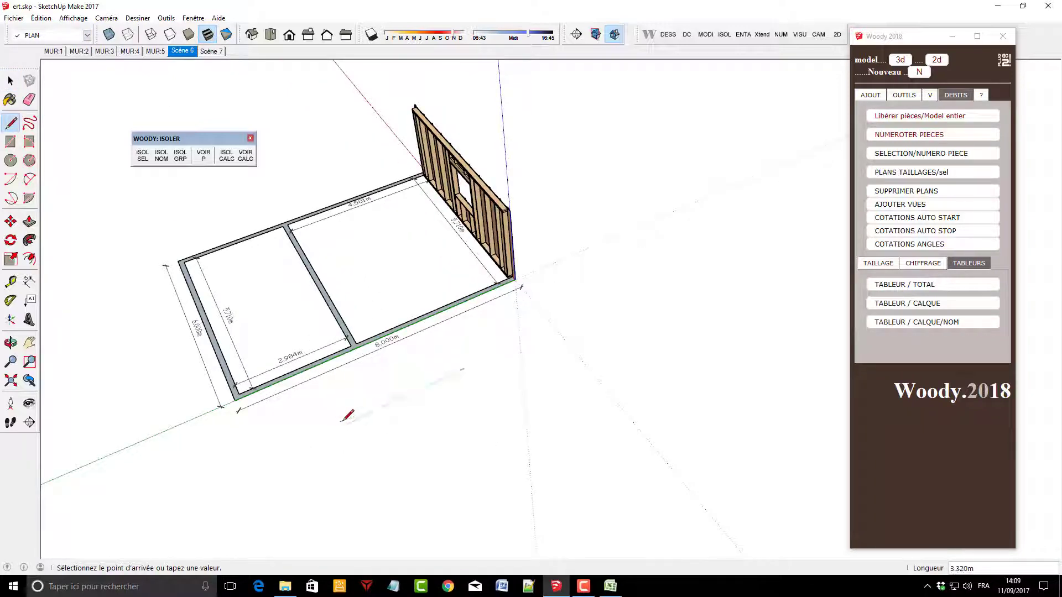
left_click(344, 424)
key("space")
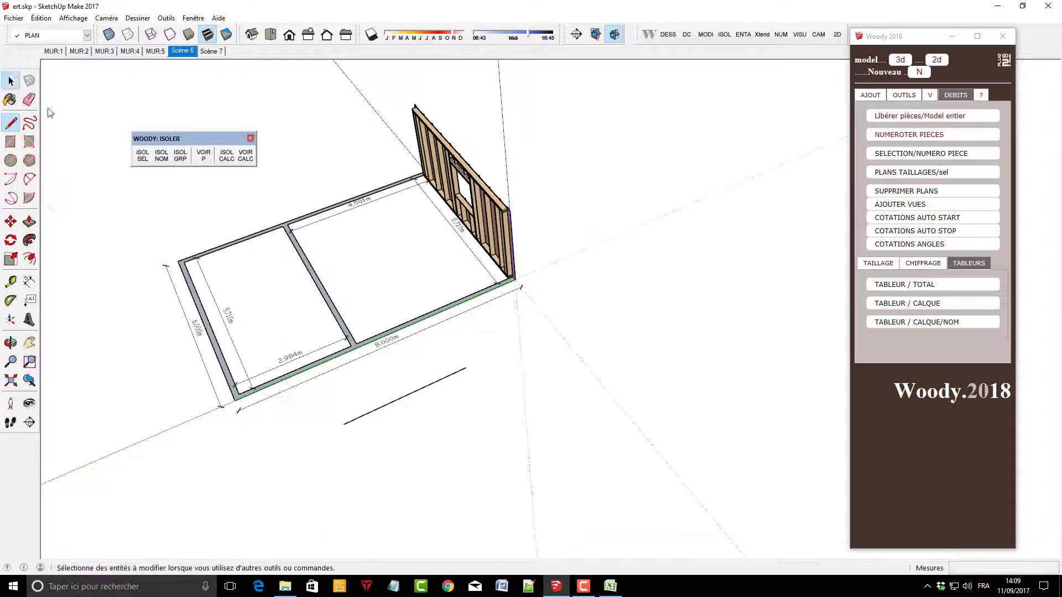
scroll(383, 400, "up", 1)
scroll(384, 400, "up", 1)
left_click(393, 406)
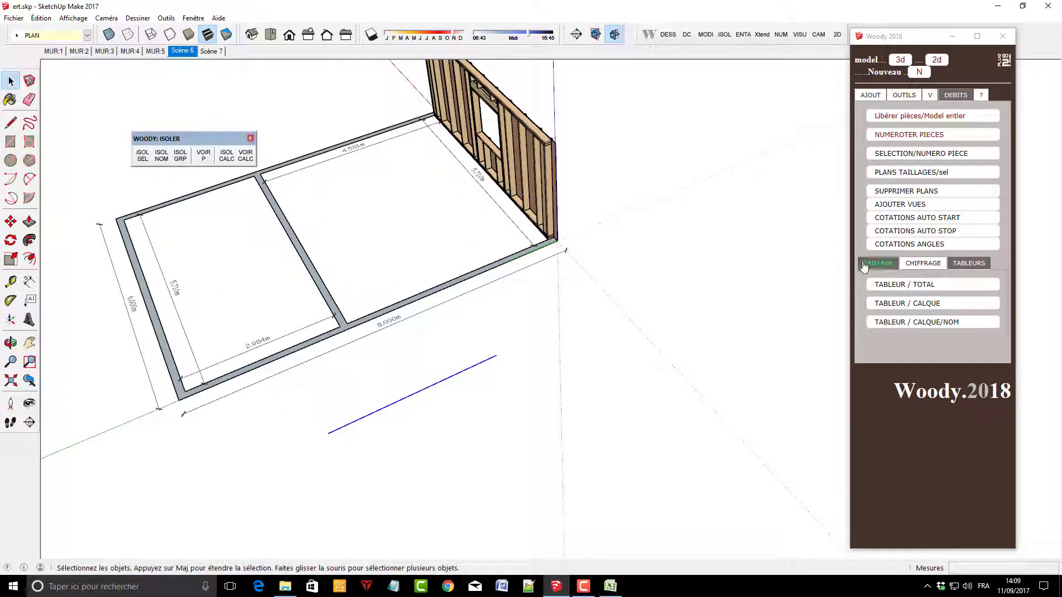
left_click(870, 95)
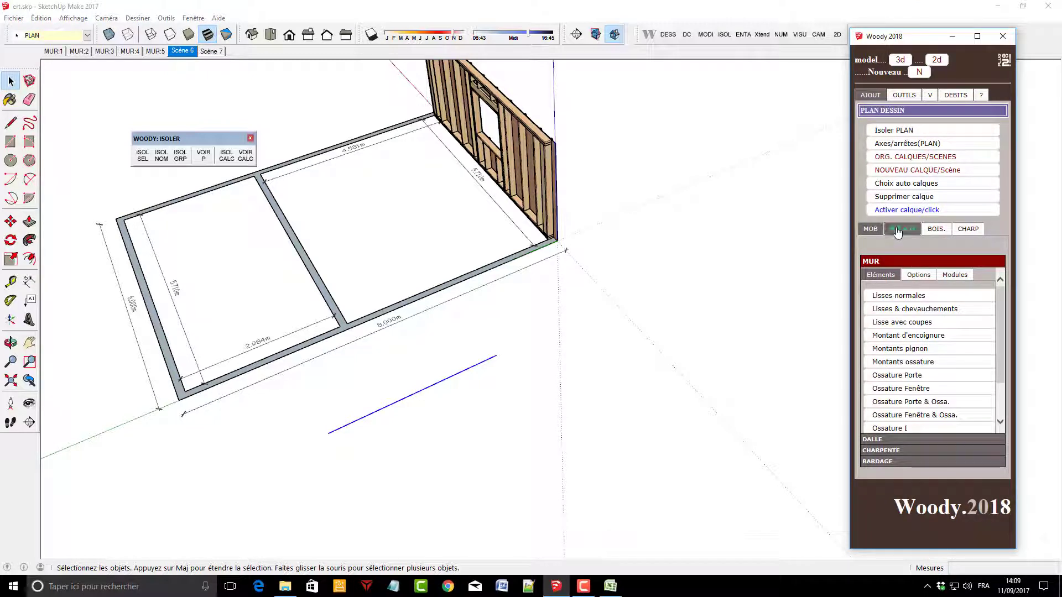
Insert a MUR.1 wall-frame module from Woody Modules along the front edge of the plan
left_click(947, 279)
left_click(924, 329)
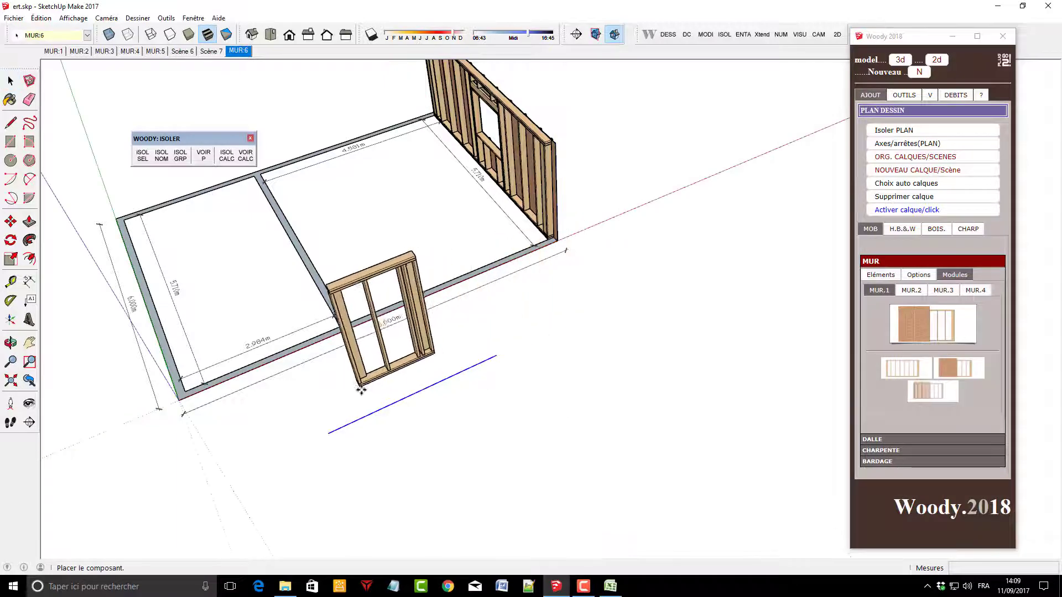
left_click(341, 427)
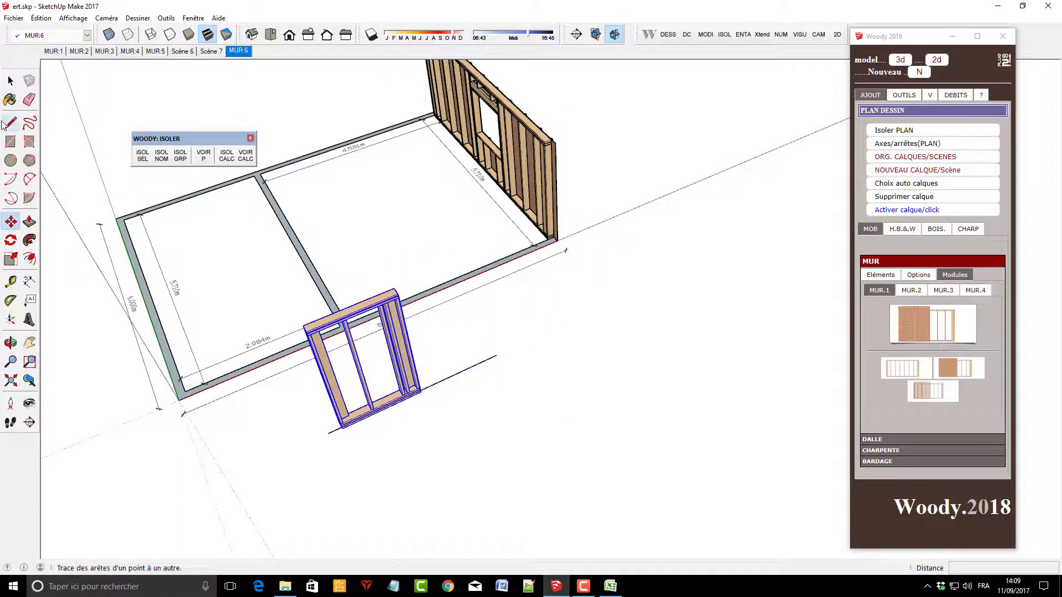
left_click(10, 81)
left_click(357, 195)
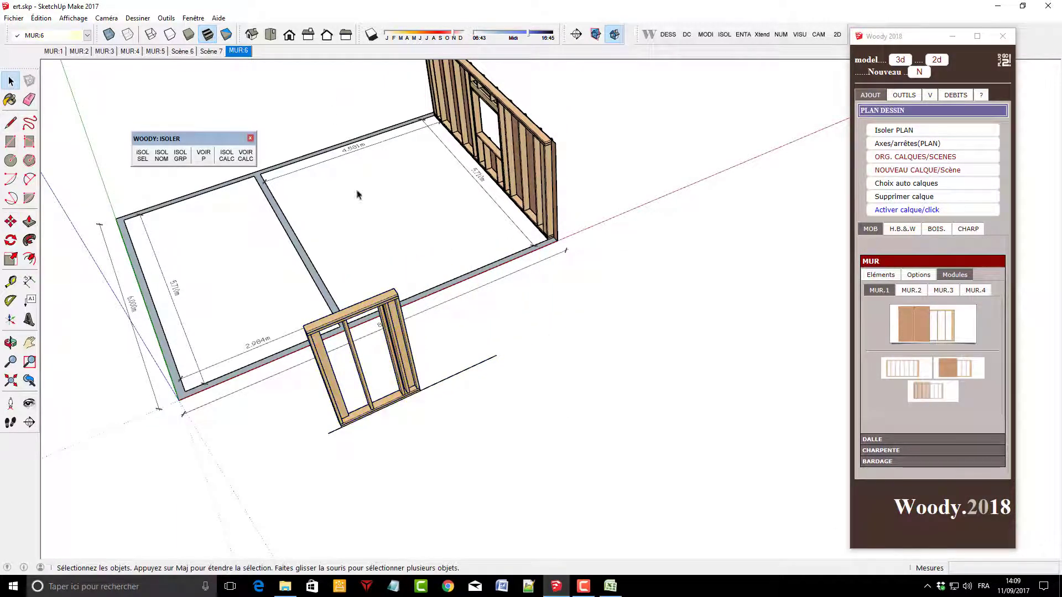
mouse_move(357, 194)
middle_mouse_down()
mouse_move(374, 345)
mouse_move(369, 278)
middle_mouse_up()
scroll(368, 278, "up", 2)
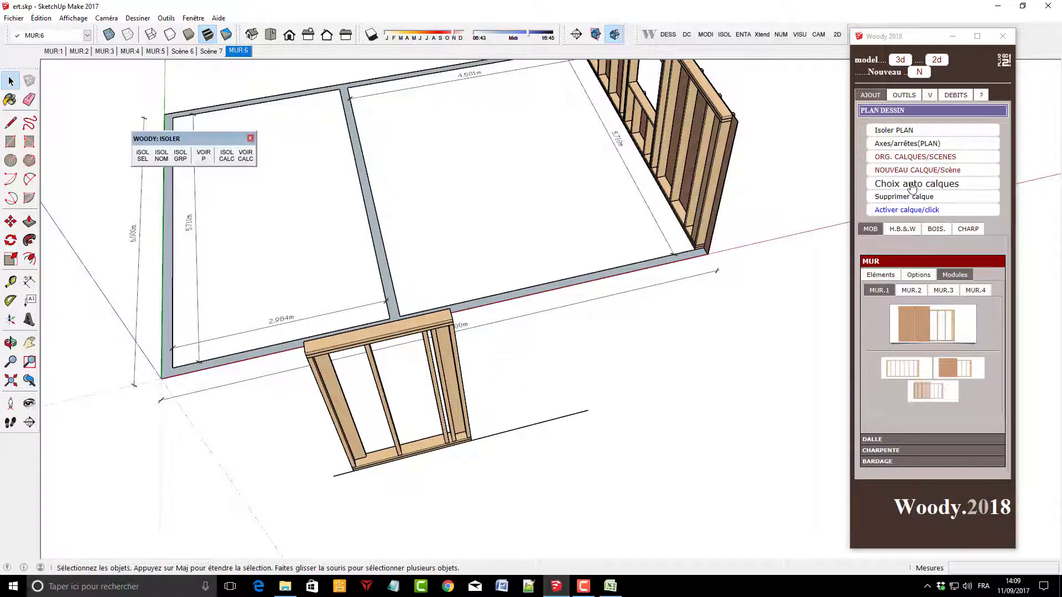
Set Choix auto calques to non and place a second wall module beside the first
left_click(912, 184)
left_click(981, 289)
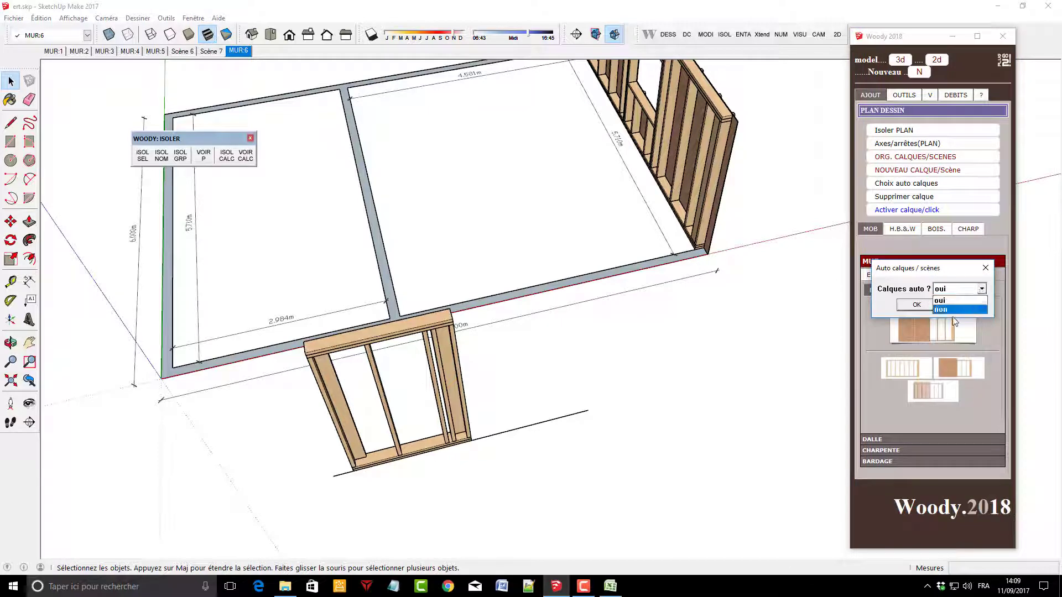
left_click(955, 311)
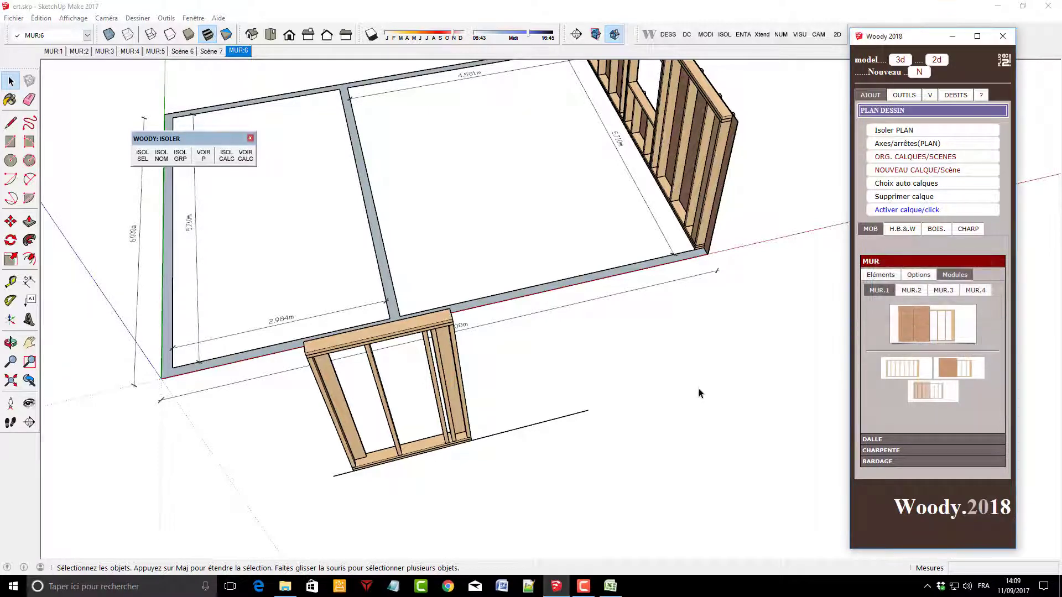
left_click(918, 332)
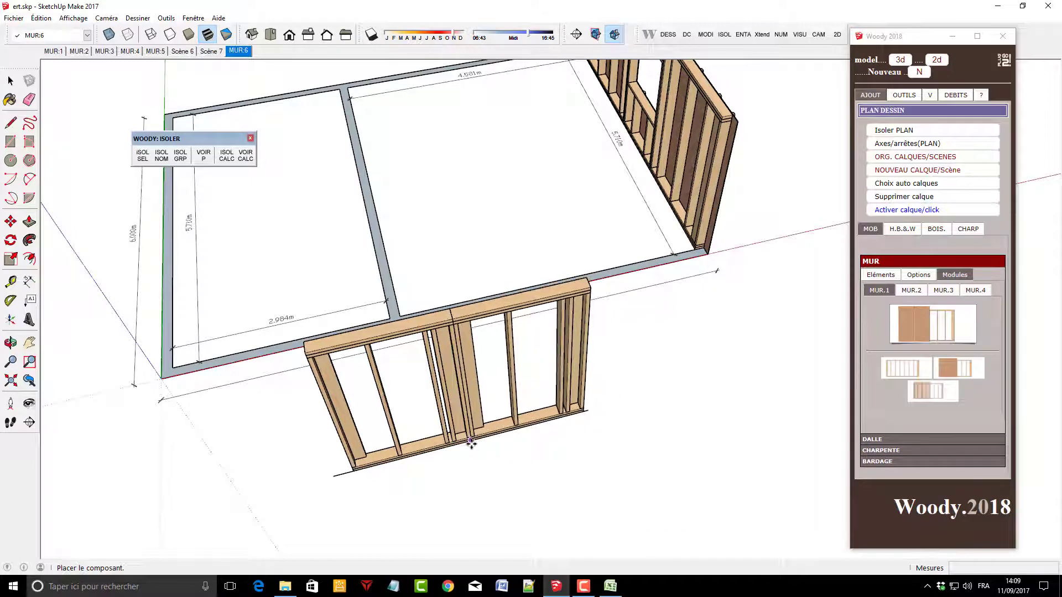
left_click(470, 441)
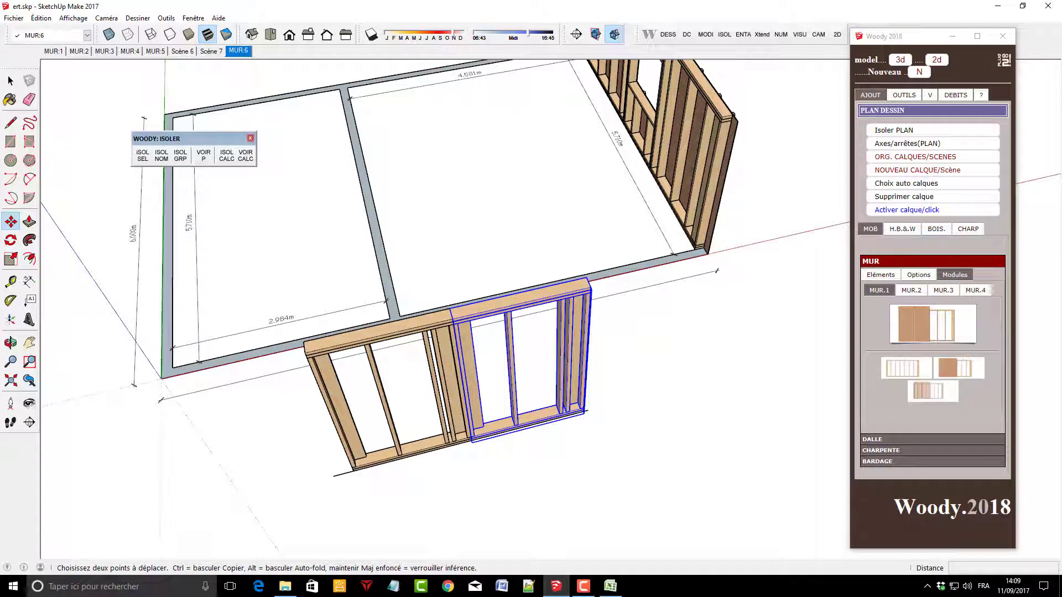
key("space")
left_click(380, 338)
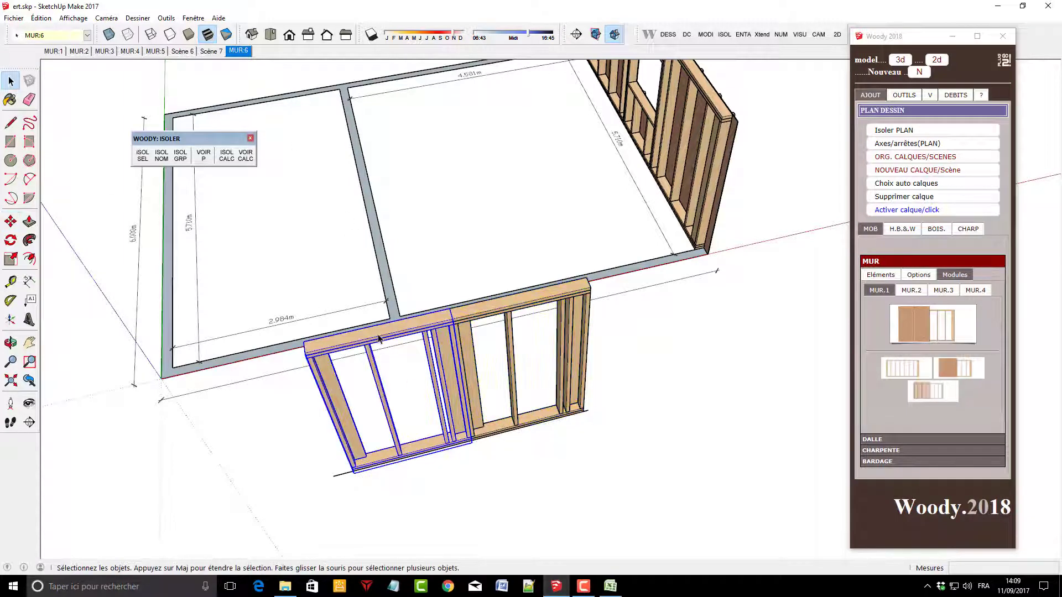
left_click(495, 311)
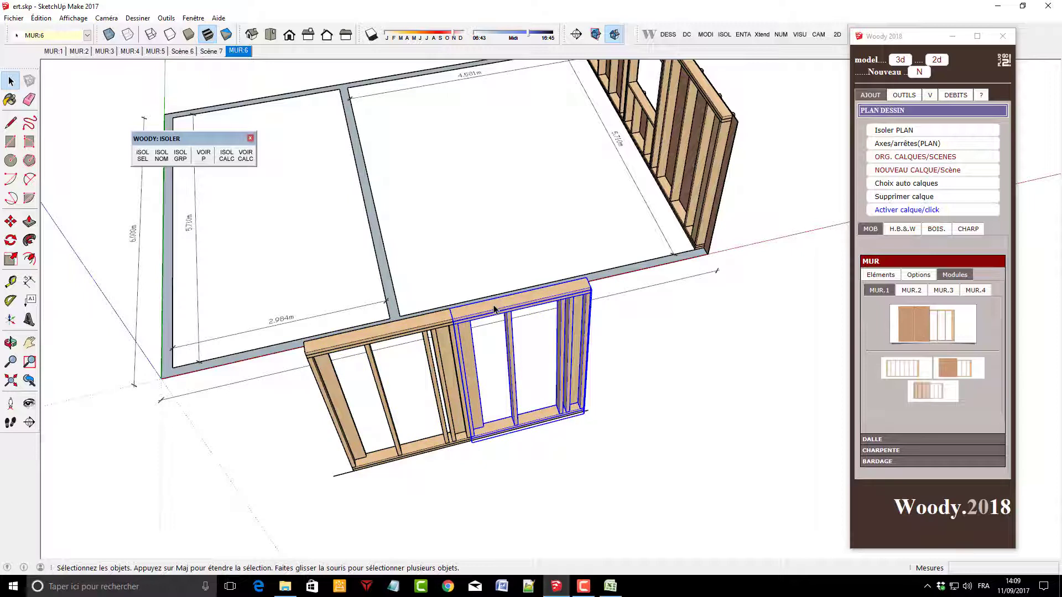
left_click(765, 360)
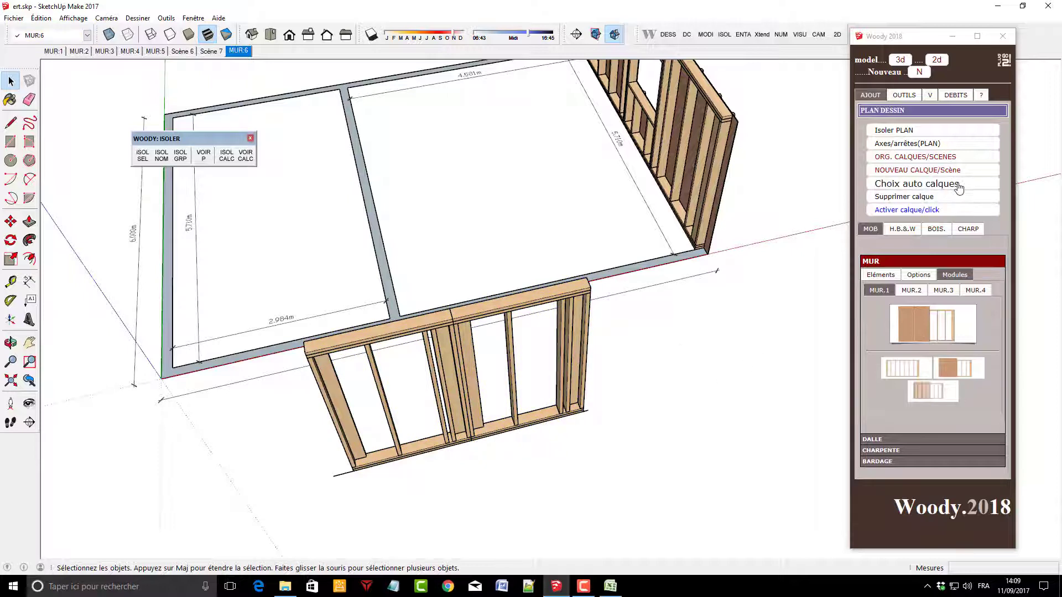
Change Choix auto calques again and reorganise layers and scenes with ORG. CALQUES/SCENES
left_click(929, 184)
left_click(973, 289)
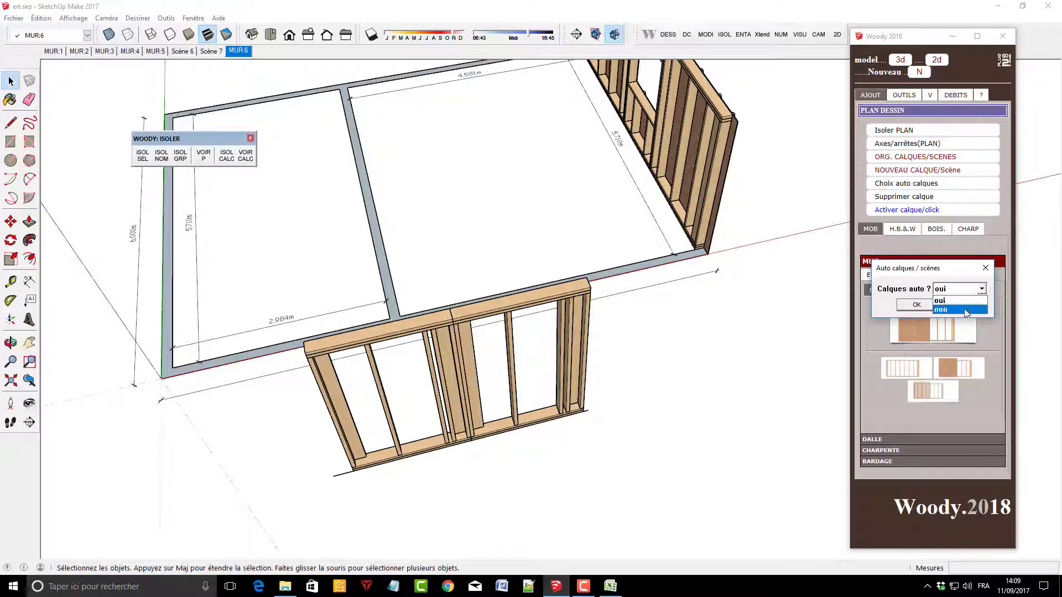
left_click(964, 310)
left_click(916, 305)
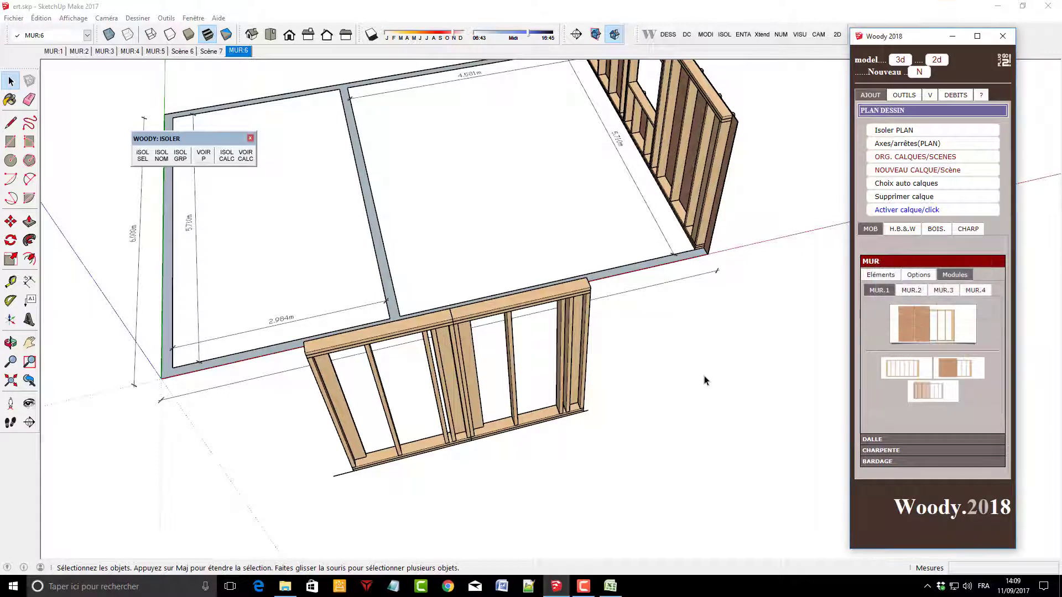
left_click(891, 160)
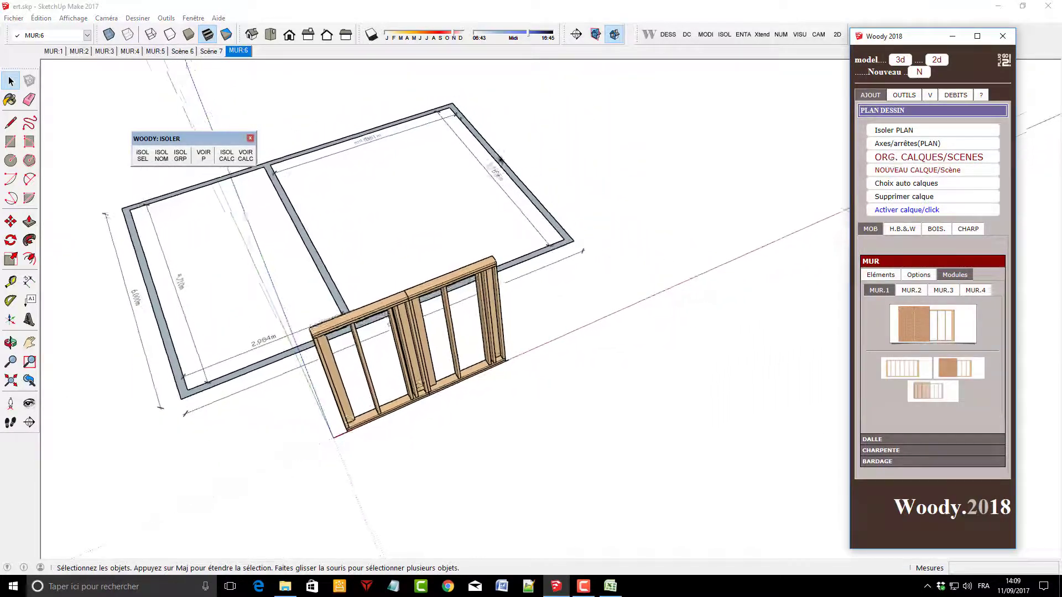
middle_click_drag(177, 251, 493, 306)
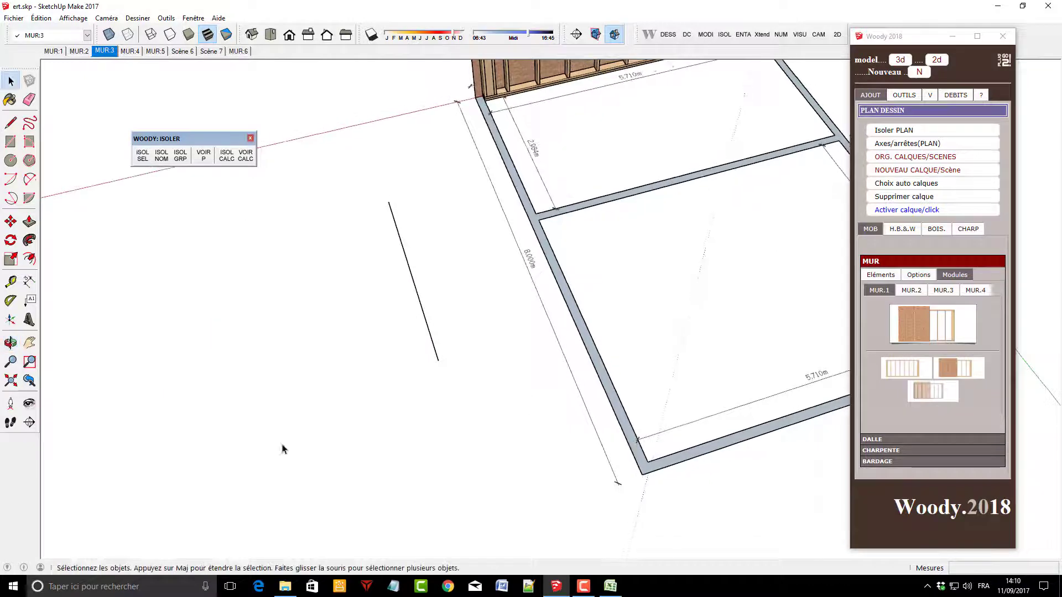
scroll(283, 445, "up", 3)
scroll(311, 446, "down", 2)
scroll(482, 188, "down", 3)
Release all Woody pieces across the whole model and acknowledge the confirmation message
middle_click_drag(409, 379, 536, 273)
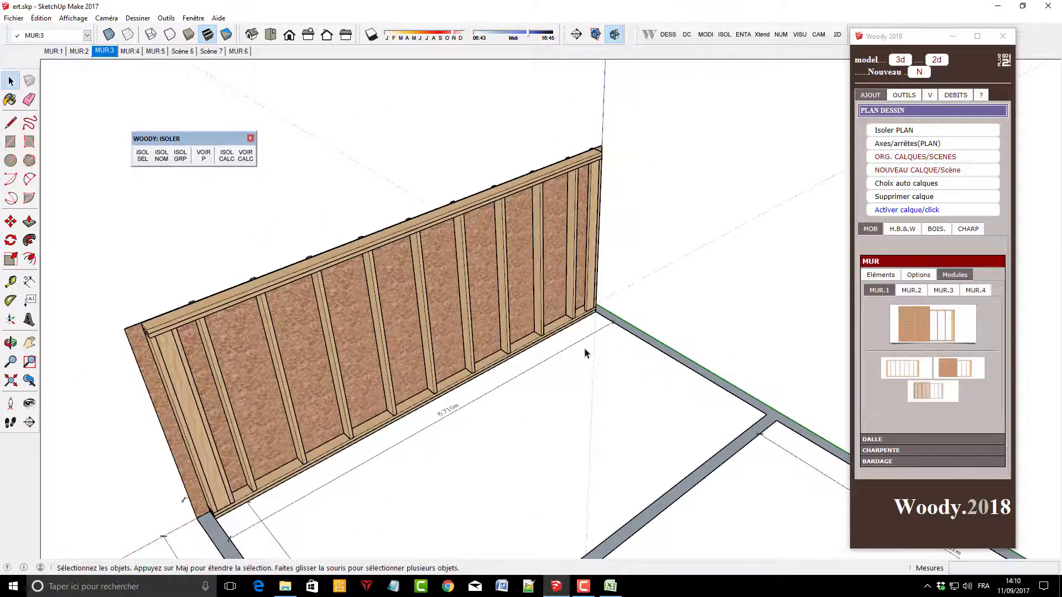
middle_click_drag(586, 353, 576, 337)
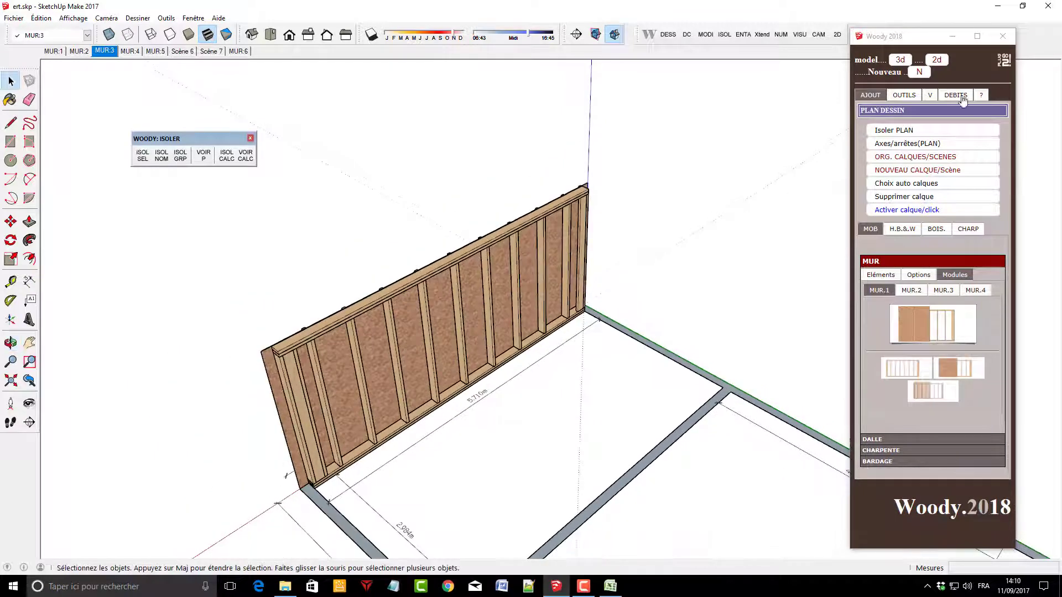
left_click(955, 95)
left_click(944, 115)
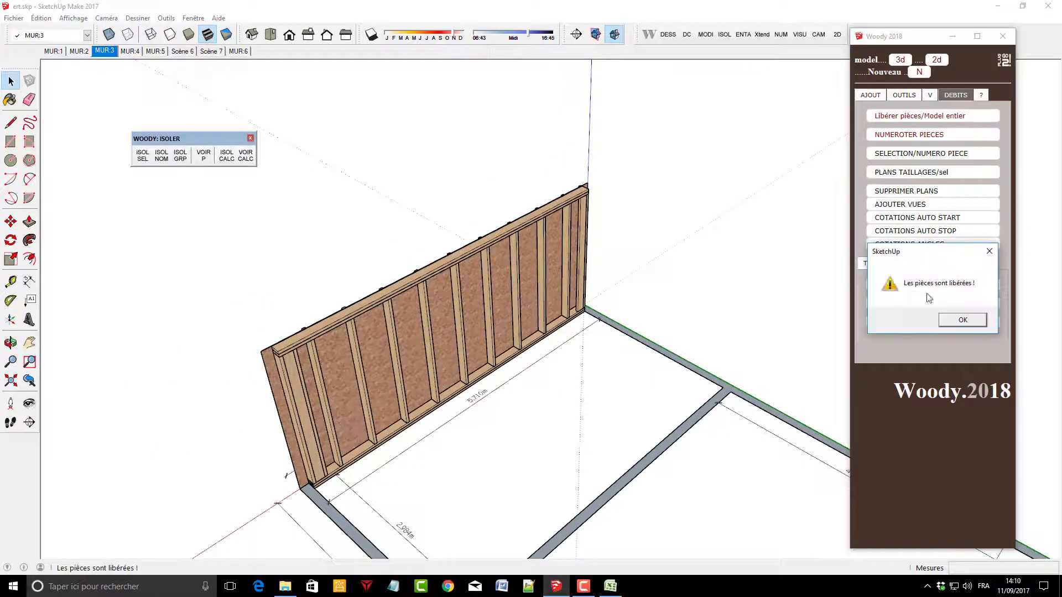
left_click(962, 321)
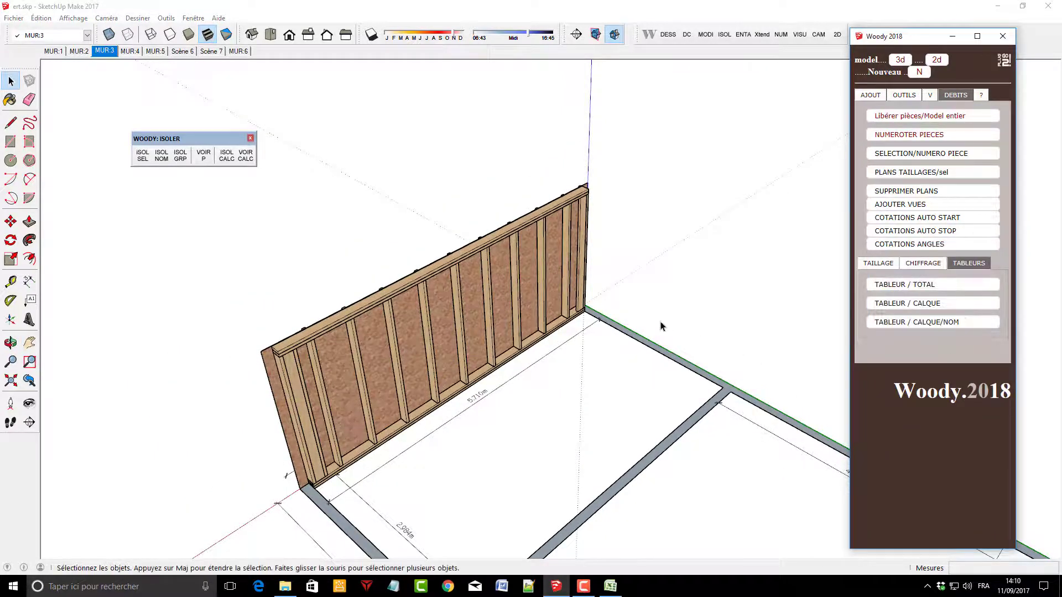
Switch through the scenes to MUR:4, then MUR:5, and orbit to face the MUR:5 wall frame
scroll(685, 337, "up", 3)
middle_click_drag(684, 337, 391, 260)
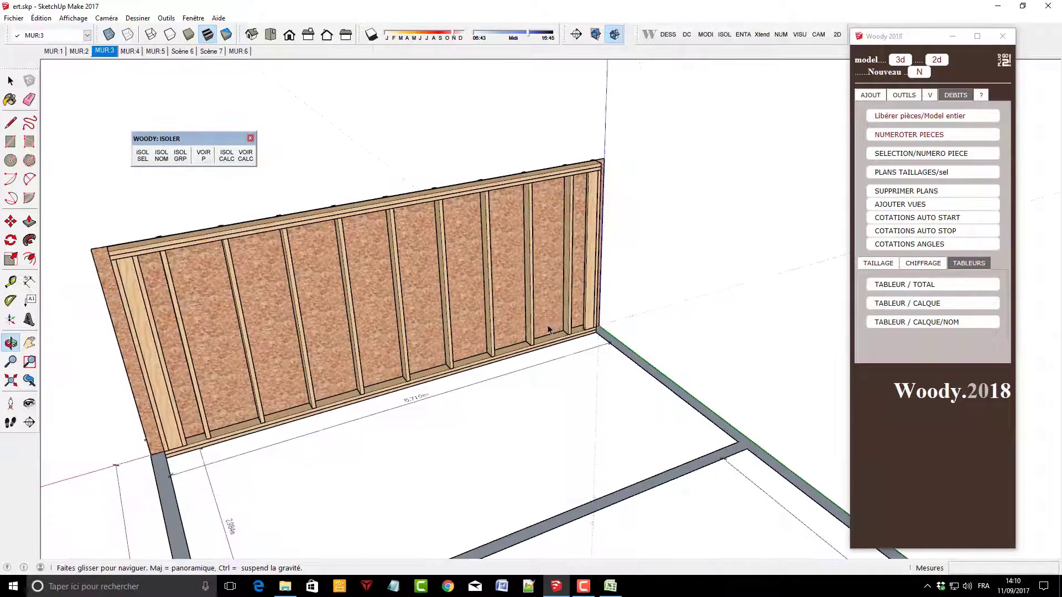
scroll(390, 260, "down", 3)
scroll(391, 260, "up", 2)
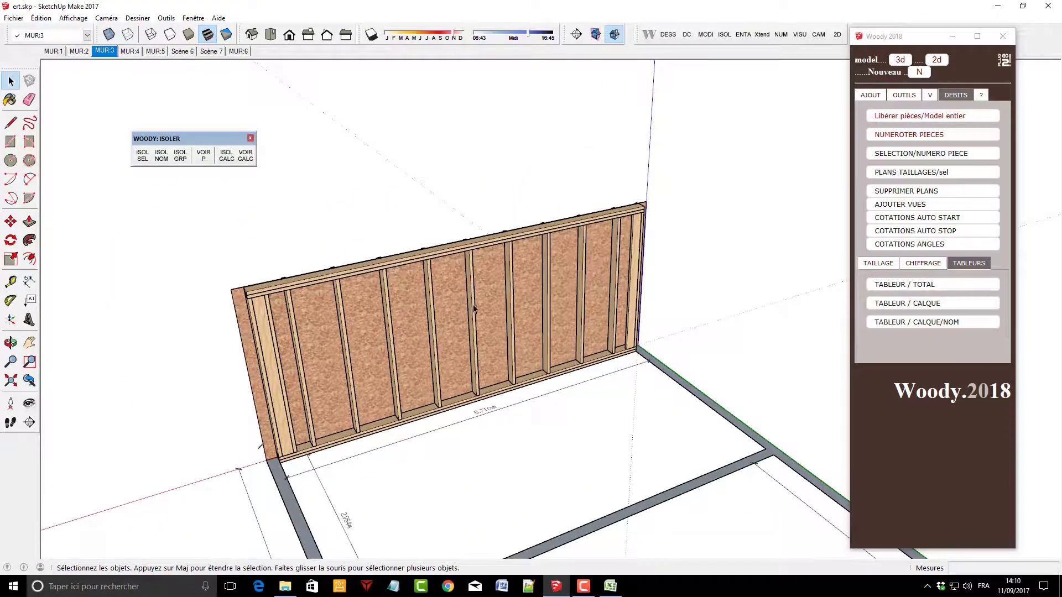
middle_click_drag(255, 398, 212, 342)
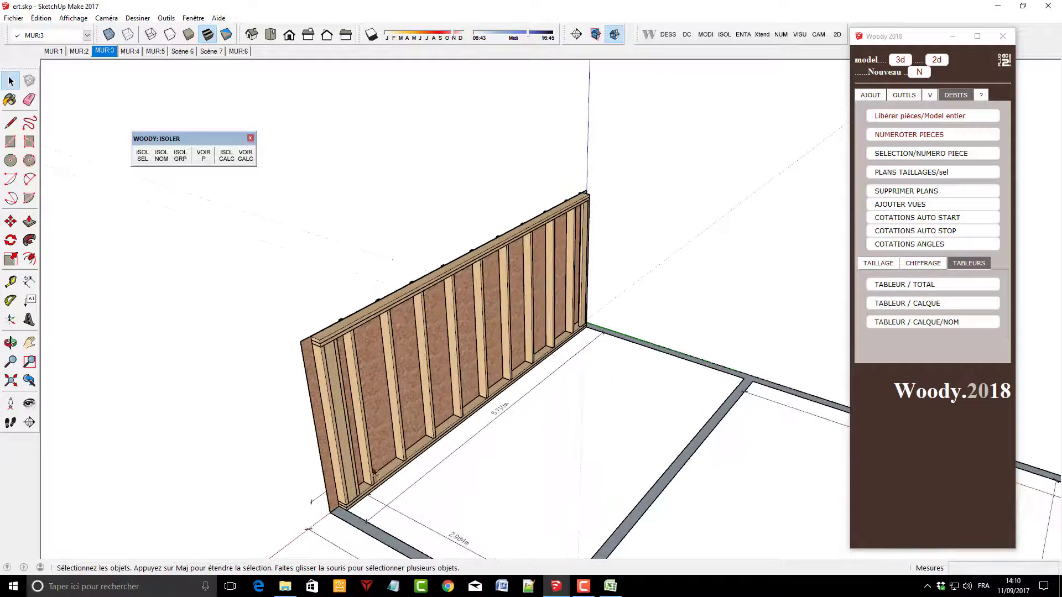
left_click(105, 50)
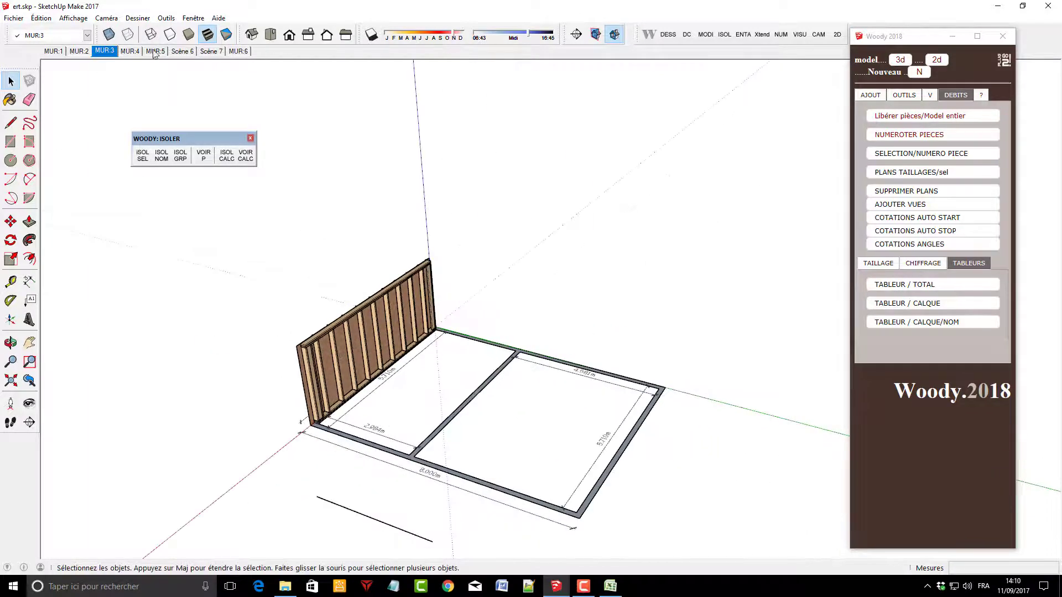
left_click(135, 52)
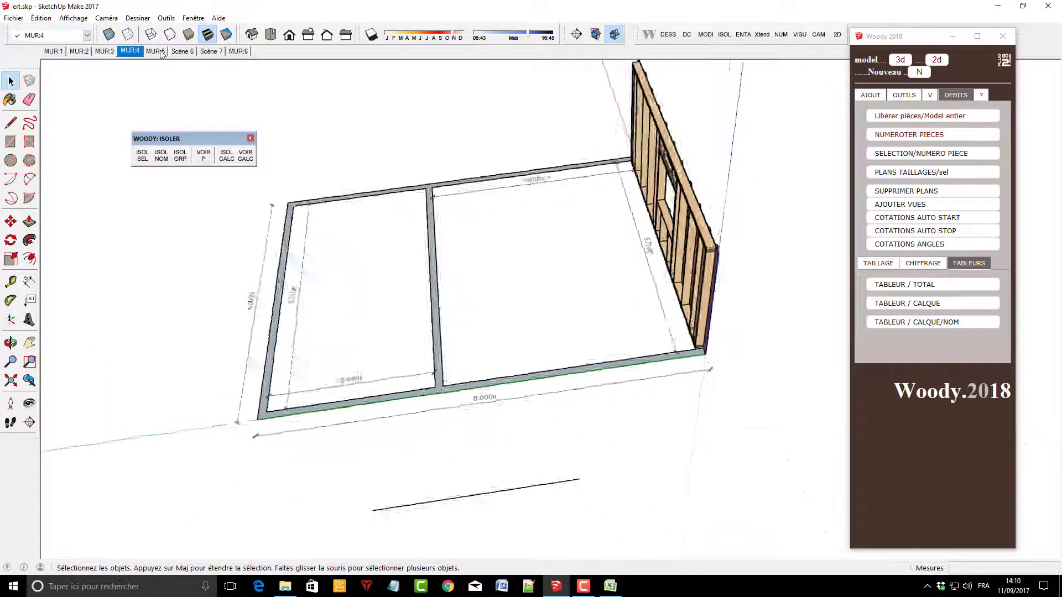
left_click(156, 51)
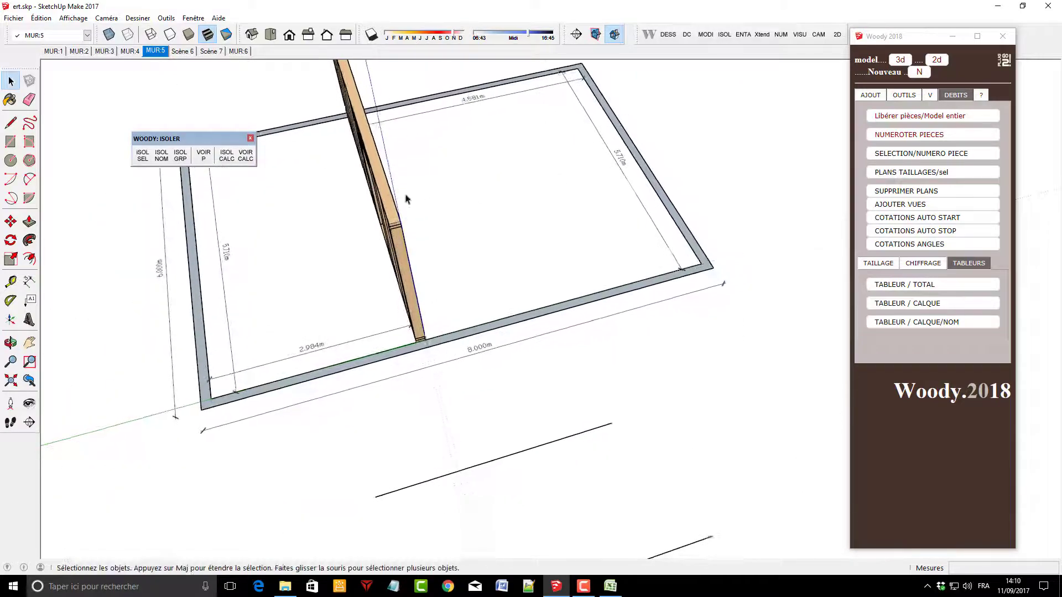
mouse_move(406, 199)
middle_mouse_down()
mouse_move(413, 355)
mouse_move(526, 390)
middle_mouse_up()
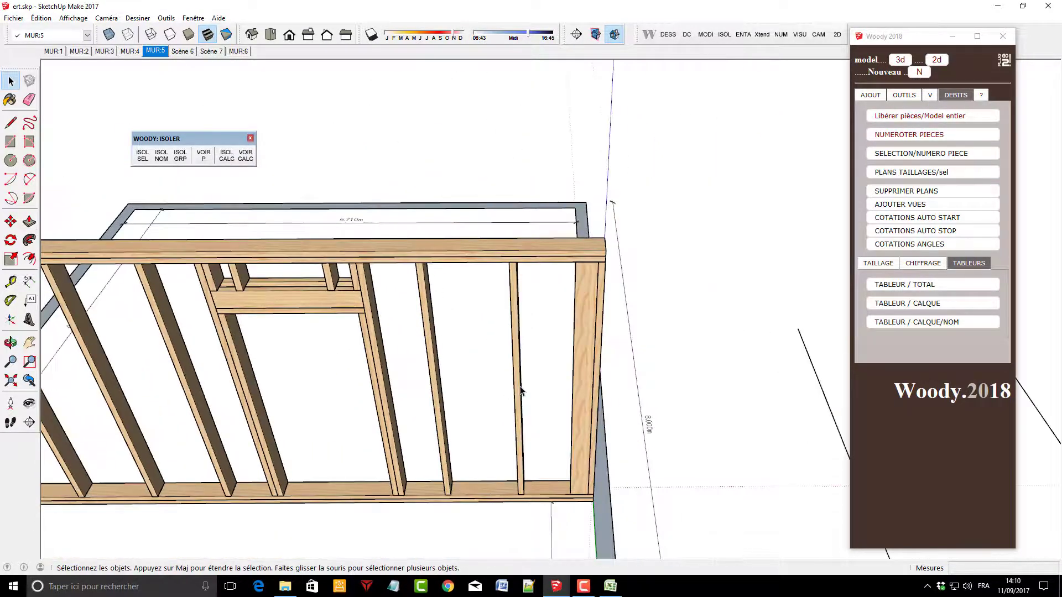
Rotate the right-hand stud into a diagonal brace across the MUR:5 frame
left_click(520, 391)
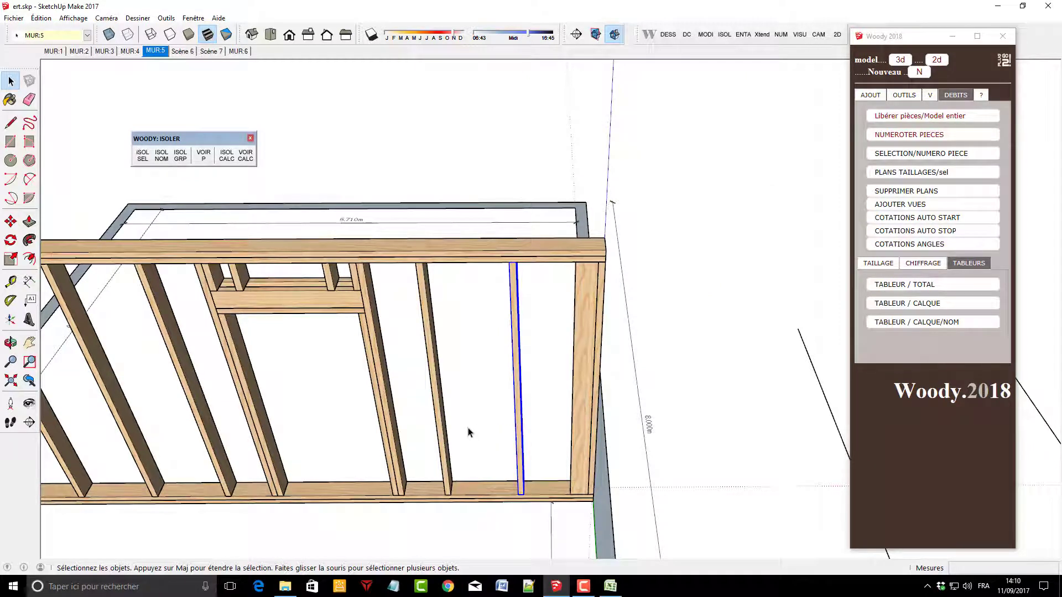
key("q")
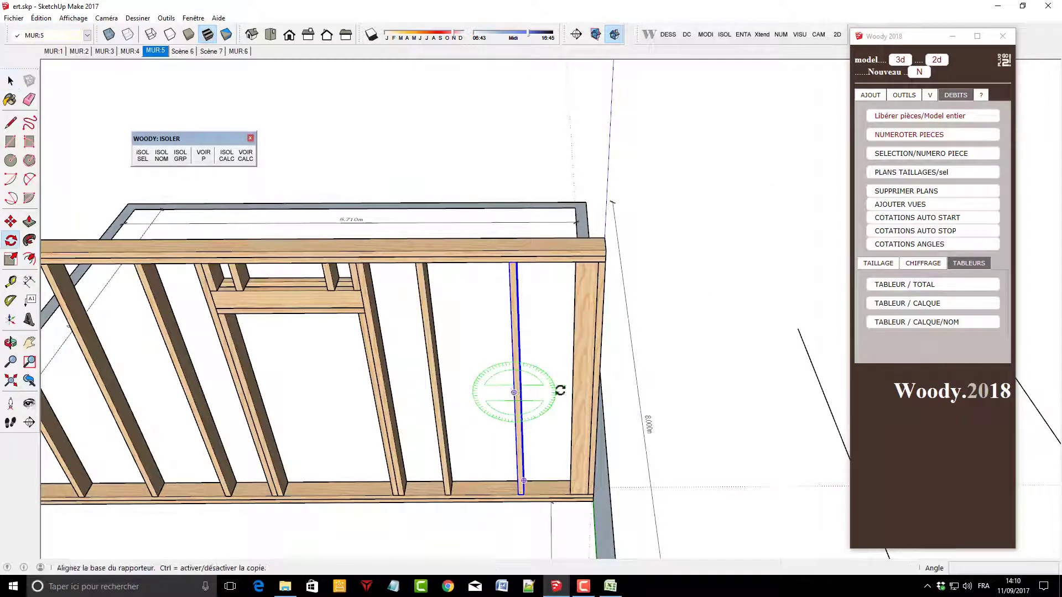
left_click(552, 374)
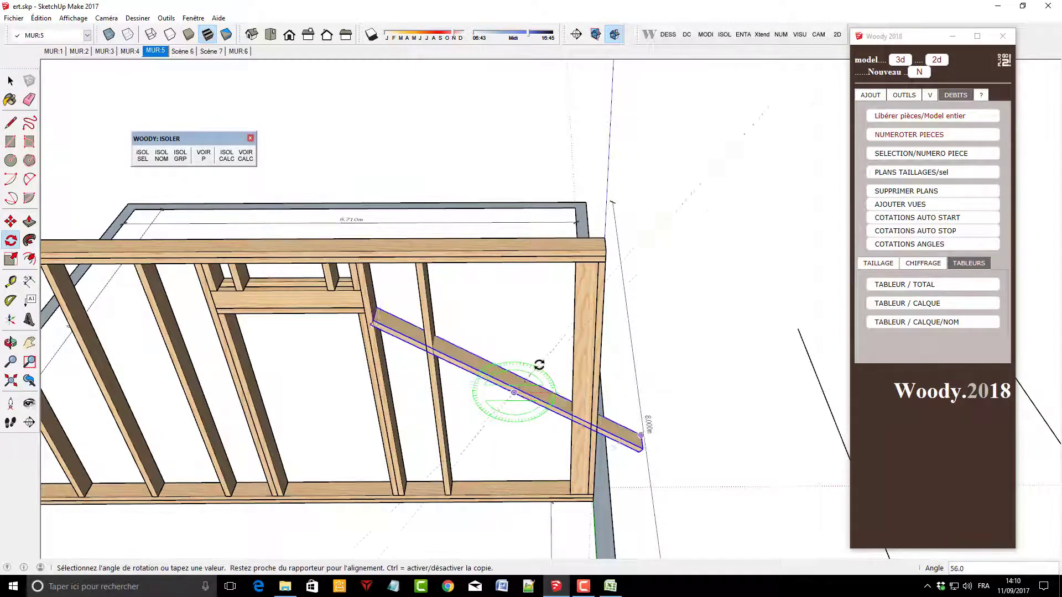
left_click(532, 361)
key("space")
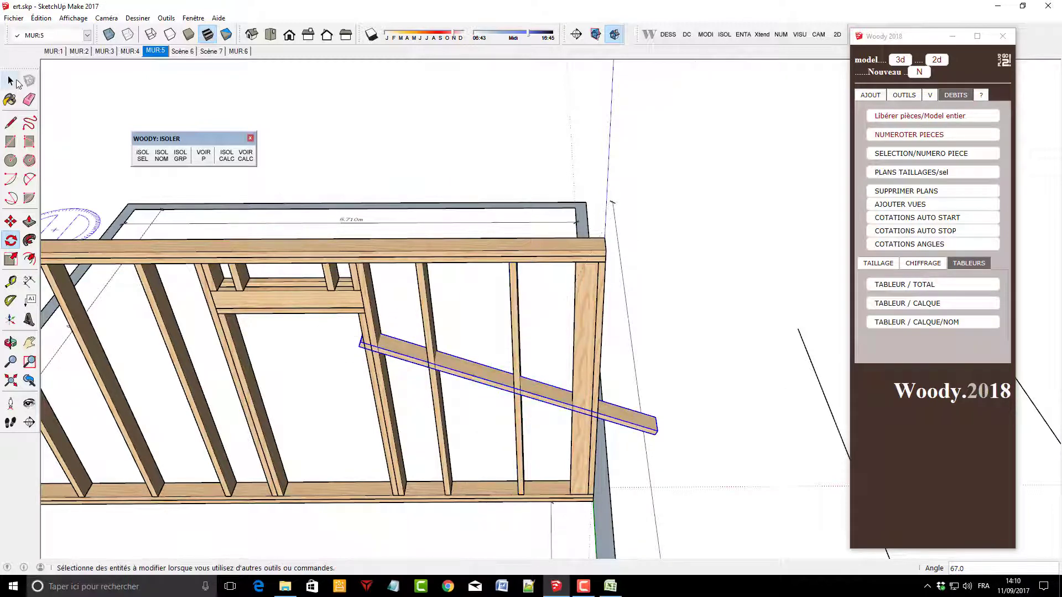
left_click(447, 118)
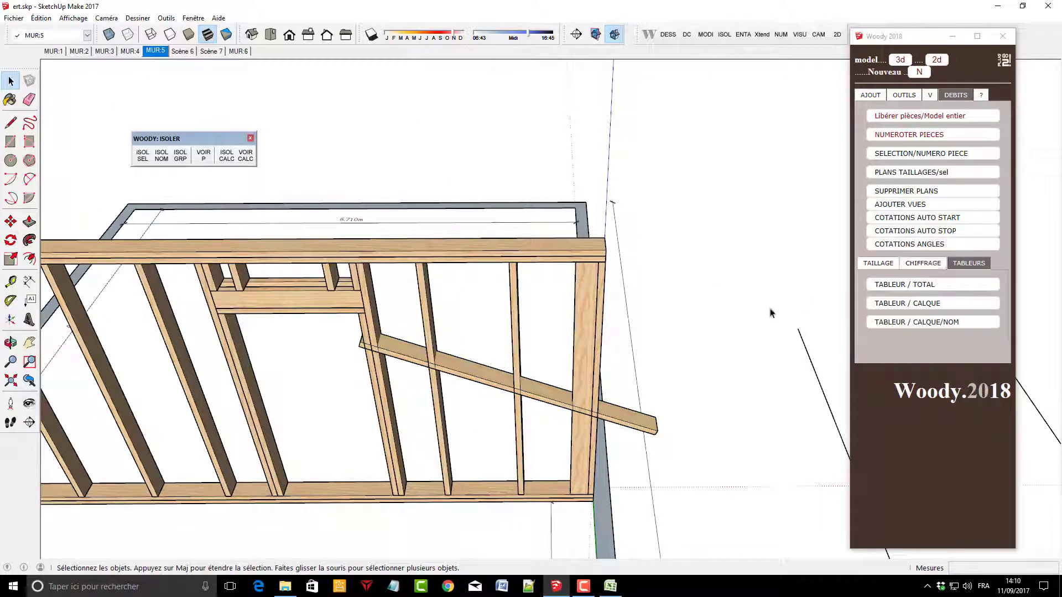
Fit the diagonal brace to the end stud with Woody's Ajuster pièce à pièce
left_click(905, 95)
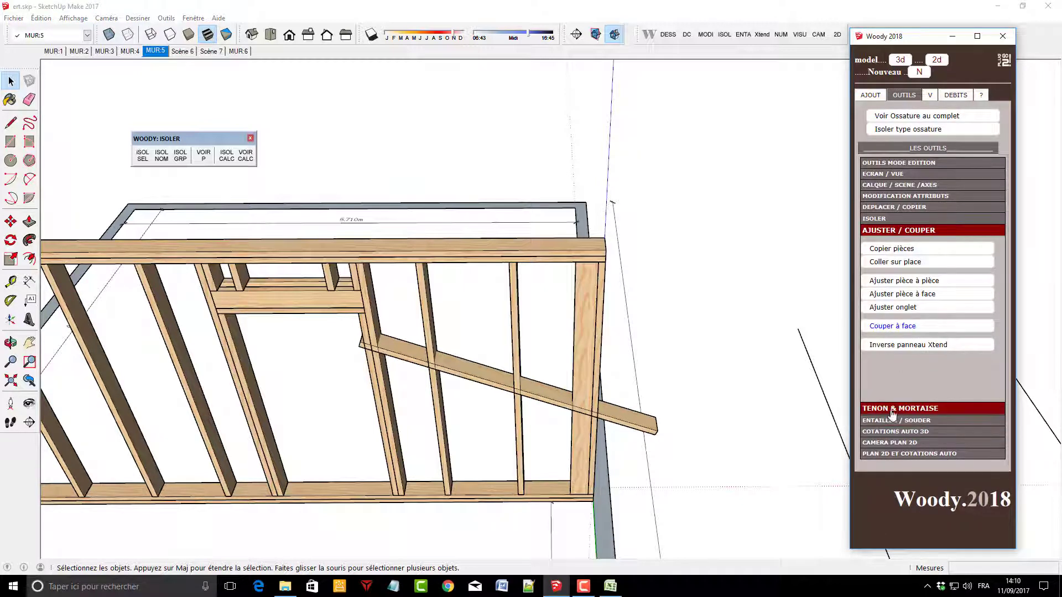
left_click(895, 292)
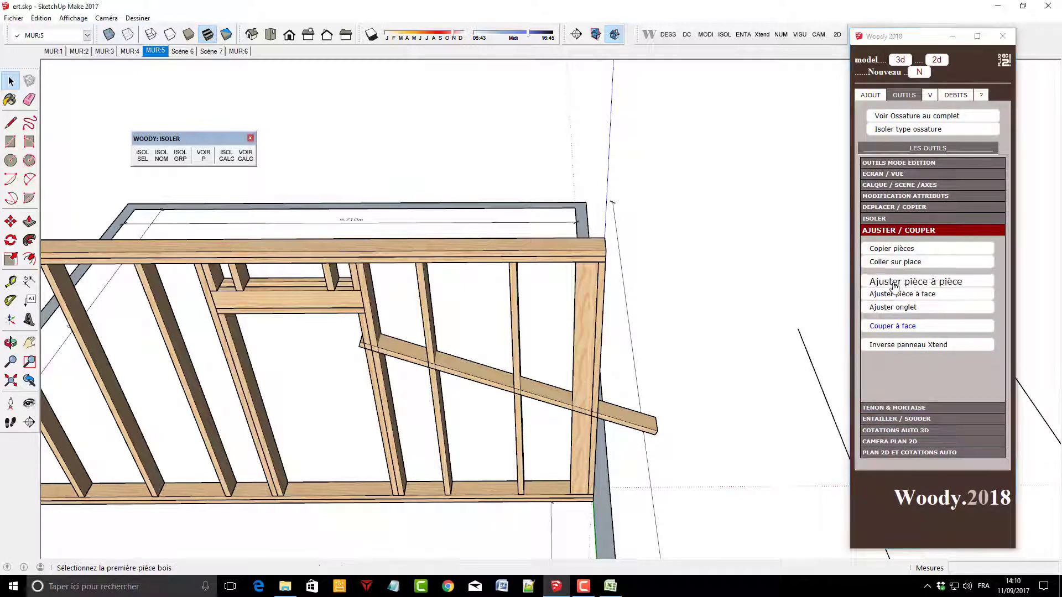
left_click(473, 379)
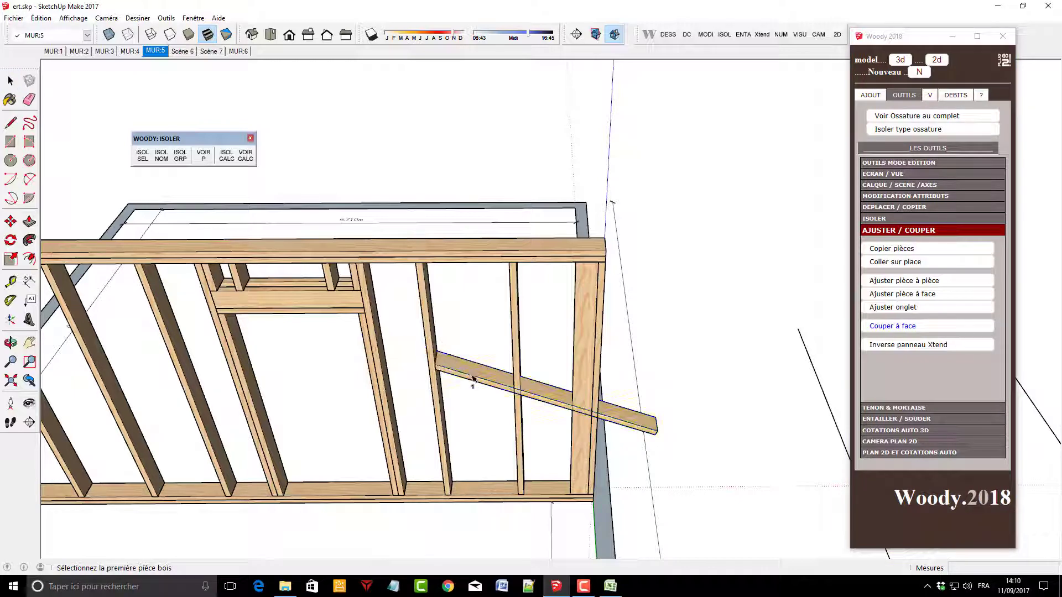
left_click(519, 349)
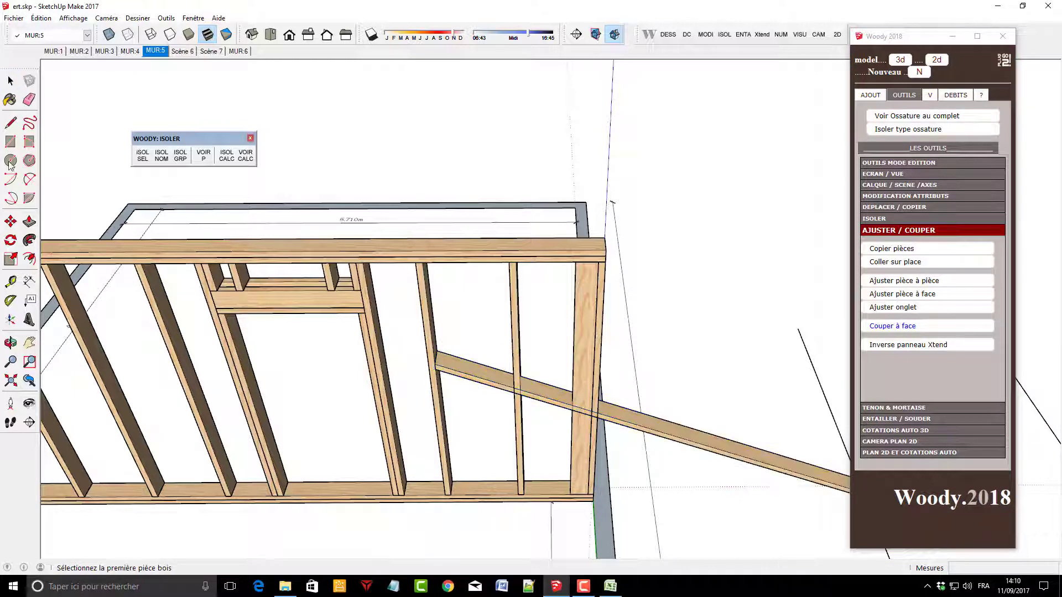
middle_click_drag(459, 386, 652, 374)
scroll(652, 373, "up", 3)
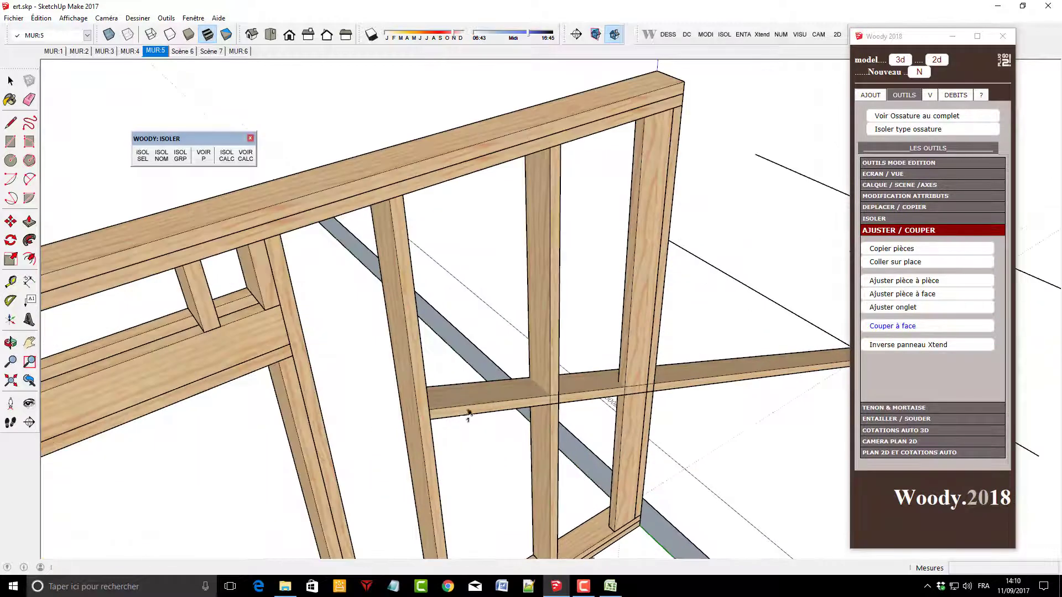
left_click(495, 396)
left_click(550, 354)
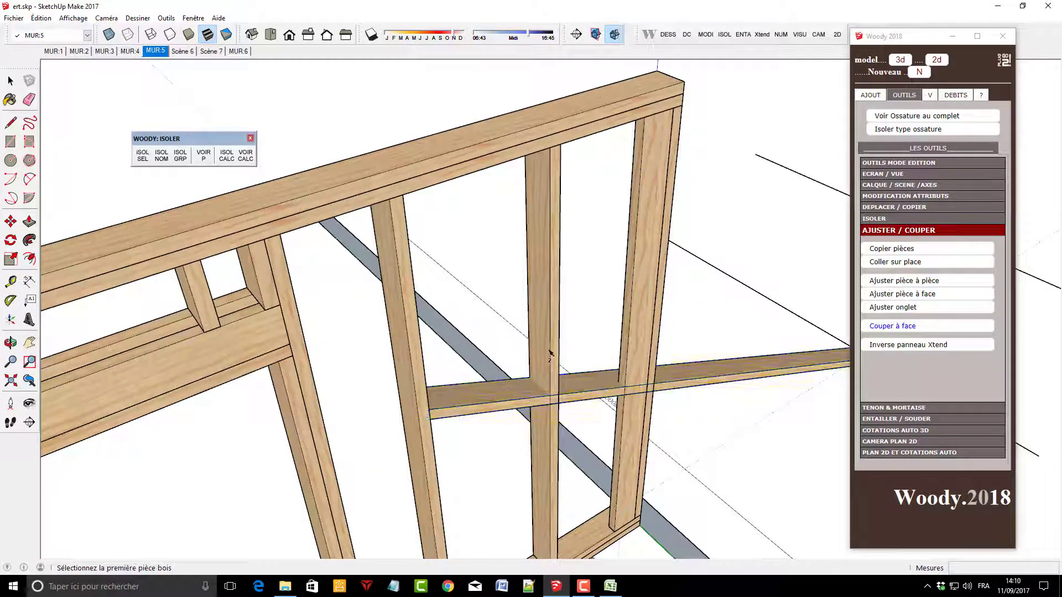
scroll(621, 318, "down", 1)
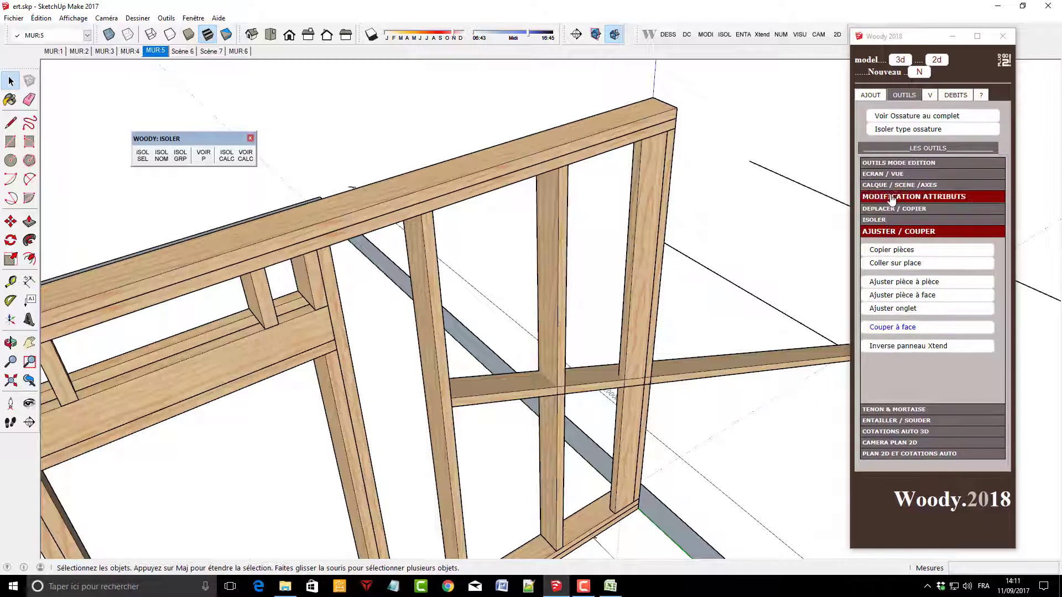
Correct the brace's bounding box with Woody's Corriger BBox tool
left_click(897, 164)
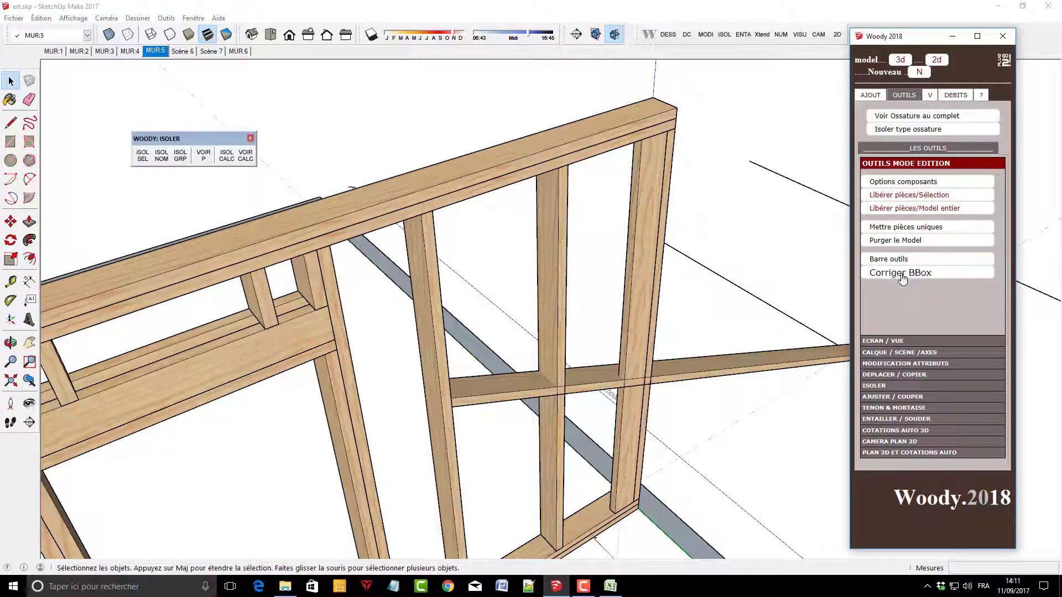
left_click(902, 275)
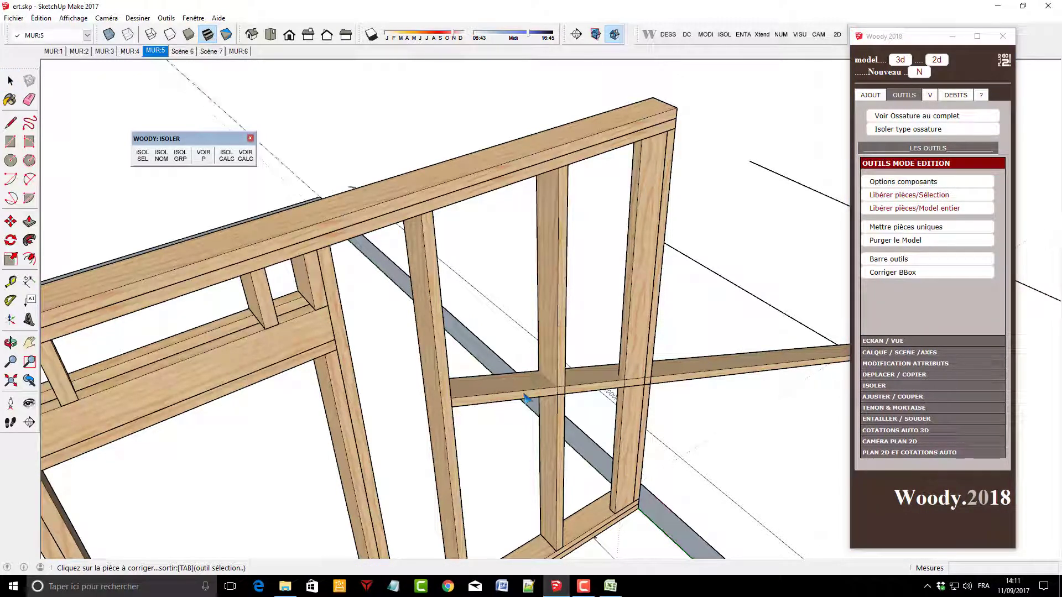
left_click(526, 397)
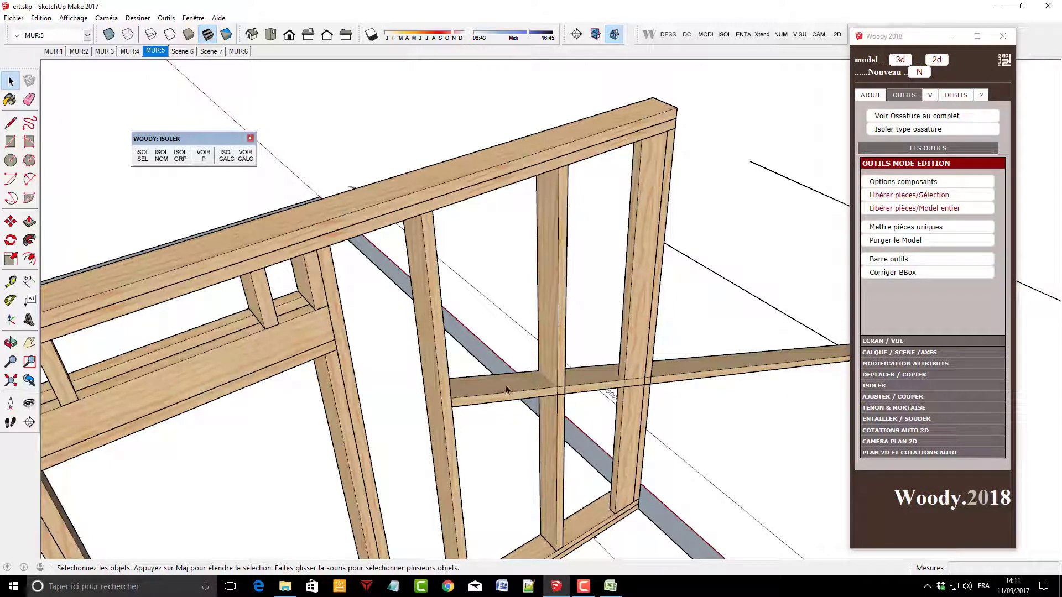
left_click(506, 391)
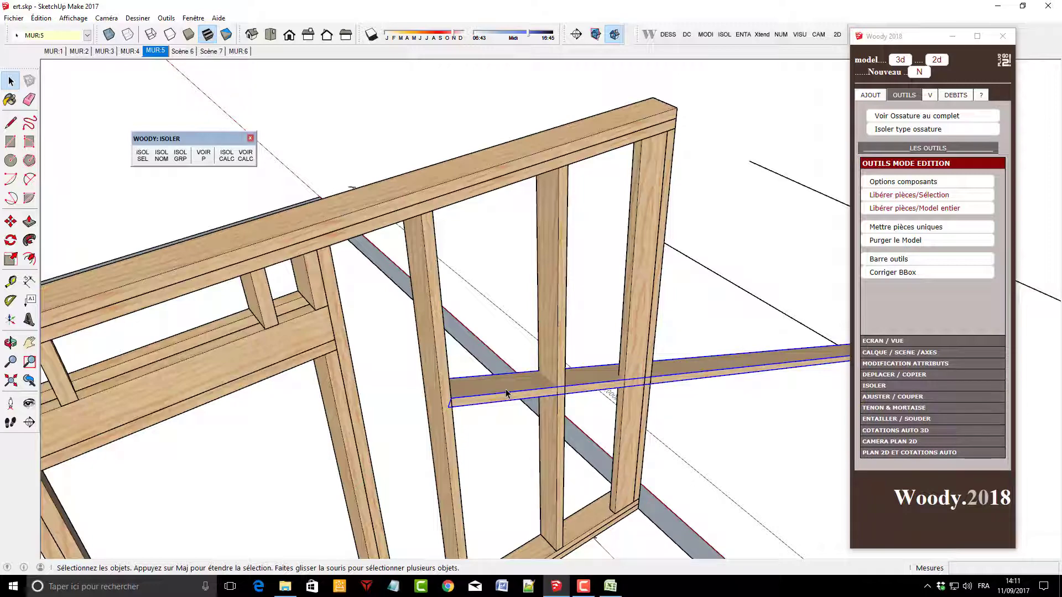
Return to the MUR:5 scene, release pieces across the whole model, and inspect the brace end
left_click(151, 51)
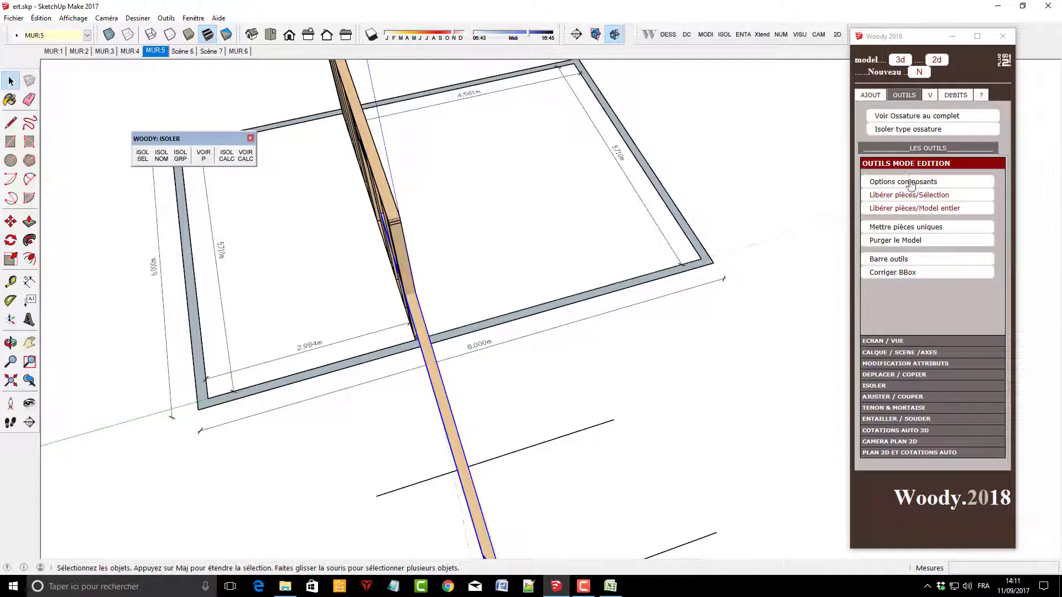
left_click(965, 97)
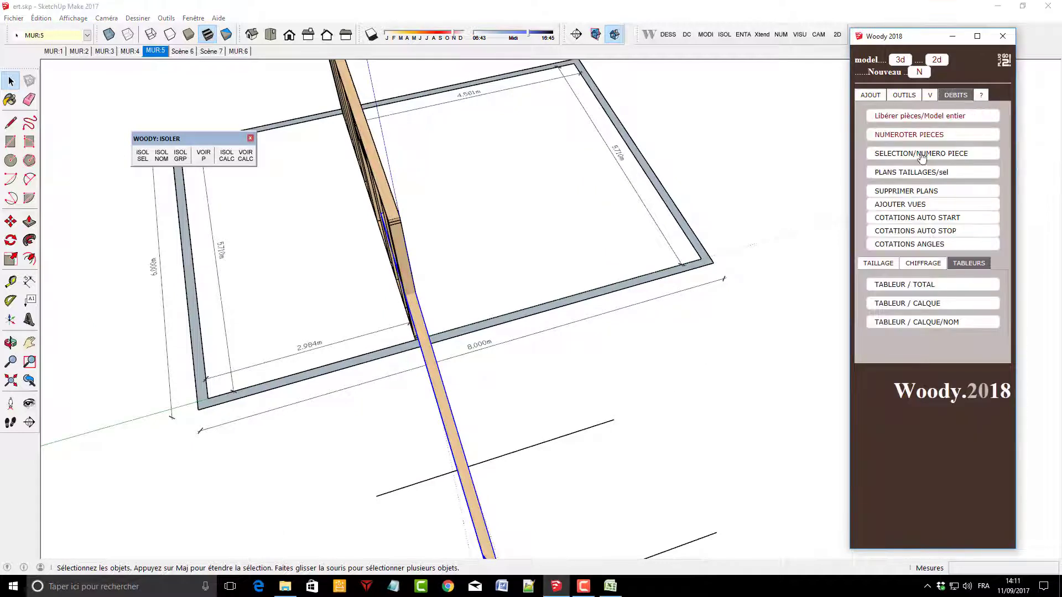
left_click(919, 125)
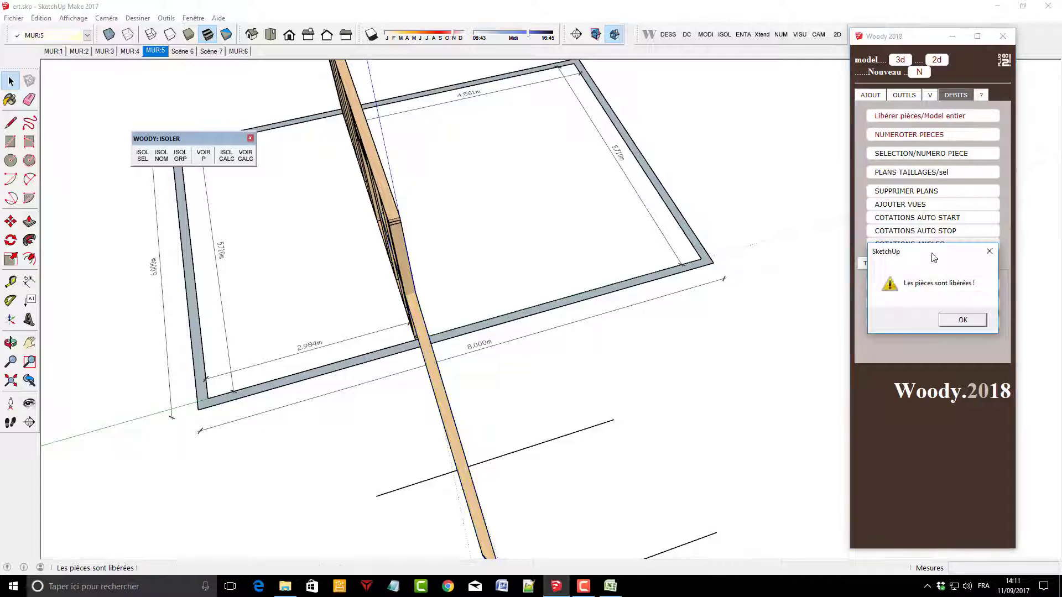
left_click(963, 320)
middle_click_drag(254, 356, 723, 358)
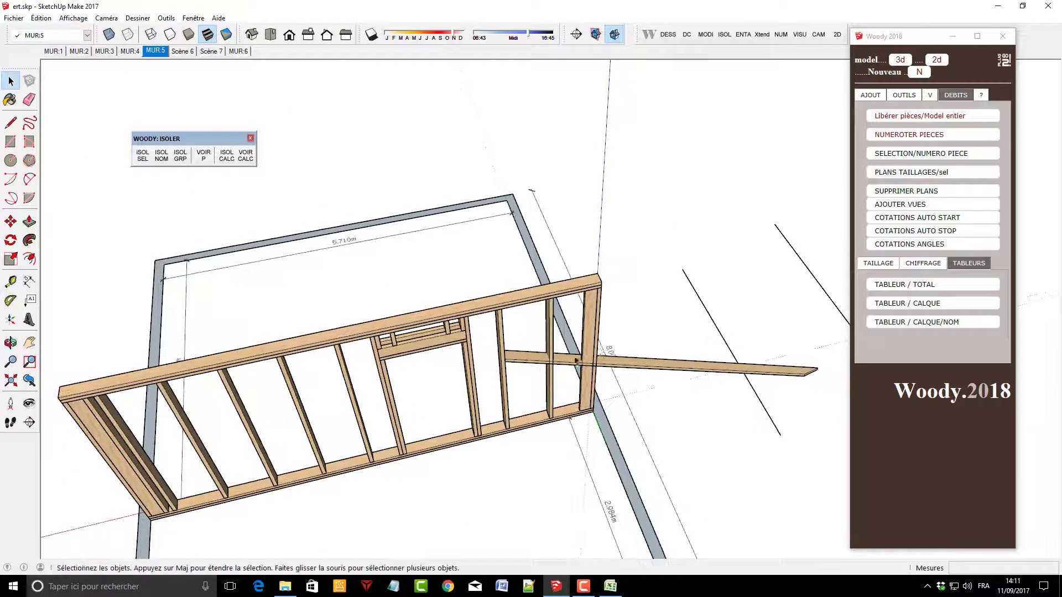
scroll(433, 347, "up", 3)
middle_click_drag(433, 347, 553, 354)
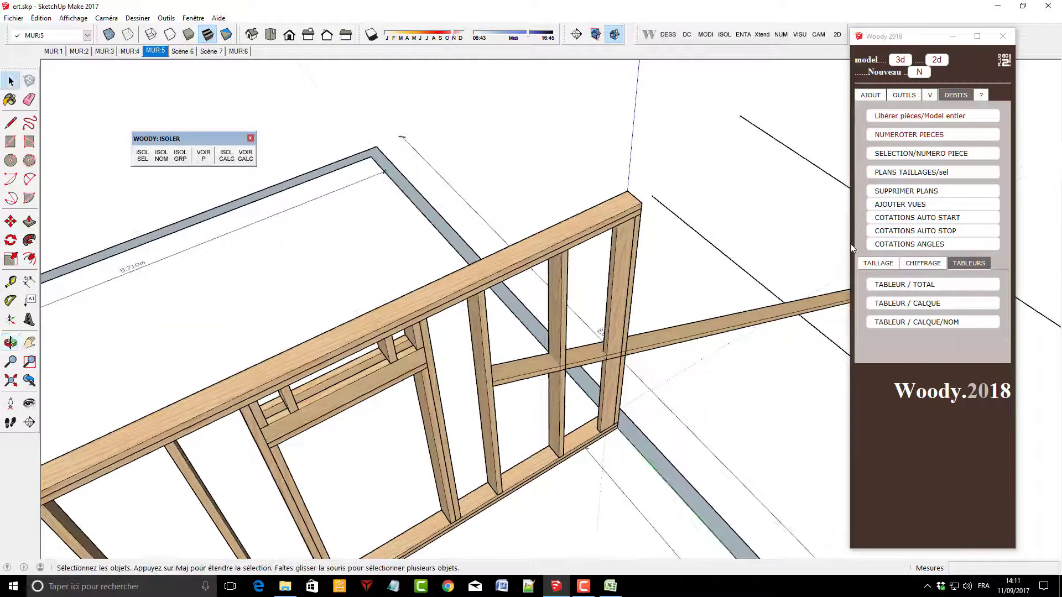
middle_click_drag(618, 346, 651, 343)
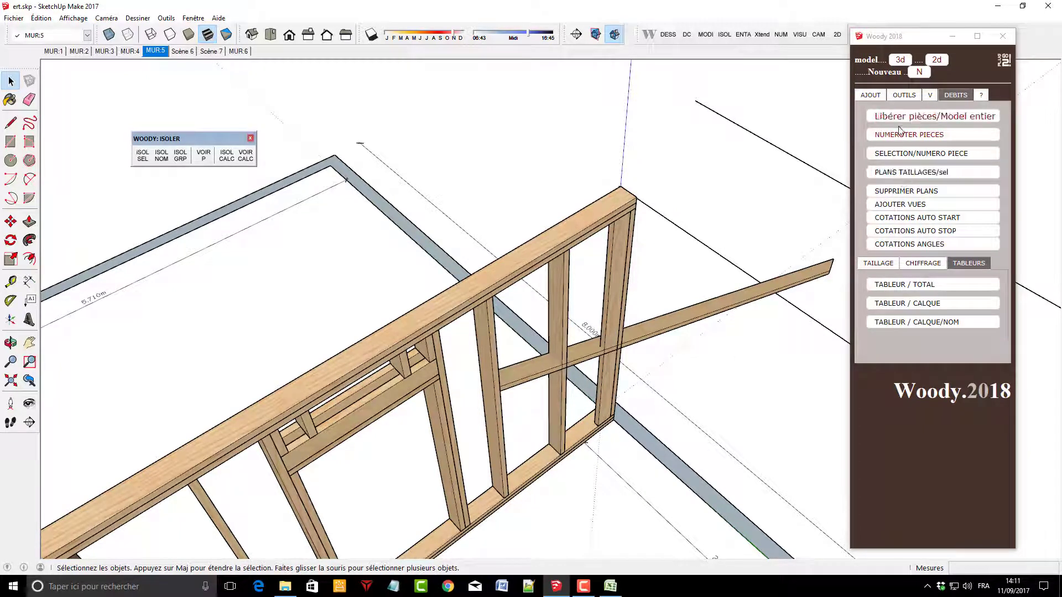
Select the diagonal brace and zoom and orbit around it to inspect it
left_click(679, 325)
scroll(536, 183, "down", 2)
scroll(536, 183, "down", 3)
scroll(654, 182, "up", 5)
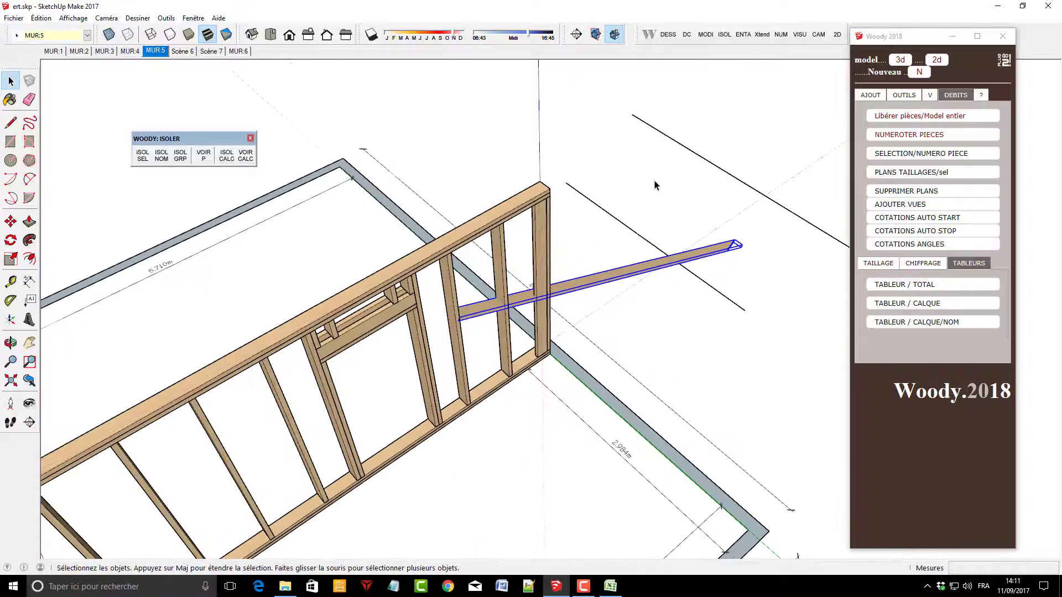
mouse_move(655, 185)
middle_mouse_down()
mouse_move(375, 311)
mouse_move(692, 308)
middle_mouse_up()
scroll(686, 233, "up", 3)
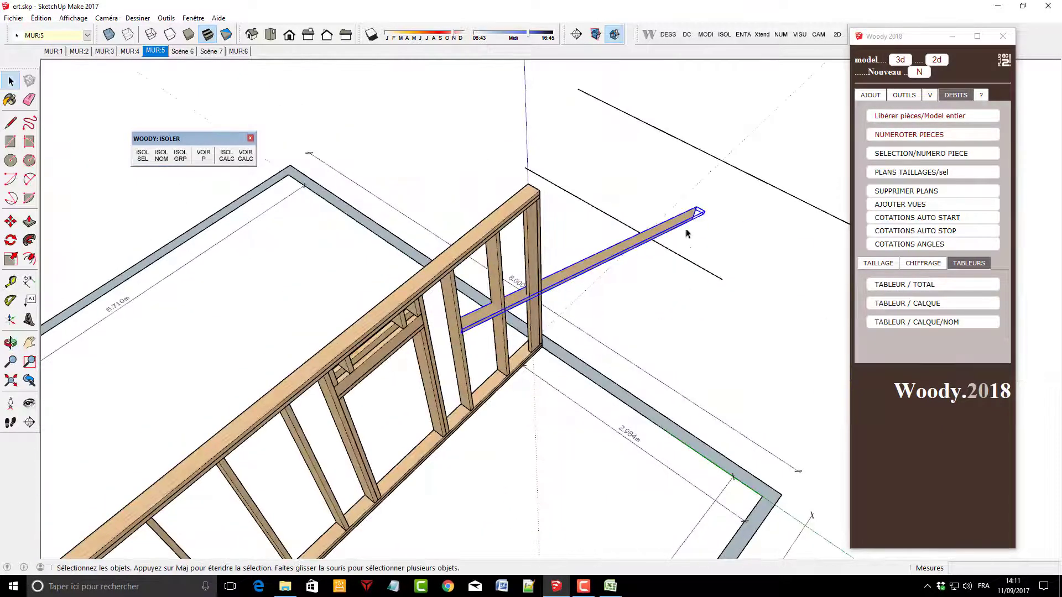
scroll(603, 224, "up", 2)
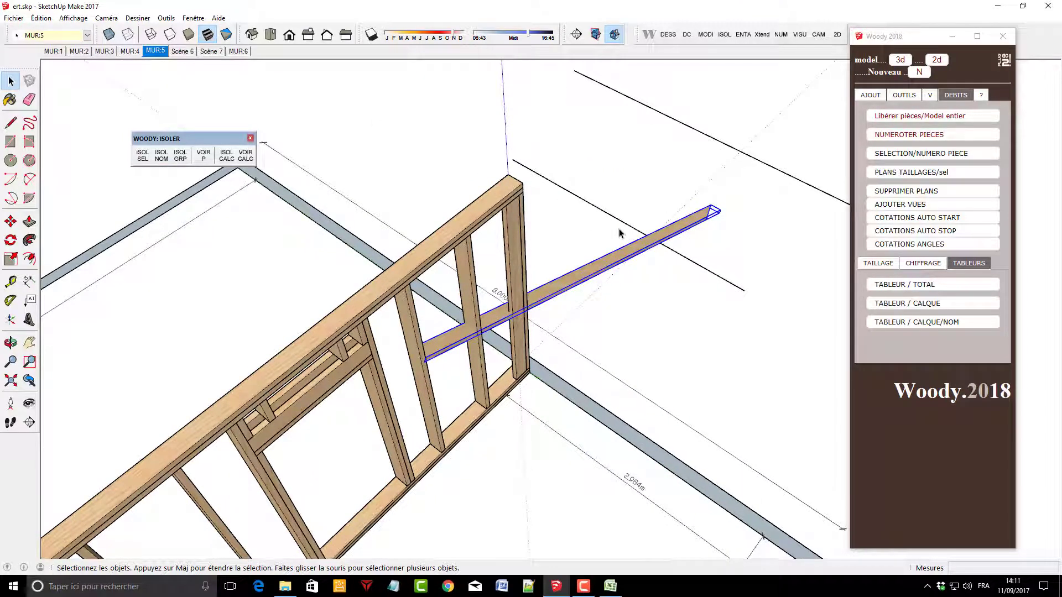
left_click(176, 92)
Draw a square beside the wall and push/pull it up 0.480 m into a box
left_click(10, 141)
left_click(336, 138)
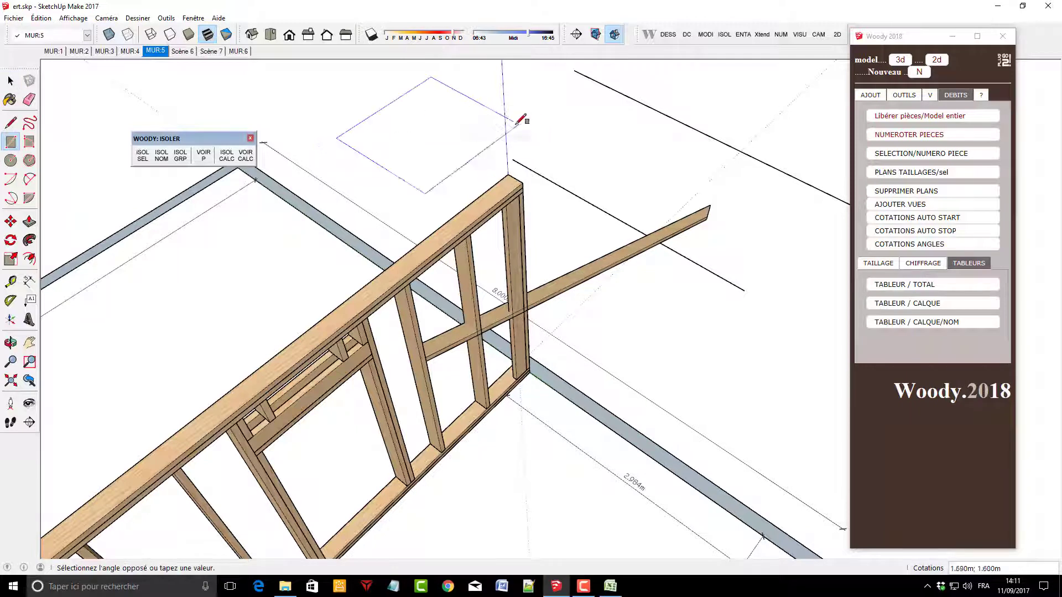
left_click(455, 131)
key("p")
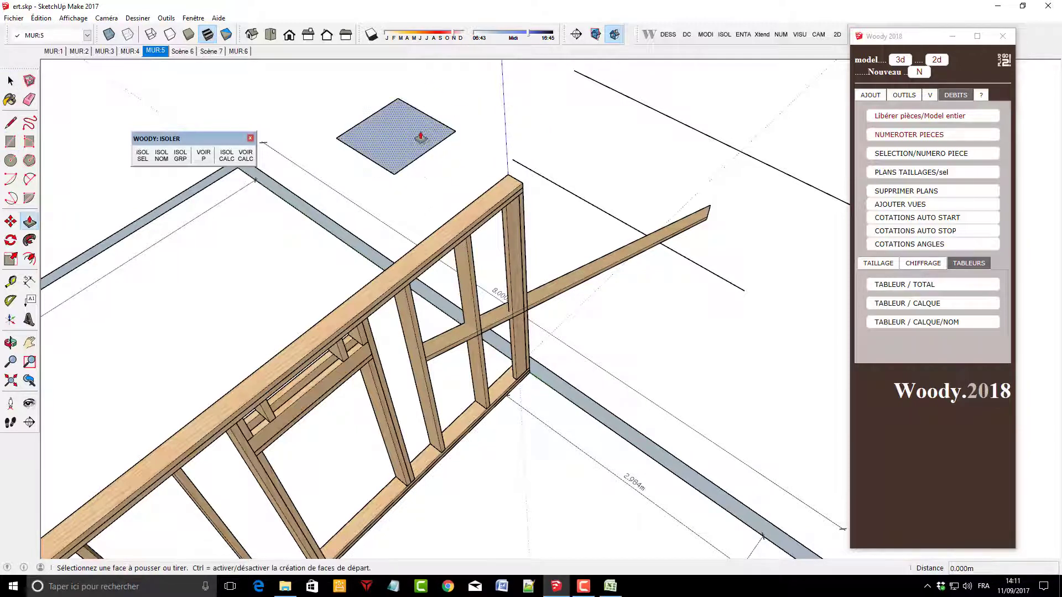
left_click_drag(410, 138, 410, 106)
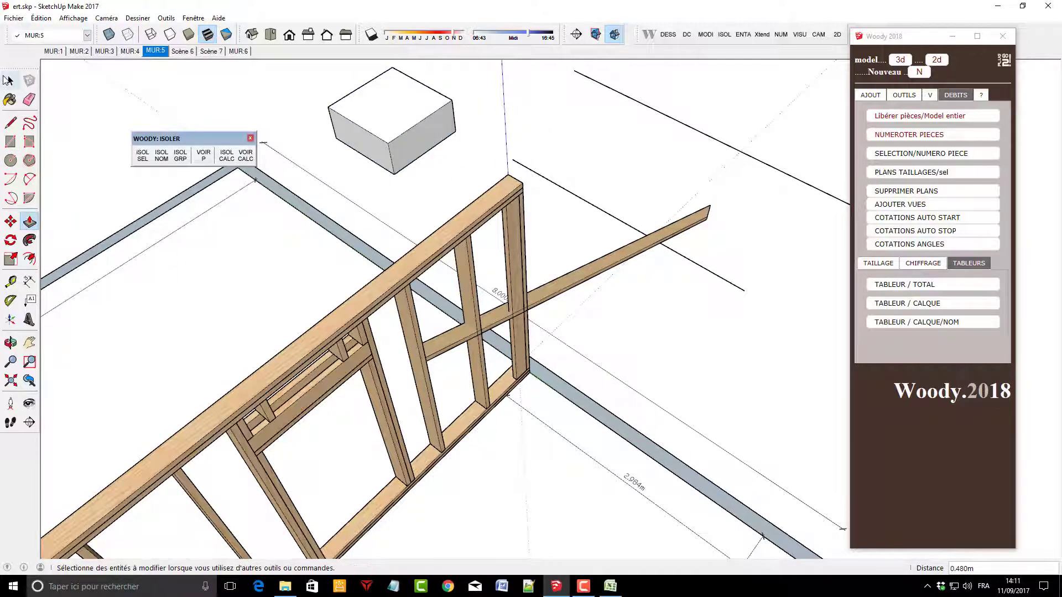
Select the whole box and rotate it with the Rotate tool
left_click(11, 82)
triple_click(382, 122)
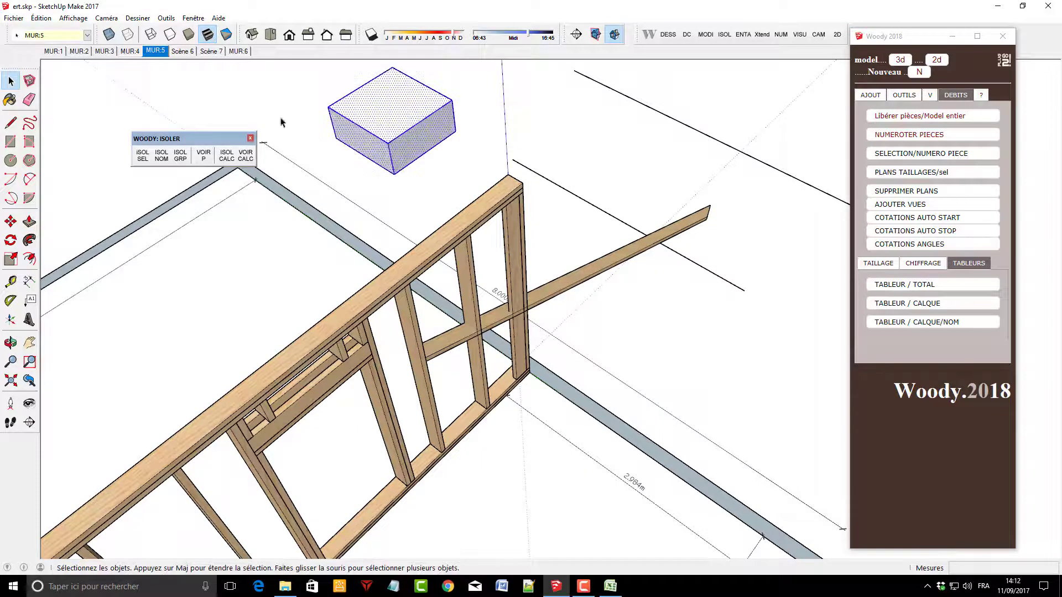
left_click(11, 240)
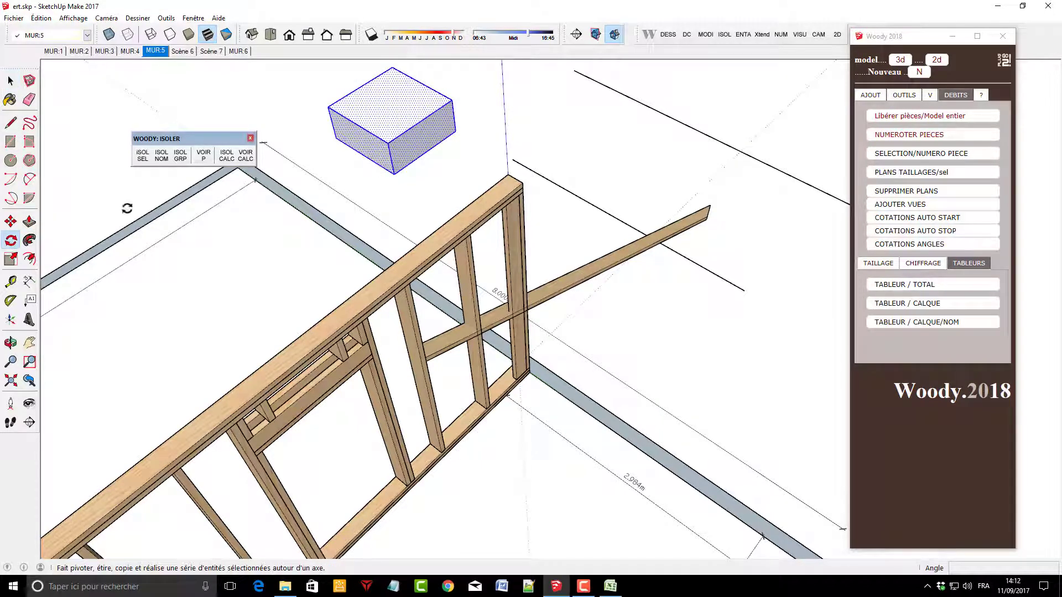
left_click(398, 107)
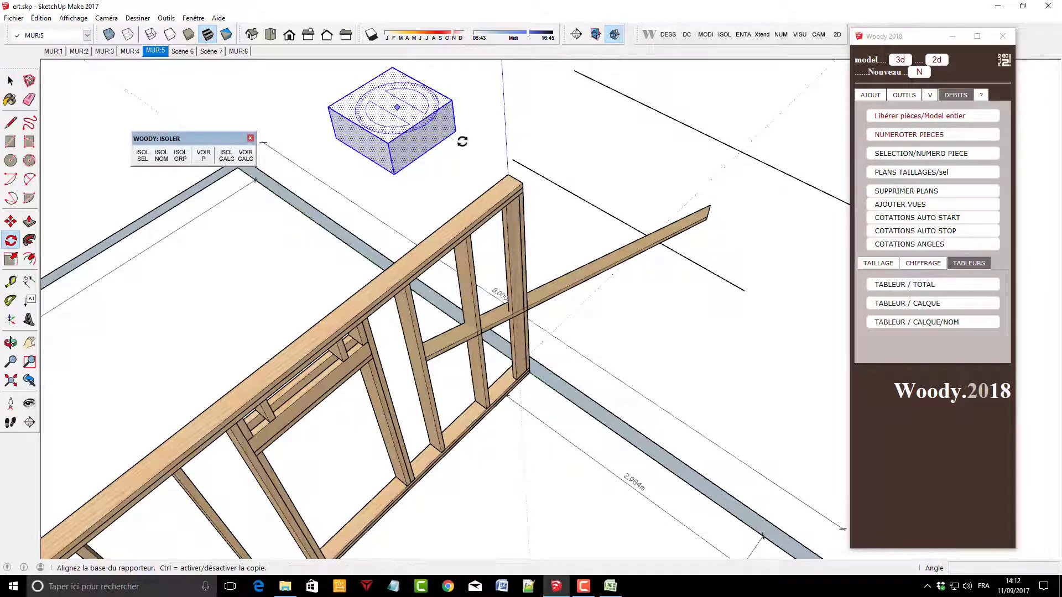
left_click(409, 127)
left_click(408, 154)
Make the rotated box into a new component with Créer
mouse_move(409, 146)
middle_mouse_down()
mouse_move(332, 74)
mouse_move(454, 111)
middle_mouse_up()
key("space")
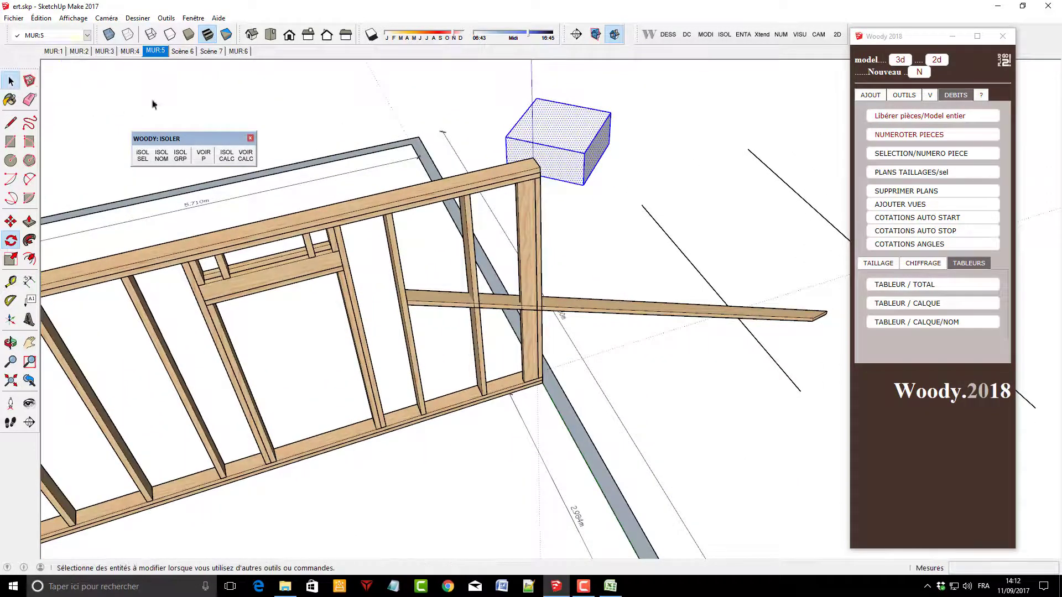
key("g")
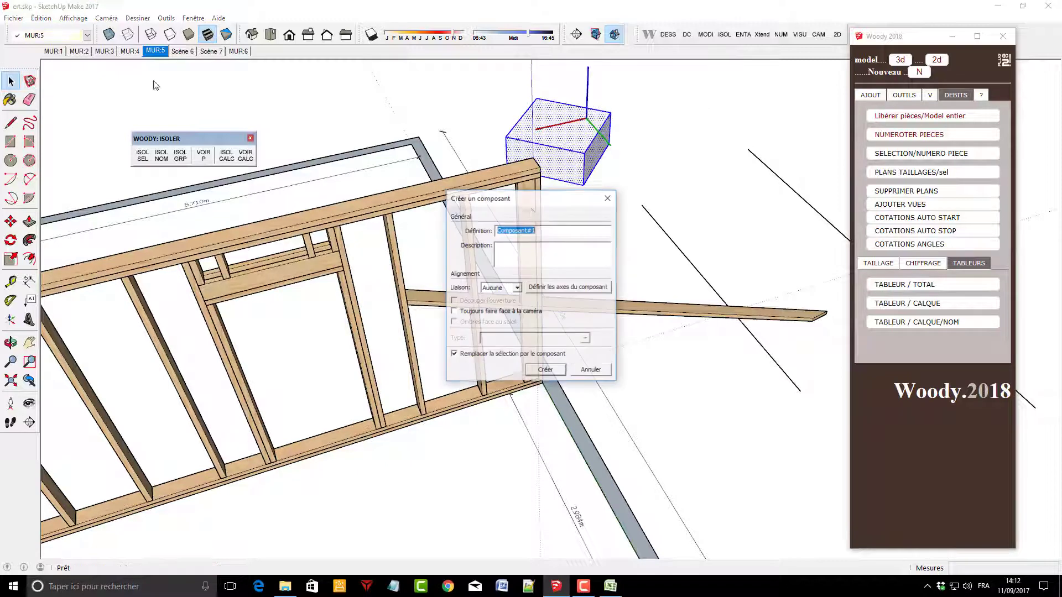
left_click(542, 370)
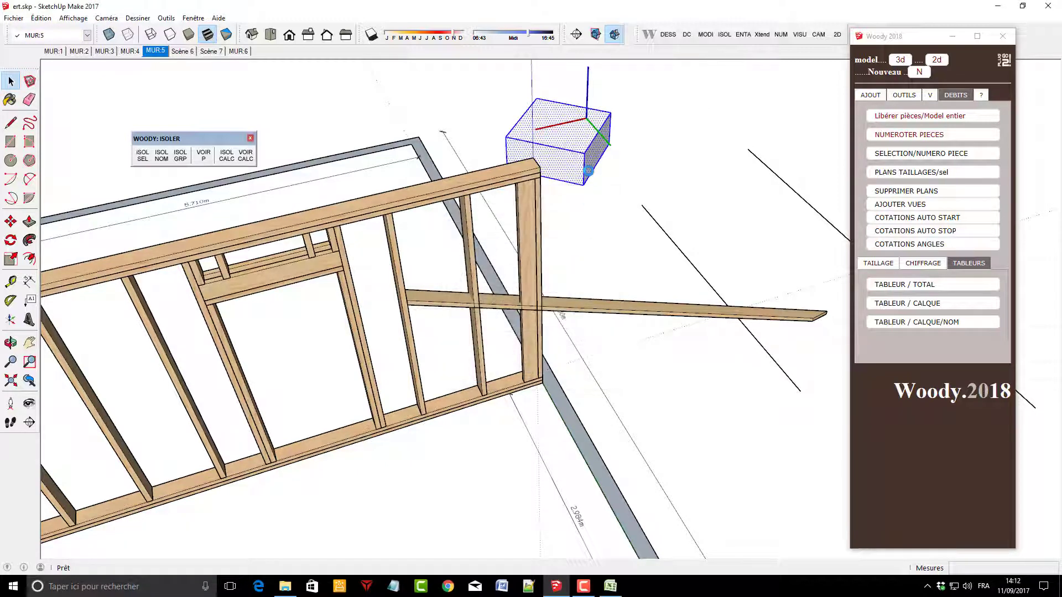
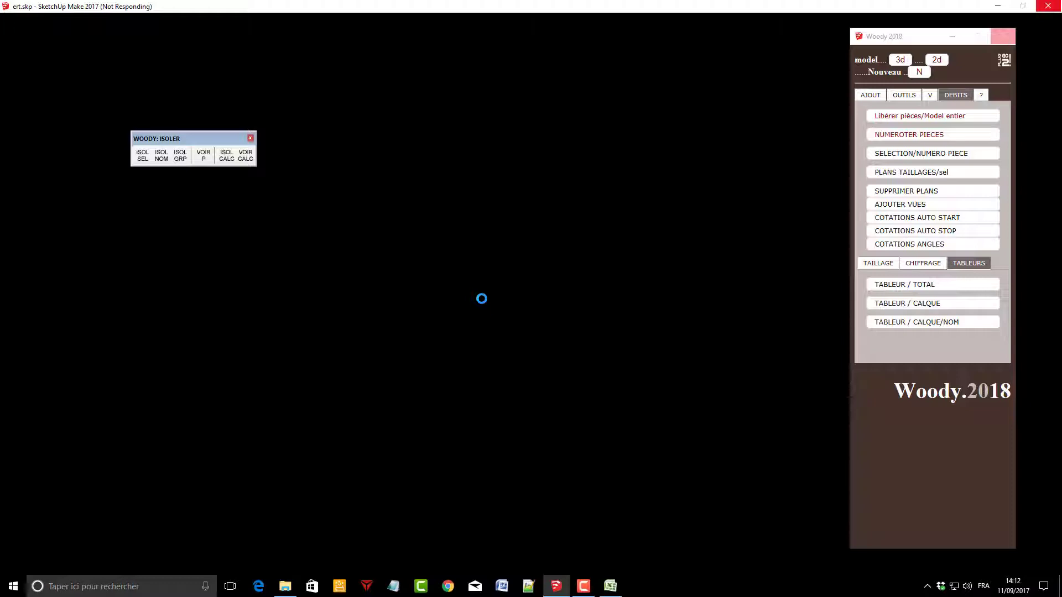
Review the exported cutting-list tables in Excel, then close the workbook without saving
left_click(611, 586)
scroll(608, 299, "down", 3)
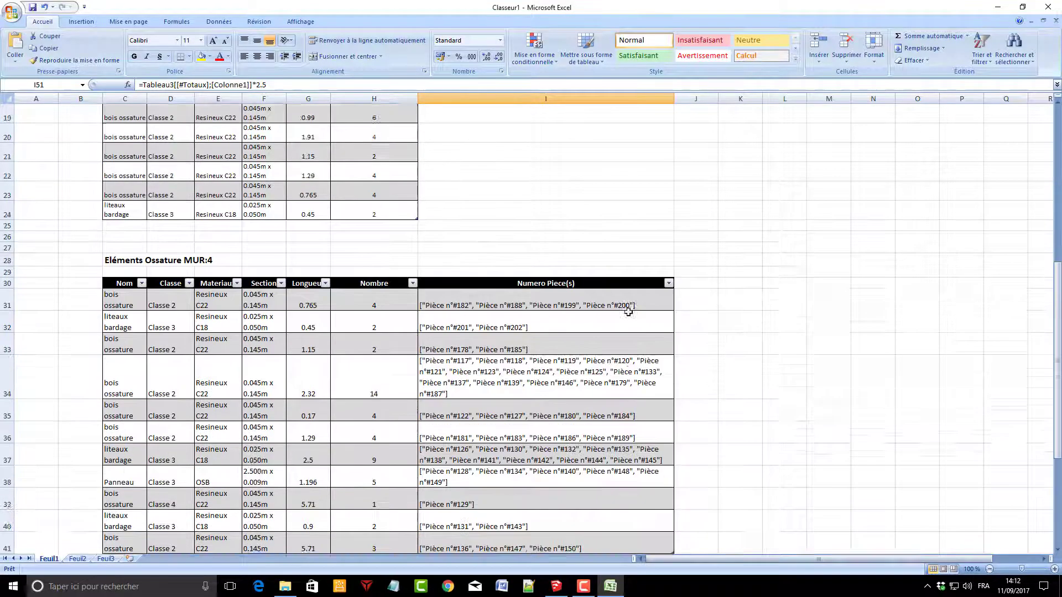
scroll(630, 310, "down", 4)
scroll(632, 314, "up", 1)
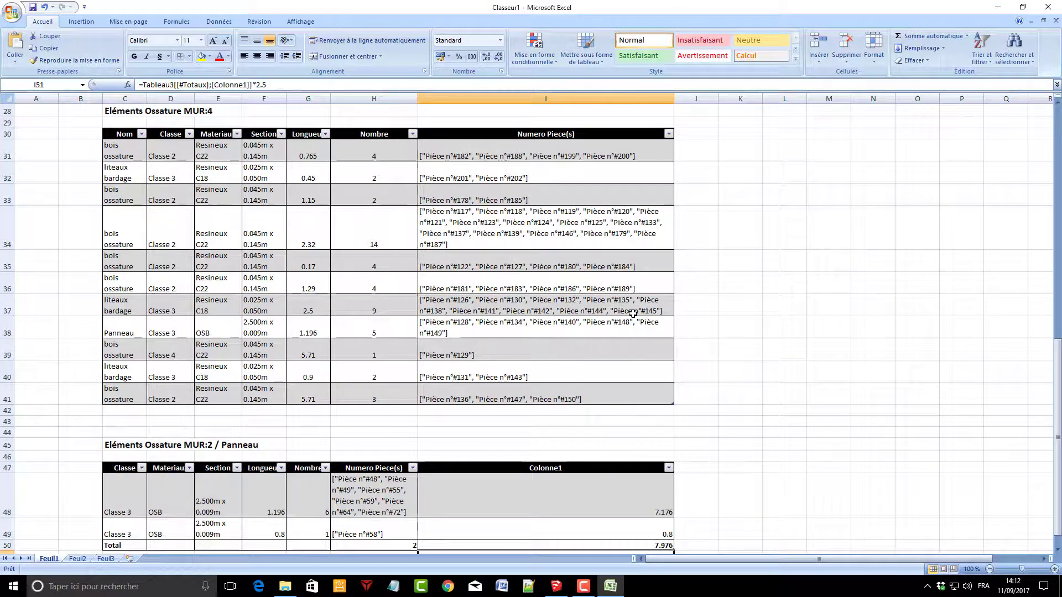
scroll(633, 313, "down", 2)
scroll(633, 314, "up", 5)
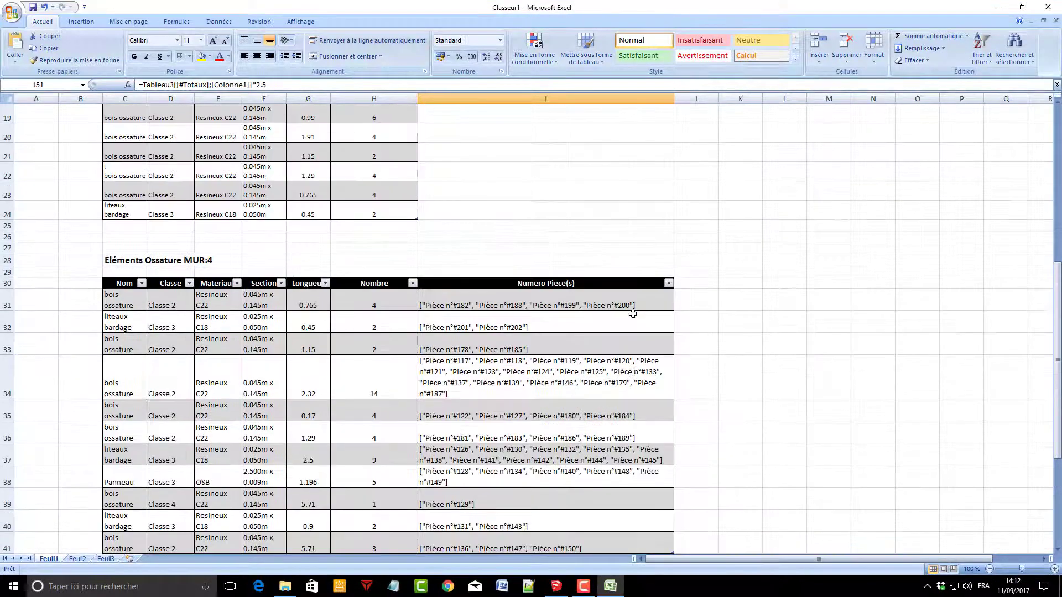
left_click(1049, 7)
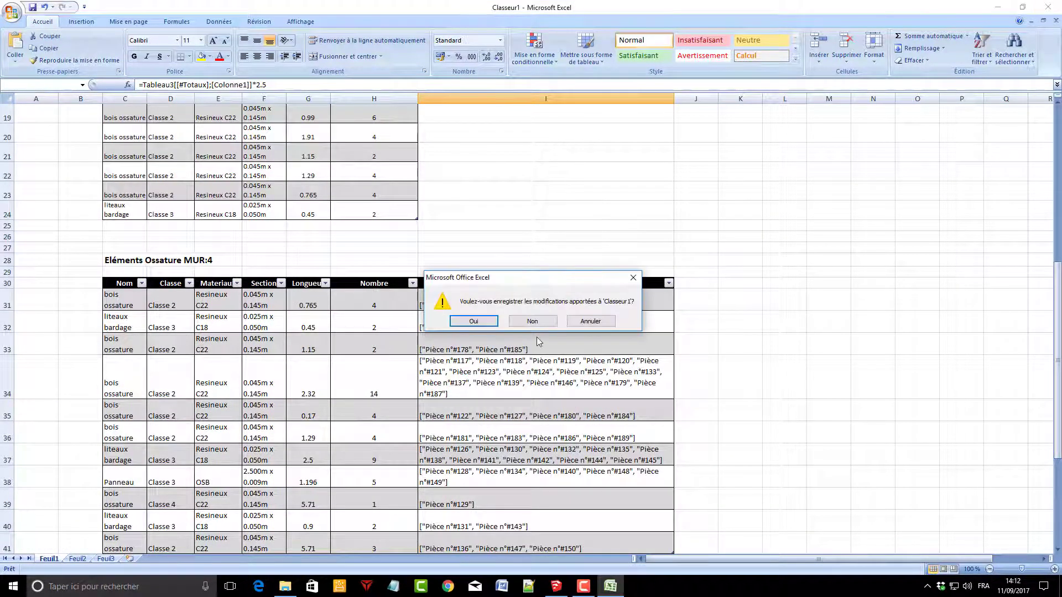
left_click(549, 321)
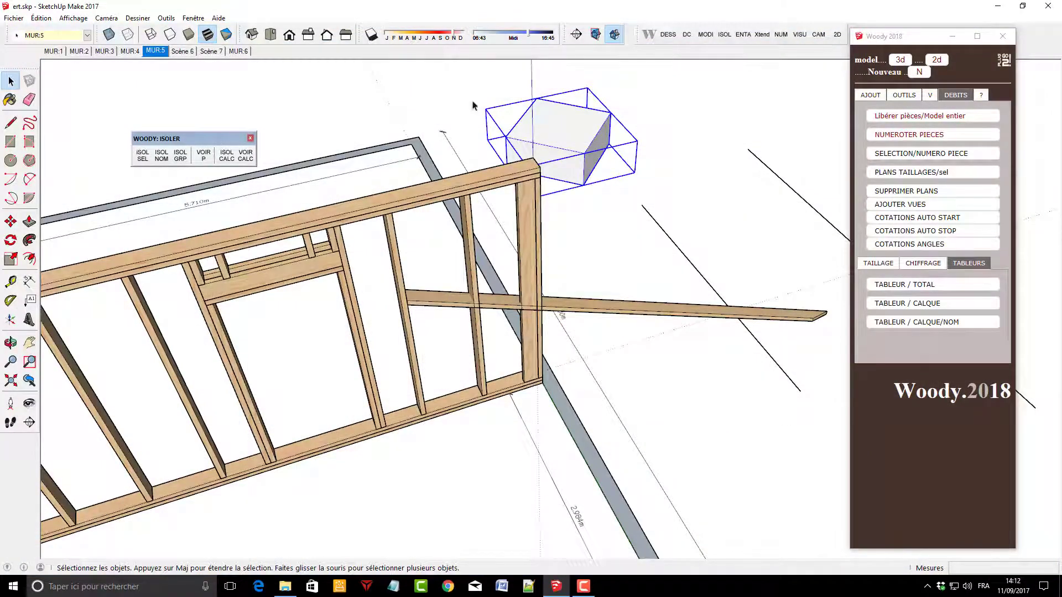
Fix the cube's oversized bounding box with Woody's Corriger BBox tool
mouse_move(460, 176)
middle_mouse_down()
mouse_move(764, 308)
mouse_move(606, 258)
middle_mouse_up()
scroll(600, 116, "down", 2)
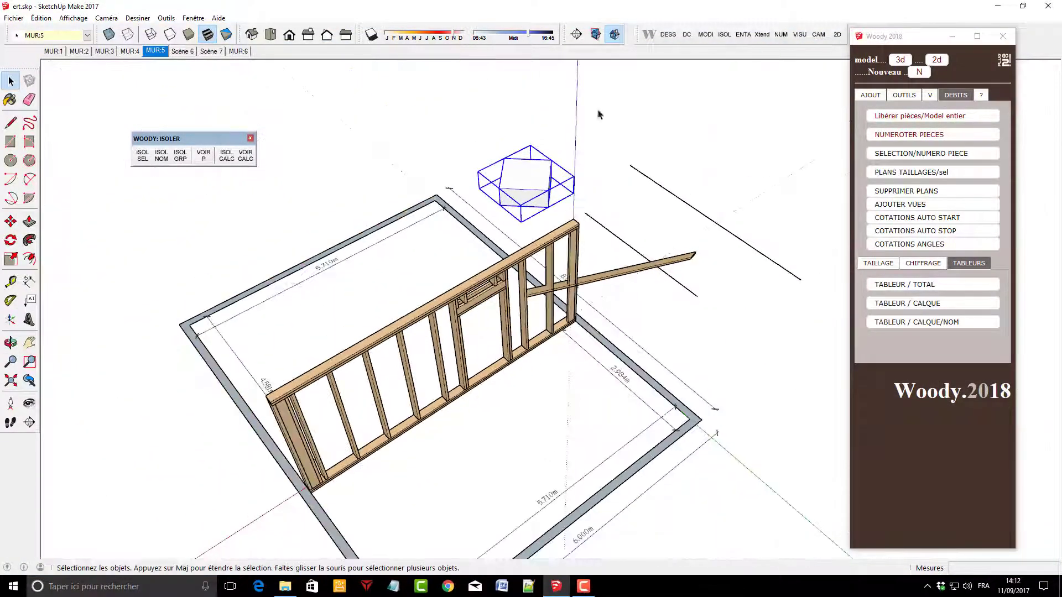
scroll(550, 100, "up", 3)
scroll(570, 156, "up", 1)
scroll(569, 156, "up", 2)
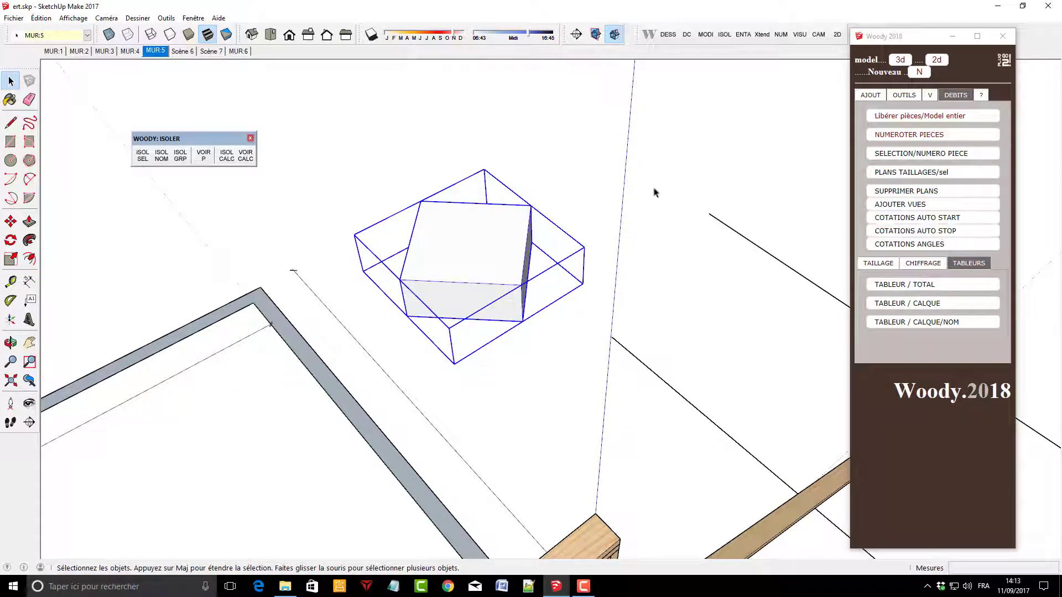
left_click(904, 95)
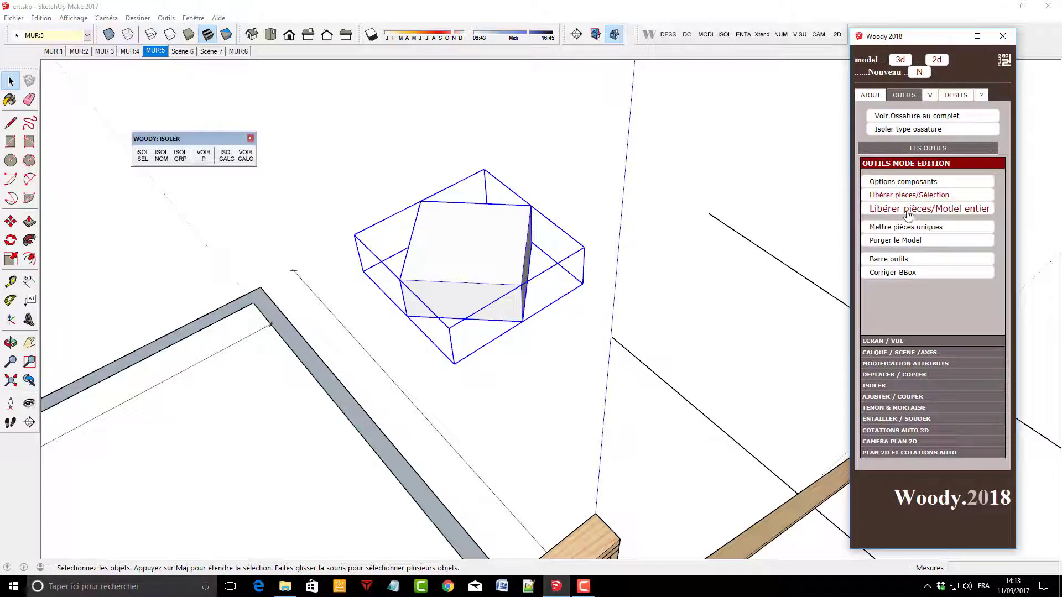
left_click(903, 274)
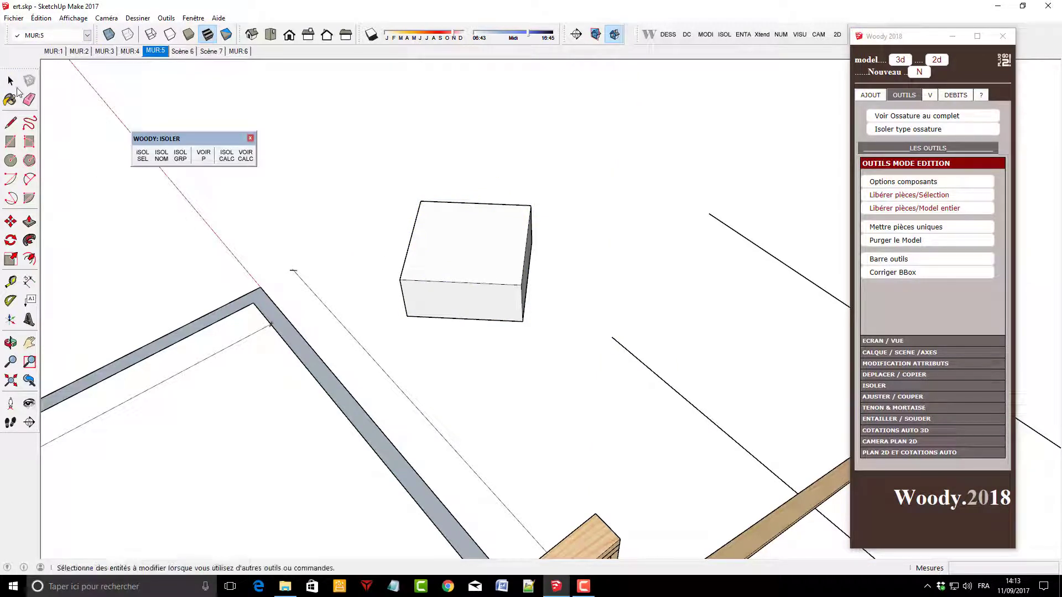
Open the cube and check that its bounds now fit tightly
left_click(11, 80)
double_click(458, 277)
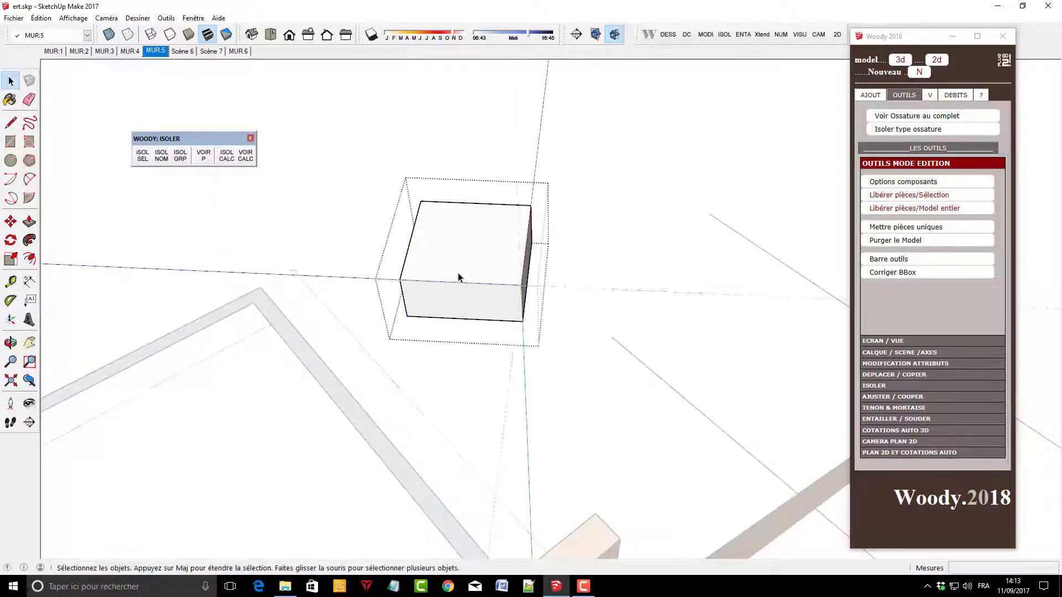
left_click(437, 281)
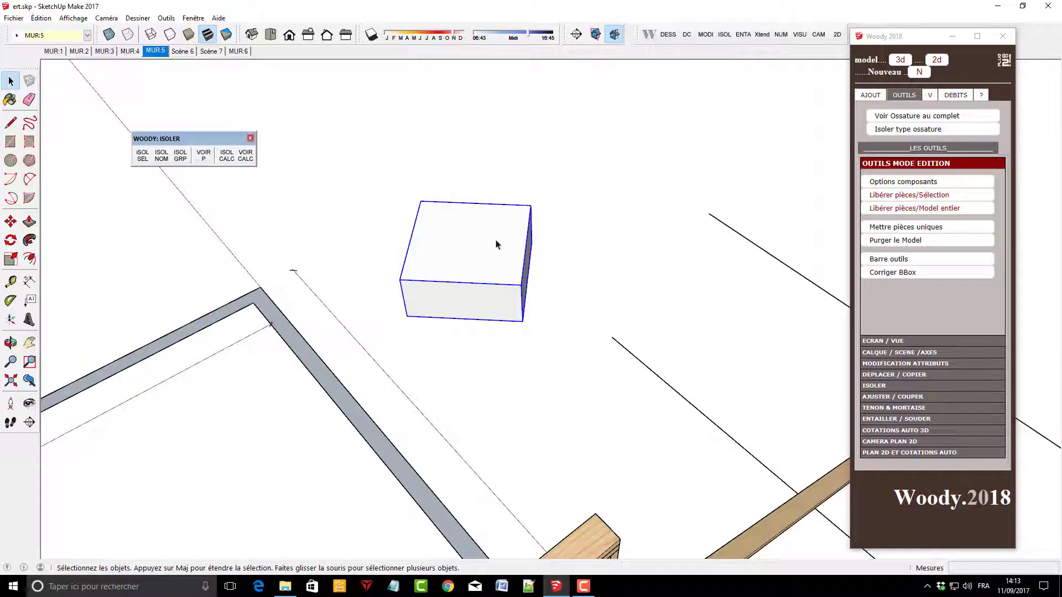
mouse_move(498, 266)
middle_mouse_down()
mouse_move(724, 239)
mouse_move(689, 344)
mouse_move(392, 374)
mouse_move(570, 439)
mouse_move(629, 429)
middle_mouse_up()
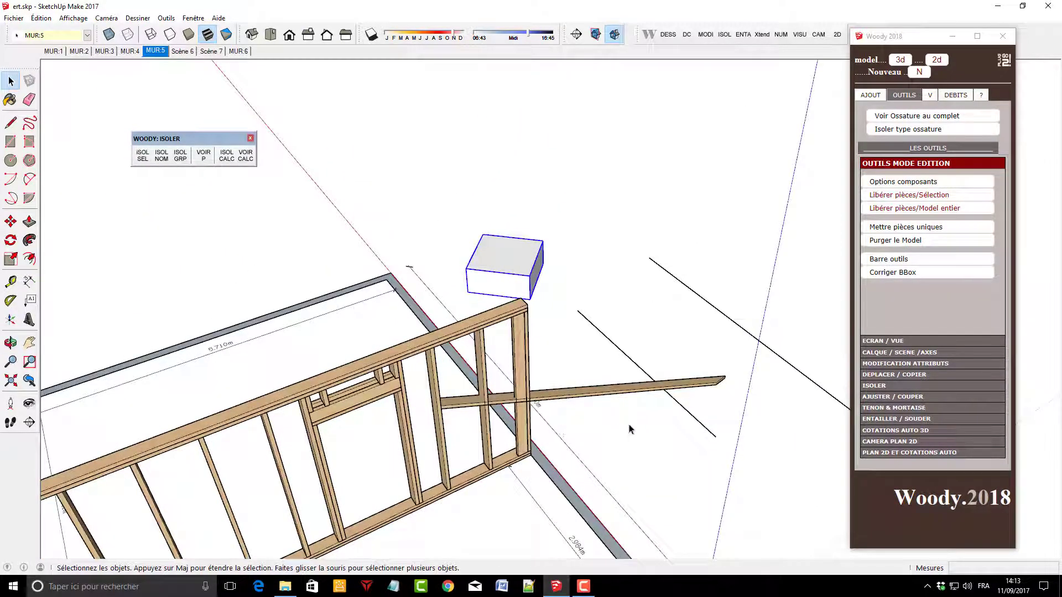
left_click(526, 270, "shift")
scroll(500, 269, "up", 2)
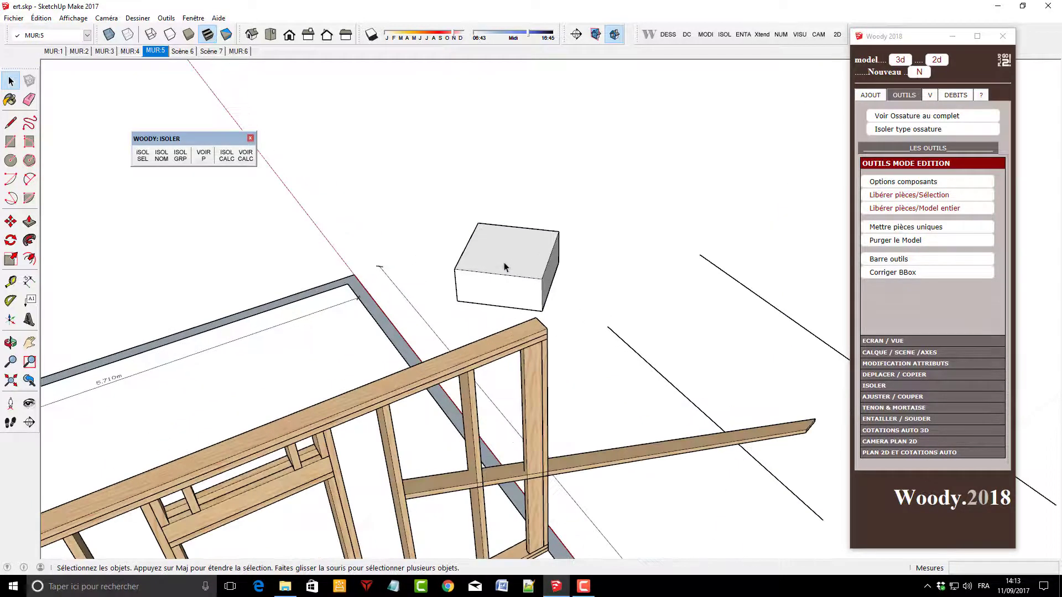
left_click(503, 263)
left_click(882, 389)
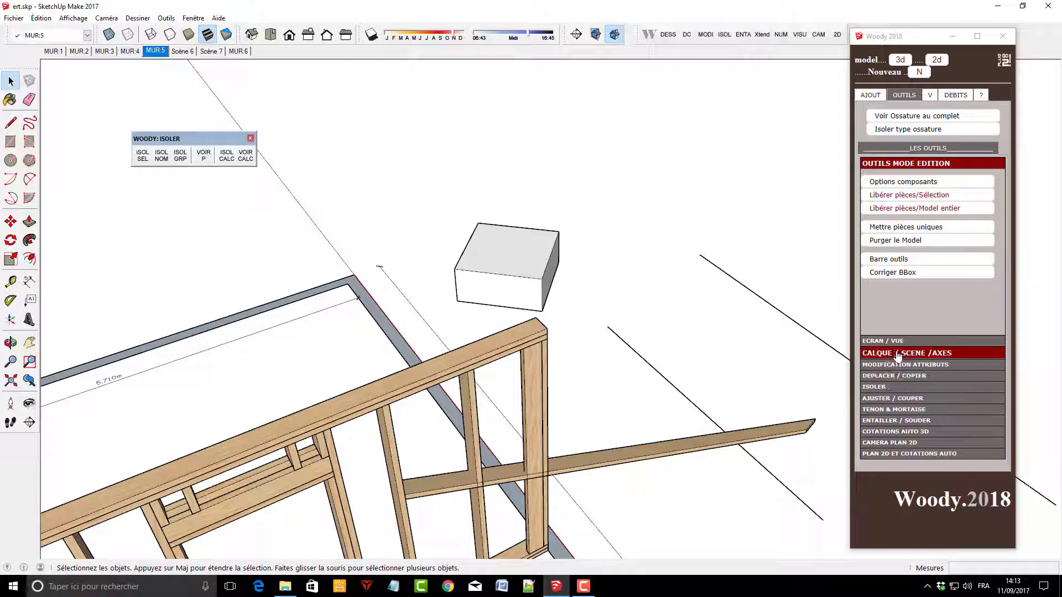
Trim the diagonal brace against the vertical stud using Ajuster pièce à pièce
left_click(894, 399)
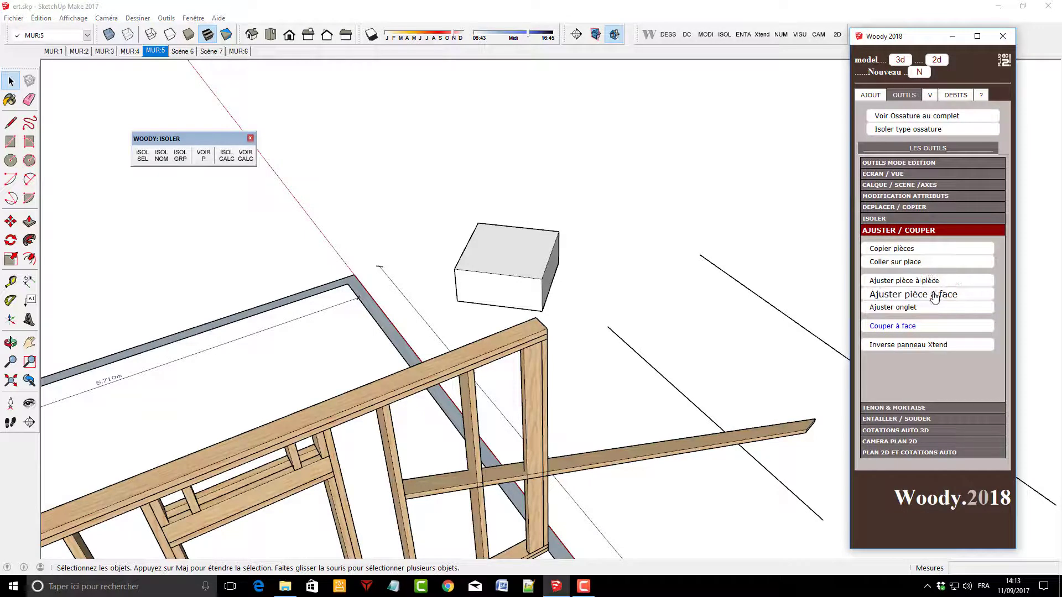
left_click(934, 287)
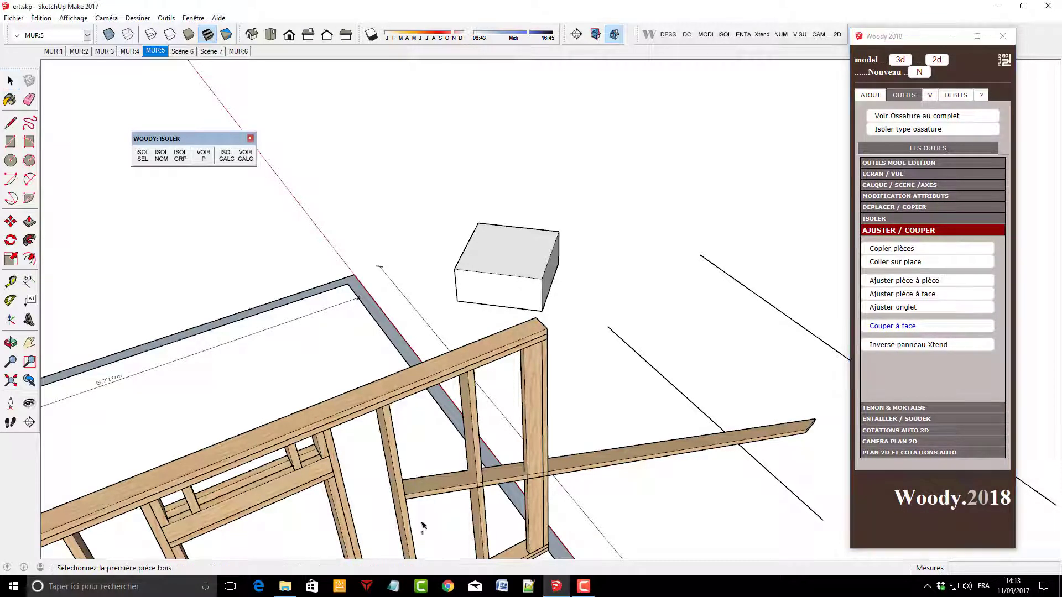
left_click(457, 483)
left_click(470, 454)
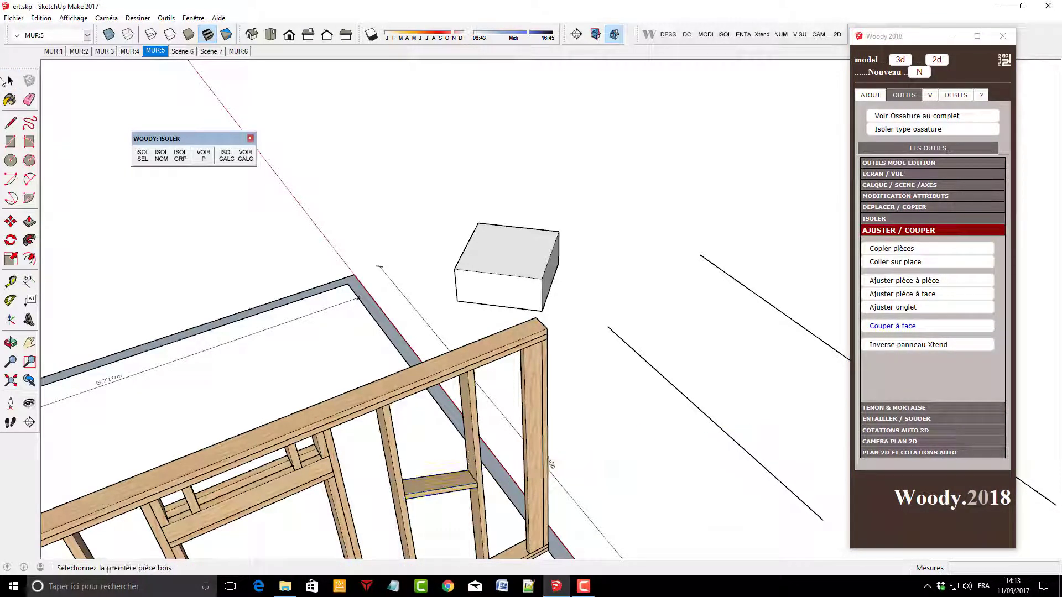
left_click(10, 81)
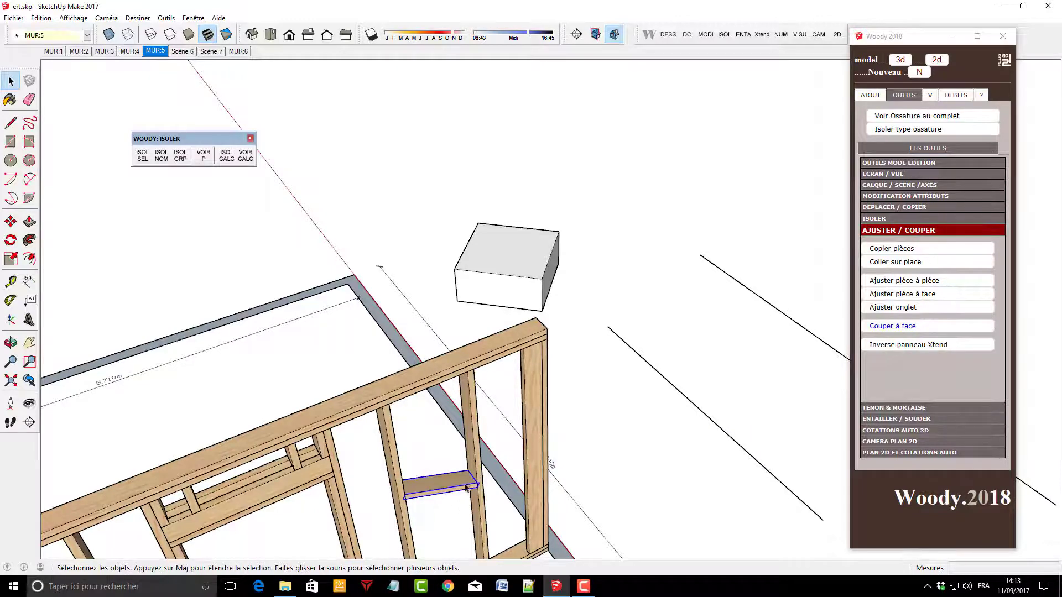
scroll(592, 367, "down", 1)
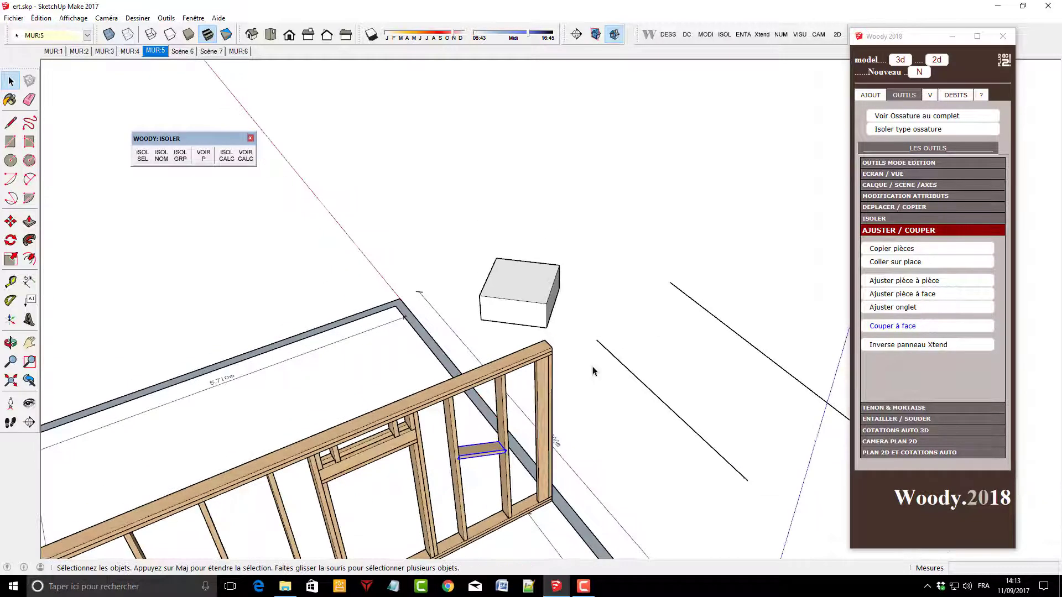
left_click(941, 99)
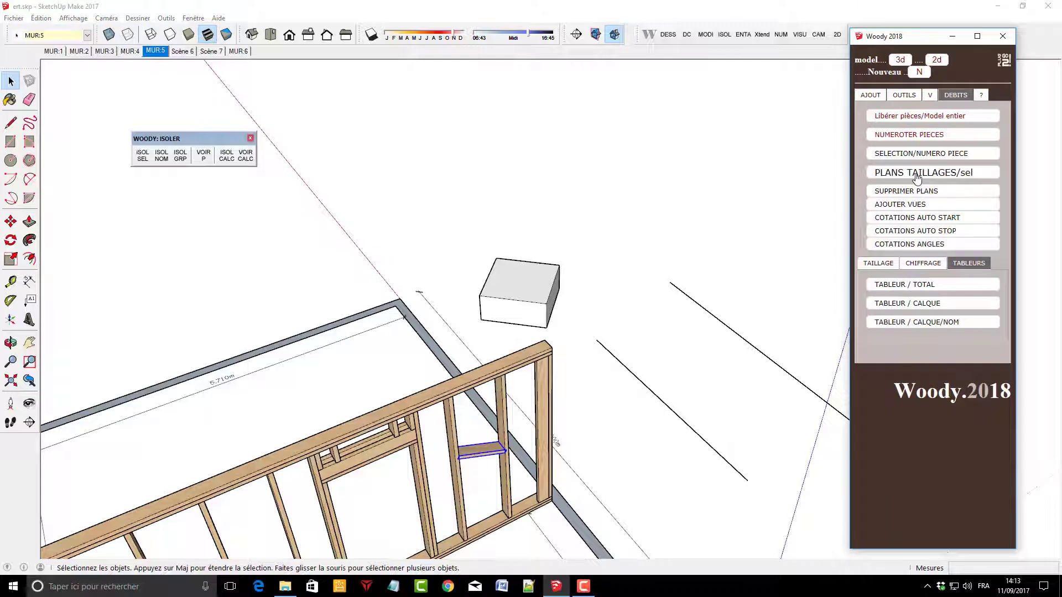
Generate the F:Groupe#1 cutting plan for the selected piece, view it, then delete it
left_click(916, 176)
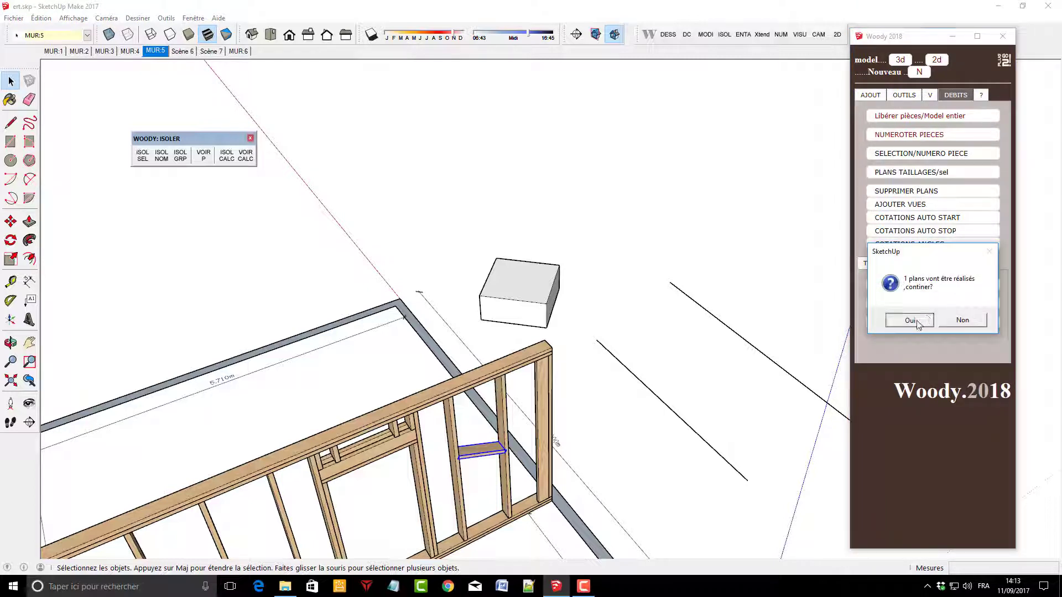
left_click(910, 320)
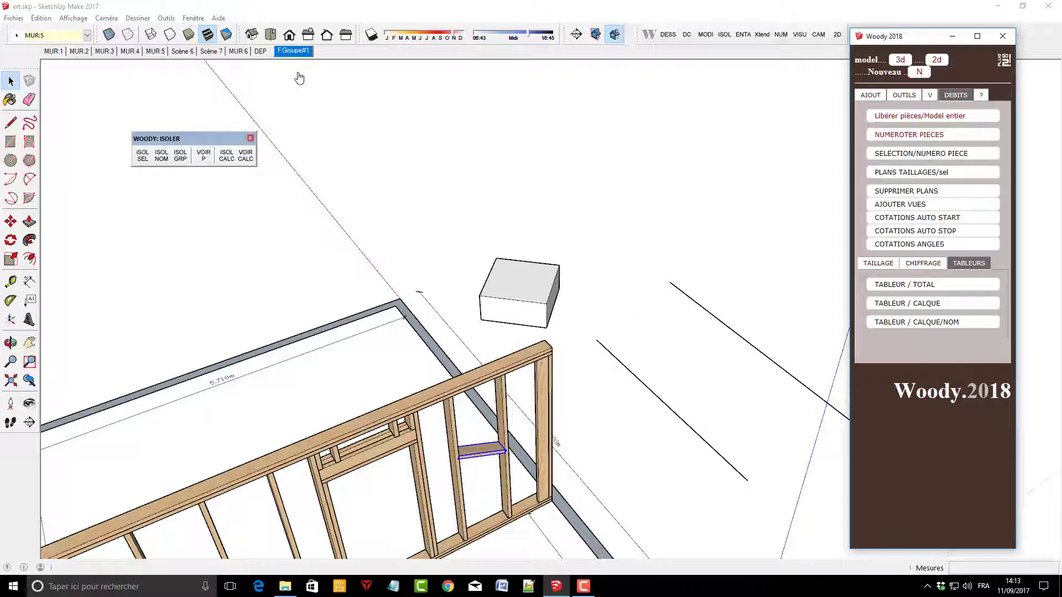
left_click(297, 51)
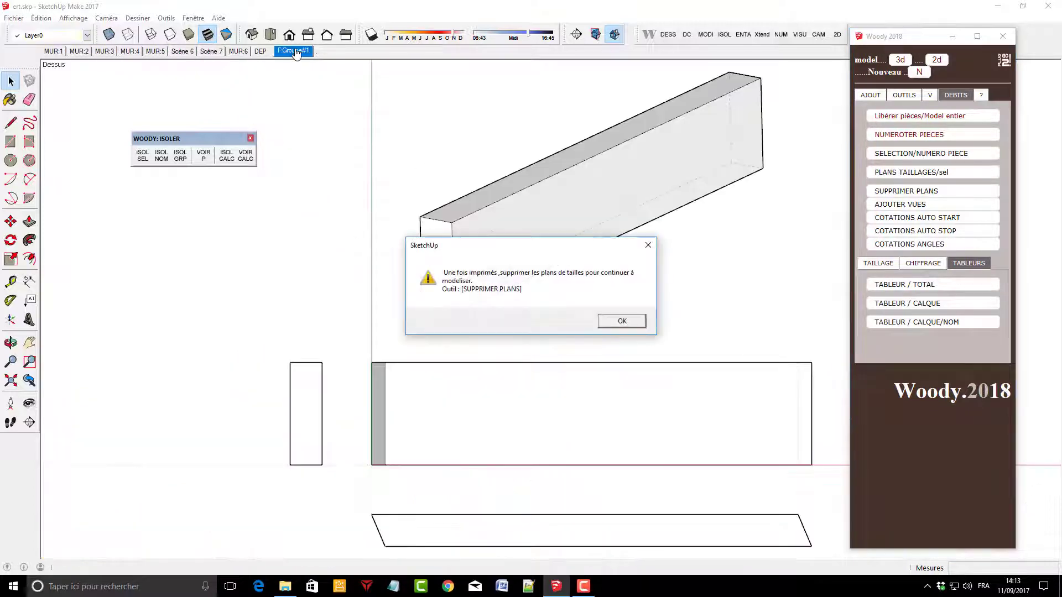
left_click(636, 326)
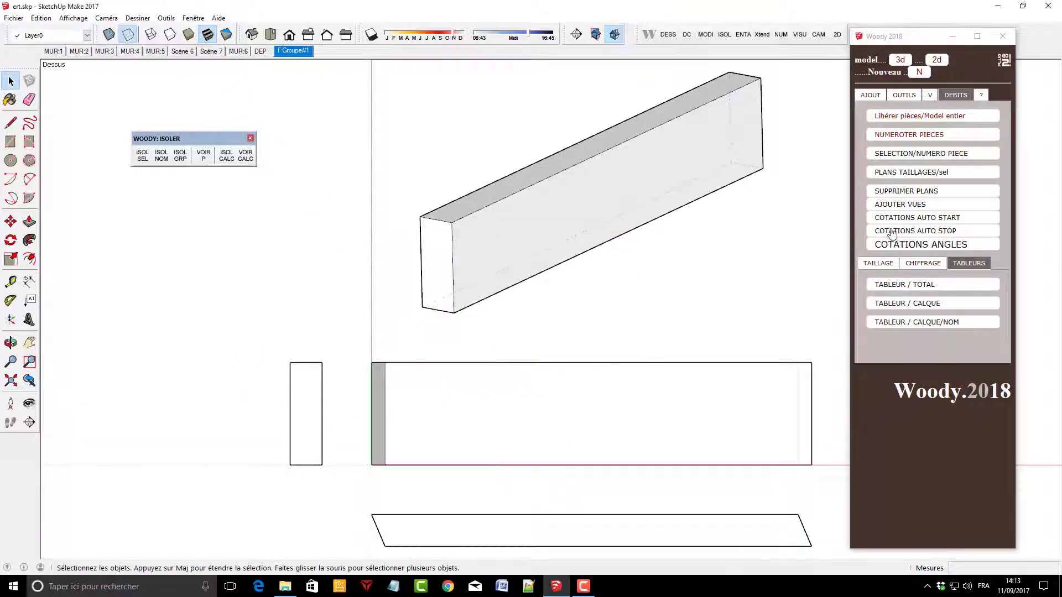
left_click(900, 196)
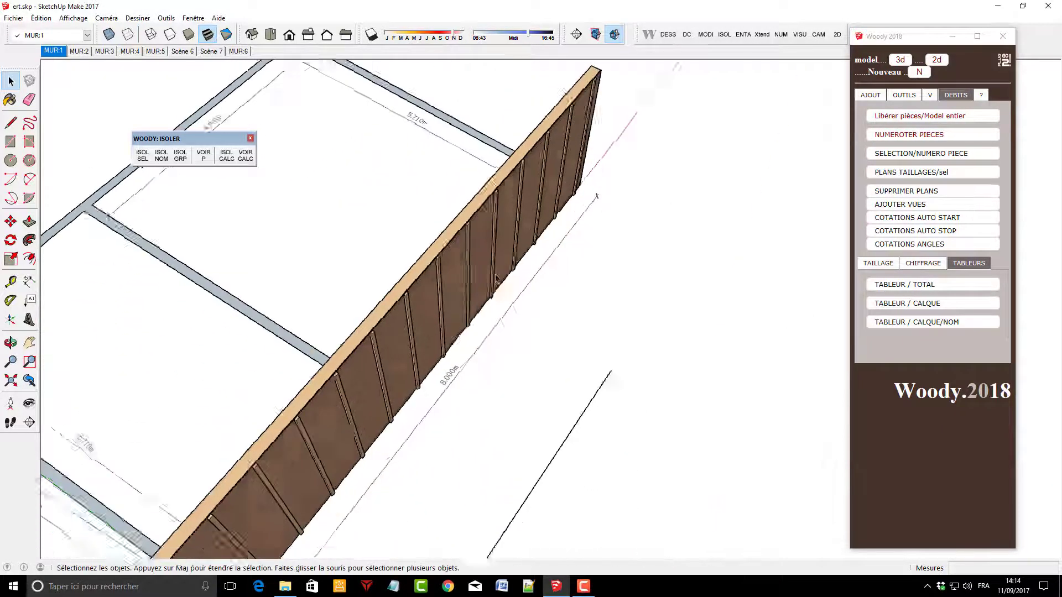
From the MUR:5 scene, renumber all timber pieces with NUMEROTER PIECES
left_click(155, 51)
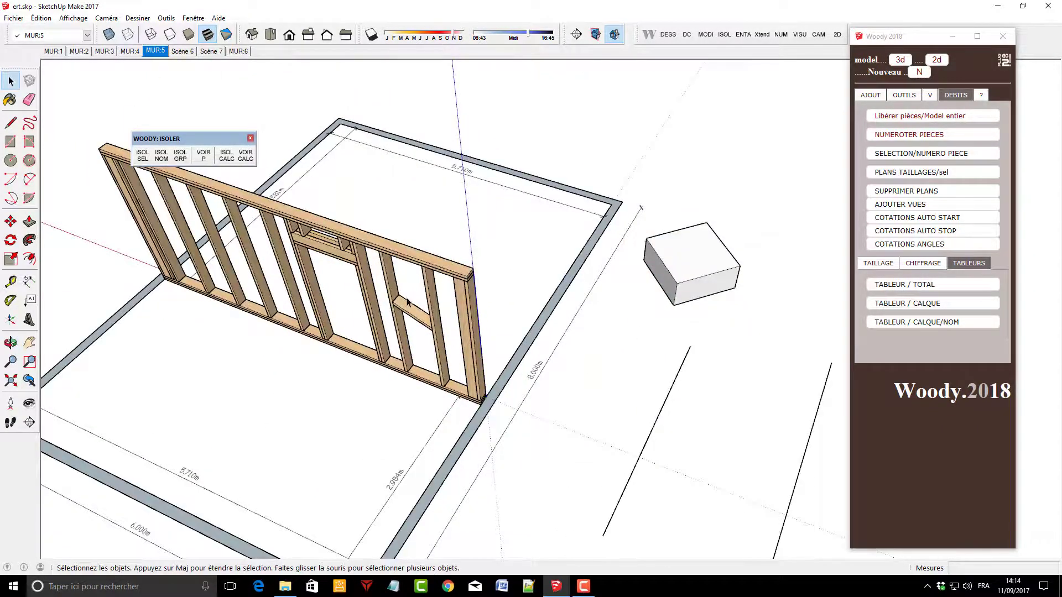
left_click(950, 122)
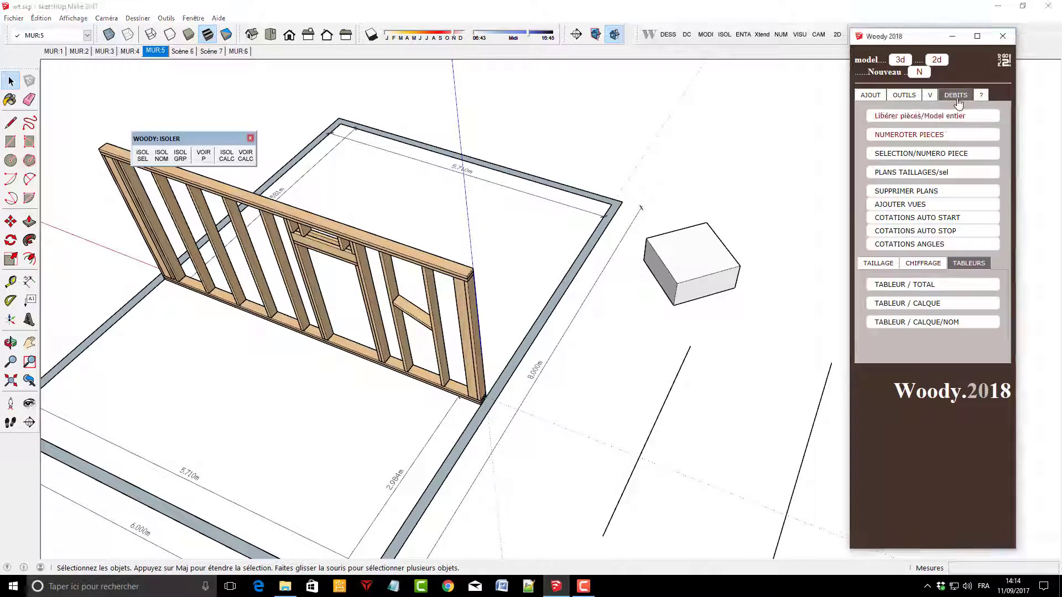
left_click(931, 134)
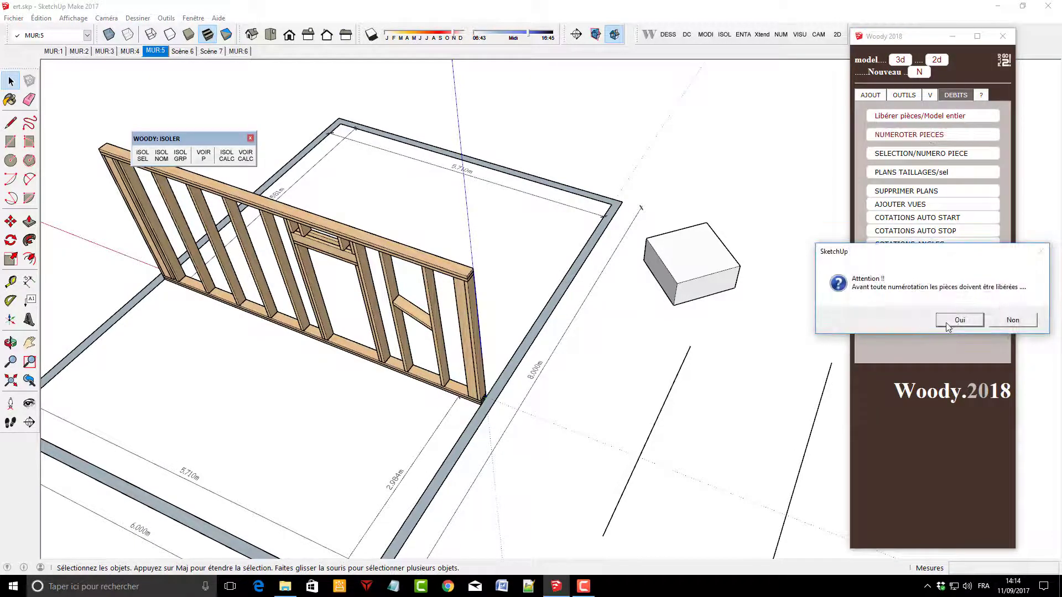
left_click(949, 321)
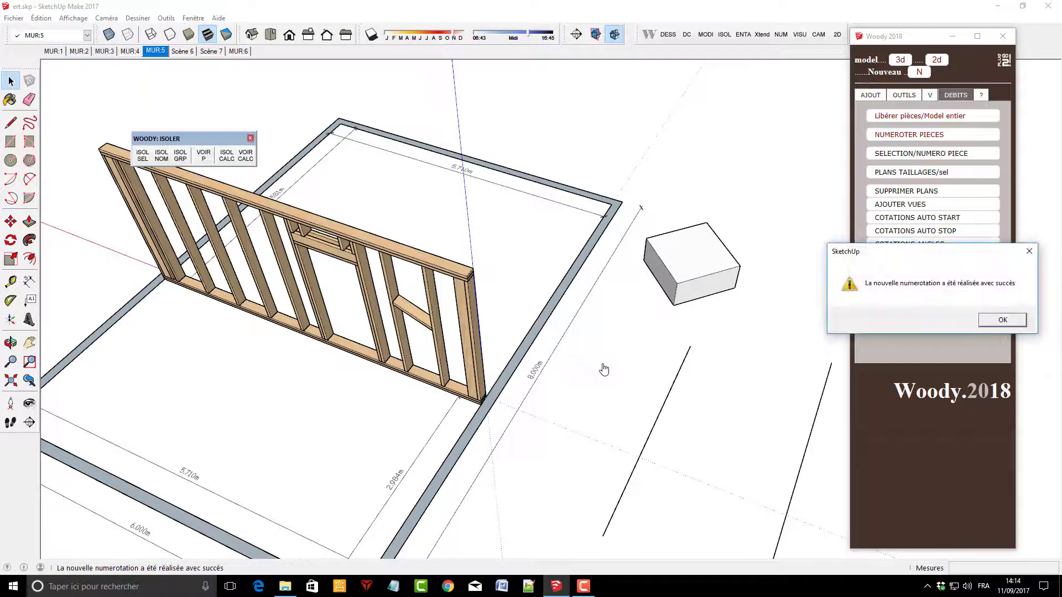
left_click(1002, 321)
left_click(420, 317)
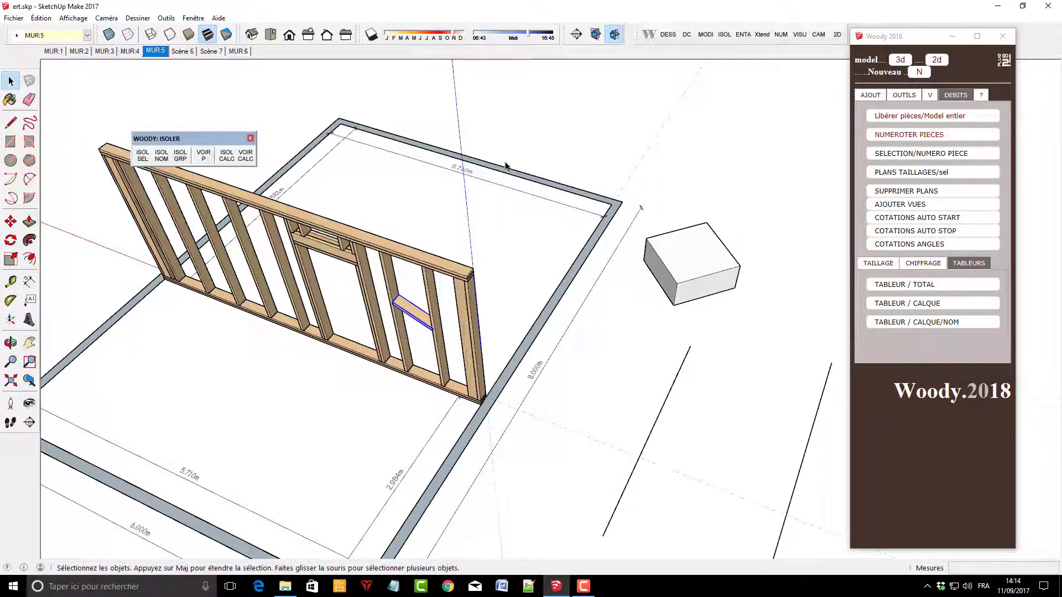
middle_click_drag(474, 265, 521, 249)
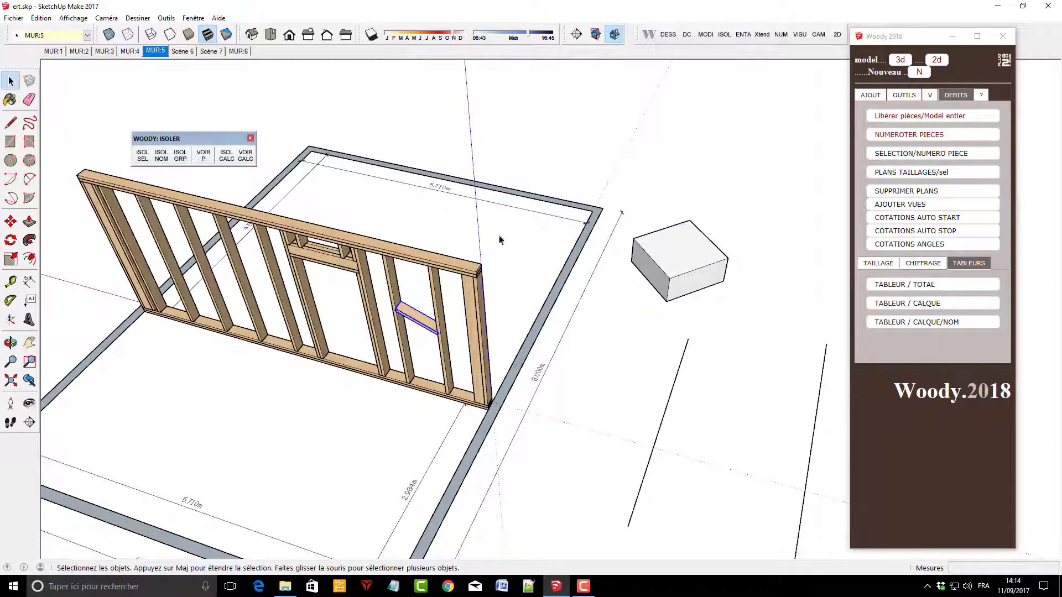
mouse_move(515, 310)
middle_mouse_down()
mouse_move(329, 468)
mouse_move(719, 310)
mouse_move(704, 322)
middle_mouse_up()
scroll(379, 391, "up", 3)
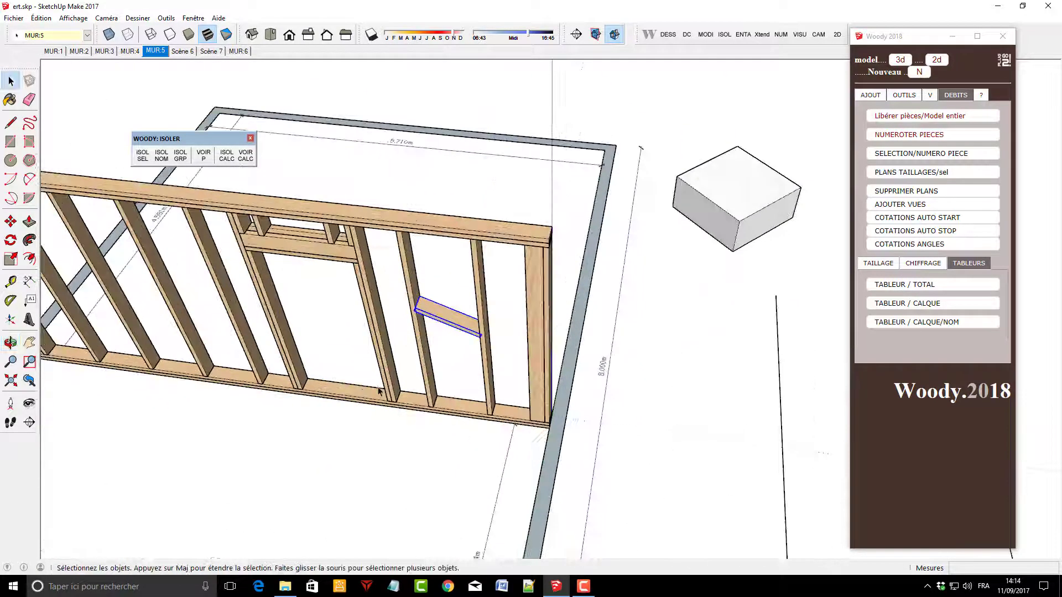
middle_click_drag(475, 351, 441, 330)
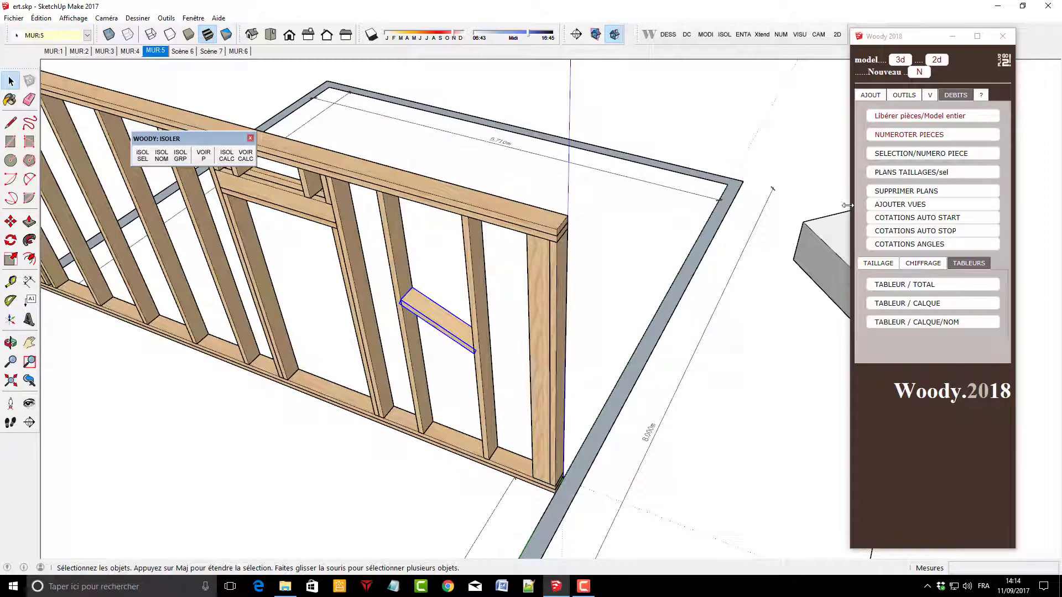
scroll(473, 243, "down", 2)
scroll(473, 244, "down", 2)
scroll(472, 238, "up", 4)
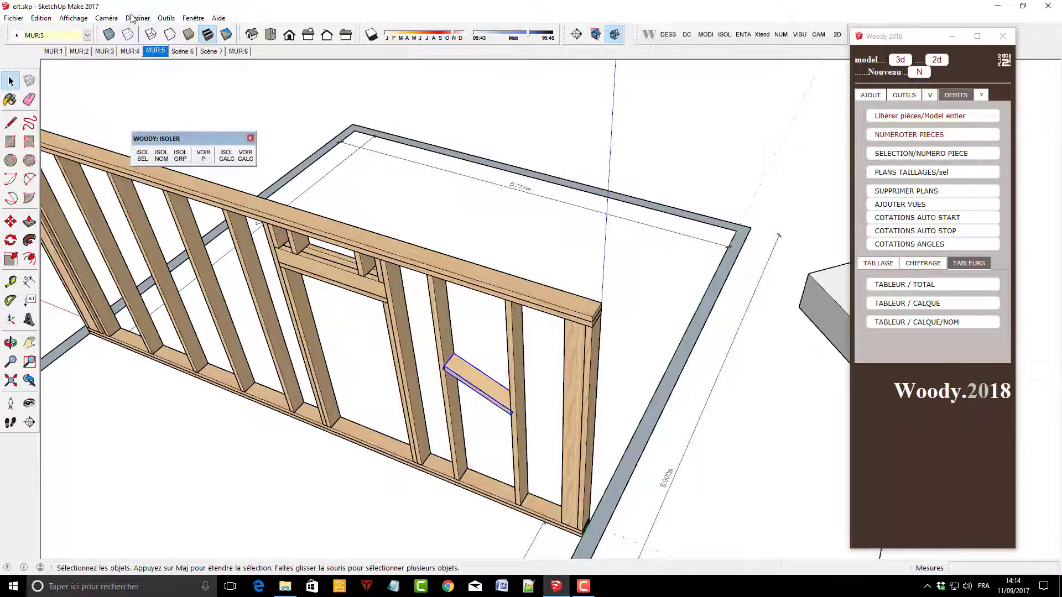
left_click(127, 50)
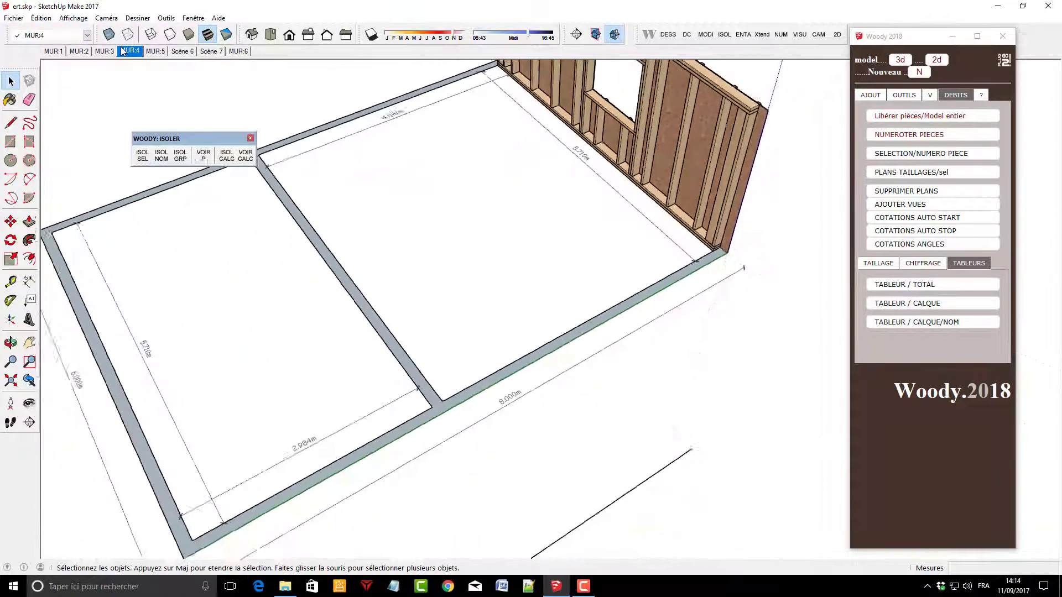
left_click(103, 51)
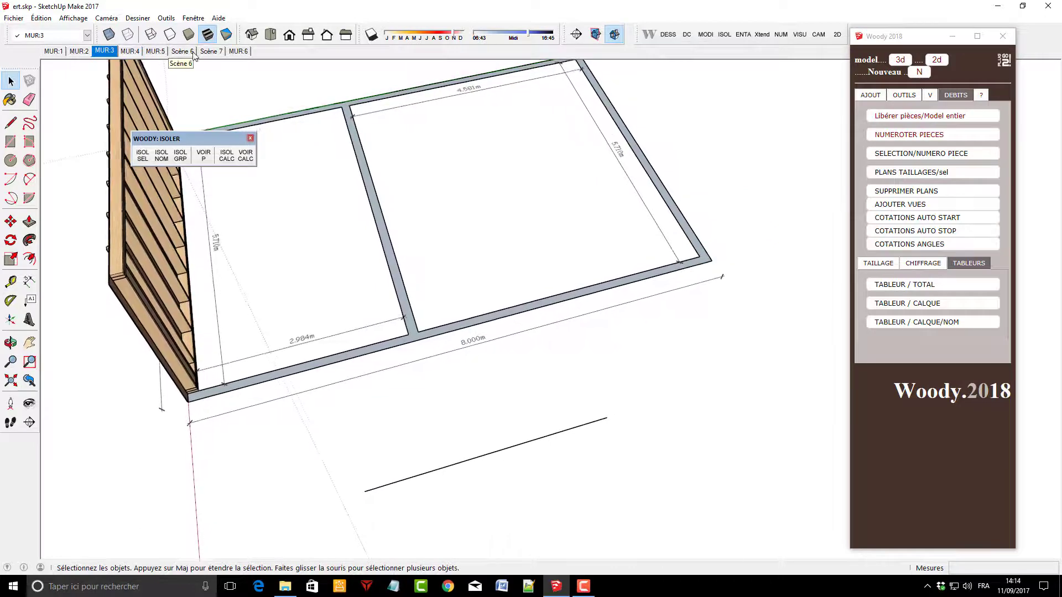
left_click(185, 52)
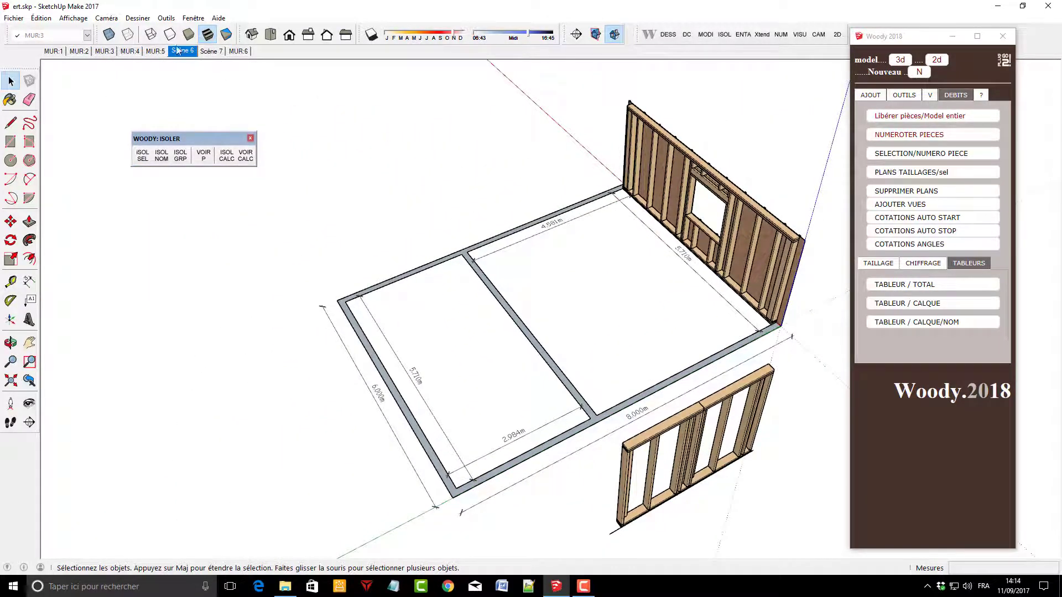
left_click(105, 51)
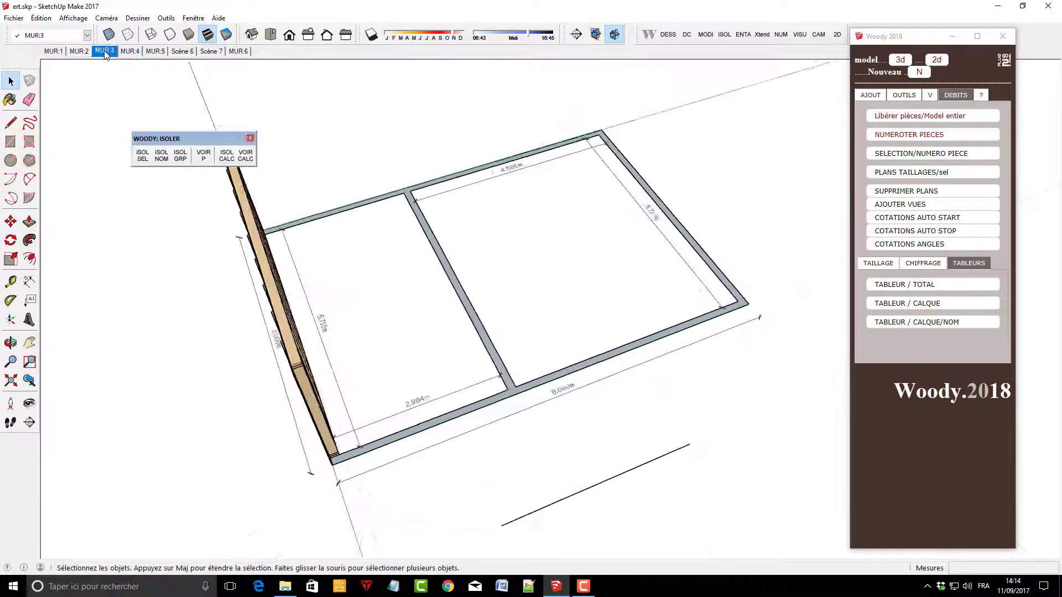
left_click(73, 50)
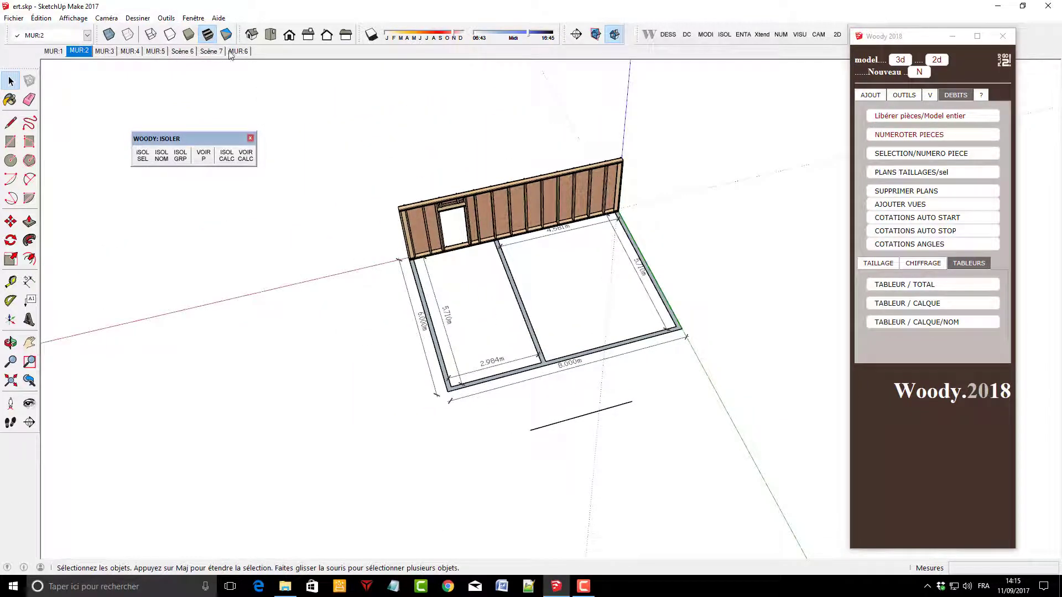
left_click(246, 51)
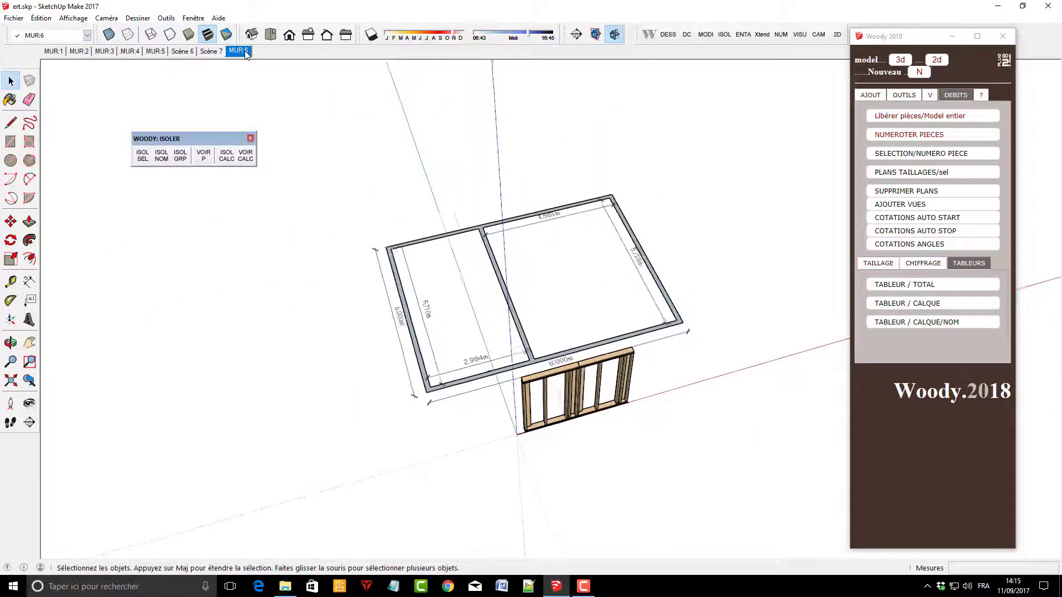
left_click(209, 51)
left_click(164, 51)
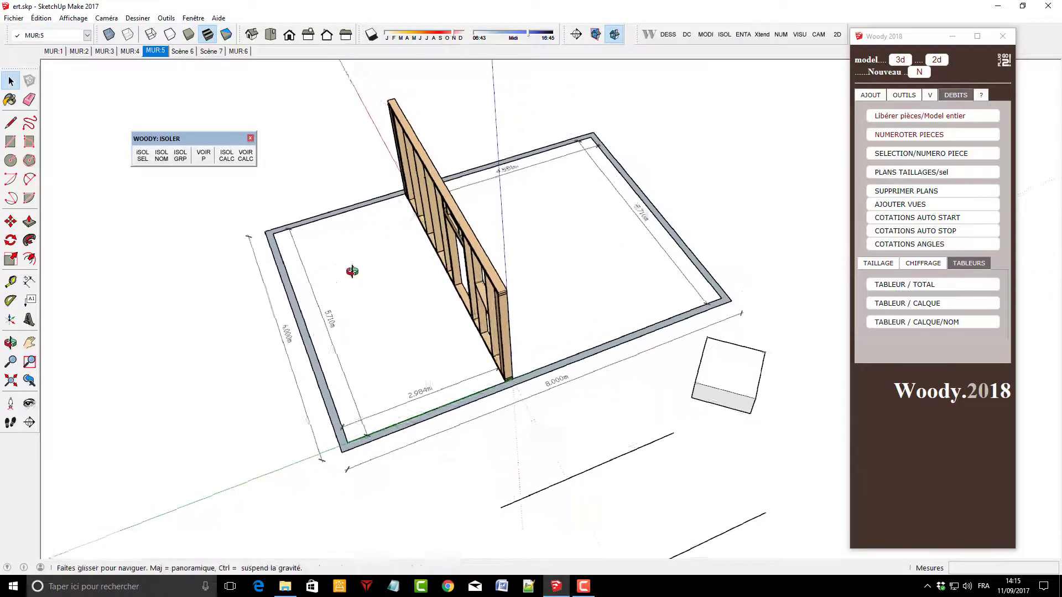
mouse_move(352, 272)
middle_mouse_down()
mouse_move(651, 248)
mouse_move(380, 237)
mouse_move(356, 280)
mouse_move(728, 289)
mouse_move(589, 355)
mouse_move(386, 365)
middle_mouse_up()
Create a cutting plan for the selected diagonal brace, piece n°225
left_click(396, 376)
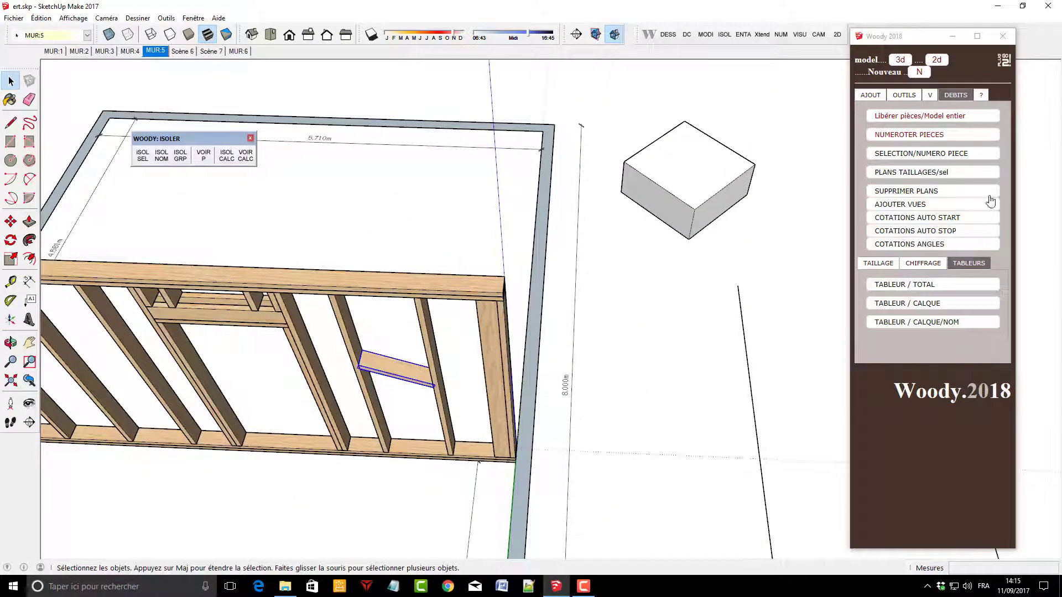
left_click(935, 172)
left_click(910, 321)
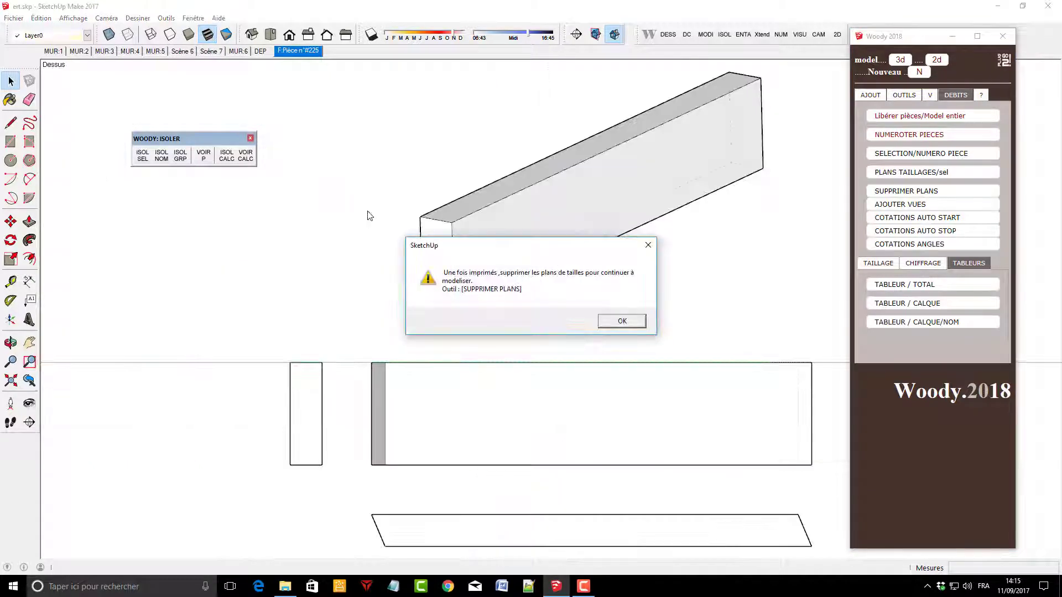
left_click(614, 324)
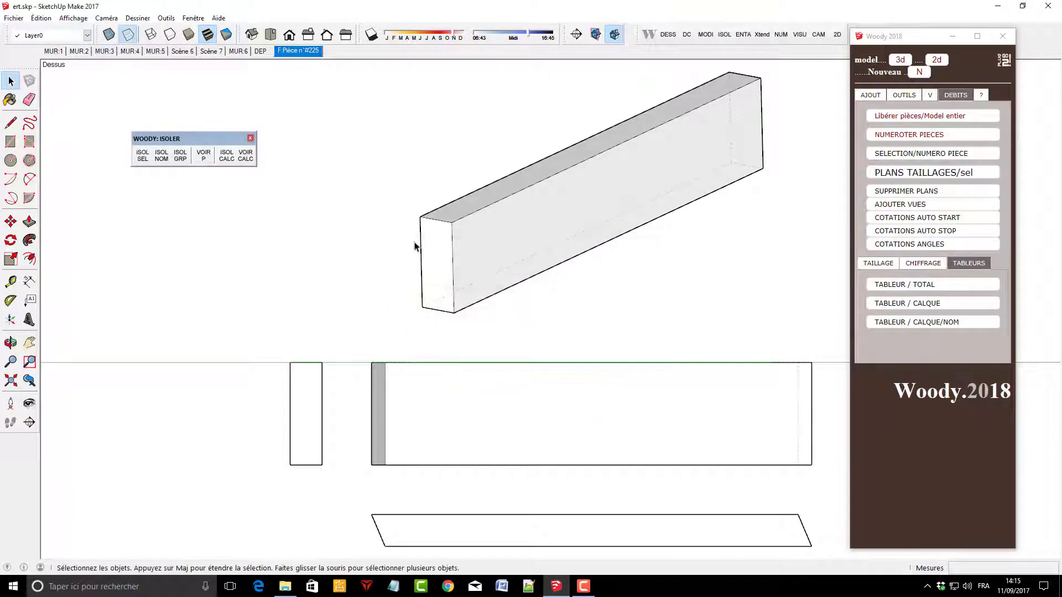
Auto-dimension the brace's flat views: 0.603 m, 0.145 m, 0.622 m and 0.045 m
left_click(909, 219)
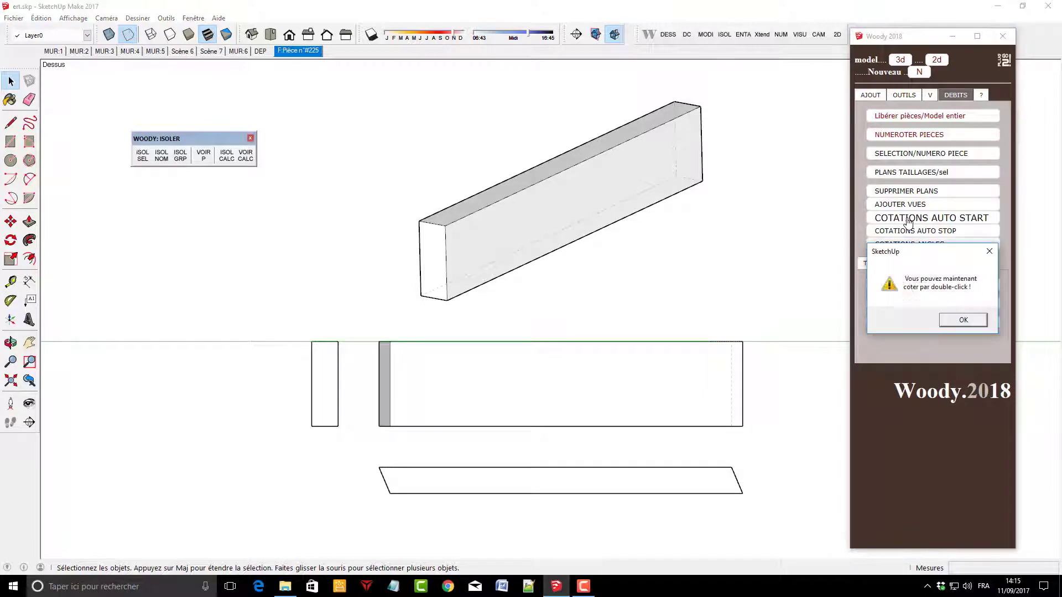
left_click(963, 320)
left_click(525, 394)
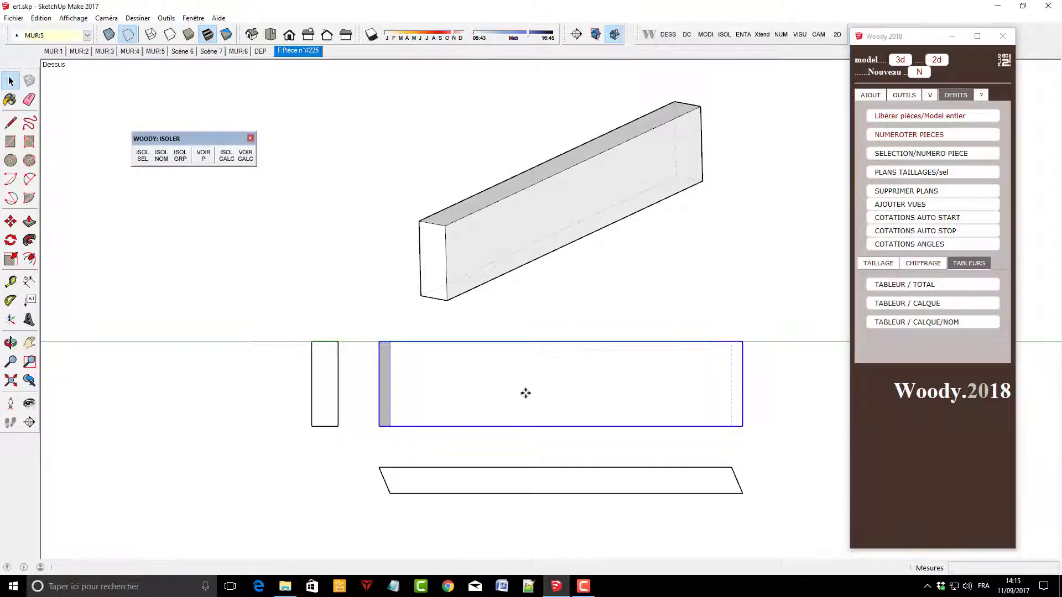
double_click(526, 393)
double_click(537, 487)
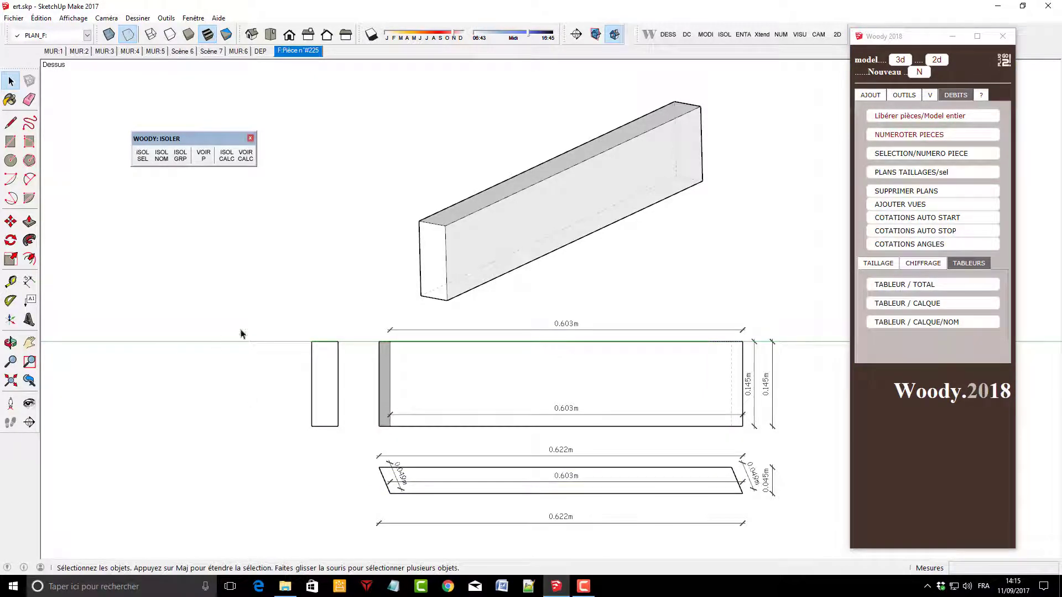
double_click(324, 384)
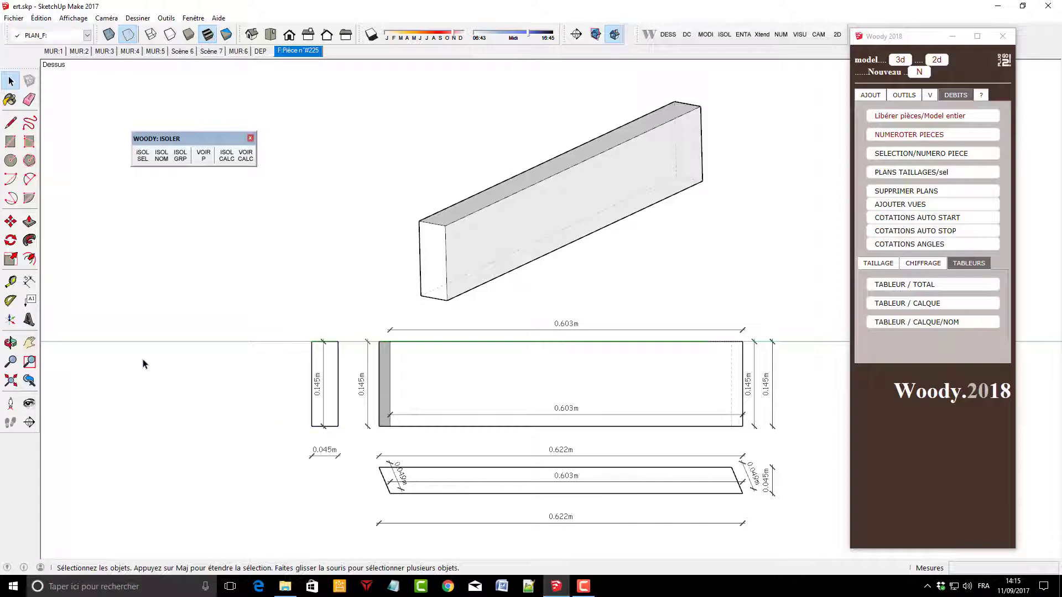
scroll(127, 227, "down", 1)
scroll(127, 227, "down", 1)
scroll(456, 143, "up", 1)
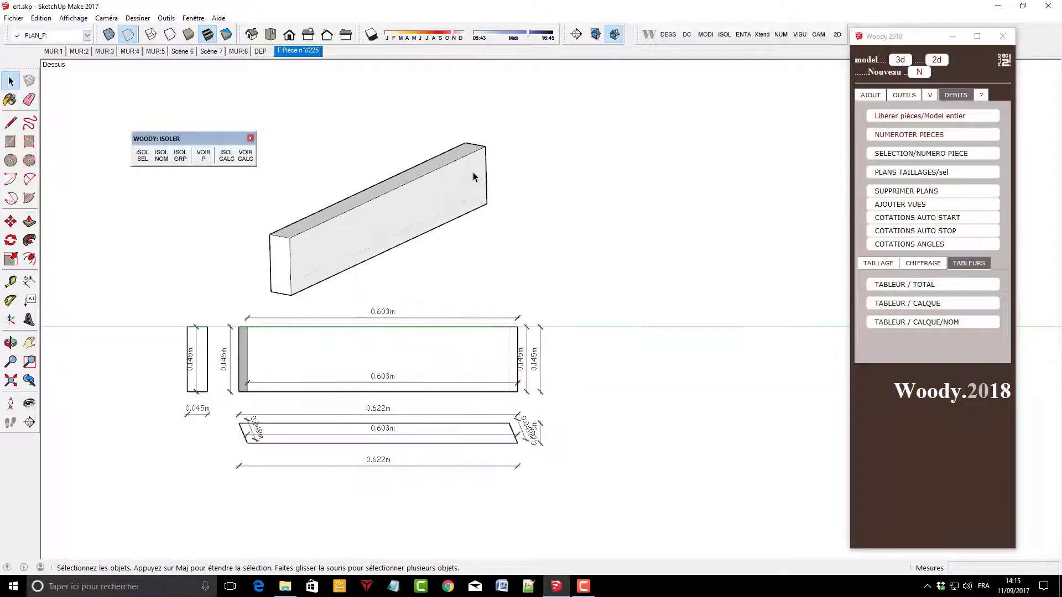
Add an Arriere (rear) view to the plan and auto-dimension it
left_click(922, 205)
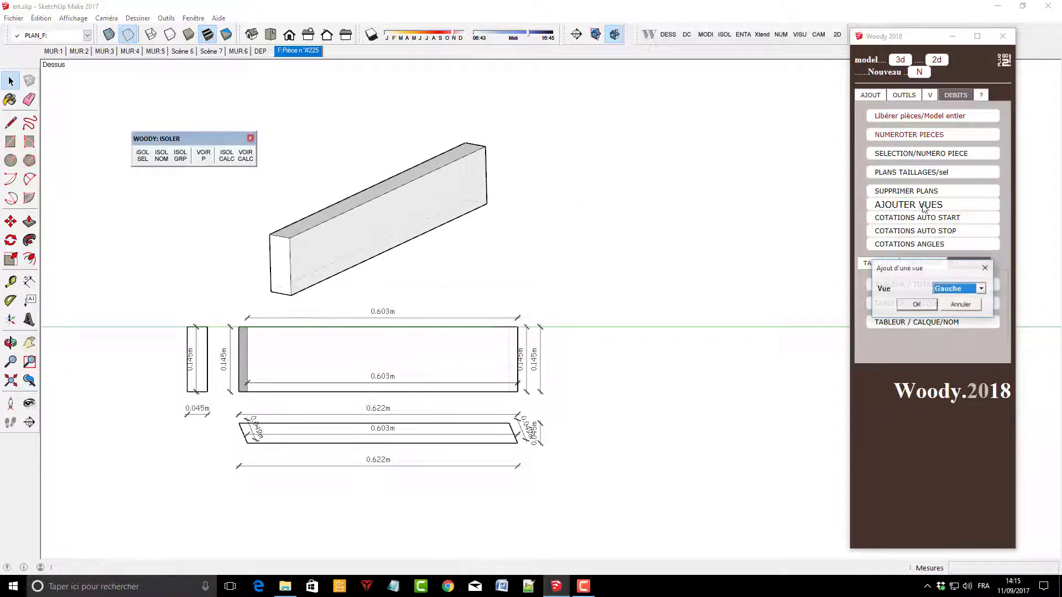
left_click(982, 289)
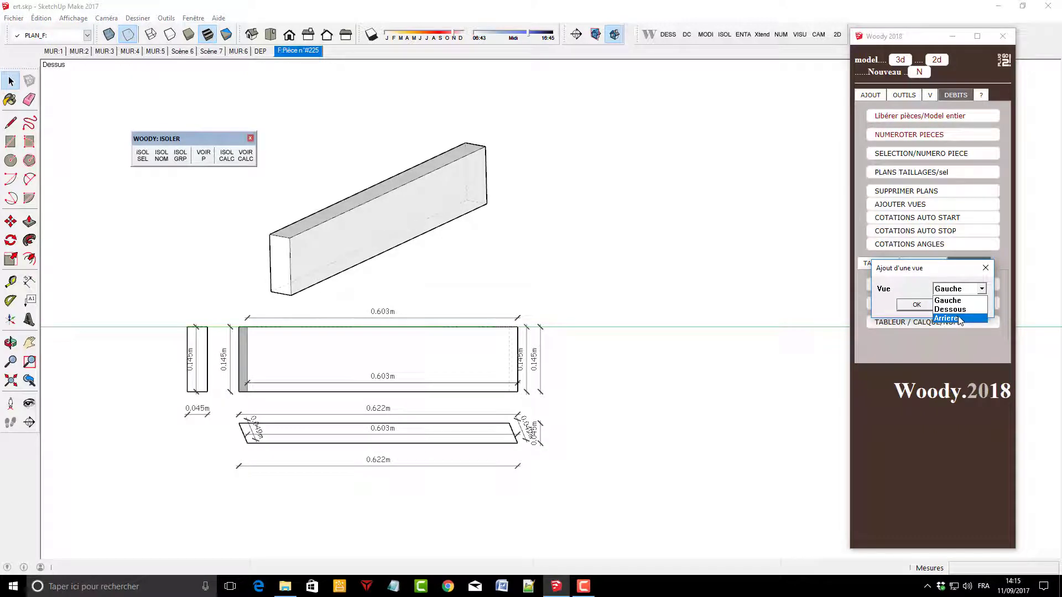
left_click(959, 319)
left_click(918, 305)
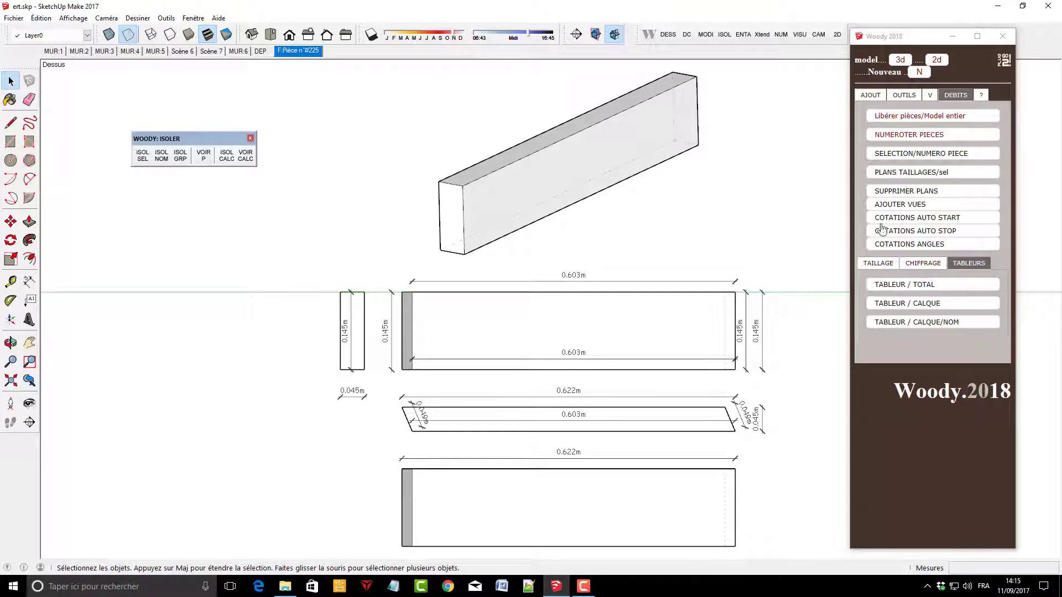
left_click(918, 222)
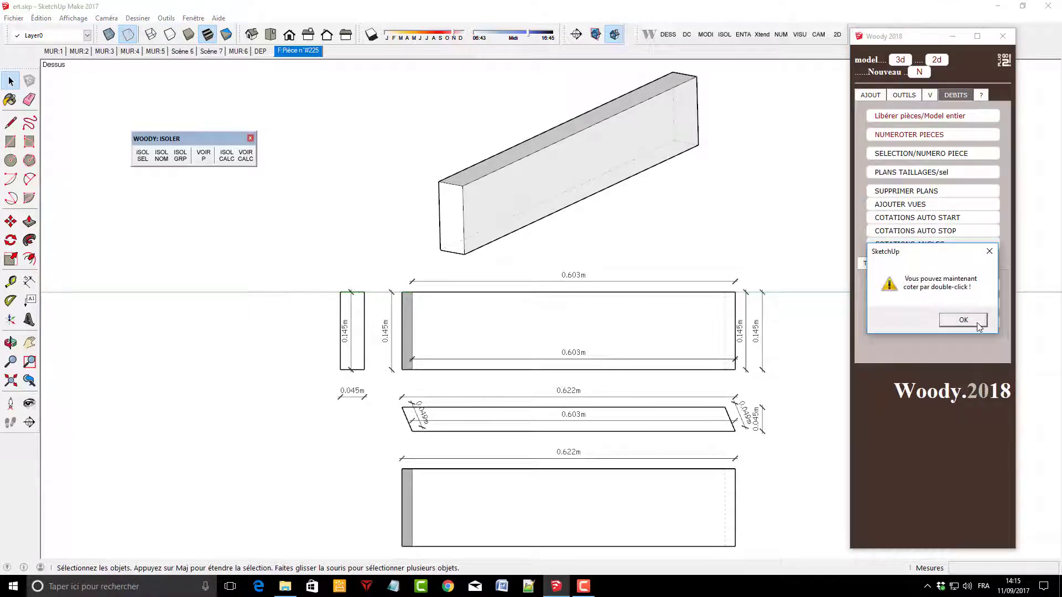
left_click(978, 326)
double_click(592, 508)
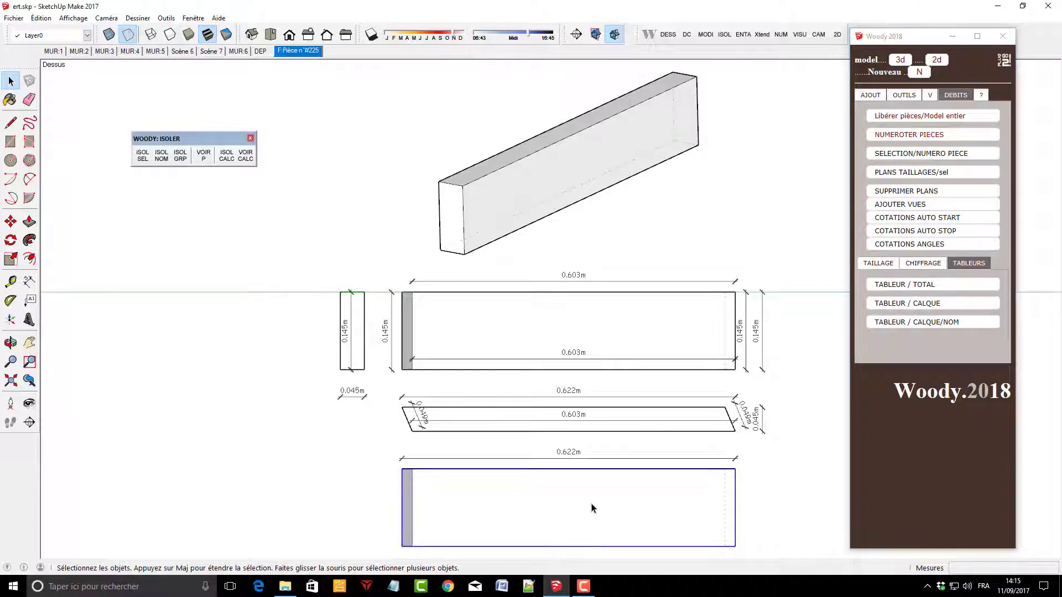
scroll(306, 260, "down", 2)
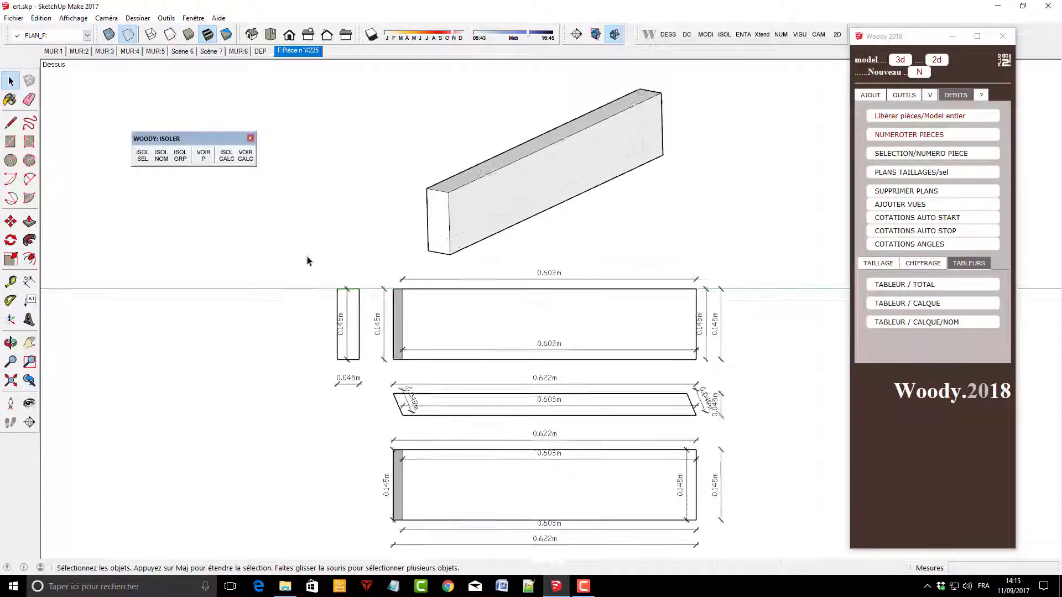
Browse the MUR:6 and Scène 7 scenes, orbiting around the walls
left_click(241, 53)
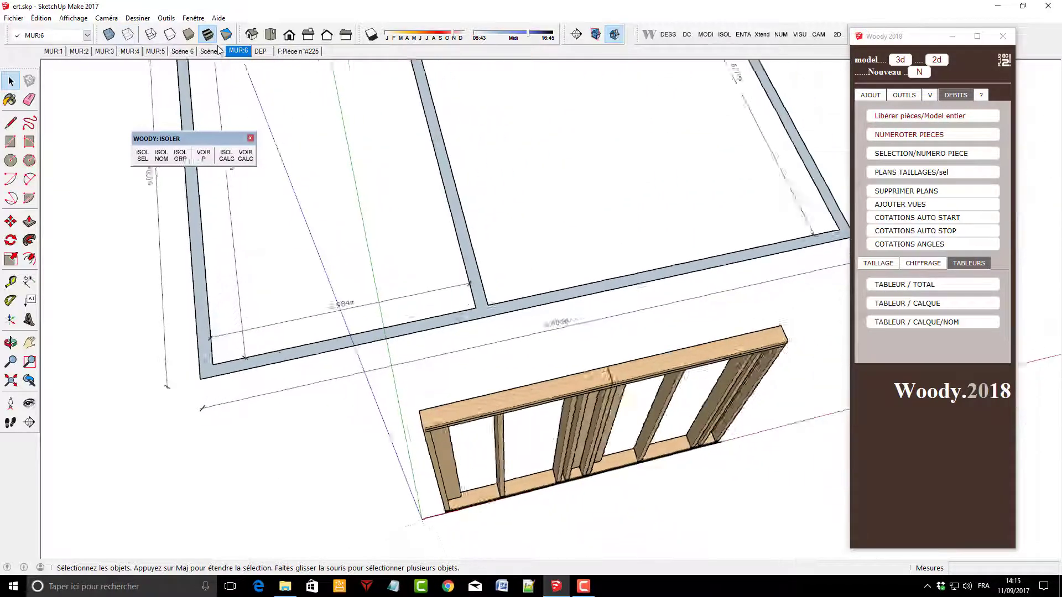
left_click(218, 50)
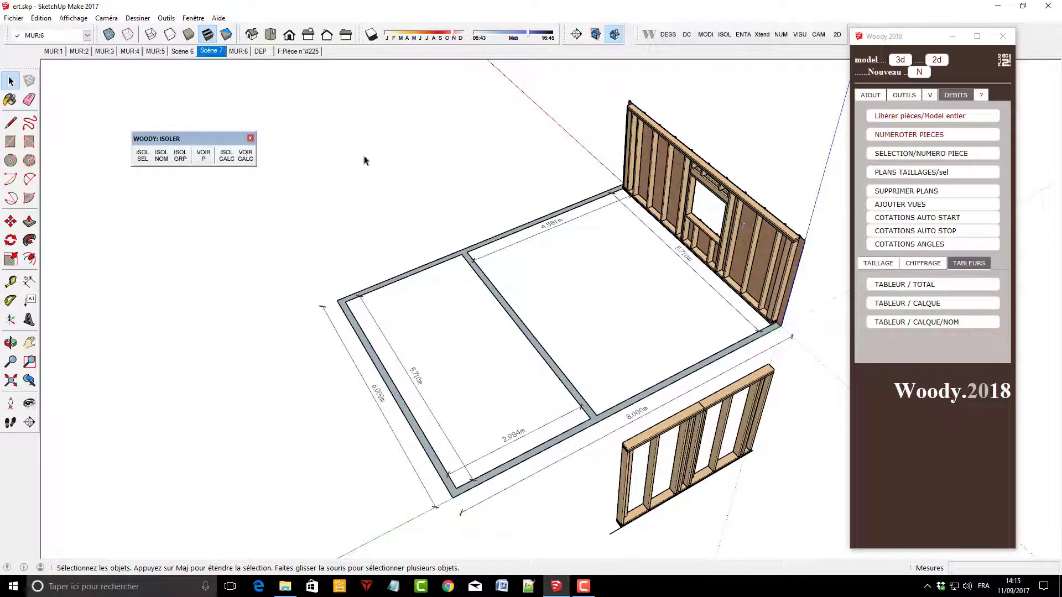
mouse_move(663, 256)
middle_mouse_down()
mouse_move(817, 333)
mouse_move(512, 161)
middle_mouse_up()
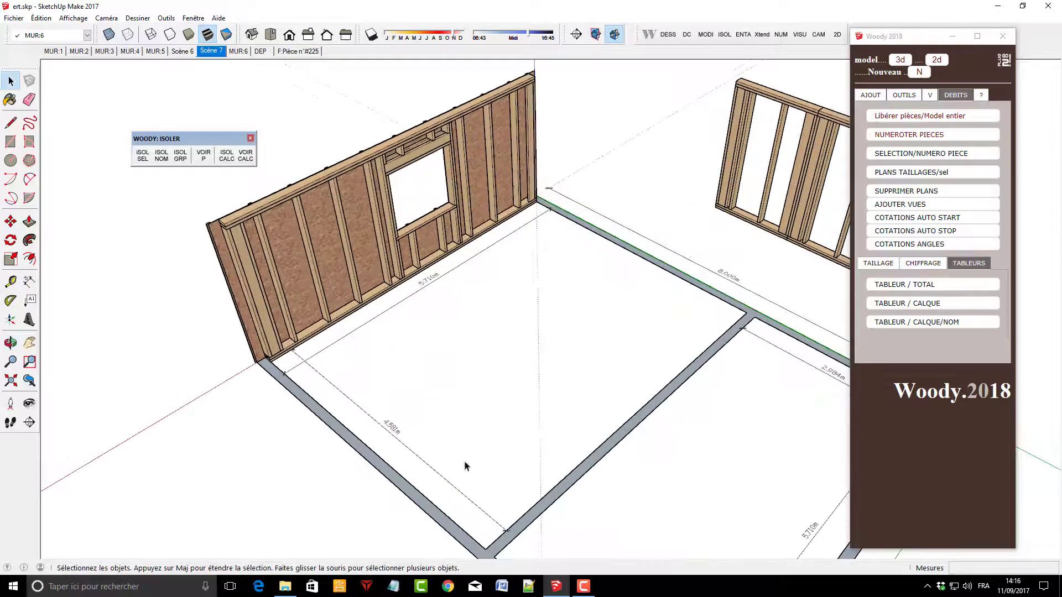
scroll(465, 467, "down", 2)
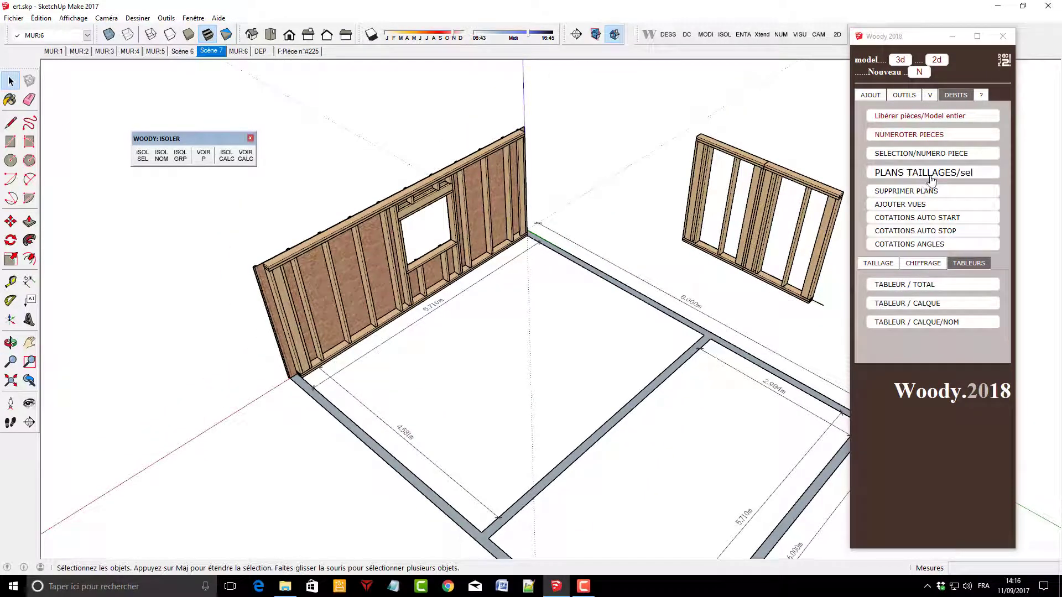
left_click(928, 198)
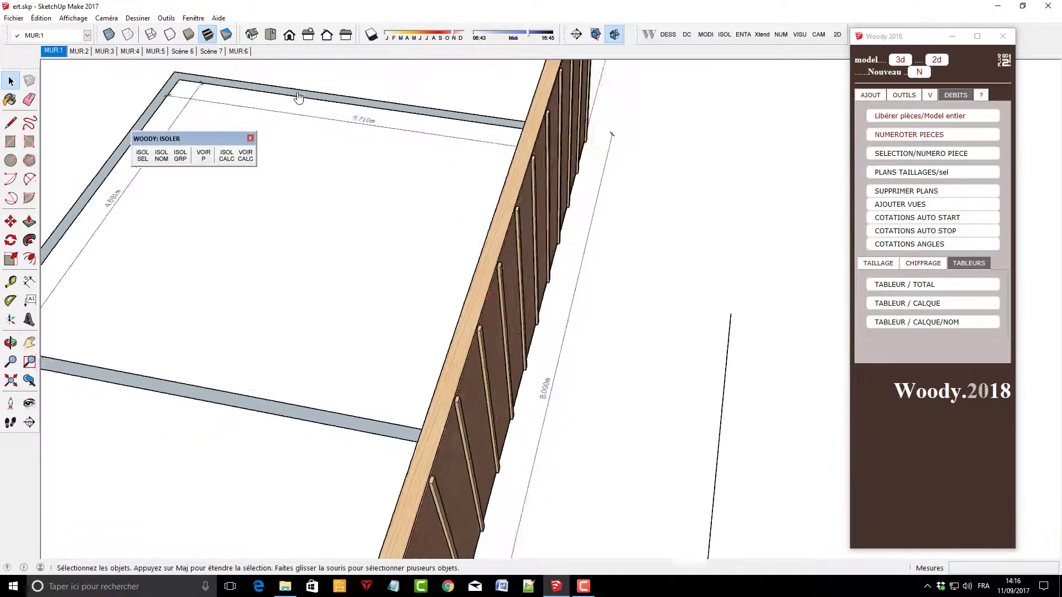
From the MUR:4 scene, show the complete timber frame of every wall
left_click(133, 52)
key("o")
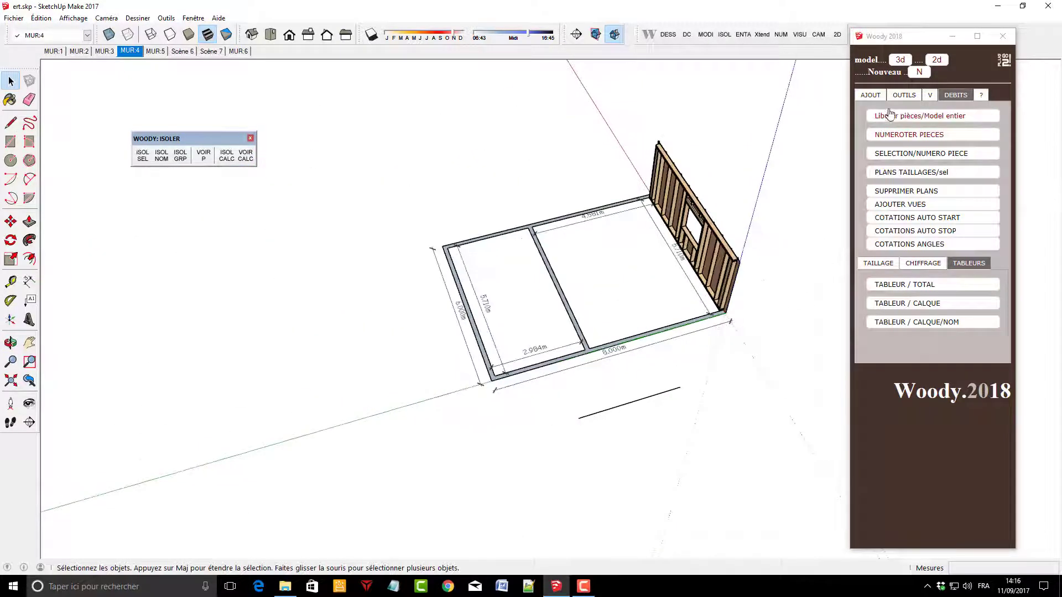
left_click(904, 95)
left_click(914, 117)
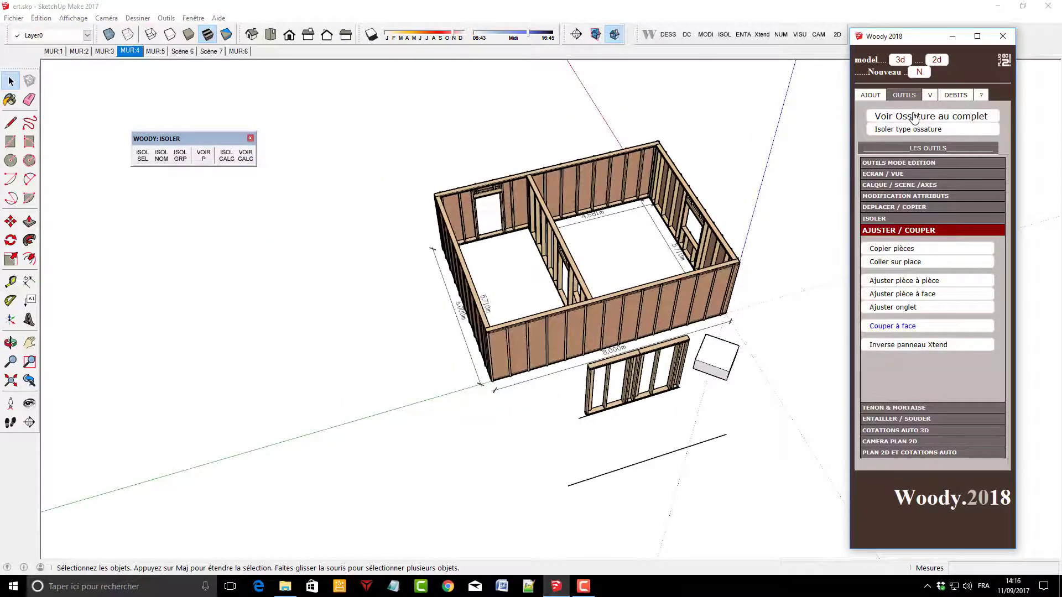
mouse_move(498, 288)
middle_mouse_down()
mouse_move(496, 243)
mouse_move(609, 232)
middle_mouse_up()
scroll(496, 242, "up", 3)
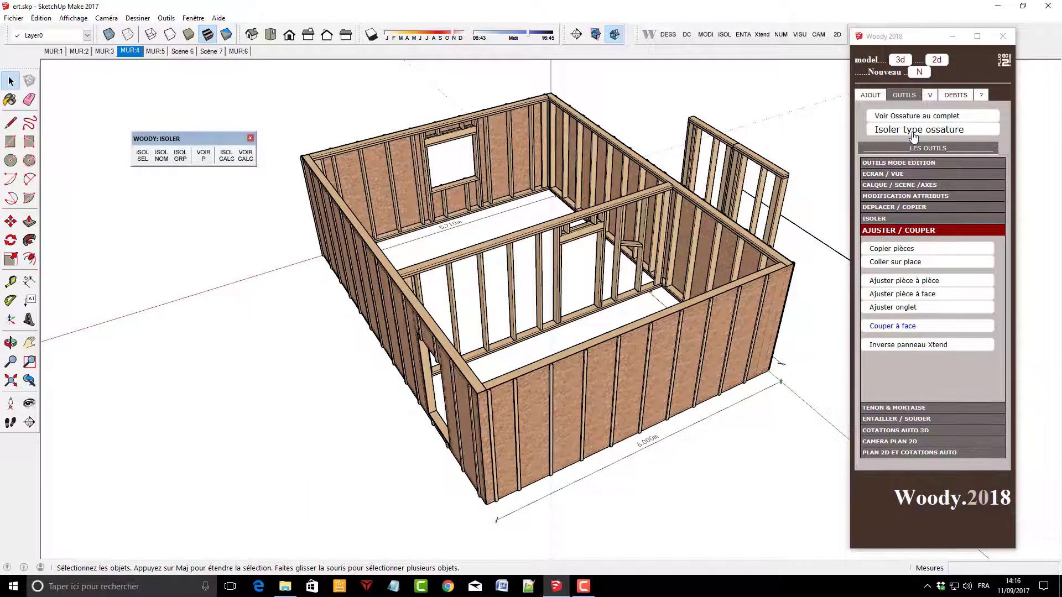
Cancel the layer chooser and bring up Woody's H.B.&W. house-and-wood options
left_click(912, 130)
left_click(983, 289)
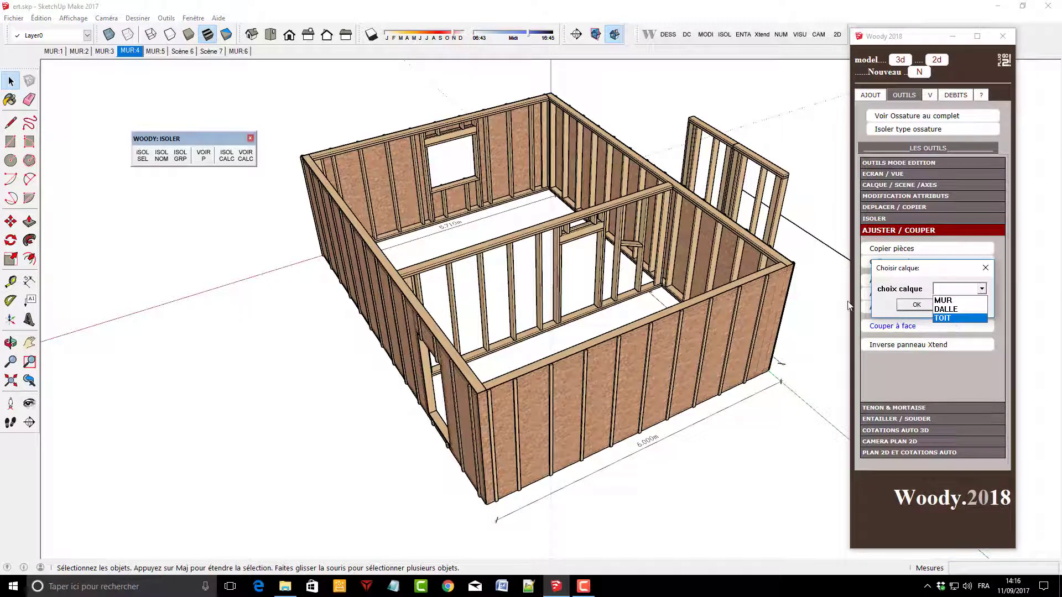
left_click(884, 306)
left_click(961, 305)
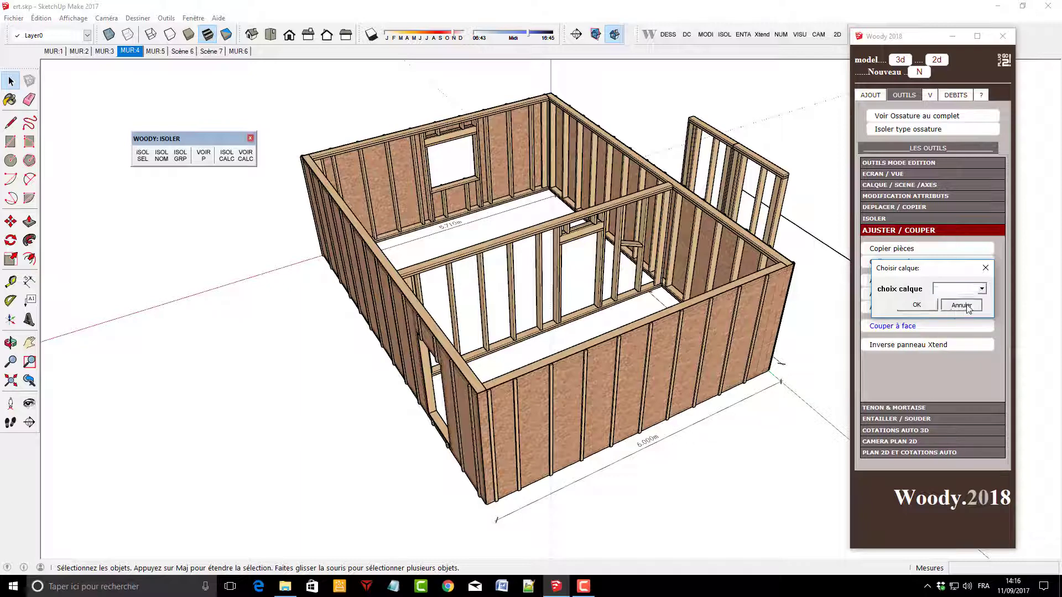
scroll(266, 403, "down", 3)
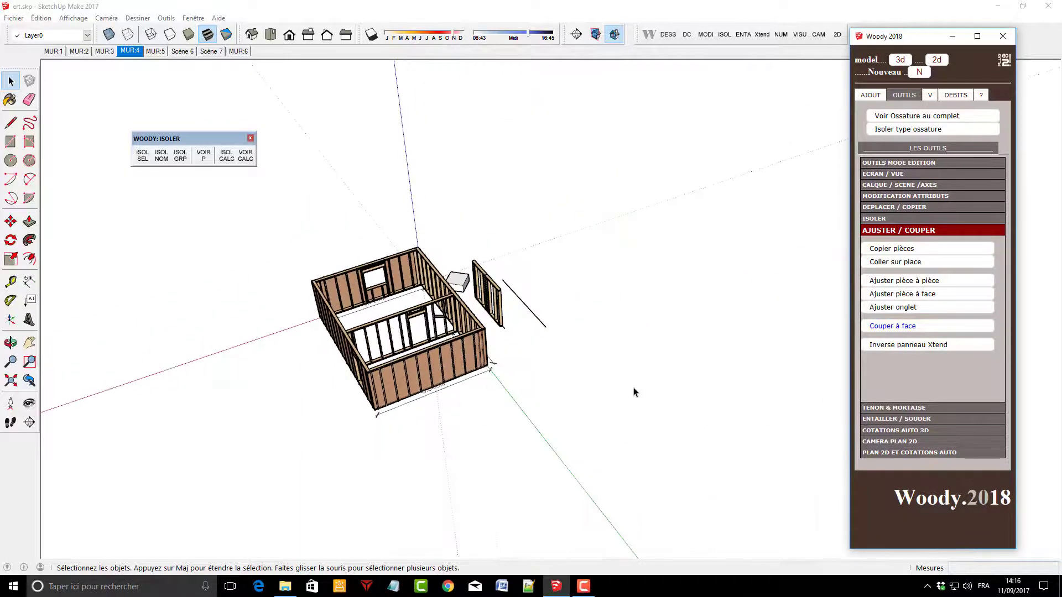
scroll(636, 393, "up", 1)
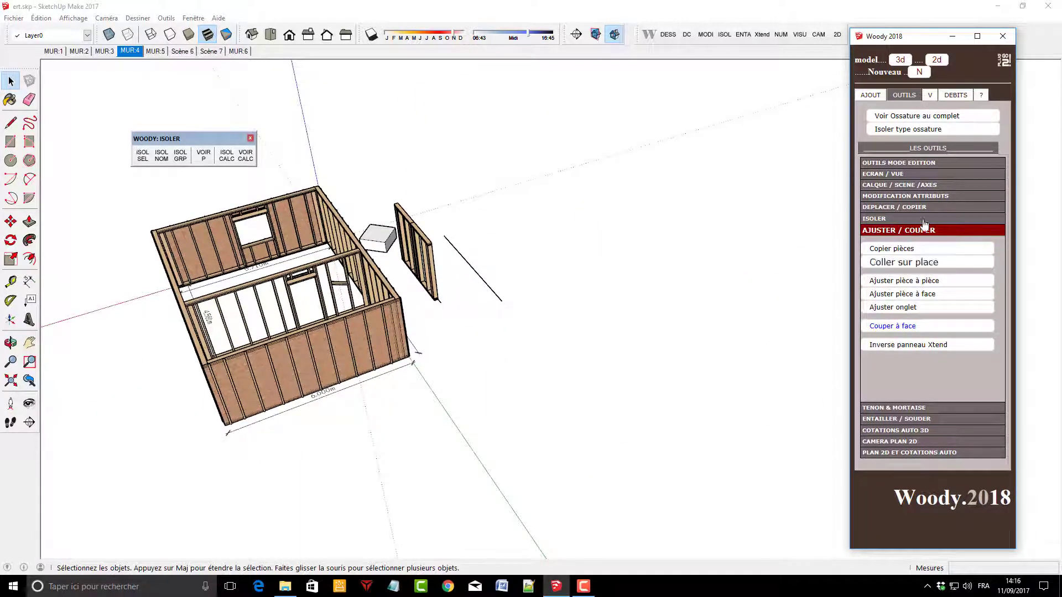
left_click(867, 96)
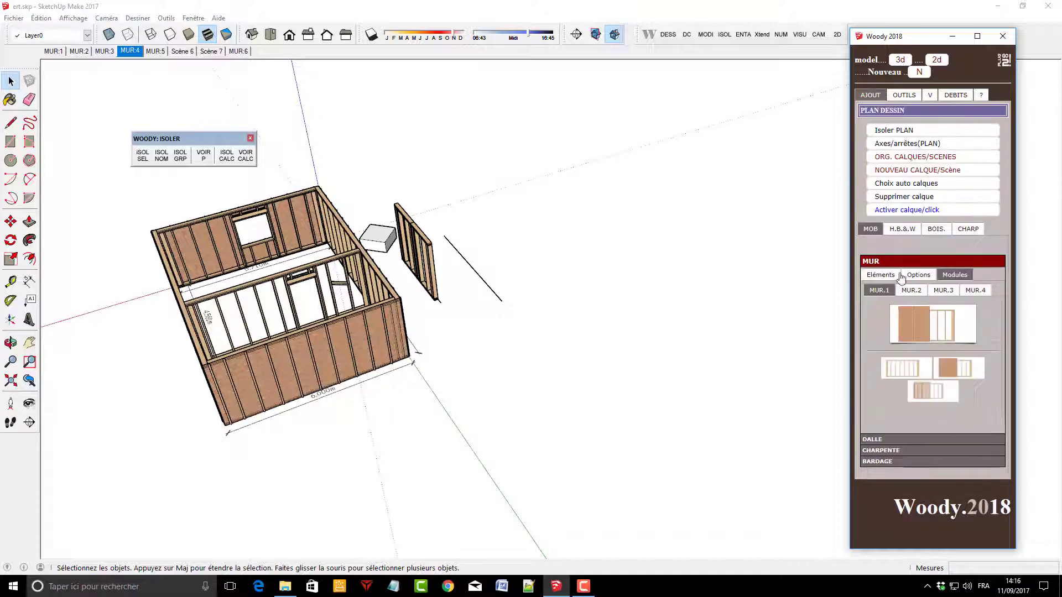
left_click(904, 237)
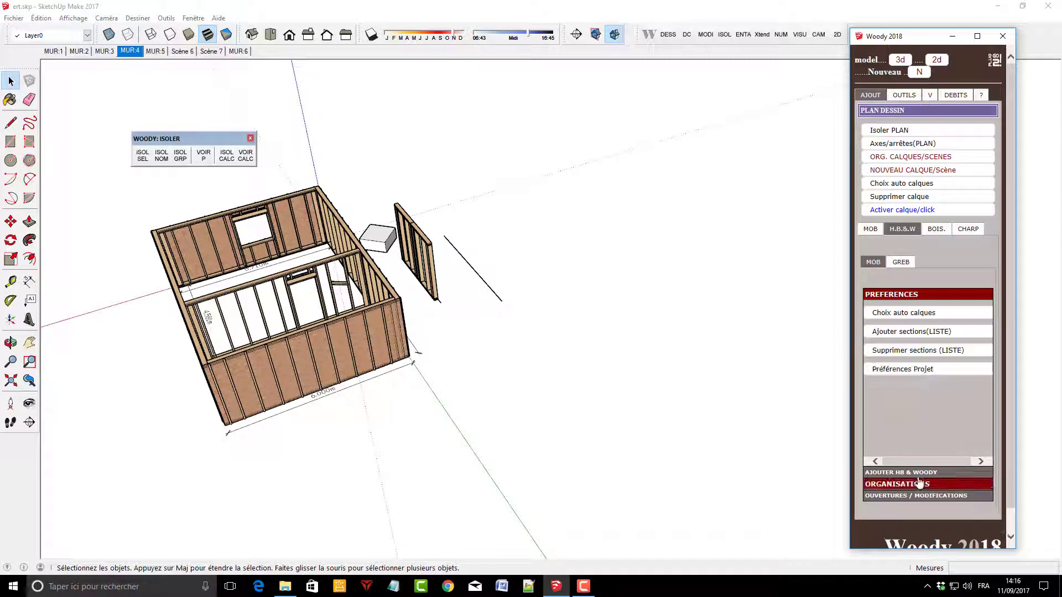
Add and draw a new Woody wall, MUR:7, after editing its first stud spacing
left_click(900, 472)
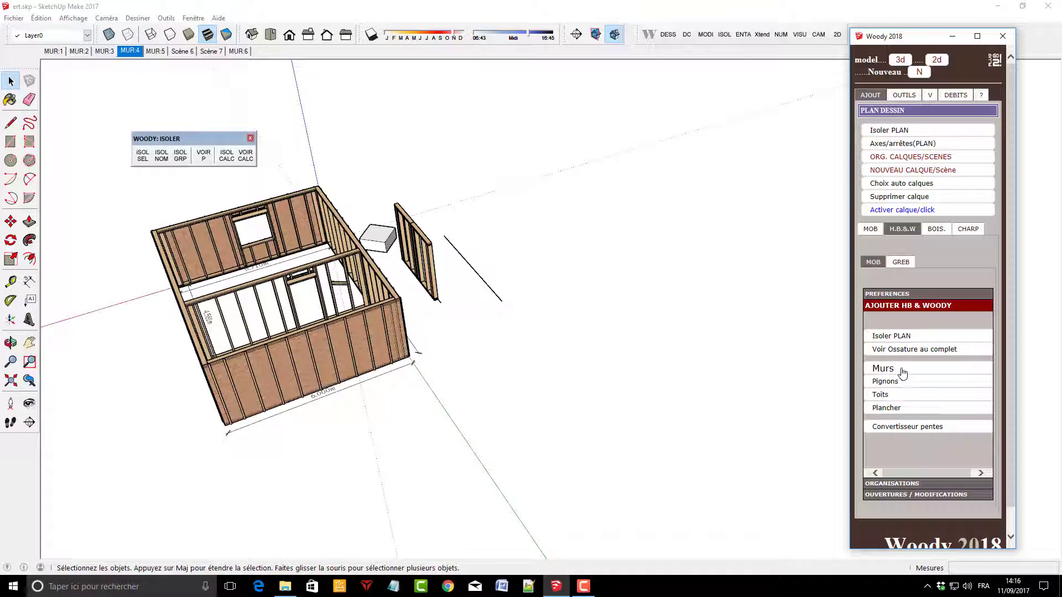
left_click(902, 368)
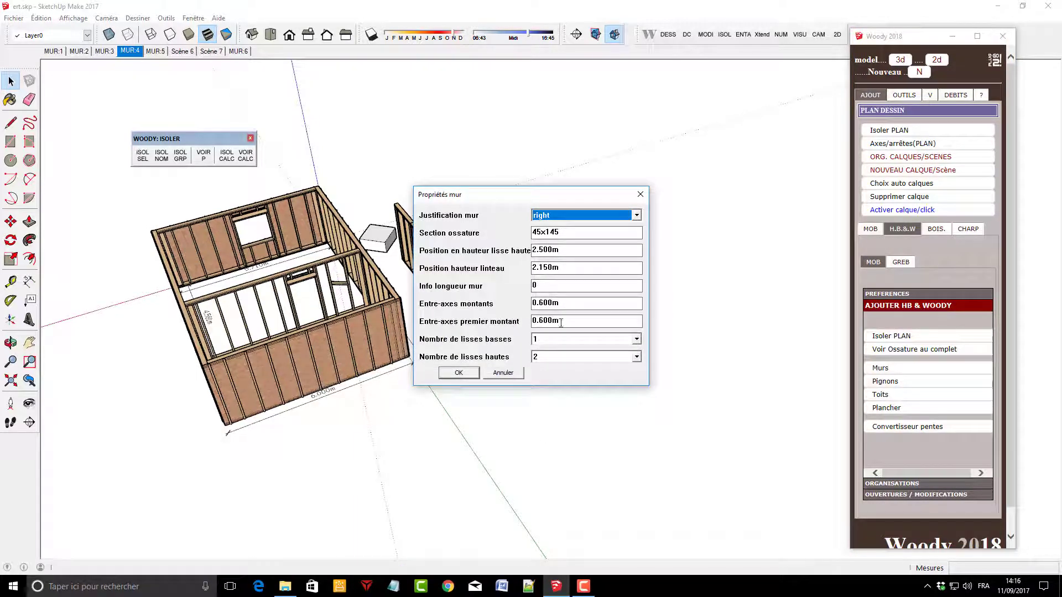
left_click_drag(561, 323, 495, 322)
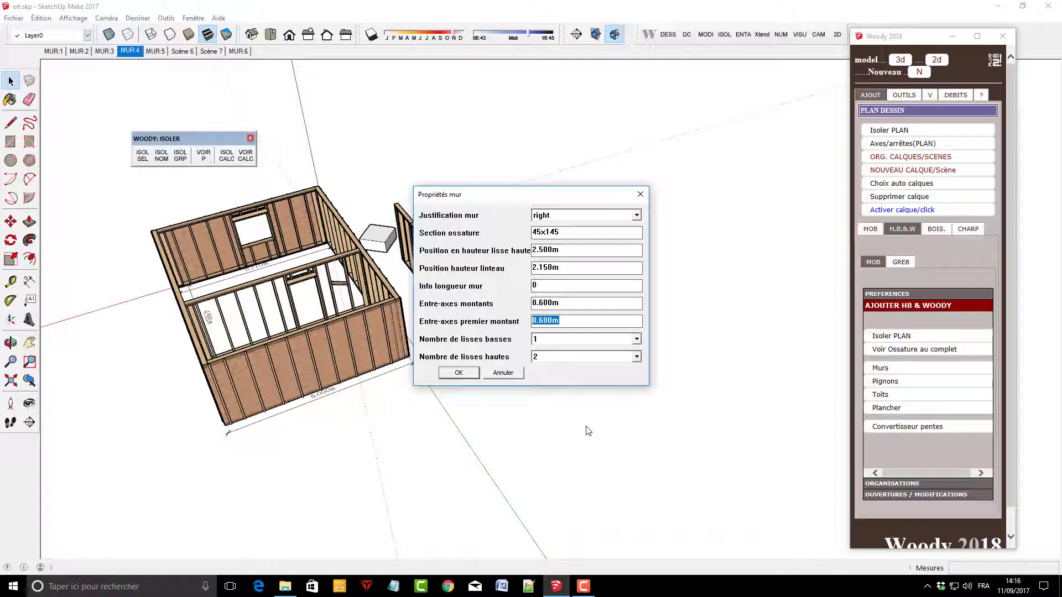
type("0.42")
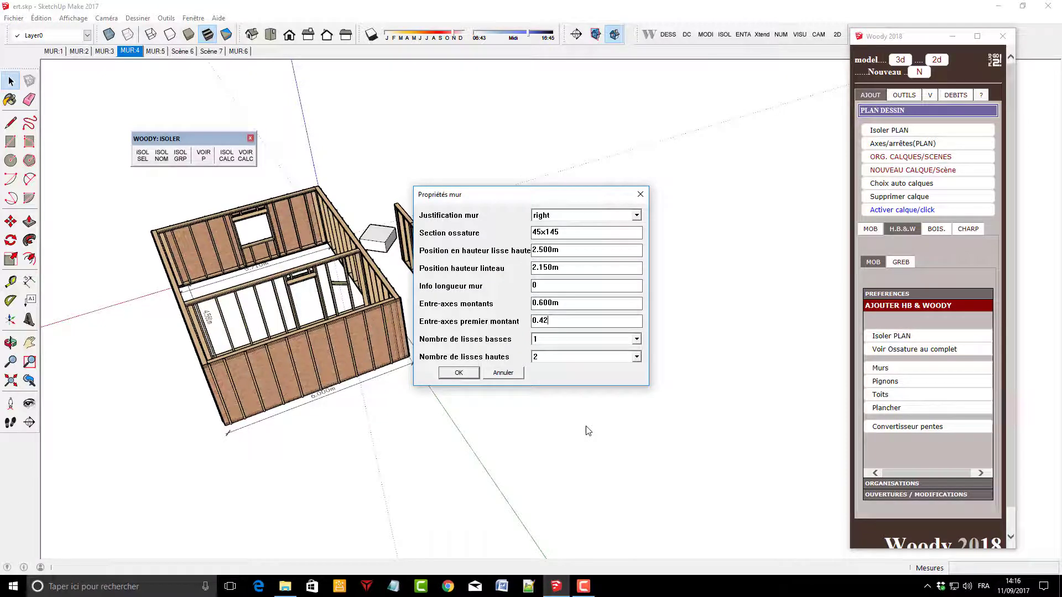
left_click(459, 373)
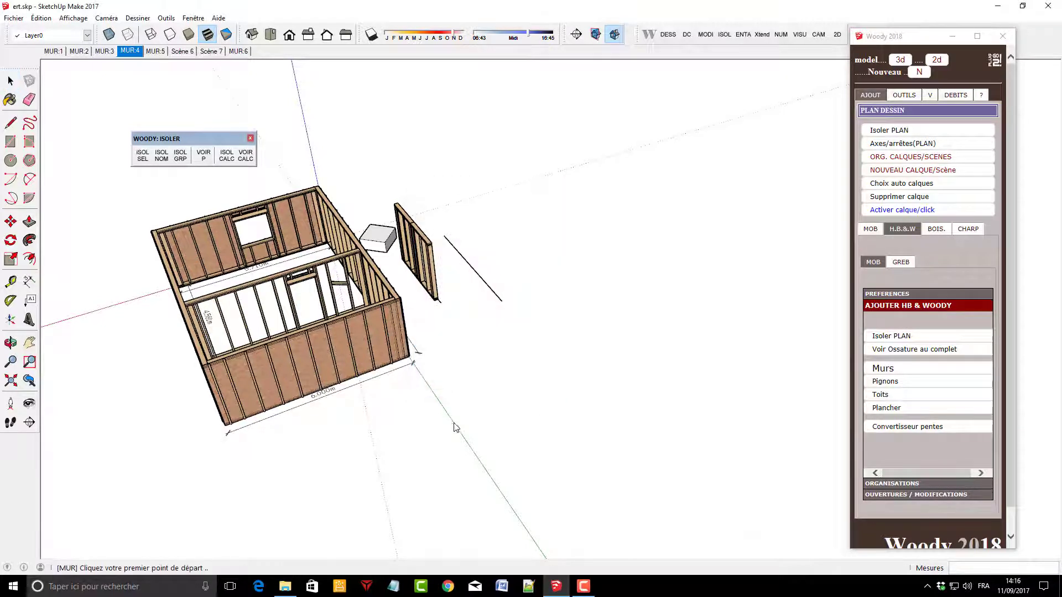
left_click(589, 380)
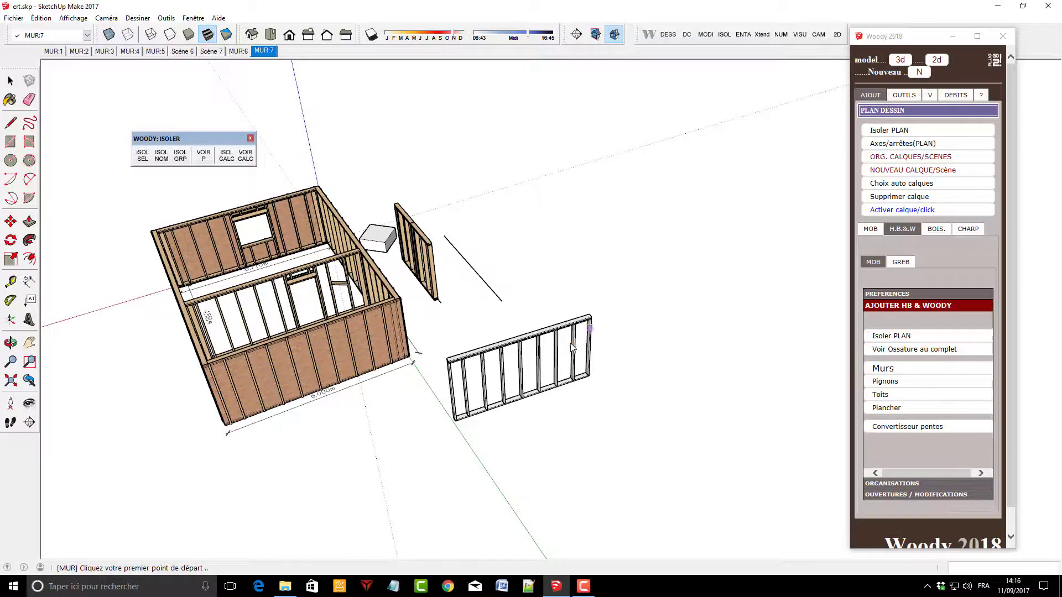
scroll(565, 354, "up", 3)
middle_click_drag(561, 357, 594, 311)
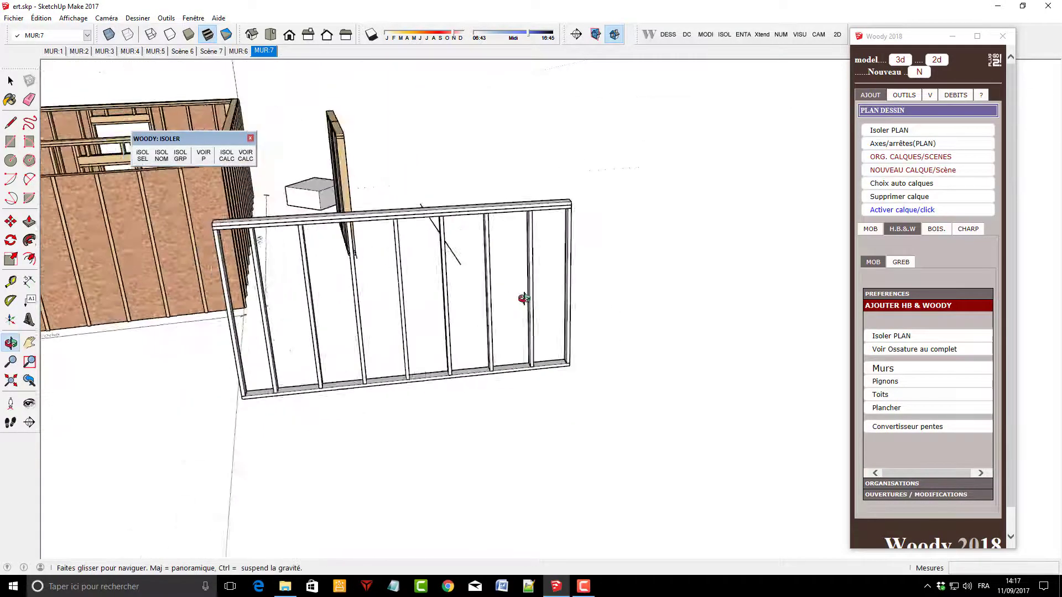
Edit MUR:7 to 0.6 m first stud spacing and 2 bottom plates
left_click(10, 81)
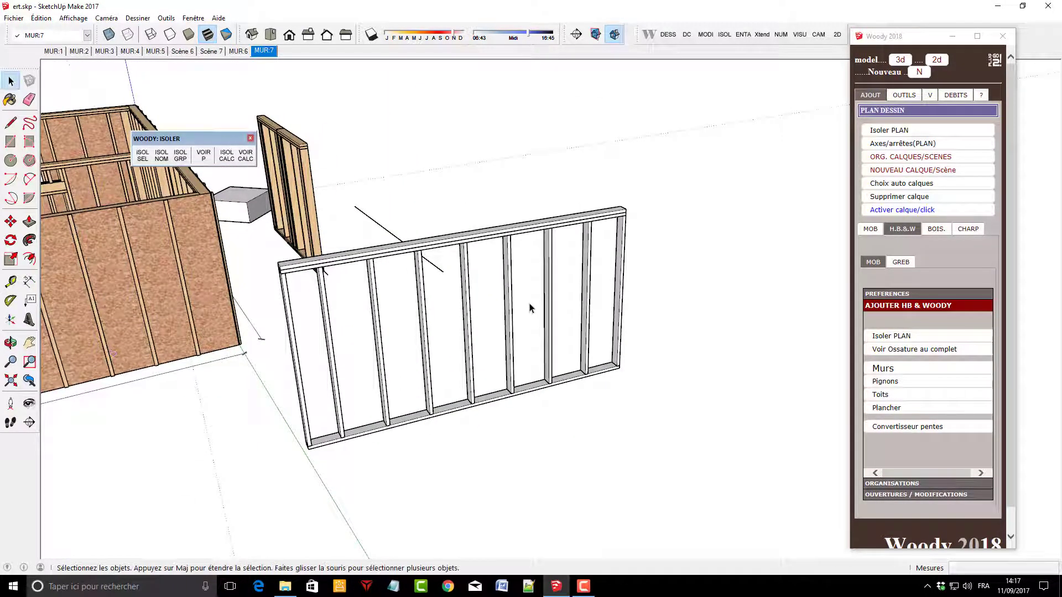
right_click(467, 332)
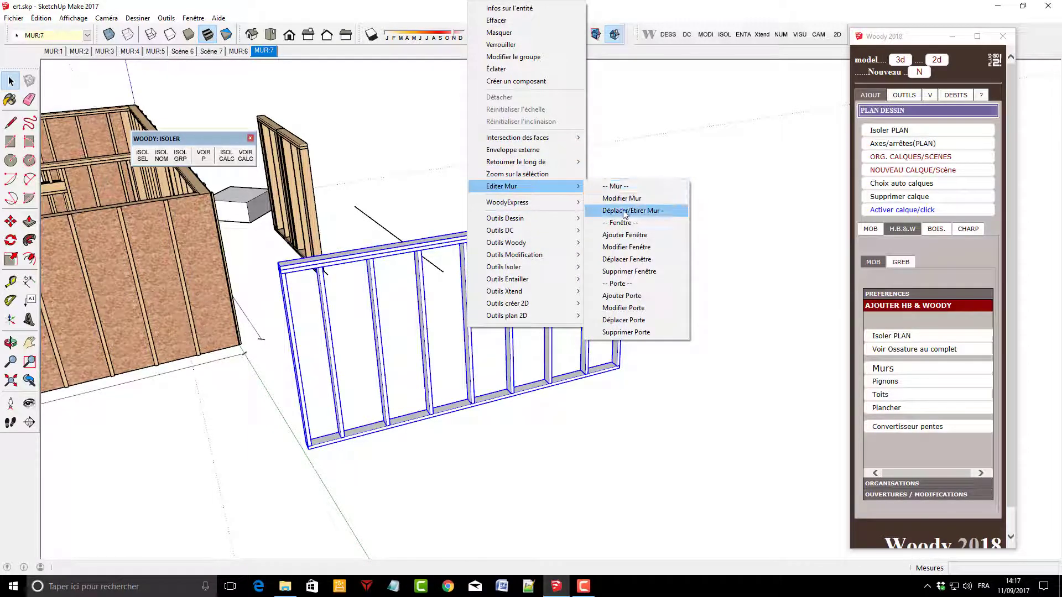
left_click(627, 201)
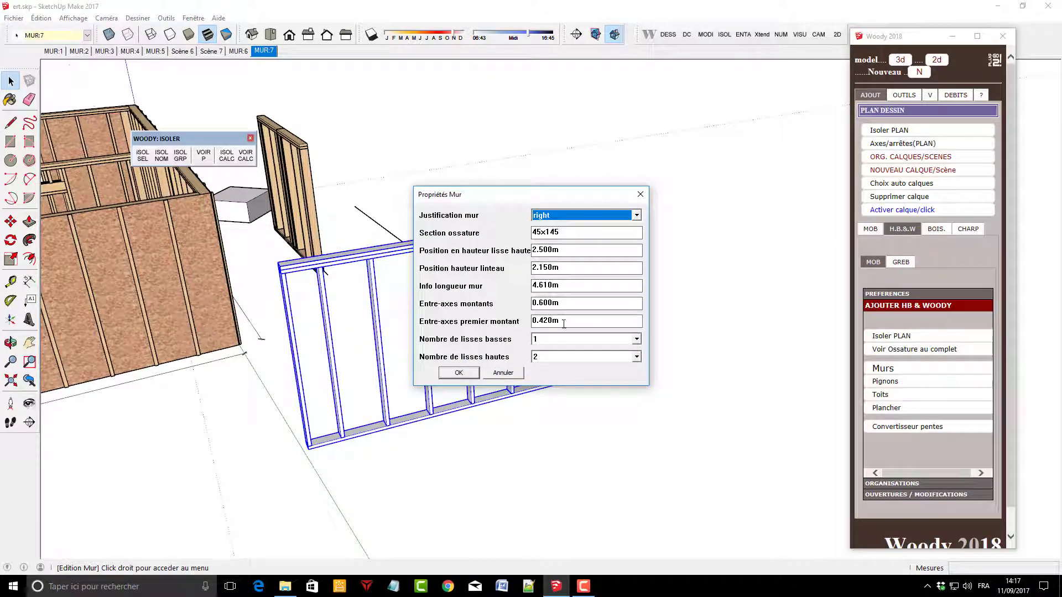
double_click(565, 322)
type("0.6")
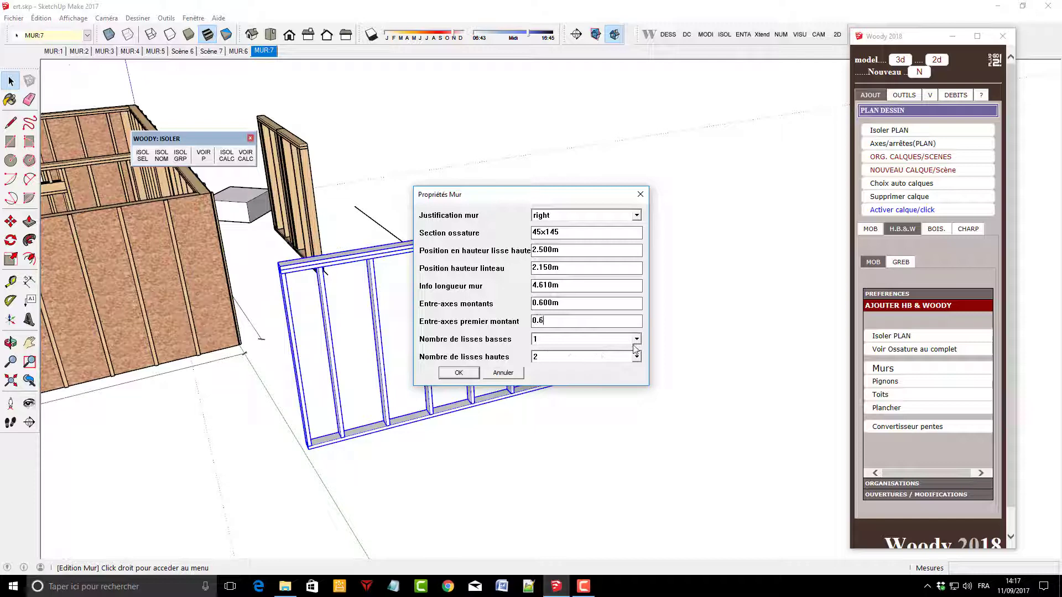
left_click(637, 339)
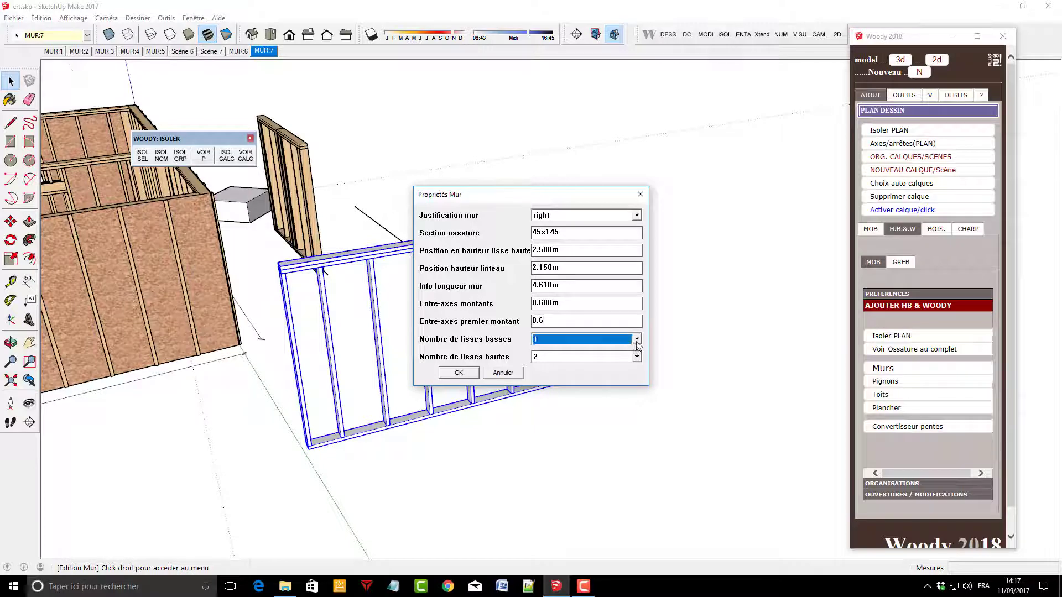
left_click(575, 369)
left_click(459, 373)
mouse_move(448, 390)
middle_mouse_down()
mouse_move(479, 375)
mouse_move(545, 375)
middle_mouse_up()
scroll(609, 332, "up", 2)
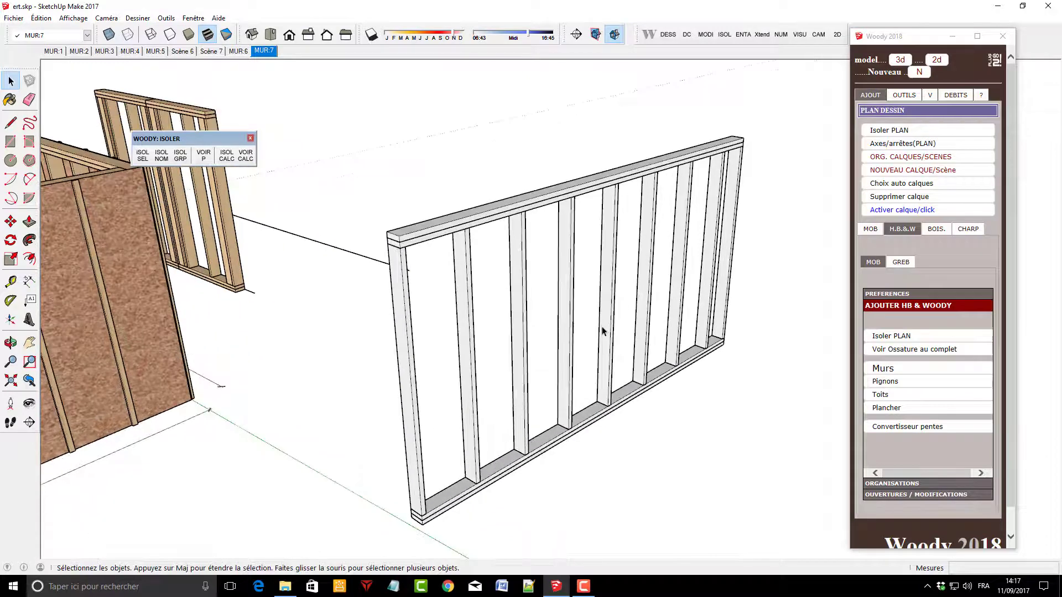
Add a window opening to the new MUR:7 wall
left_click(603, 330)
right_click(602, 330)
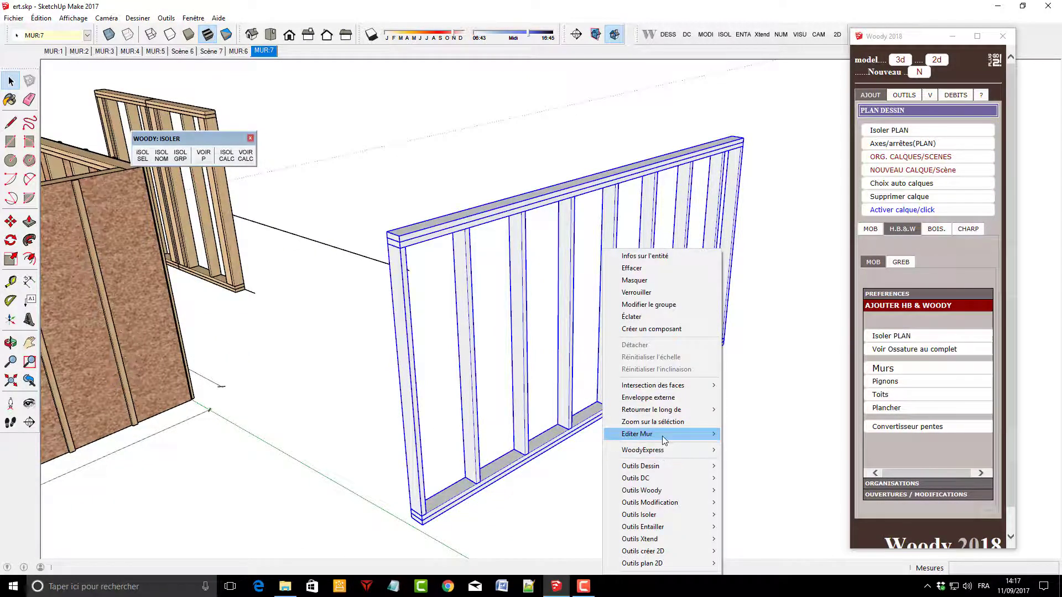
mouse_move(659, 434)
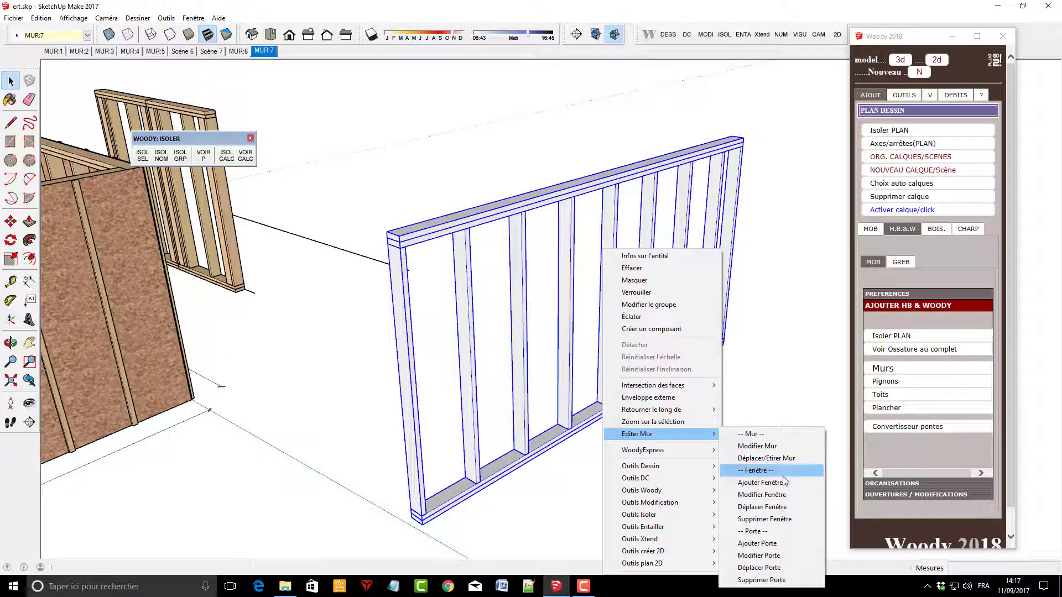
left_click(782, 481)
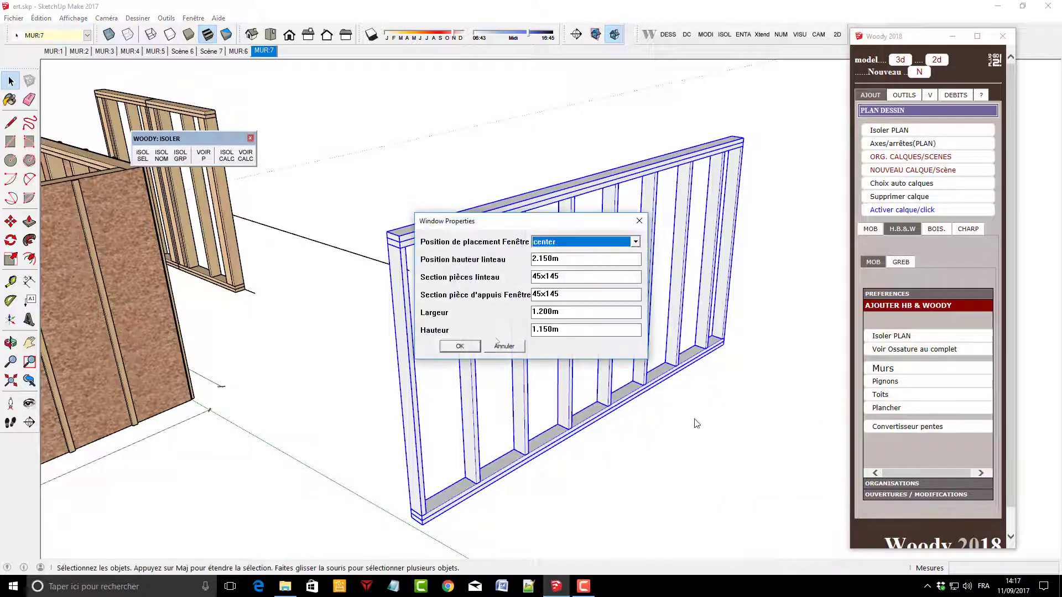
left_click(459, 346)
mouse_move(660, 491)
middle_mouse_down()
mouse_move(469, 477)
mouse_move(592, 506)
middle_mouse_up()
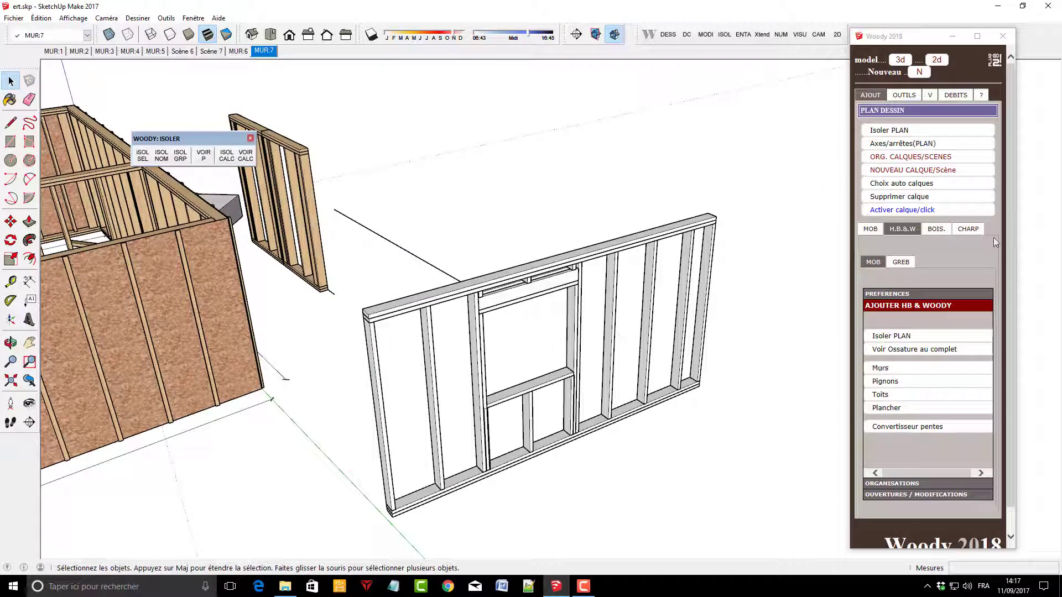
Place a trial chipboard OSB panel against the new wall
left_click(942, 235)
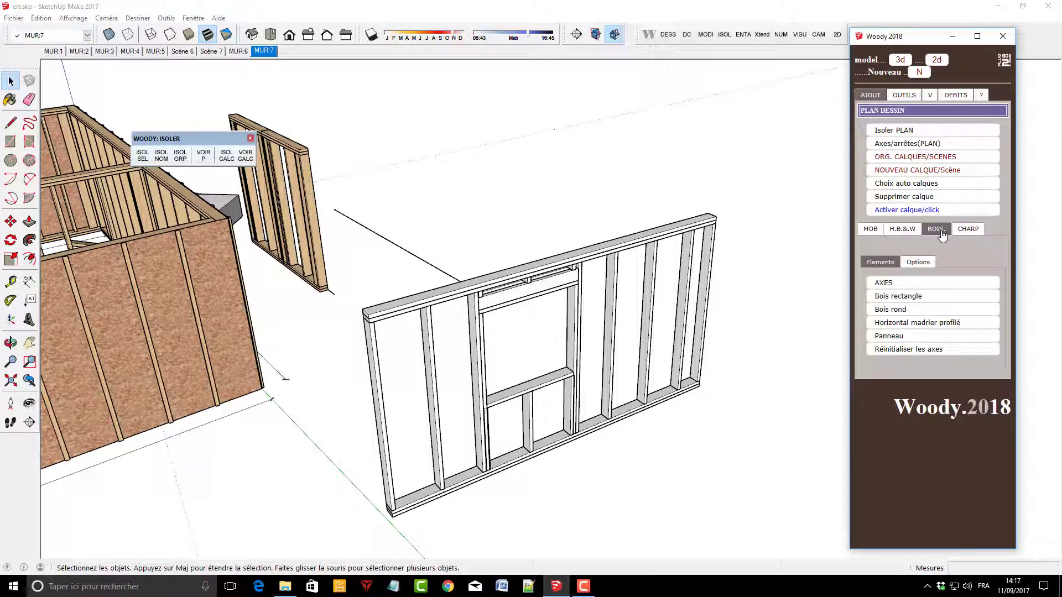
left_click(907, 341)
left_click(512, 484)
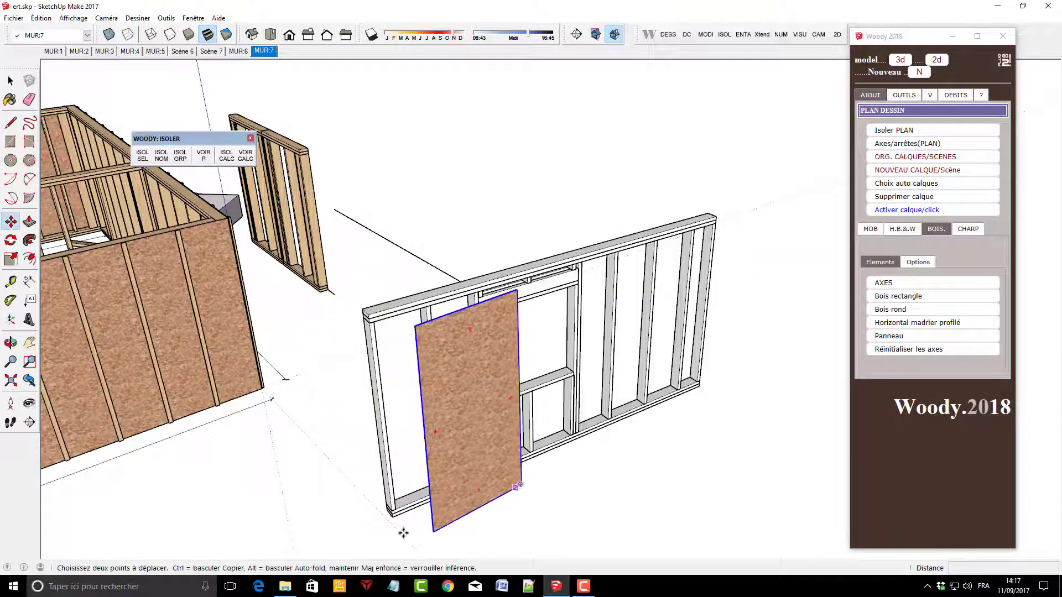
scroll(398, 525, "up", 3)
mouse_move(399, 526)
middle_mouse_down()
mouse_move(611, 533)
mouse_move(560, 450)
mouse_move(533, 481)
mouse_move(415, 481)
middle_mouse_up()
scroll(556, 450, "down", 3)
scroll(415, 487, "up", 2)
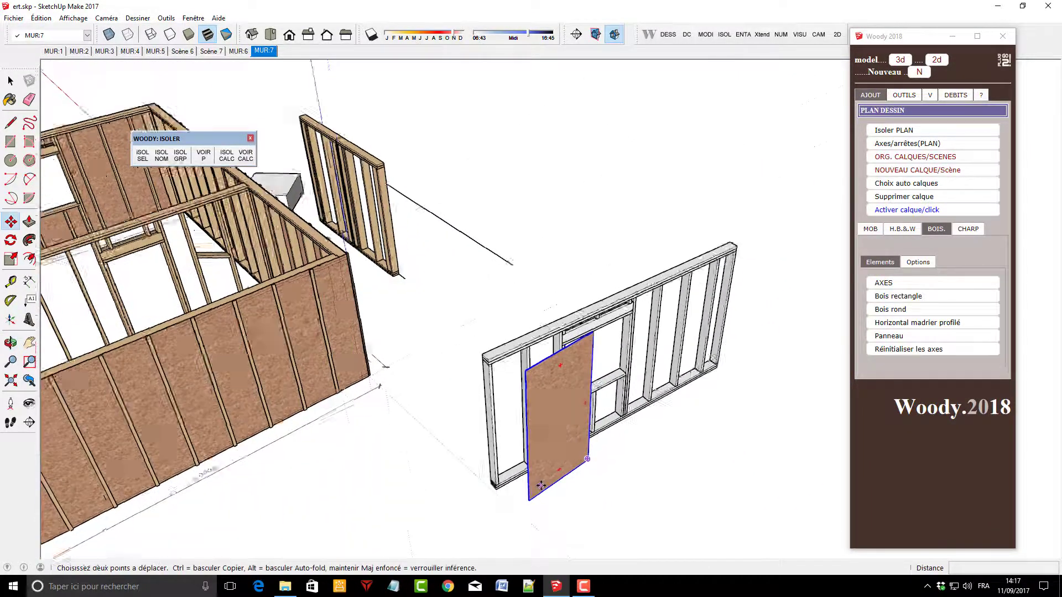
scroll(481, 513, "up", 2)
scroll(481, 513, "up", 3)
scroll(553, 493, "down", 2)
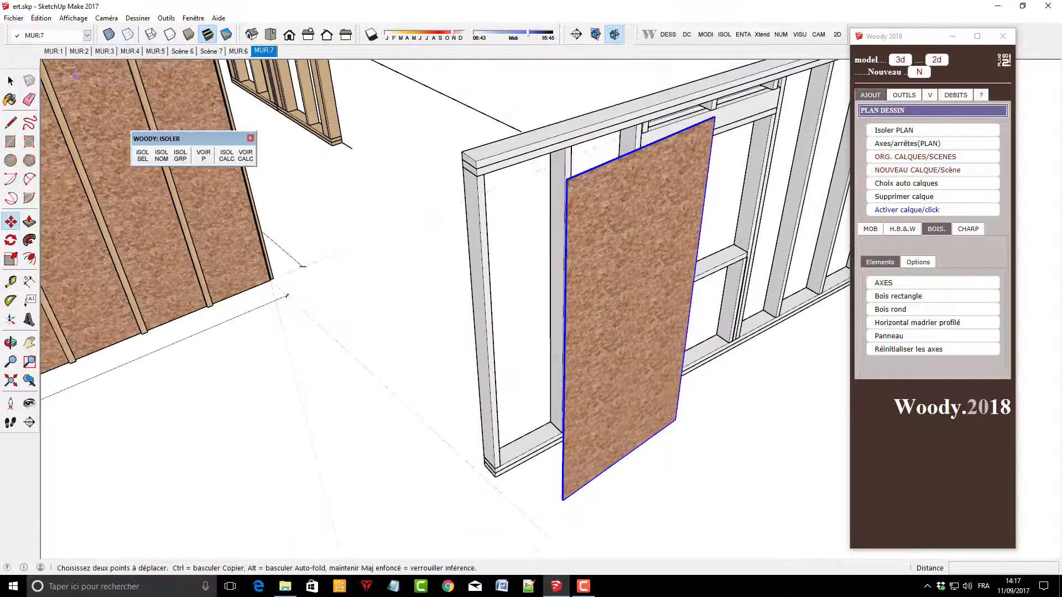
Delete the trial OSB panel, leaving the bare timber frame
left_click(6, 82)
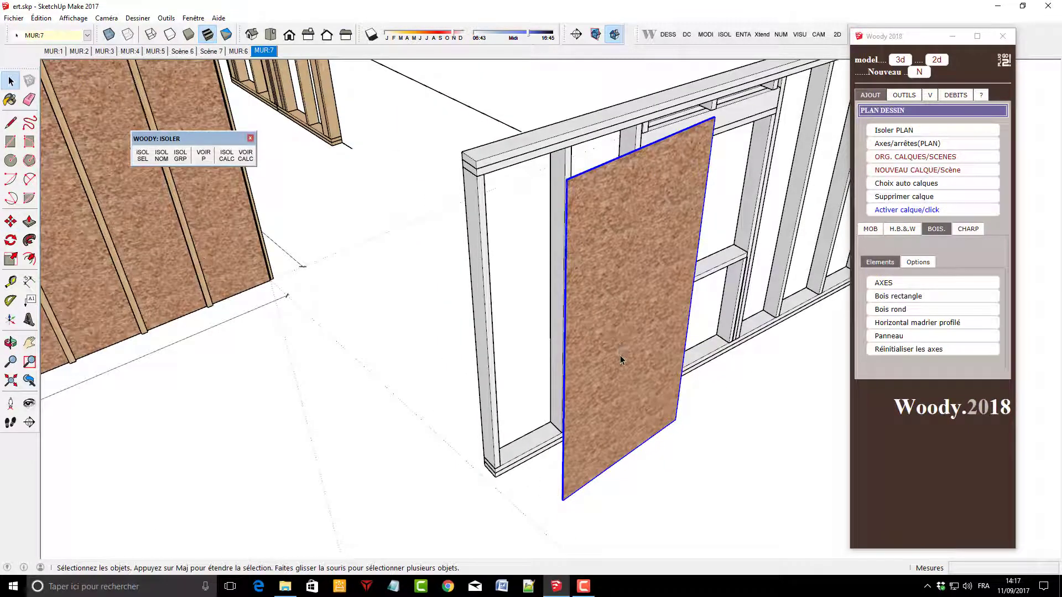
key("Delete")
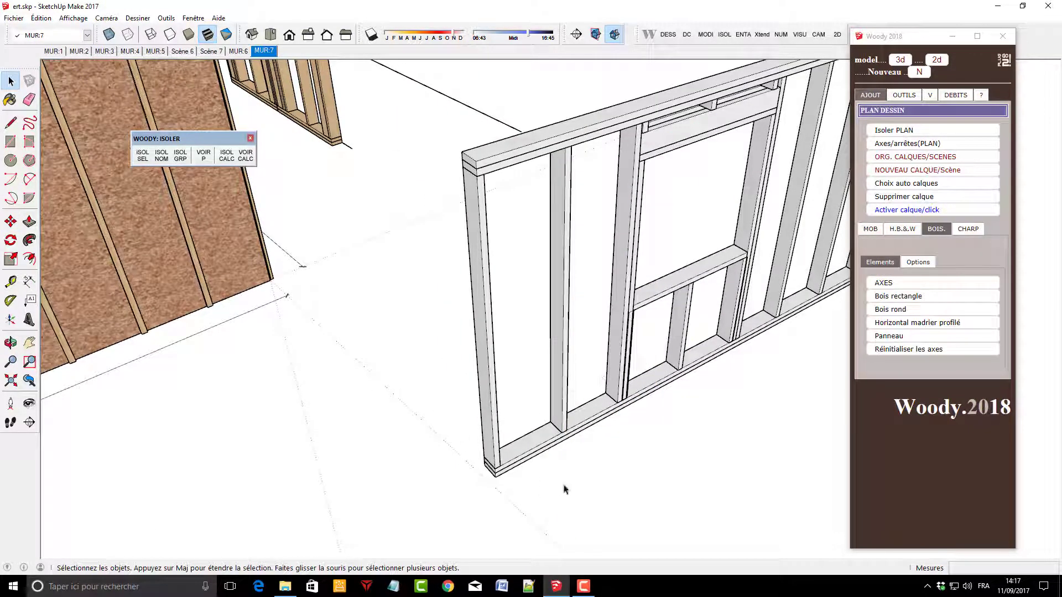
scroll(279, 289, "down", 2)
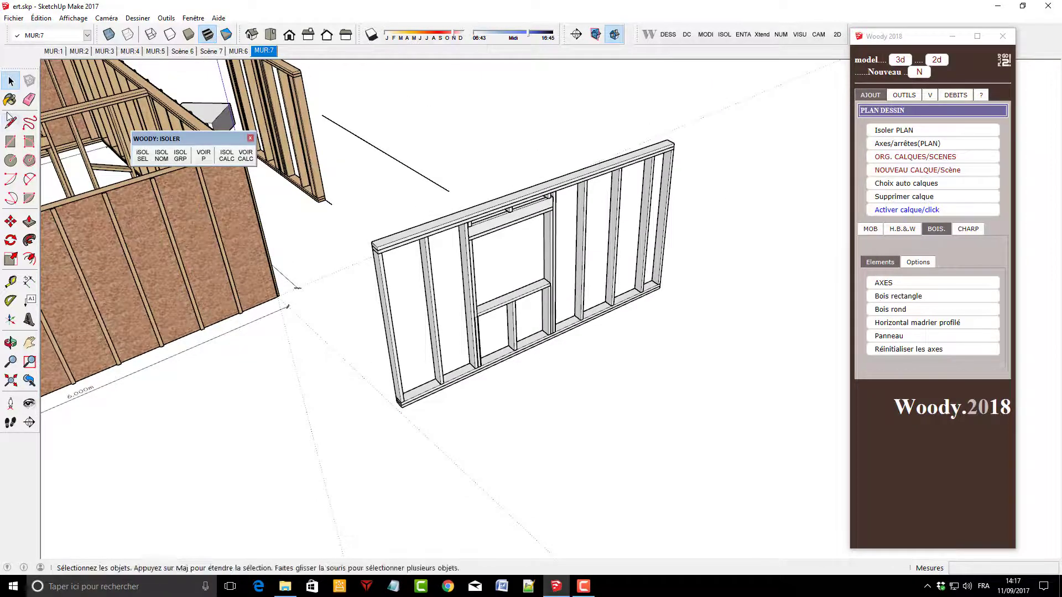
Draw a 4.610 m line along the MUR:7 frame's bottom edge, corner to corner
left_click(10, 122)
scroll(410, 401, "up", 1)
scroll(410, 401, "up", 1)
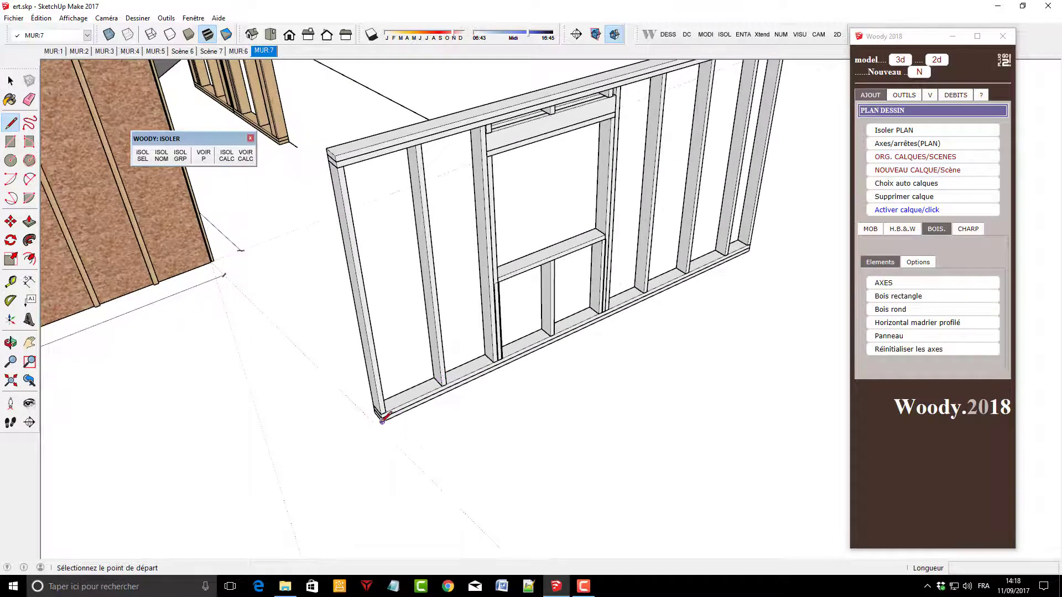
left_click(381, 421)
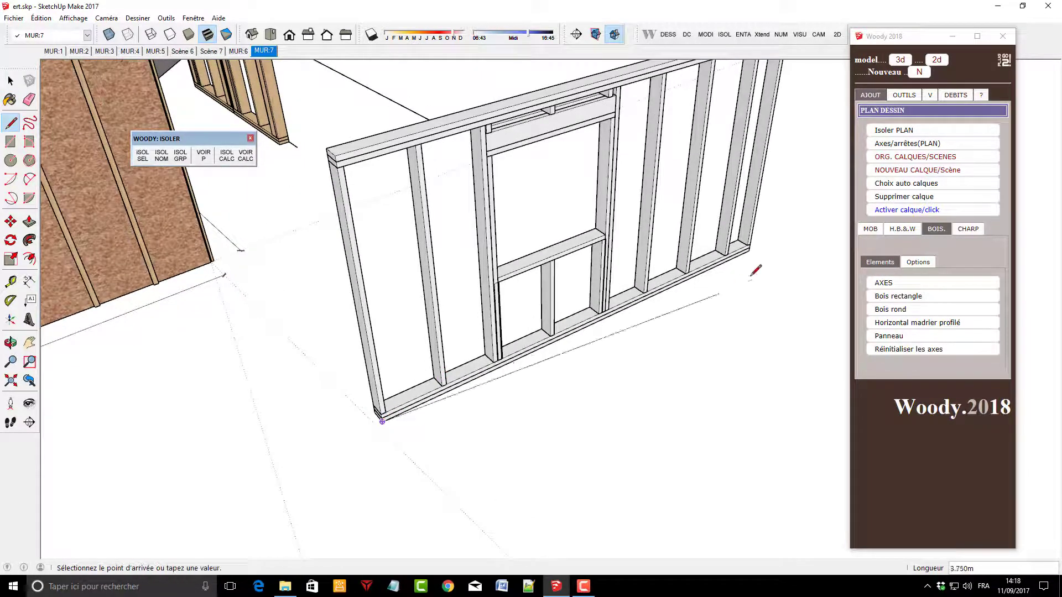
left_click(749, 250)
key("space")
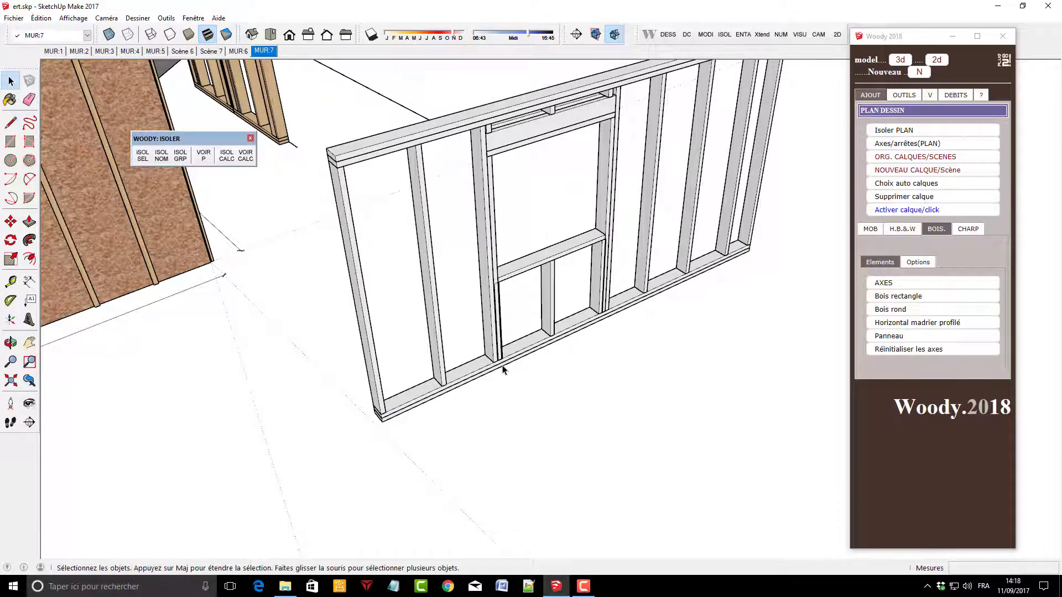
scroll(503, 370, "up", 2)
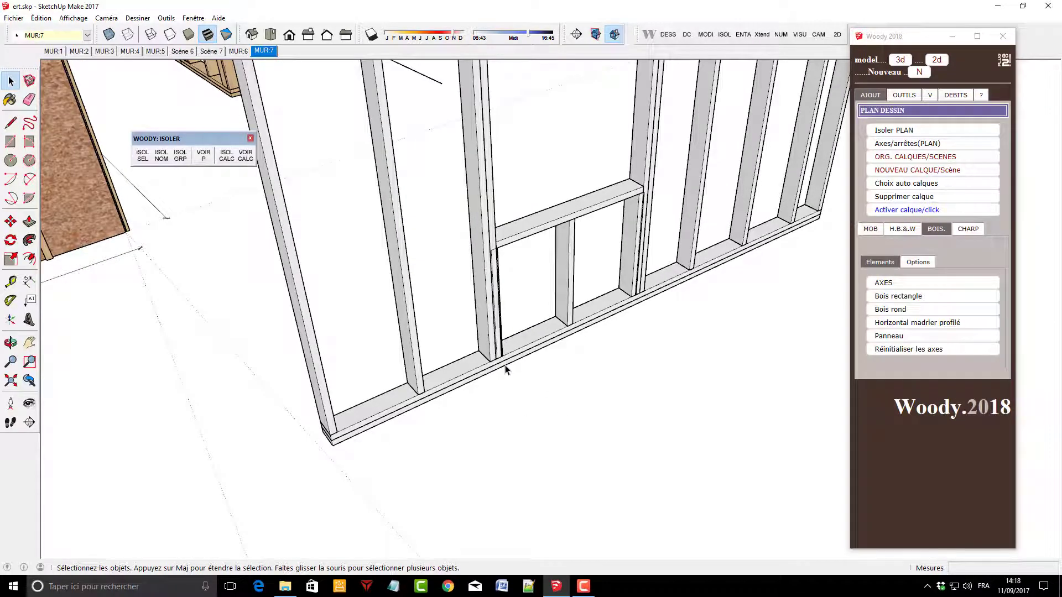
scroll(290, 449, "up", 1)
scroll(477, 427, "up", 2)
scroll(443, 421, "up", 1)
scroll(442, 420, "down", 2)
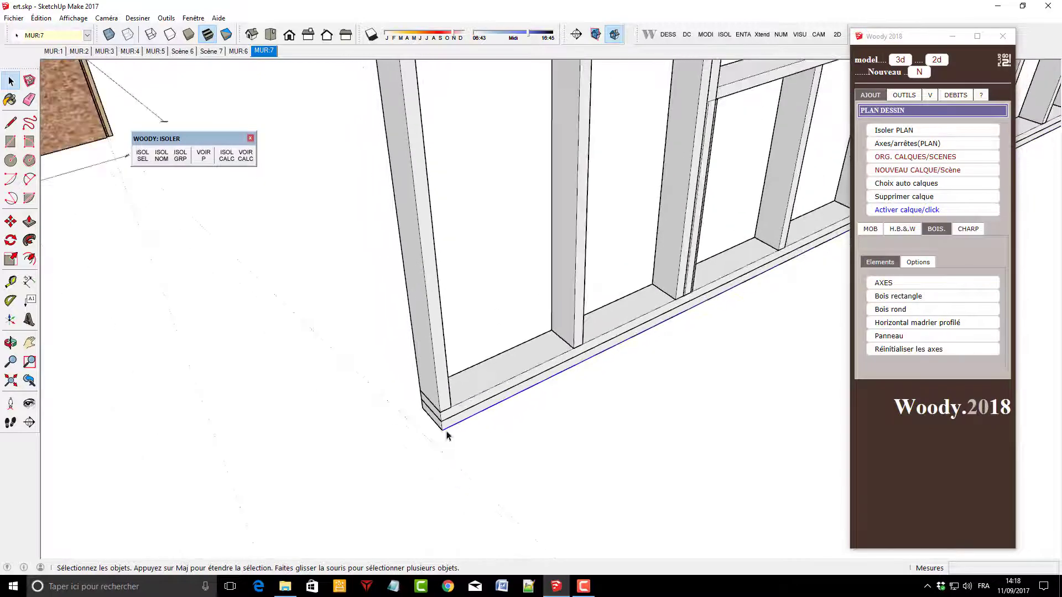
scroll(448, 433, "down", 2)
scroll(448, 441, "down", 2)
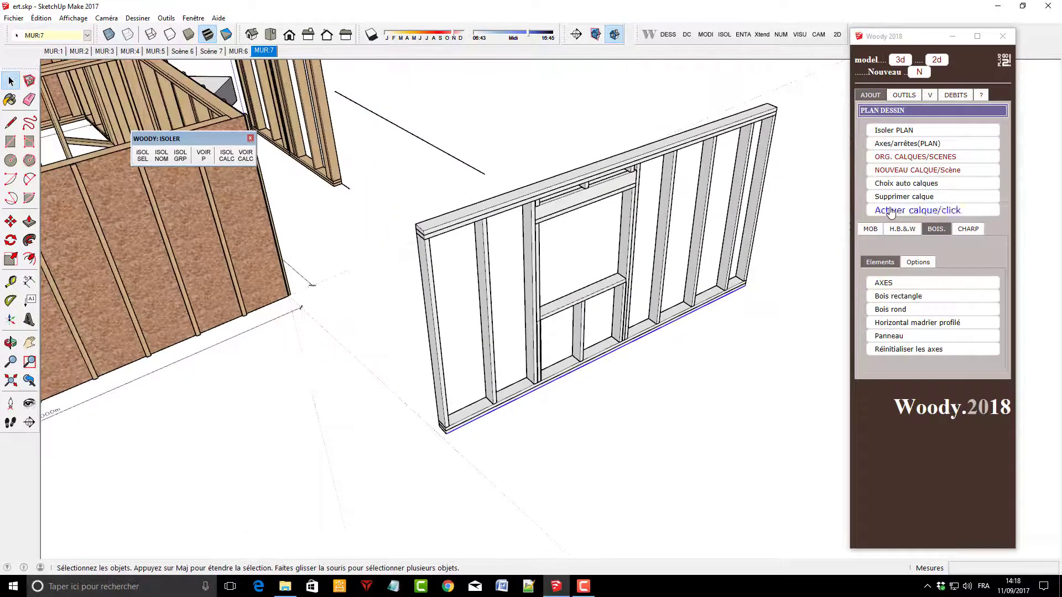
Place a Woody OSB panel against the wall frame and move it to the wall's end corner
left_click(910, 98)
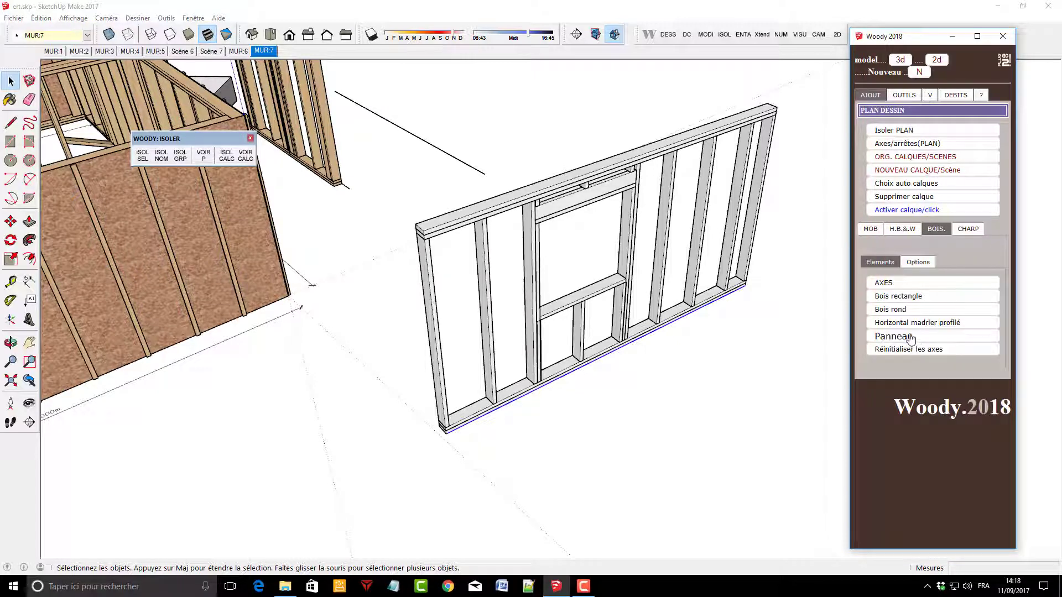
left_click(893, 337)
scroll(520, 382, "up", 4)
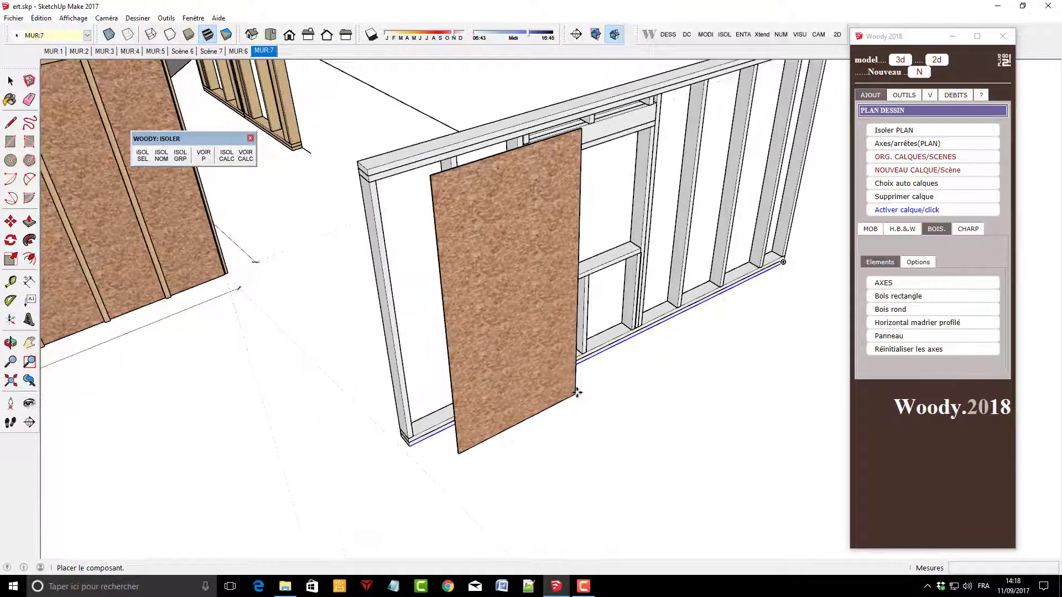
left_click(576, 394)
mouse_move(293, 510)
middle_mouse_down()
mouse_move(813, 437)
mouse_move(705, 422)
middle_mouse_up()
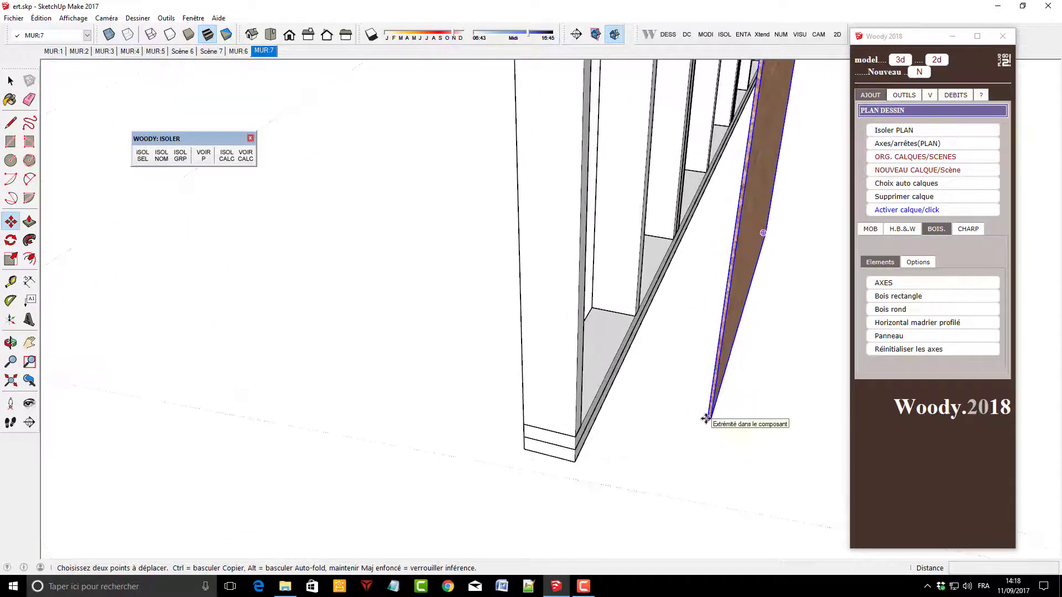
left_click(705, 422)
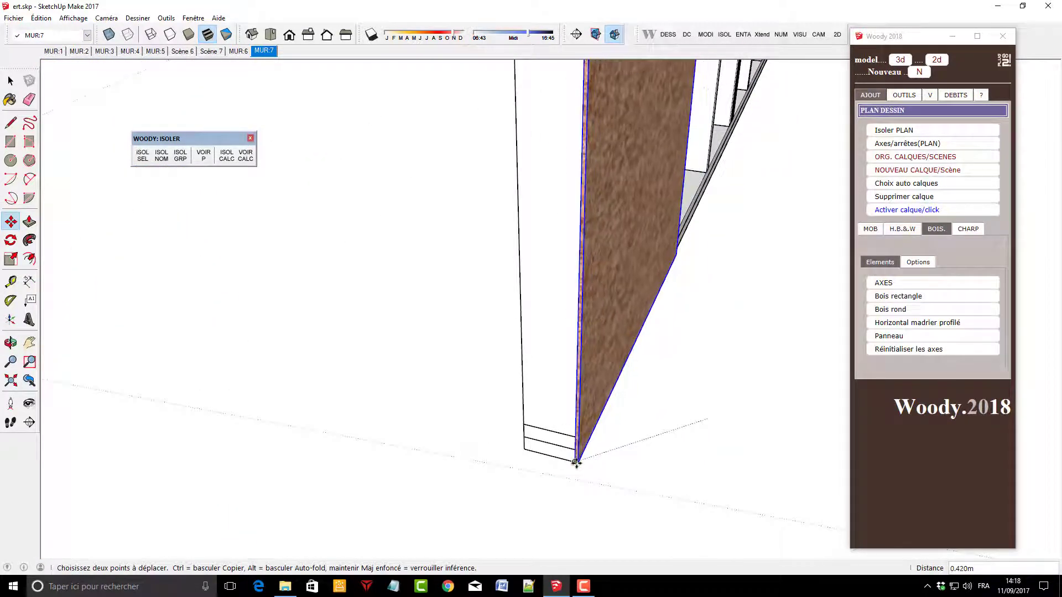
left_click(576, 462)
middle_click_drag(624, 467, 242, 477)
scroll(241, 439, "down", 3)
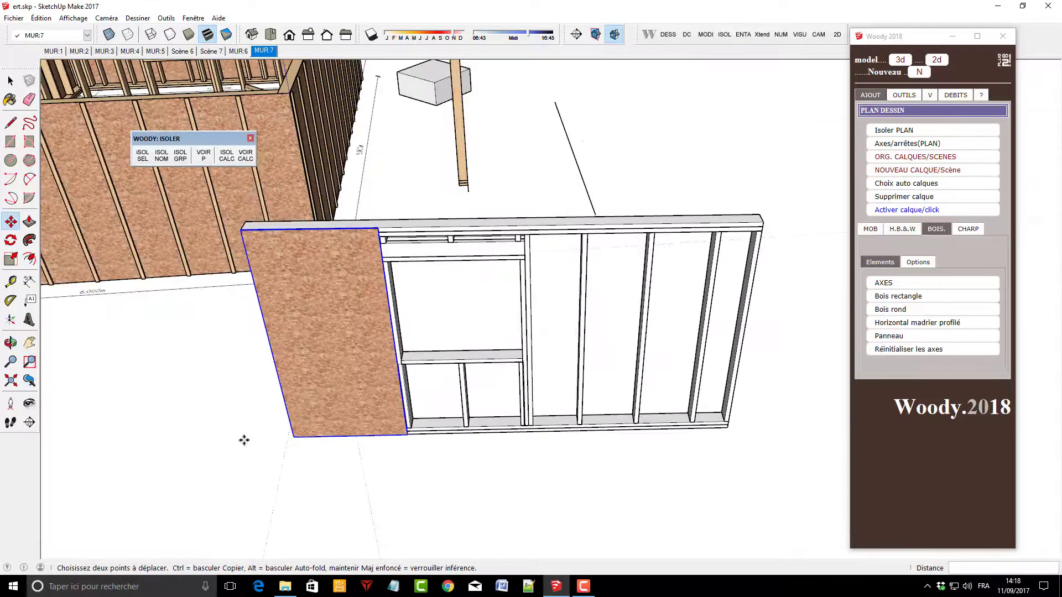
middle_click_drag(242, 438, 244, 440)
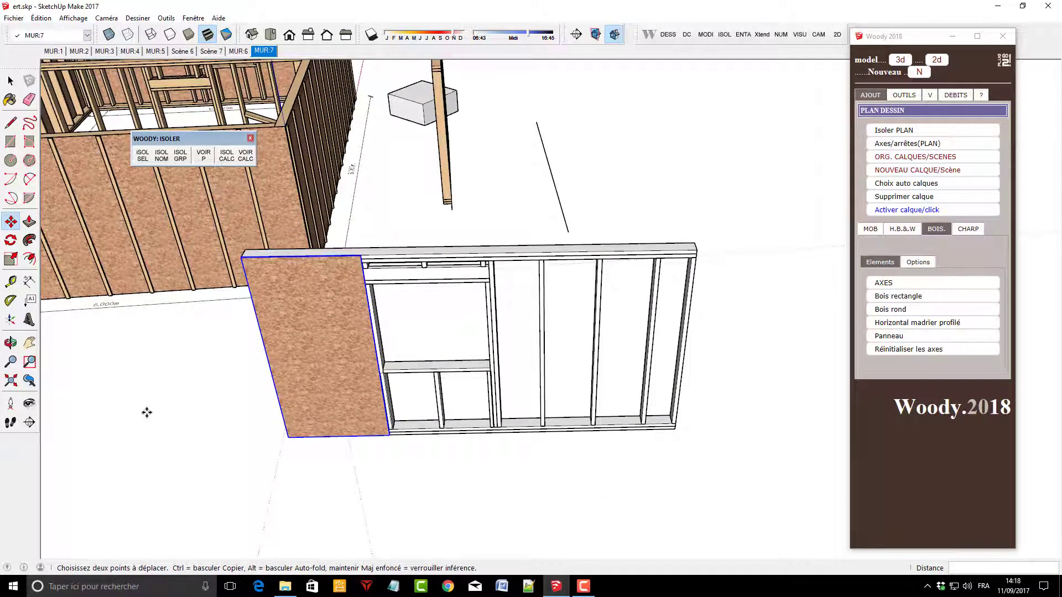
Scale the OSB panel along red so it spans the full wall length
key("s")
left_click_drag(375, 353, 738, 387)
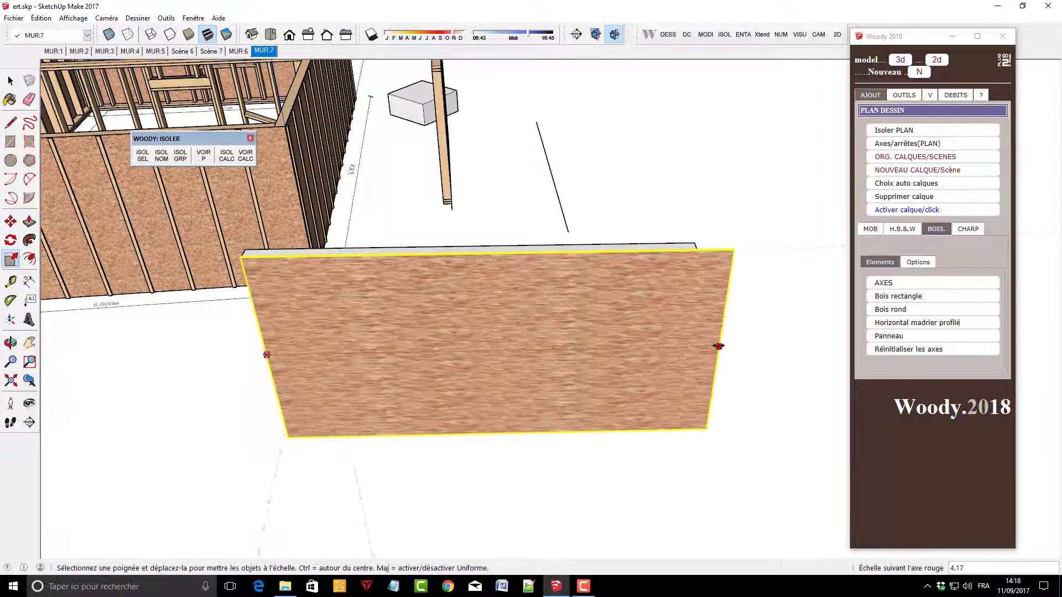
middle_click_drag(484, 308, 602, 446)
scroll(602, 446, "up", 2)
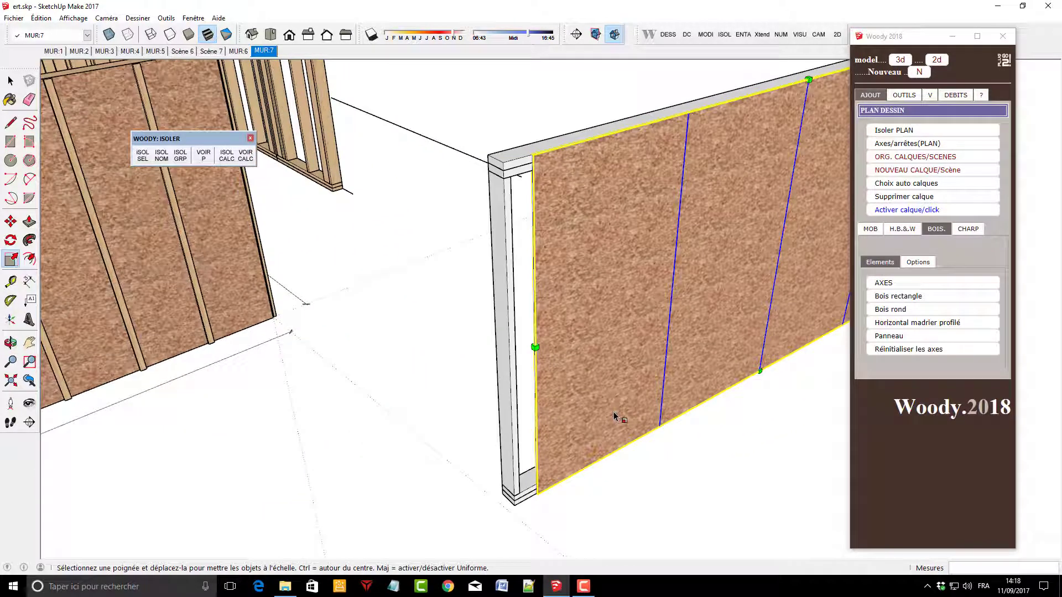
key("l")
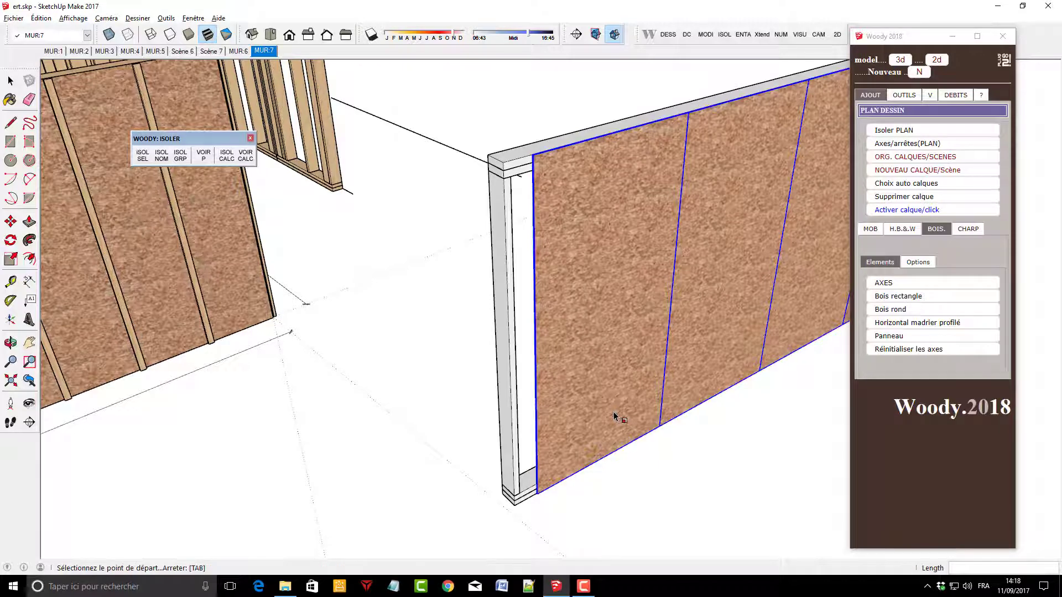
middle_click_drag(536, 516, 632, 480)
Reselect the OSB panel and review the fully sheathed wall
left_click(590, 490)
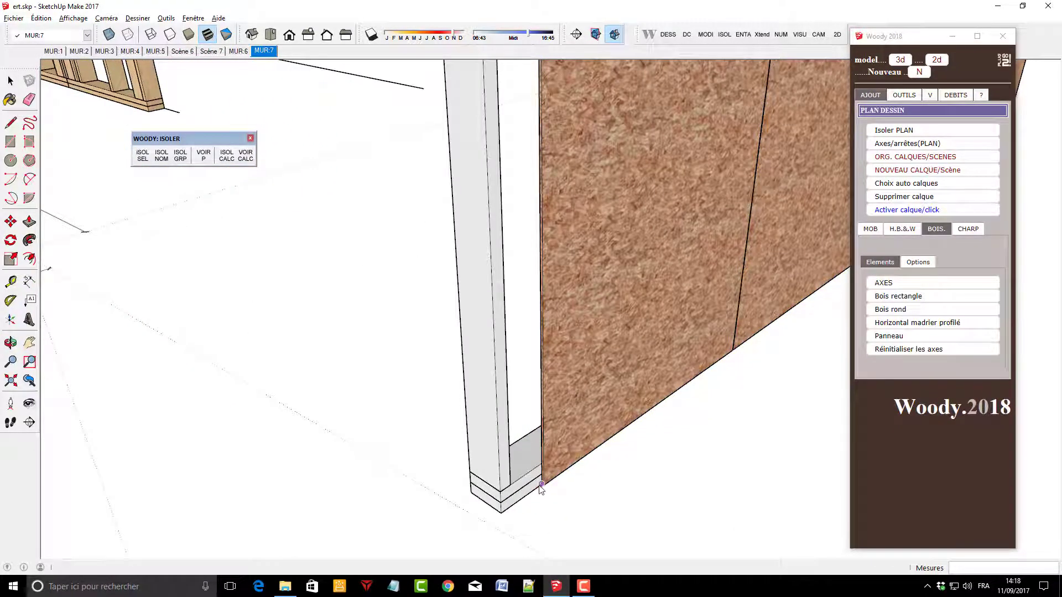
scroll(542, 485, "up", 2)
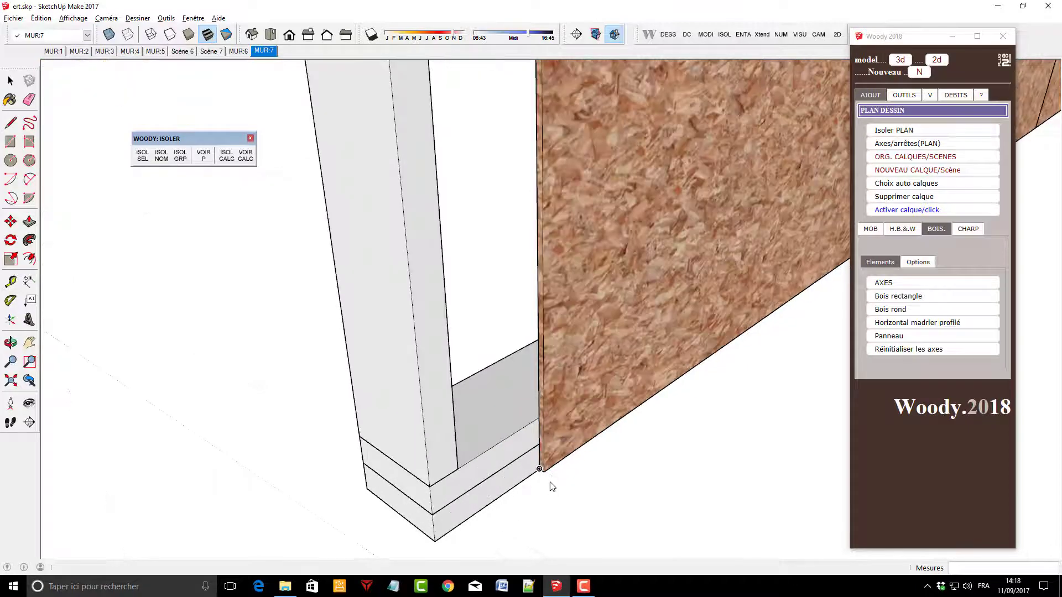
left_click(539, 469)
key("space")
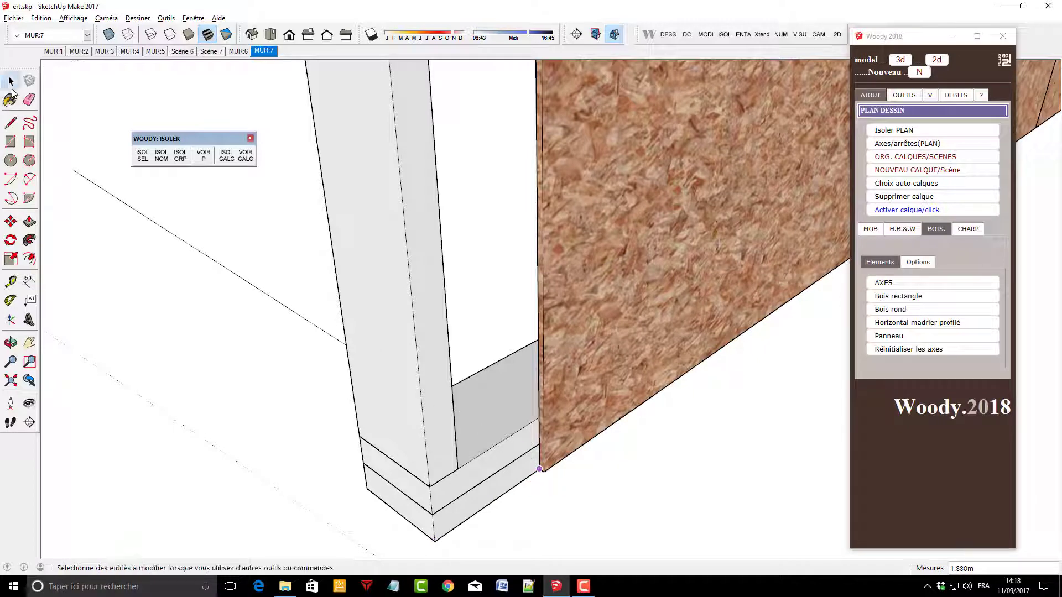
left_click(579, 313)
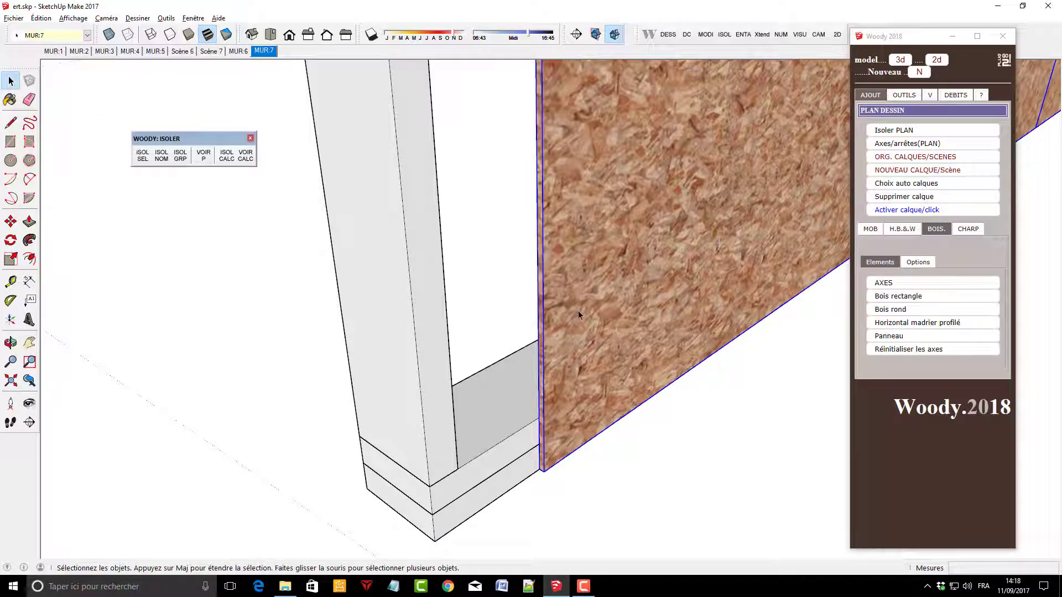
key("b")
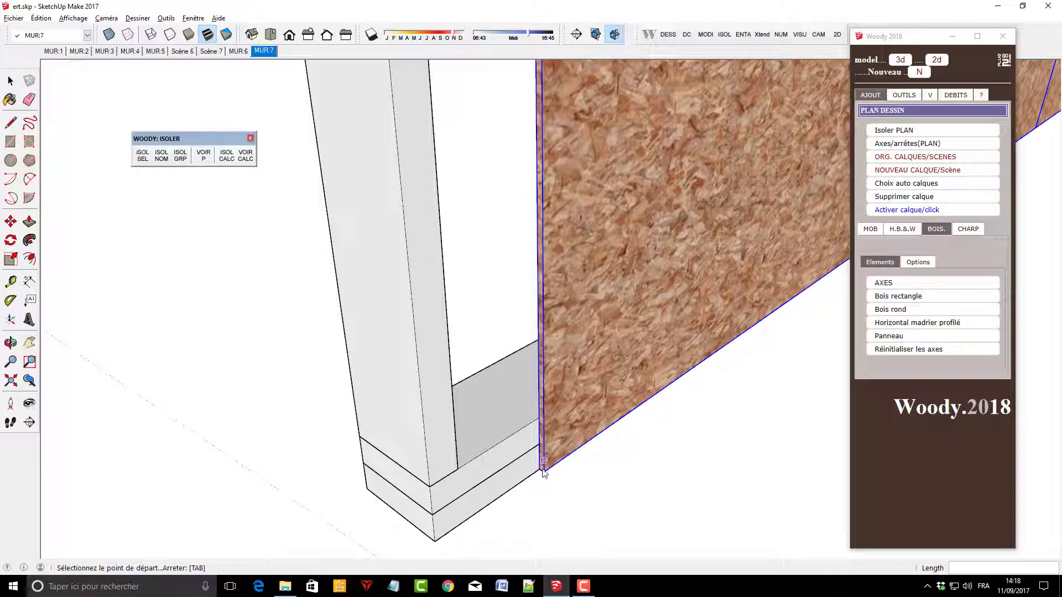
mouse_move(450, 539)
middle_mouse_down()
mouse_move(545, 383)
mouse_move(398, 417)
middle_mouse_up()
scroll(545, 383, "down", 3)
scroll(541, 391, "down", 3)
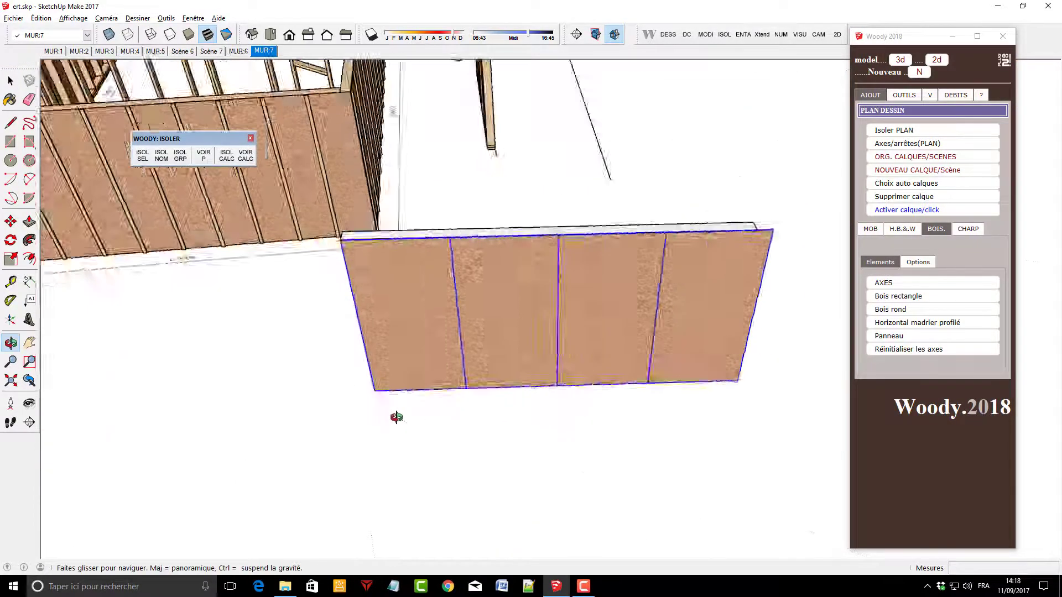
left_click_drag(253, 280, 606, 251)
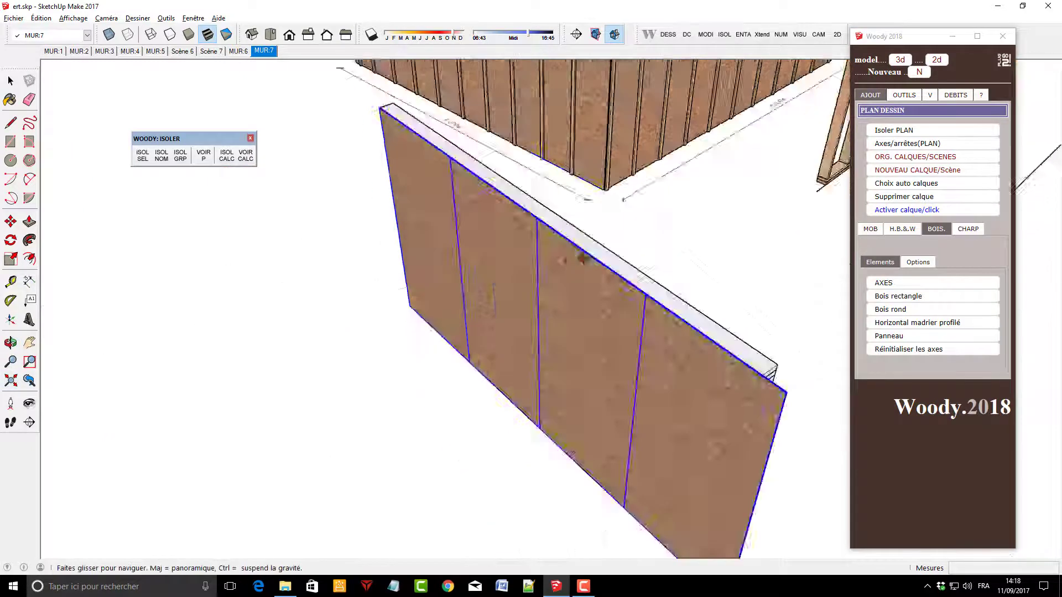
scroll(606, 250, "up", 5)
Release all pieces of the whole model with Woody's DEBITS tools
left_click(956, 95)
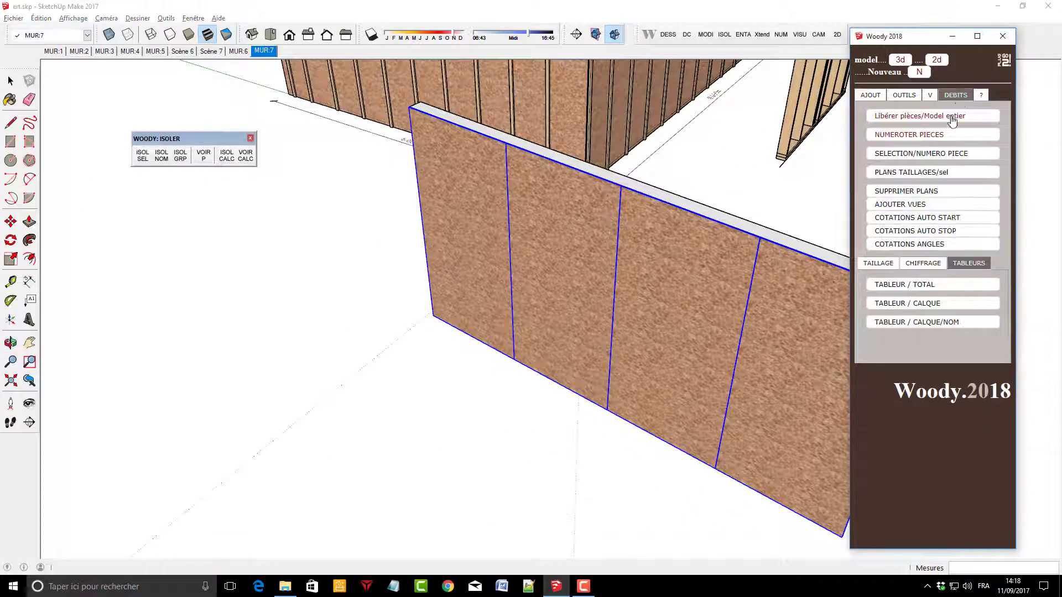
left_click(942, 117)
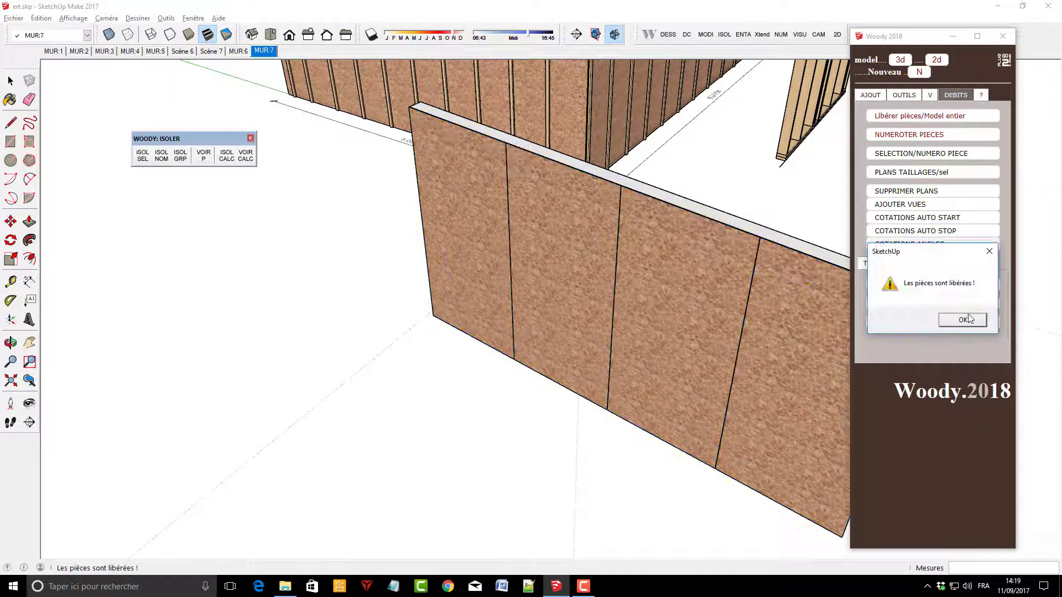
left_click(967, 322)
Renumber the model's pieces and start the TABLEUR / TOTAL cutting-list export
left_click(918, 134)
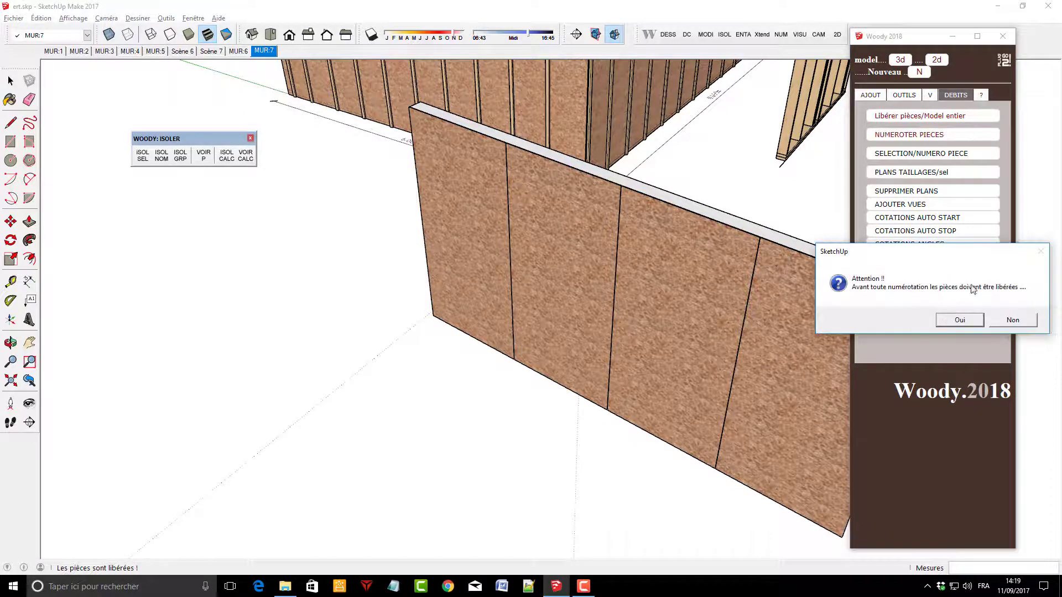
left_click(960, 321)
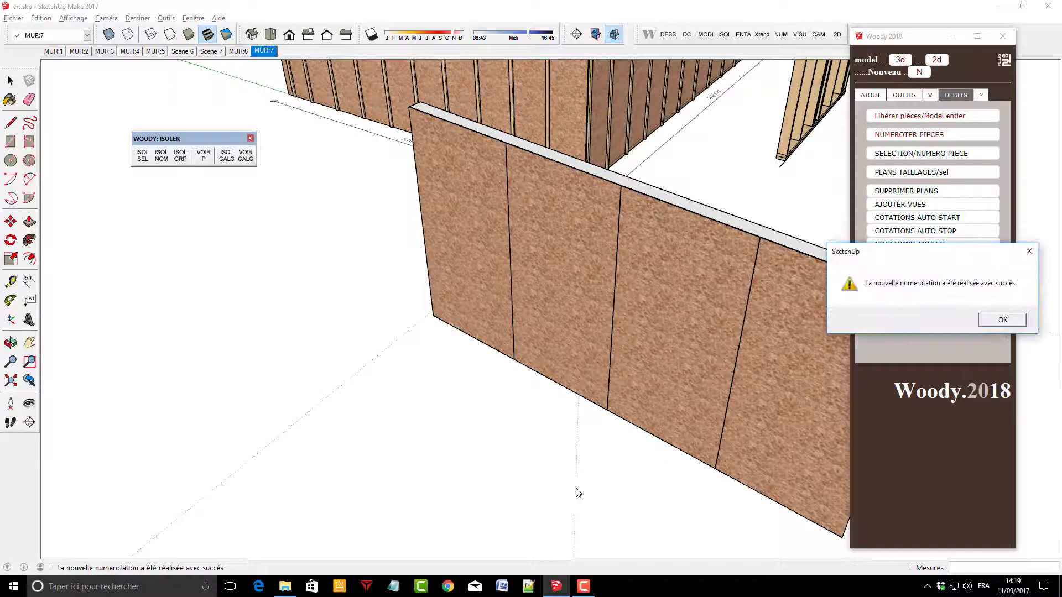
left_click(1001, 321)
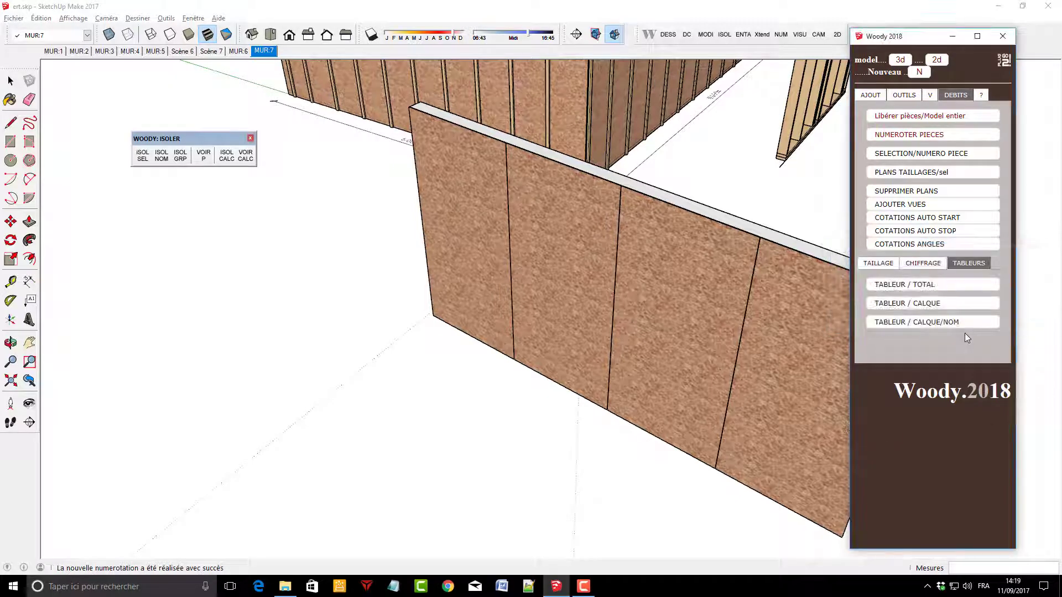
left_click(938, 286)
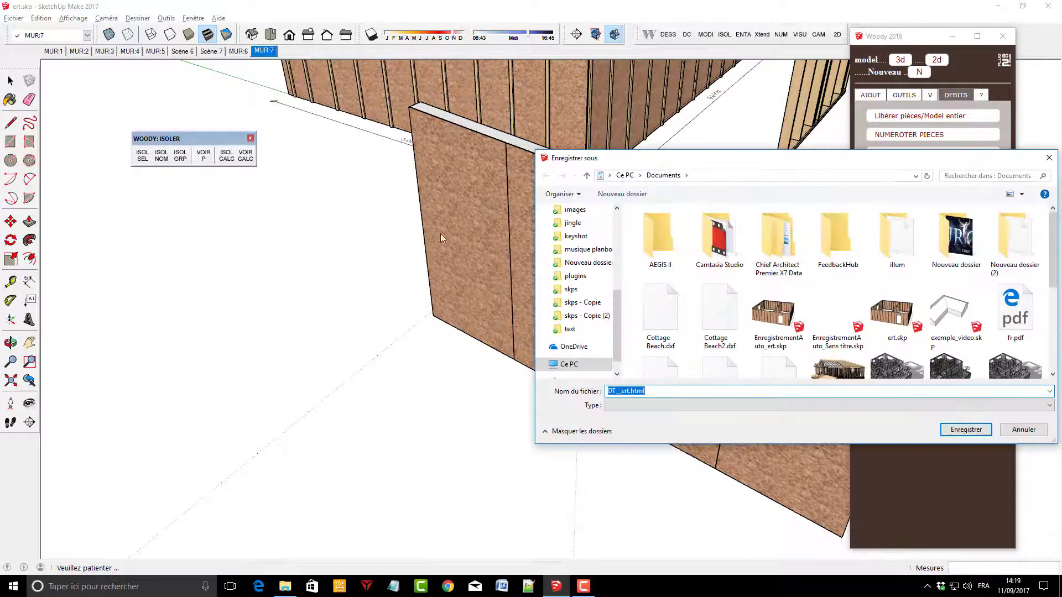
Save the cutting list as DT_ert.html, select the whole Tableau Total ert sheet, and open Start
left_click(1025, 429)
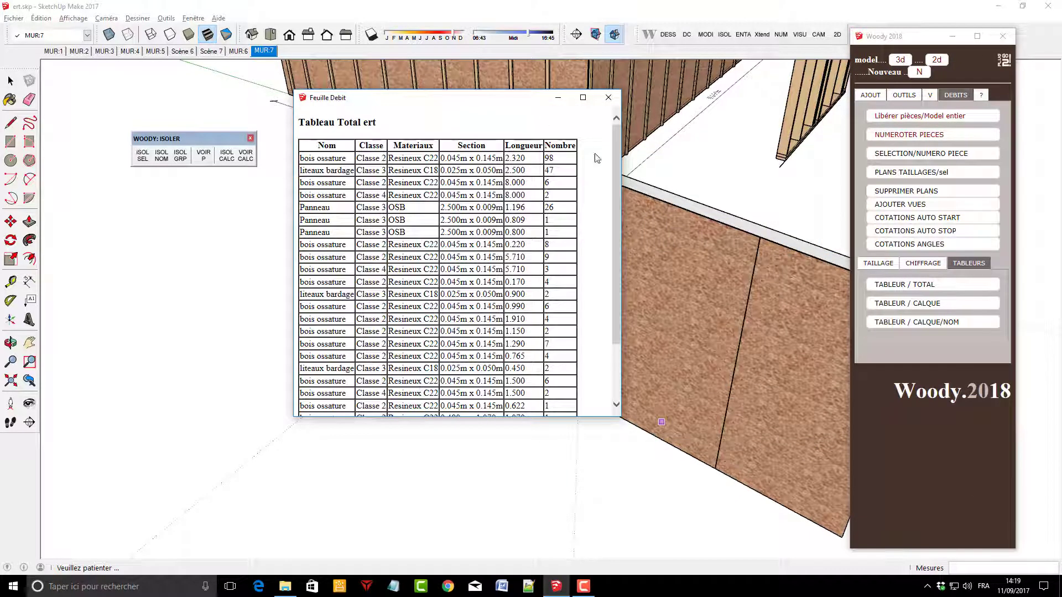
mouse_move(617, 168)
left_mouse_down()
mouse_move(612, 228)
mouse_move(613, 176)
left_mouse_up()
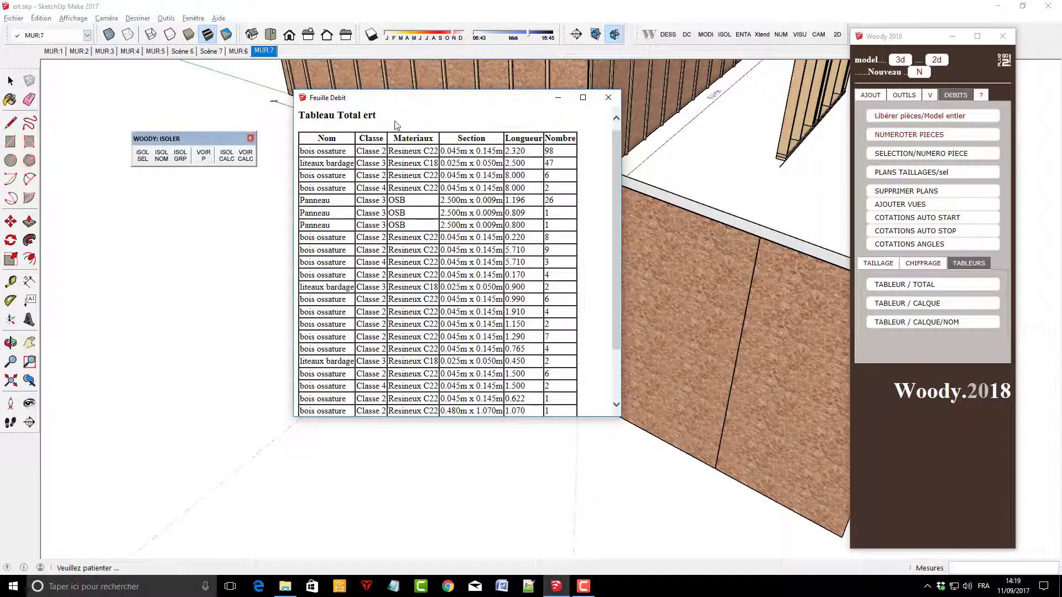
key("ctrl+a")
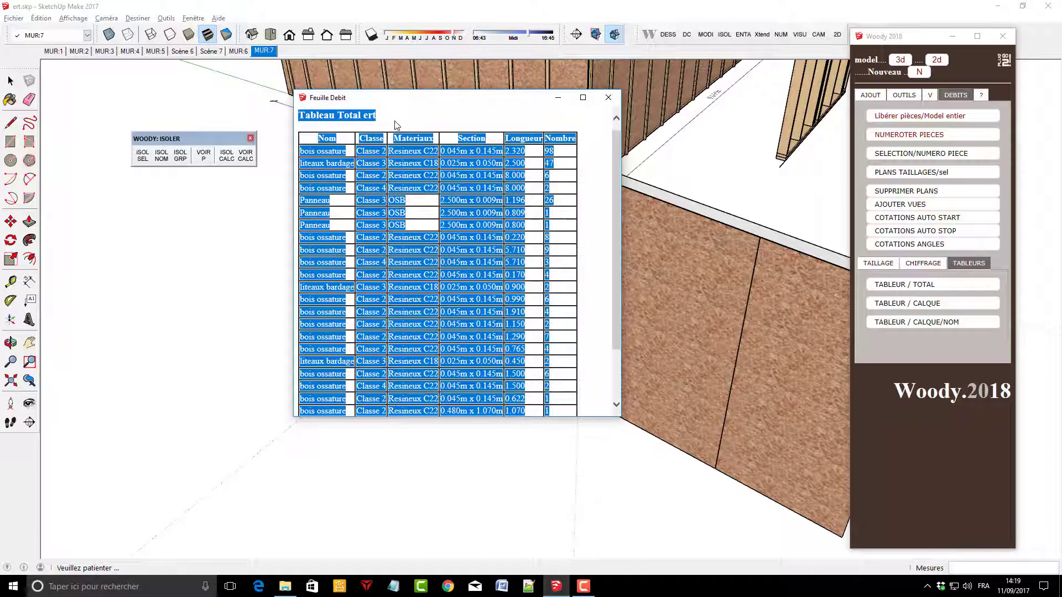
left_click(14, 587)
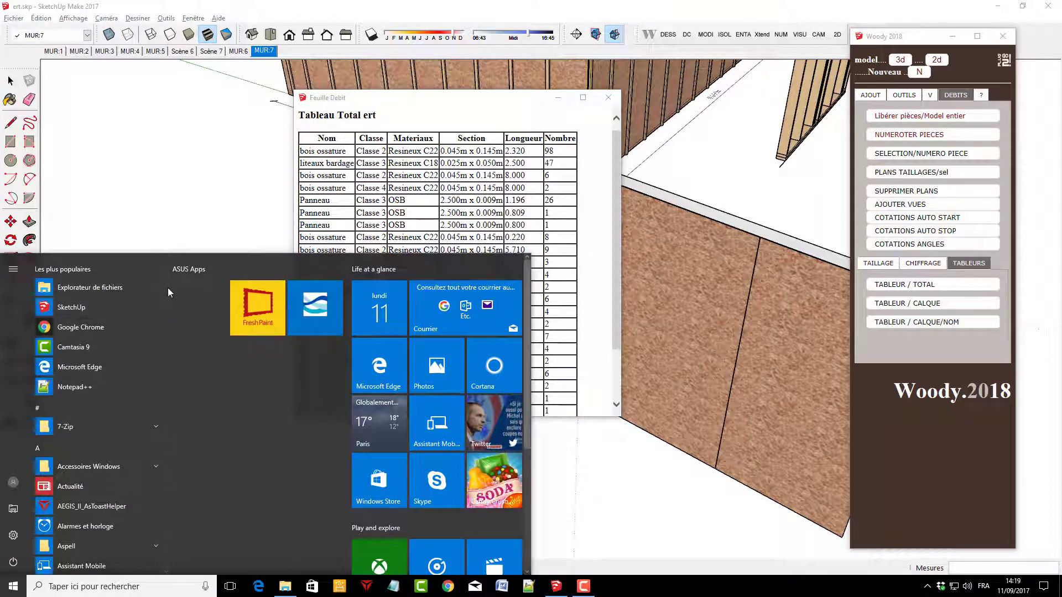
Launch Microsoft Office Excel 2007 from the Start menu's Microsoft Office group
mouse_move(166, 317)
left_mouse_down()
mouse_move(159, 523)
mouse_move(173, 396)
mouse_move(166, 473)
left_mouse_up()
left_click_drag(166, 481, 167, 440)
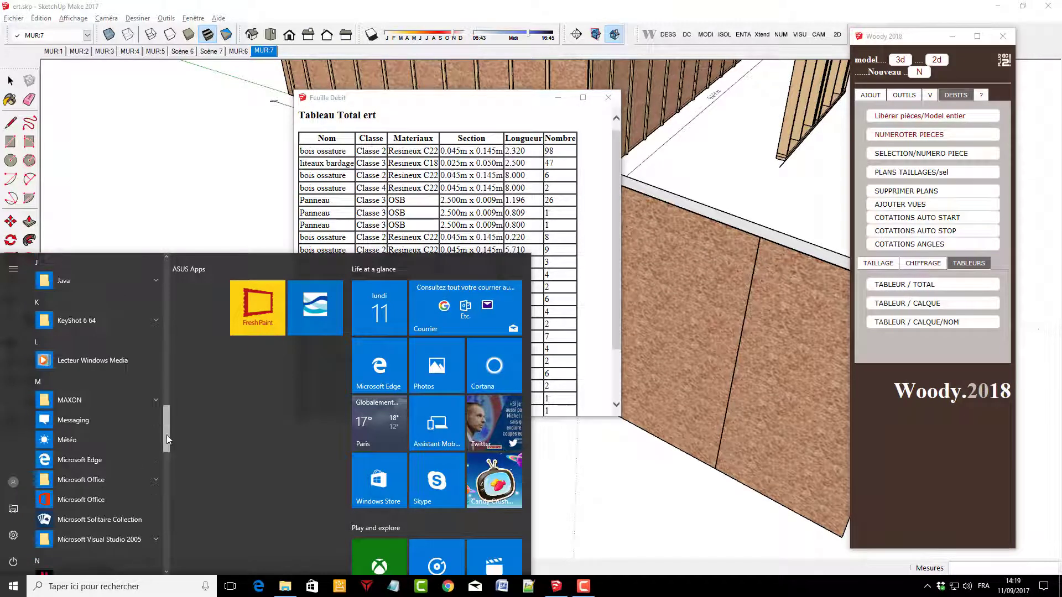
left_click_drag(167, 435, 165, 445)
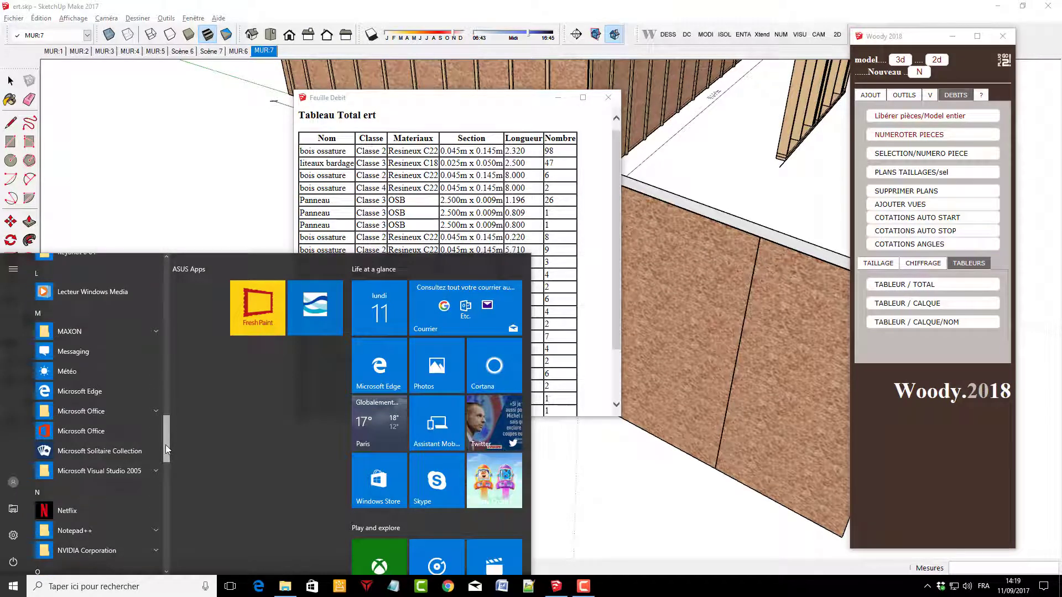
left_click(148, 411)
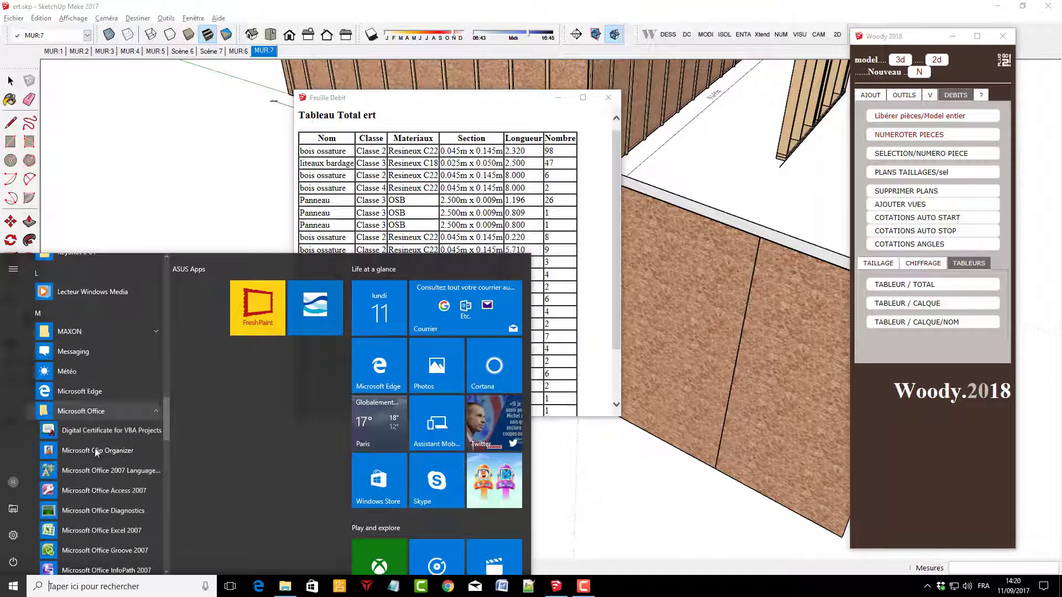
left_click(87, 533)
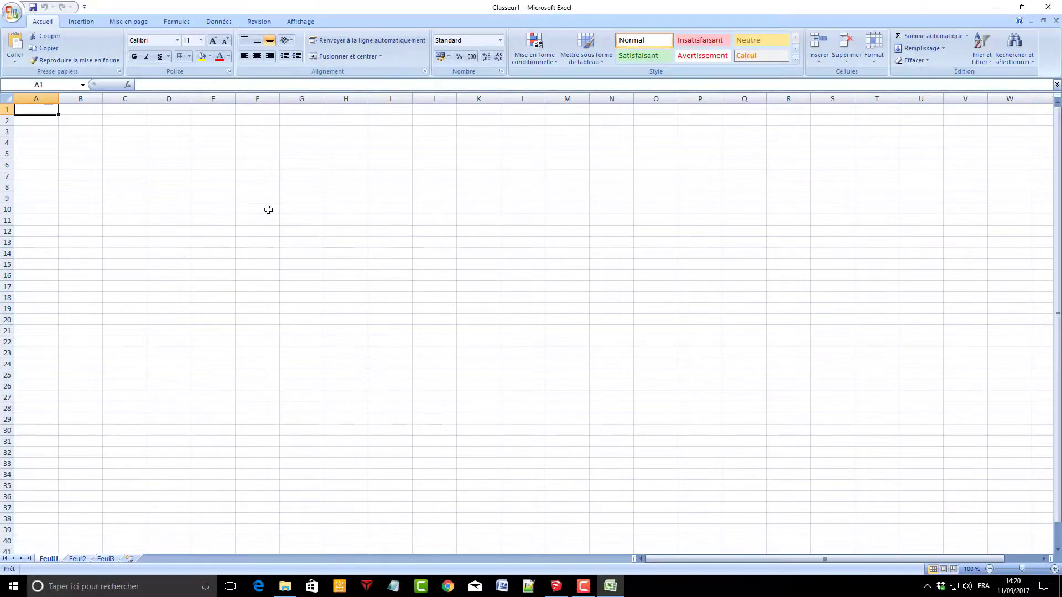
Paste the cutting list at cell F10 and select the data range F12:K39
left_click(268, 209)
key("ctrl+v")
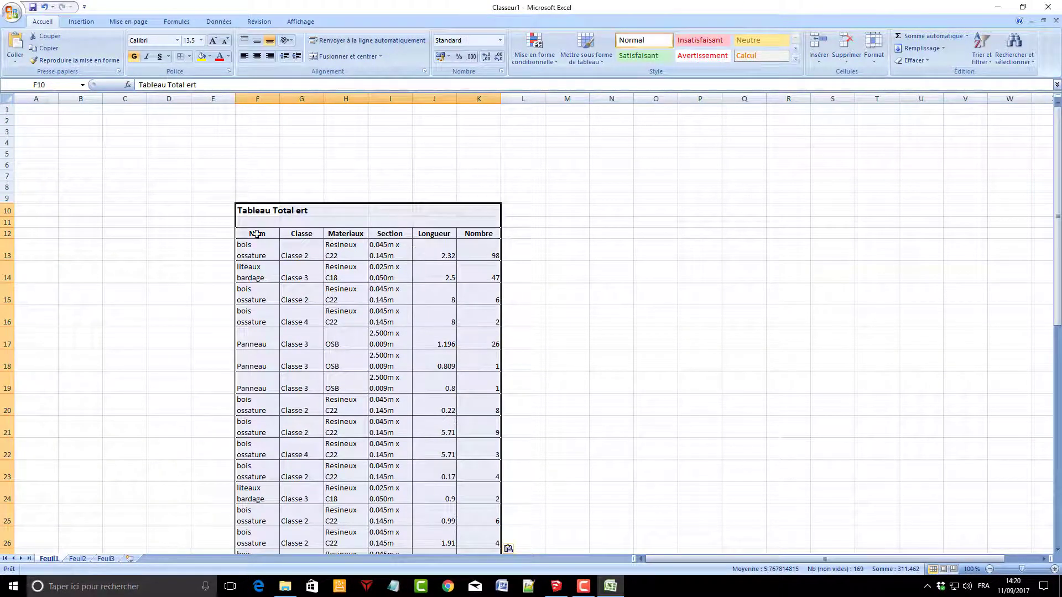
left_click(255, 233)
scroll(620, 272, "down", 3)
scroll(620, 274, "down", 4)
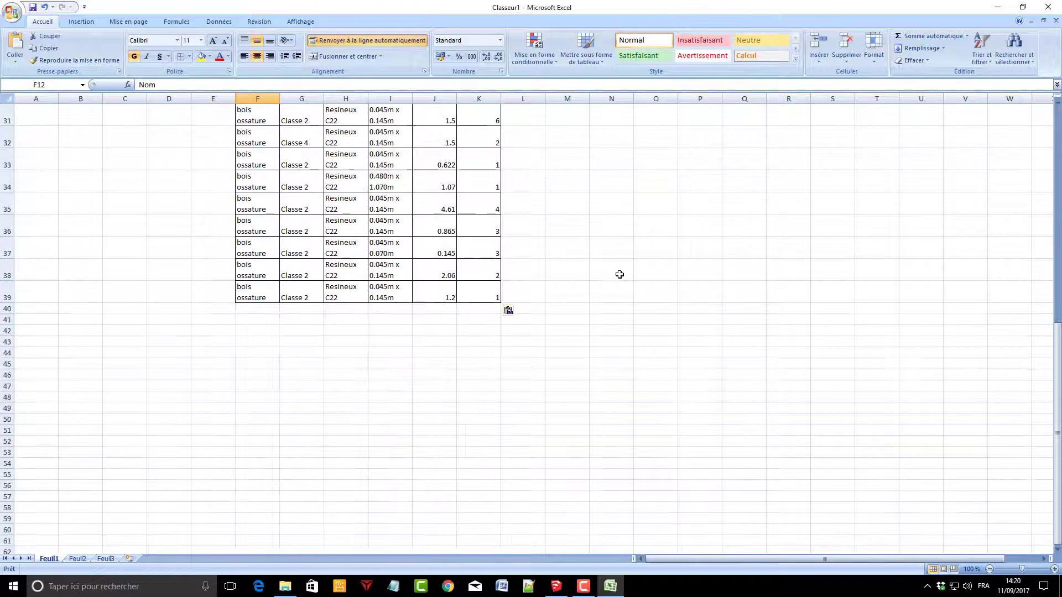
left_click(473, 295)
scroll(557, 314, "up", 4)
scroll(558, 315, "up", 4)
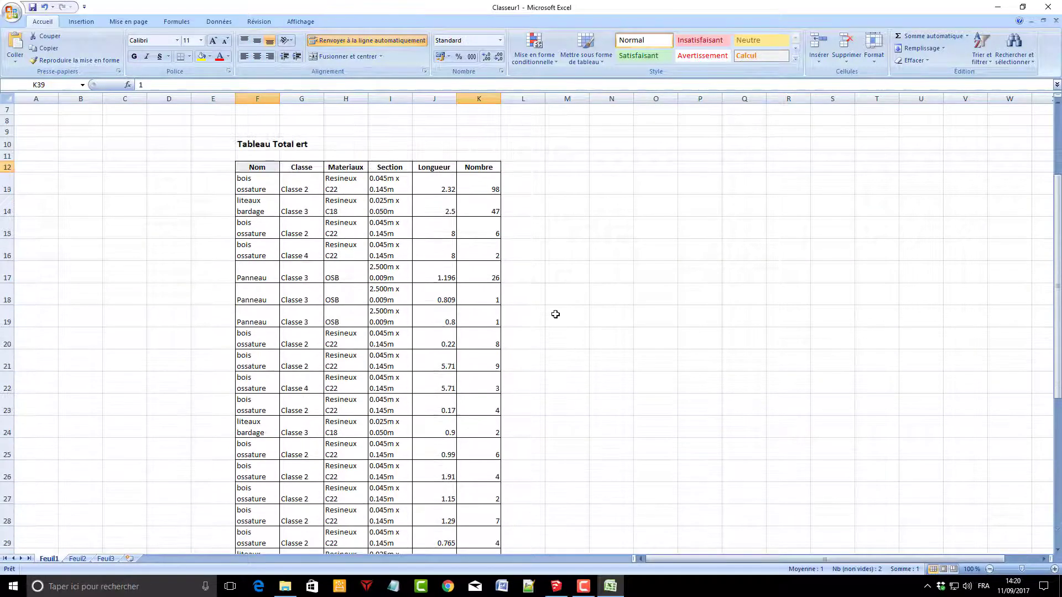
left_click(253, 168, "shift")
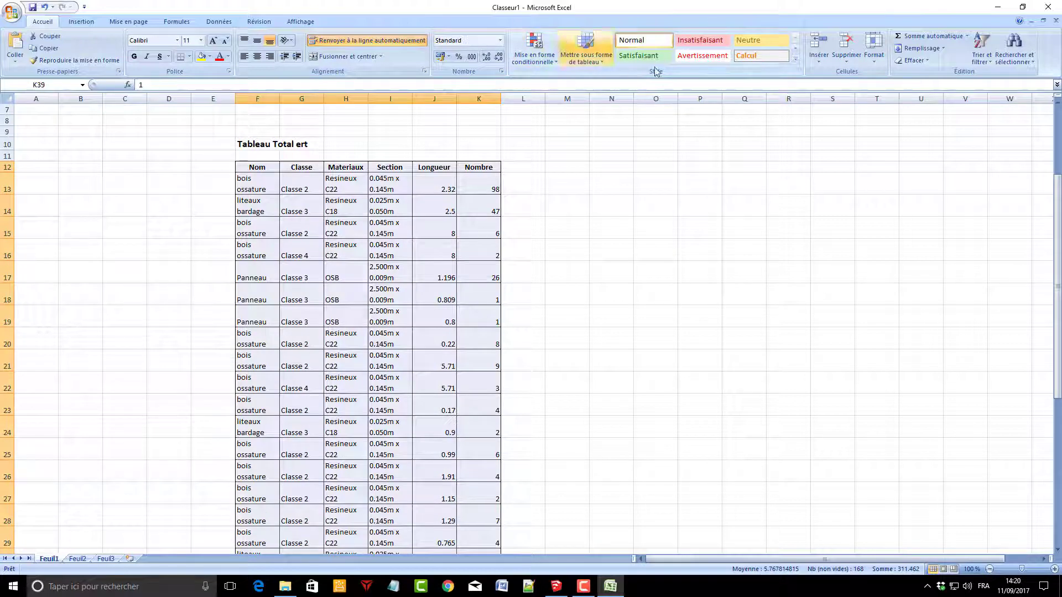
Format F12:K39 as a table using a Moyen (medium) style with headers
left_click(587, 52)
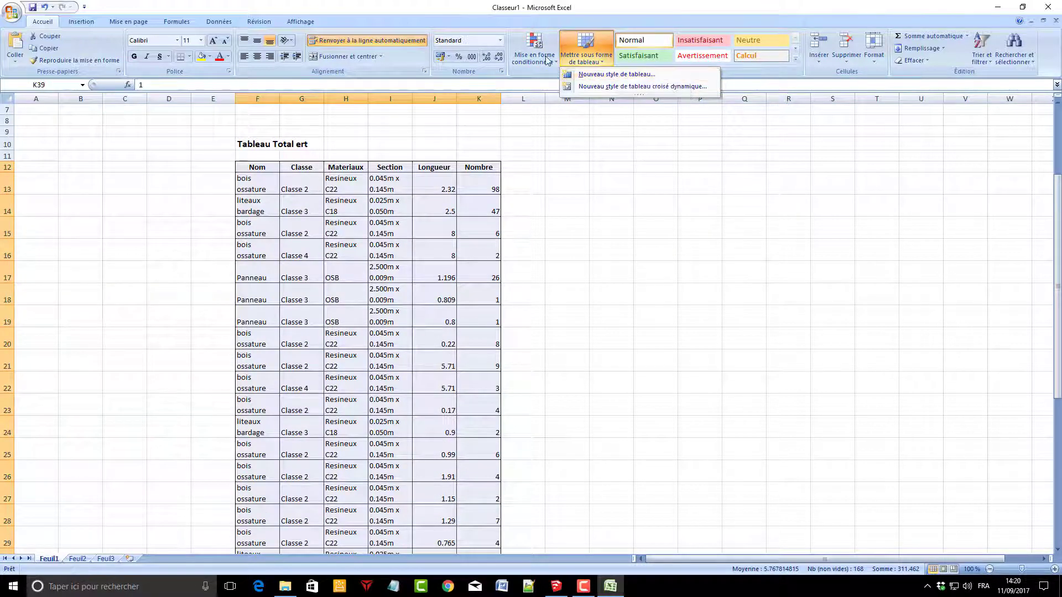
left_click(602, 59)
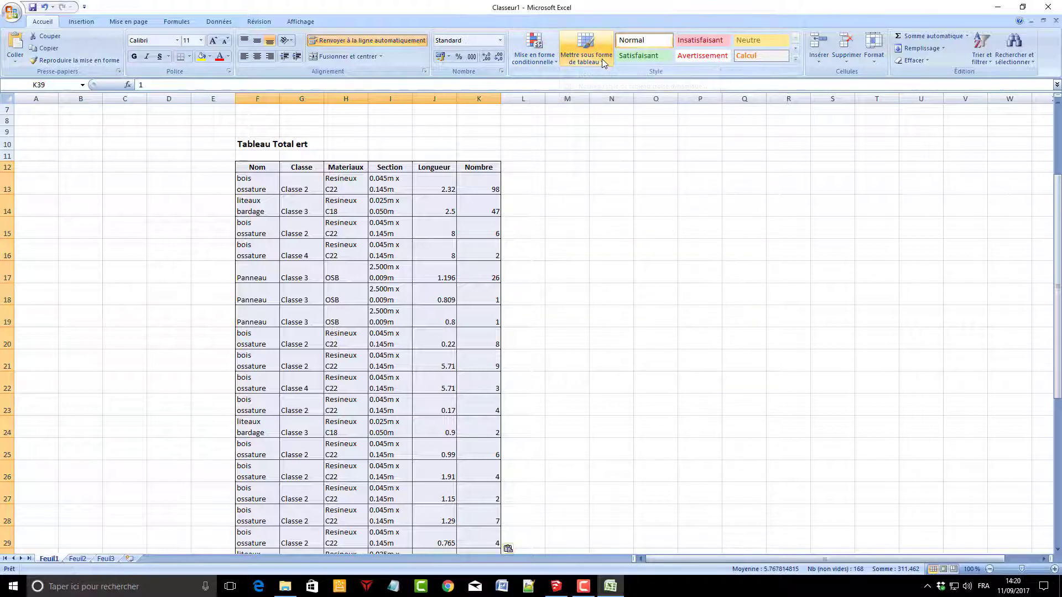
left_click(634, 234)
left_click(249, 166)
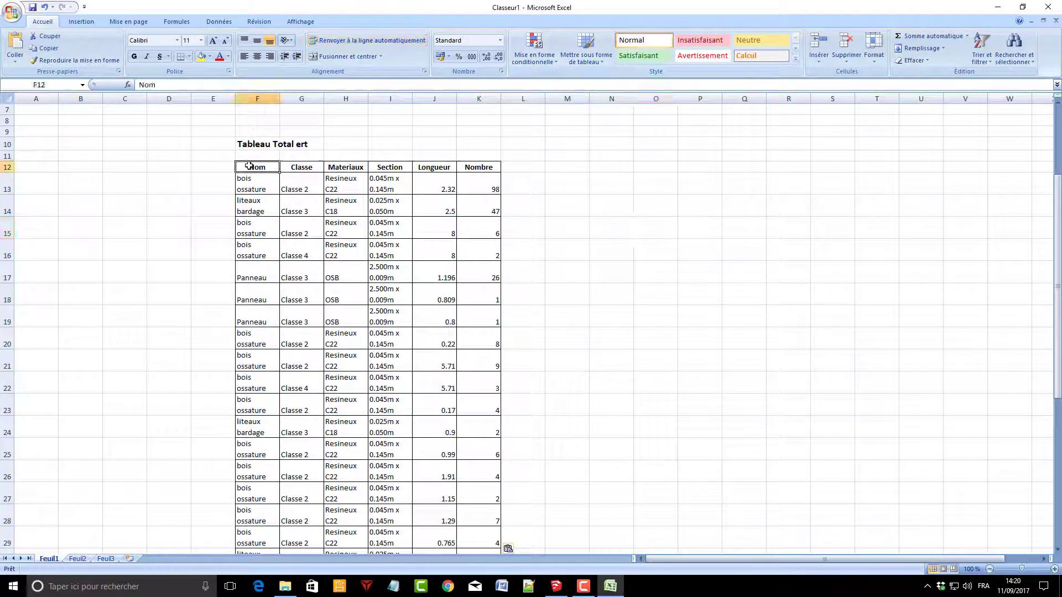
scroll(312, 177, "down", 6)
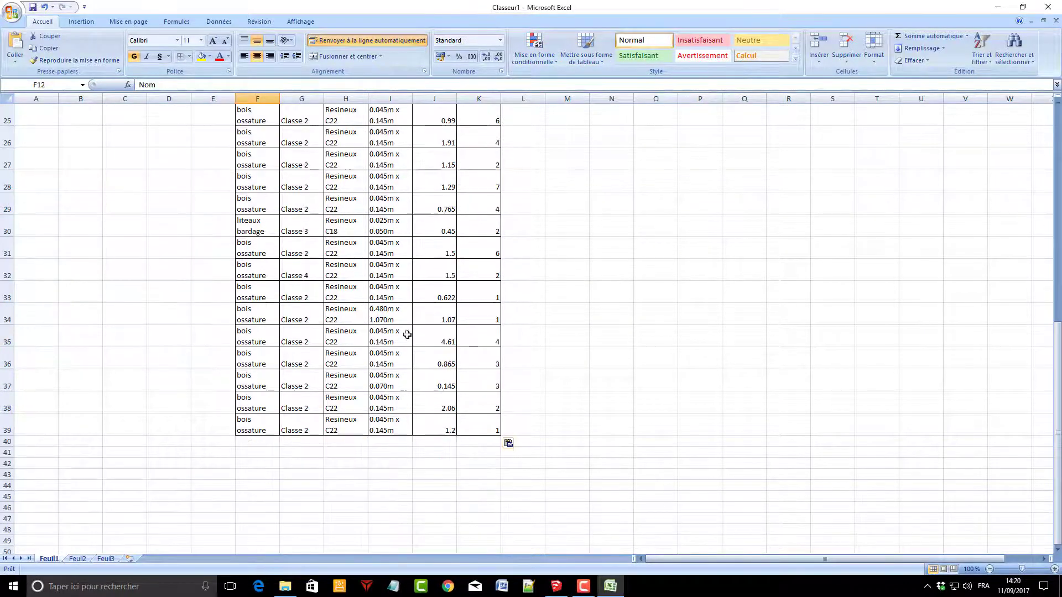
left_click(482, 427, "shift")
scroll(505, 437, "up", 5)
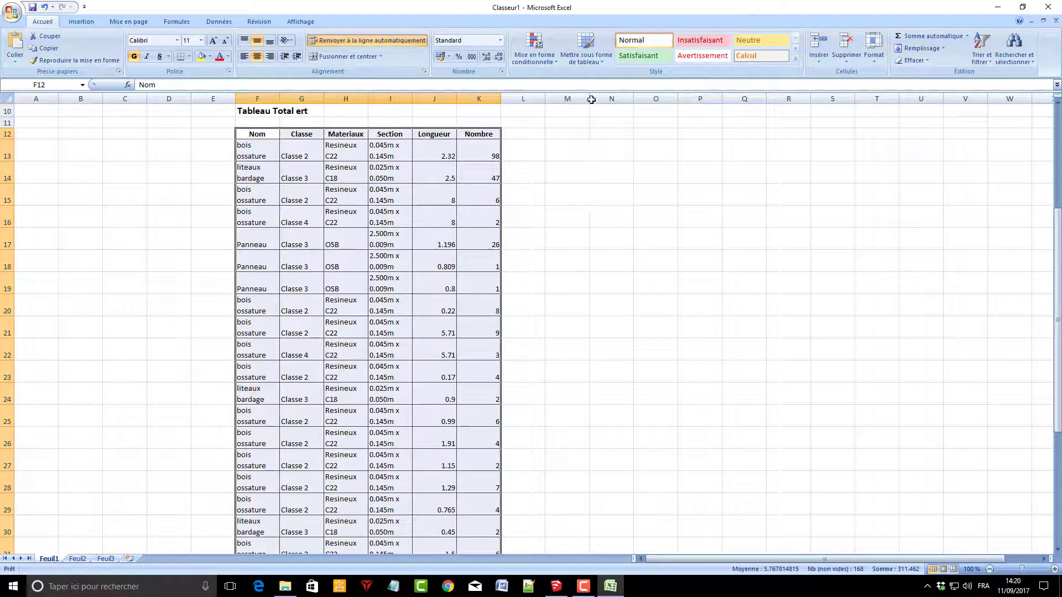
left_click(596, 62)
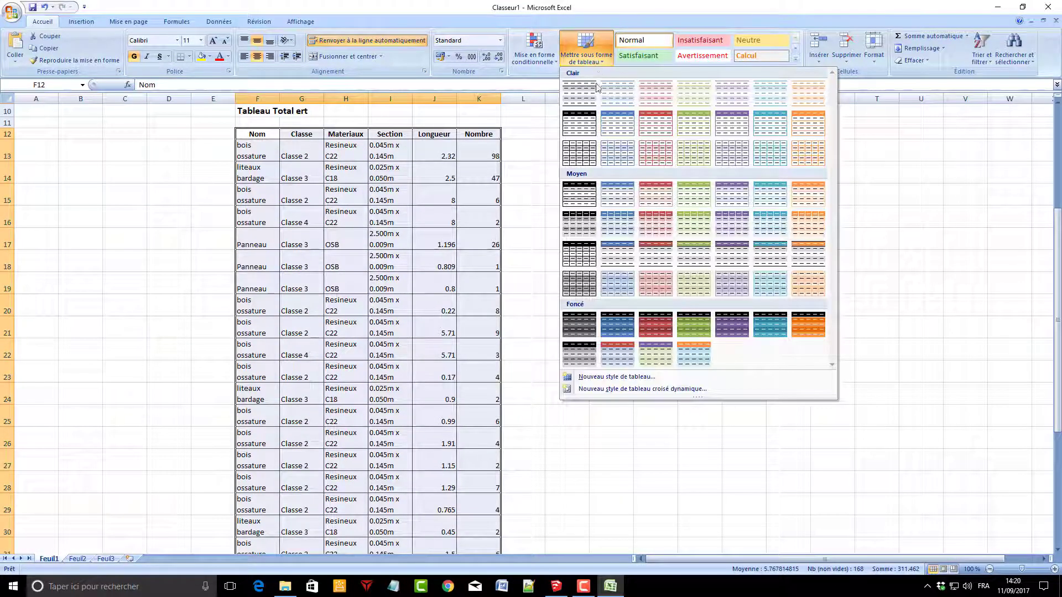
left_click(571, 193)
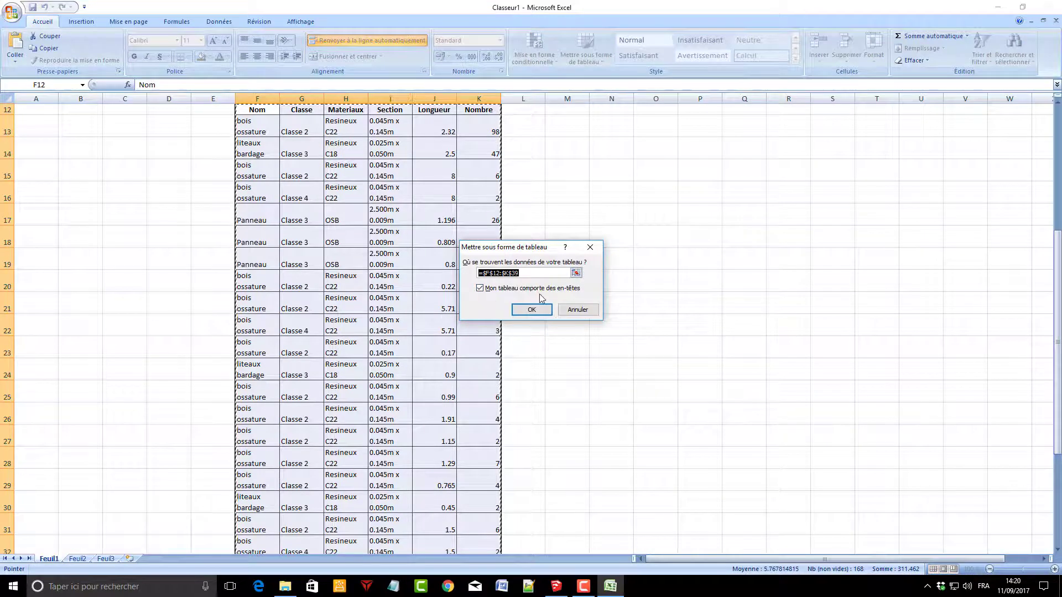
left_click(532, 311)
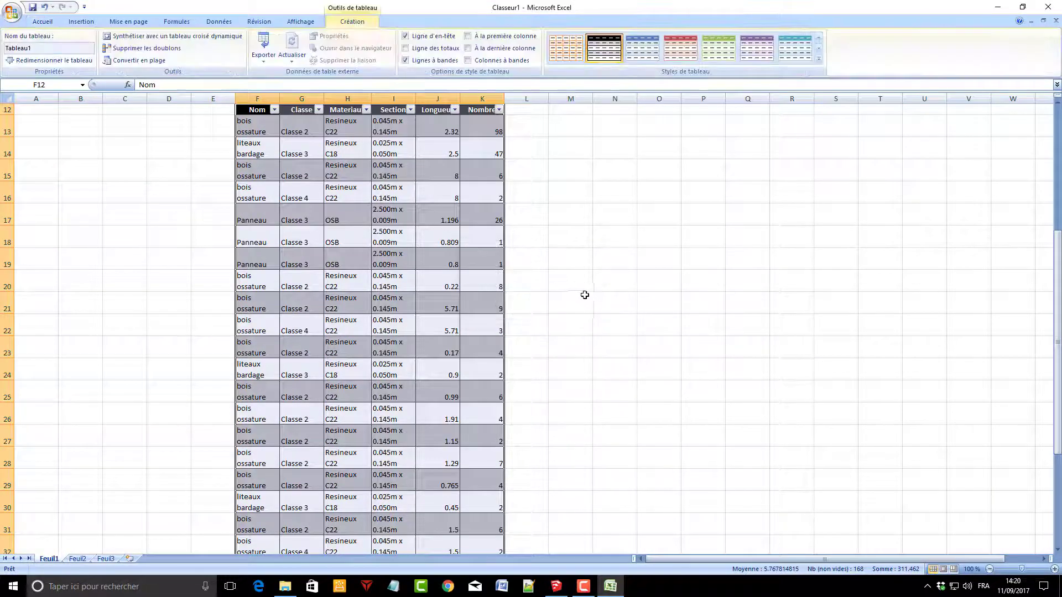
scroll(613, 312, "up", 3)
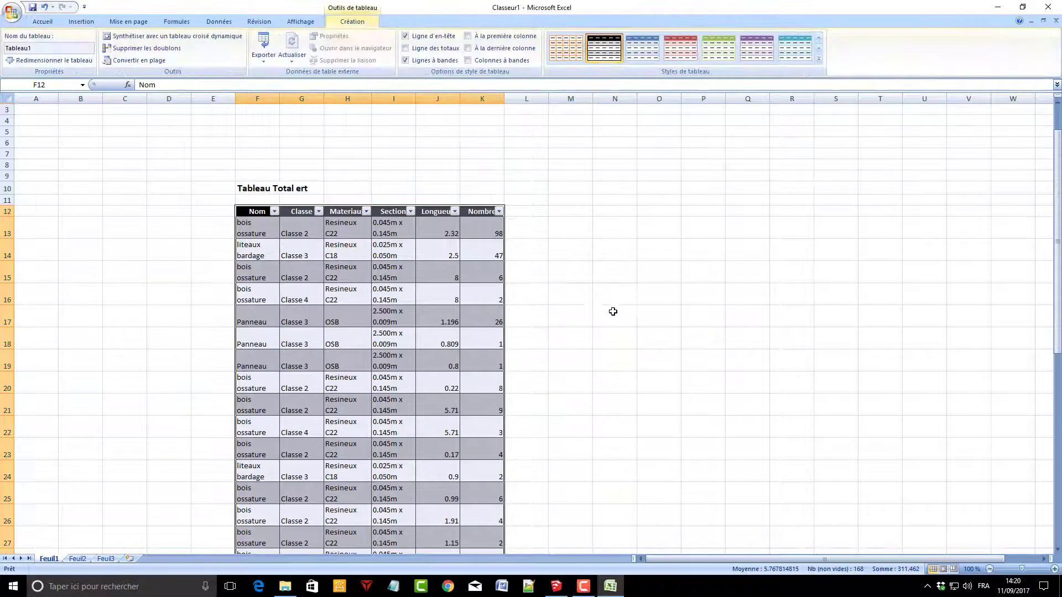
left_click(275, 211)
left_click(239, 224)
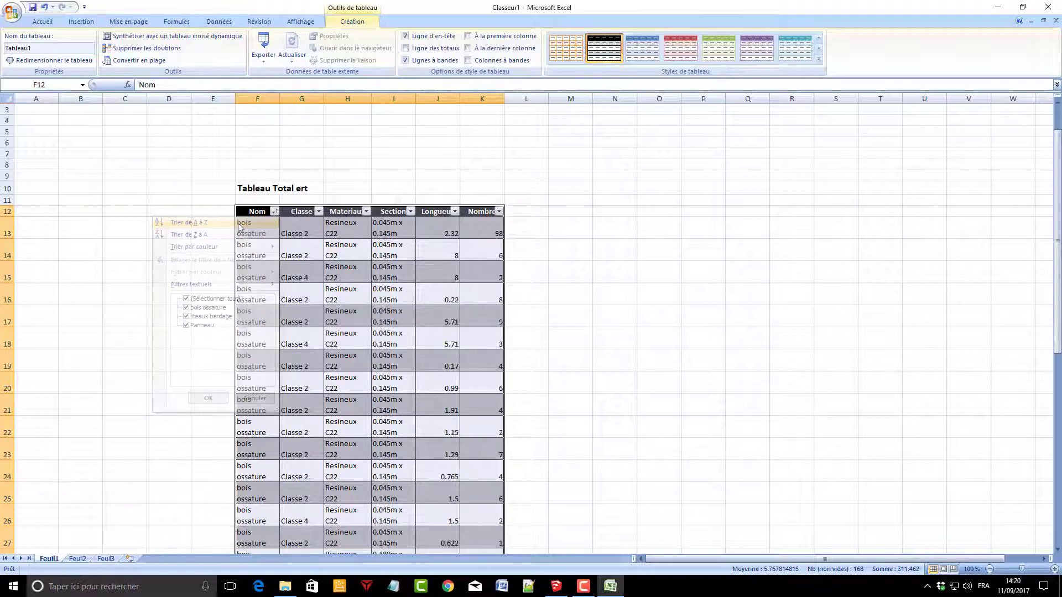
left_click(142, 225)
scroll(147, 204, "down", 3)
scroll(183, 204, "down", 3)
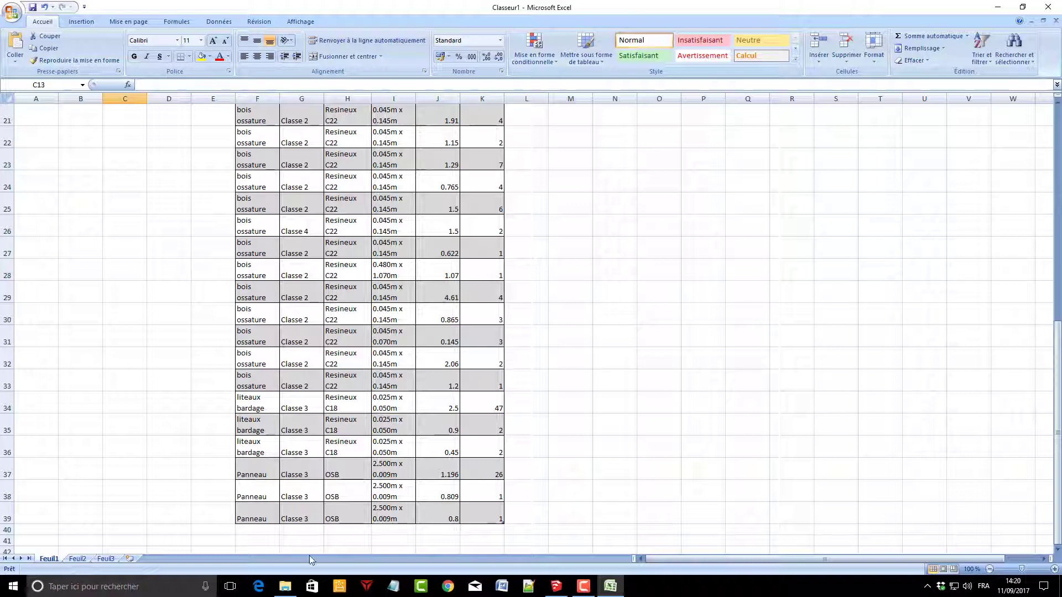
scroll(294, 473, "up", 2)
scroll(304, 482, "down", 2)
scroll(538, 480, "up", 4)
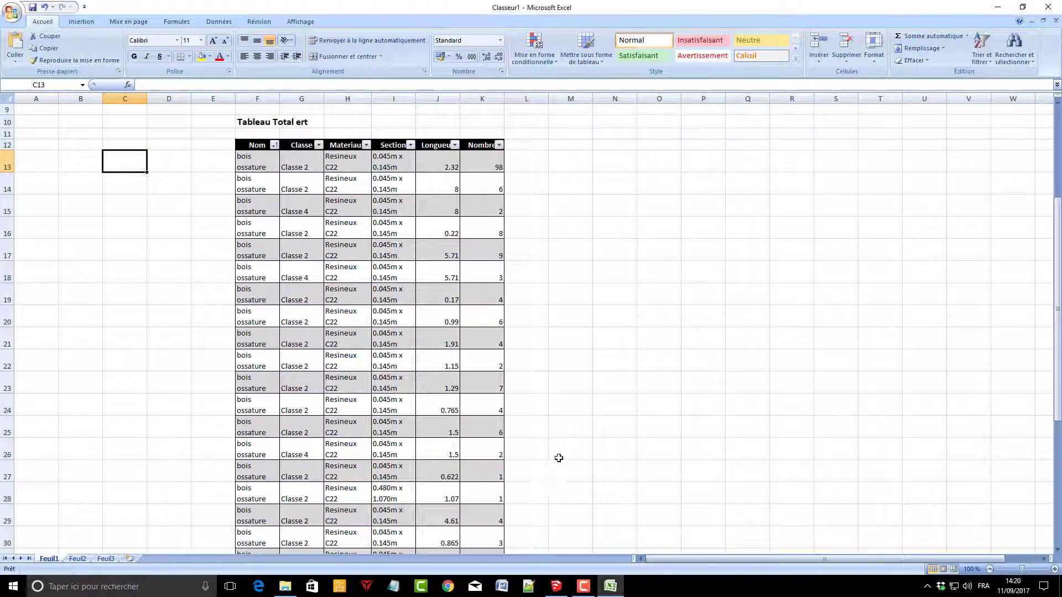
left_click(521, 166)
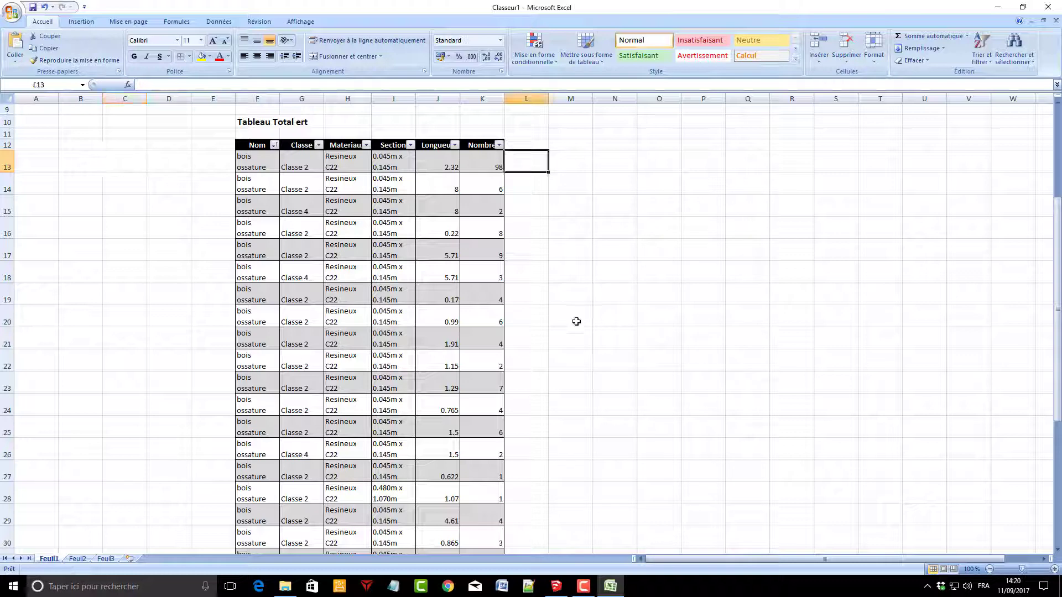
left_click(521, 184)
left_click(534, 207)
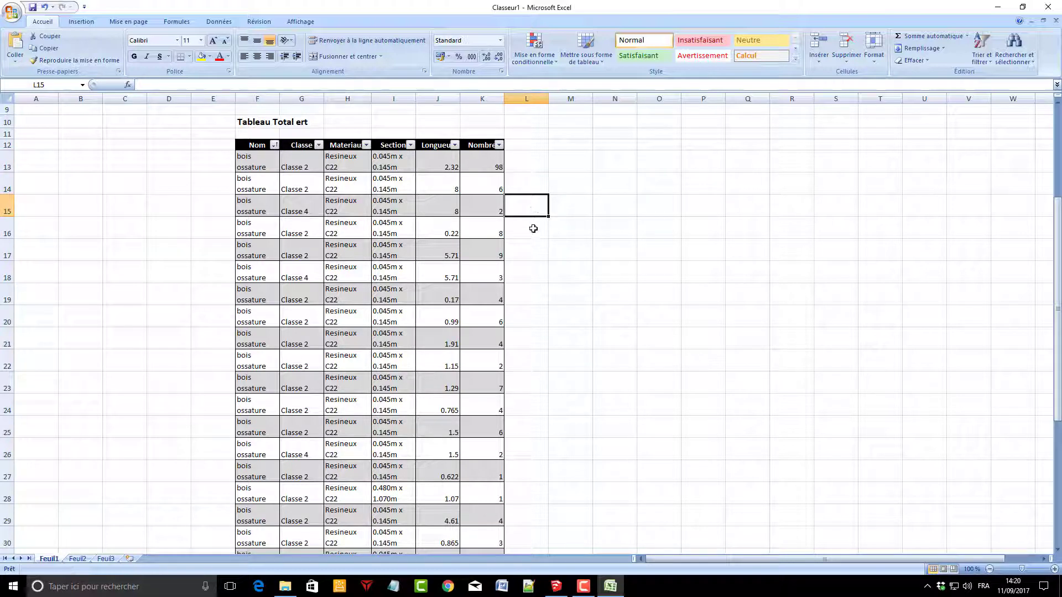
left_click(534, 228)
left_click(528, 270)
scroll(651, 248, "down", 6)
scroll(636, 288, "up", 2)
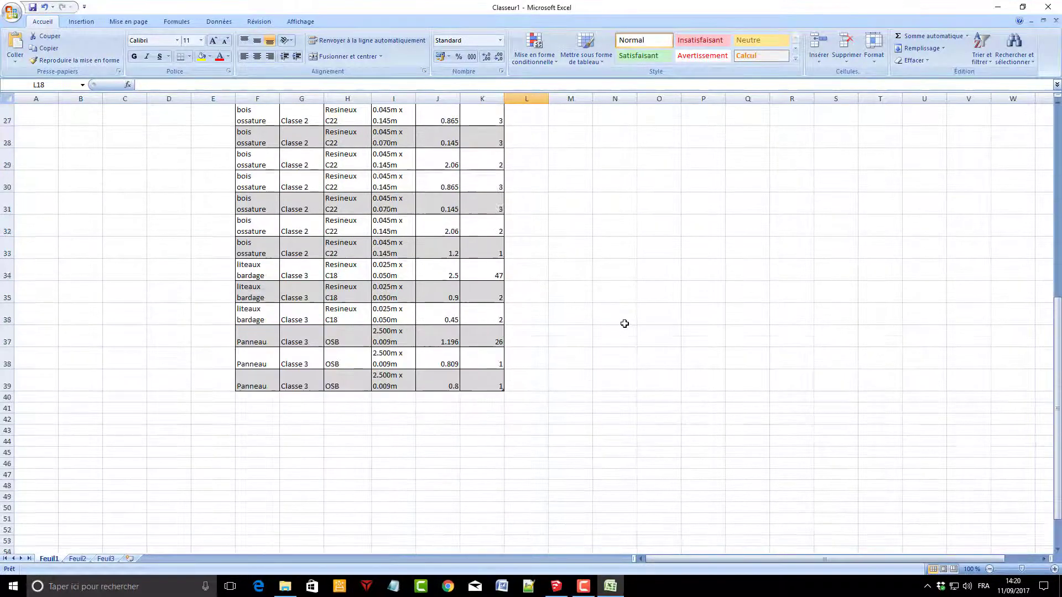
scroll(623, 322, "up", 3)
scroll(607, 313, "up", 3)
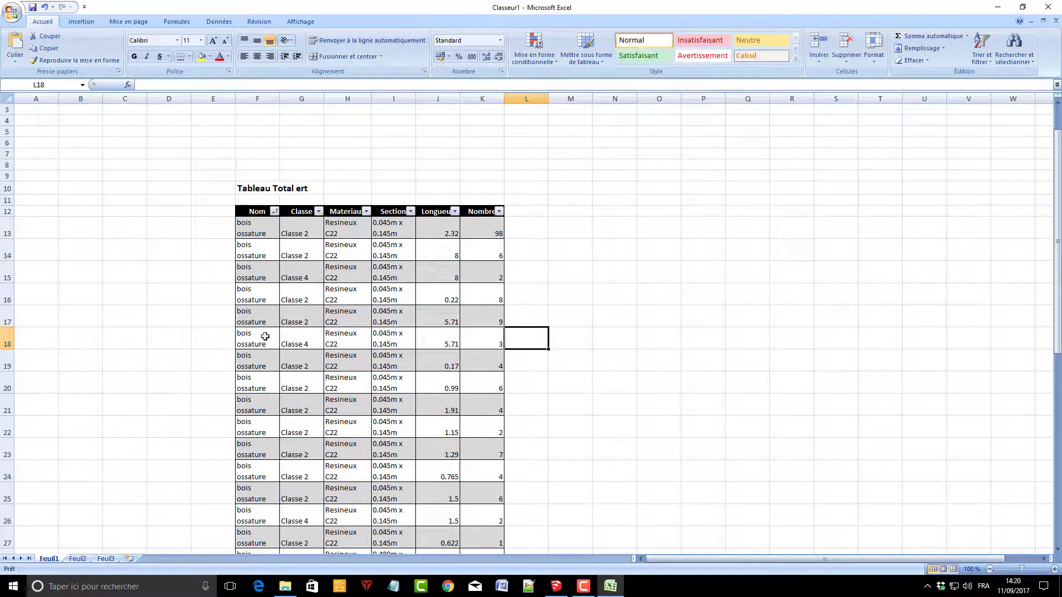
left_click(247, 338)
right_click(248, 339)
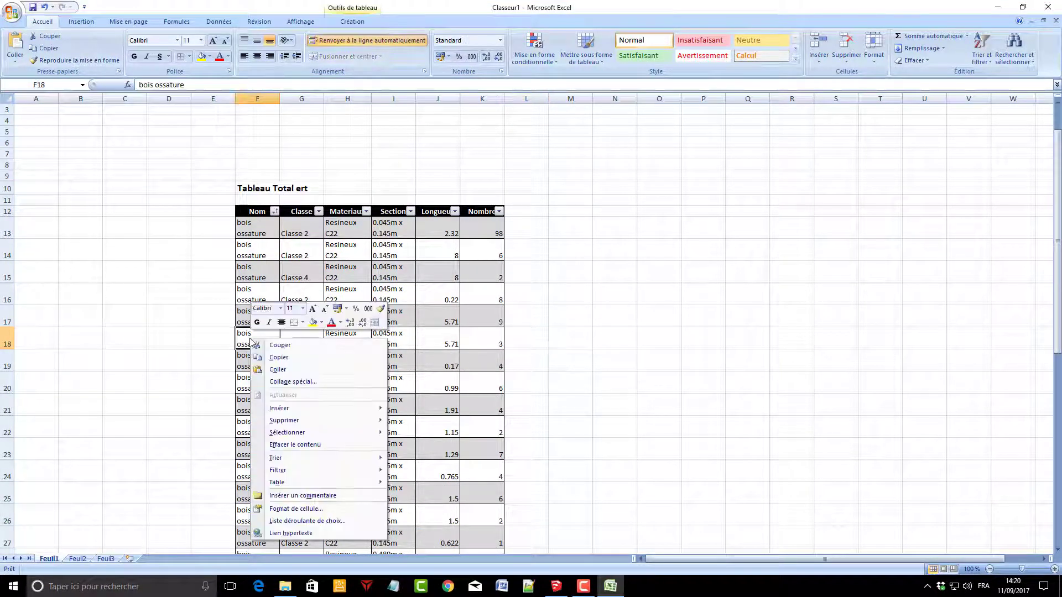
left_click(86, 22)
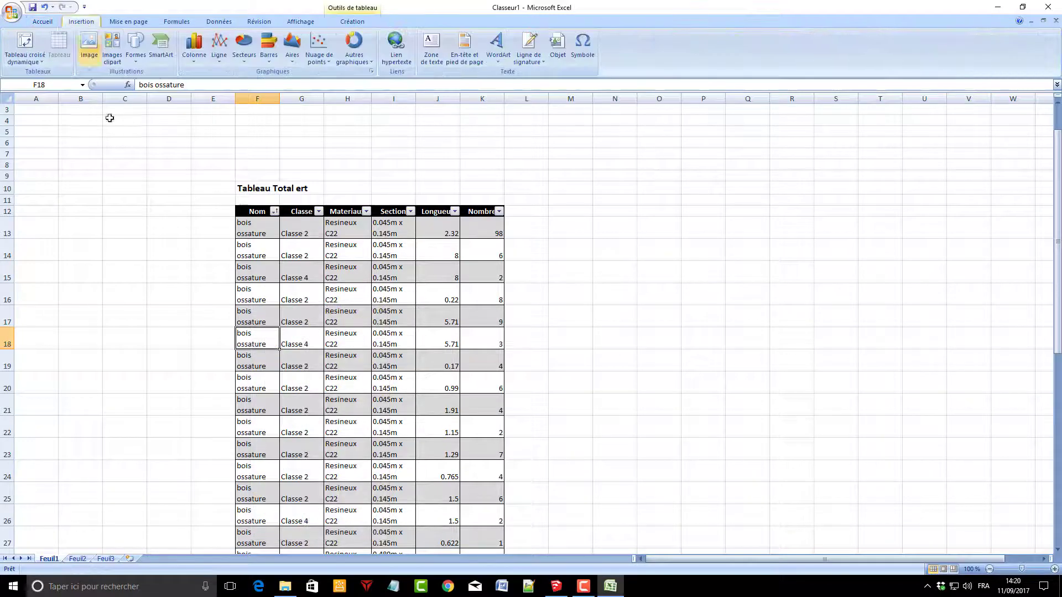
left_click(143, 179)
scroll(156, 278, "down", 2)
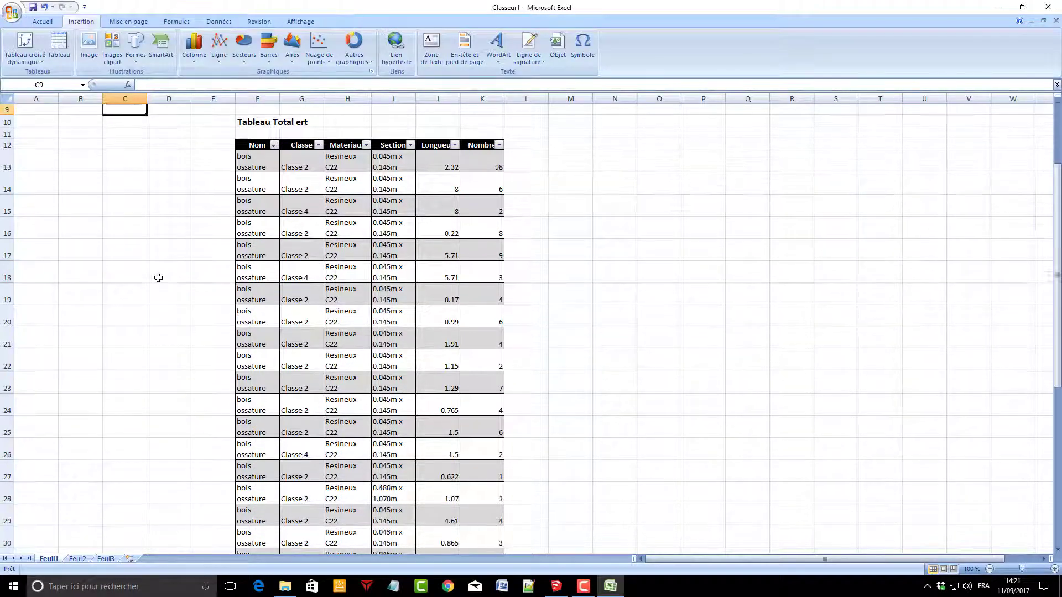
left_click(60, 45)
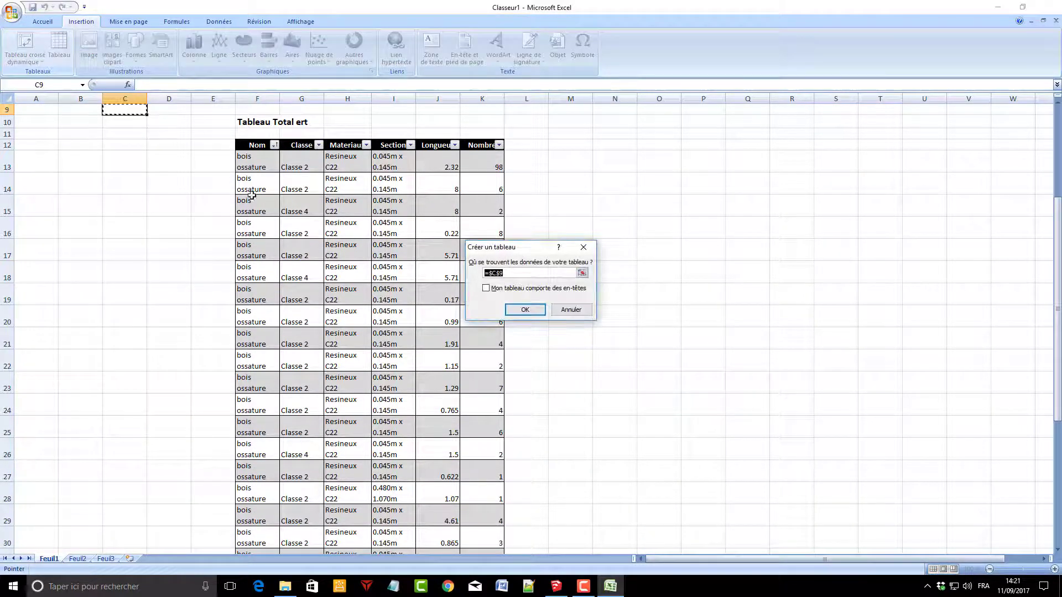
left_click(575, 310)
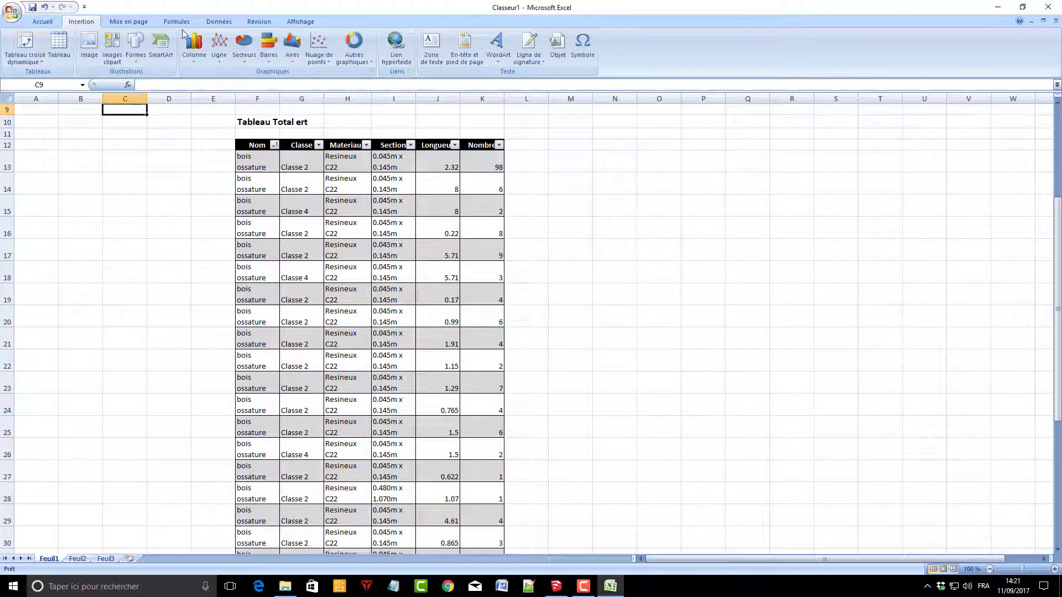
left_click(42, 22)
left_click(805, 250)
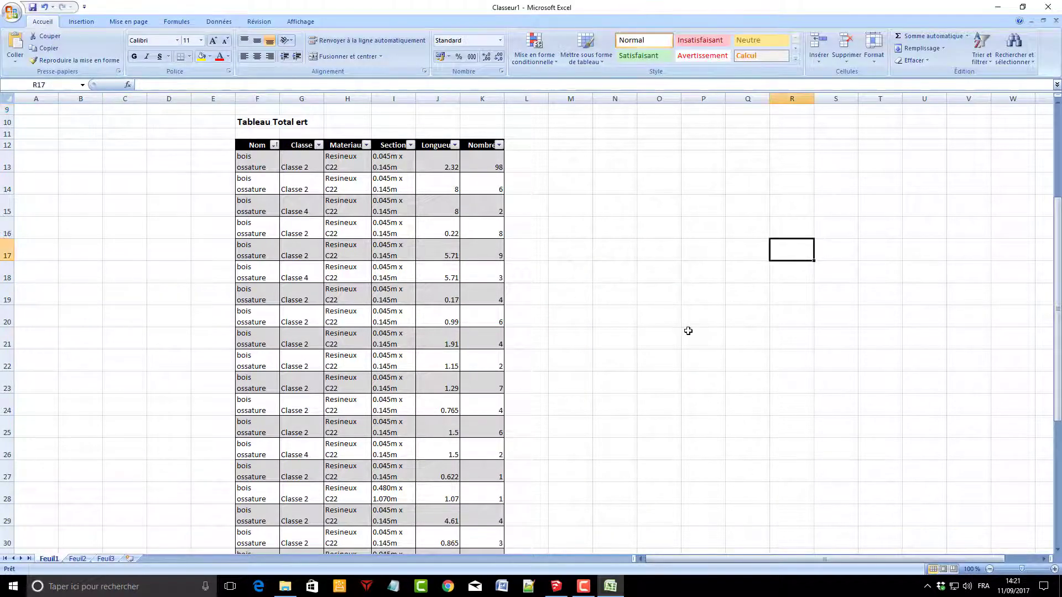
scroll(689, 327, "down", 5)
scroll(695, 332, "up", 3)
scroll(695, 354, "up", 2)
scroll(691, 387, "up", 2)
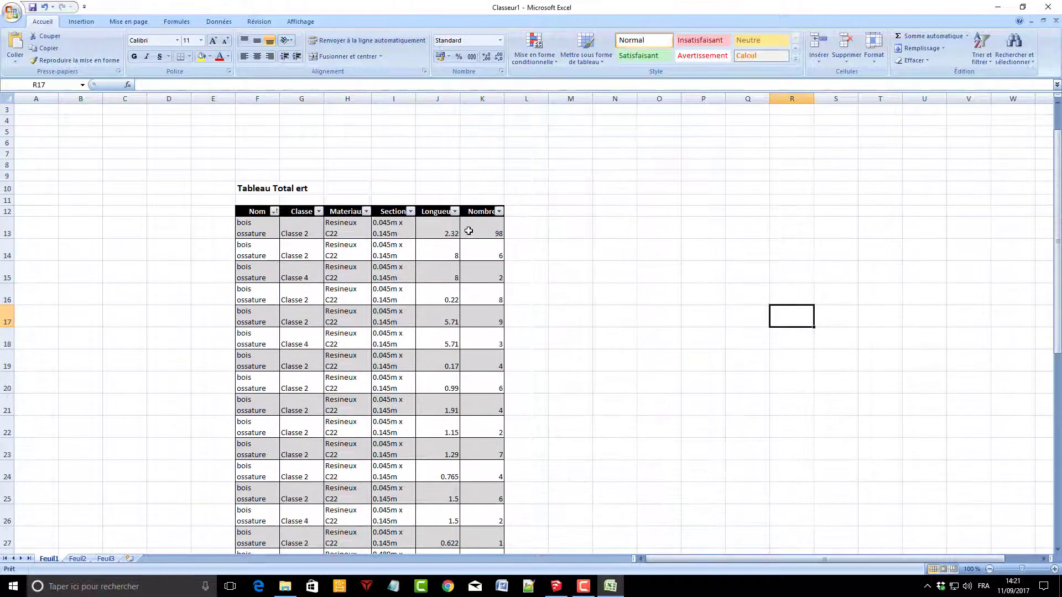
left_click(556, 586)
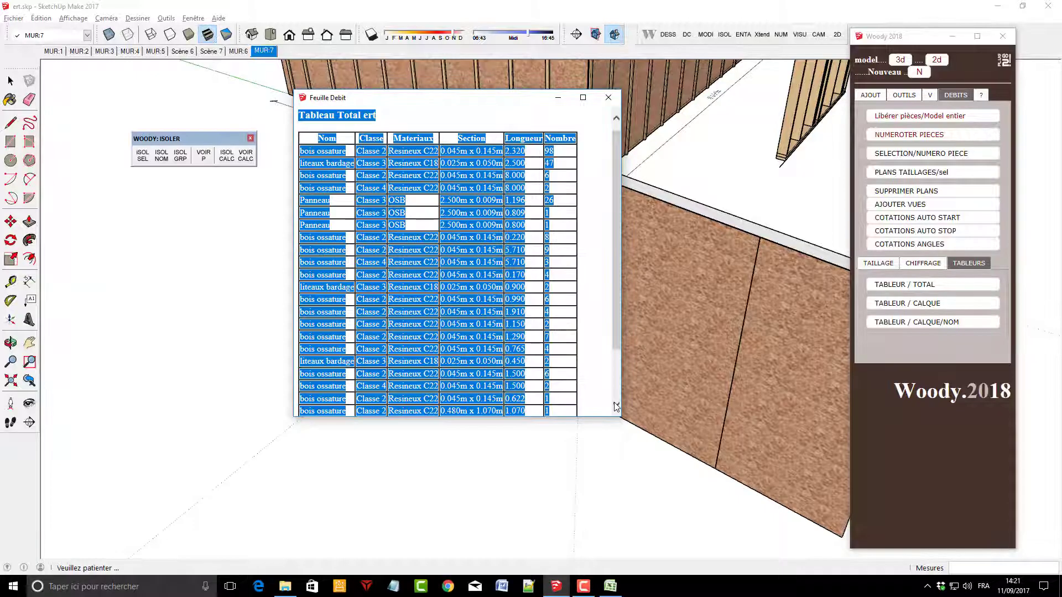
Close the Feuille Debit sheet, zoom extents, orbit the house, and view Woody's ? and V pages
left_click(609, 98)
key("o")
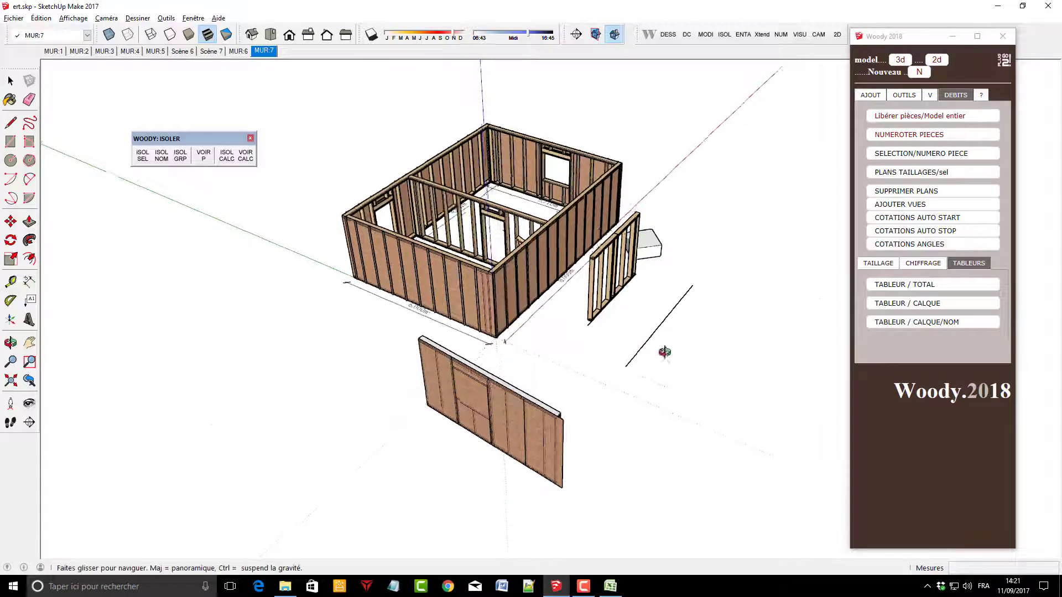
mouse_move(832, 347)
left_mouse_down()
mouse_move(714, 354)
mouse_move(621, 393)
mouse_move(586, 382)
left_mouse_up()
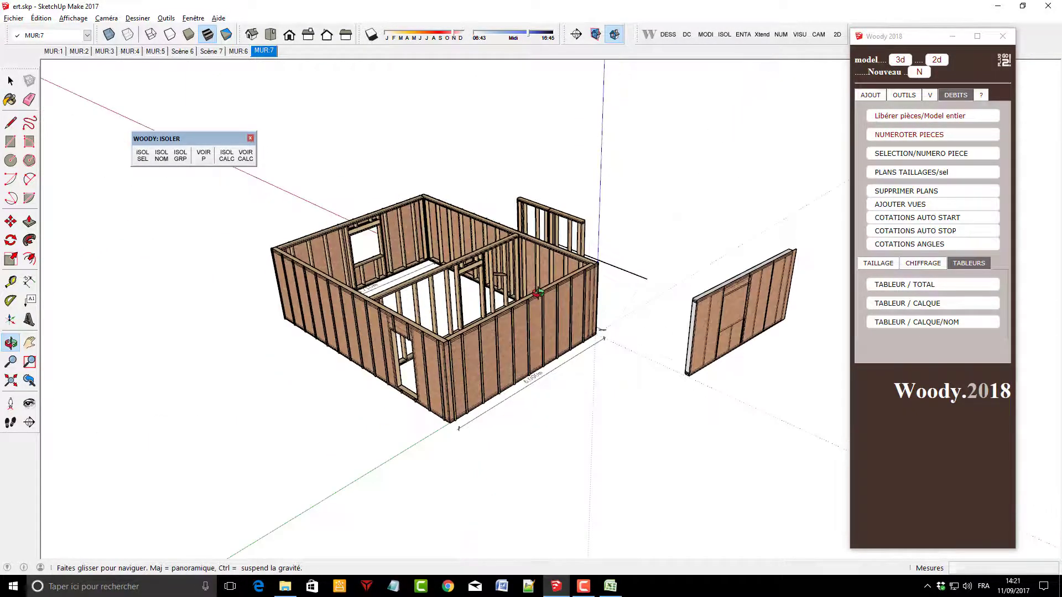
left_click(983, 95)
left_click(930, 96)
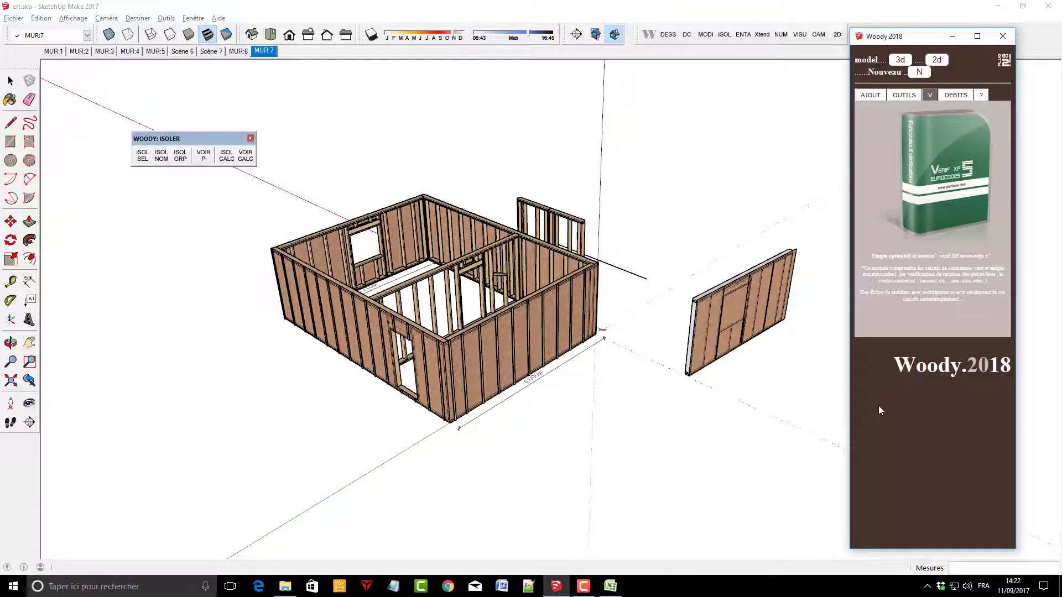
Scroll through the cutting-list table in Excel, then return to the SketchUp model
left_click(10, 82)
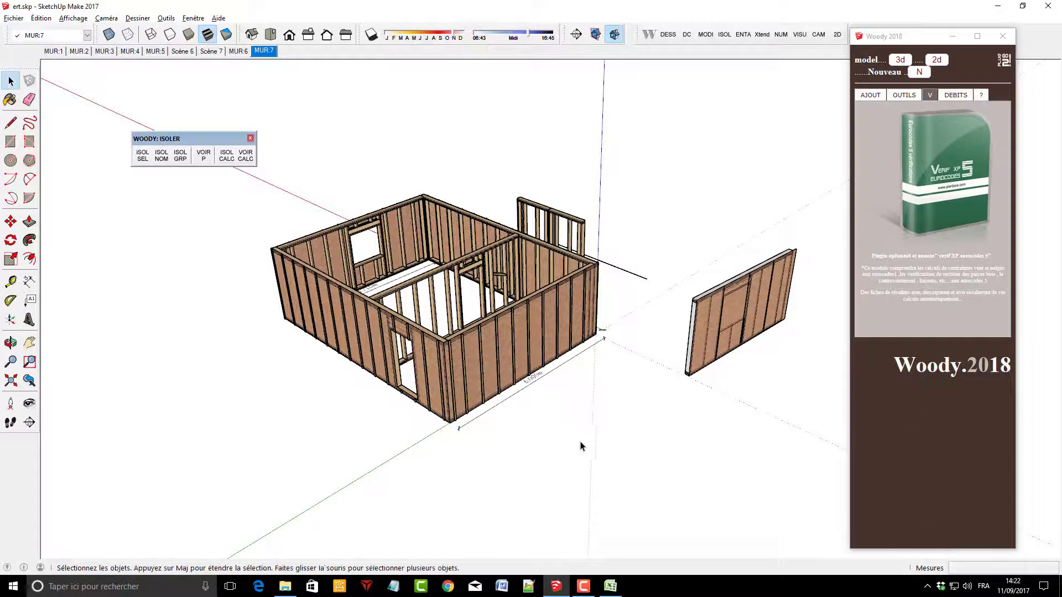
left_click(611, 586)
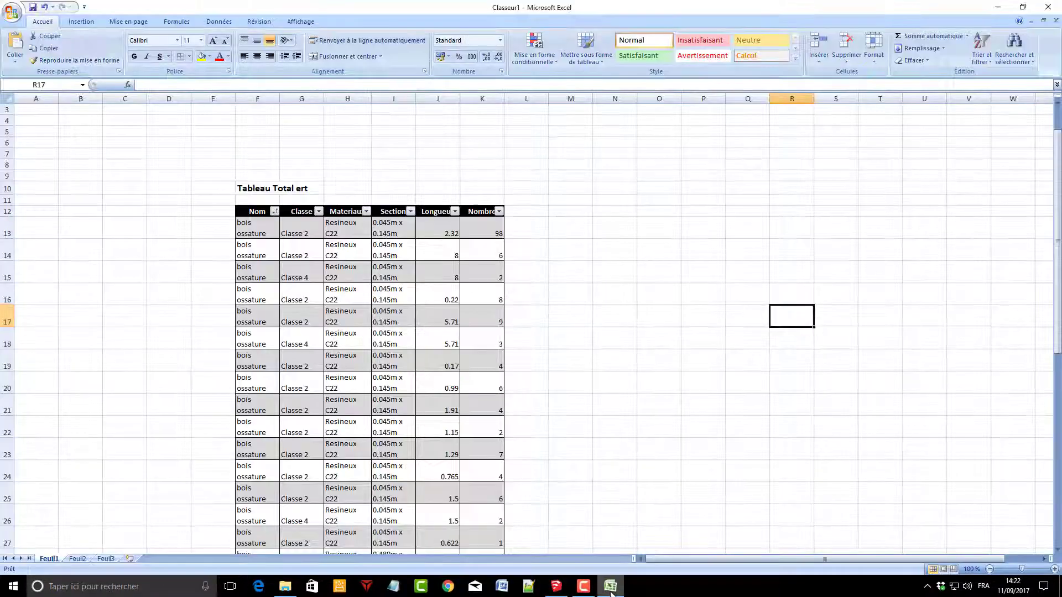
left_click(667, 298)
left_click(924, 183)
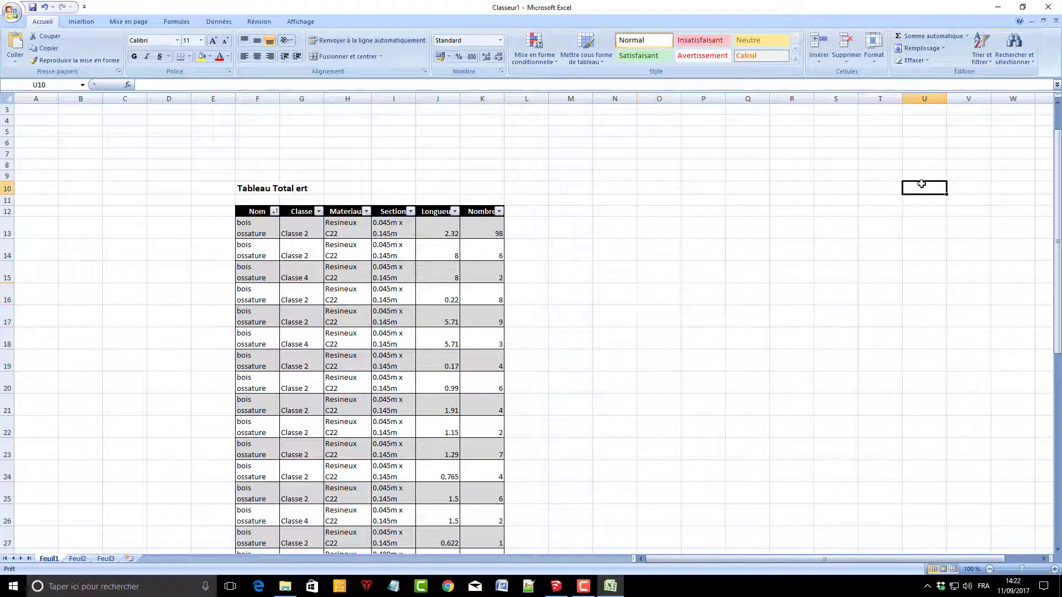
left_click(701, 302)
scroll(728, 352, "down", 1)
scroll(727, 352, "down", 4)
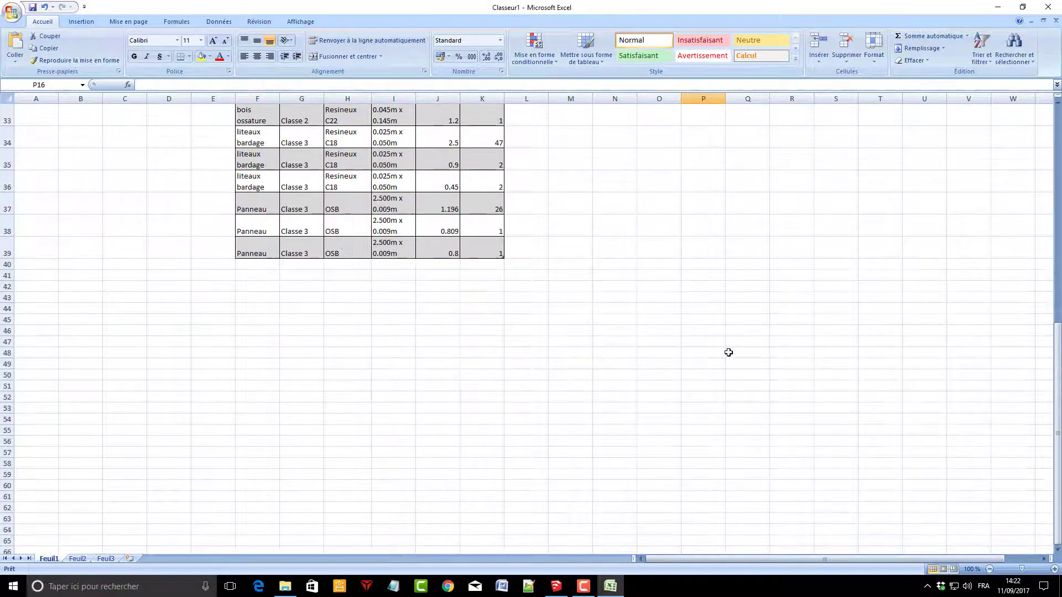
scroll(728, 352, "up", 2)
scroll(727, 352, "up", 3)
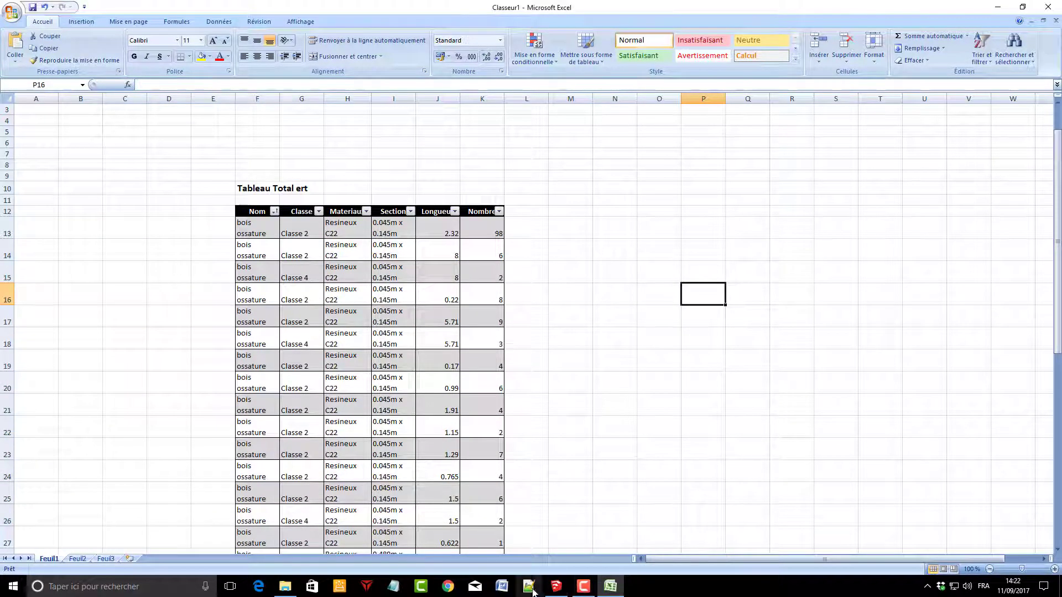
left_click(556, 587)
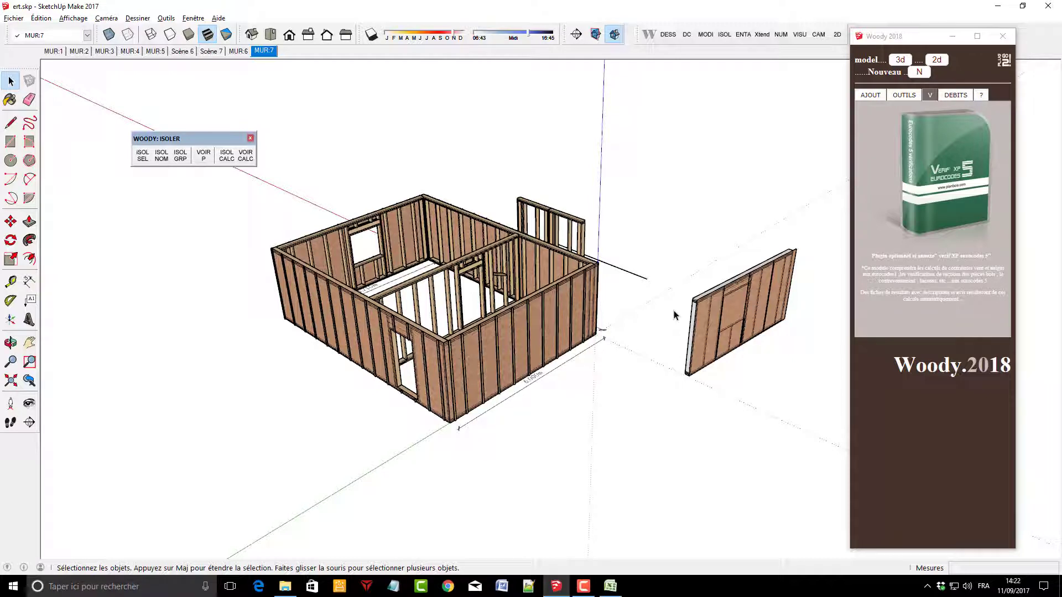
left_click(981, 95)
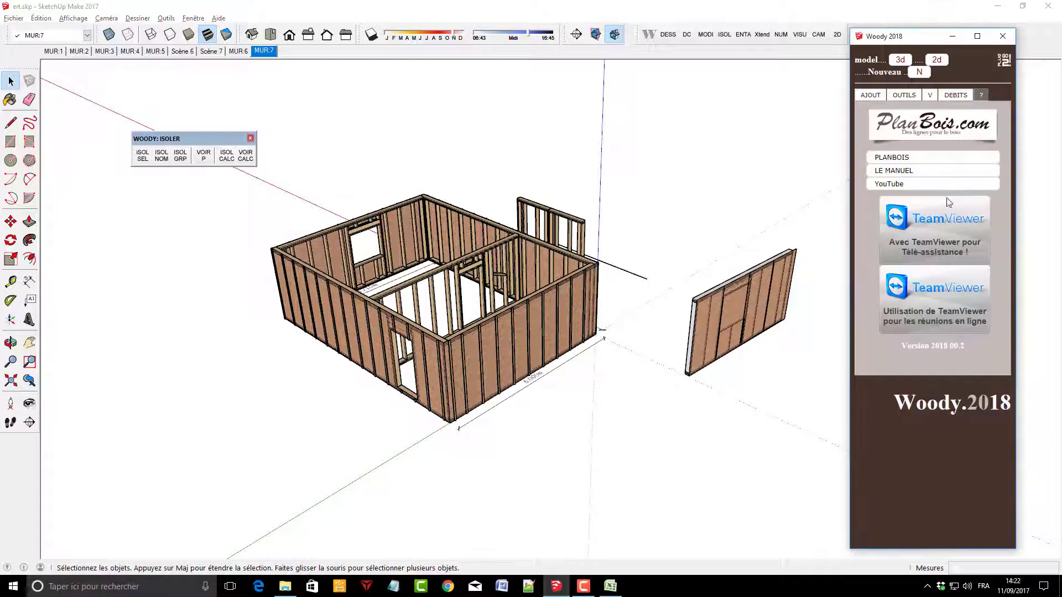
left_click(925, 171)
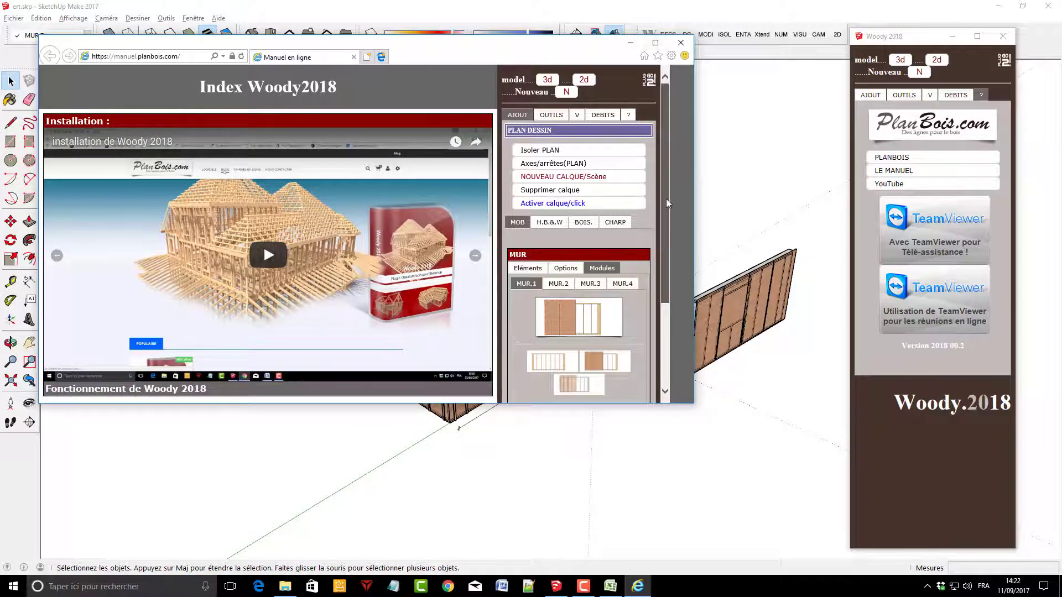
mouse_move(666, 198)
left_mouse_down()
mouse_move(661, 315)
mouse_move(682, 171)
left_mouse_up()
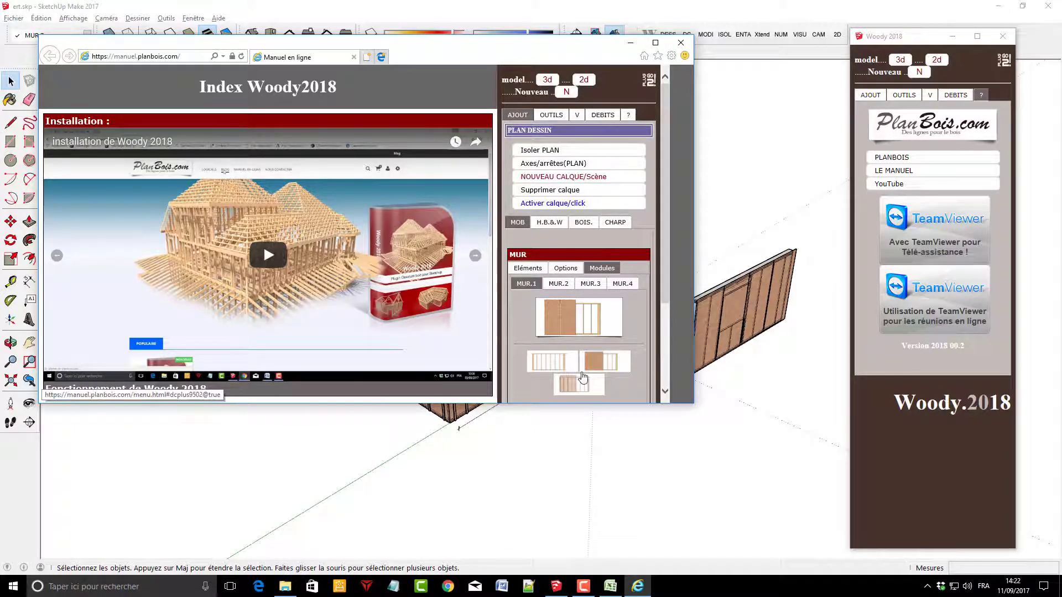
left_click(655, 43)
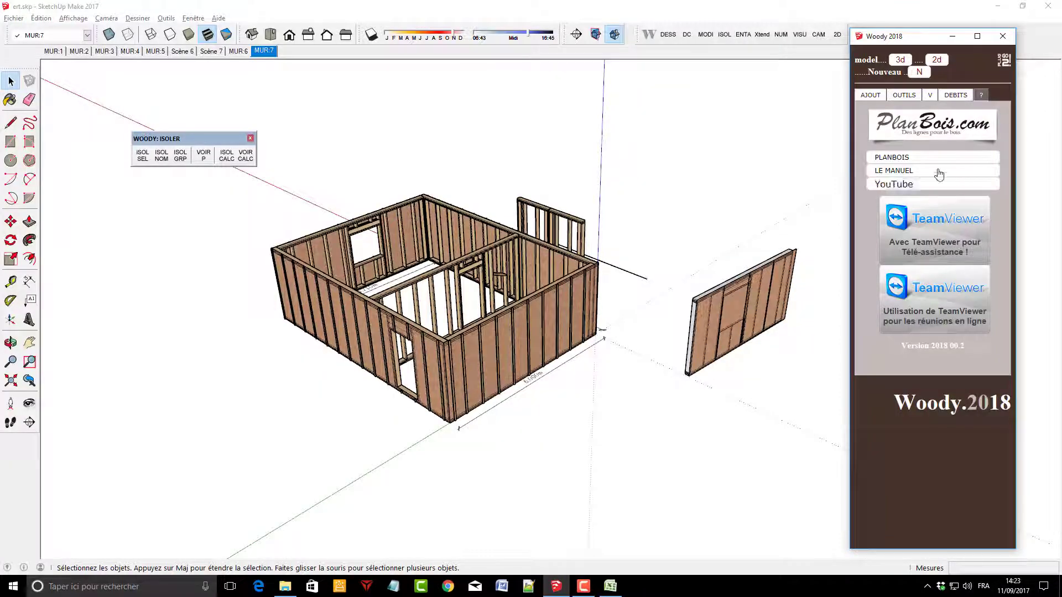
left_click(930, 184)
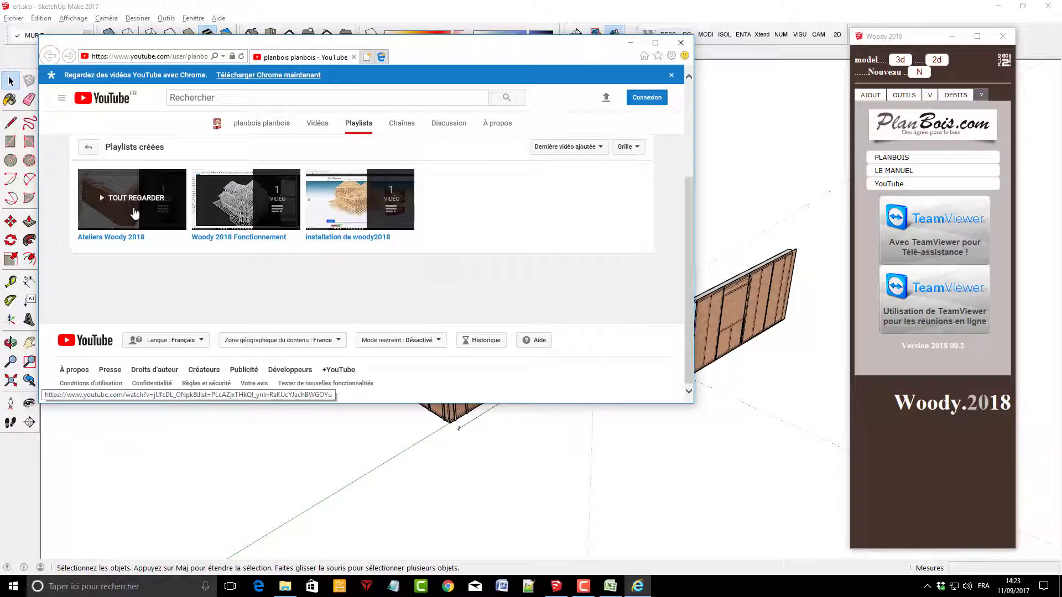
left_click(134, 213)
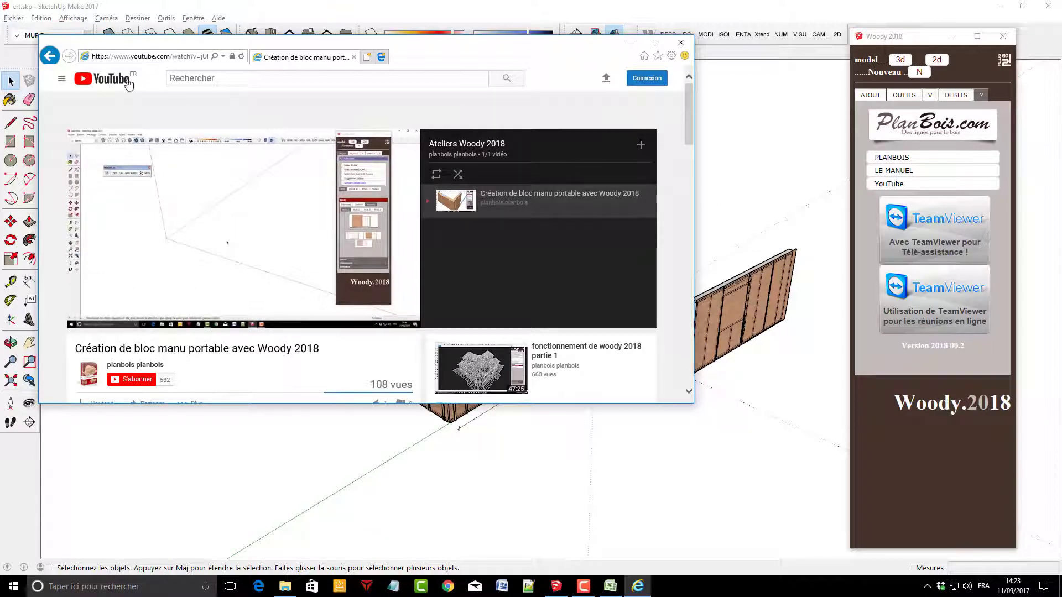
left_click(49, 56)
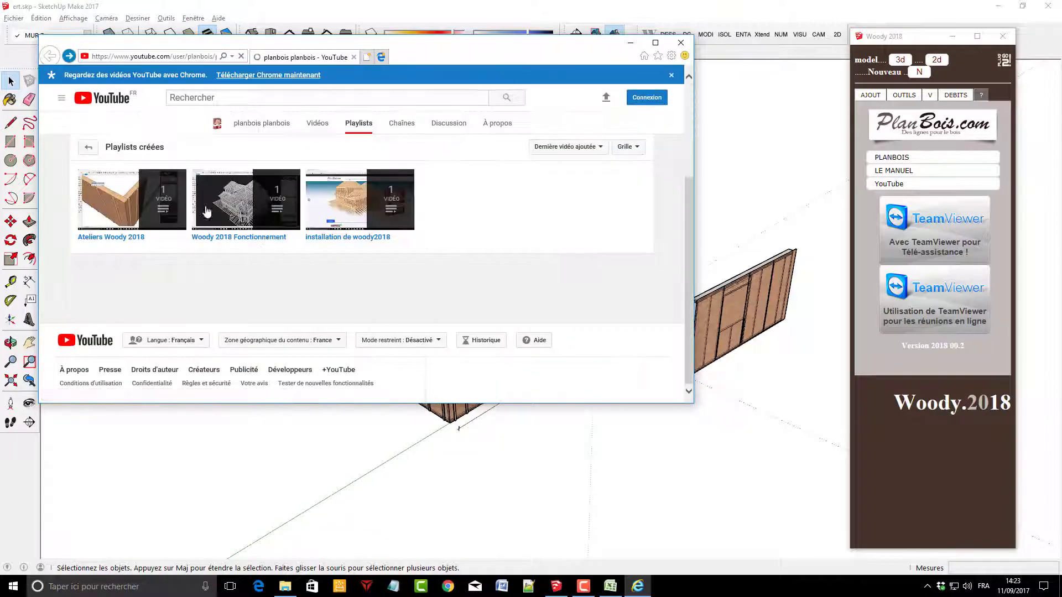
left_click(359, 236)
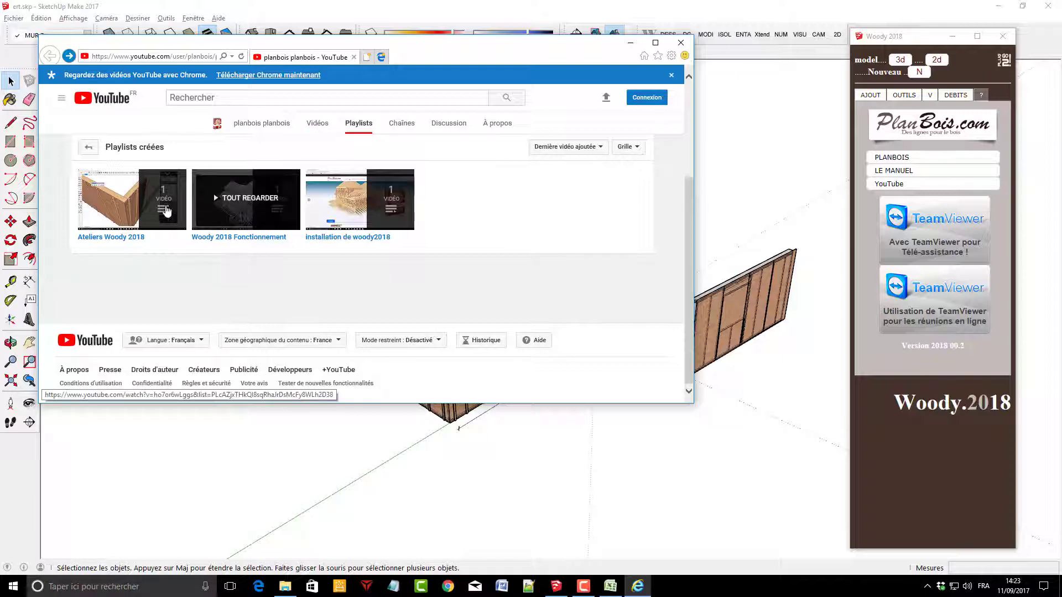
left_click(681, 42)
scroll(739, 274, "up", 1)
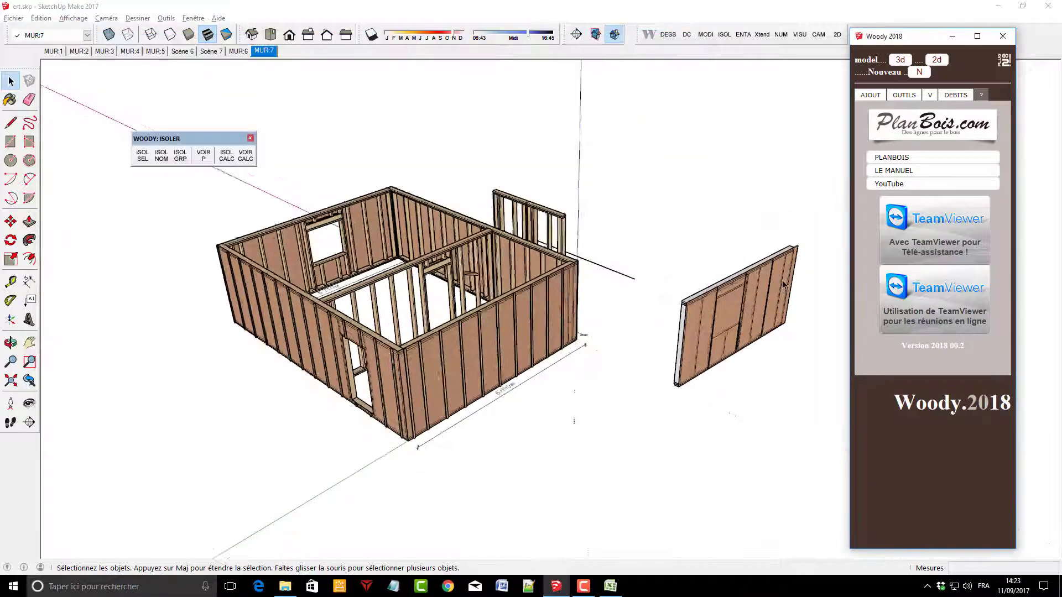
scroll(783, 285, "up", 2)
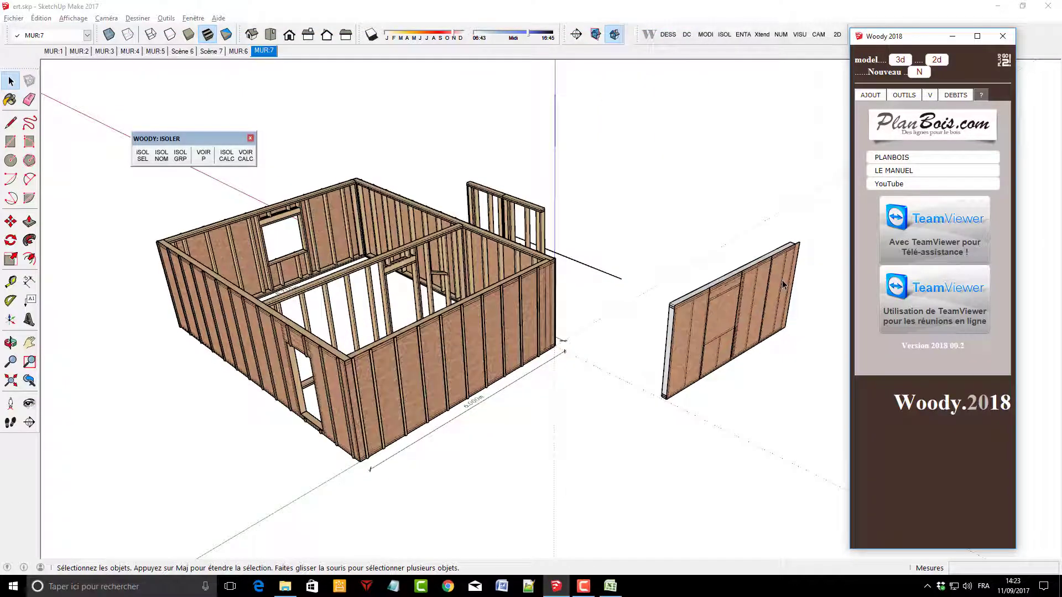